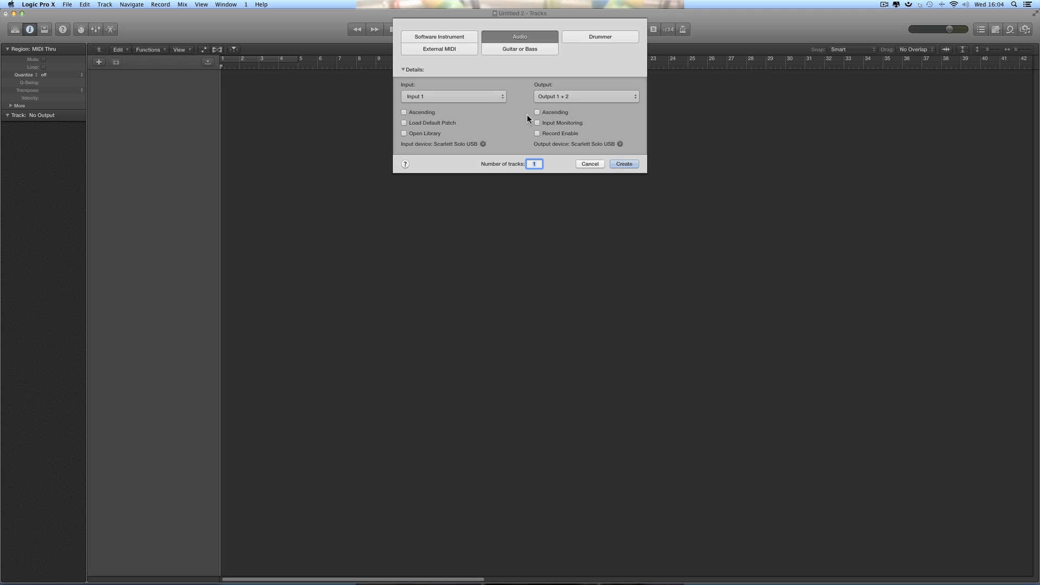
Step: Create a Drummer track in the Rock genre, routed to Output 1 + 2
click(607, 42)
click(470, 96)
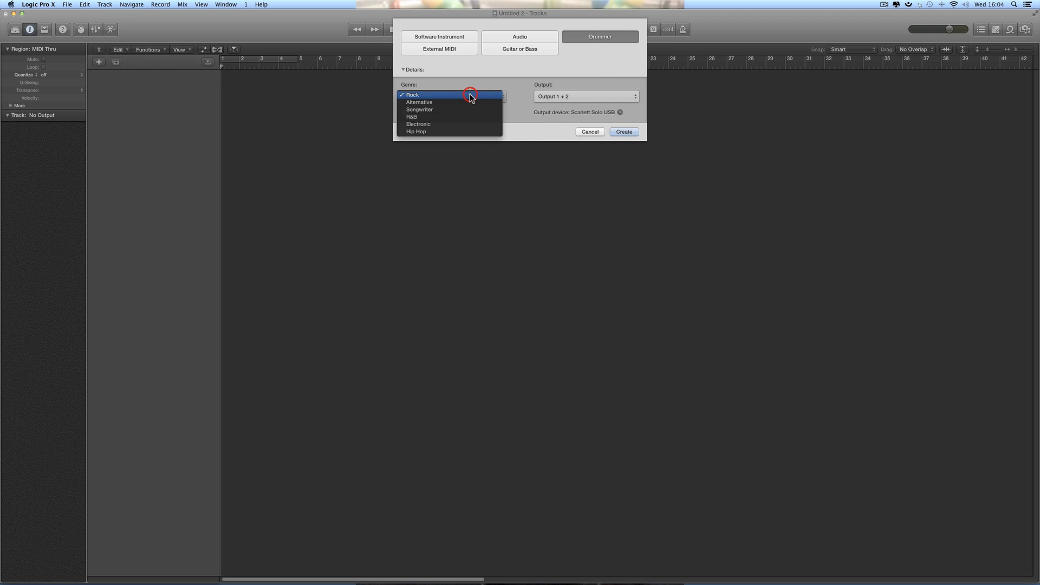
click(430, 96)
click(624, 132)
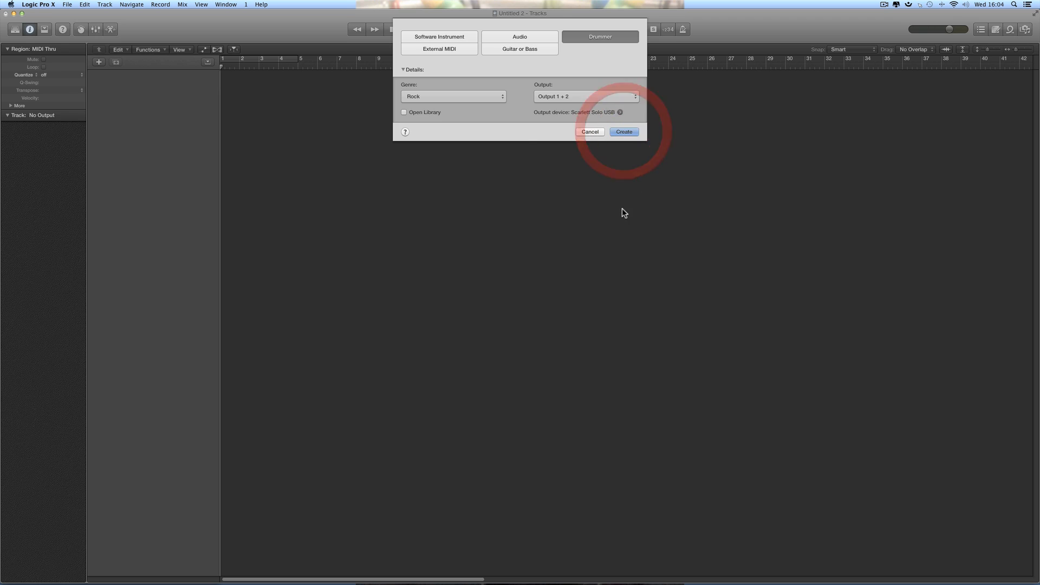
scroll(373, 157, left, 1)
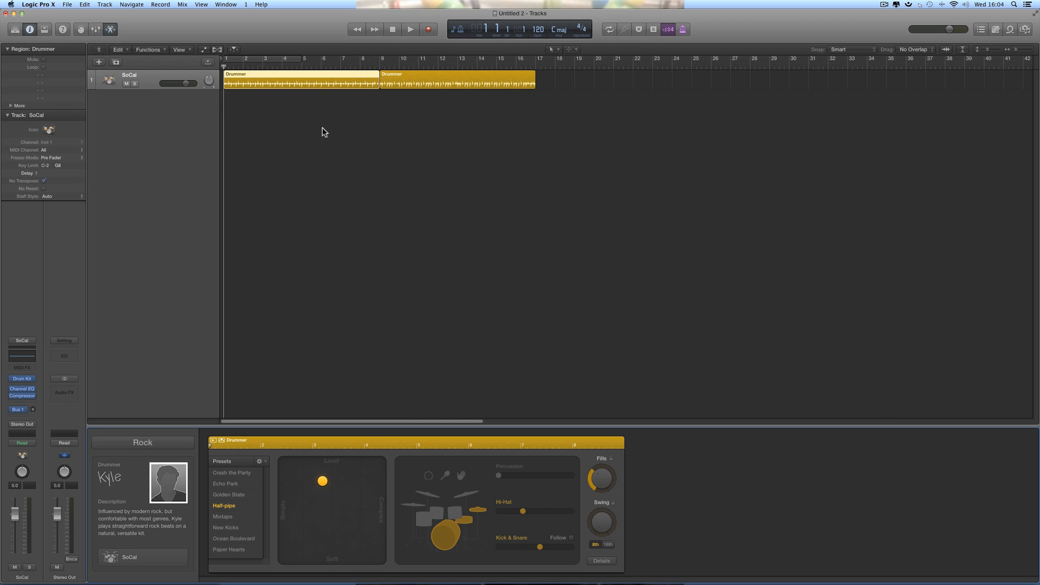
Step: Delete the second Drummer region, starting at bar 9, and keep only the first one
click(398, 76)
click(342, 77)
click(413, 82)
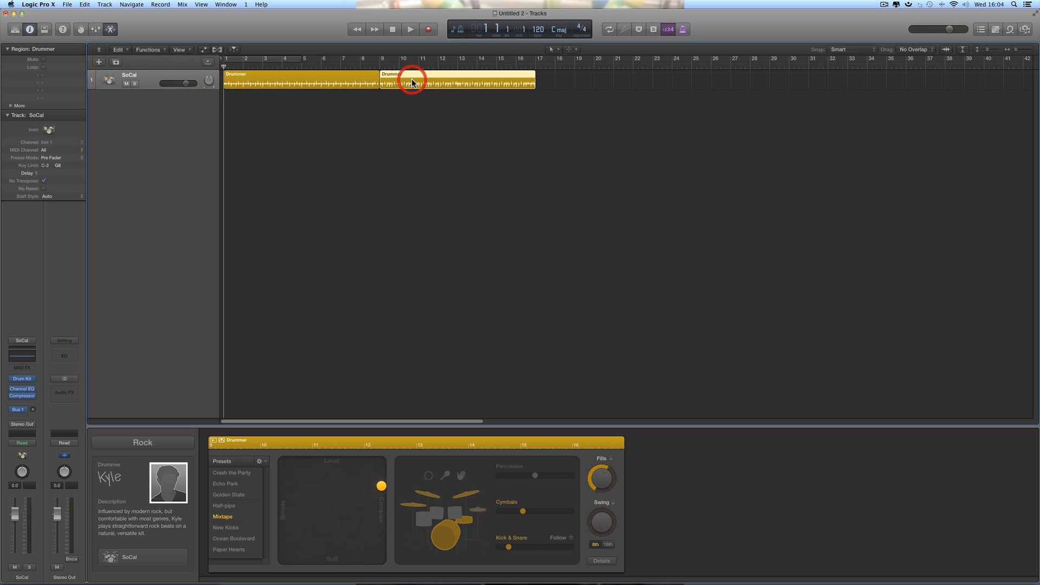
key(Delete)
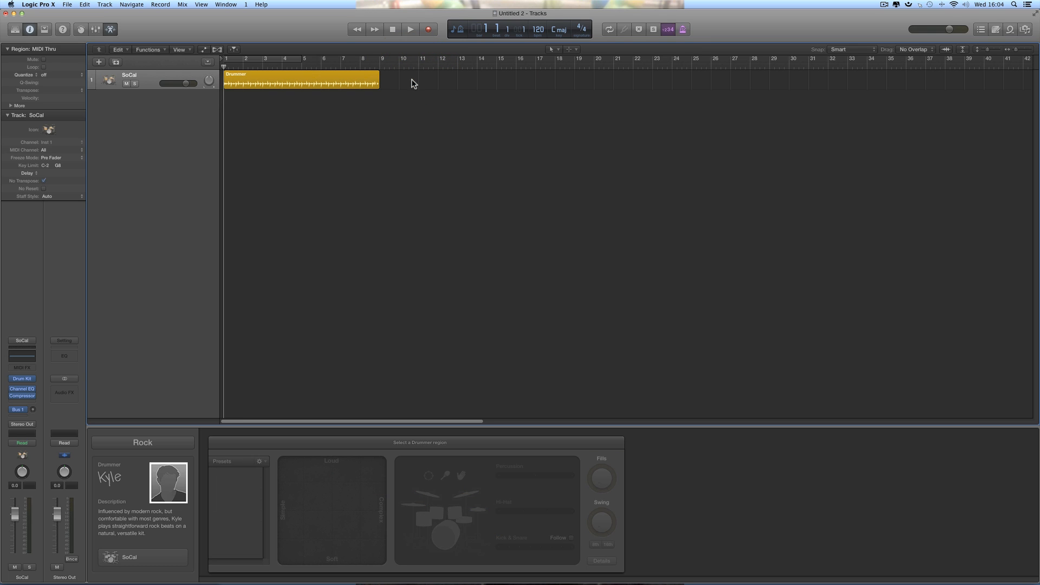
Step: Select the remaining Drummer region and show its settings in the Drummer editor
click(312, 77)
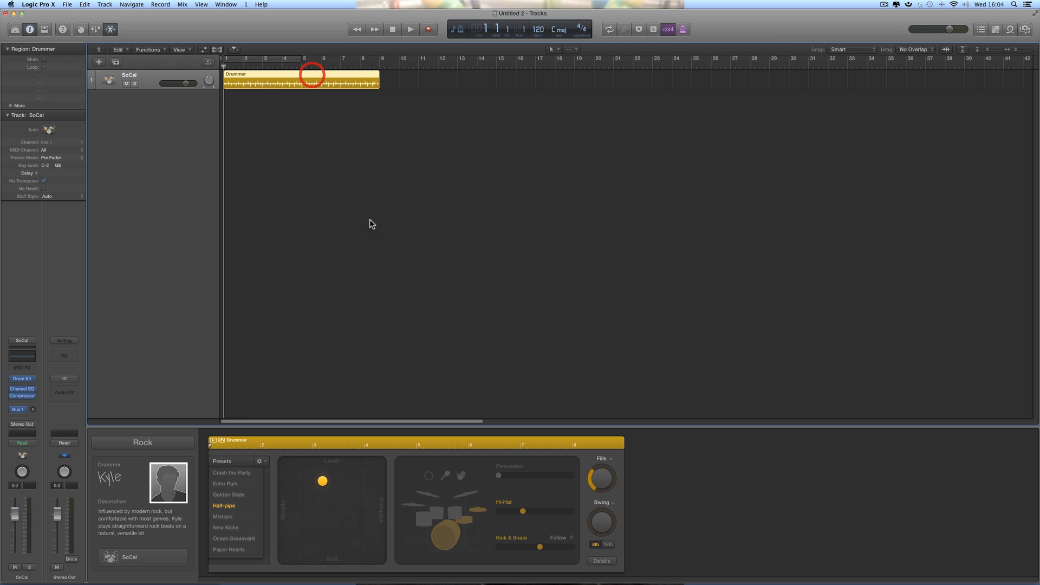
double_click(305, 76)
double_click(305, 76)
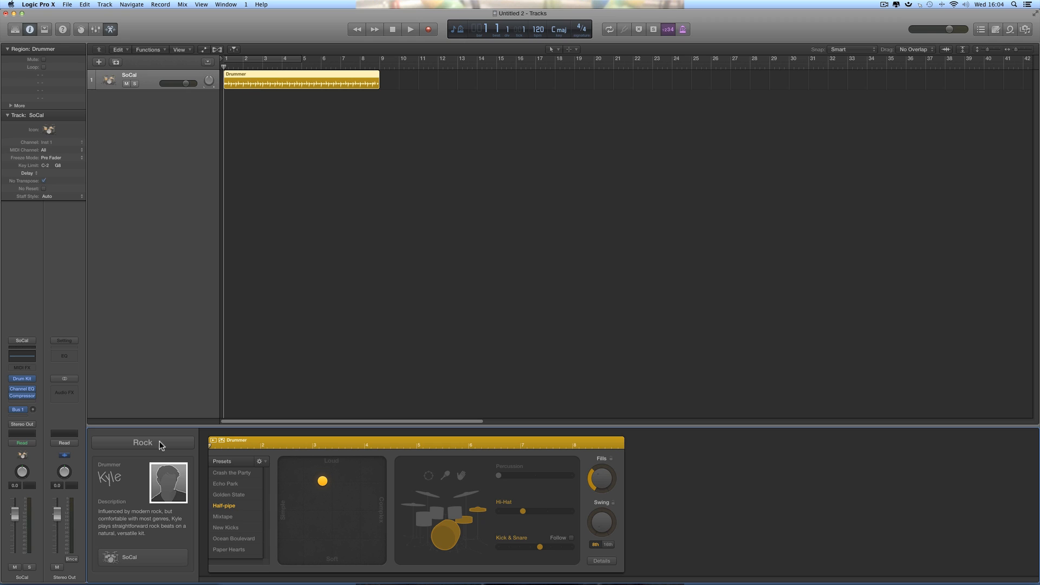
click(539, 34)
click(540, 32)
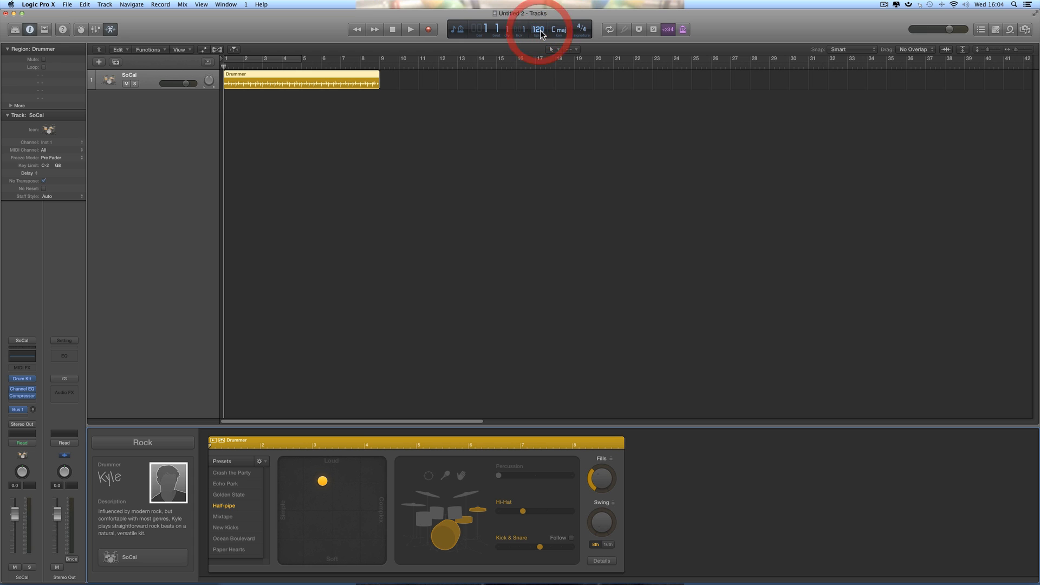
click(540, 33)
click(542, 34)
click(540, 32)
click(540, 31)
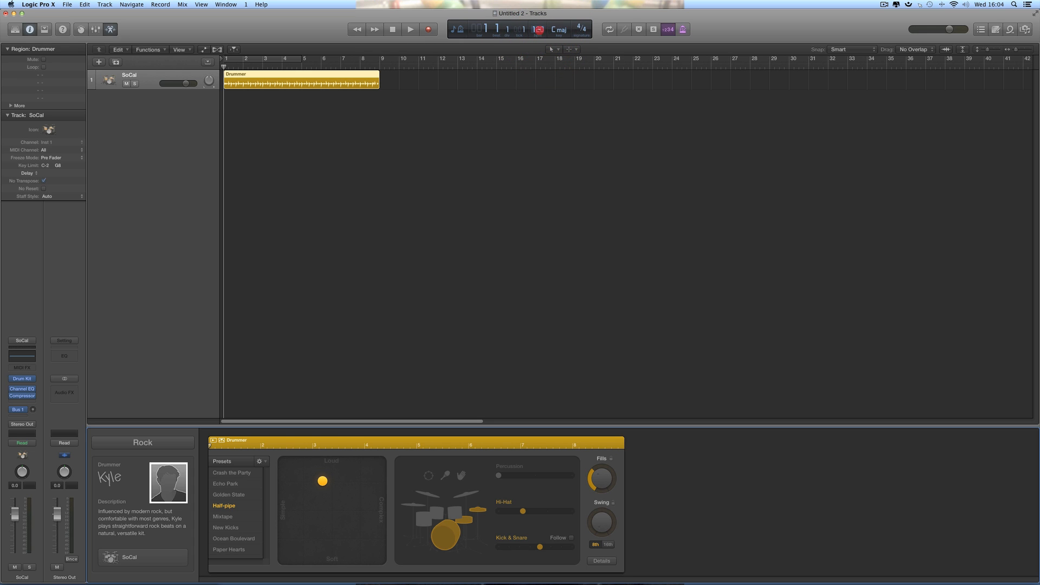
click(540, 31)
Step: Play back the opening of the Drummer region with the SoCal kit and stop
click(411, 30)
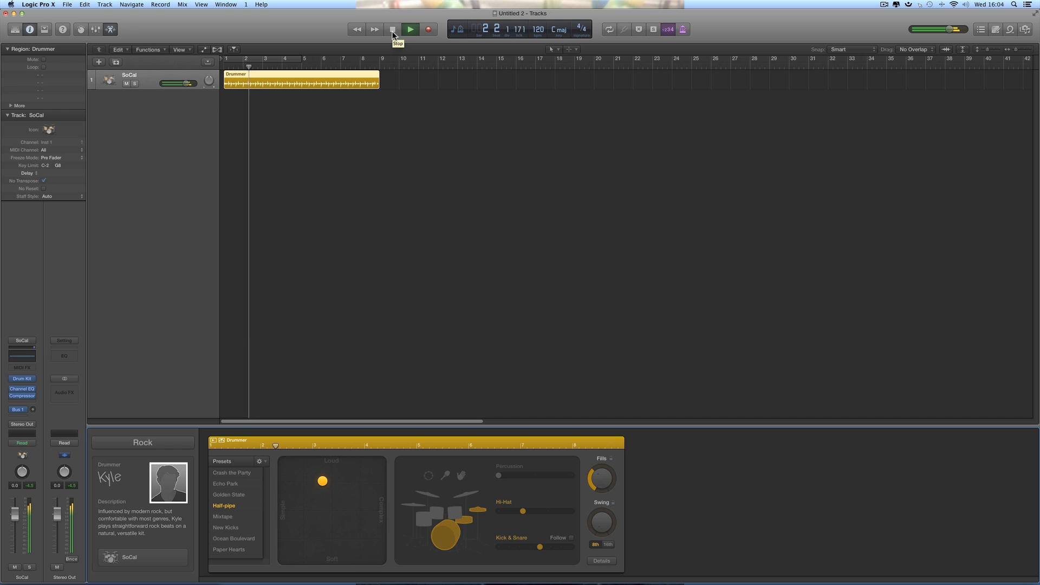
click(392, 30)
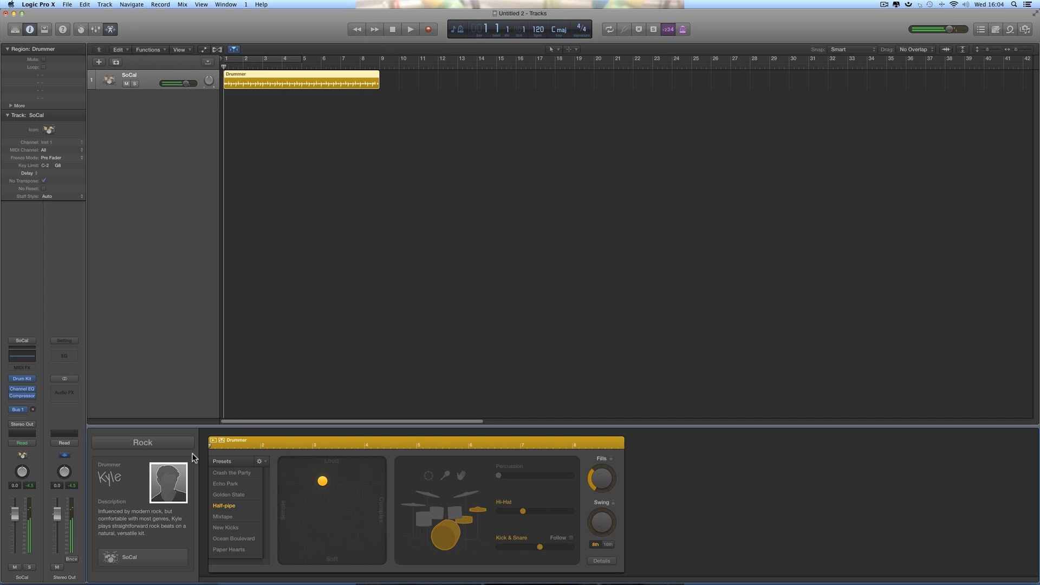
Step: Browse the available drummers in the Alternative and Songwriter genres and return to the Rock drummers
click(166, 477)
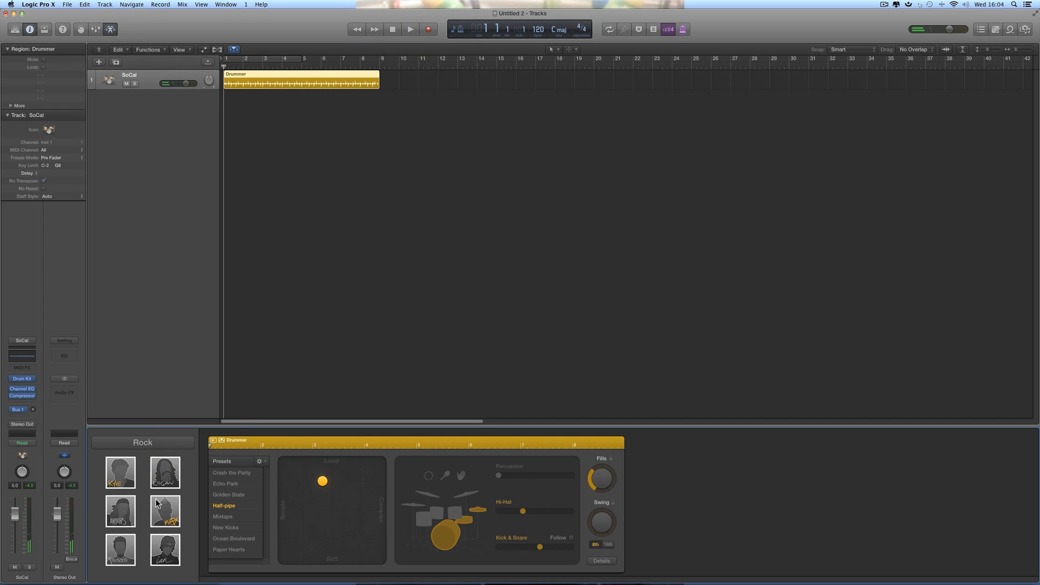
click(158, 443)
click(151, 453)
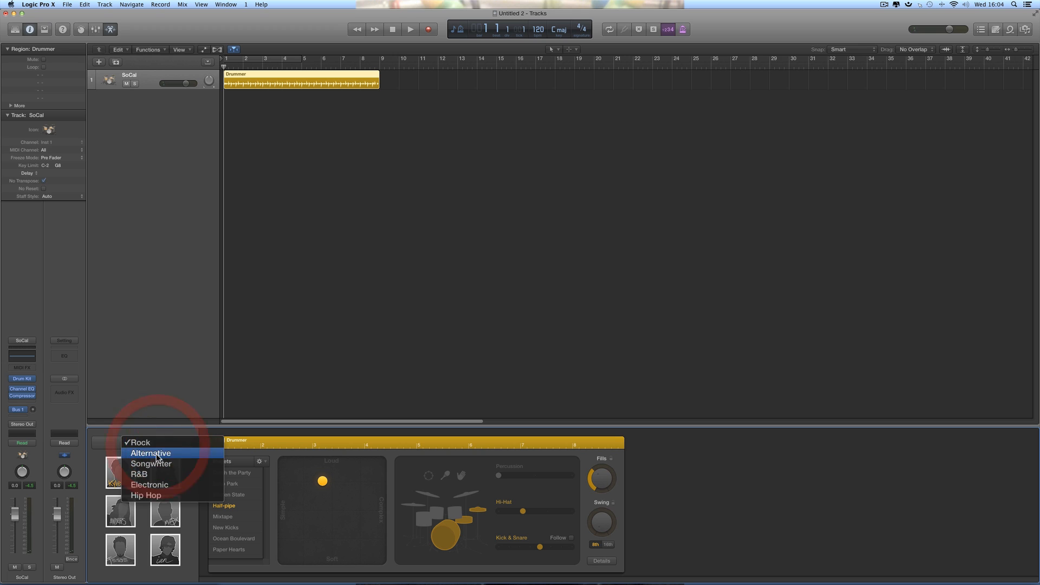
click(155, 443)
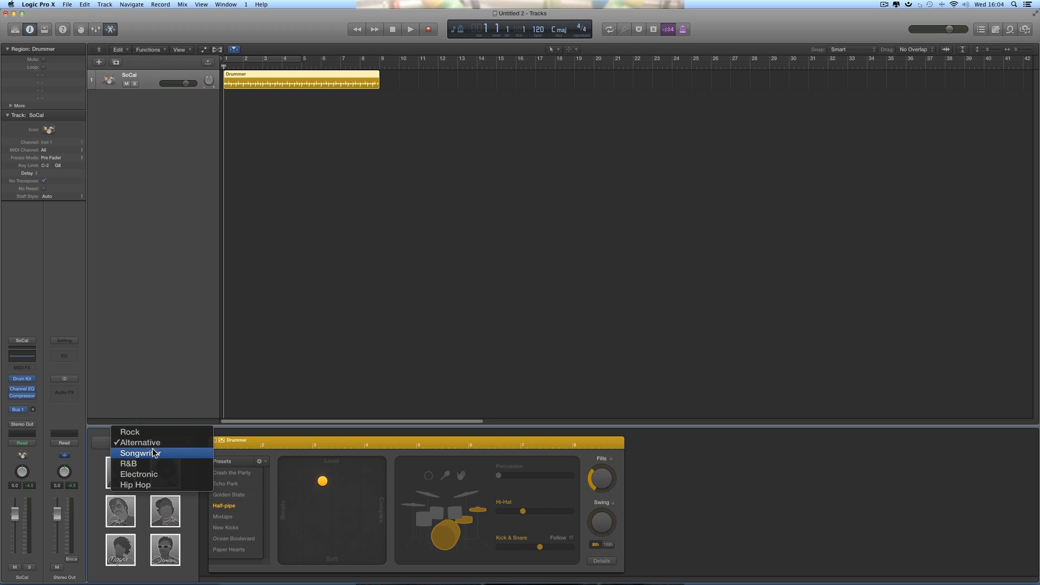
click(154, 448)
click(154, 443)
click(146, 420)
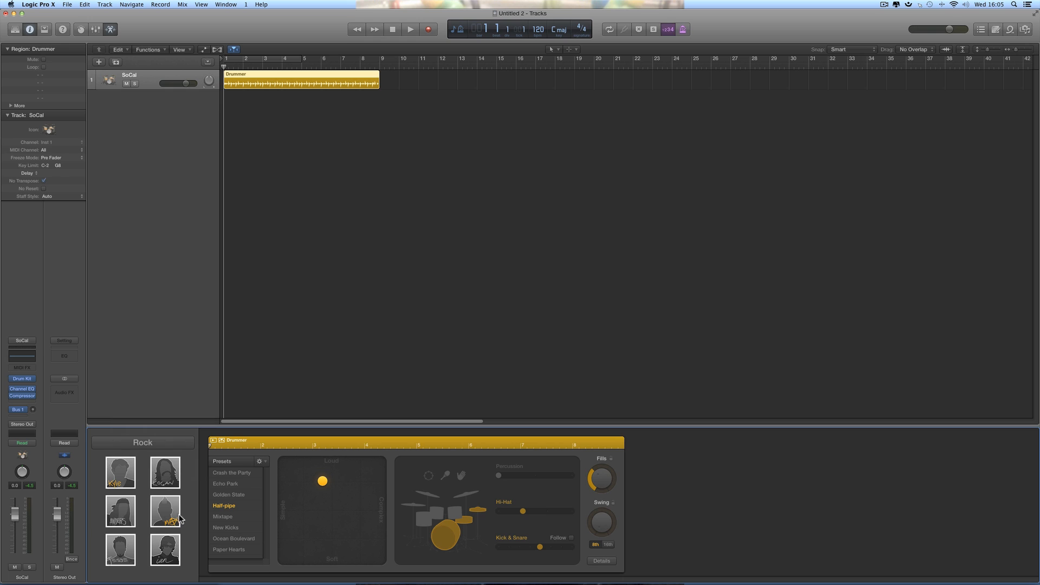
Step: Assign the Rock drummer with the Smash kit to the track and play back the region
click(125, 545)
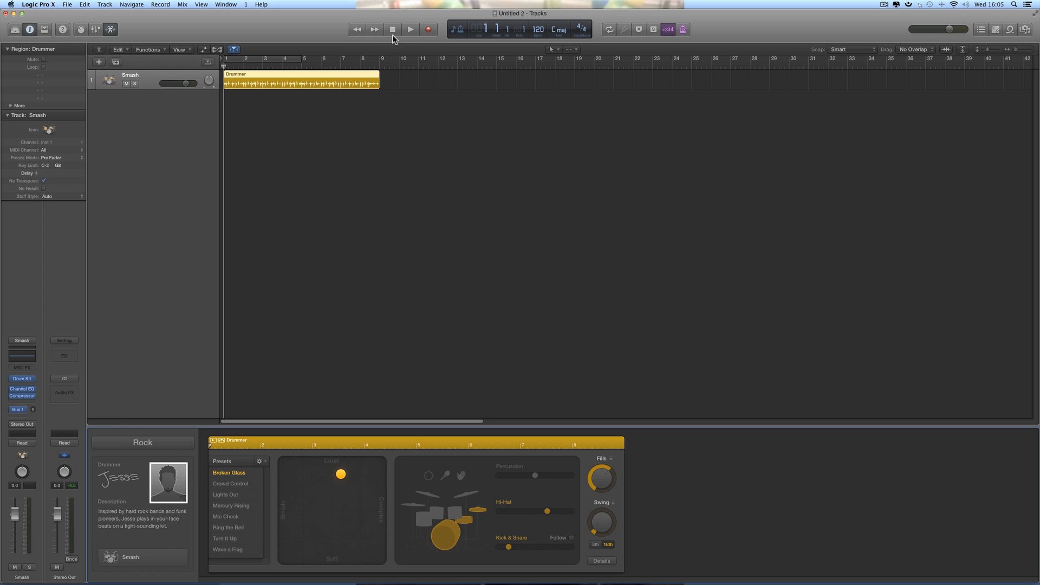
click(411, 30)
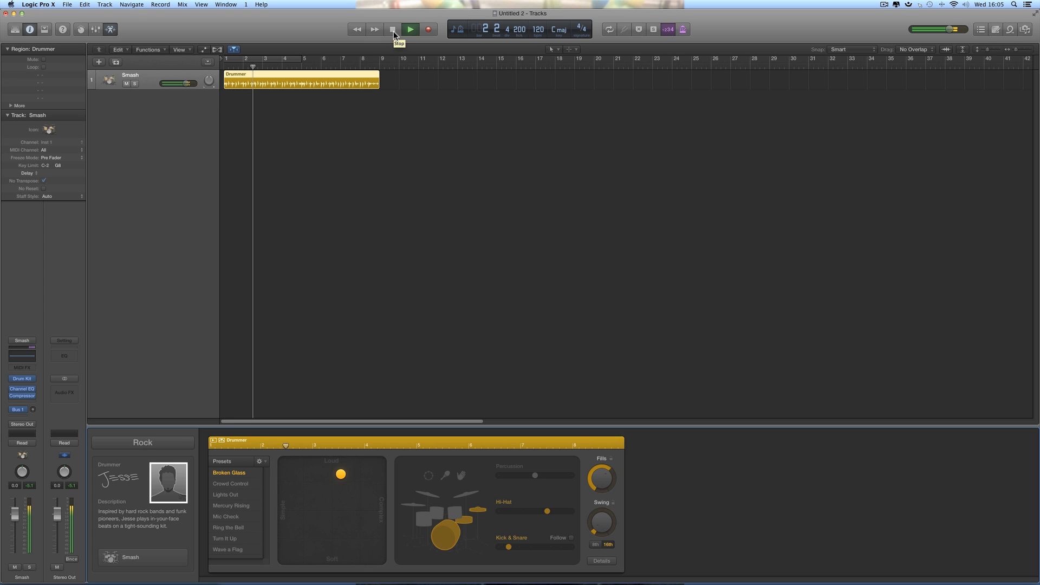
click(393, 29)
Step: Return the playhead to bar 1 and audition the Smash region at 120 bpm and again at 99 bpm
click(166, 480)
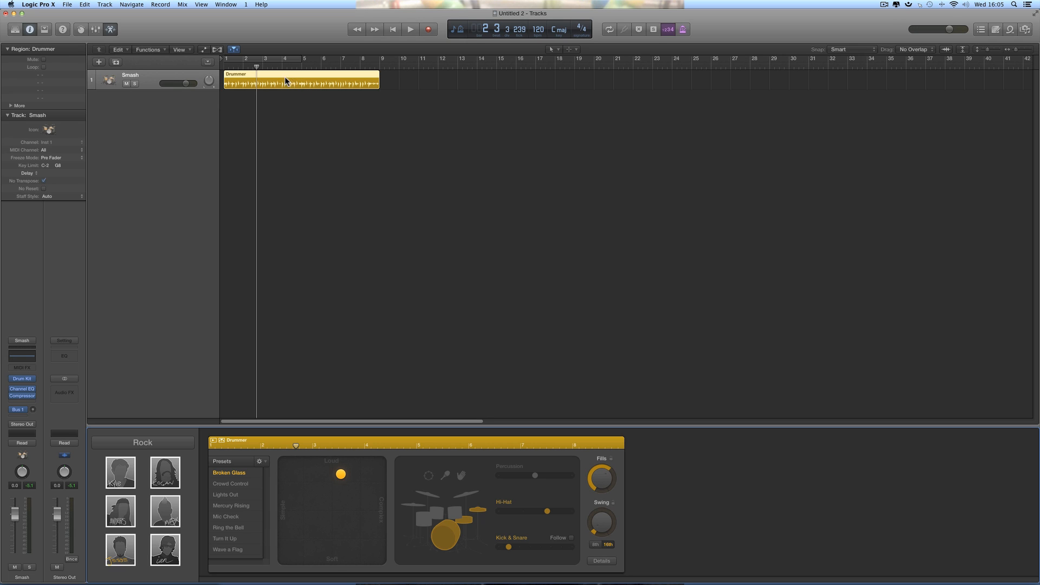
drag(257, 67, 224, 67)
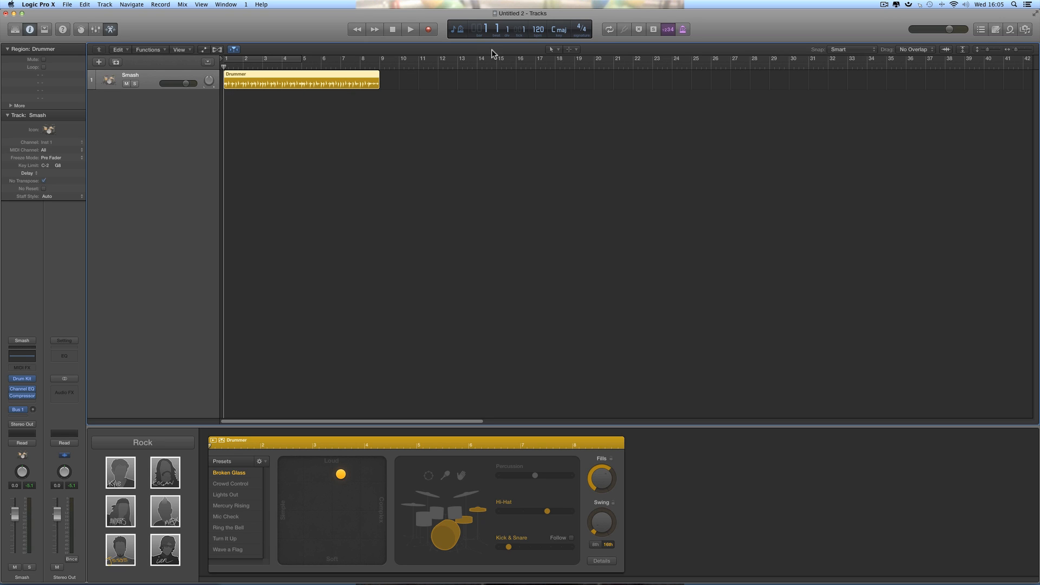
click(541, 33)
click(410, 29)
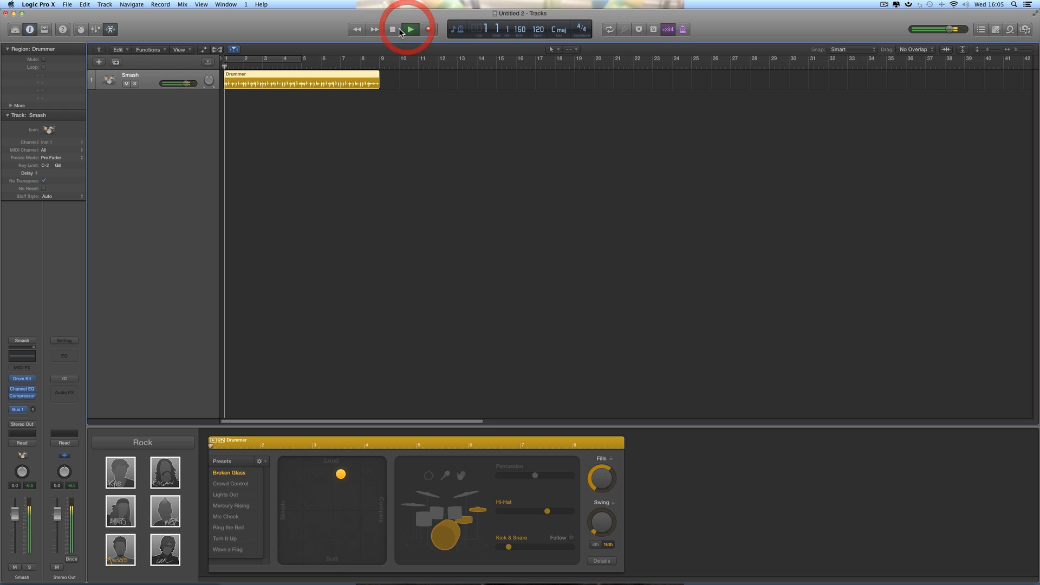
click(395, 32)
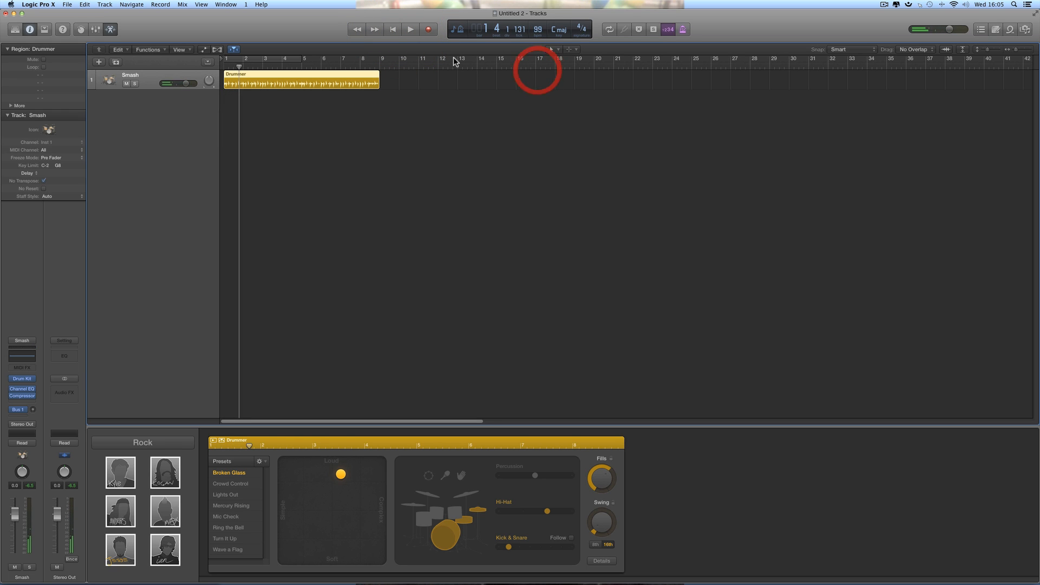
click(410, 29)
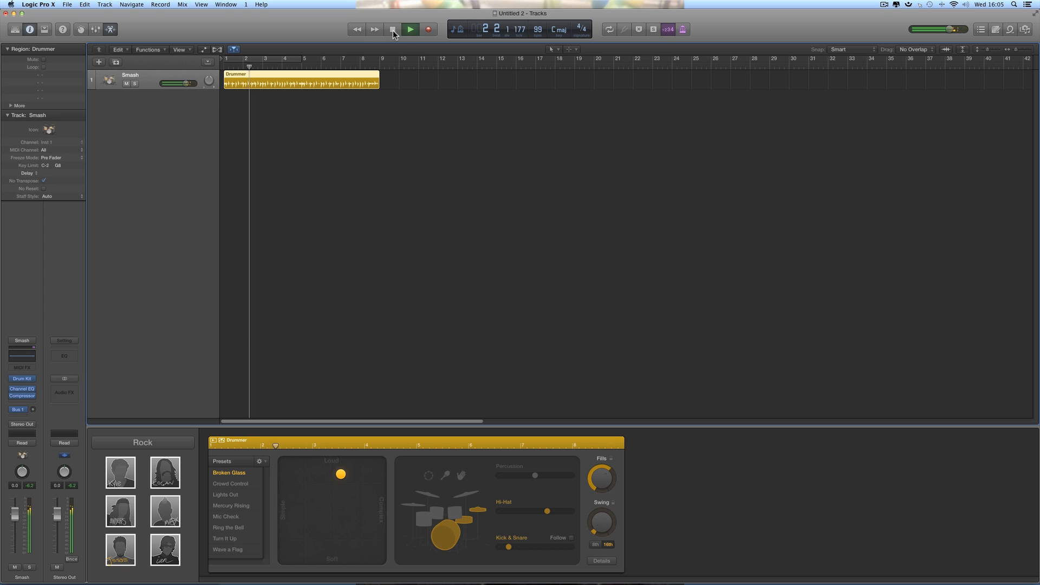
click(393, 31)
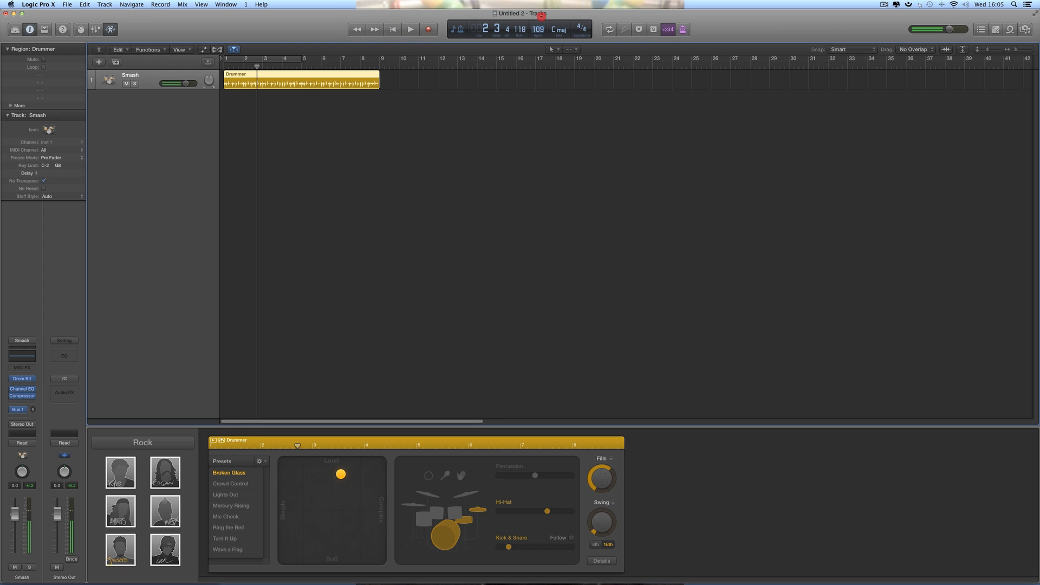
Step: Raise the project tempo to 200 bpm and play the region from the beginning
drag(541, 30, 540, 19)
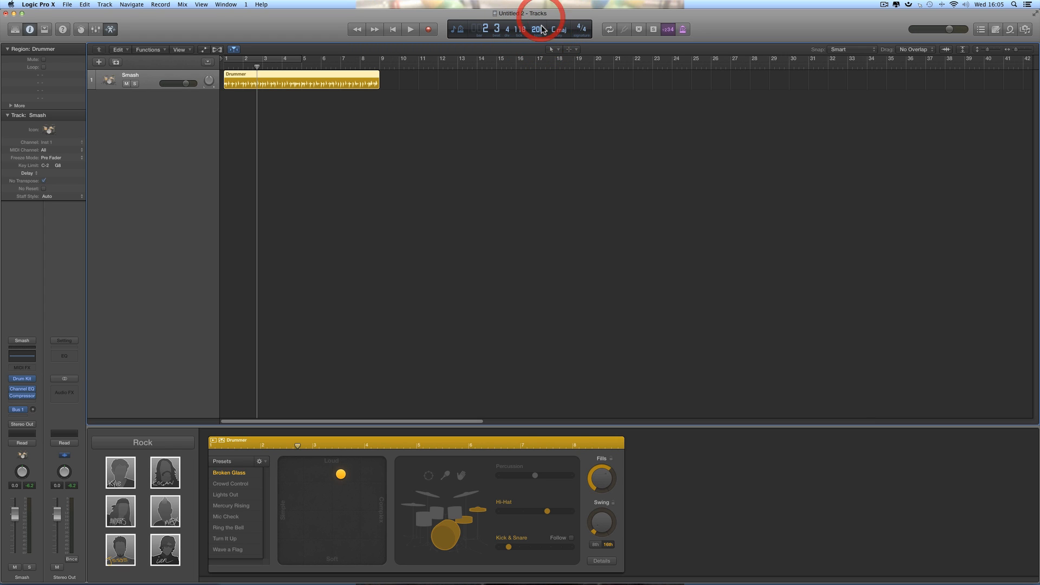
click(398, 31)
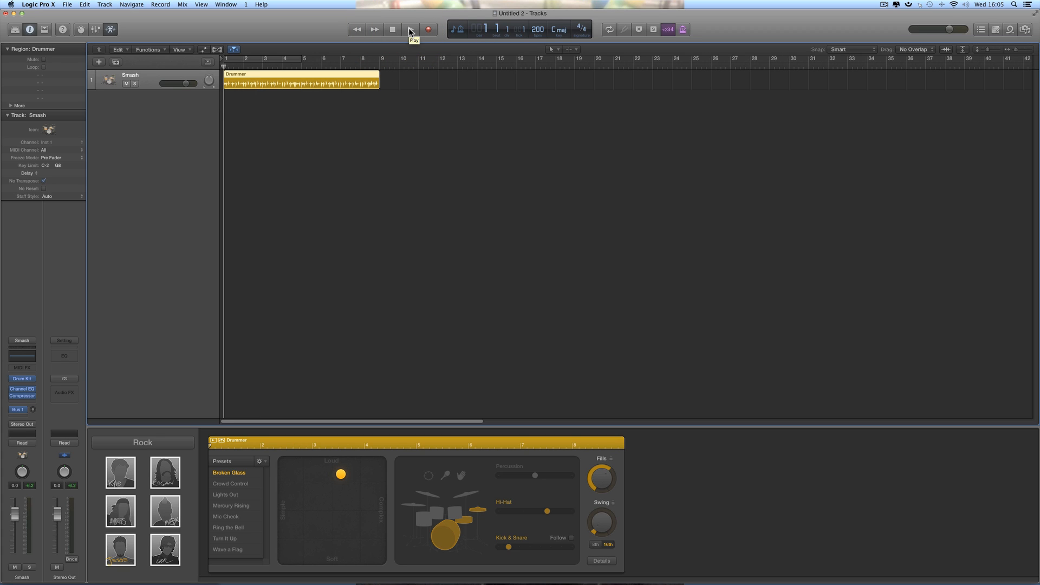
click(409, 30)
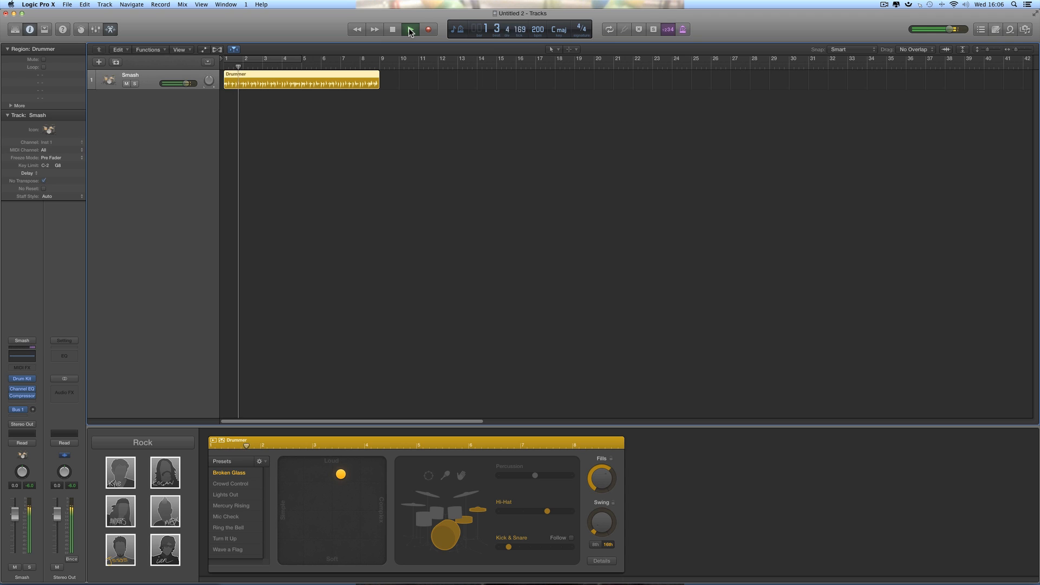
key(space)
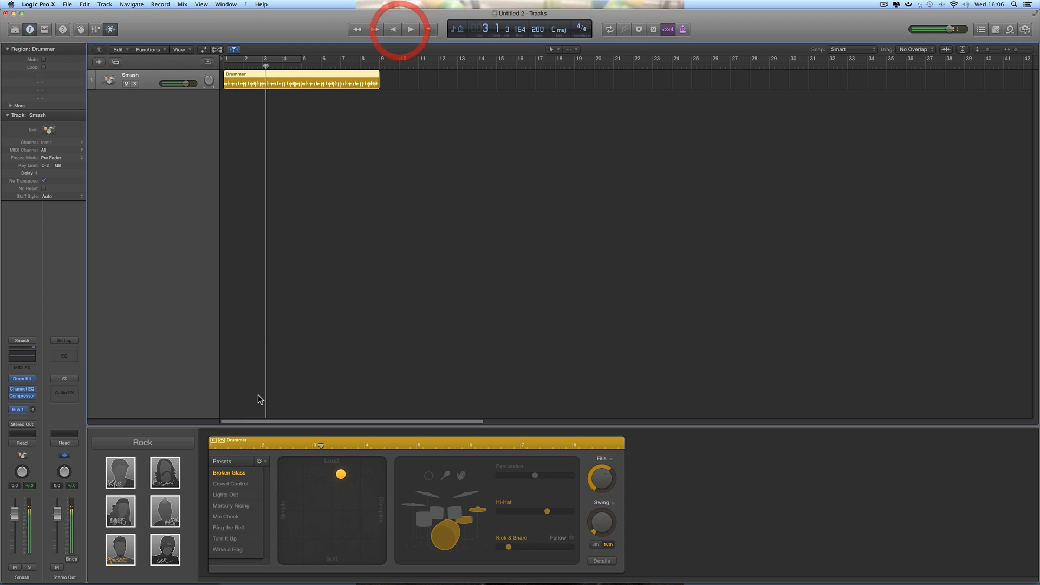
Step: Switch back to the Rock drummer with the SoCal kit and play the region from bar 1
click(126, 479)
click(394, 30)
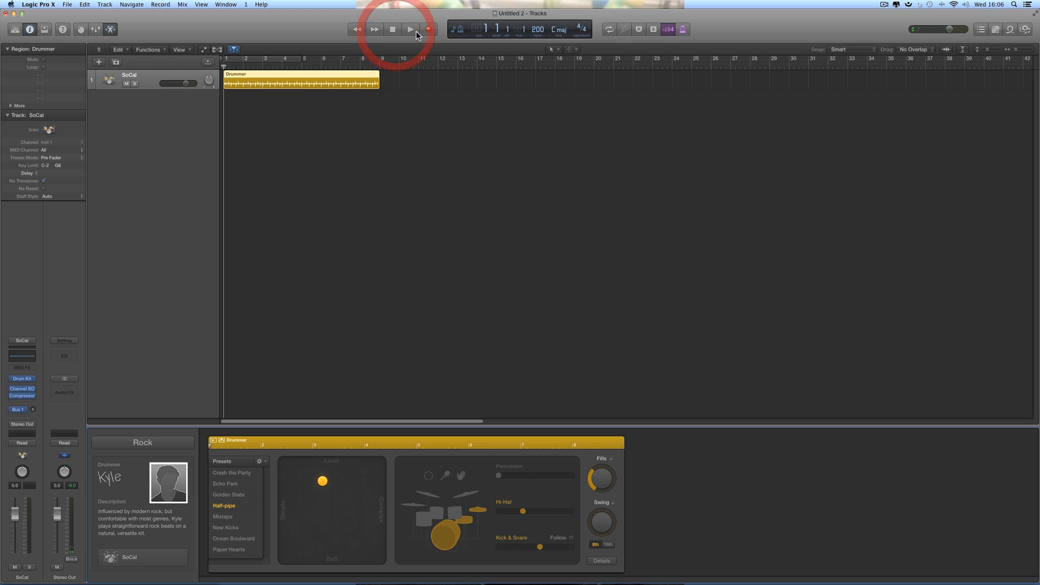
click(413, 31)
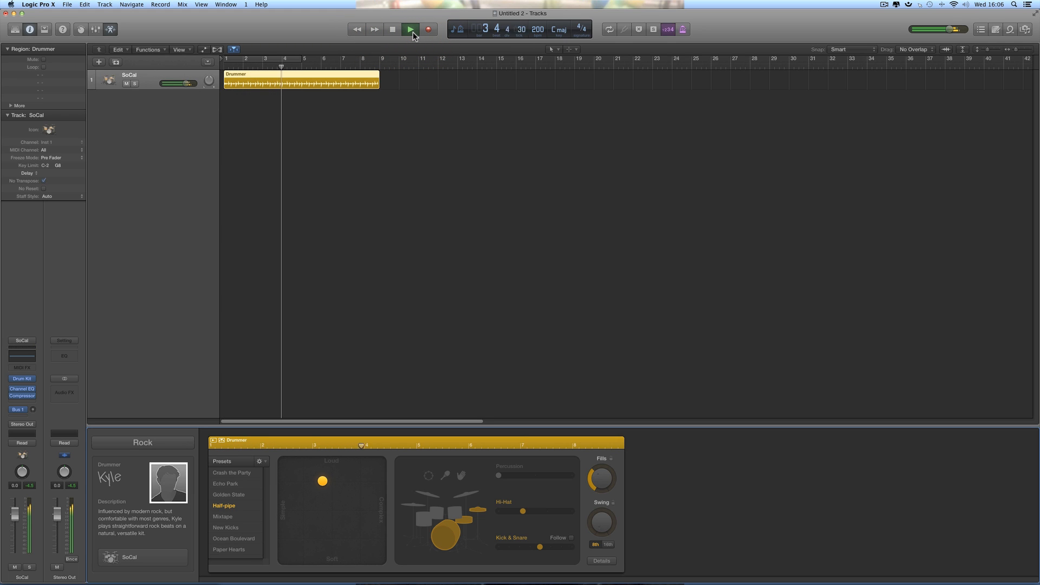
click(393, 29)
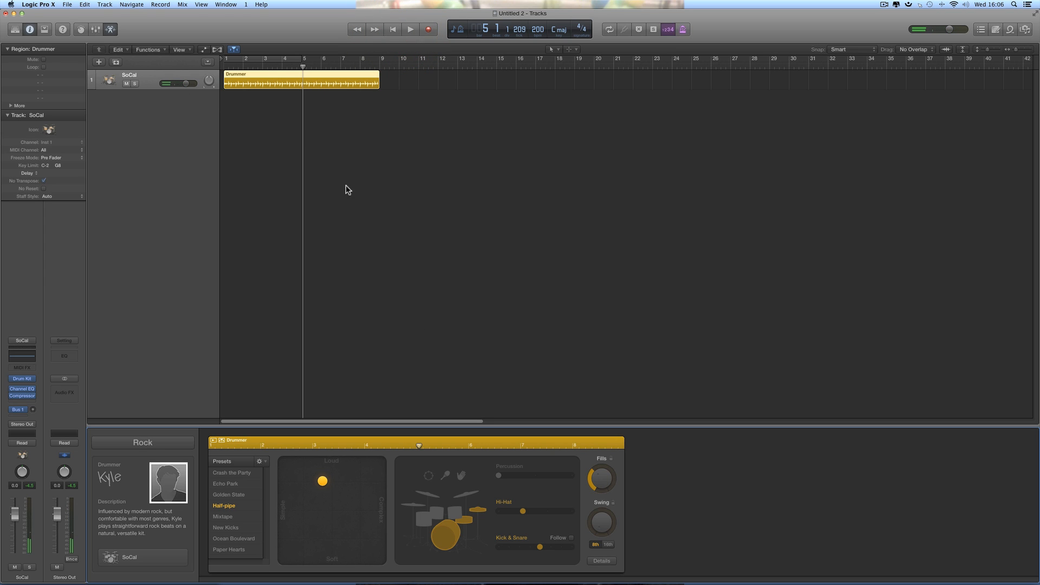
Step: Close the Drummer editor and delete the remaining Drummer region from the SoCal track
click(106, 28)
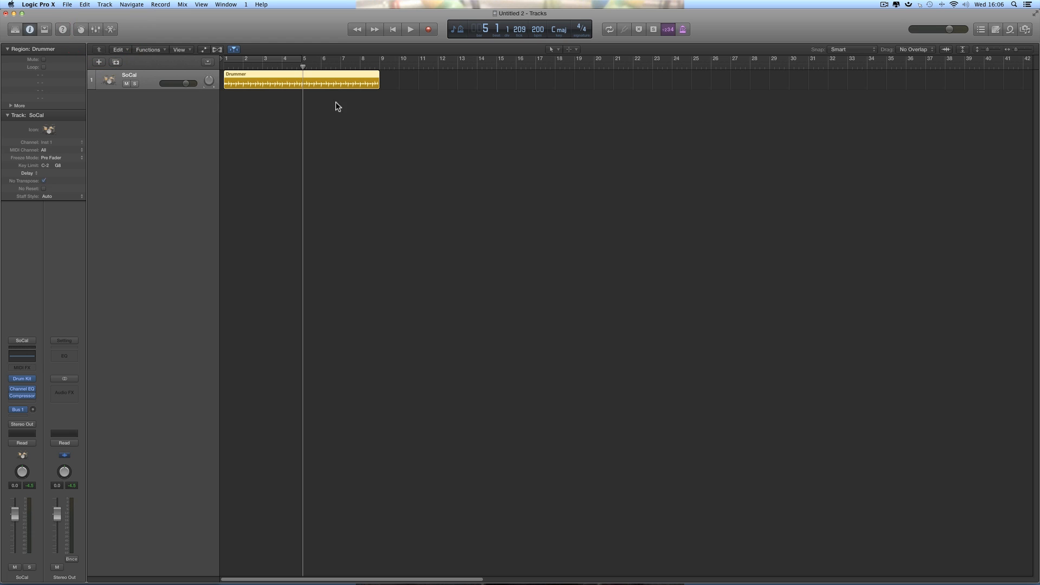
click(324, 79)
key(Delete)
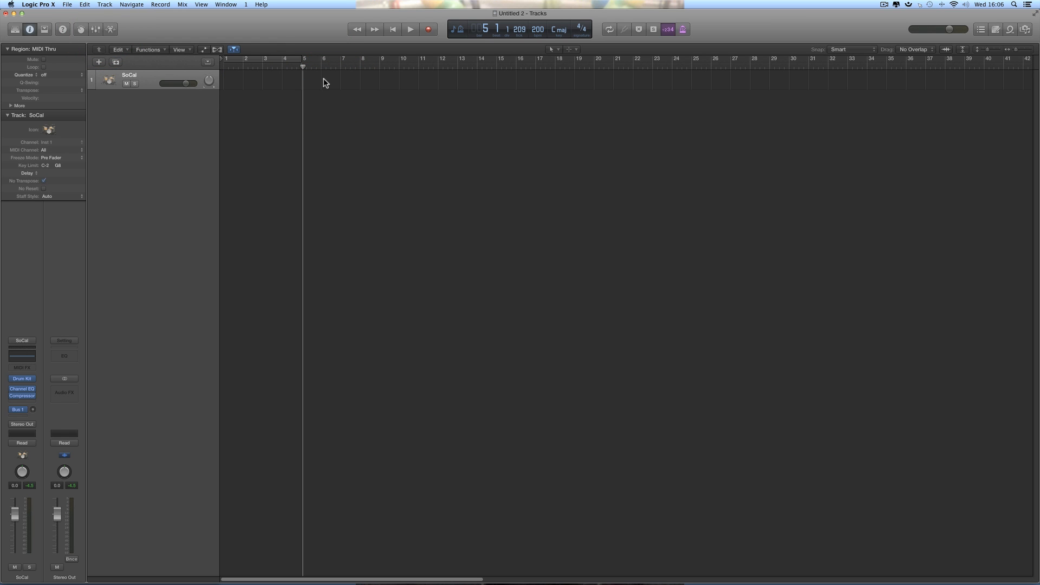
Step: Show the global tracks for arrangement, marker, signature and tempo above the SoCal track
click(207, 62)
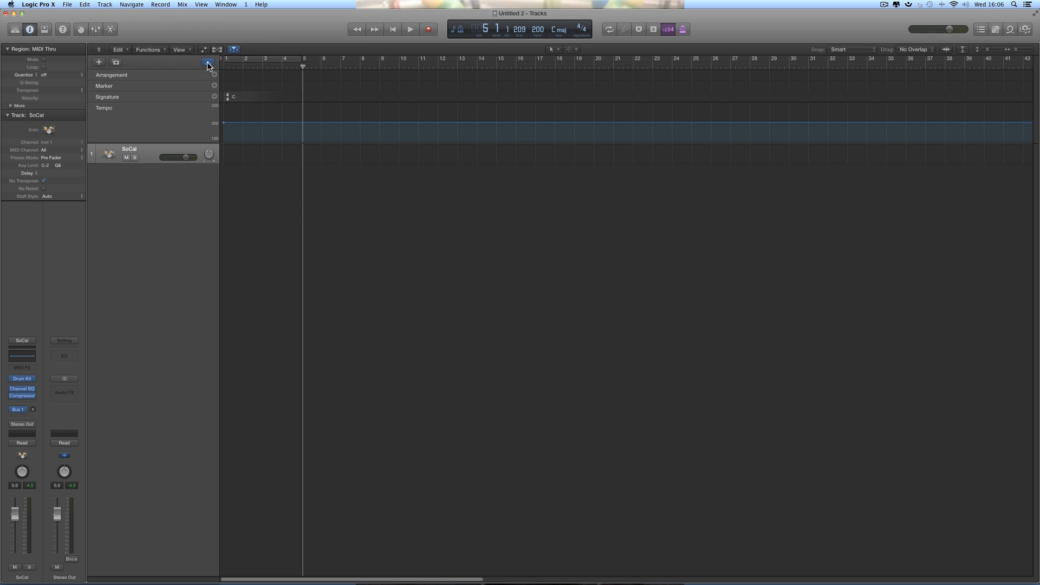
click(207, 63)
click(207, 62)
right_click(324, 190)
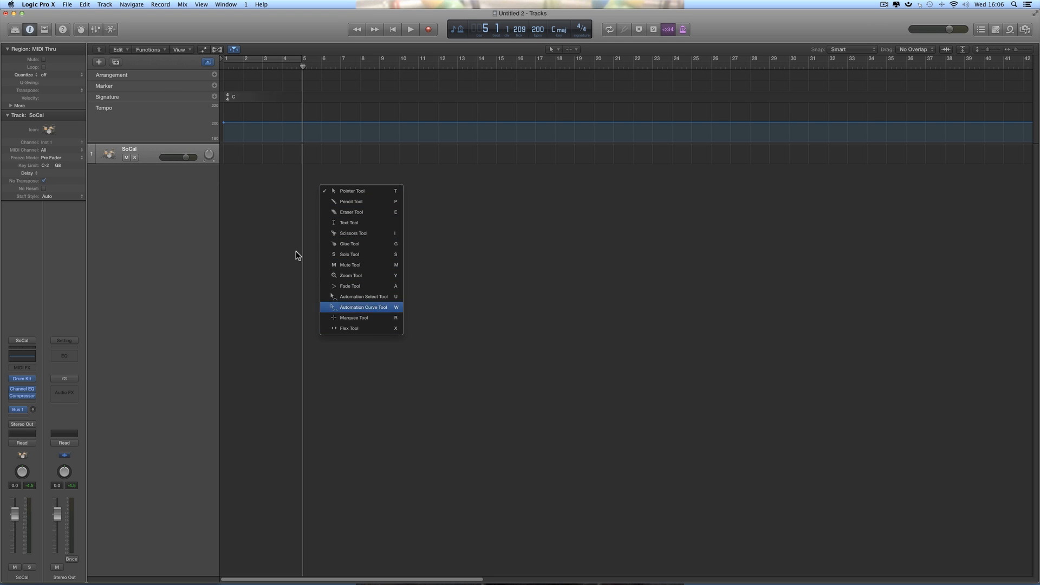
click(268, 216)
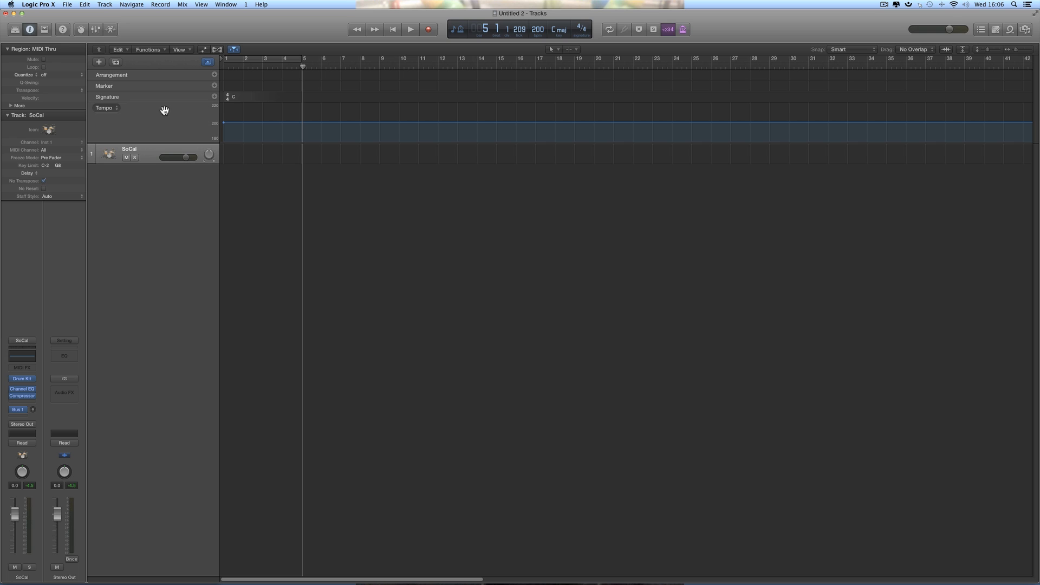
right_click(164, 111)
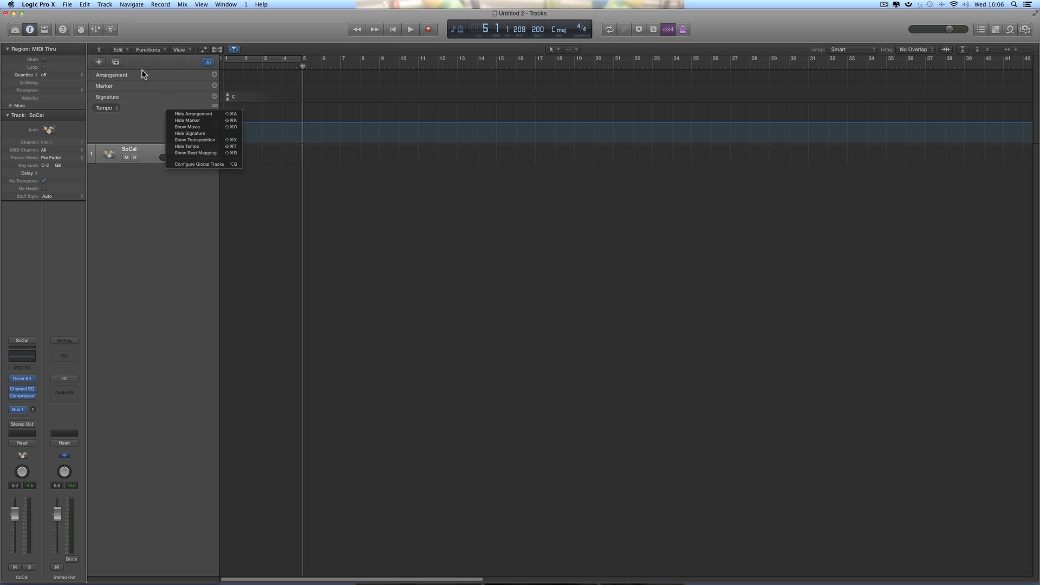
click(389, 200)
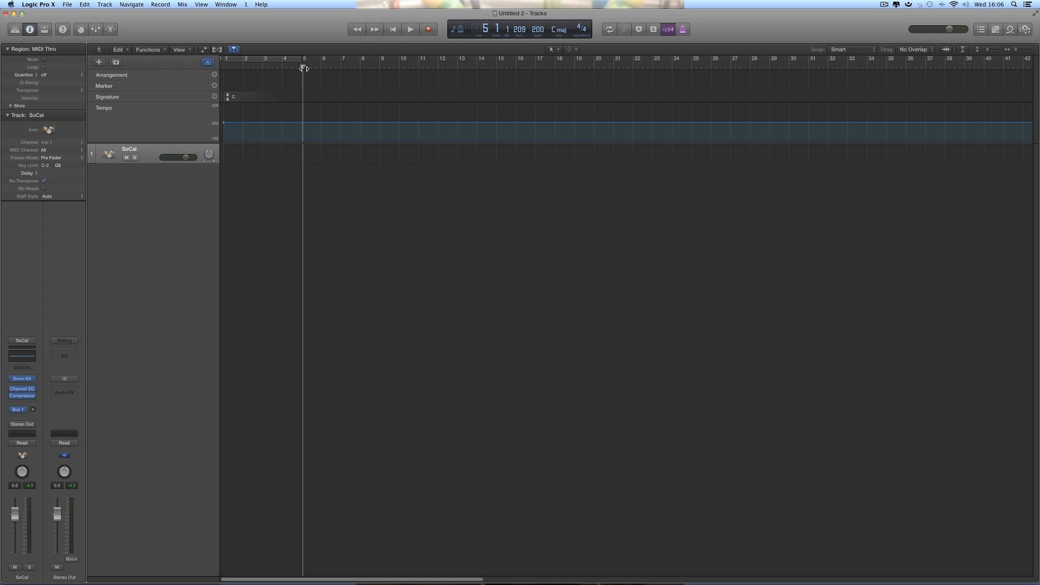
click(427, 77)
click(585, 89)
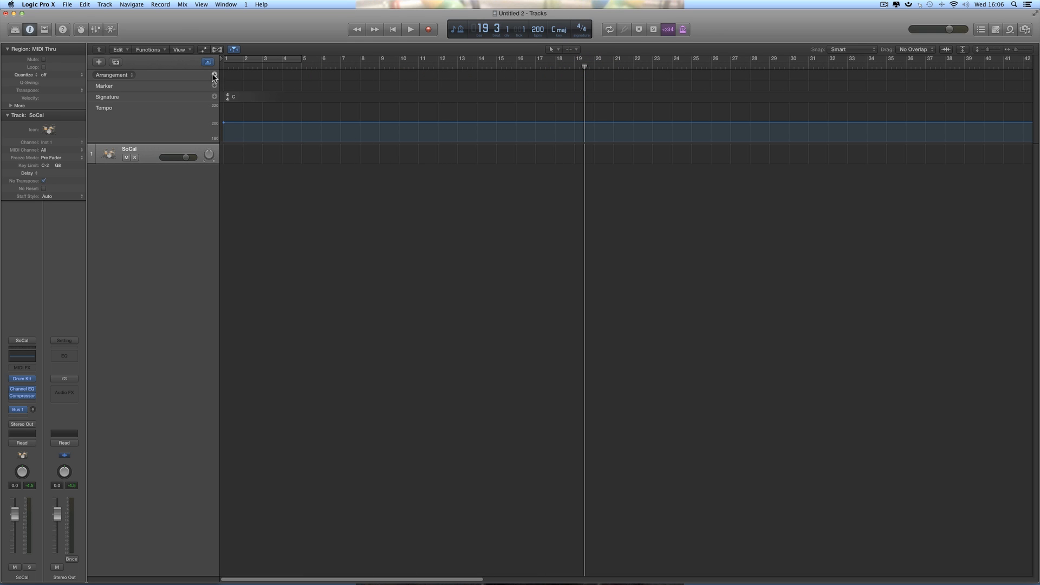
Step: Add an Intro arrangement marker at bar 1 and look through its section name choices
click(215, 75)
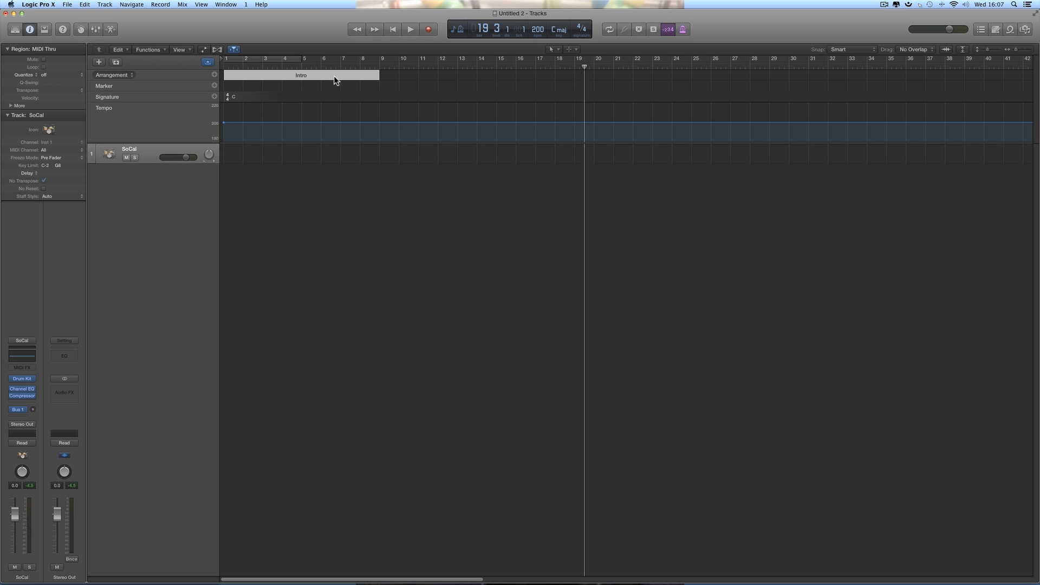
click(299, 76)
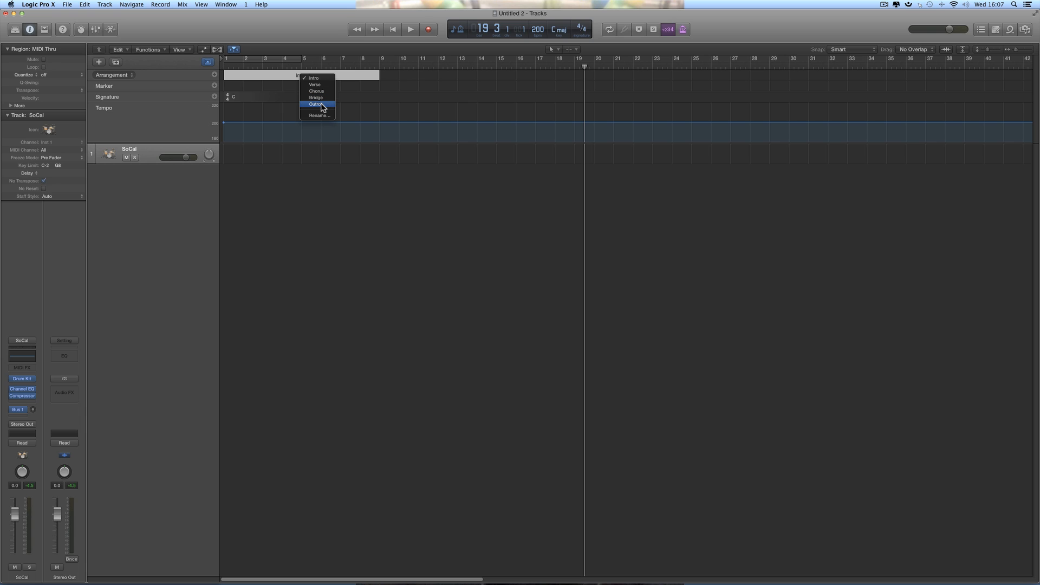
click(353, 81)
Step: Shorten the Intro arrangement marker to four bars and extend it back to eight bars
mouse_move(378, 76)
mouse_down()
mouse_move(518, 87)
mouse_move(360, 86)
mouse_move(379, 86)
mouse_up()
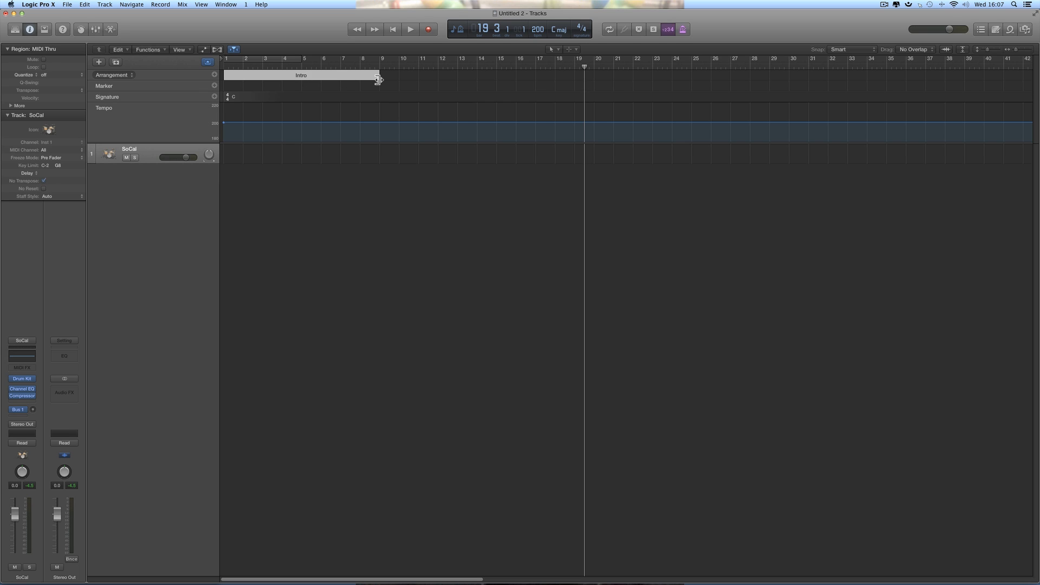
click(303, 76)
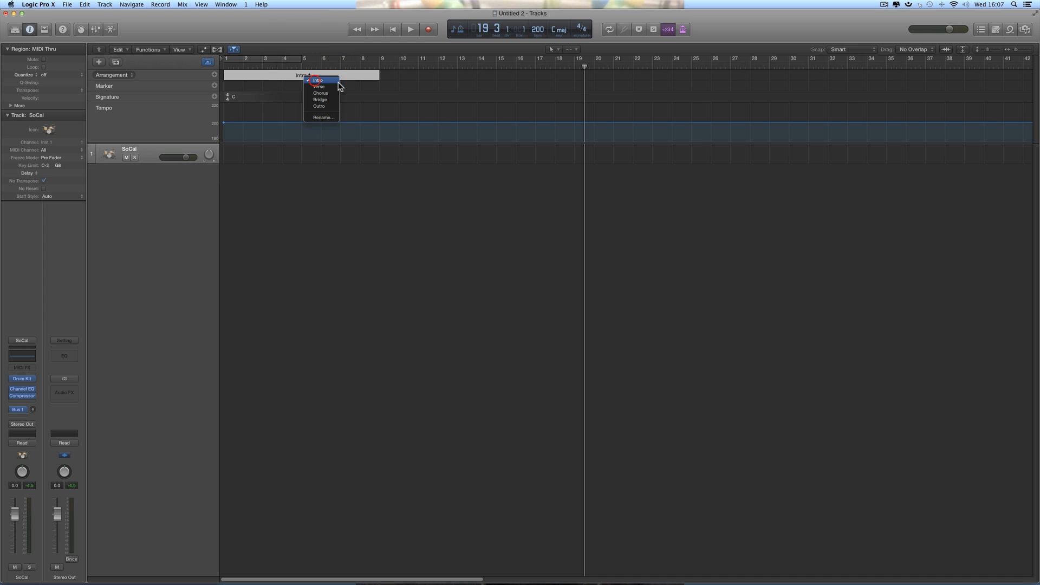
click(336, 85)
drag(377, 78, 301, 78)
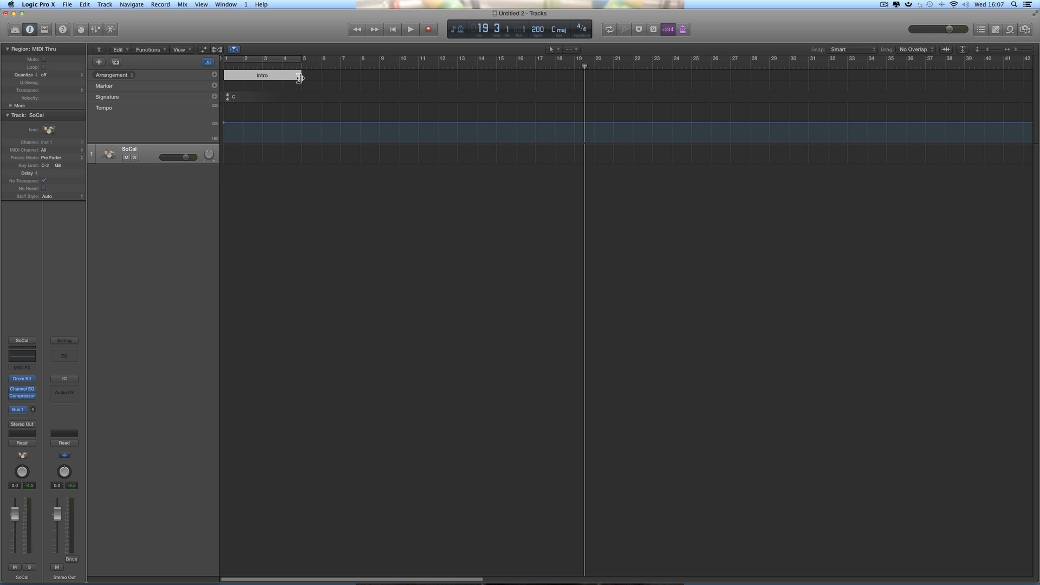
drag(299, 78, 379, 83)
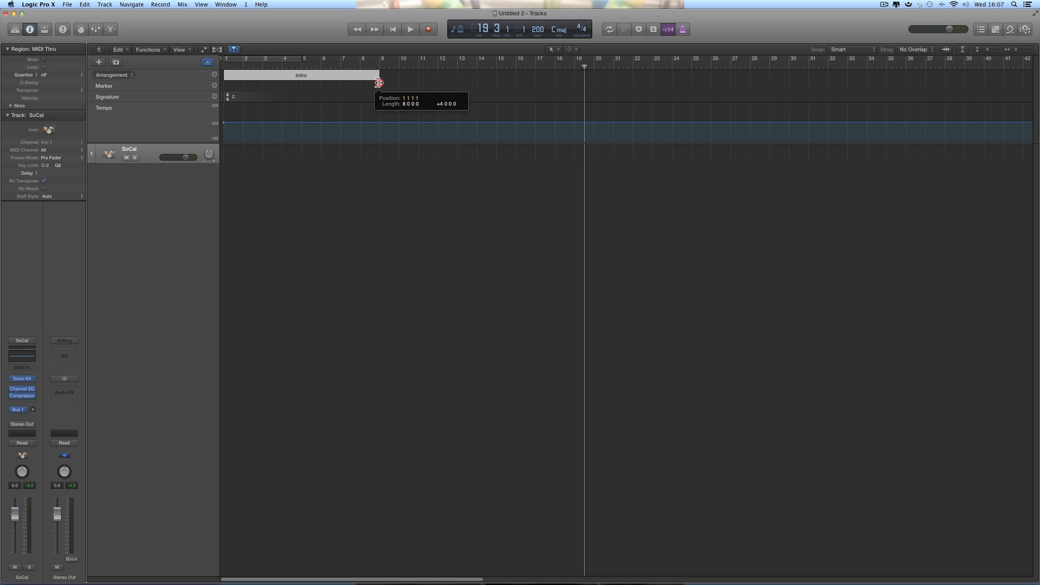
Step: Change the section name of the arrangement marker at bar 1 from Intro to Verse
click(303, 76)
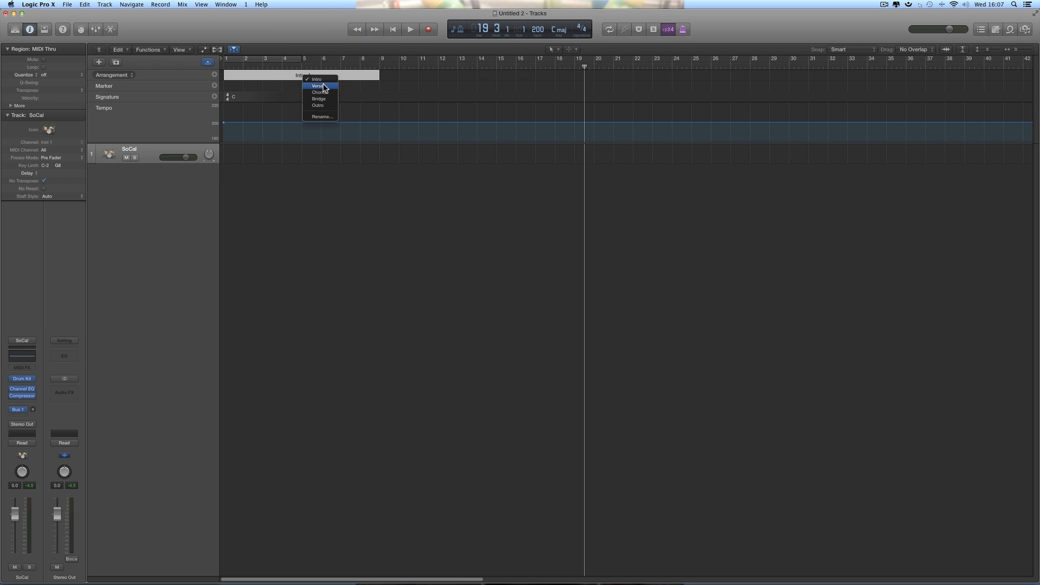
click(324, 86)
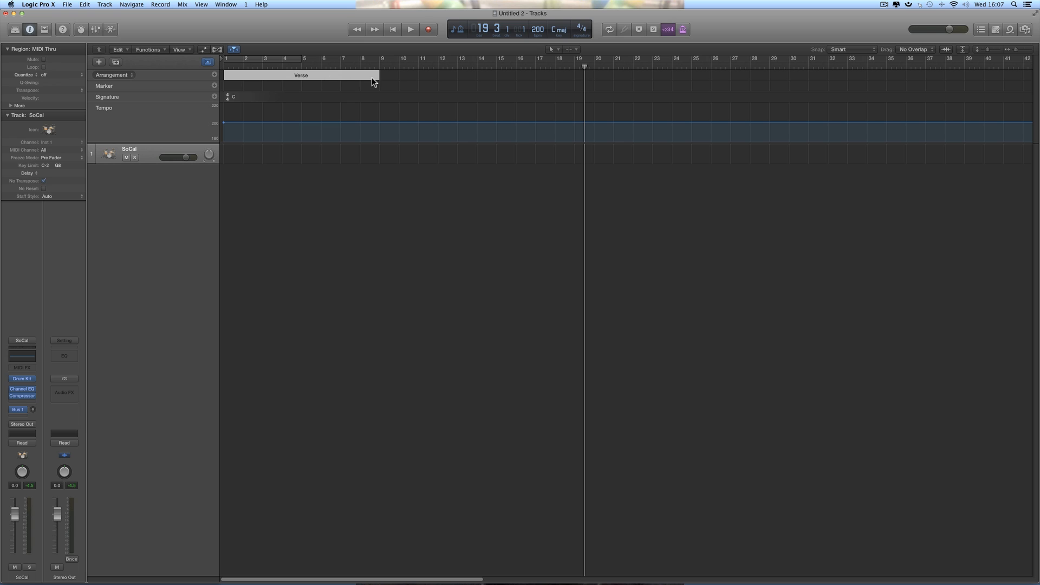
mouse_move(379, 80)
mouse_down()
mouse_move(539, 85)
mouse_move(378, 79)
mouse_up()
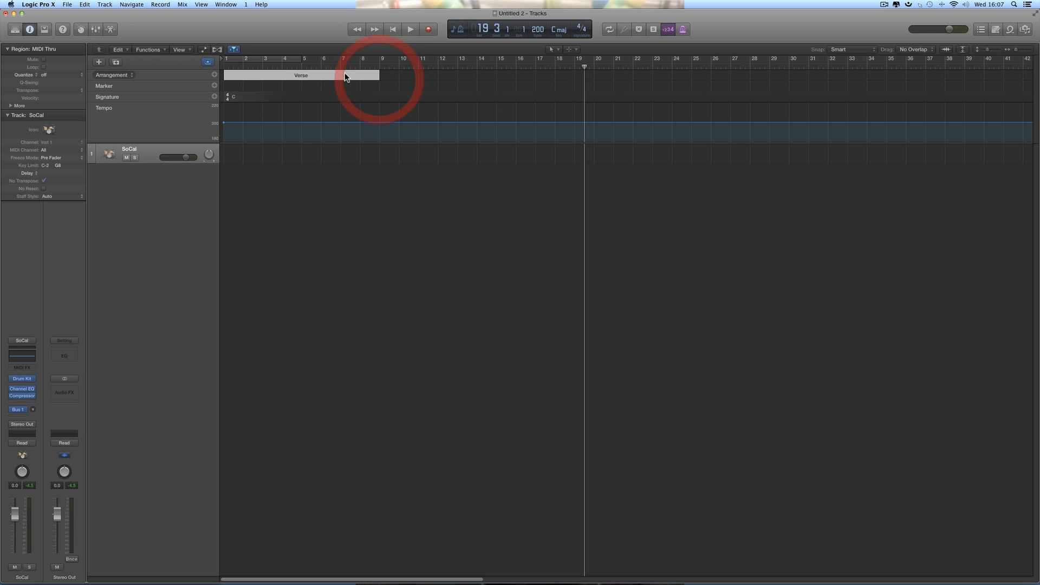
click(303, 77)
click(319, 86)
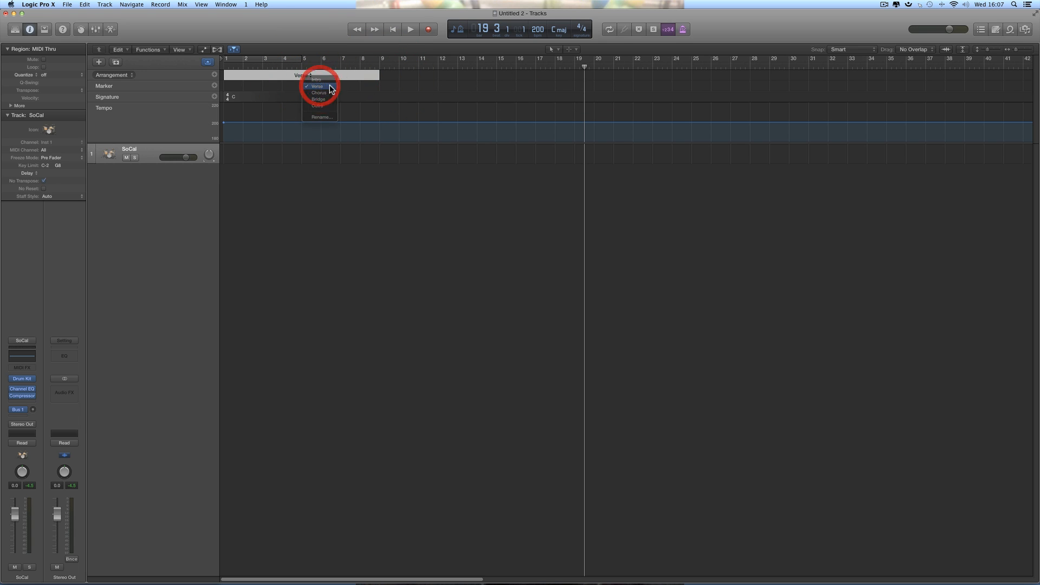
Step: Add a second arrangement marker at bar 9, name it Verse, and select both Verse markers together
click(214, 75)
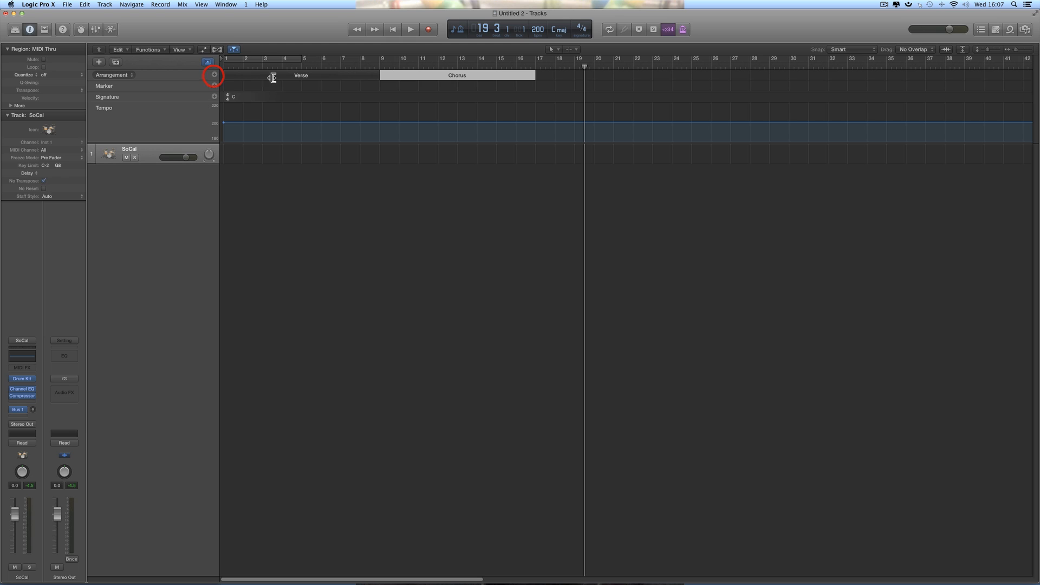
click(461, 76)
click(476, 87)
click(367, 75)
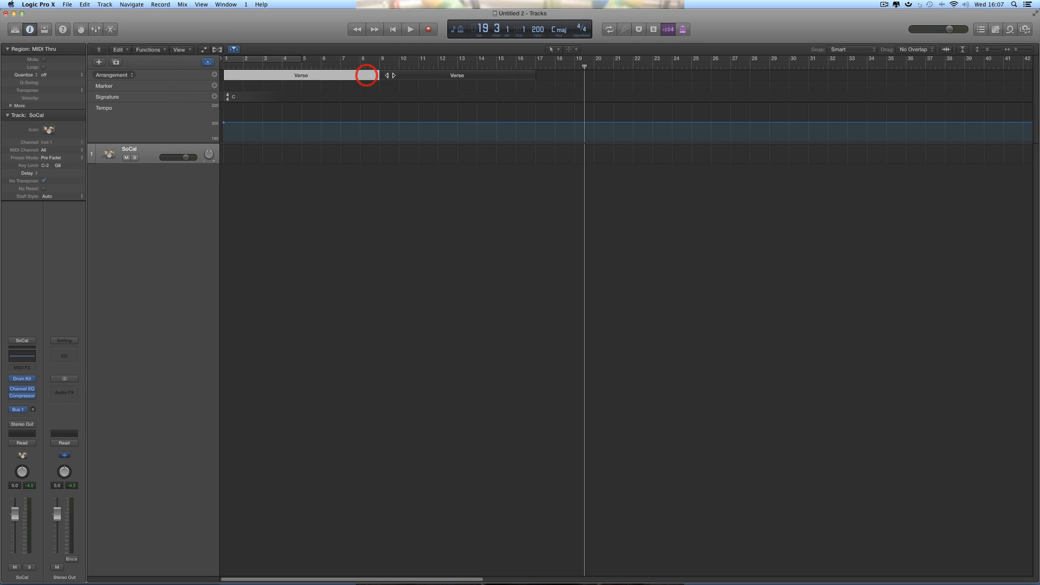
click(404, 76)
shift+click(371, 76)
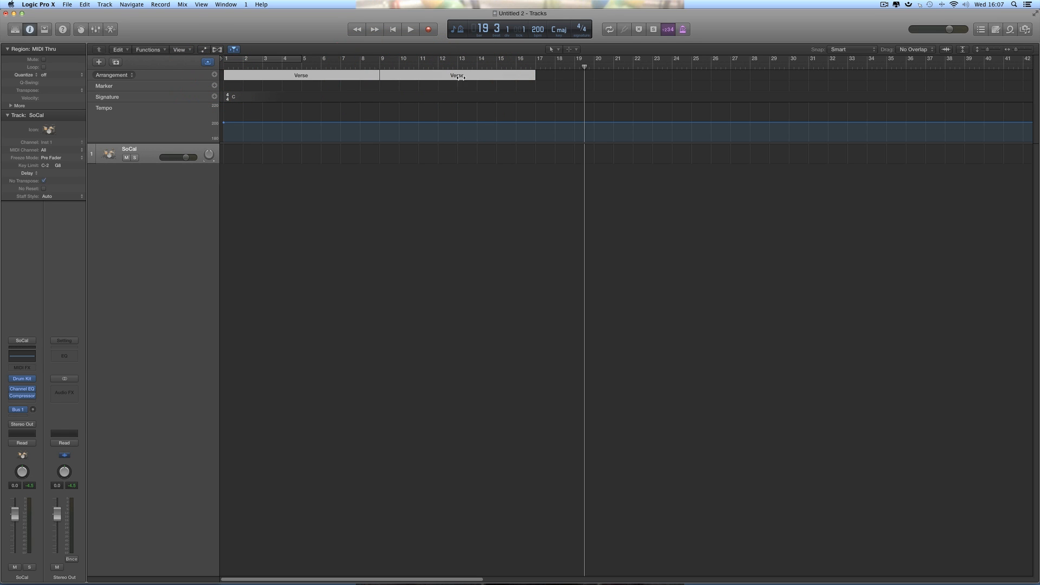
Step: Delete both Verse markers from the Arrangement track
click(476, 226)
click(485, 76)
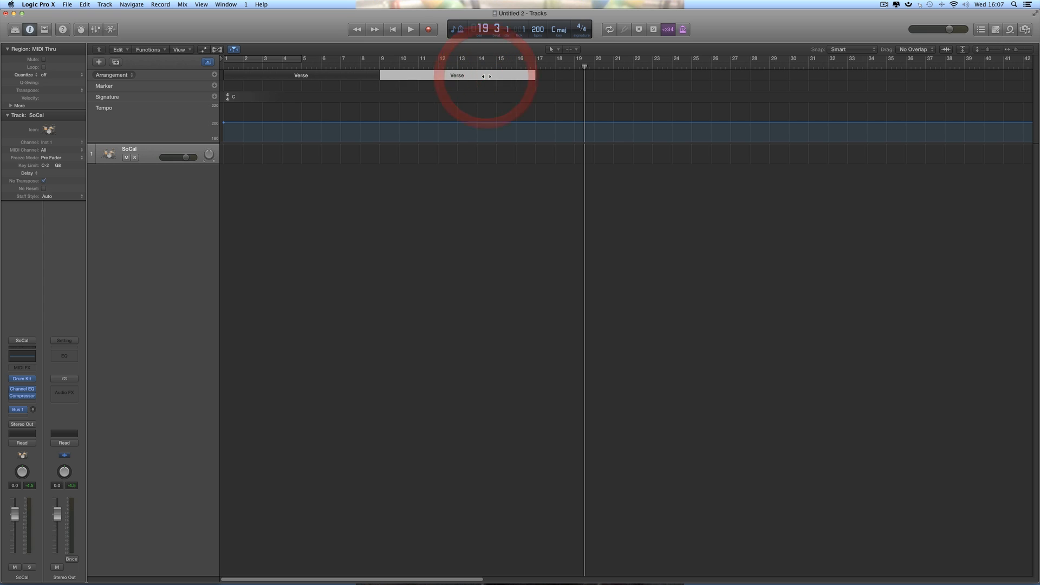
key(Delete)
click(354, 80)
key(Delete)
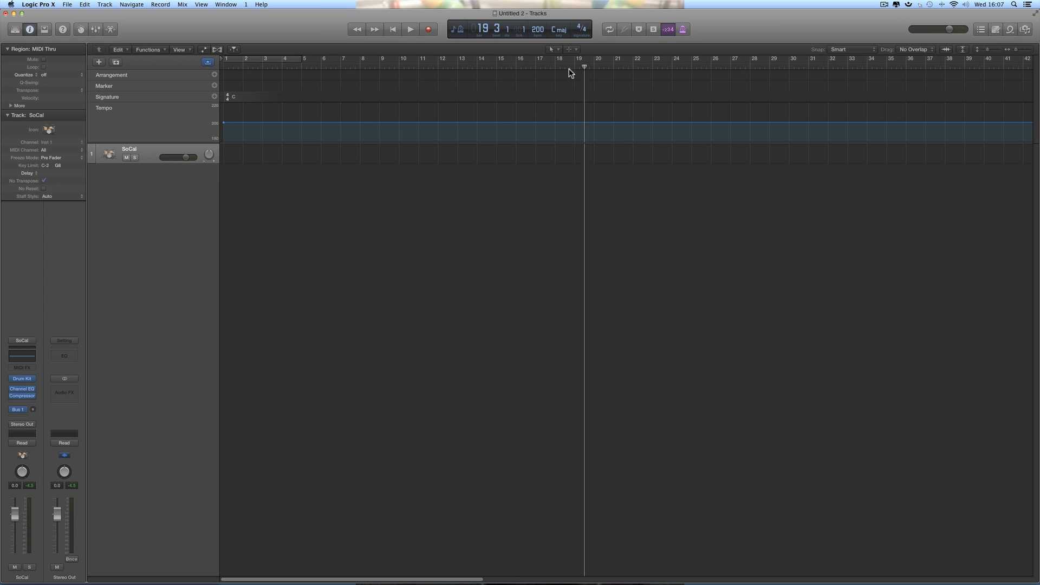
Step: Return the playhead to bar 1 and add an eight-bar arrangement marker there named Intro
drag(583, 67, 219, 79)
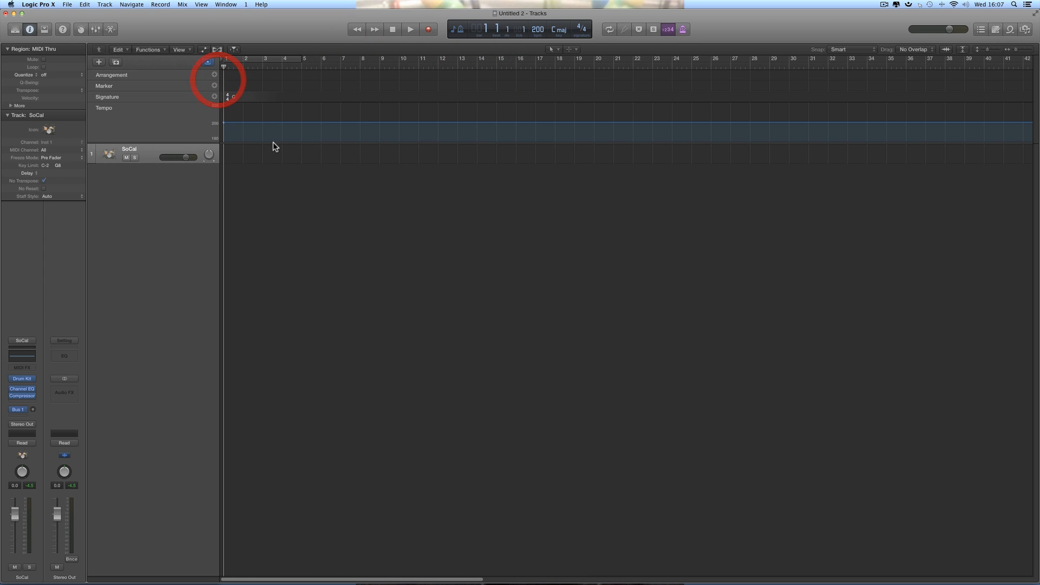
click(214, 74)
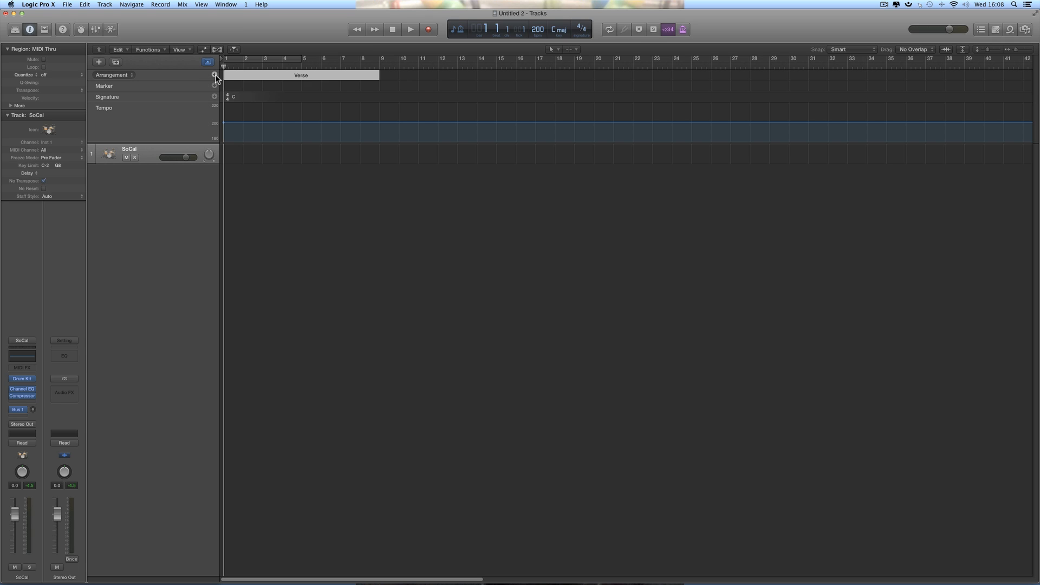
click(301, 75)
click(319, 79)
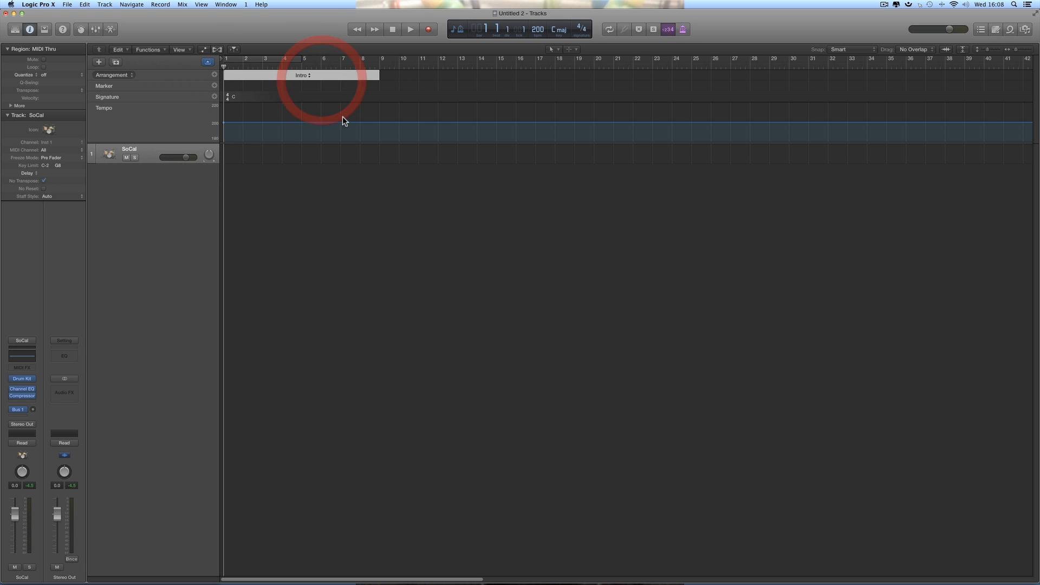
Step: Add an eight-bar Verse arrangement marker at bar 9 and an eight-bar Chorus marker at bar 17
click(214, 74)
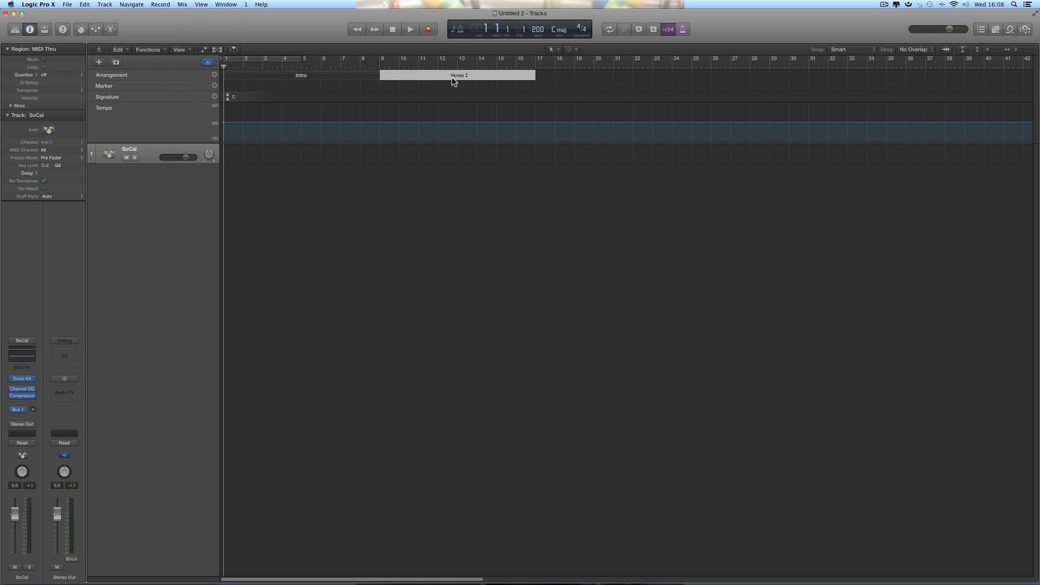
click(449, 77)
click(465, 92)
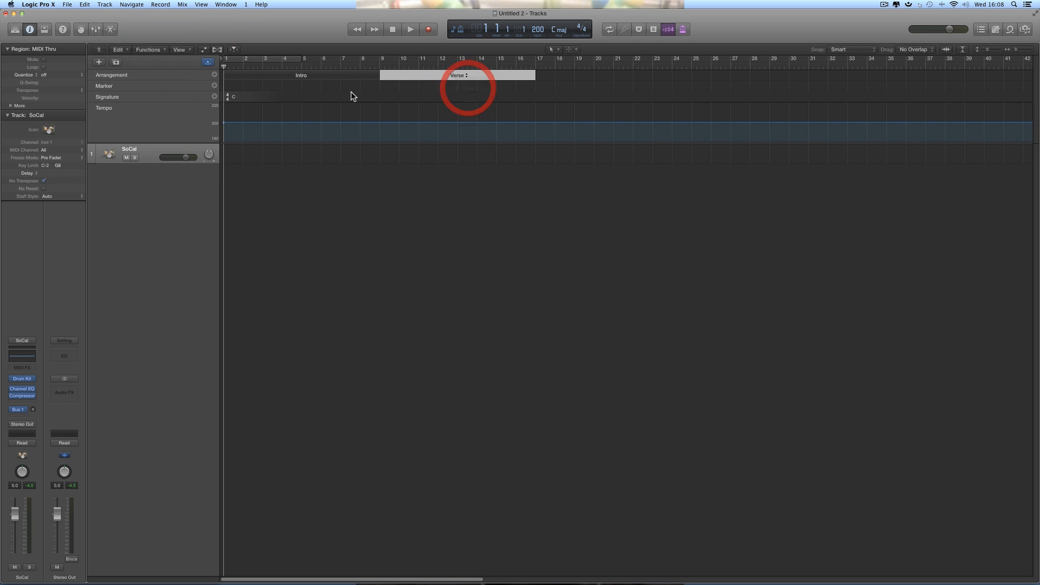
click(215, 75)
click(616, 76)
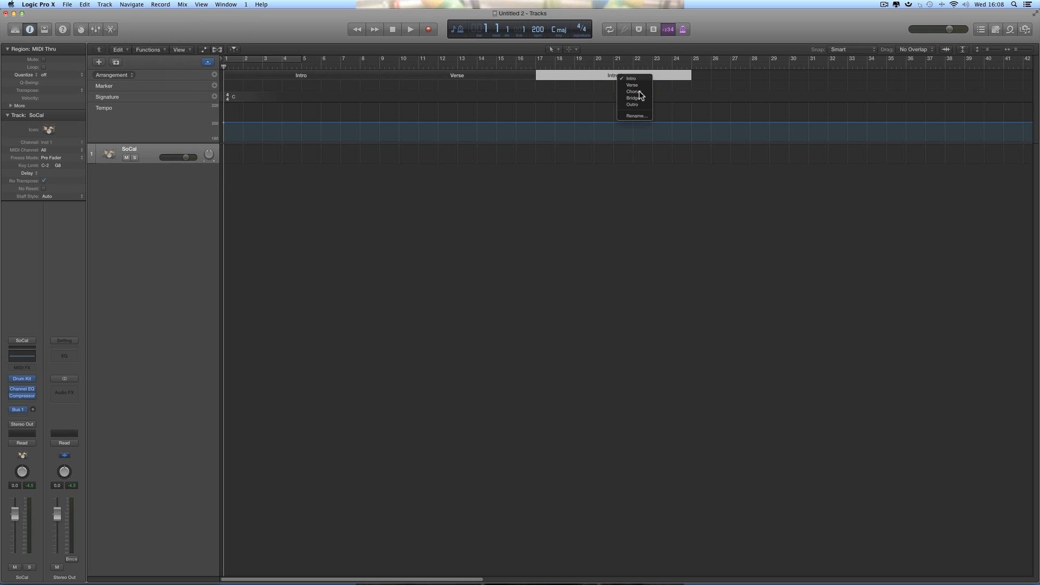
click(644, 92)
Step: Add an eight-bar arrangement marker at bar 25 and name it Chorus
click(215, 76)
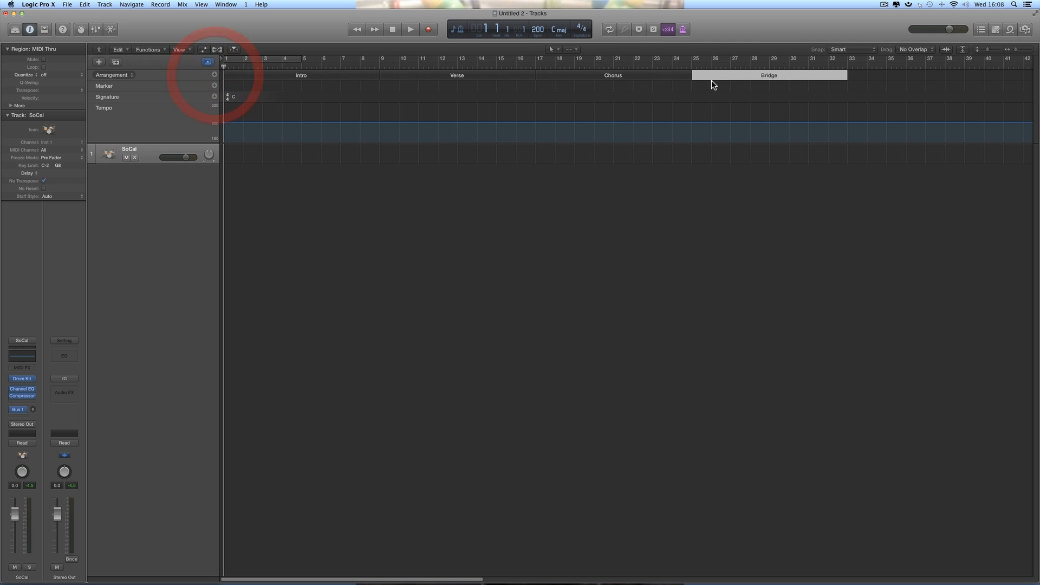
click(768, 77)
click(783, 94)
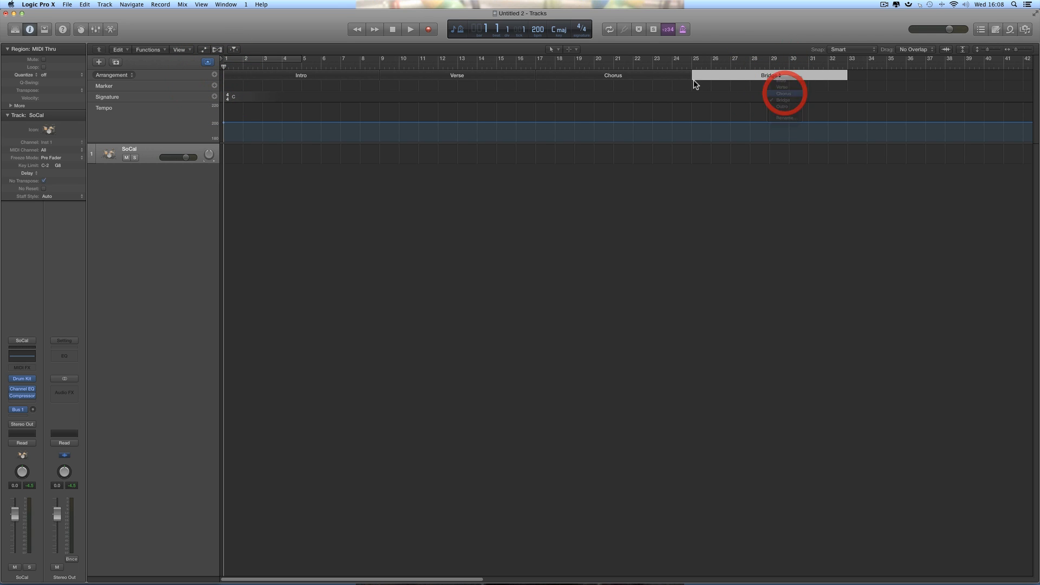
Step: Select the two neighbouring Chorus arrangement markers at bars 17 and 25 together
shift+click(684, 75)
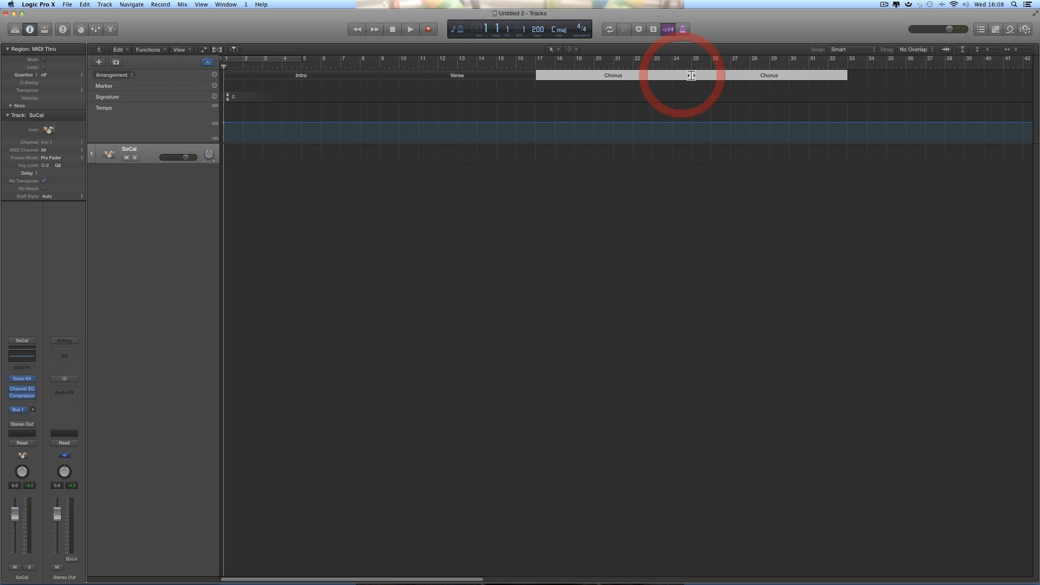
drag(1017, 51, 1012, 50)
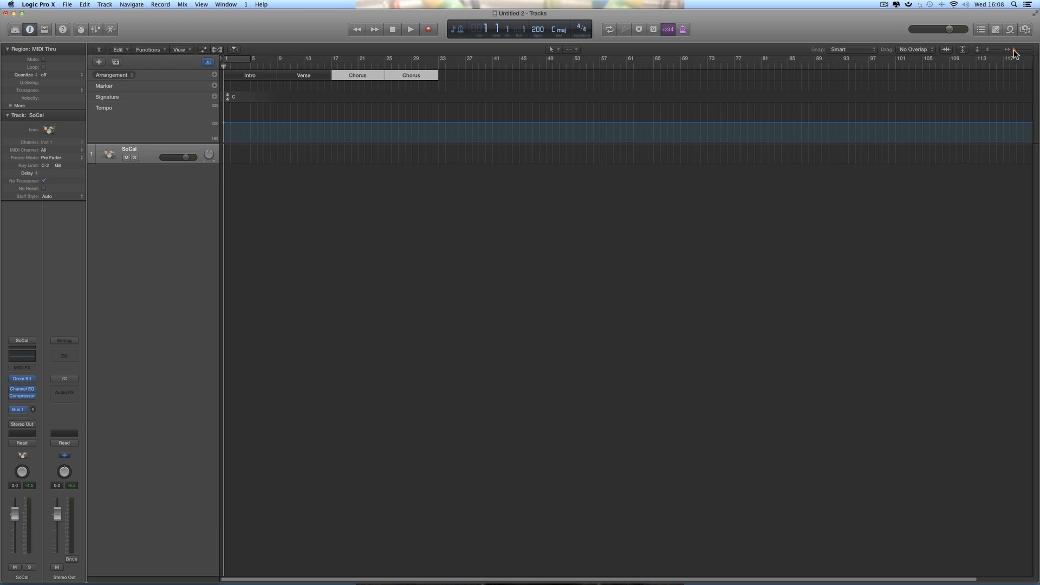
click(1023, 50)
click(581, 184)
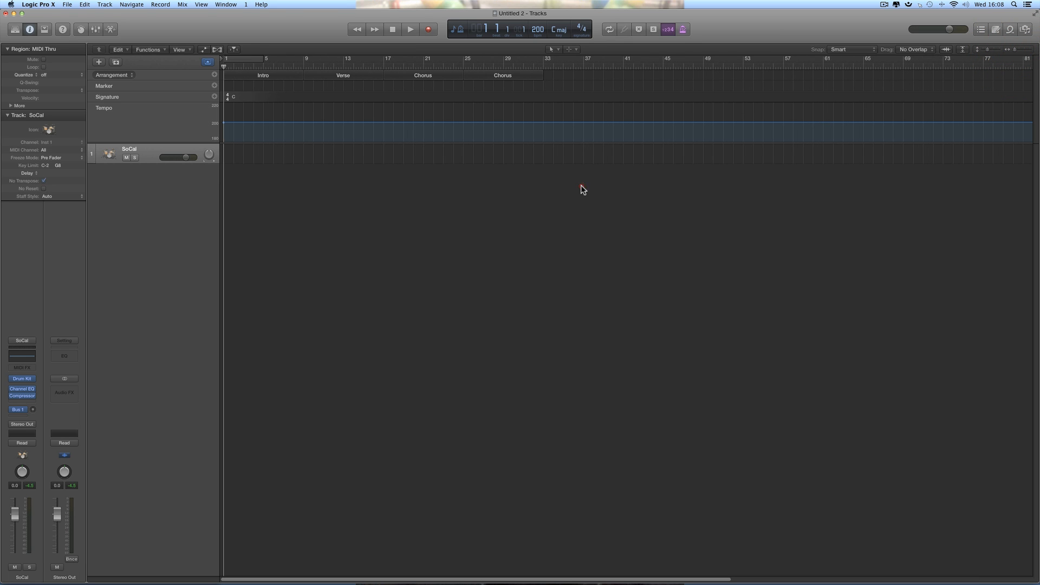
click(437, 76)
shift+click(475, 76)
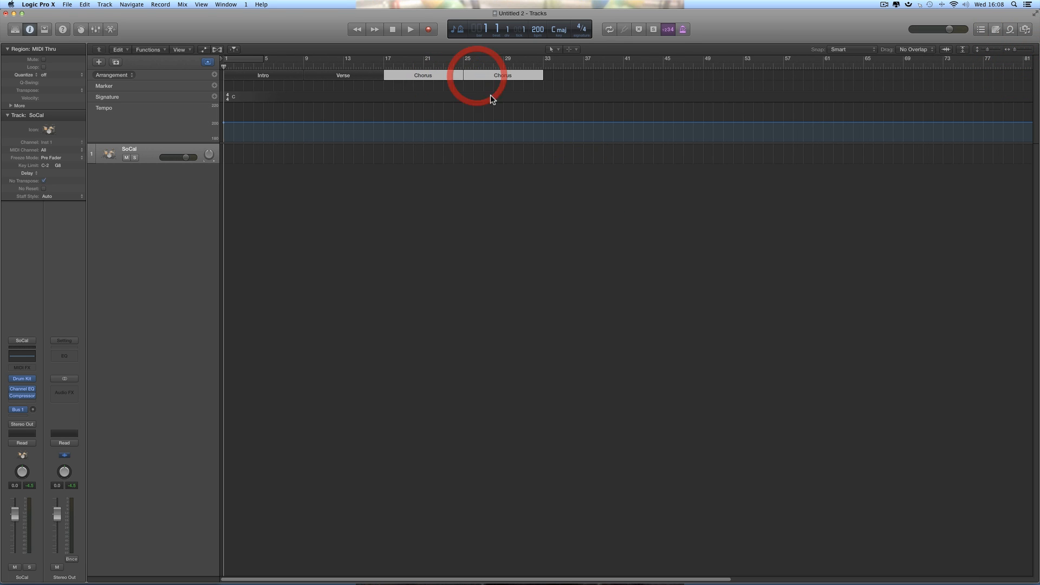
Step: Add an eight-bar Verse arrangement marker at bar 33 and an eight-bar Chorus marker at bar 41
click(215, 75)
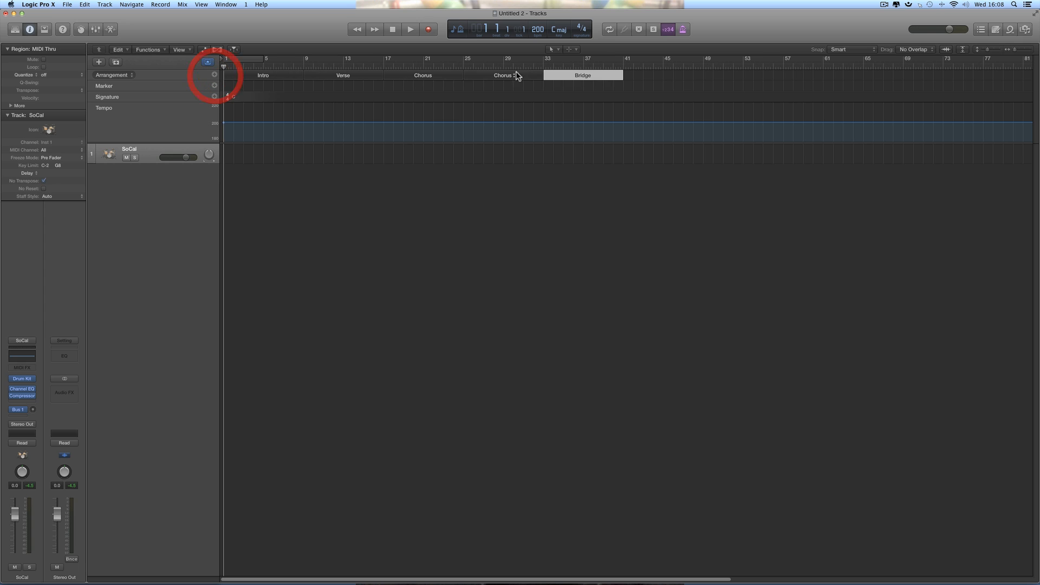
click(581, 79)
click(597, 87)
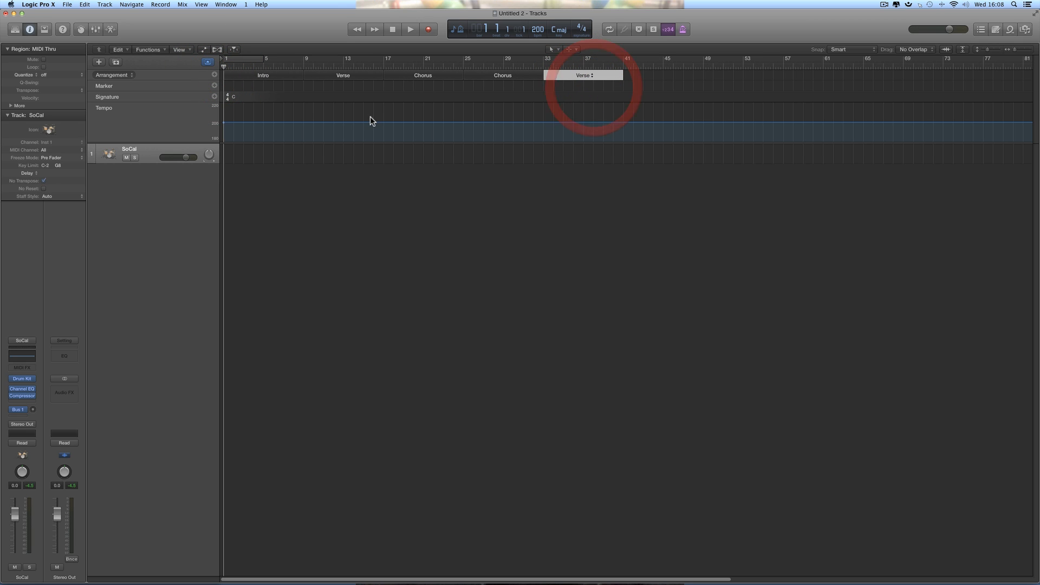
click(216, 77)
click(664, 76)
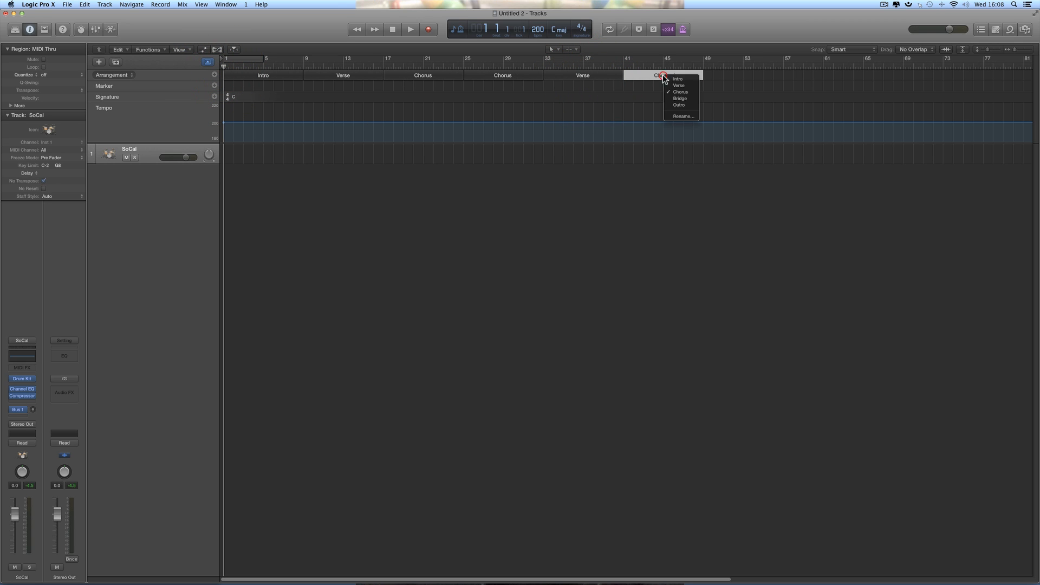
click(675, 93)
Step: Add an eight-bar Chorus arrangement marker at bar 49 and select it together with the Chorus at bar 41
click(214, 75)
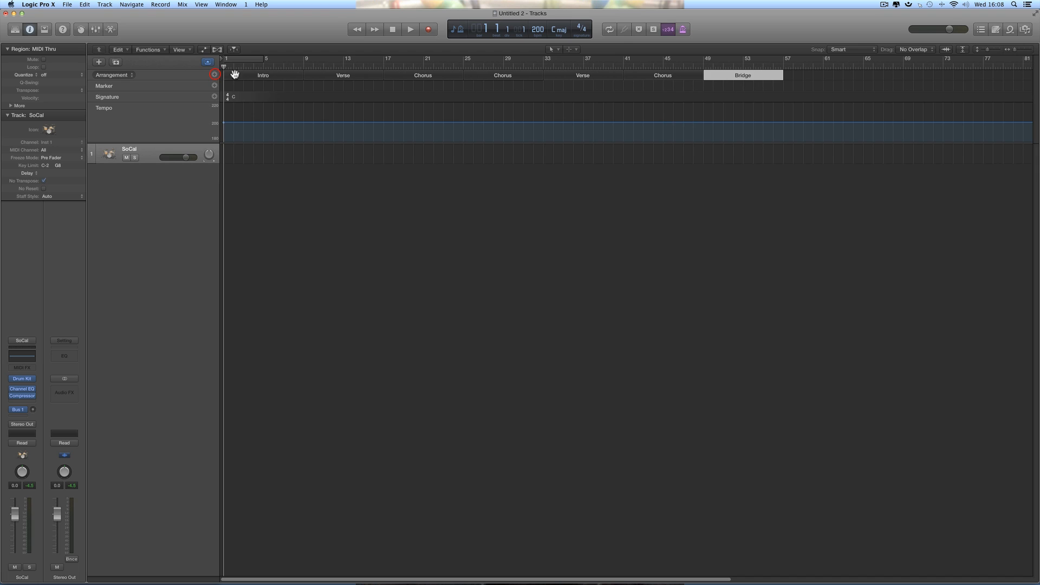
click(743, 75)
click(766, 91)
shift+click(677, 79)
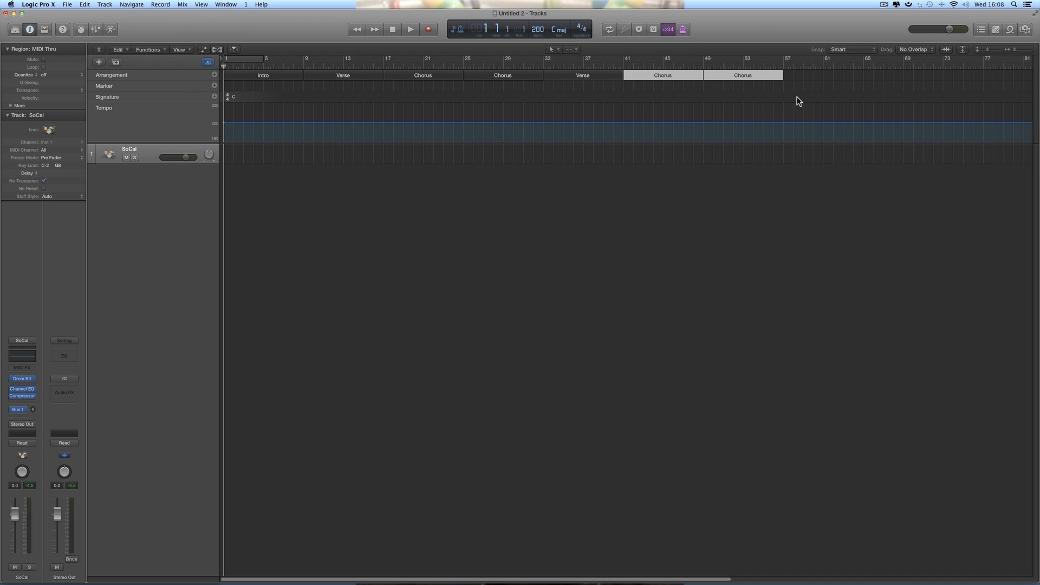
Step: Clear the marker selection and reselect the Chorus arrangement markers at bars 41 and 49 together
scroll(922, 99, right, 5)
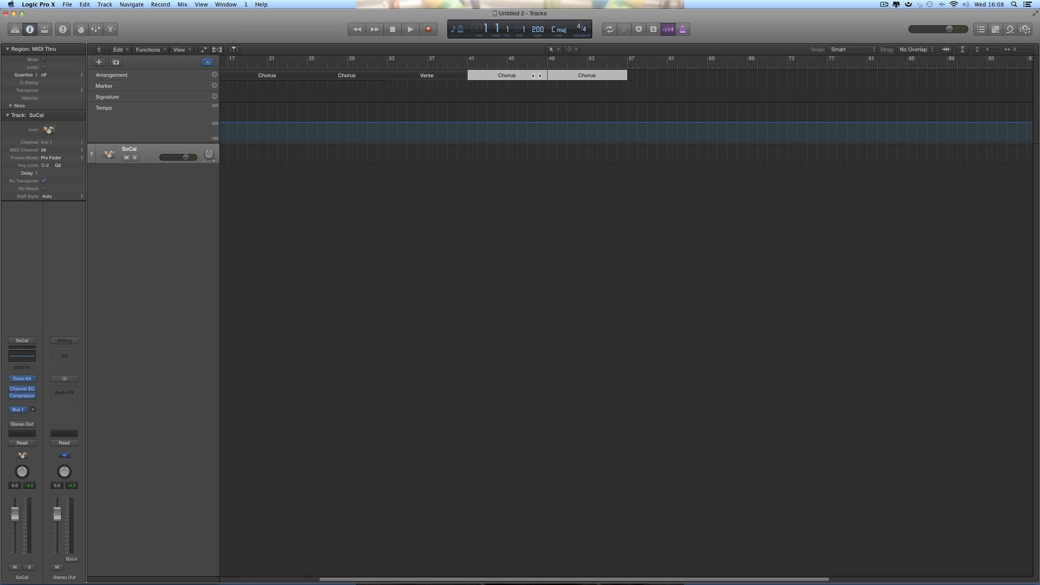
click(525, 179)
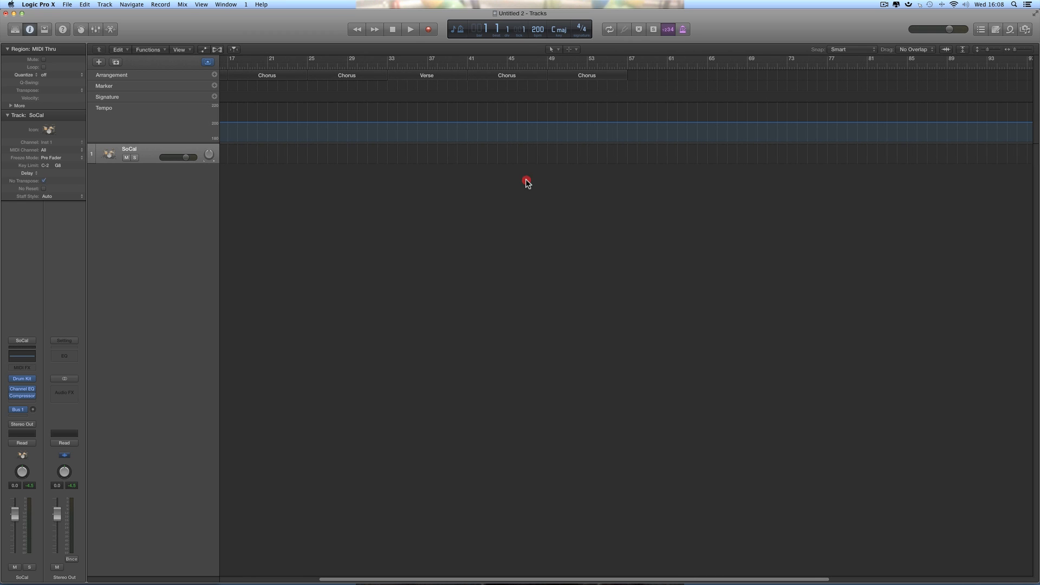
click(512, 76)
click(512, 79)
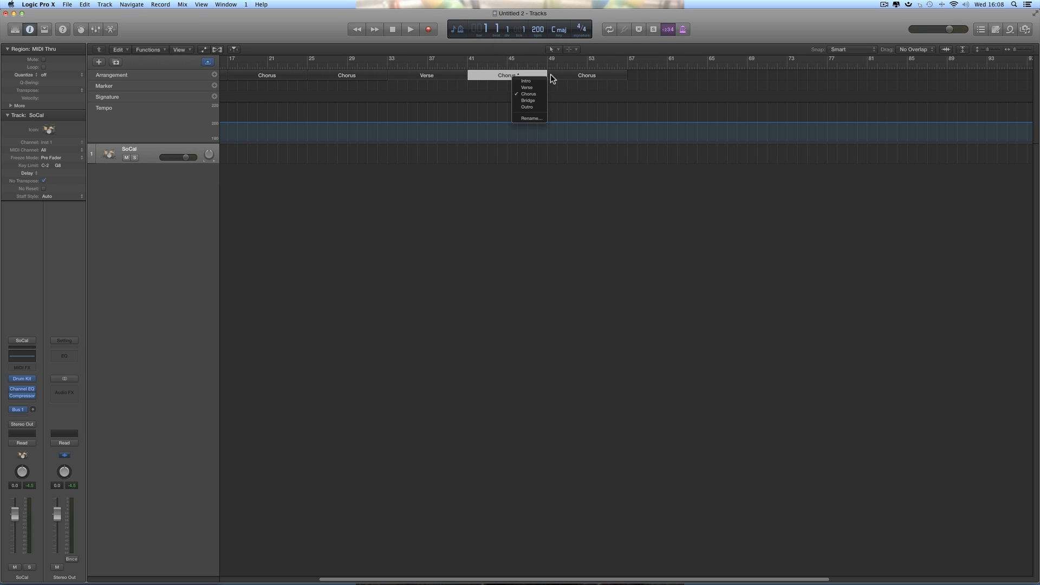
click(550, 75)
click(554, 76)
click(486, 75)
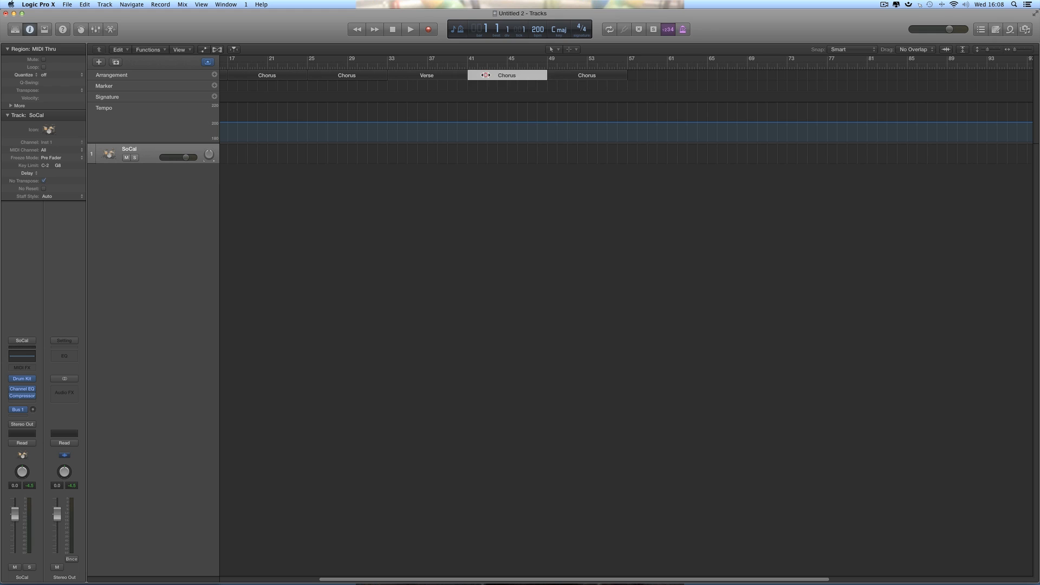
click(555, 76)
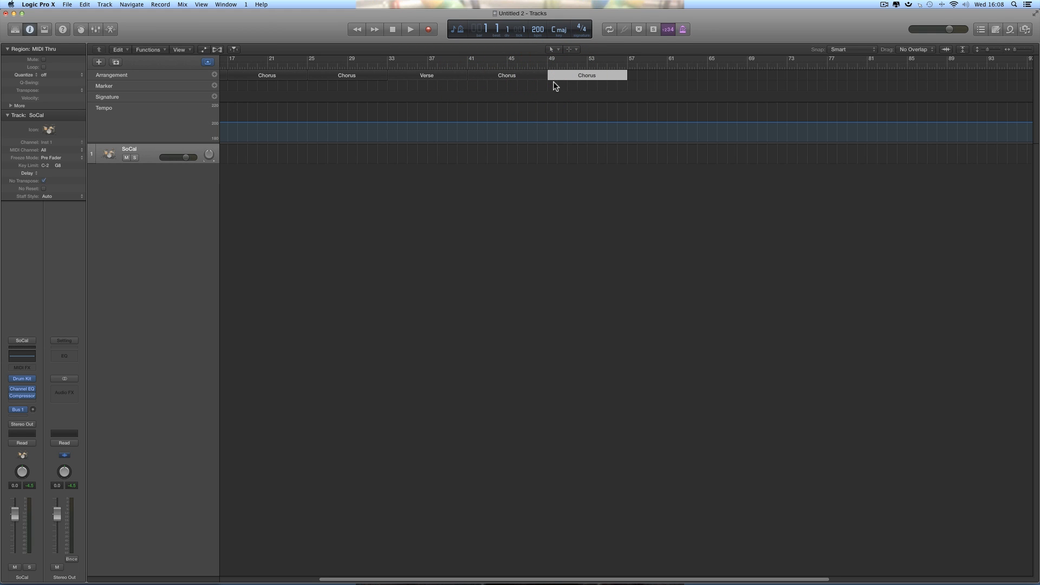
shift+click(525, 76)
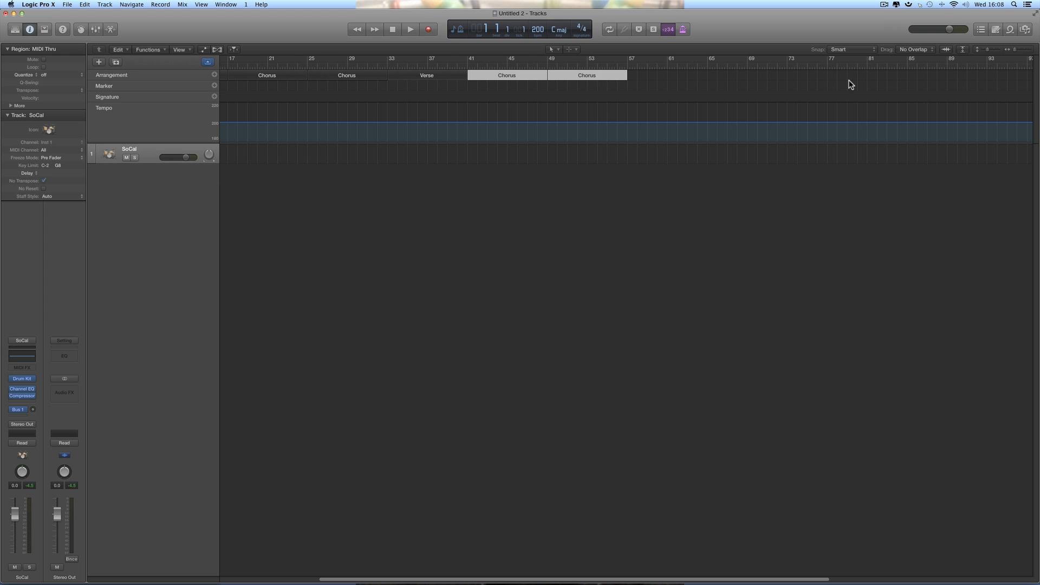
Step: Add an eight-bar arrangement marker at bar 57 and name it Verse
click(214, 75)
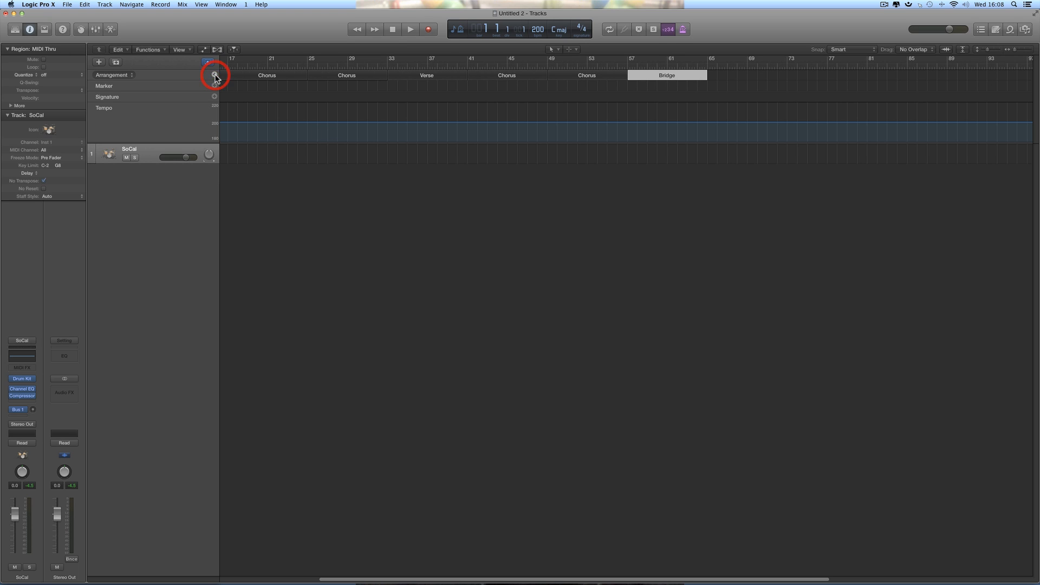
click(676, 76)
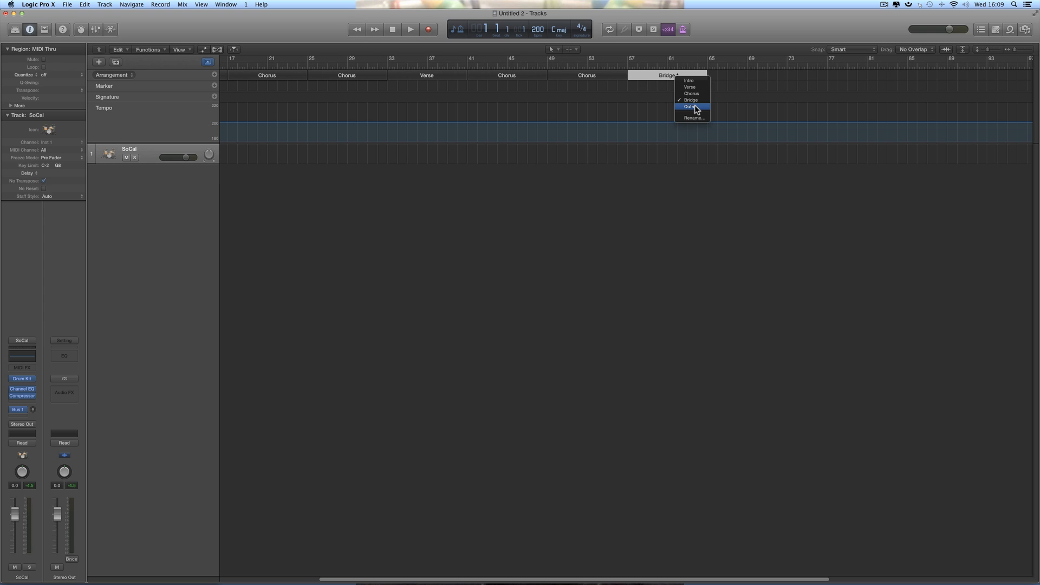
click(669, 76)
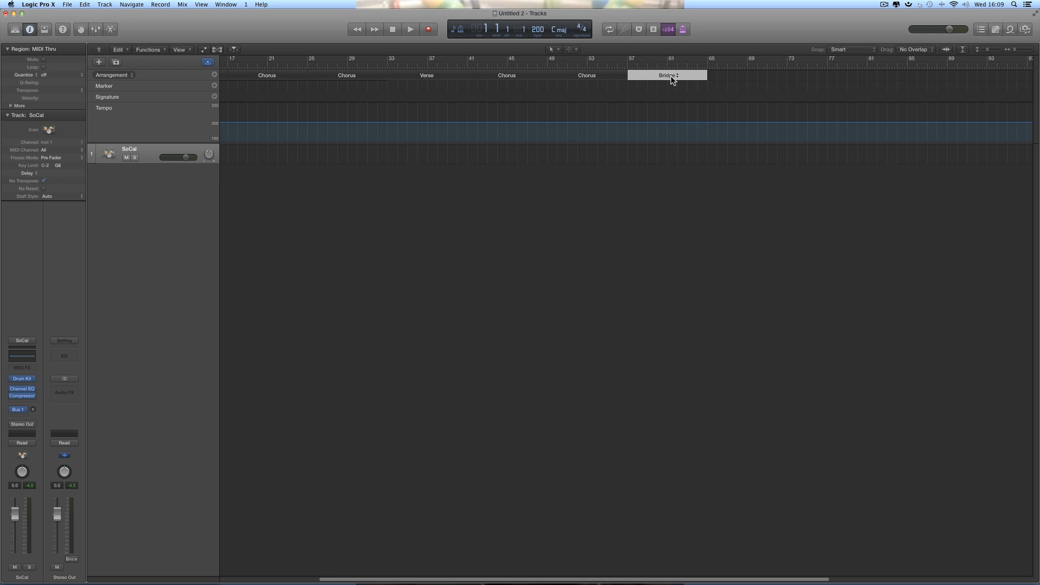
click(670, 76)
click(684, 88)
Step: Add two more eight-bar Verse arrangement markers at bars 65 and 73
click(214, 74)
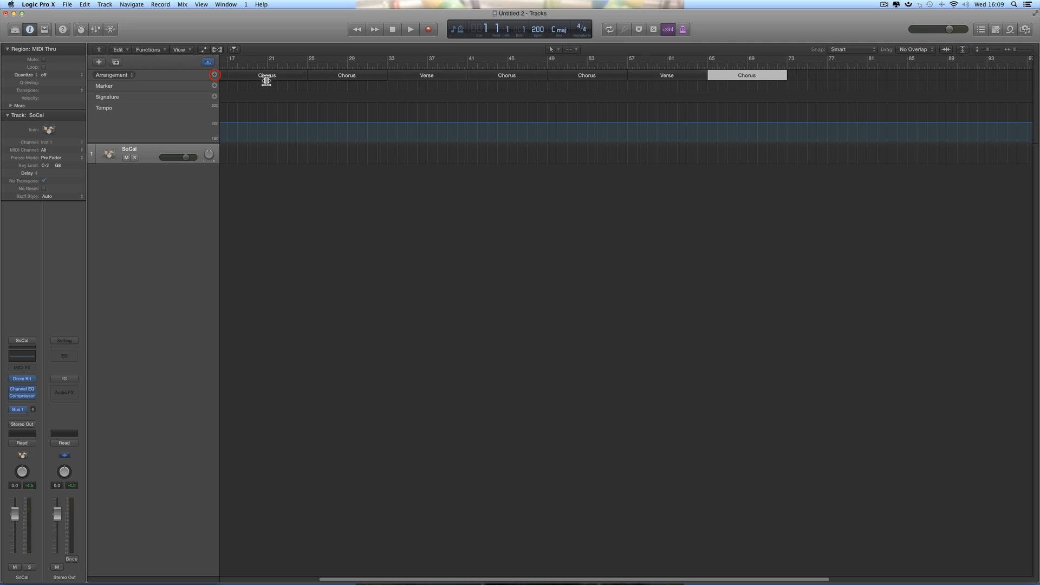
click(741, 77)
click(756, 85)
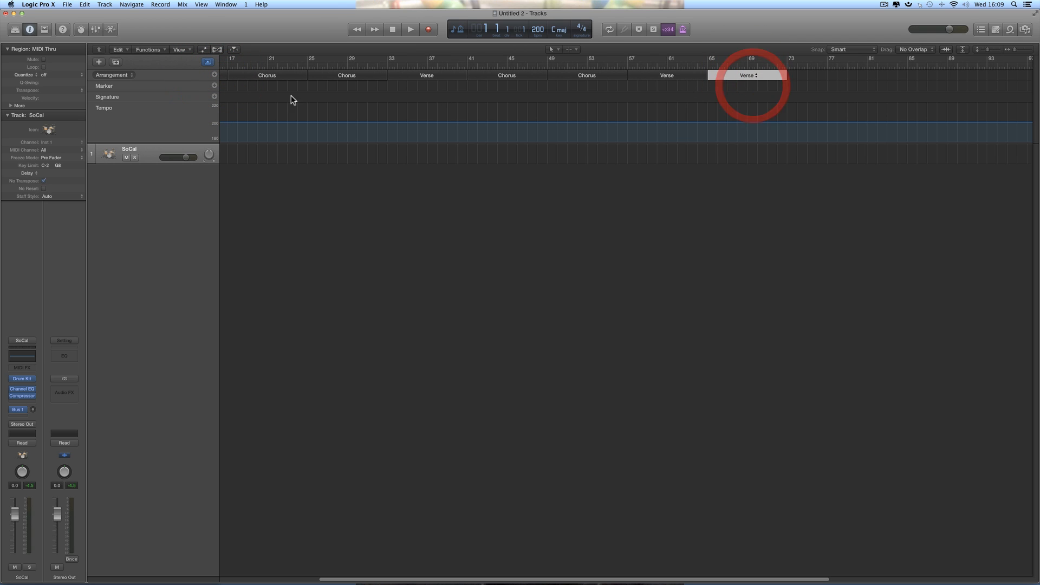
click(214, 74)
click(827, 77)
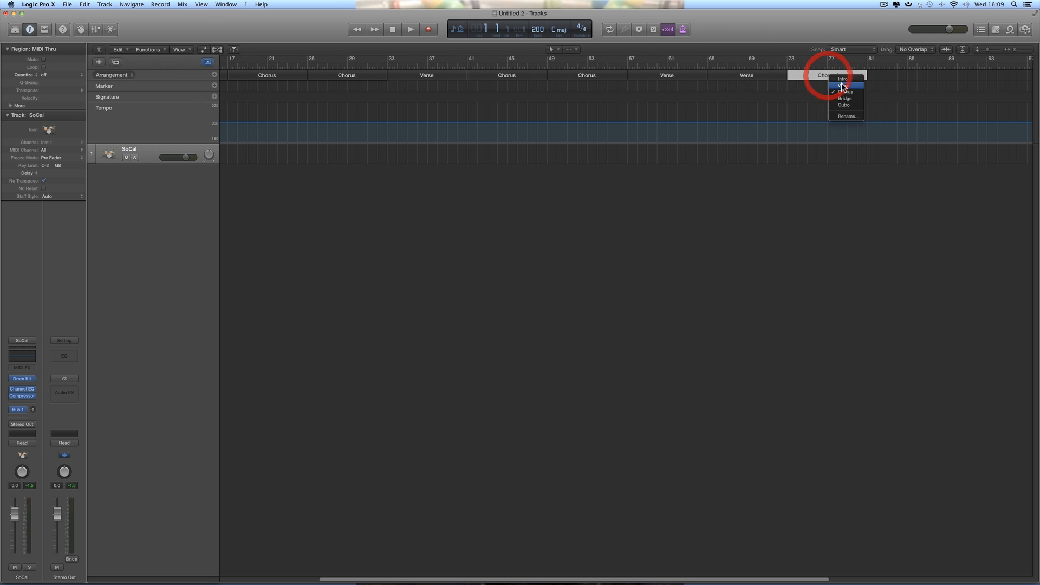
click(842, 86)
Step: Select the three consecutive Verse arrangement markers starting at bar 57 together, and clear the selection
click(684, 76)
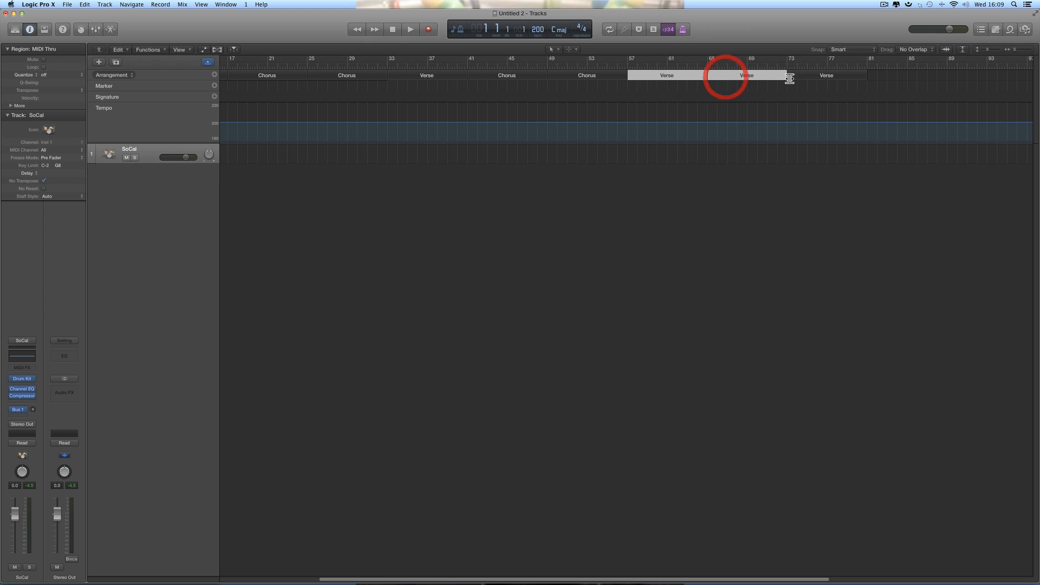
shift+click(724, 76)
shift+click(796, 78)
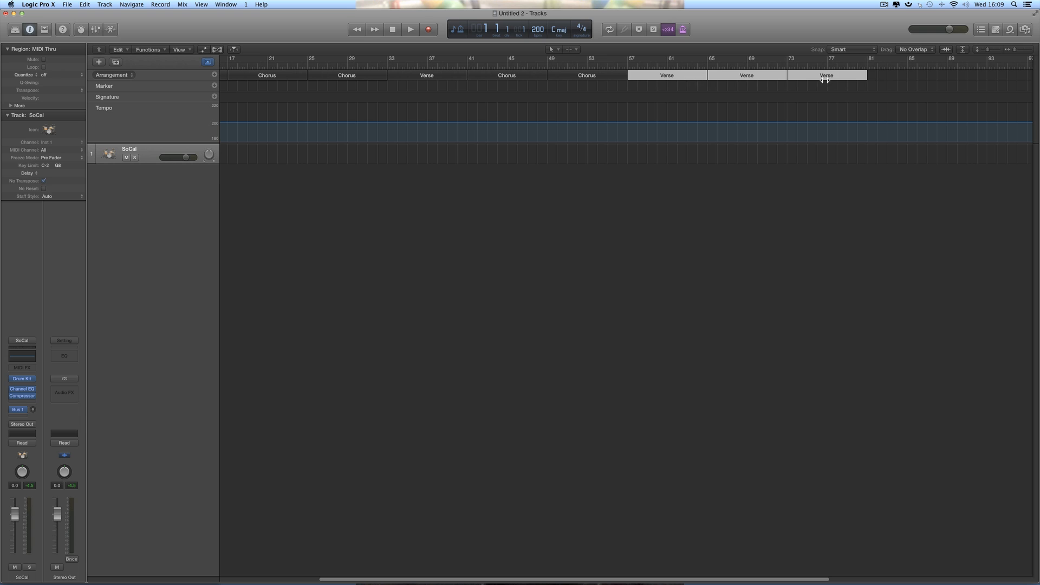
click(691, 182)
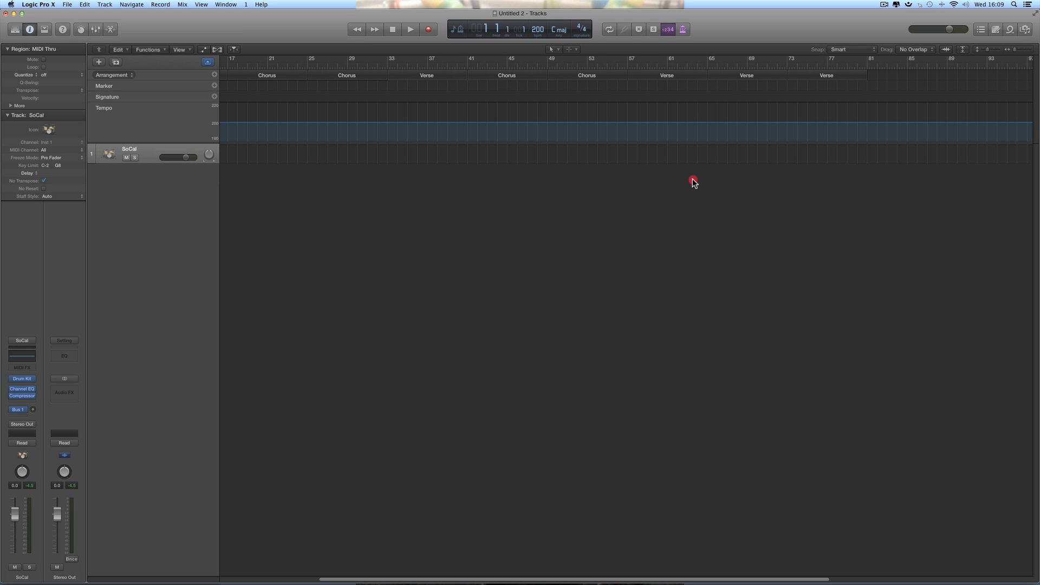
Step: Select the three Verse arrangement markers at bars 57, 65 and 73 and colour them orange
click(688, 77)
shift+click(713, 77)
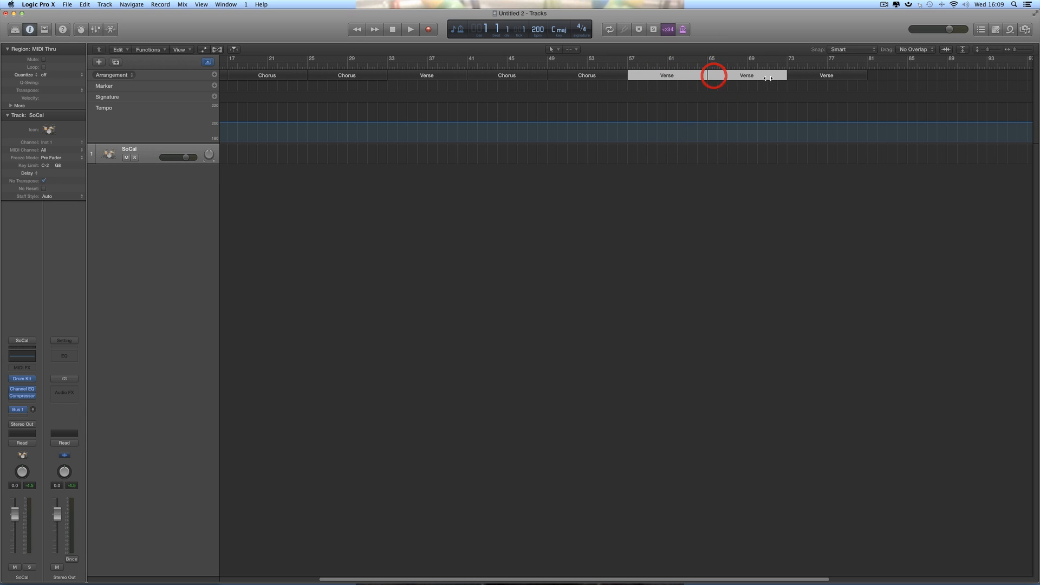
shift+click(794, 78)
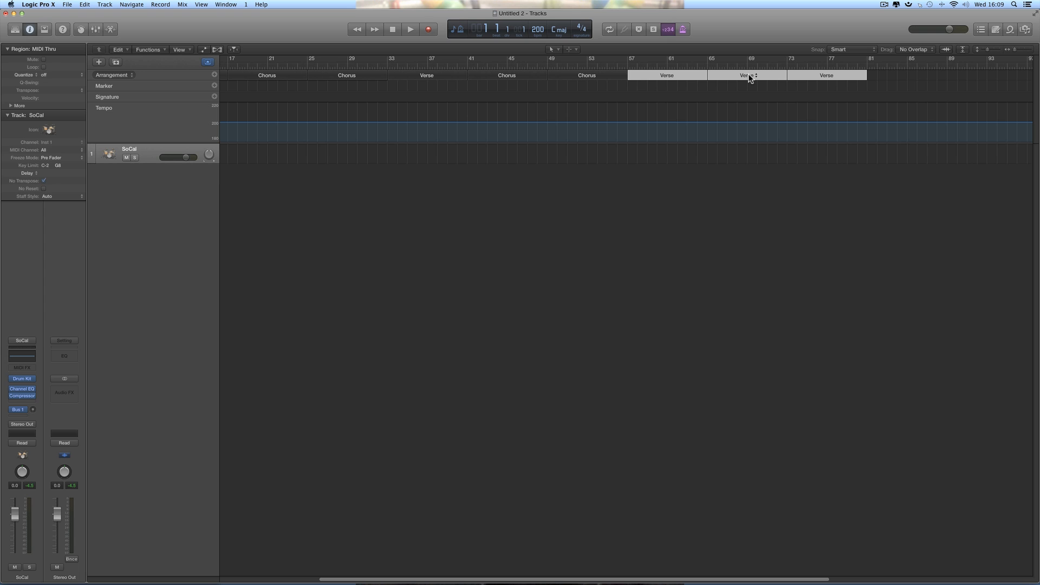
key(alt+c)
click(603, 273)
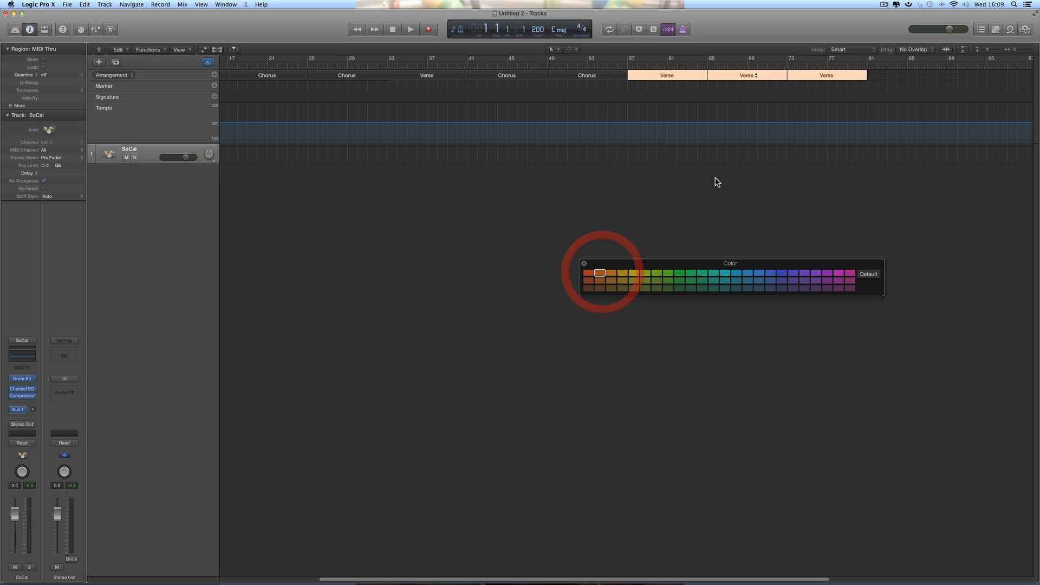
click(713, 177)
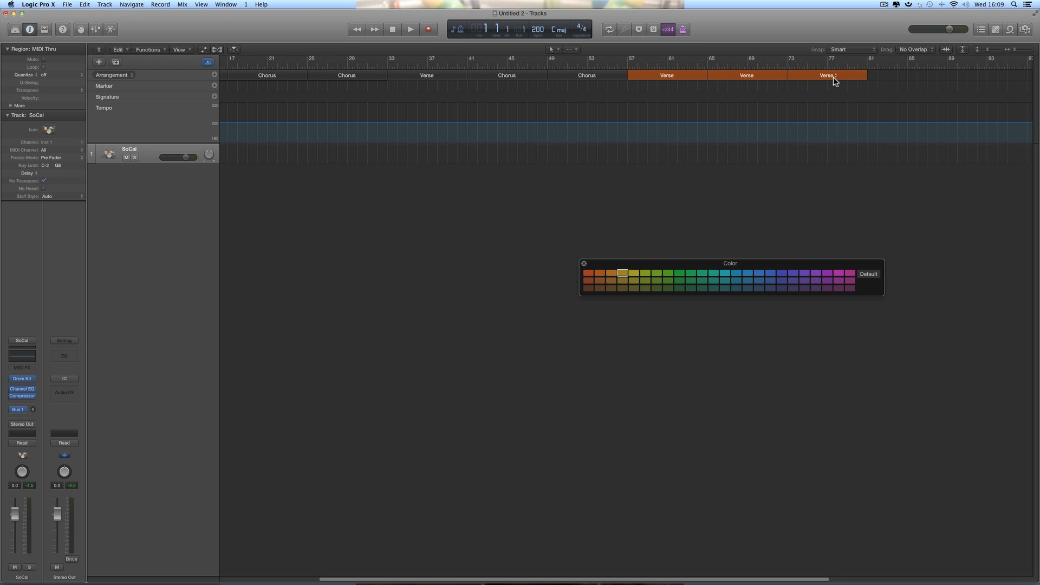
click(583, 263)
Step: Add an eight-bar Verse arrangement marker at bar 81, following the orange Verse markers
scroll(757, 200, right, 3)
scroll(757, 200, right, 3)
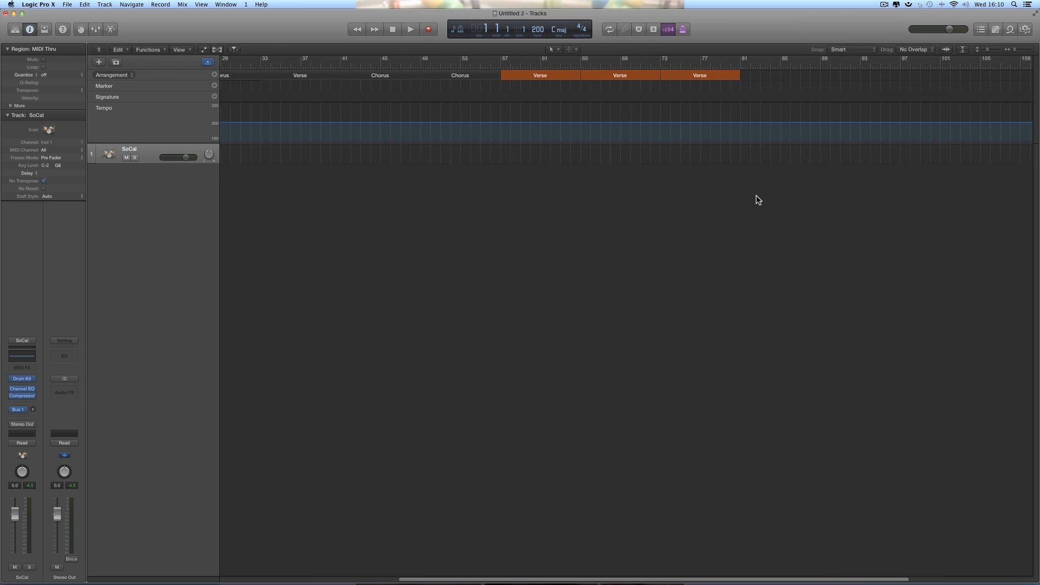
click(215, 75)
click(724, 75)
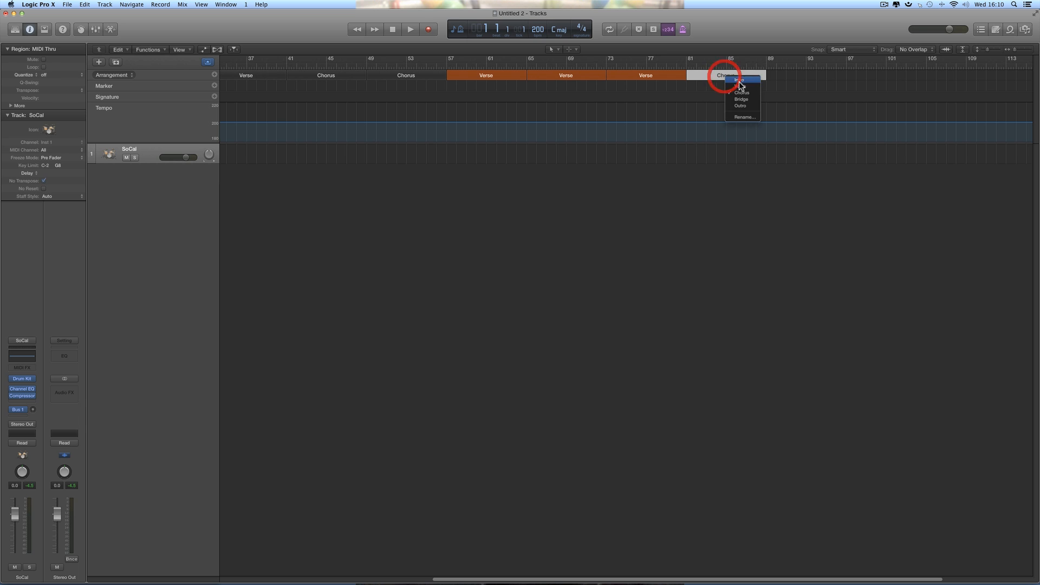
click(731, 91)
Step: Add two eight-bar Chorus arrangement markers at bars 89 and 97
scroll(681, 168, right, 3)
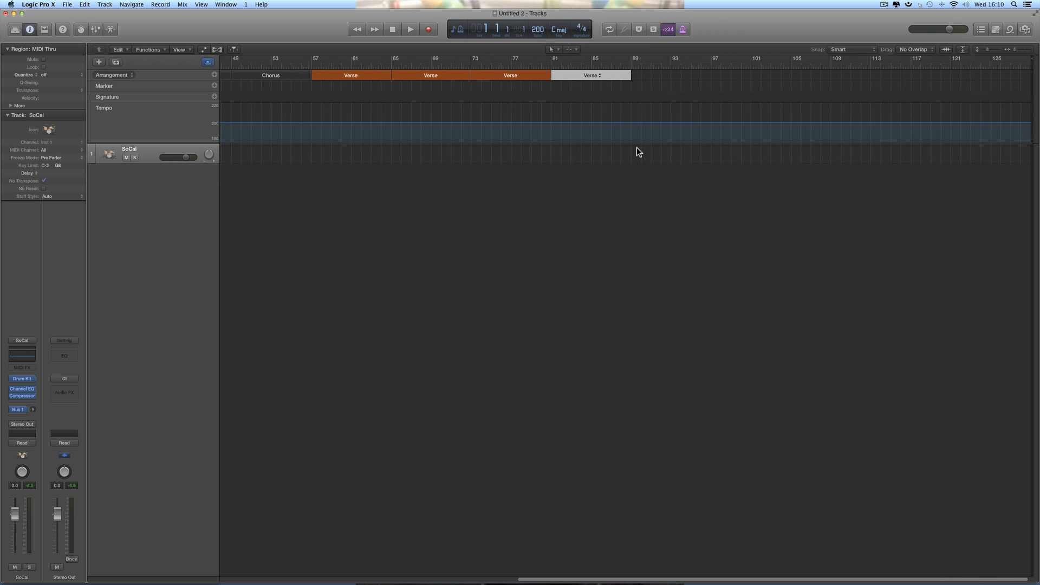
click(215, 76)
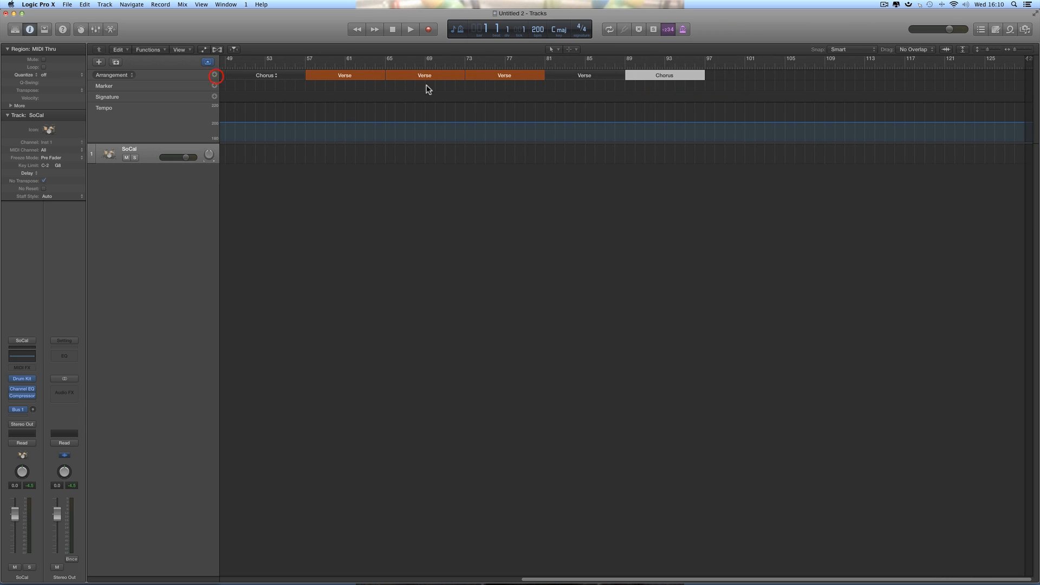
click(663, 76)
click(677, 92)
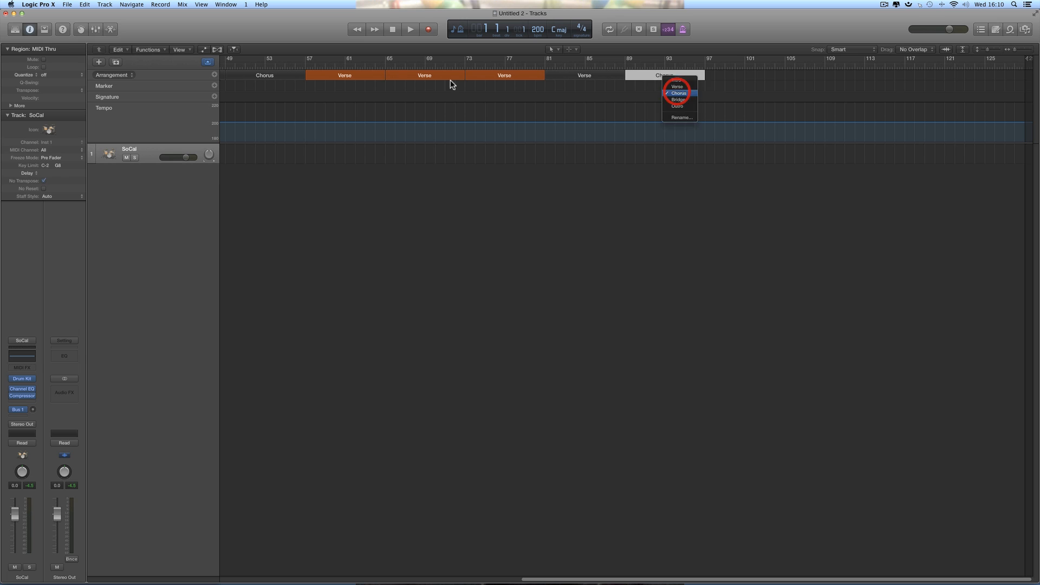
click(215, 74)
click(743, 78)
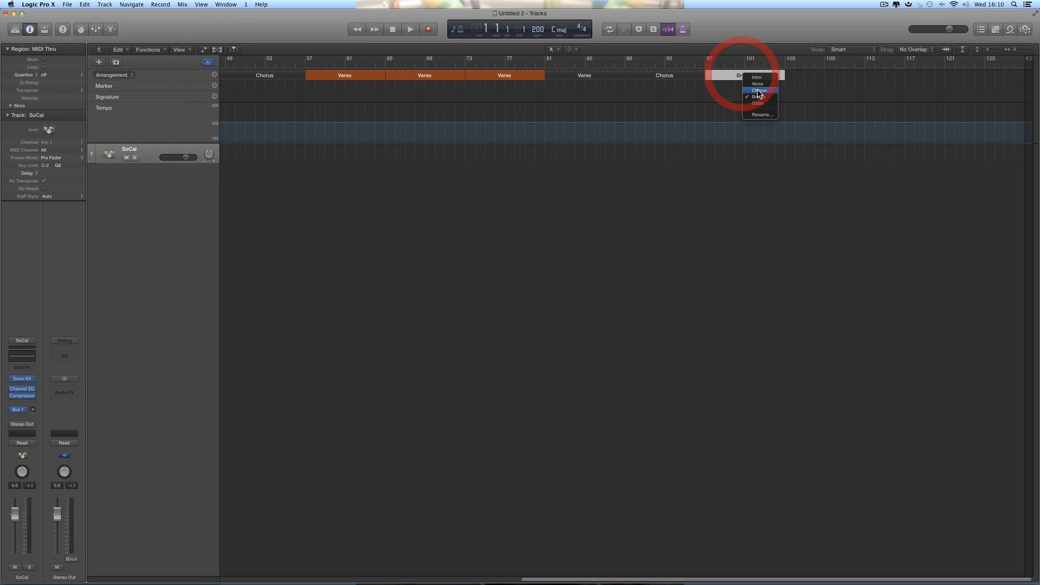
click(750, 88)
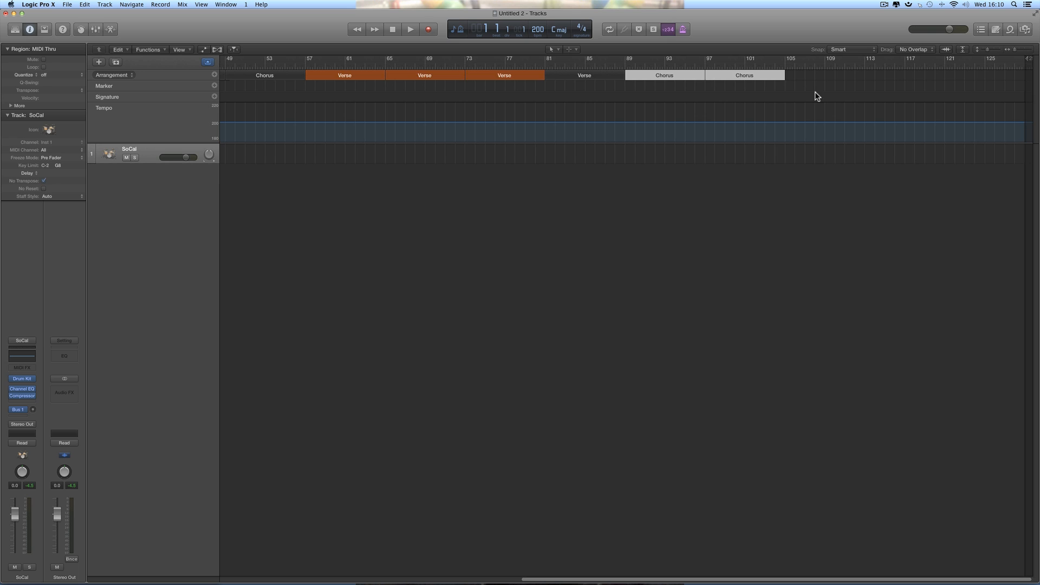
Step: Add eight-bar Chorus arrangement markers at bars 105 and 113 and select both together
click(215, 75)
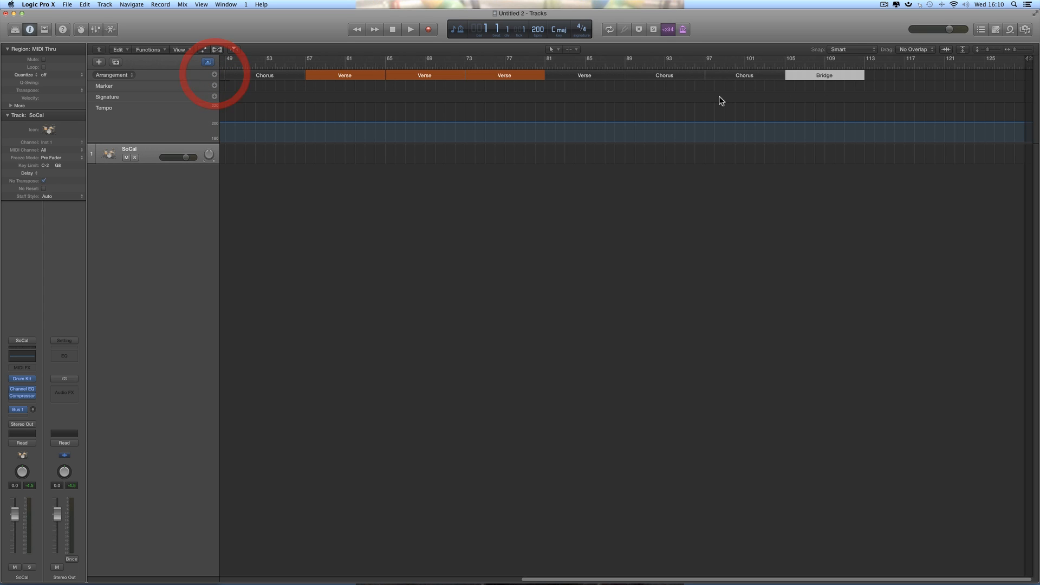
click(824, 77)
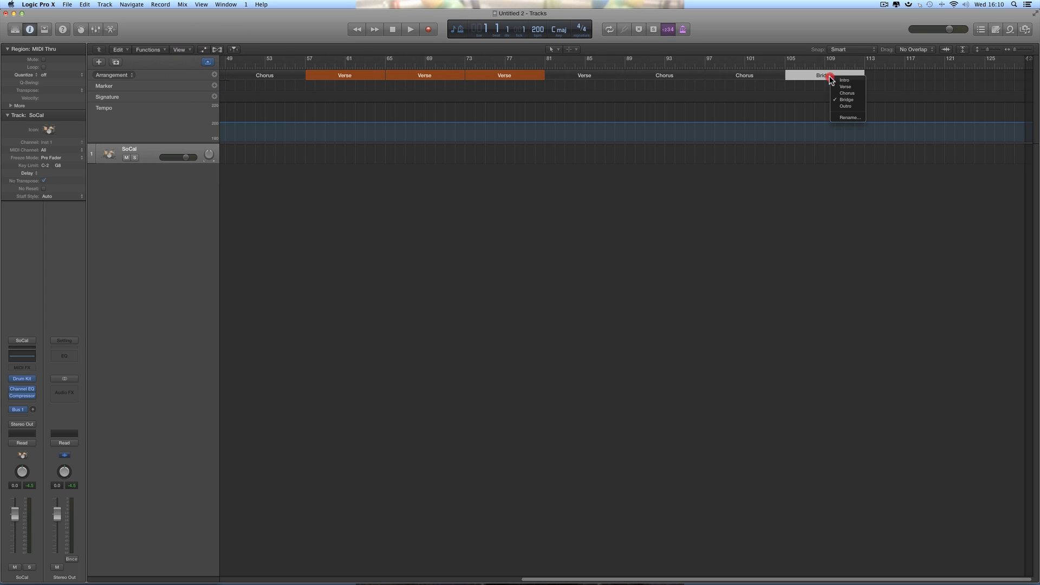
click(851, 96)
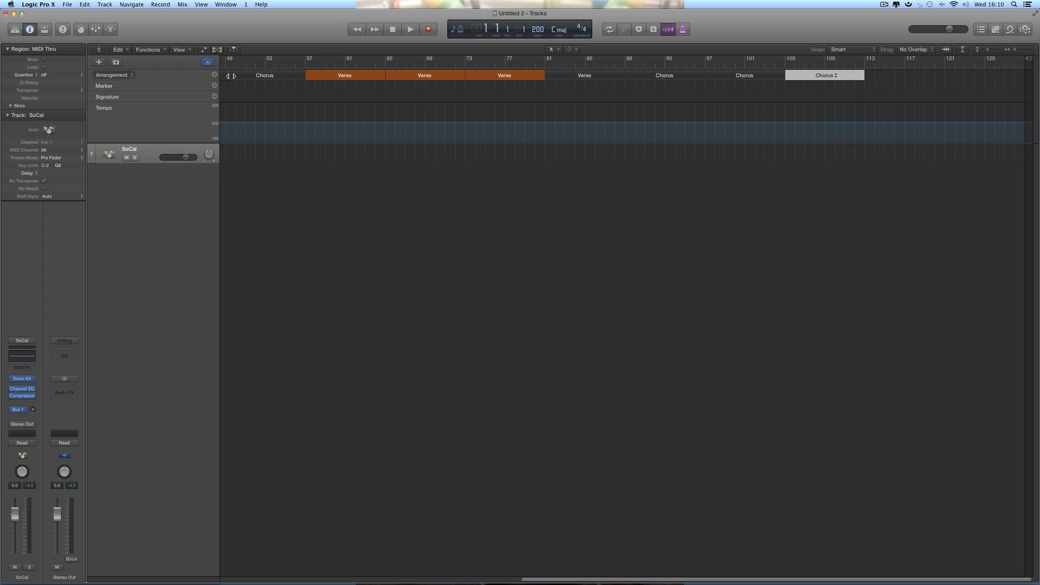
click(215, 75)
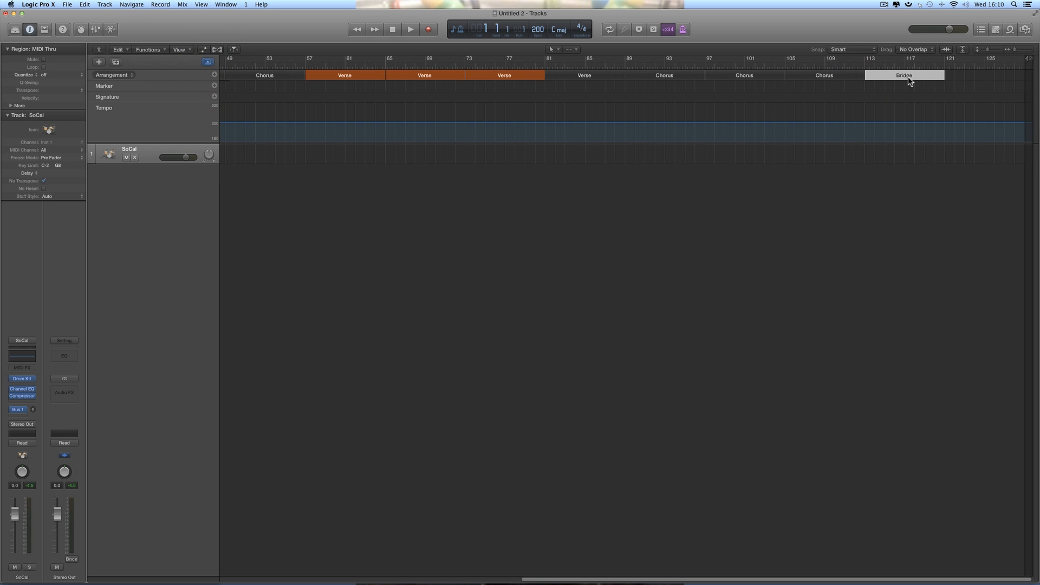
click(907, 76)
click(925, 95)
shift+click(843, 77)
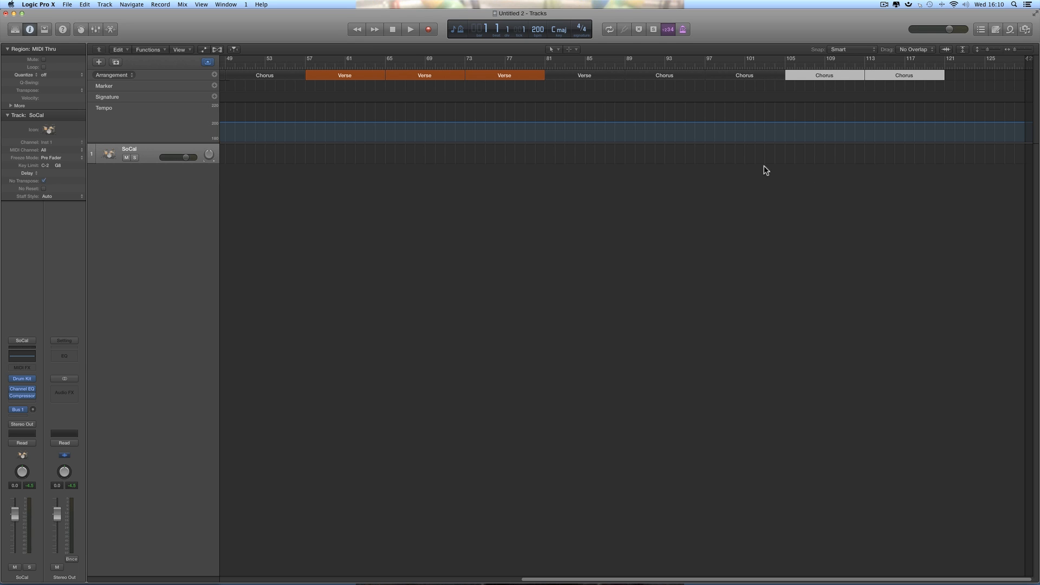
Step: Change the two last arrangement markers, at bars 105 and 113, from Chorus to Outro
click(1013, 51)
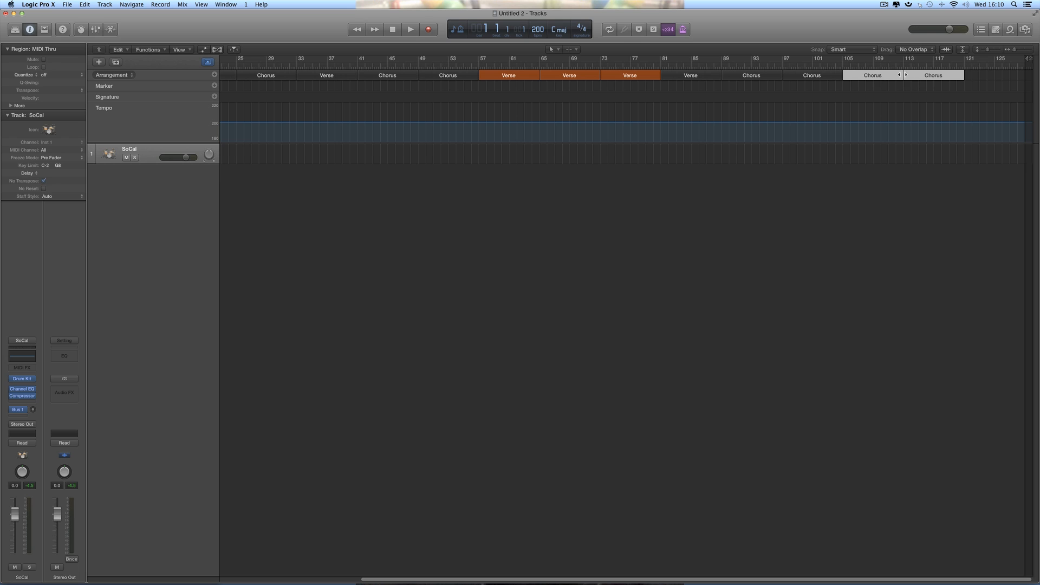
click(878, 76)
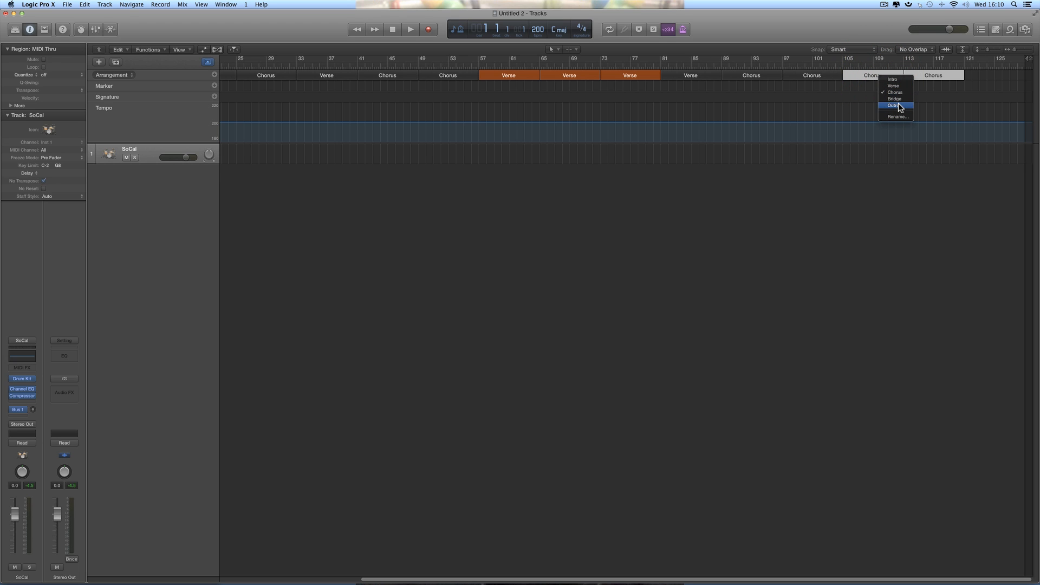
click(940, 75)
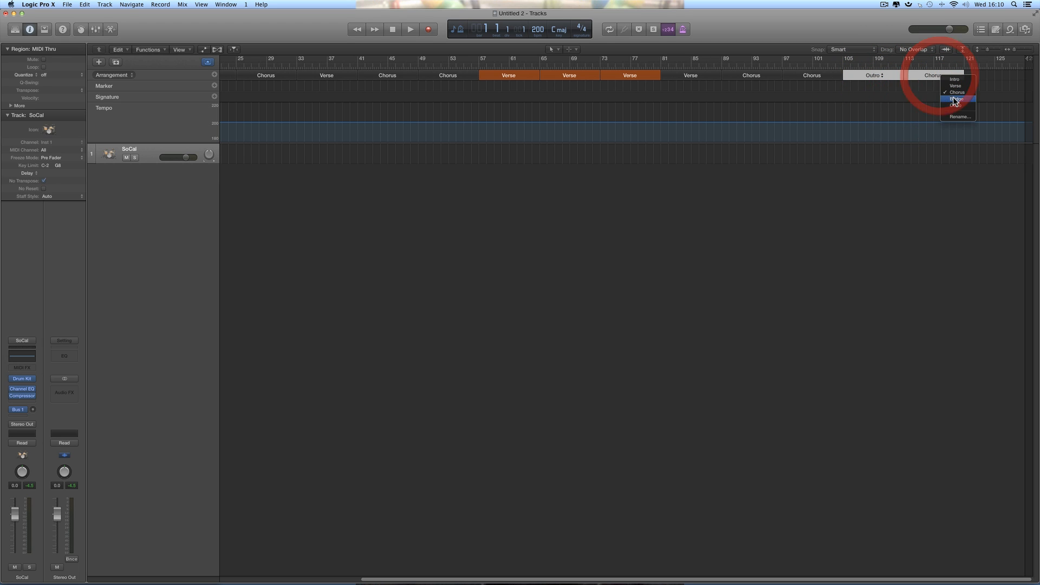
click(955, 106)
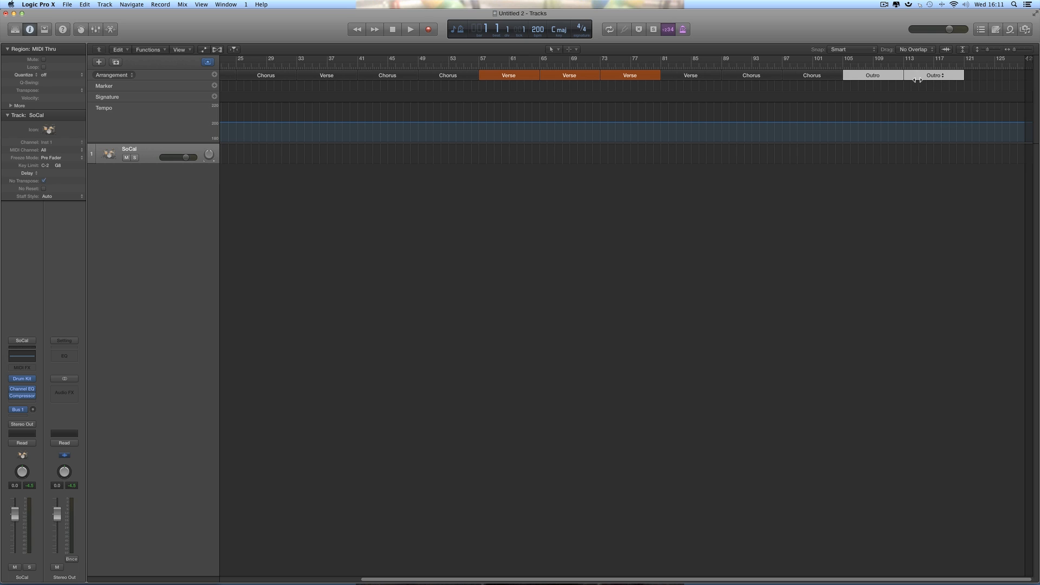
Step: Change the two last arrangement markers, at bars 105 and 113, to Chorus and deselect them
click(873, 76)
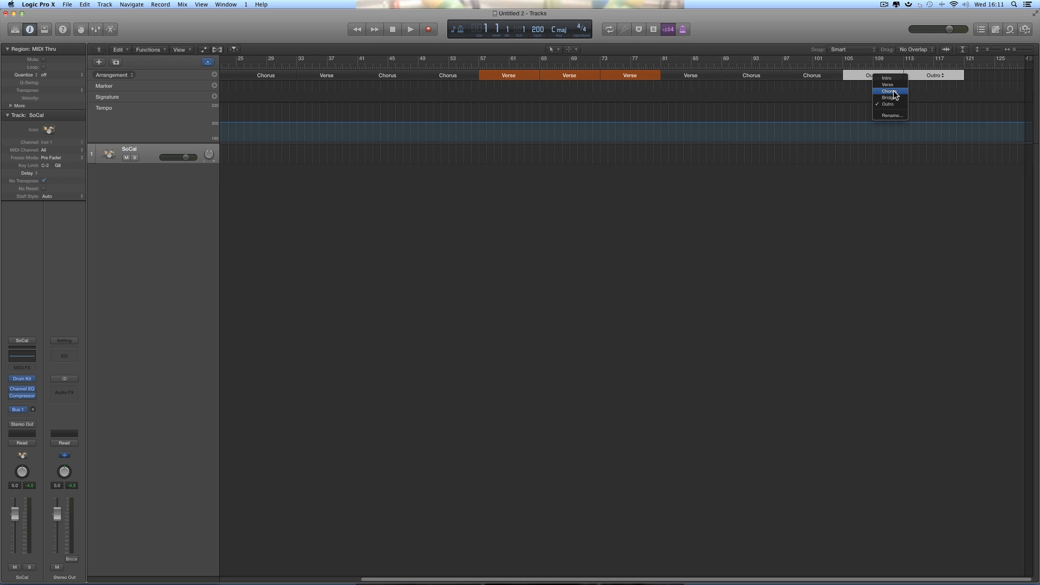
click(892, 90)
click(938, 78)
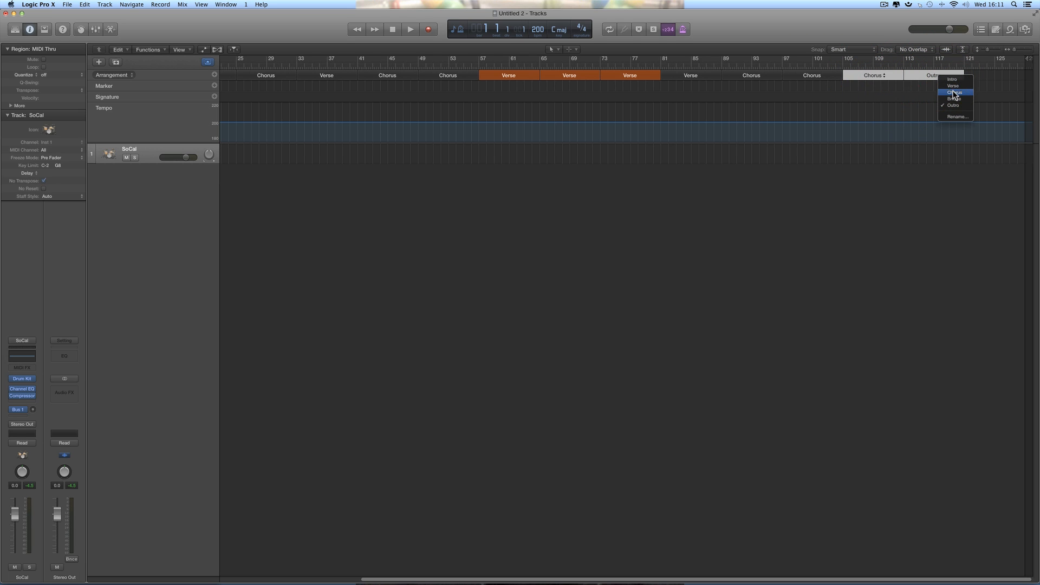
click(951, 89)
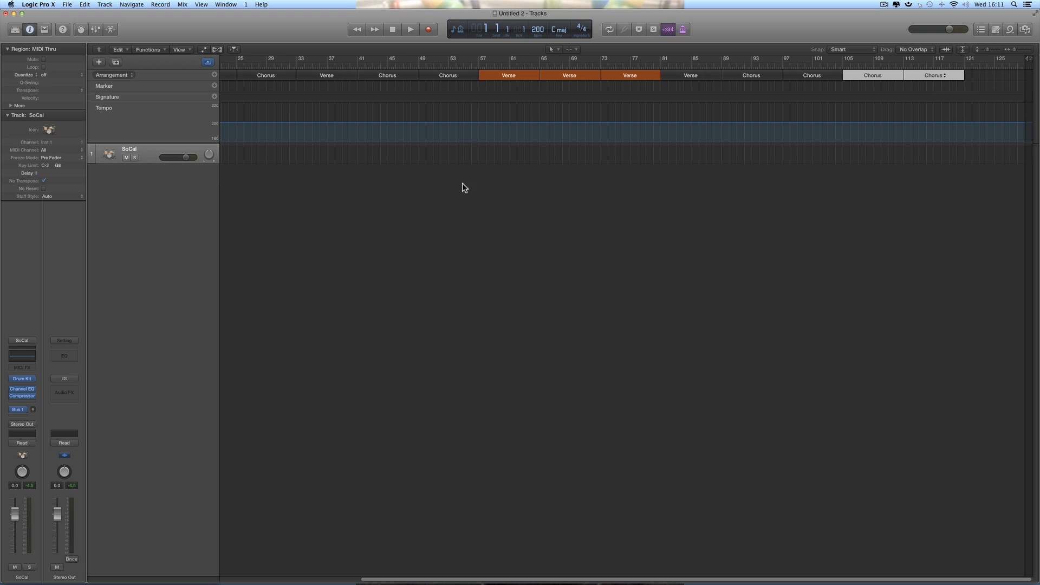
drag(1015, 49, 1013, 49)
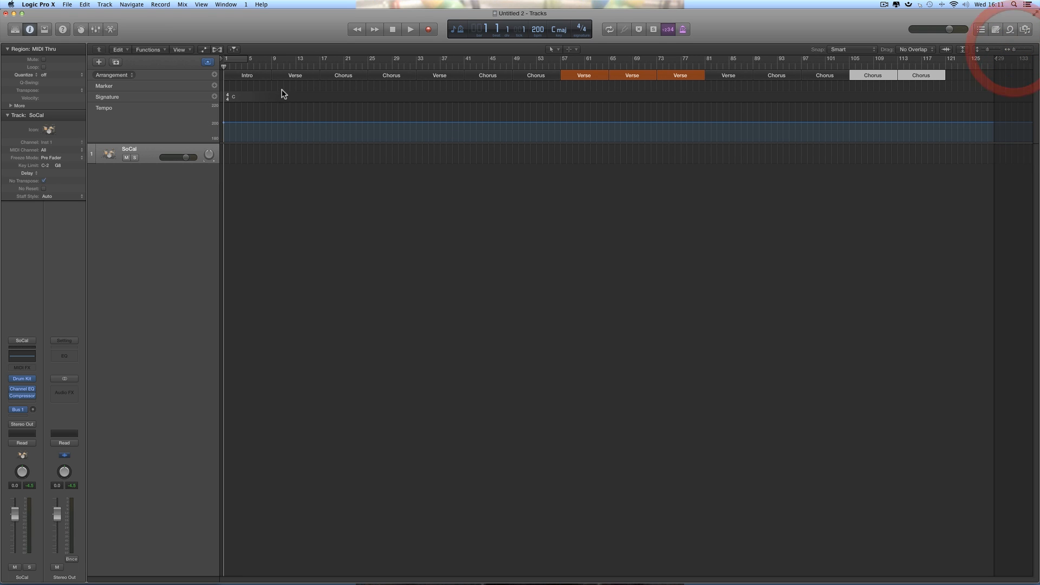
click(355, 192)
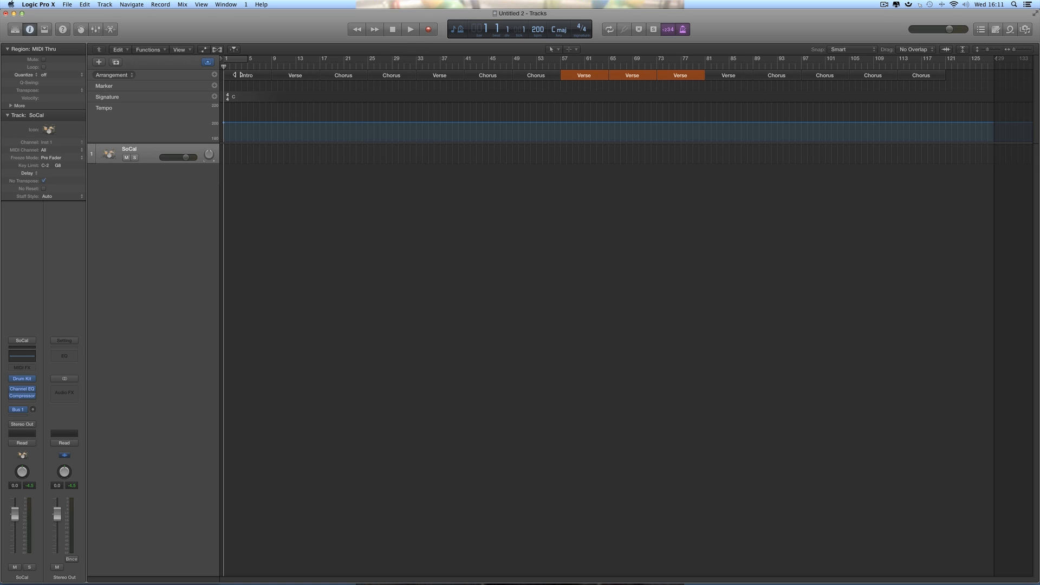
Step: Play the song structure from bar 1, selecting the Intro, Verse and Chorus markers as the playhead reaches them, and stop playback
click(259, 76)
click(410, 29)
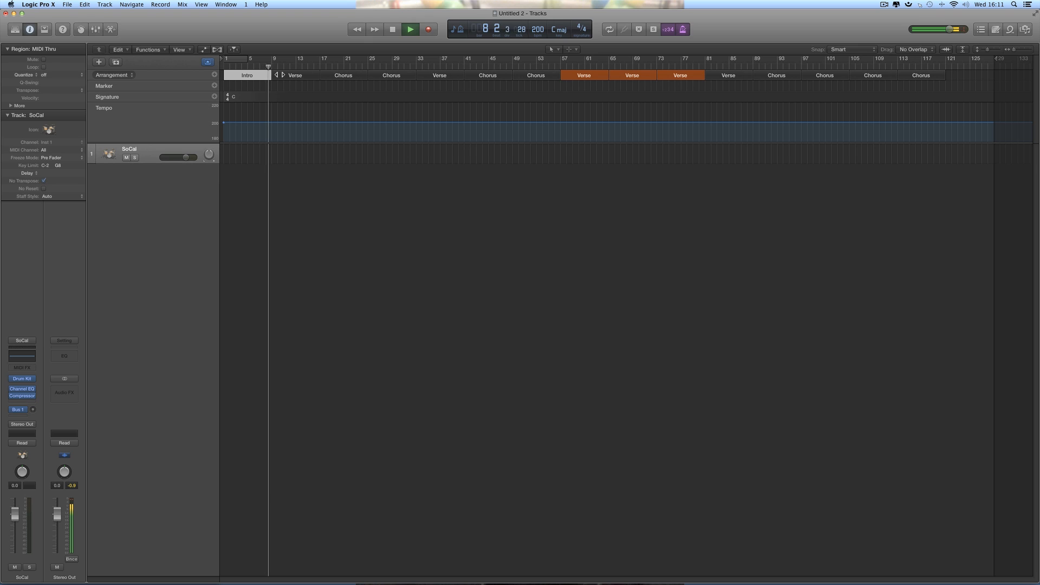
click(279, 76)
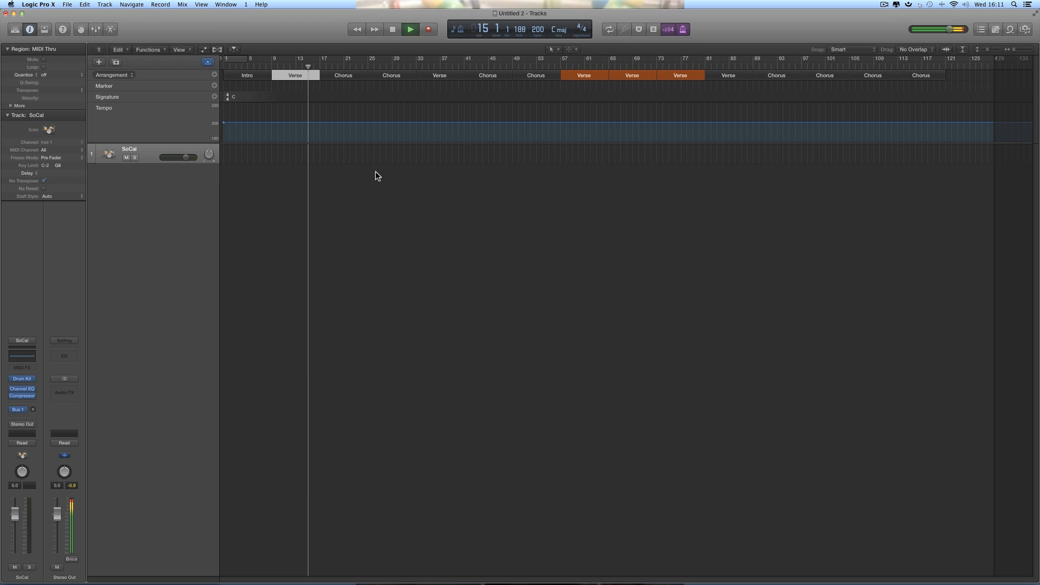
click(332, 75)
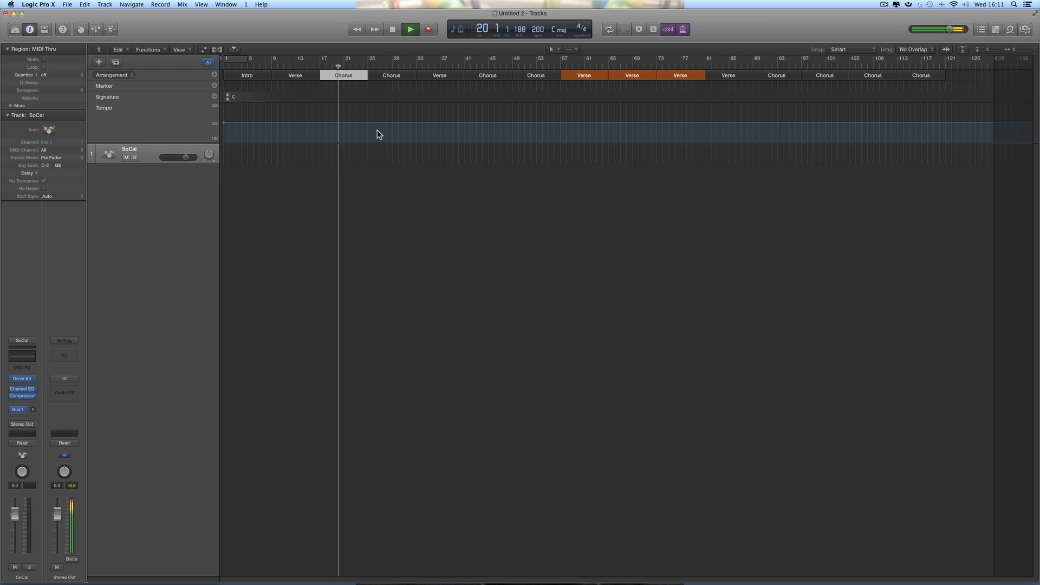
click(375, 76)
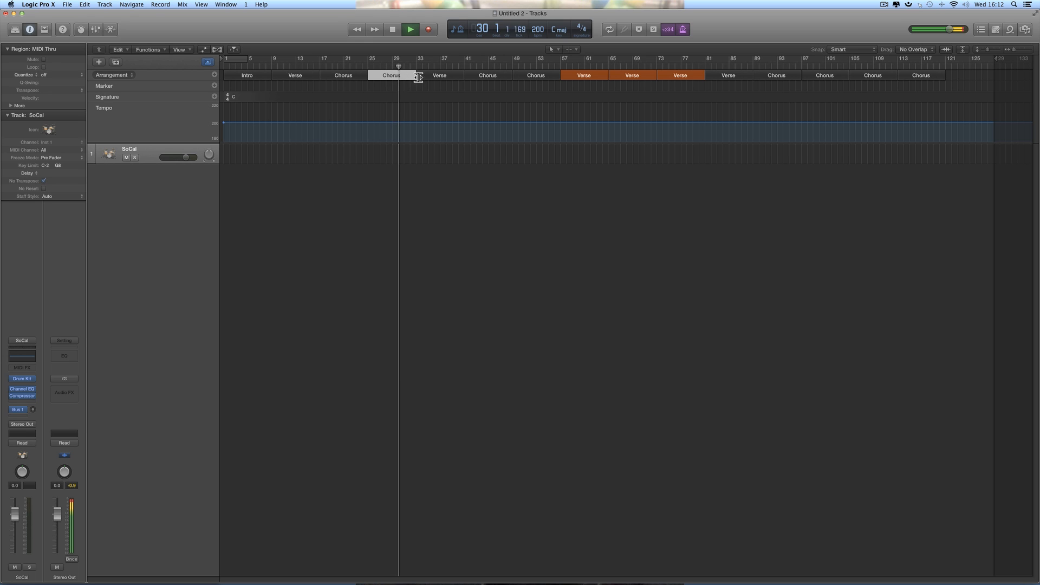
click(473, 75)
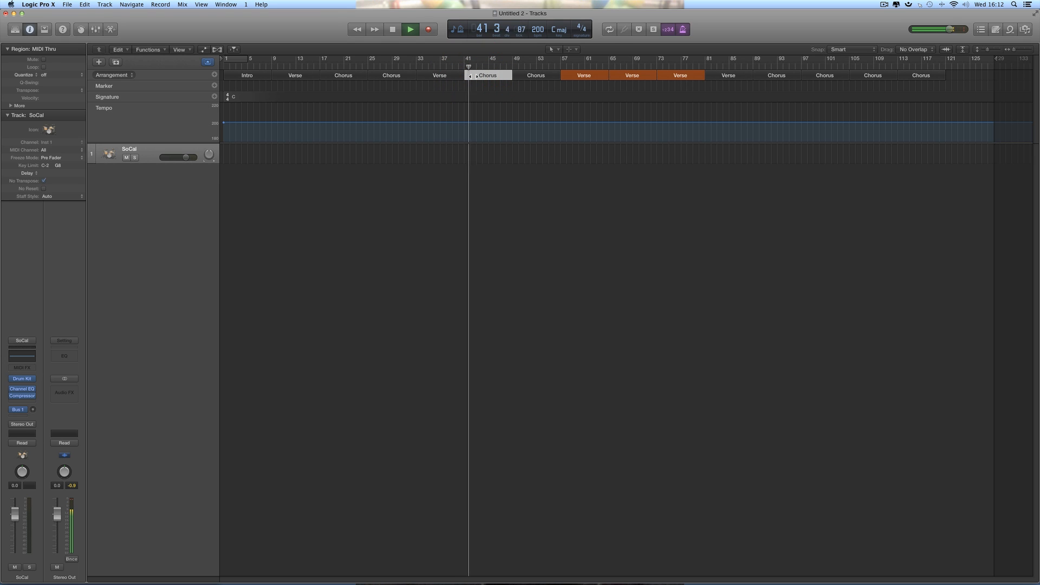
key(space)
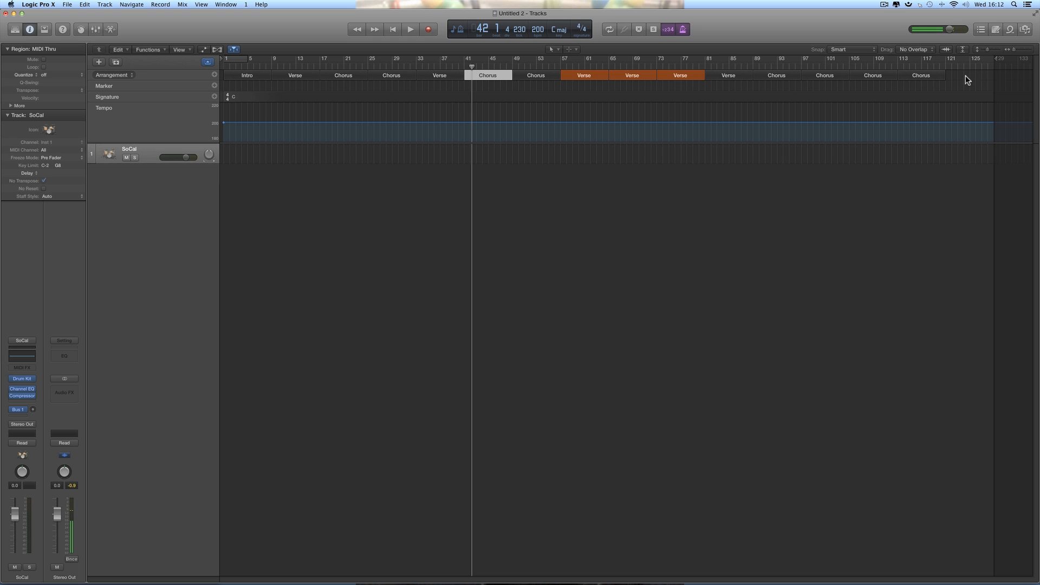
click(388, 179)
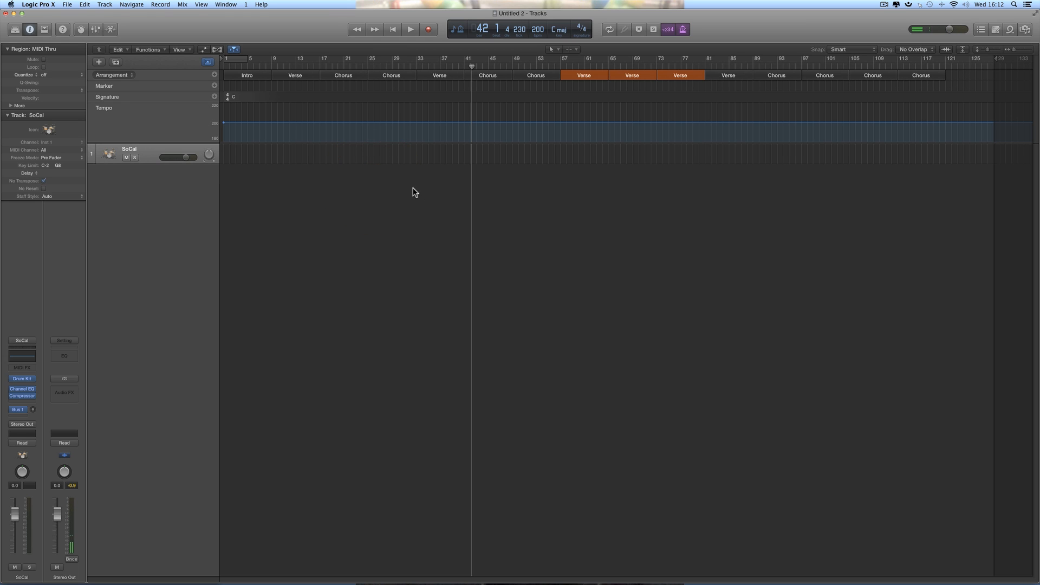
Step: Return the playhead to bar 1 and delete the empty SoCal track
drag(471, 68, 223, 69)
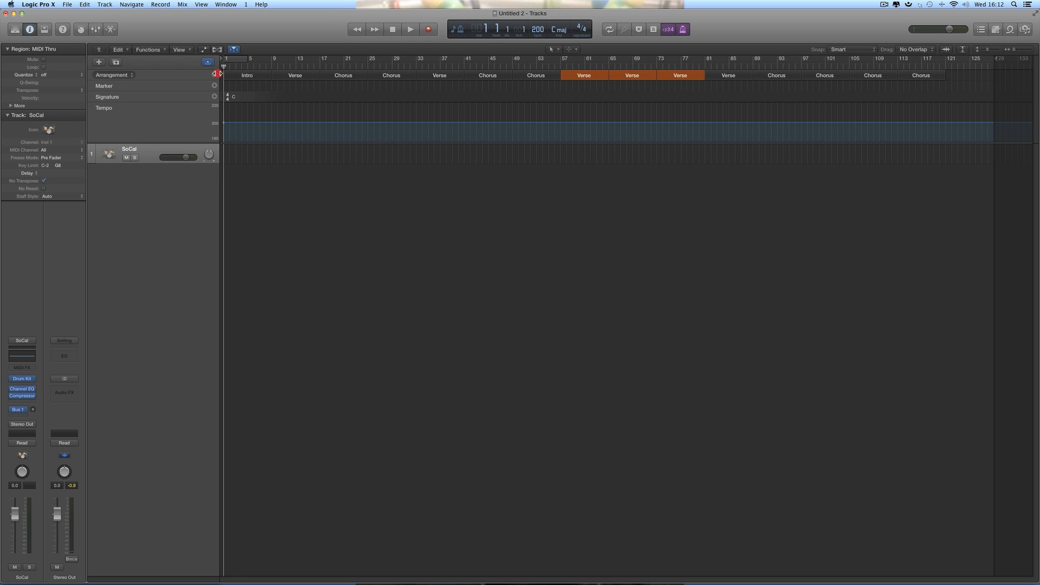
click(161, 152)
click(186, 154)
key(Delete)
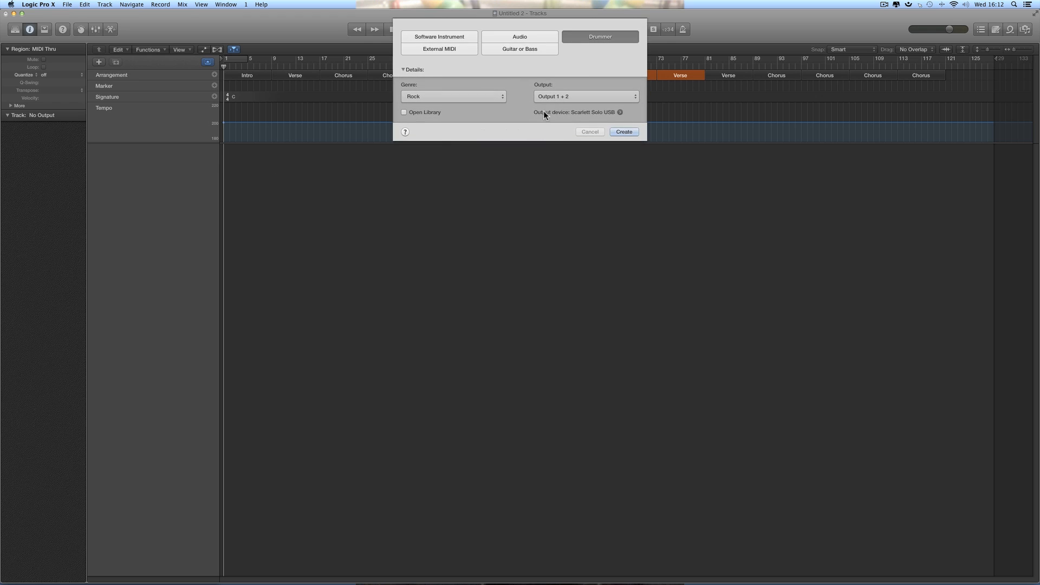
Step: Create a Drummer track with the Rock genre, routed to Output 1 + 2
click(593, 40)
click(441, 98)
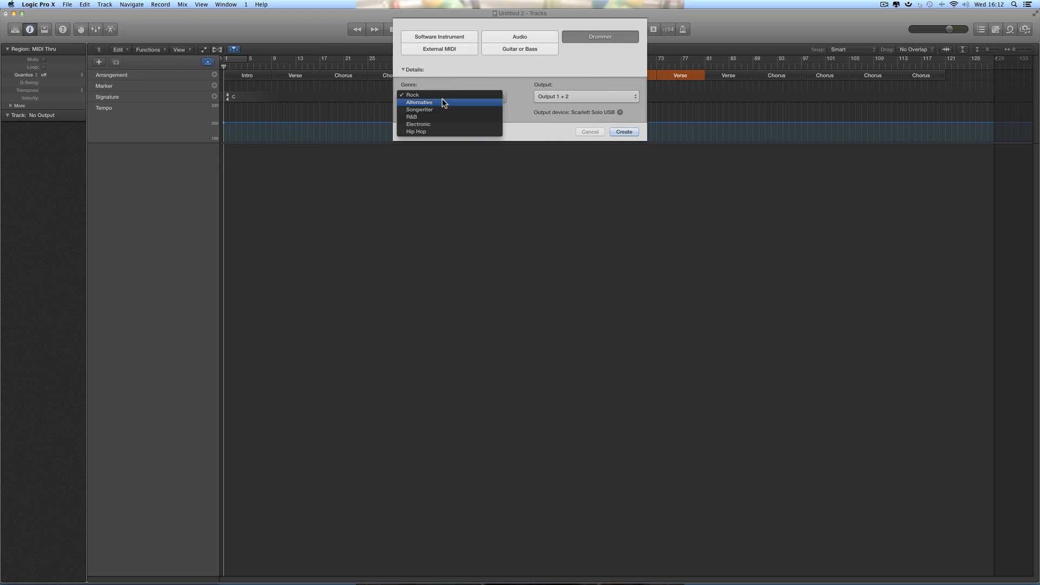
click(424, 99)
click(621, 132)
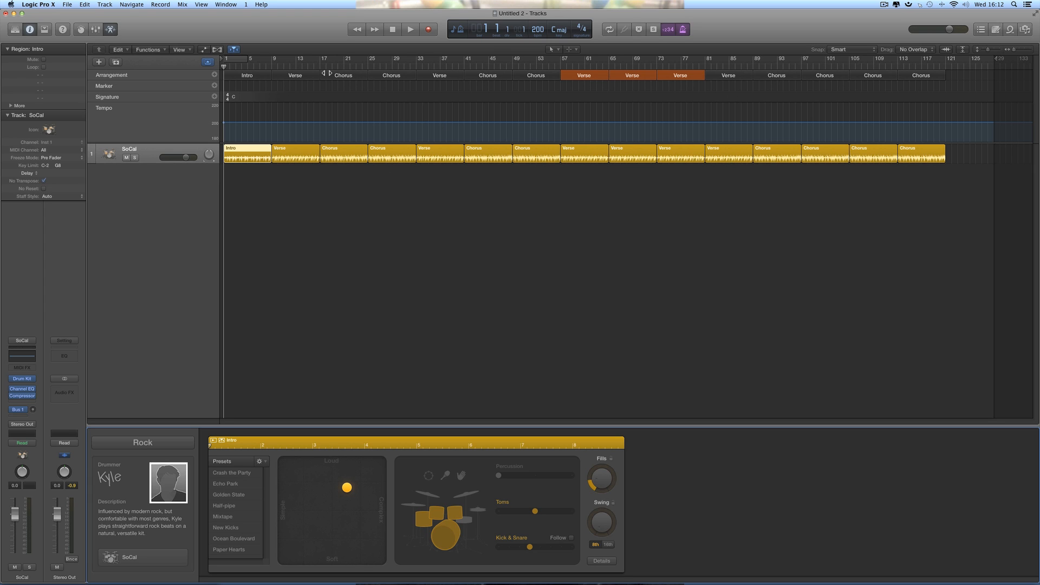
Step: Compare the Intro, first Verse and first Chorus markers with their matching drummer regions
click(264, 76)
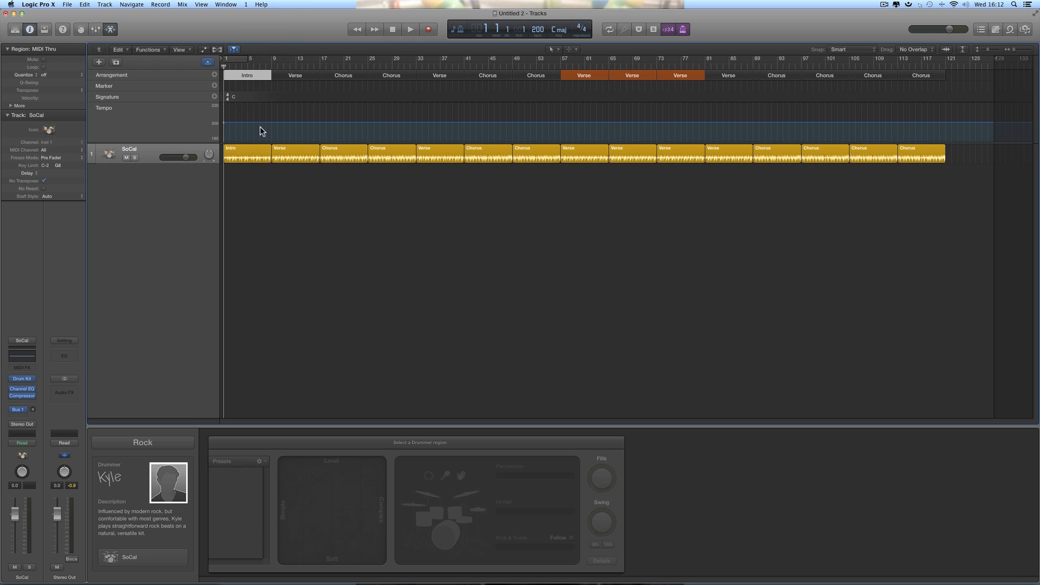
click(257, 153)
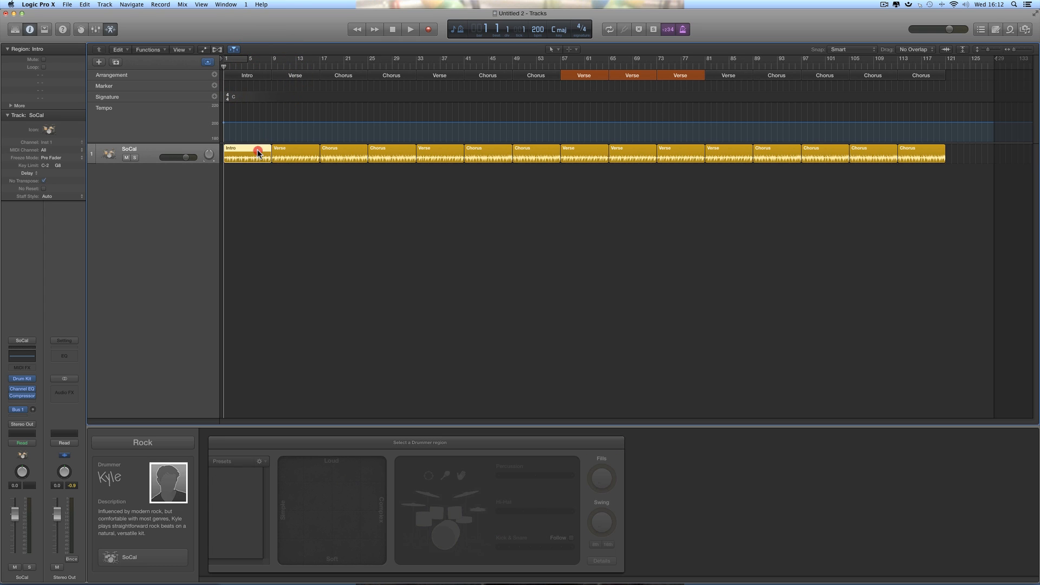
click(308, 77)
click(294, 153)
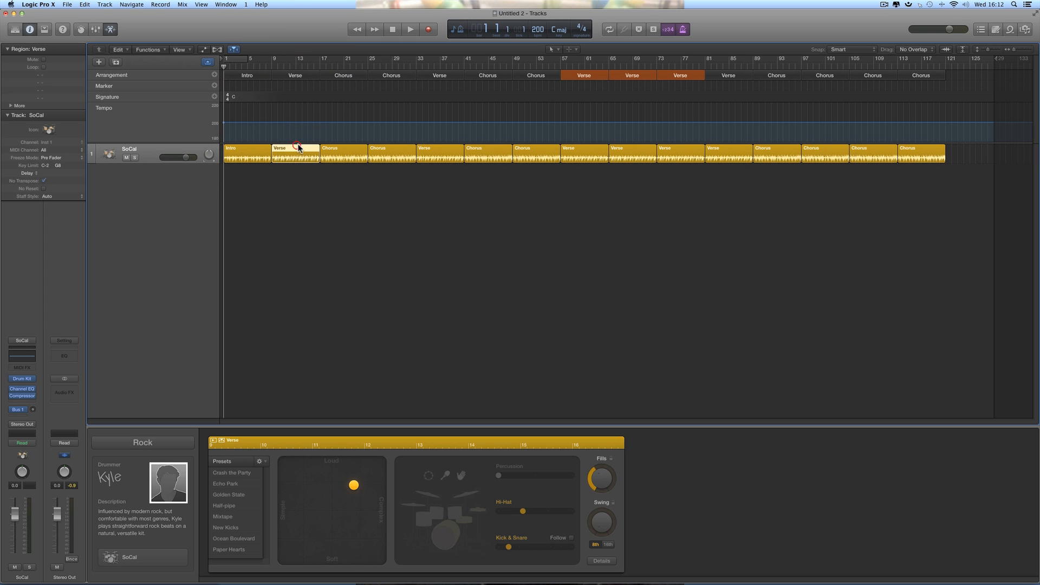
click(357, 77)
click(352, 146)
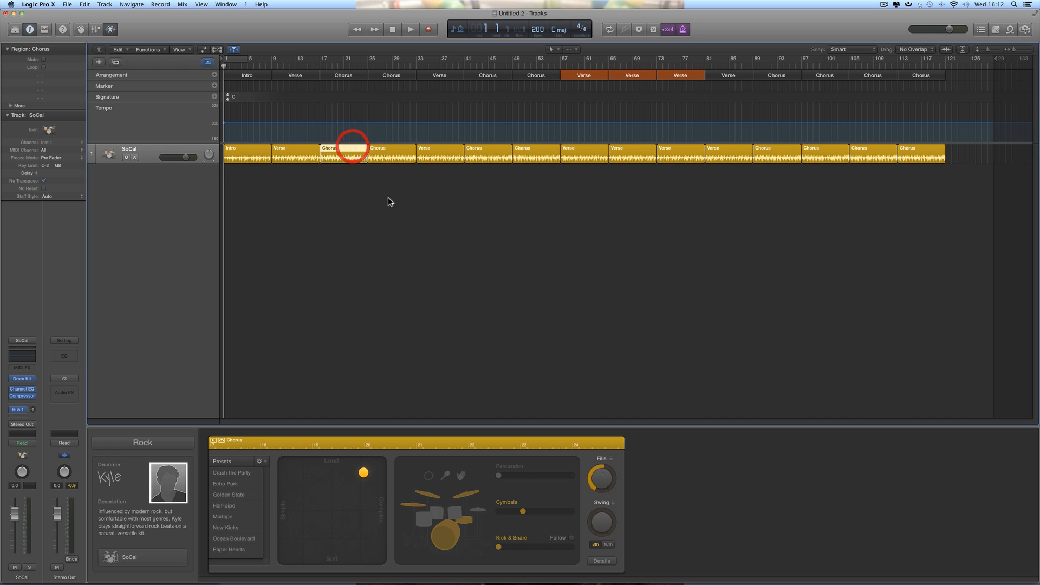
click(415, 215)
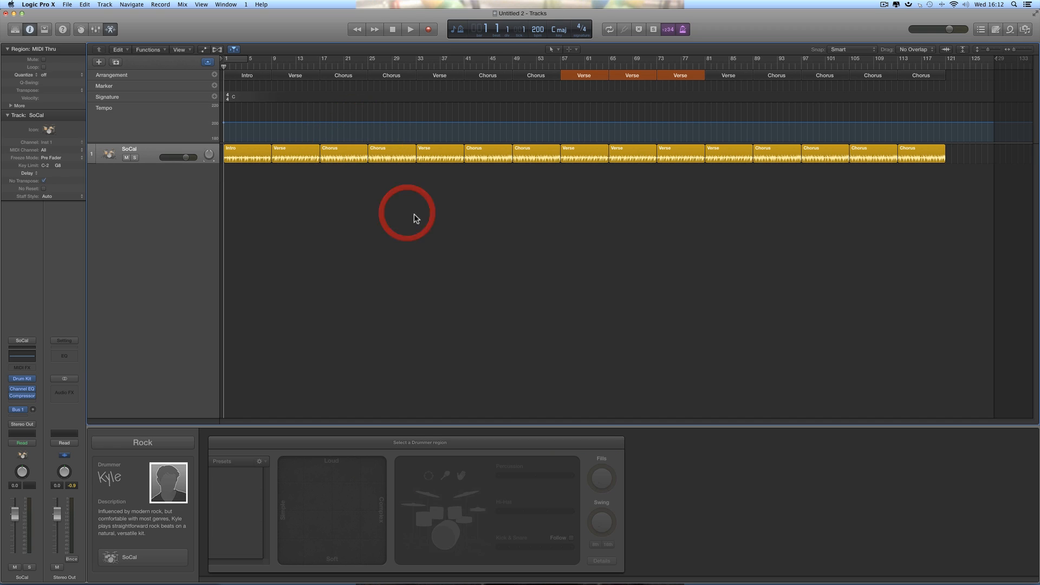
Step: Select all regions on the SoCal track, then preview the Intro briefly and toggle the metronome
click(178, 154)
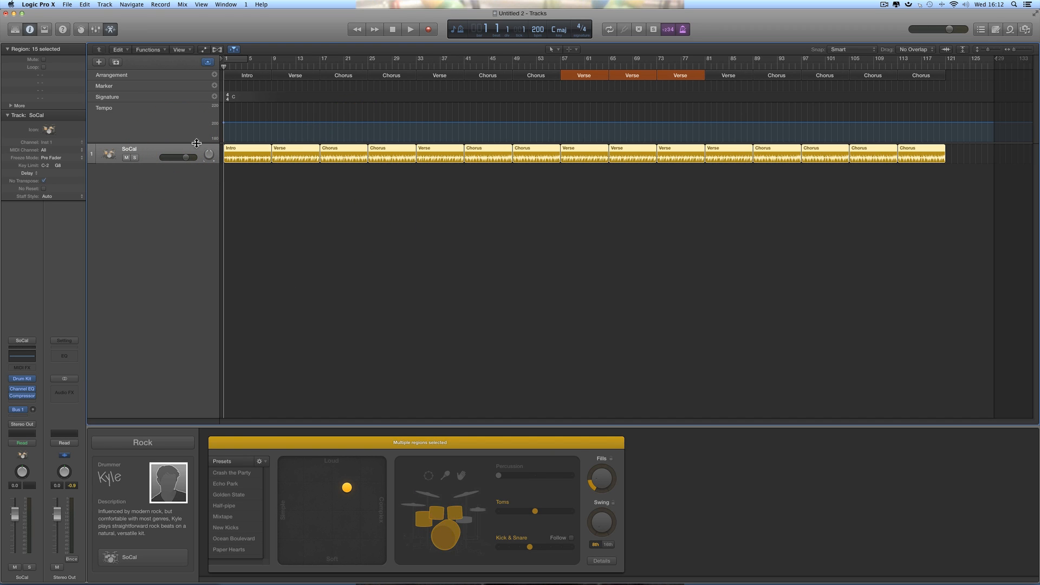
mouse_move(182, 482)
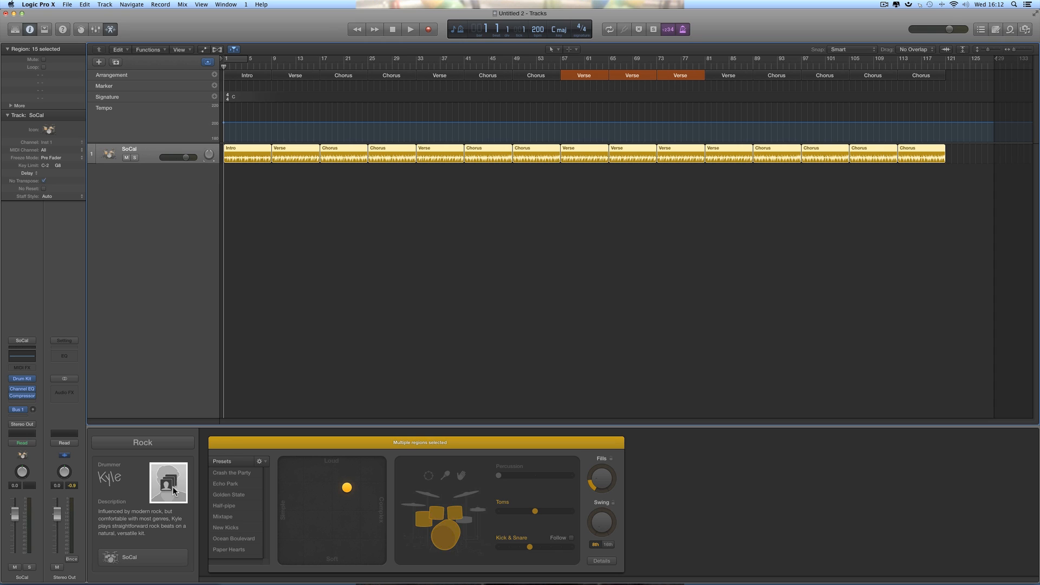
click(413, 30)
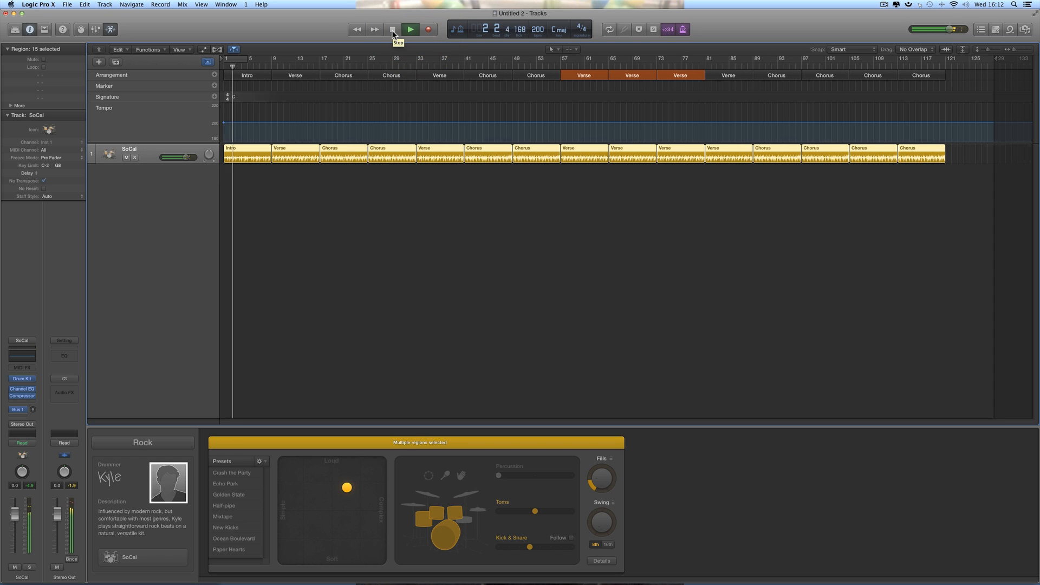
click(393, 32)
click(683, 30)
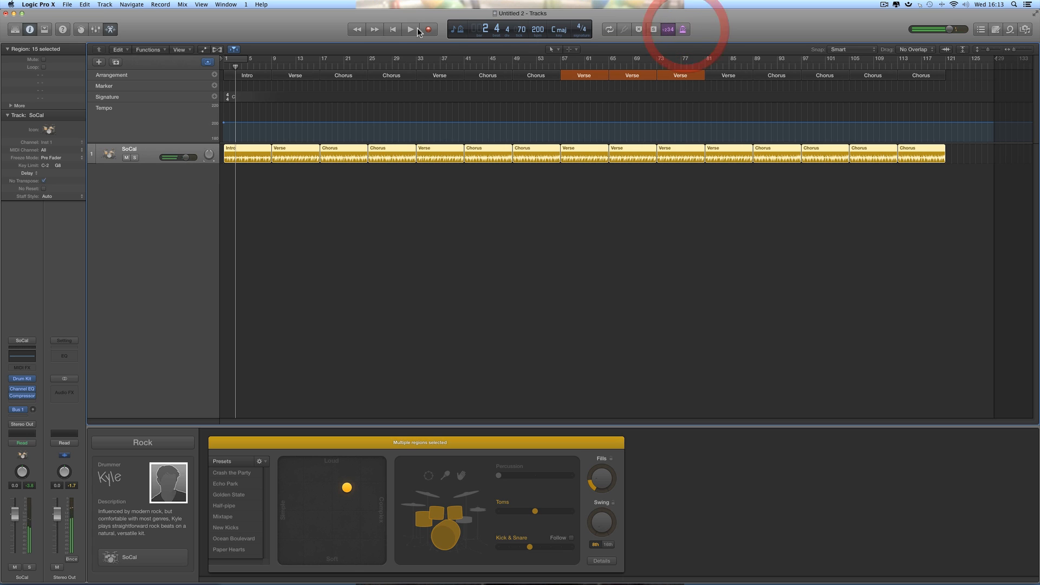
Step: Preview the drummer's first Verse from bar 9 and the beginning of the first Chorus
click(271, 69)
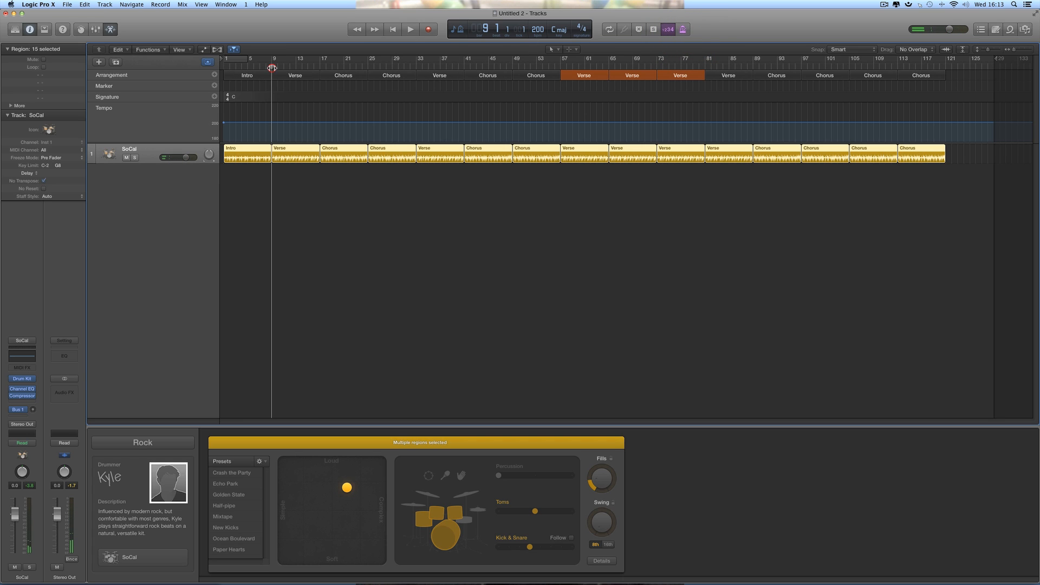
click(413, 29)
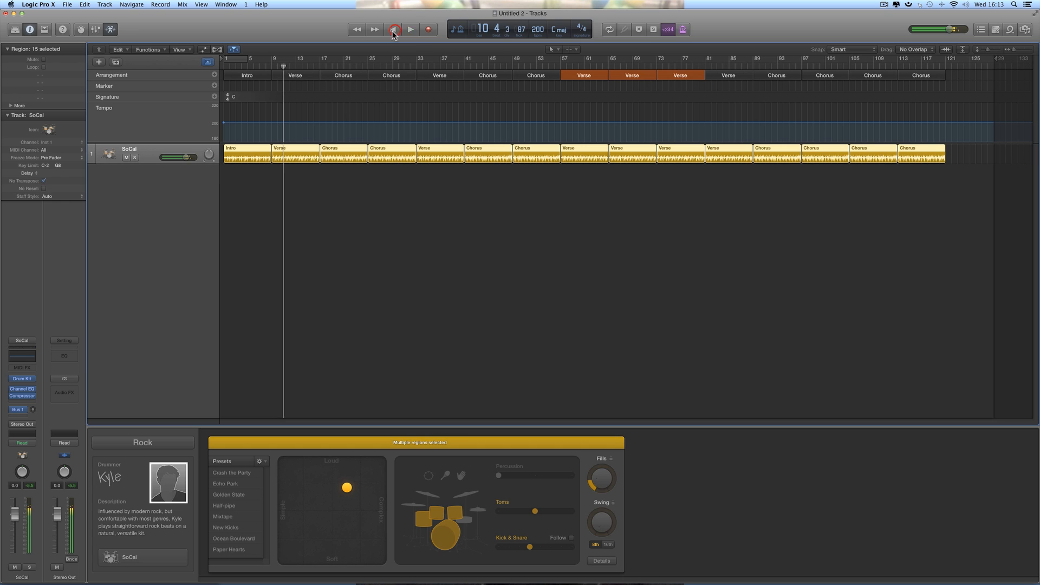
click(394, 29)
click(318, 67)
click(412, 29)
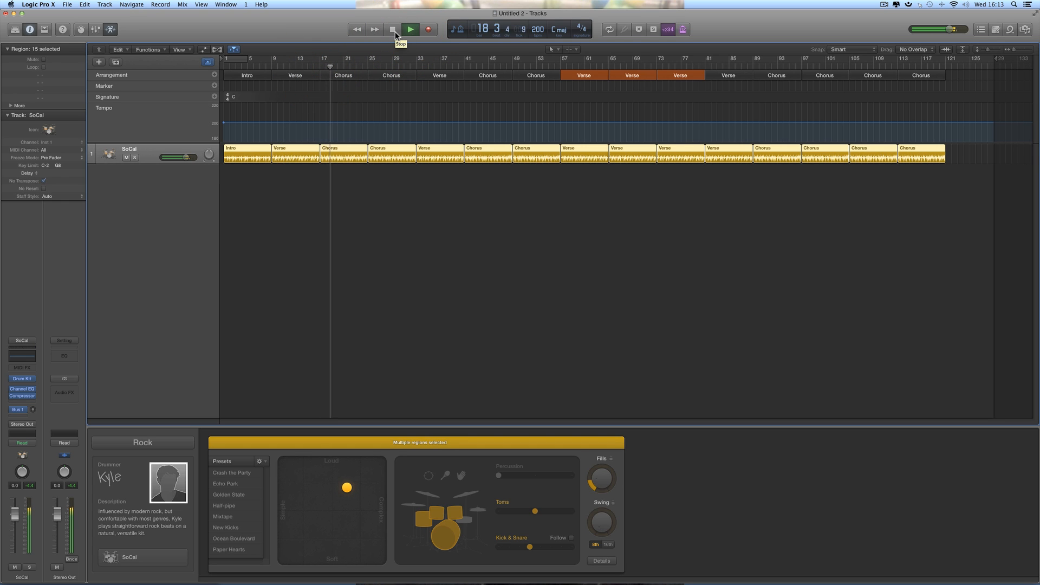
click(393, 30)
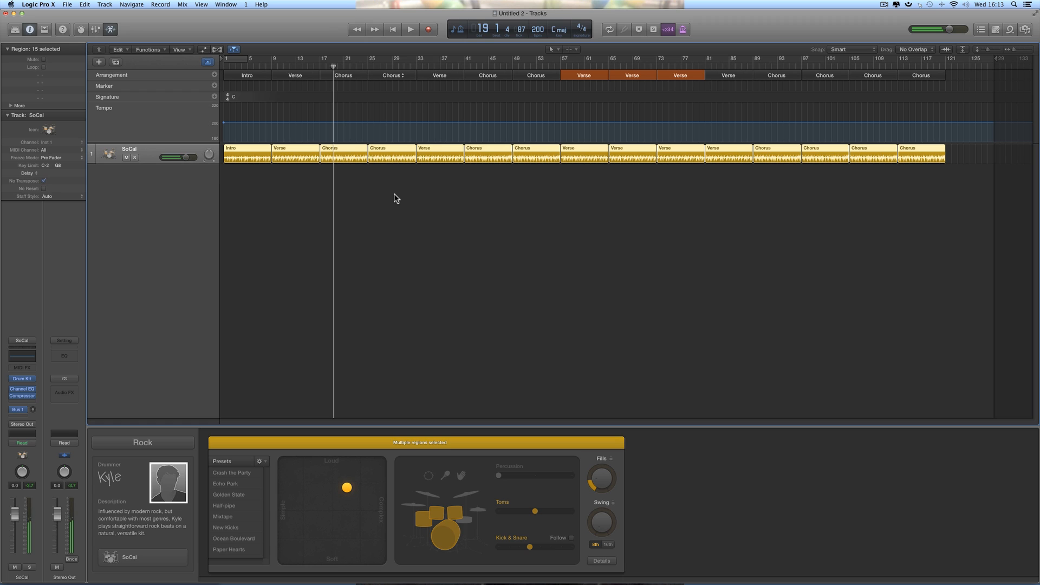
Step: Switch the Rock drummer from Kyle to Max and preview the Intro from bar 1
click(155, 493)
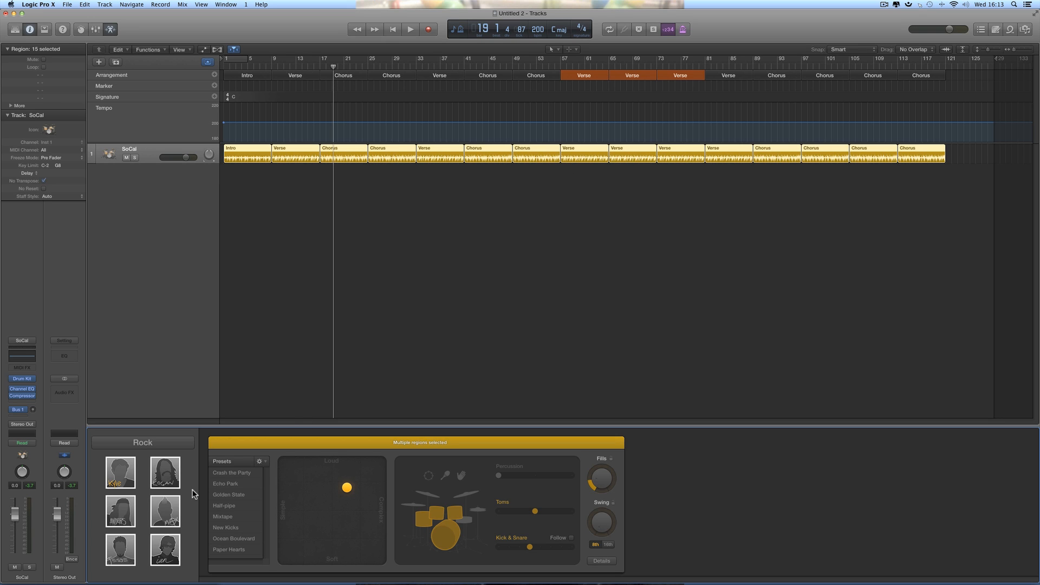
click(164, 511)
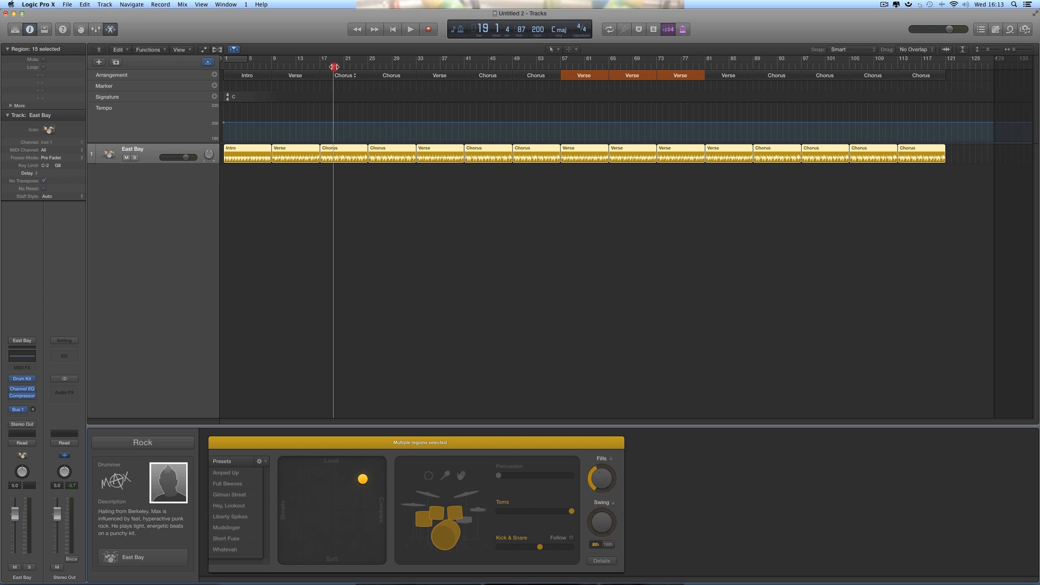
click(223, 64)
click(411, 30)
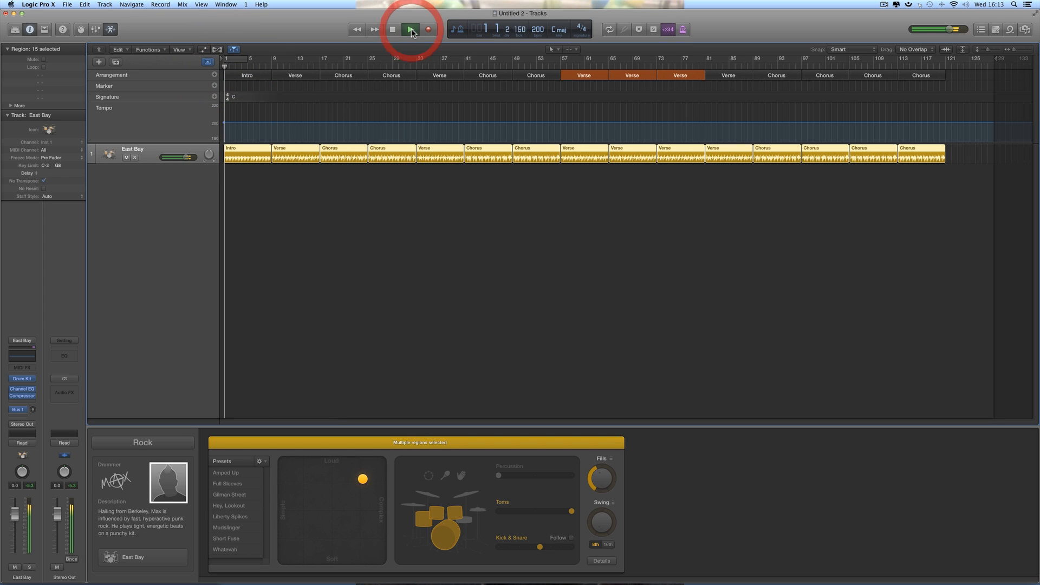
click(394, 28)
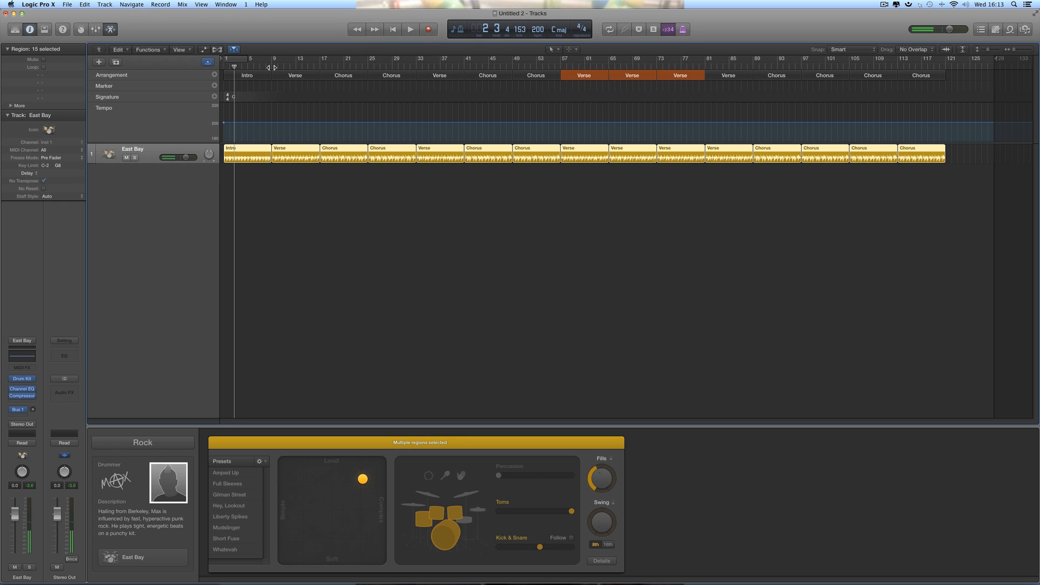
Step: Preview Max's first Verse from bar 9 and stop playback
click(272, 64)
click(409, 29)
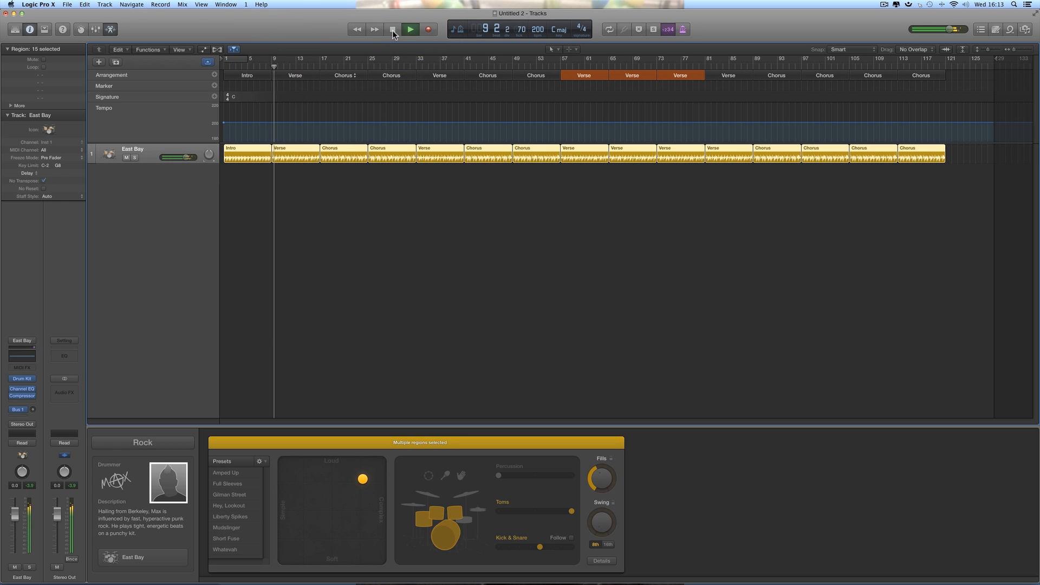
click(393, 30)
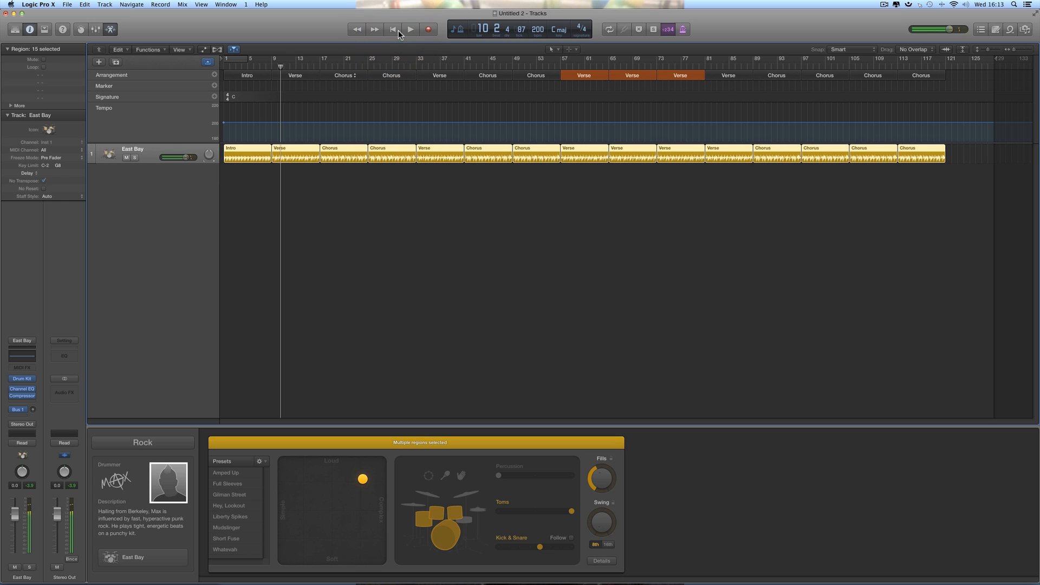
Step: Preview more of Max's first Verse, then the beginning of the first Chorus from bar 17
click(407, 29)
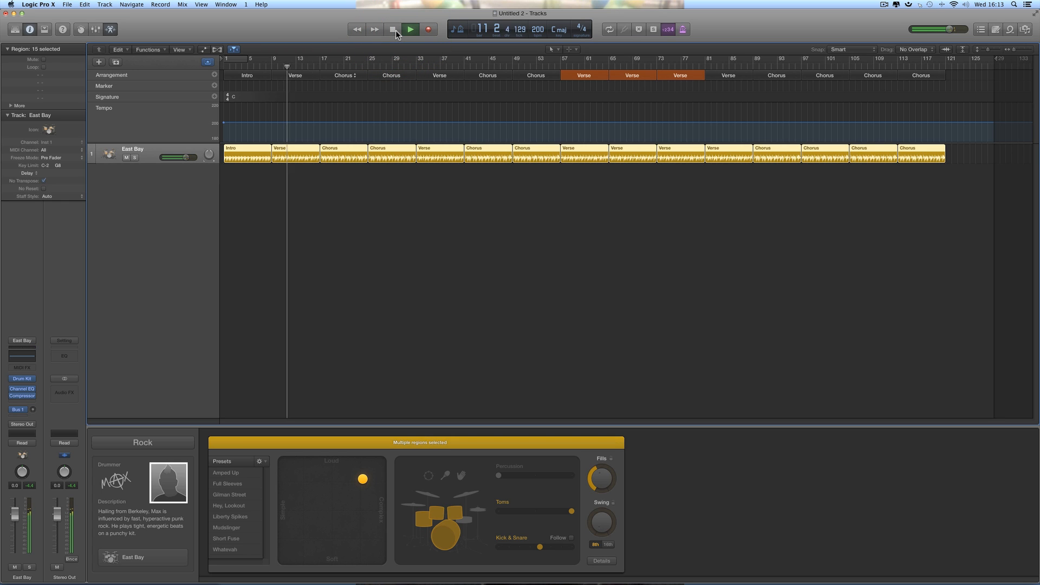
click(395, 30)
click(318, 63)
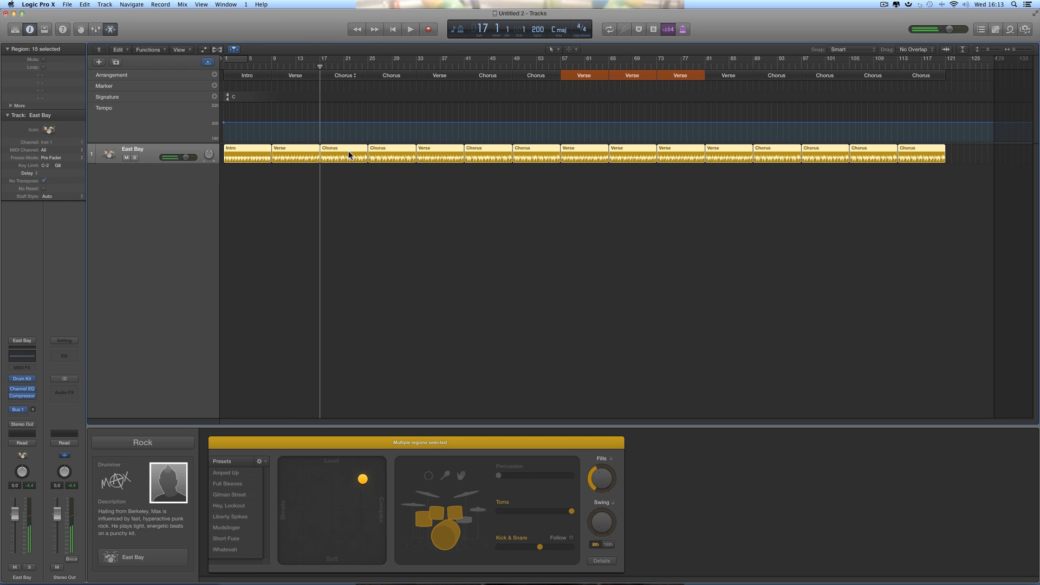
click(410, 29)
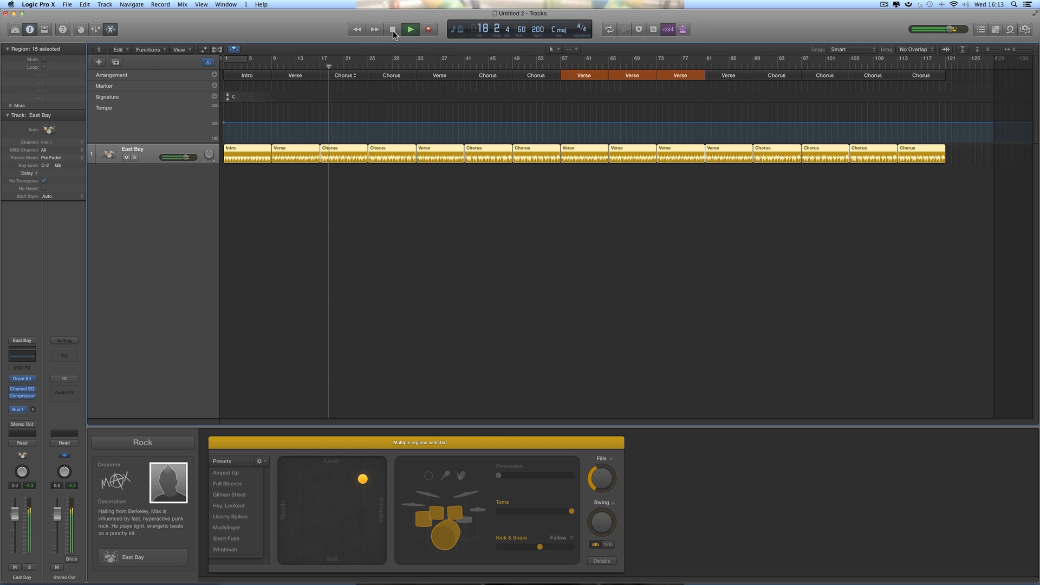
click(392, 31)
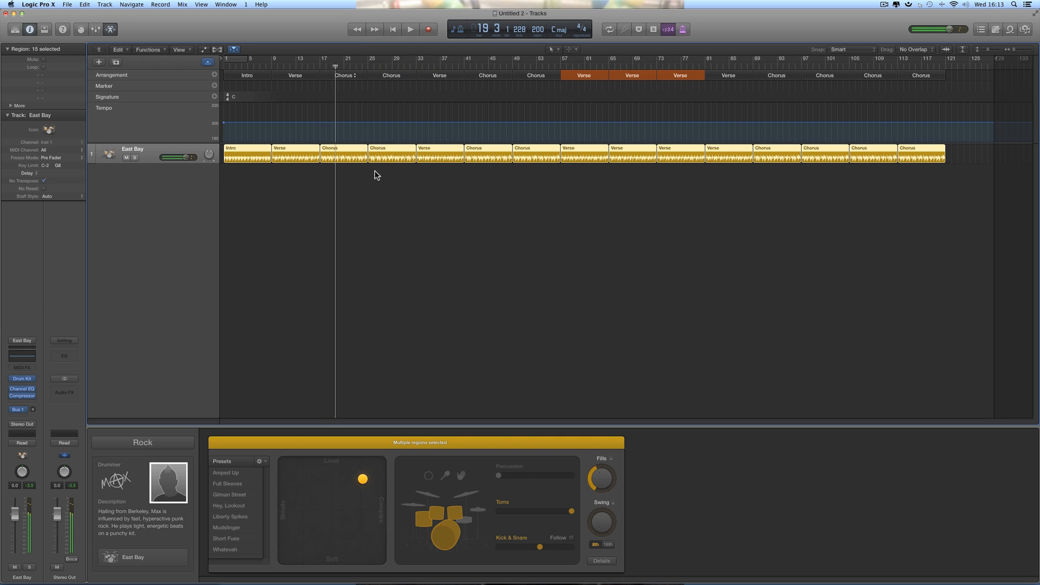
Step: Check the genre list, keep Rock, and change the track's drummer to Logan
click(169, 481)
click(144, 445)
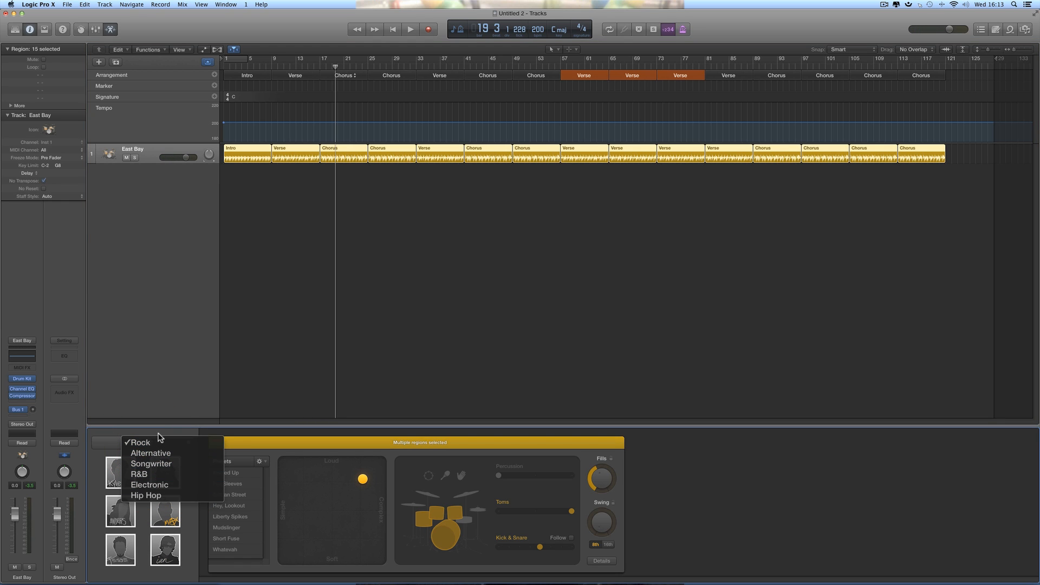
click(158, 442)
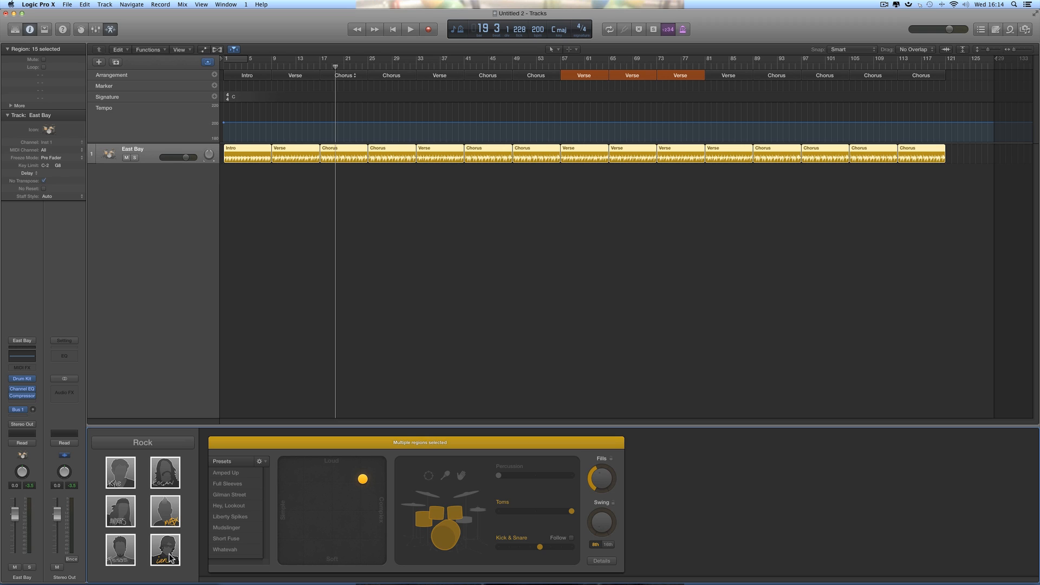
click(165, 474)
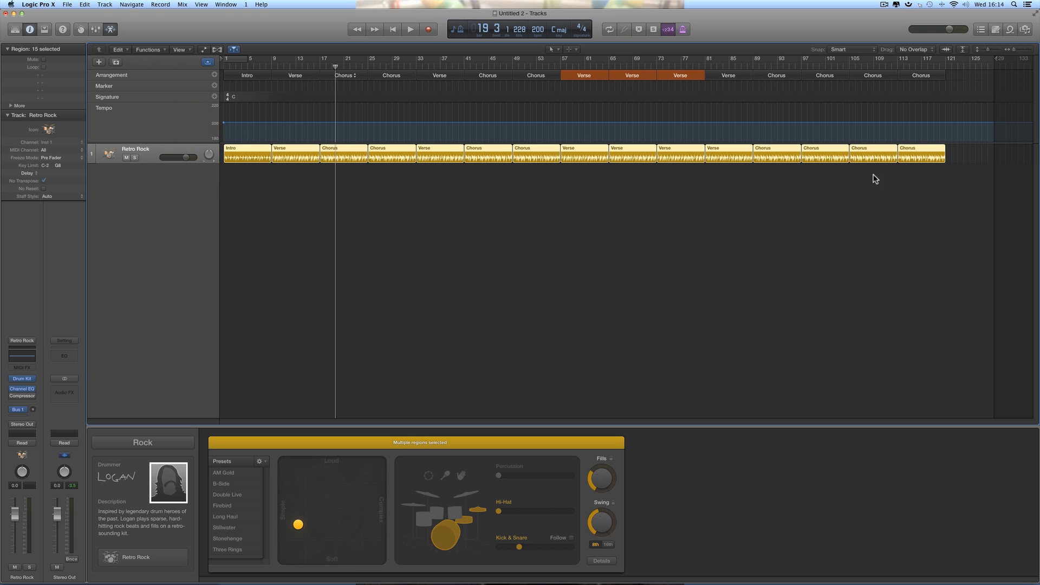
Step: Deselect the regions on the Retro Rock track and reselect all of them, from the last Chorus back to the Intro
click(928, 164)
drag(929, 164, 258, 161)
click(243, 187)
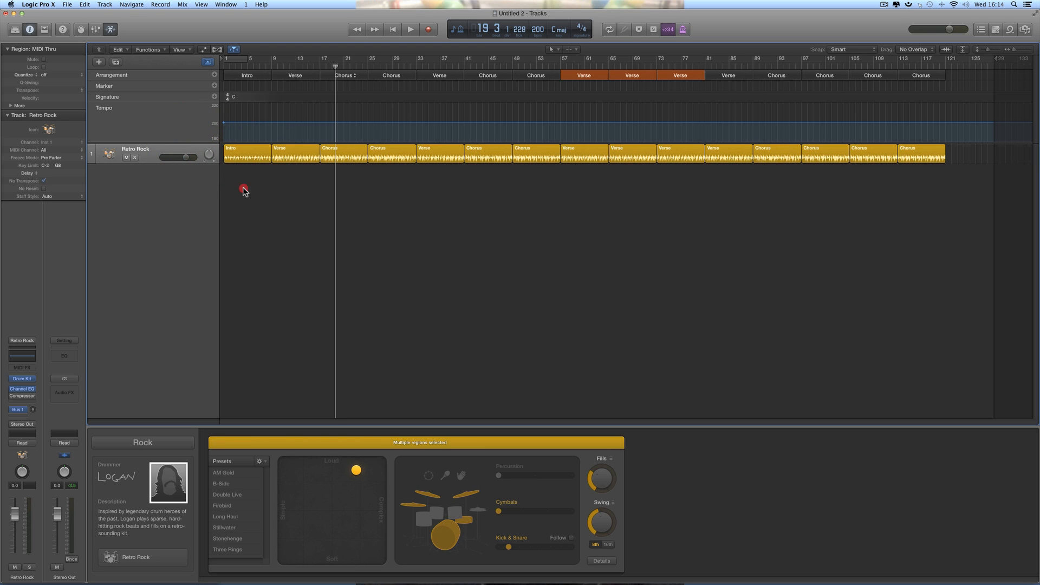
click(185, 150)
drag(921, 184, 251, 153)
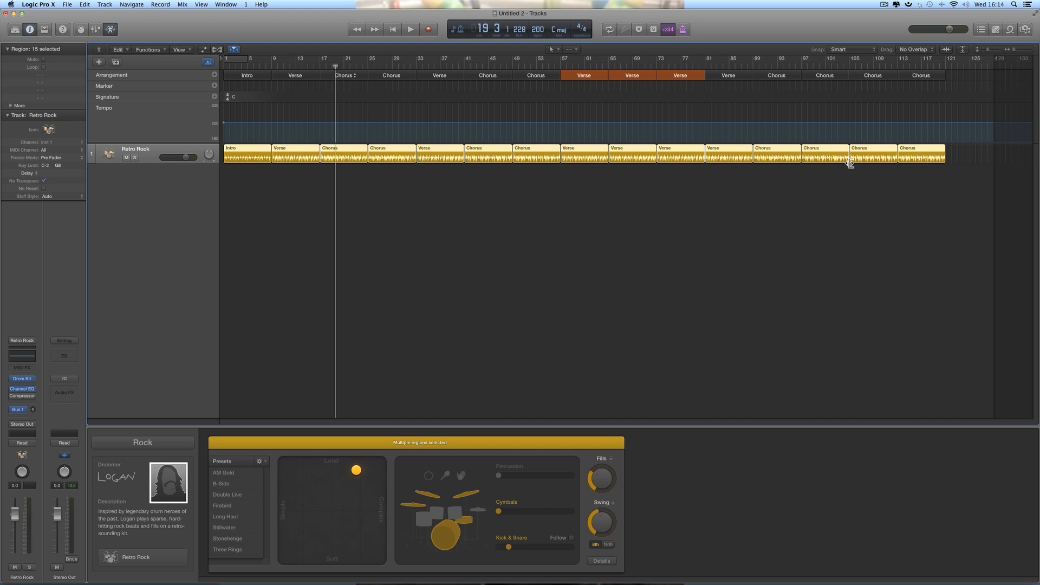
click(602, 523)
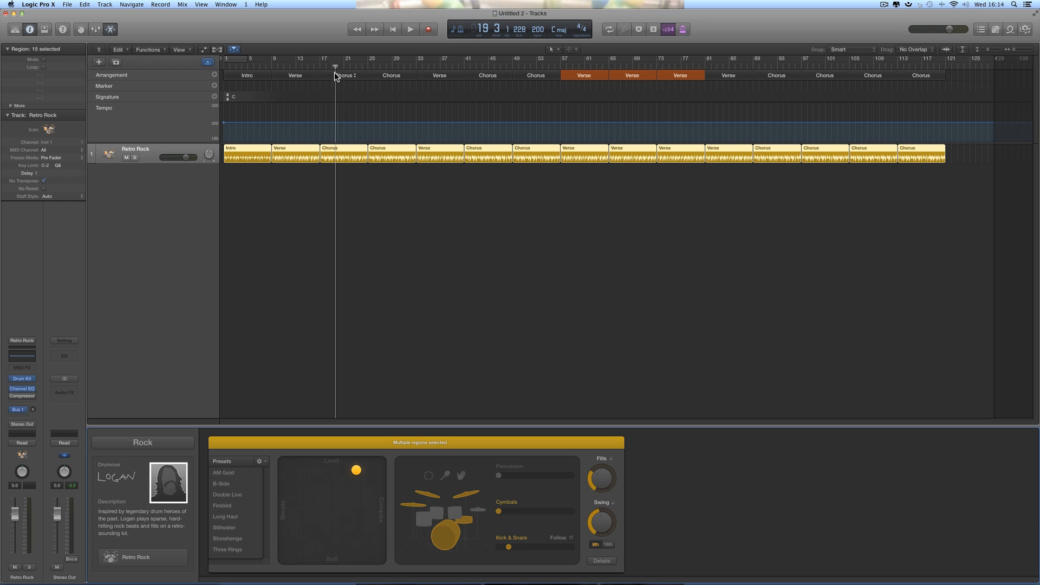
Step: Preview the beginning of Logan's first Verse from bar 9
drag(335, 66, 271, 66)
click(409, 30)
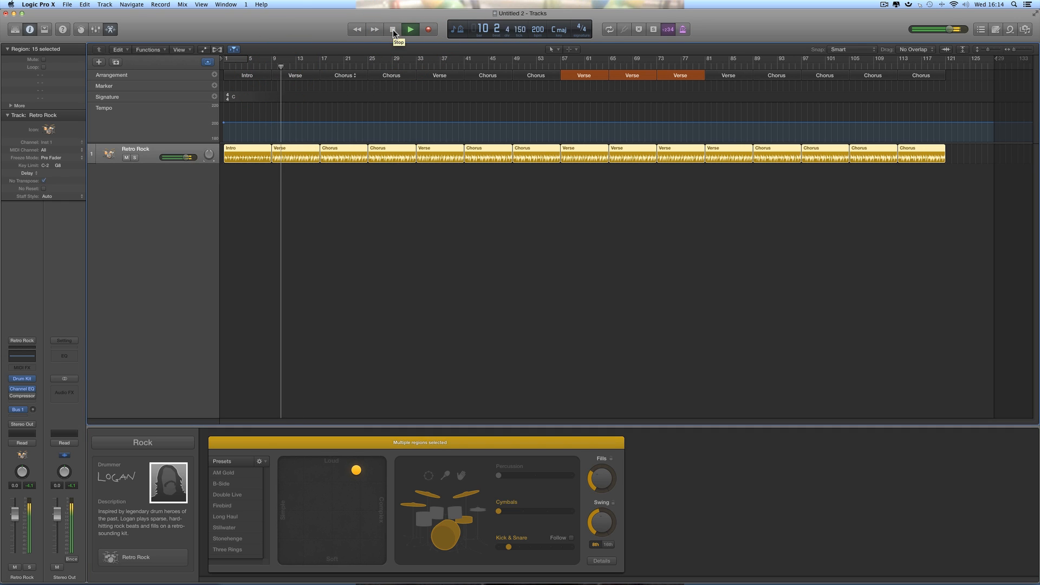
click(392, 29)
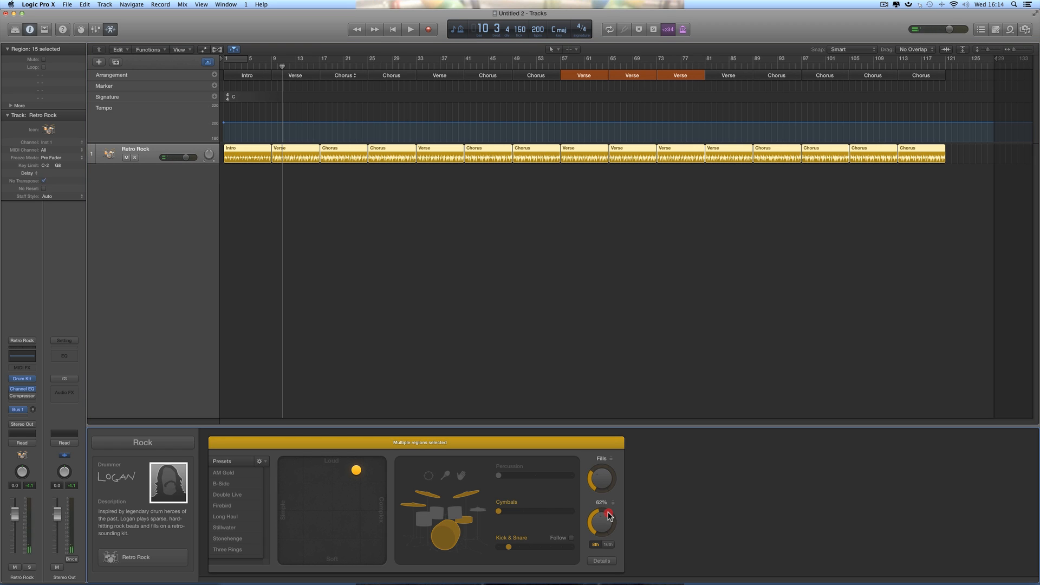
Step: Turn the Swing fully down for all selected regions and preview Logan's Intro from bar 1
click(610, 545)
drag(281, 66, 223, 65)
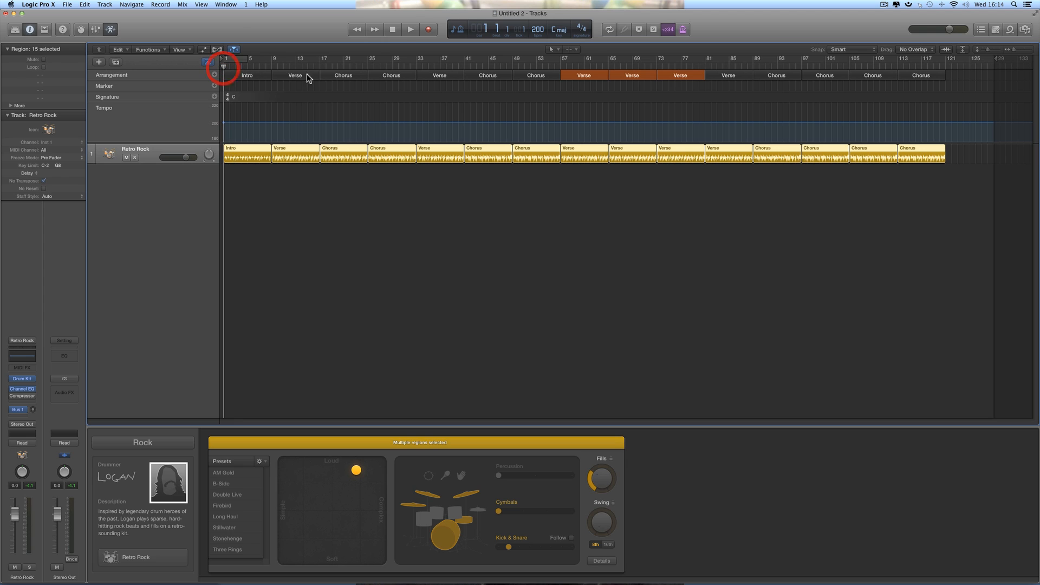
click(409, 29)
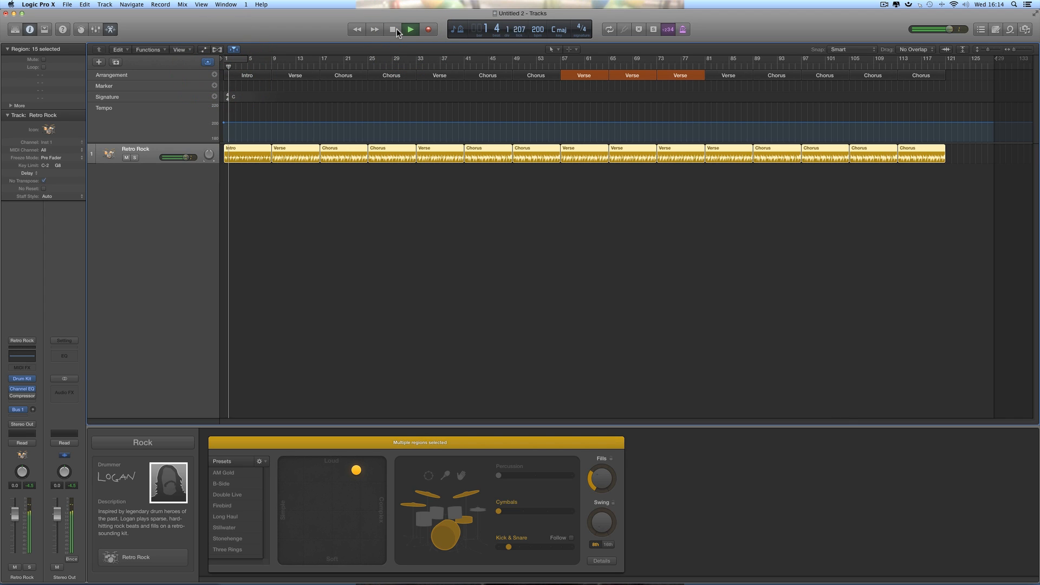
click(394, 28)
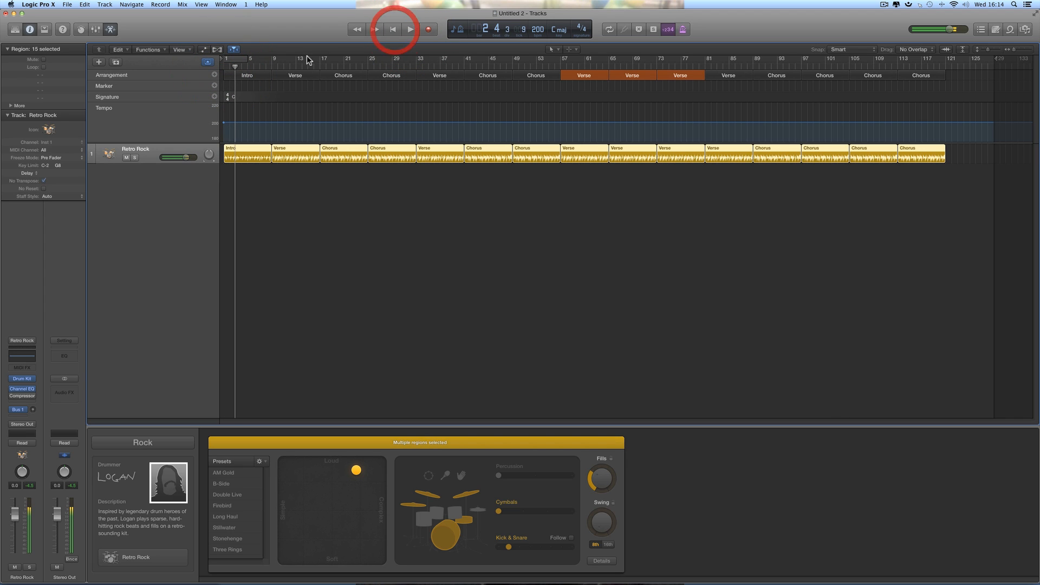
Step: Preview Logan's first Verse from bar 9 and first Chorus from bar 17 without swing
click(271, 66)
click(410, 30)
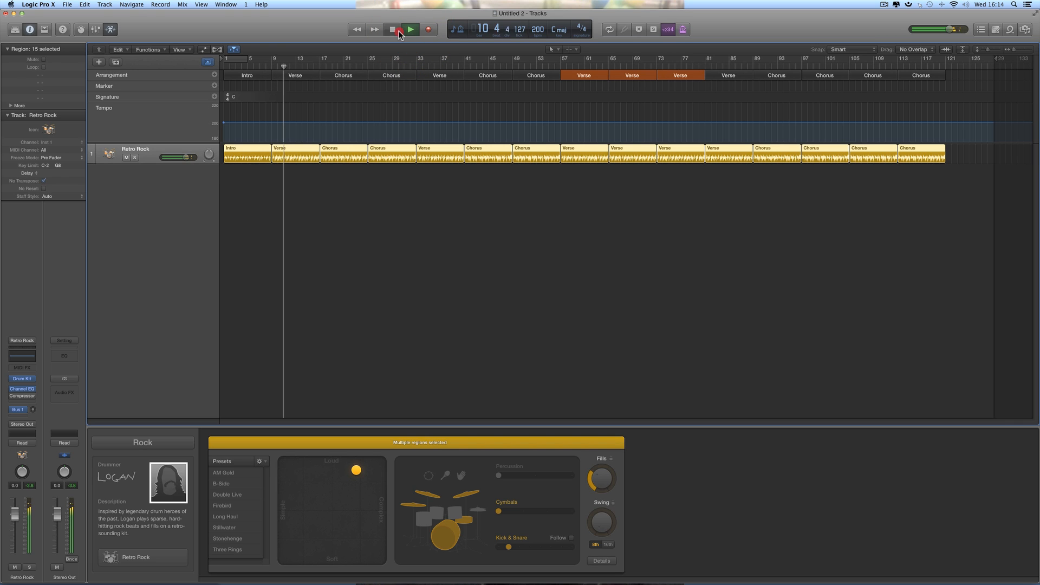
click(394, 30)
click(320, 65)
click(405, 31)
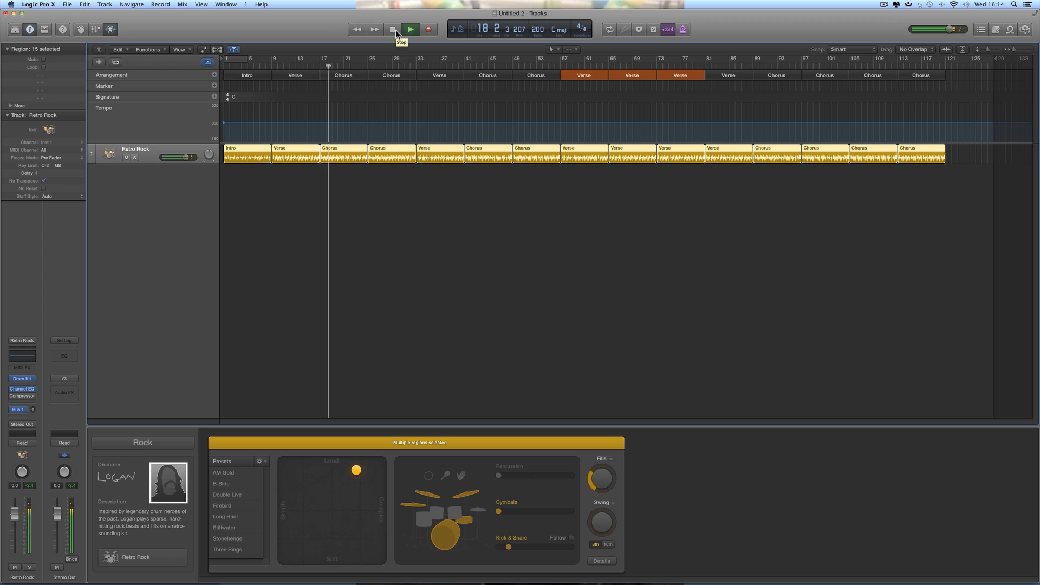
click(394, 30)
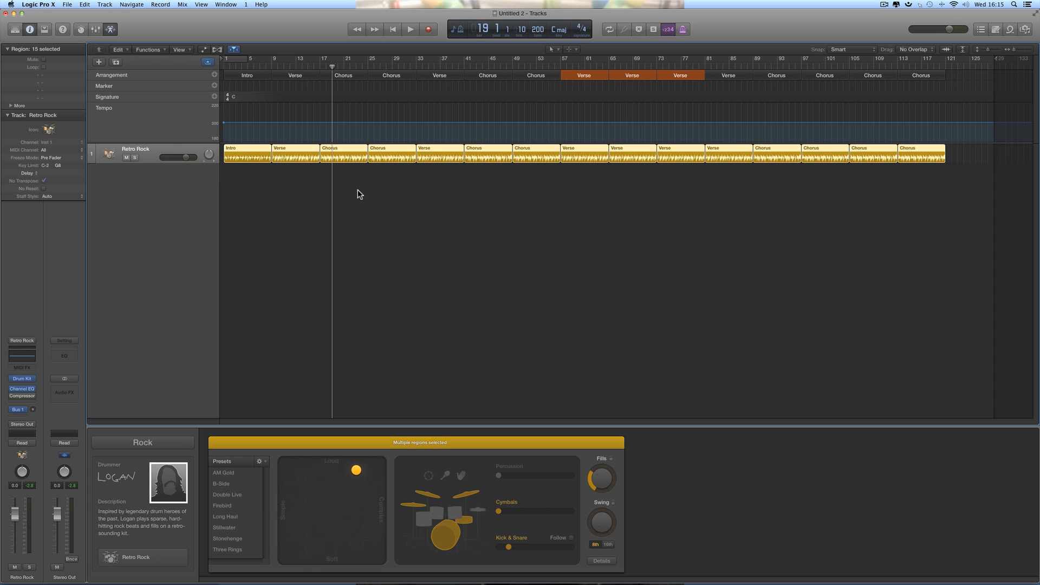
Step: Compare the Drummer settings of the Intro and first Verse regions, including Kick & Snare and the loudness and complexity position
click(286, 187)
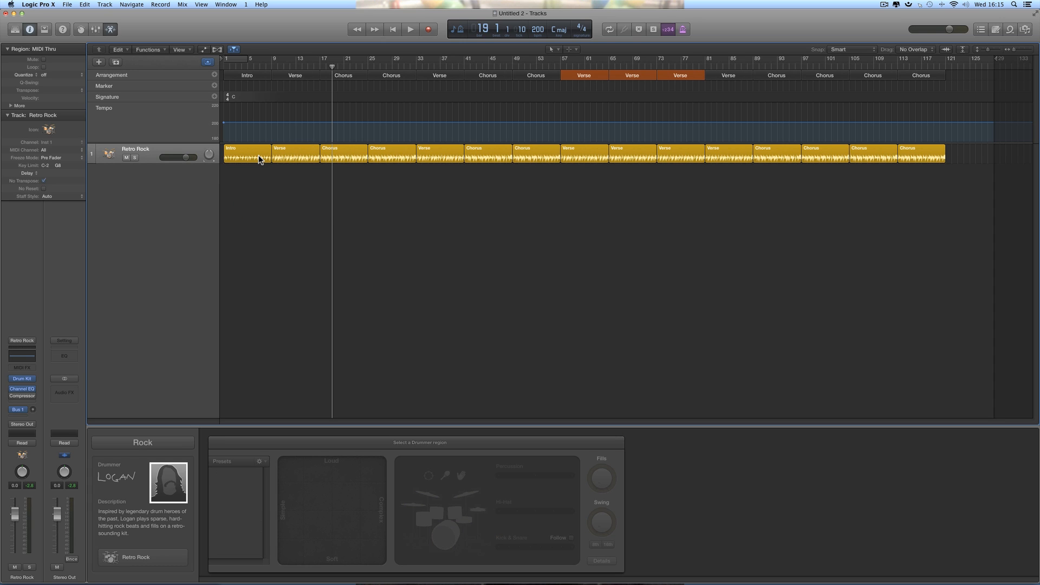
click(259, 155)
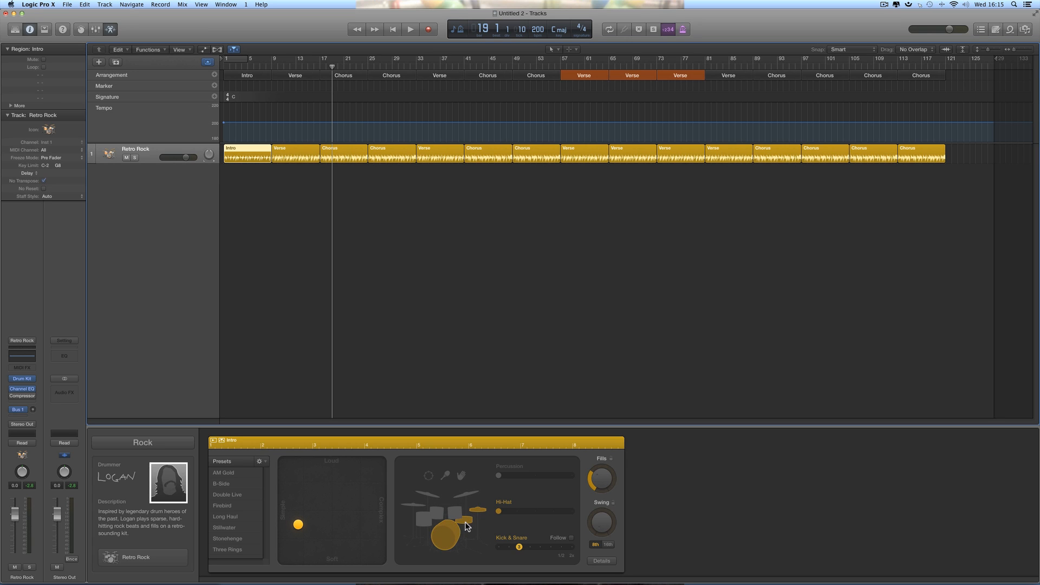
click(519, 547)
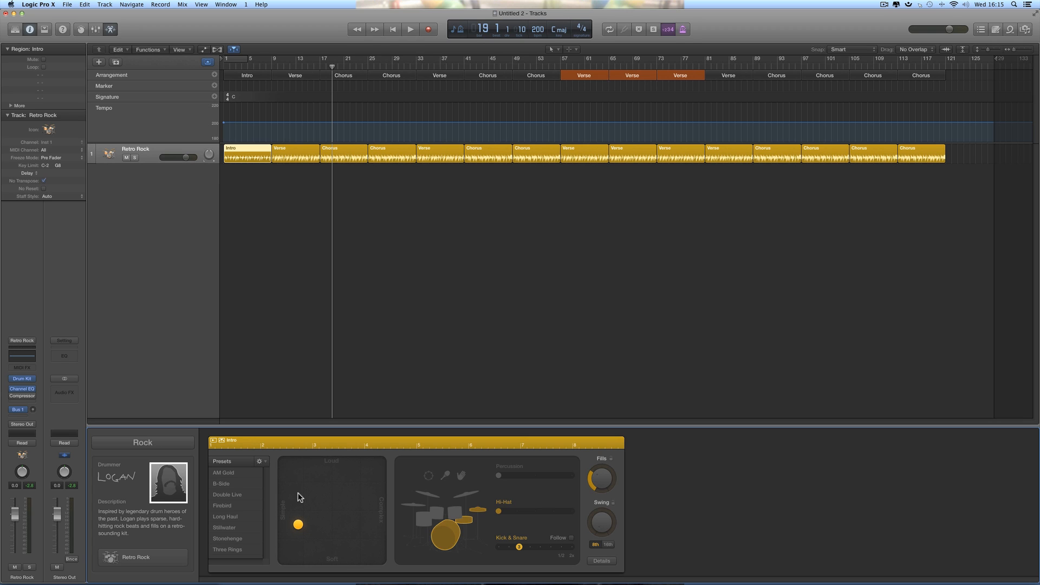
click(298, 158)
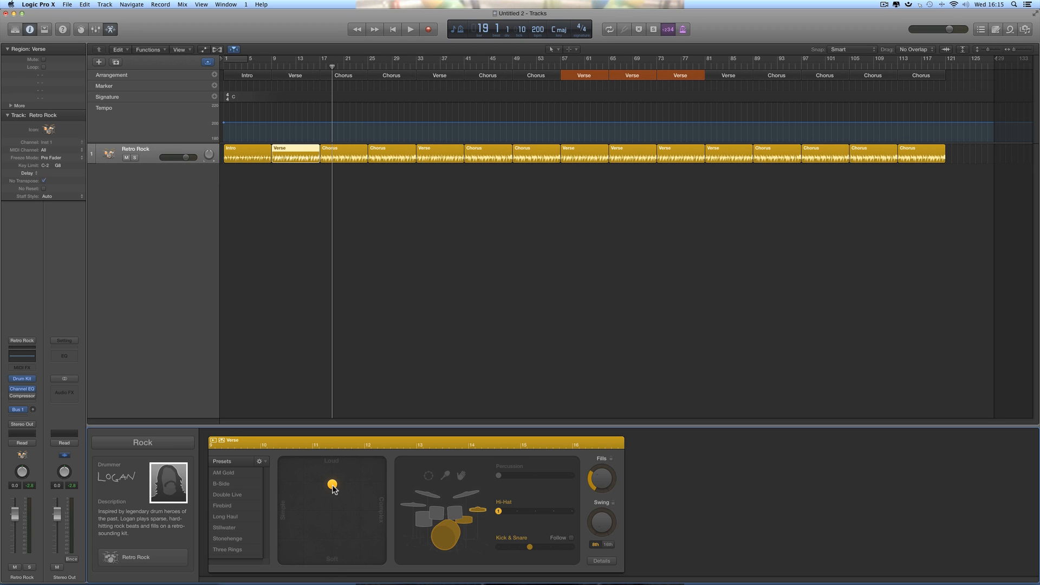
click(250, 149)
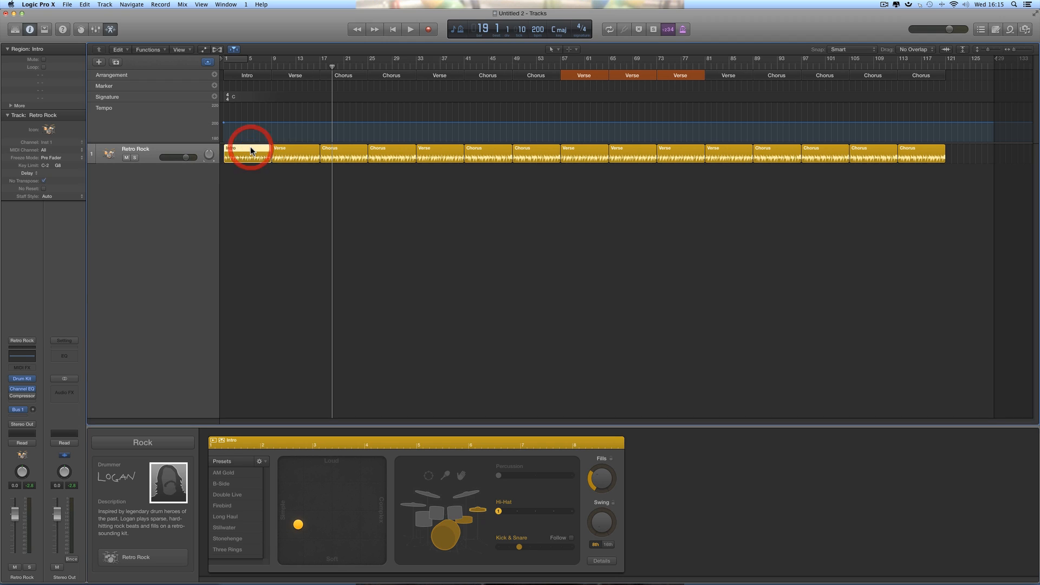
click(278, 150)
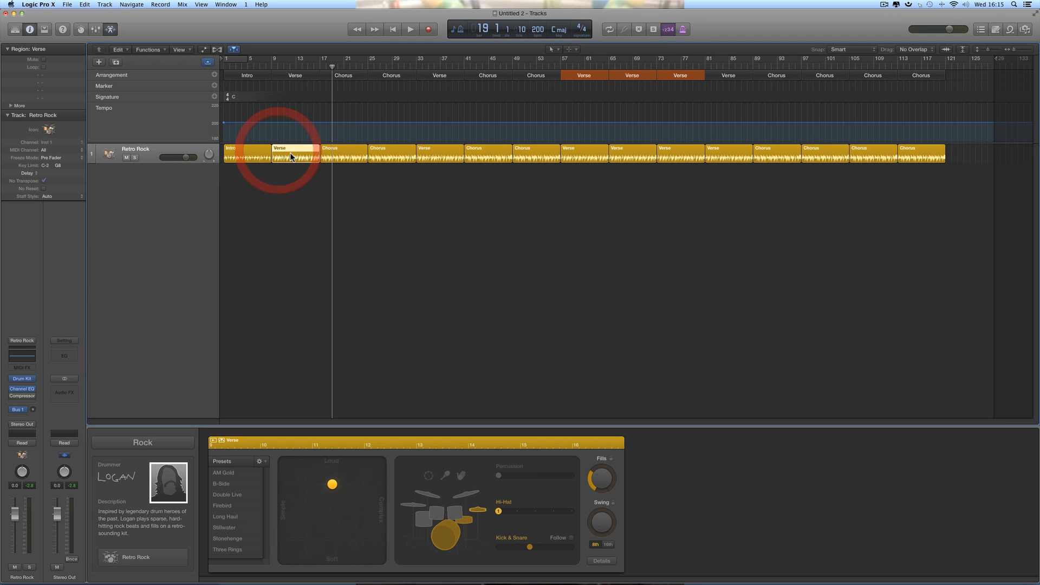
Step: Set the Intro region's Kick & Snare to pattern 4 and make its performance louder and more complex, close to the Verse's setting
click(258, 152)
drag(519, 546, 530, 547)
drag(301, 525, 324, 494)
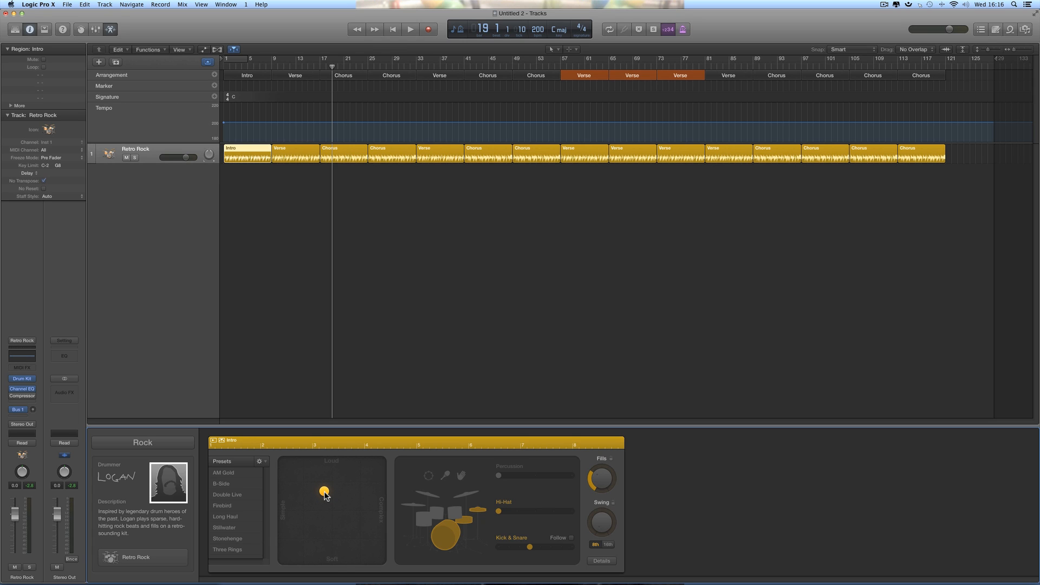
click(324, 494)
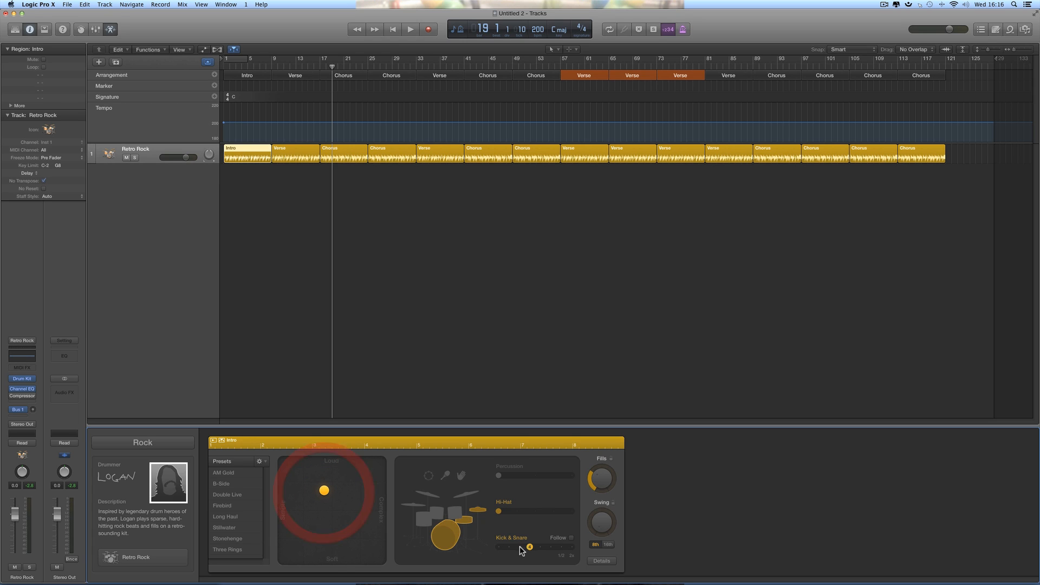
click(325, 490)
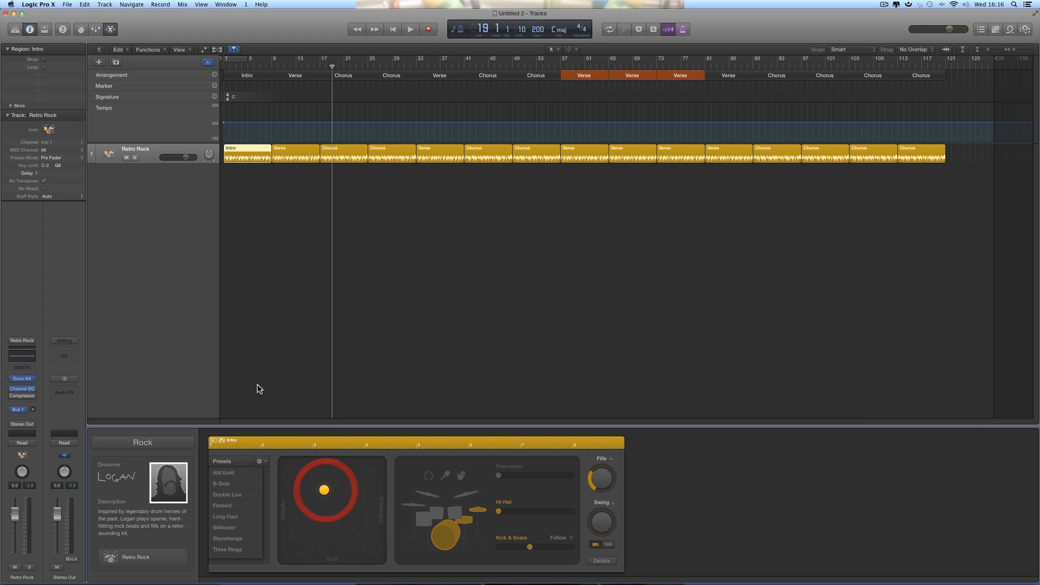
Step: Preview the edited Intro from bar 1
click(392, 30)
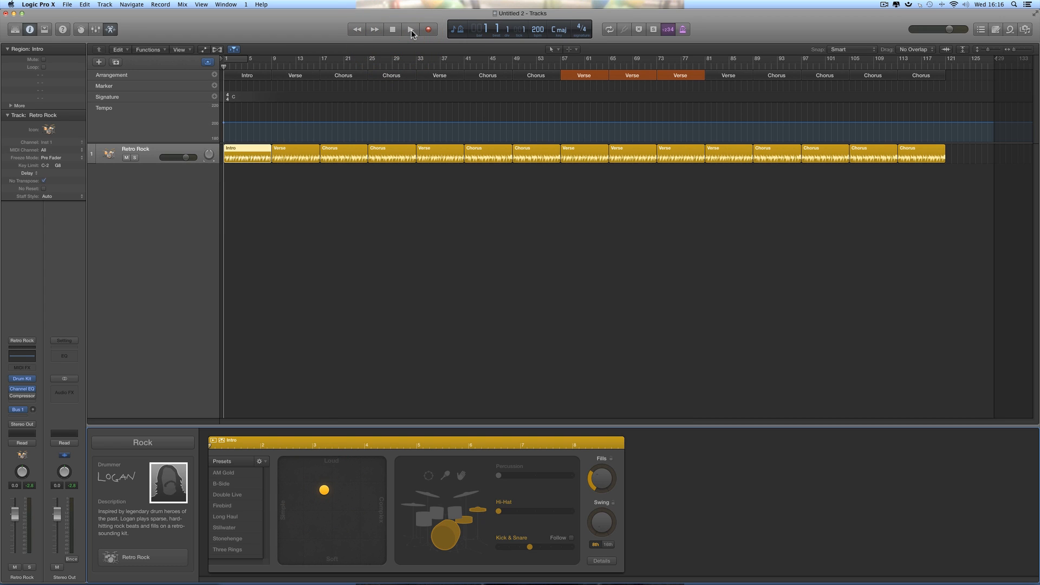
click(410, 30)
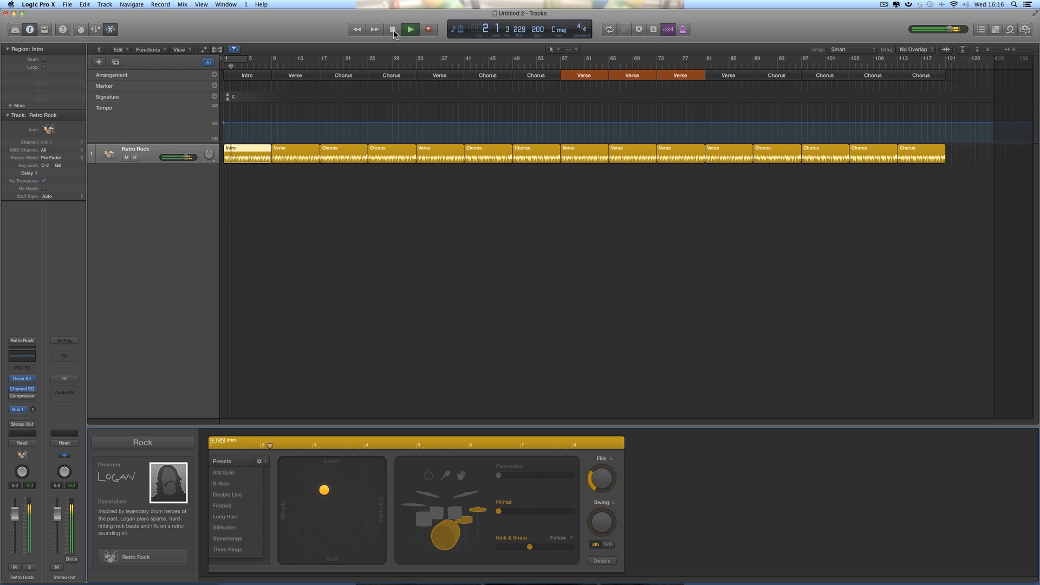
click(393, 29)
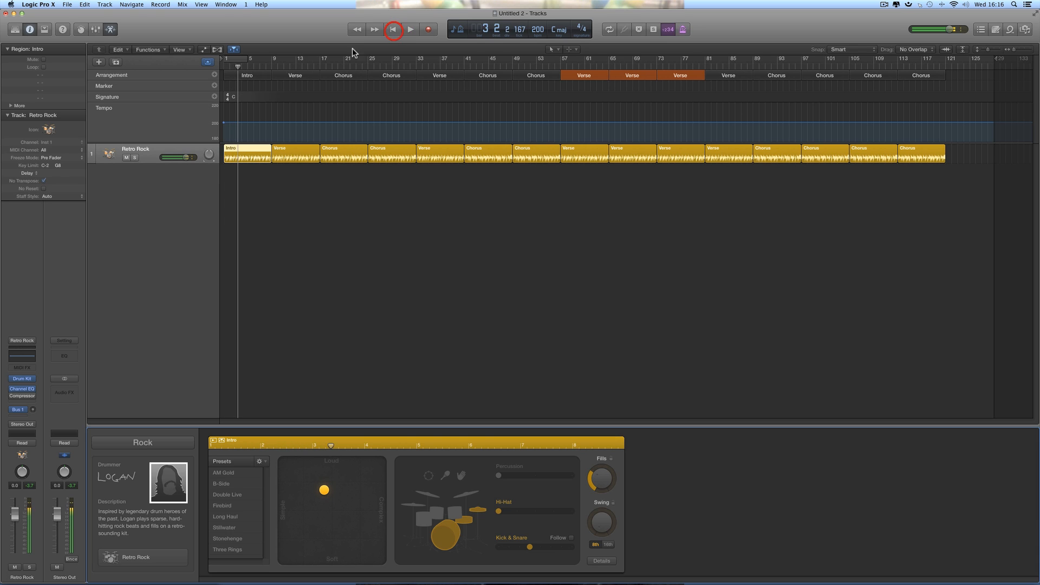
Step: Preview the first Verse from bar 9 and the first Chorus from bar 17 for comparison with the edited Intro
click(269, 63)
click(407, 30)
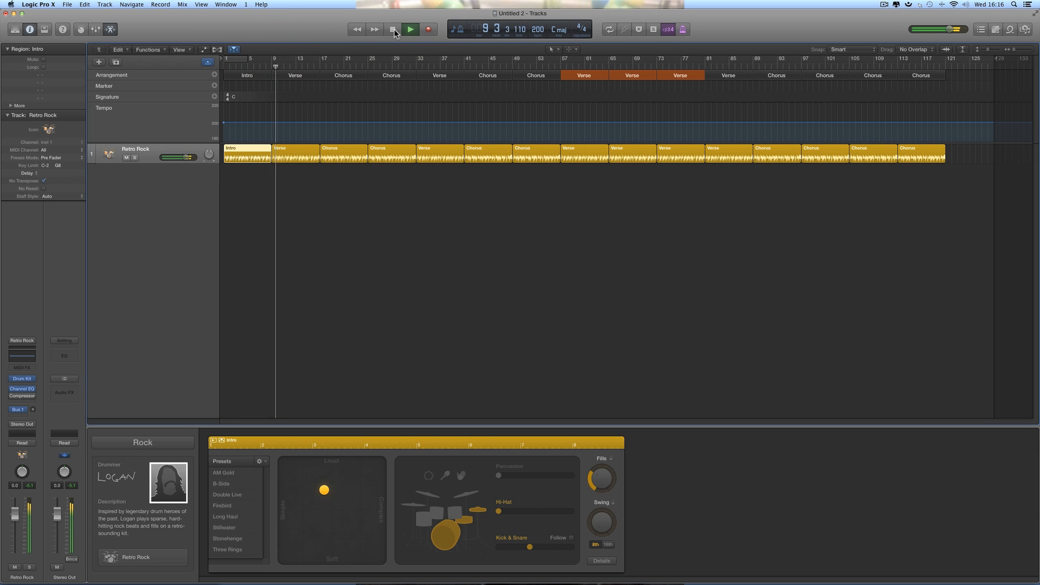
click(393, 29)
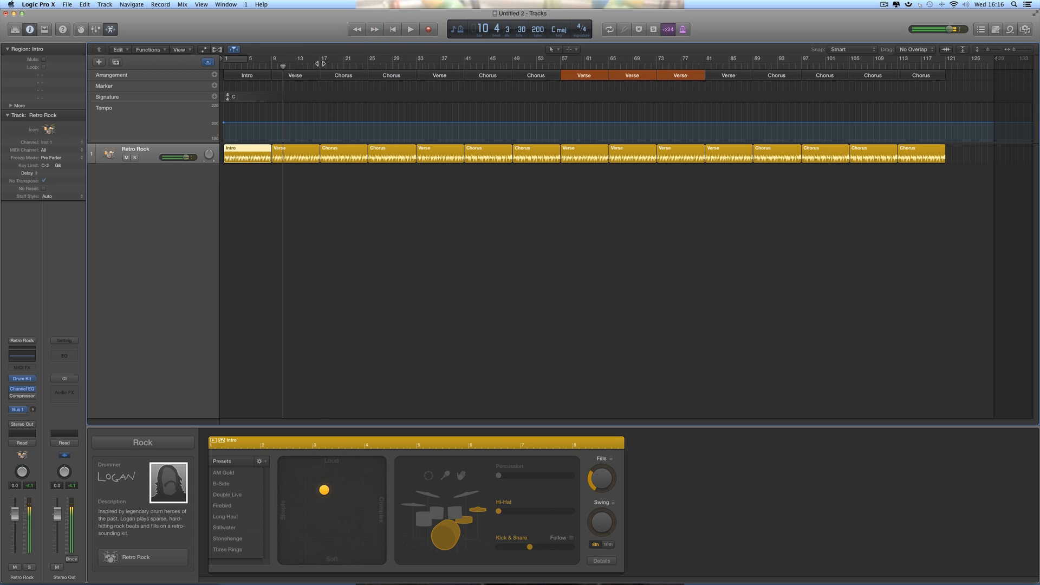
click(320, 63)
click(410, 30)
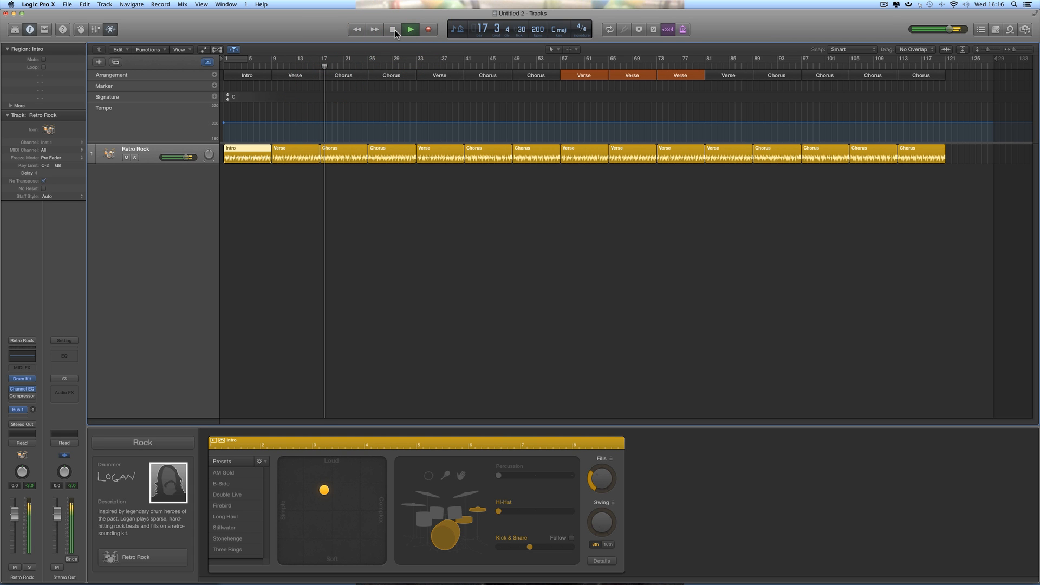
click(394, 30)
Step: Stop playback and create one new audio track that uses Input 1
click(388, 182)
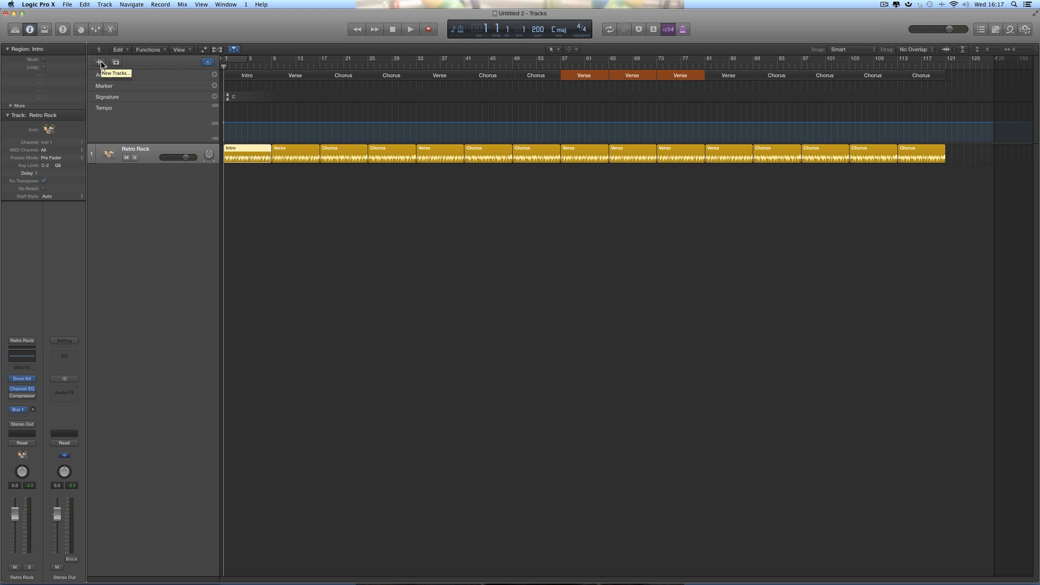
click(101, 62)
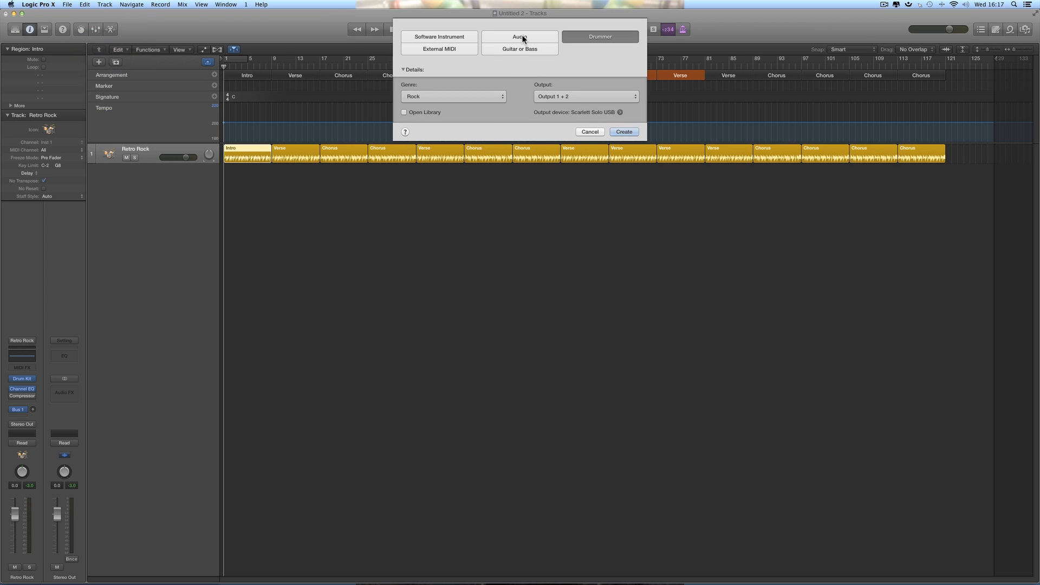
click(523, 38)
click(435, 95)
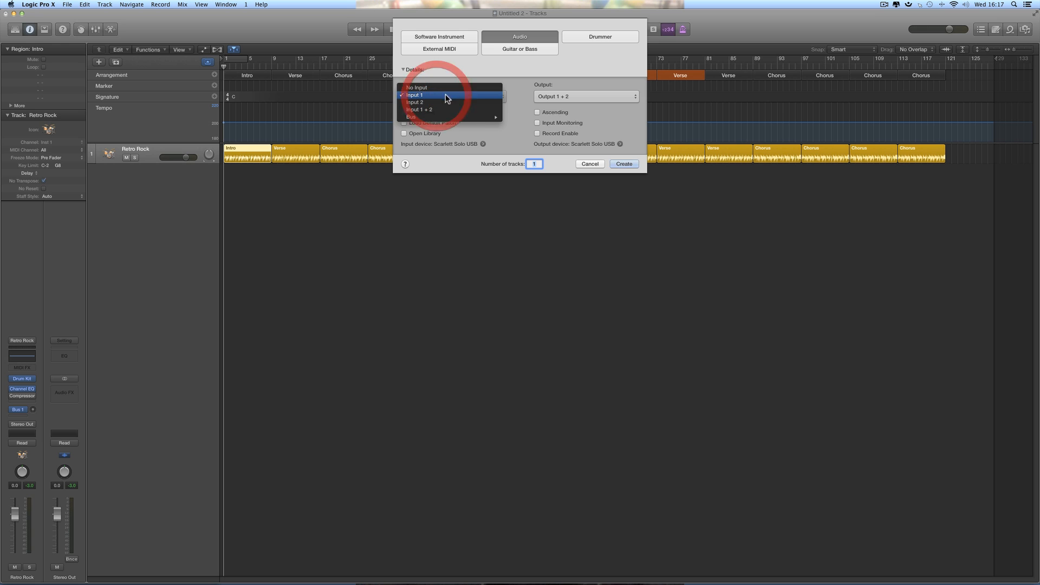
click(431, 95)
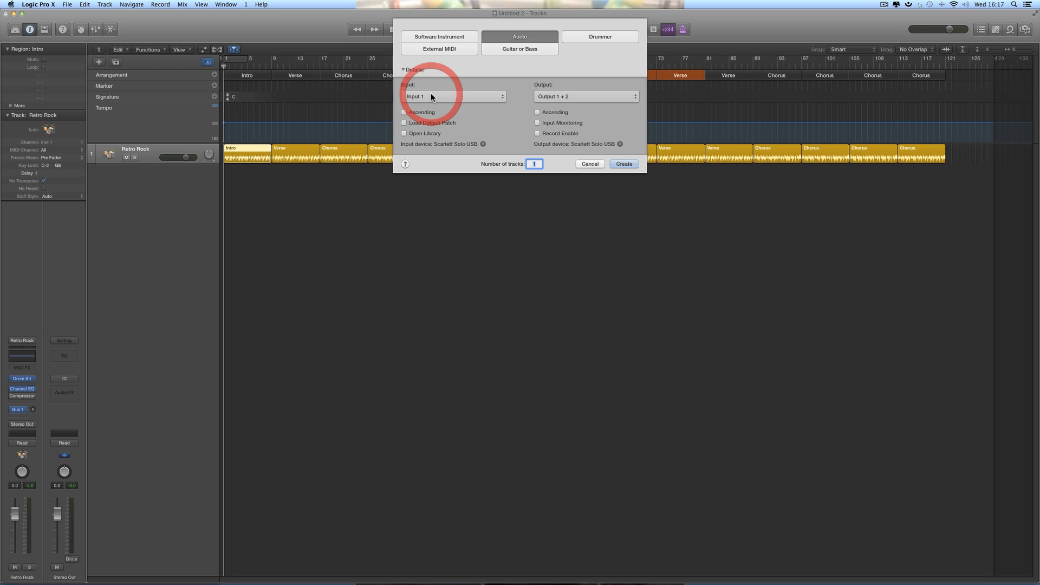
click(620, 162)
click(163, 167)
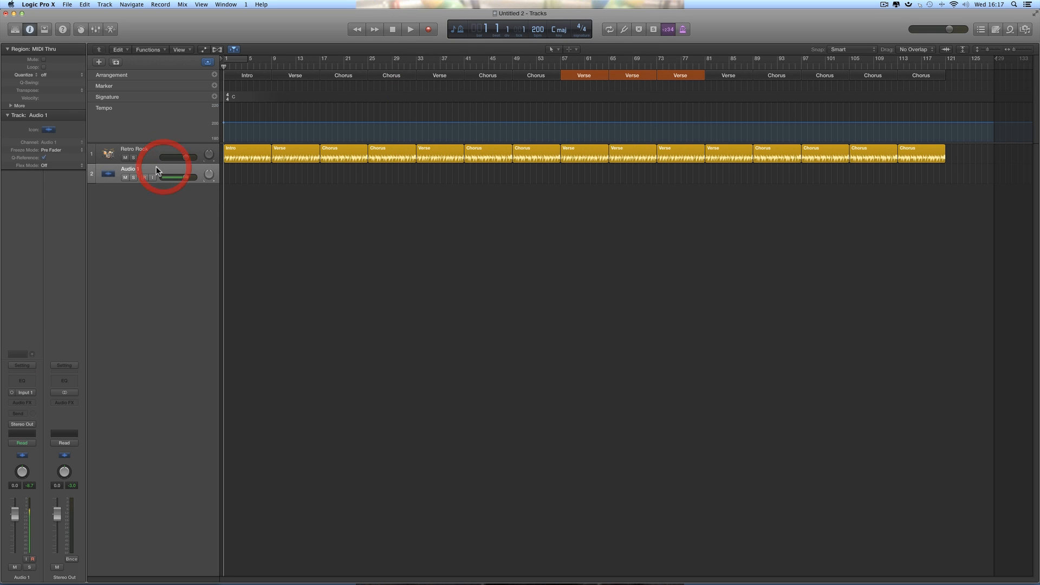
Step: Try the Natural Strum acoustic guitar patch with input monitoring on the new audio track, and delete that track
click(15, 29)
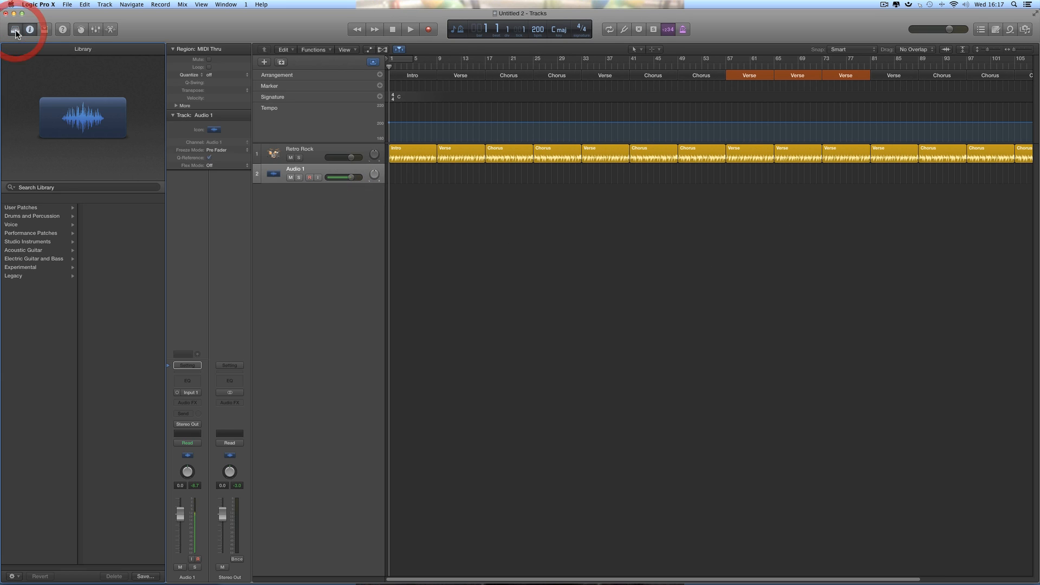
click(24, 250)
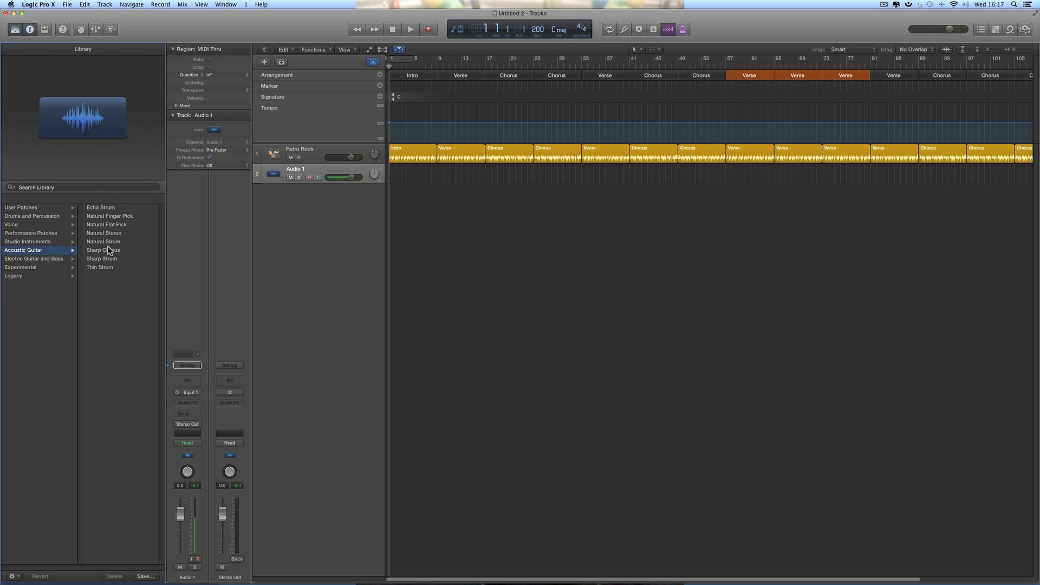
click(112, 242)
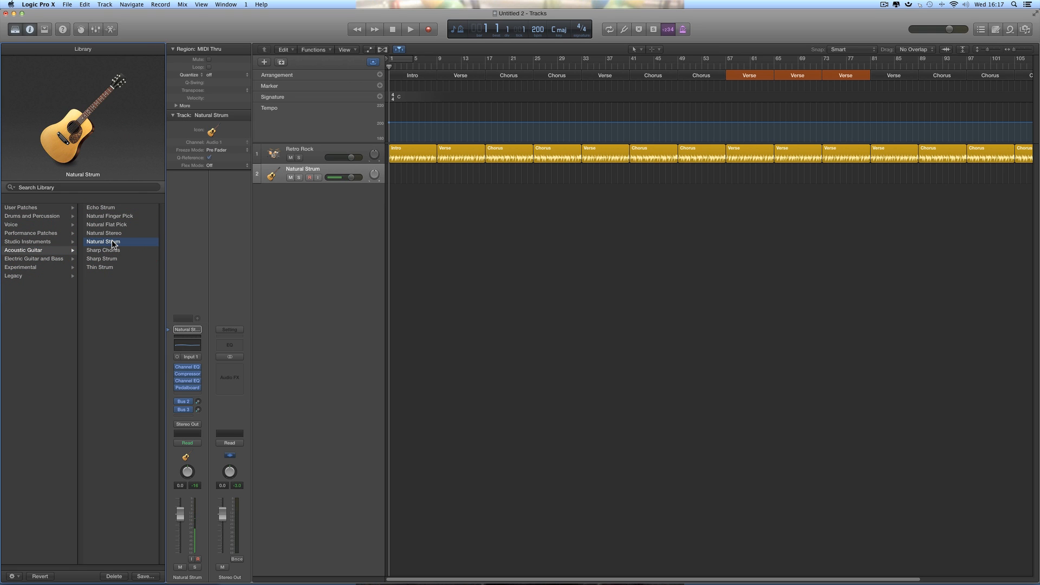
click(318, 178)
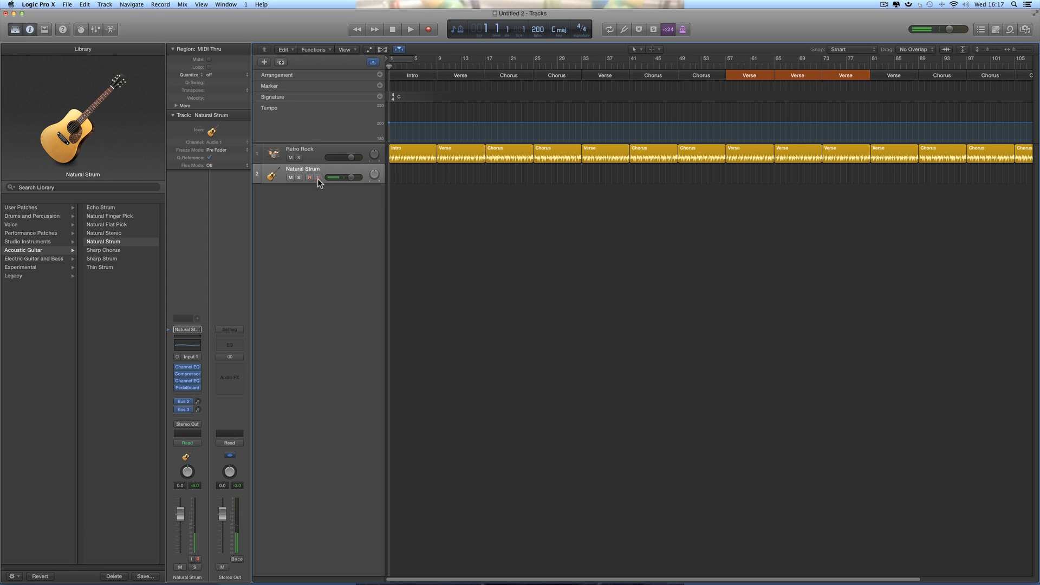
key(super+BackSpace)
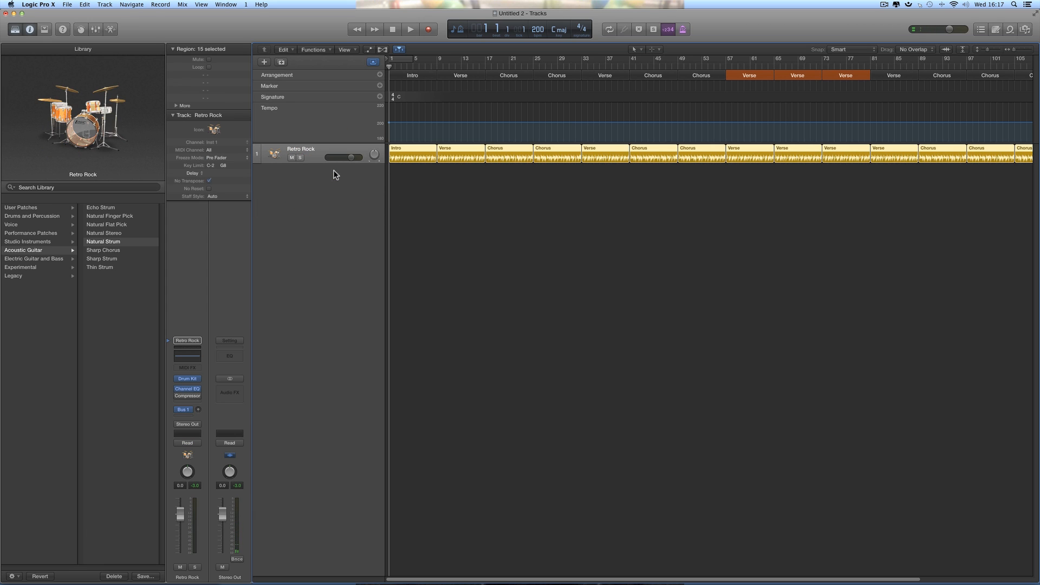
Step: Create one Guitar or Bass track on Input 2 with input monitoring enabled
click(267, 63)
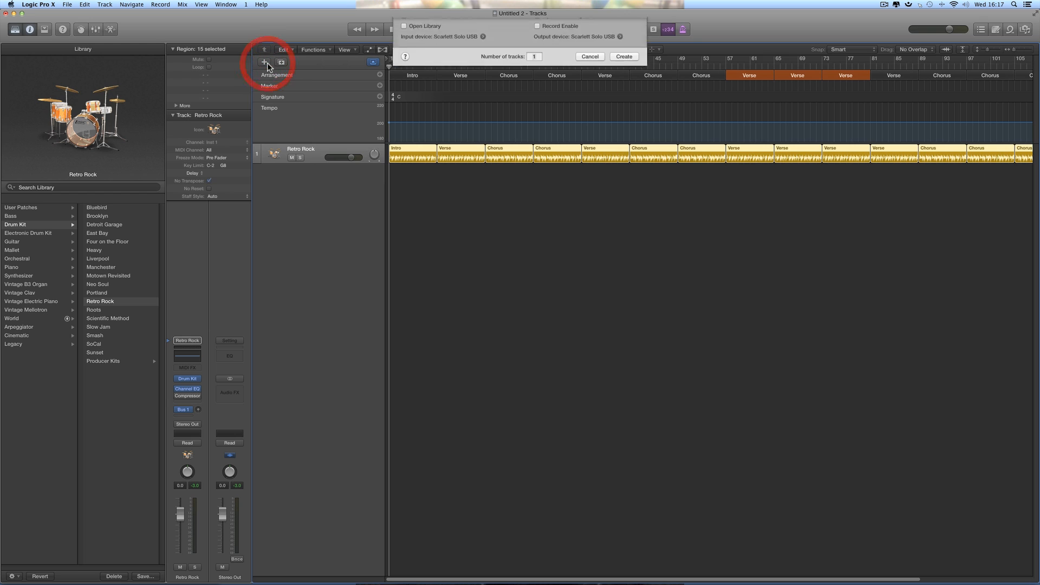
click(531, 52)
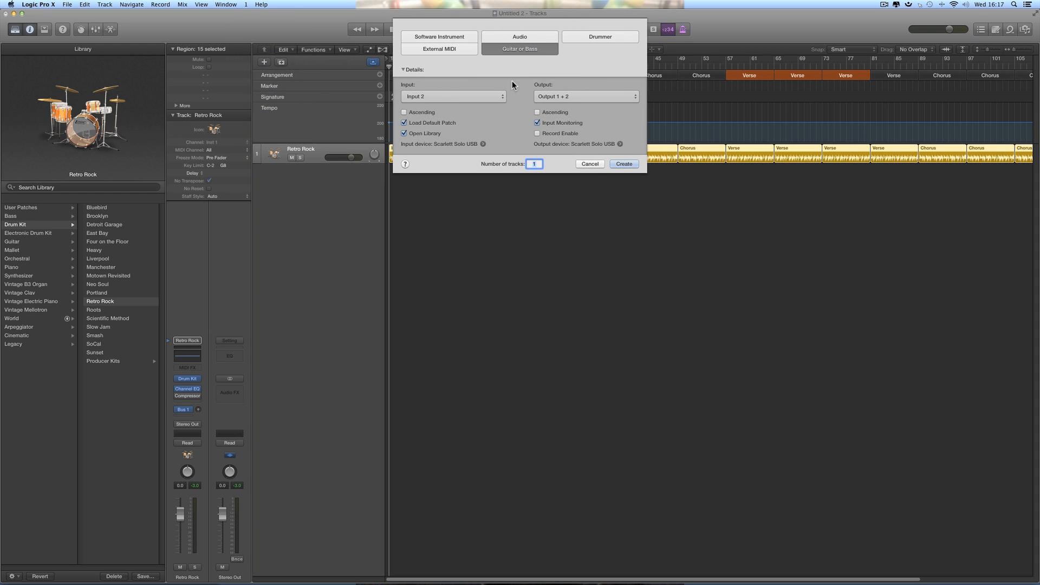
click(427, 96)
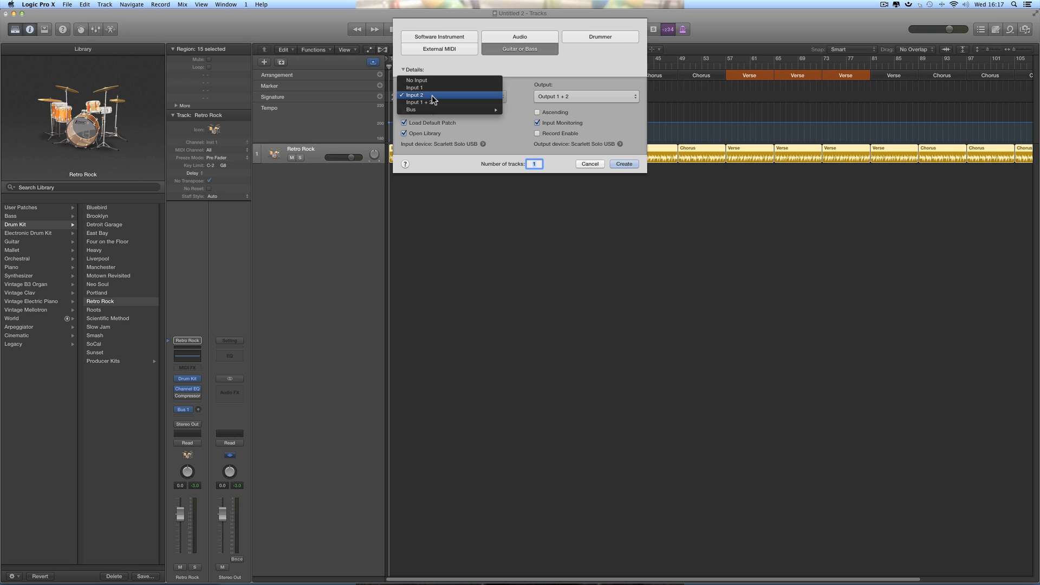
click(433, 96)
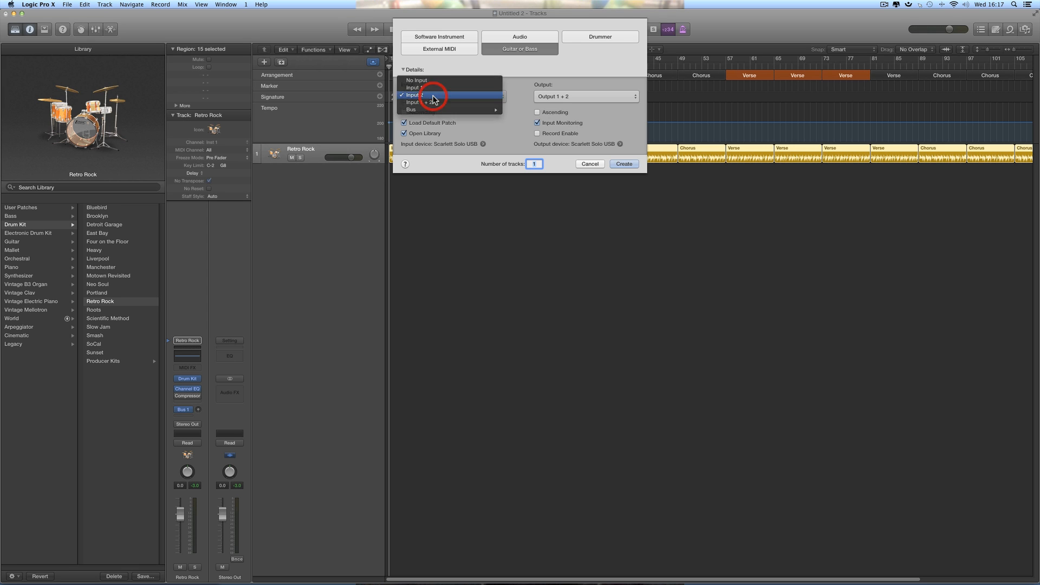
click(622, 164)
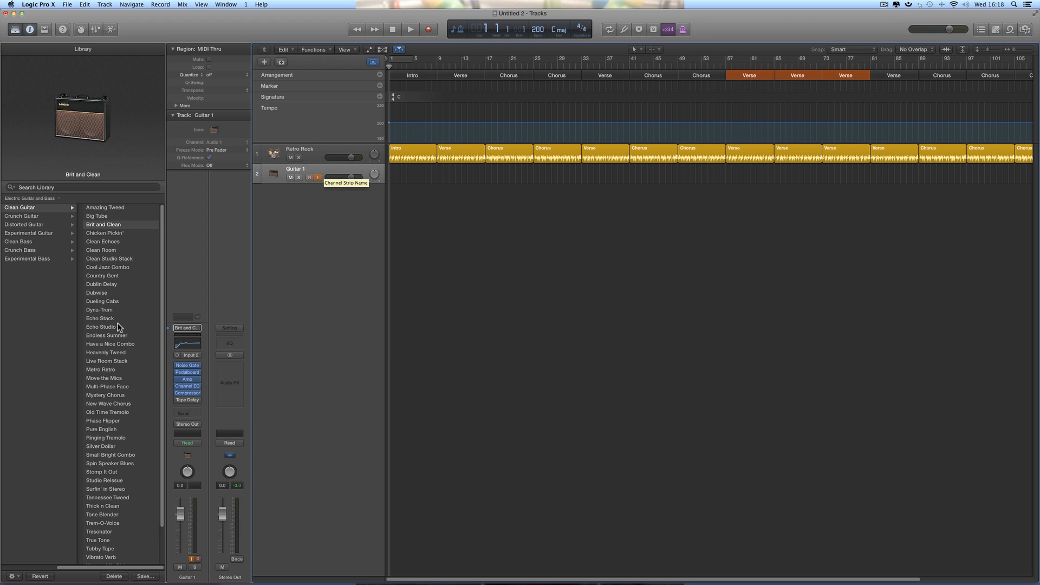
Step: Load the Double Driven patch from Crunch Guitar onto the guitar track and hide the Library
click(33, 216)
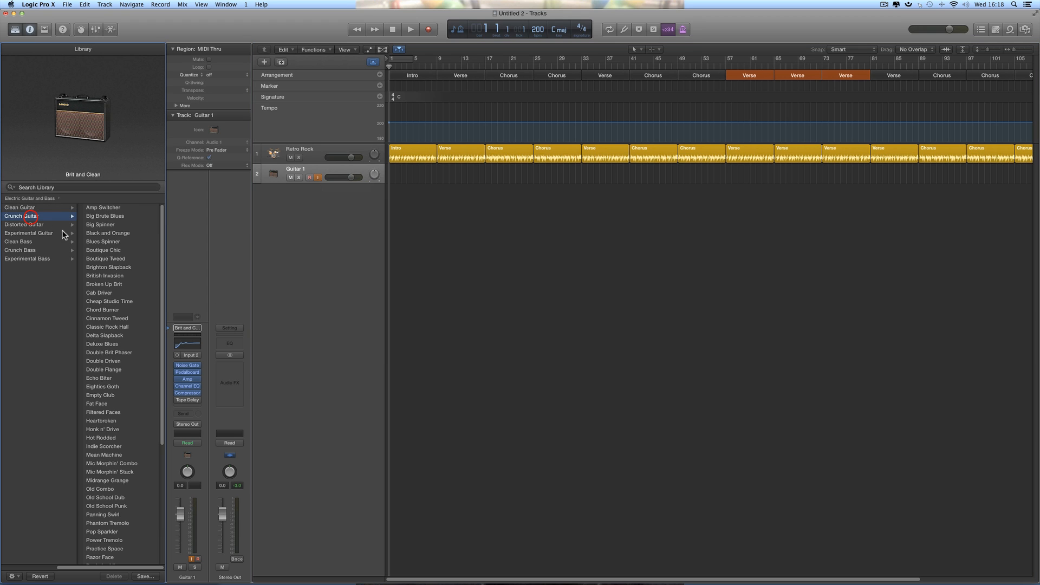
click(107, 360)
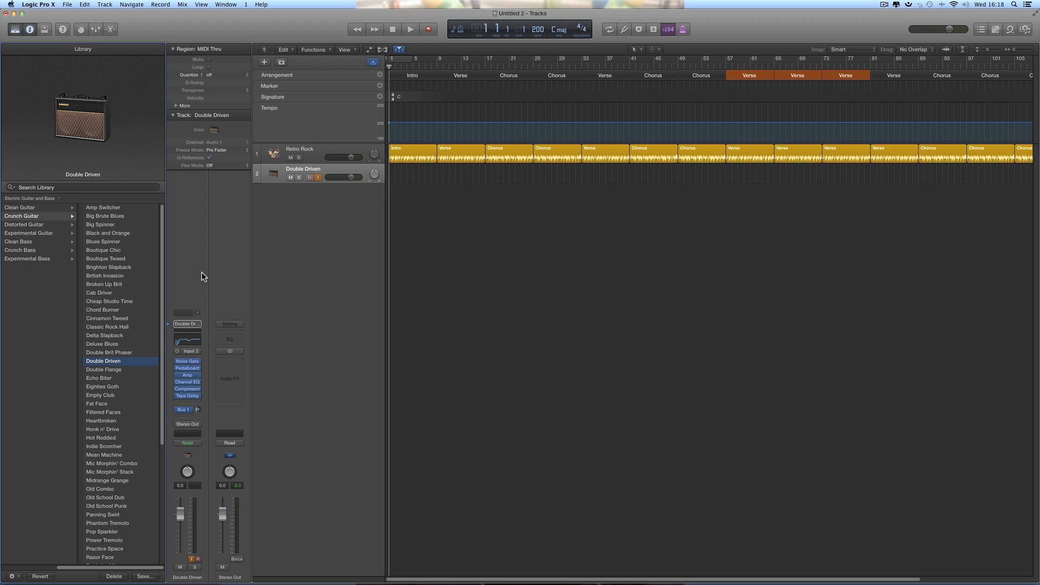
click(15, 29)
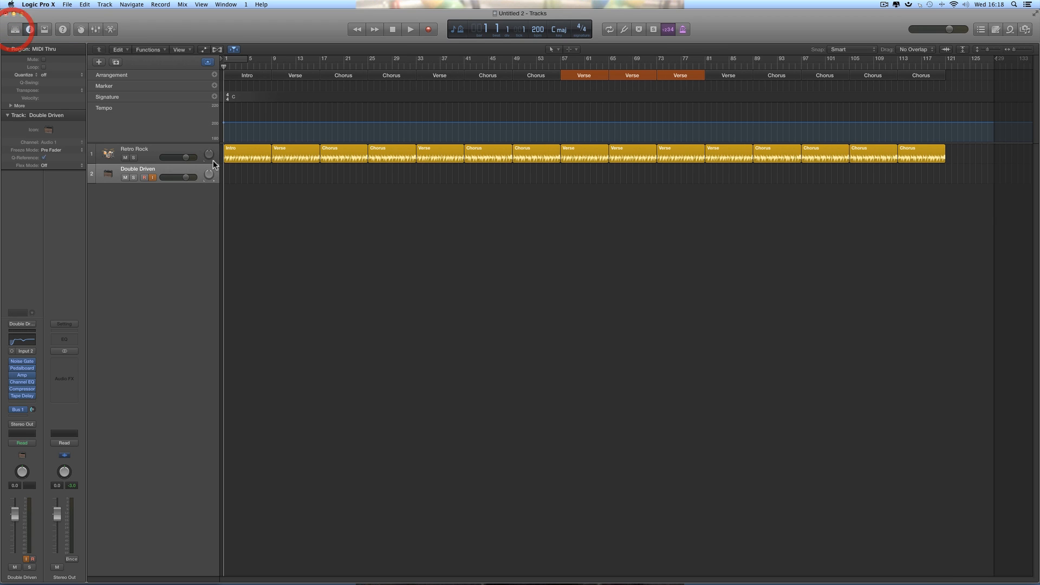
Step: Toggle input monitoring off and on for the Double Driven track and lower its volume to about -4 dB
click(153, 177)
click(153, 178)
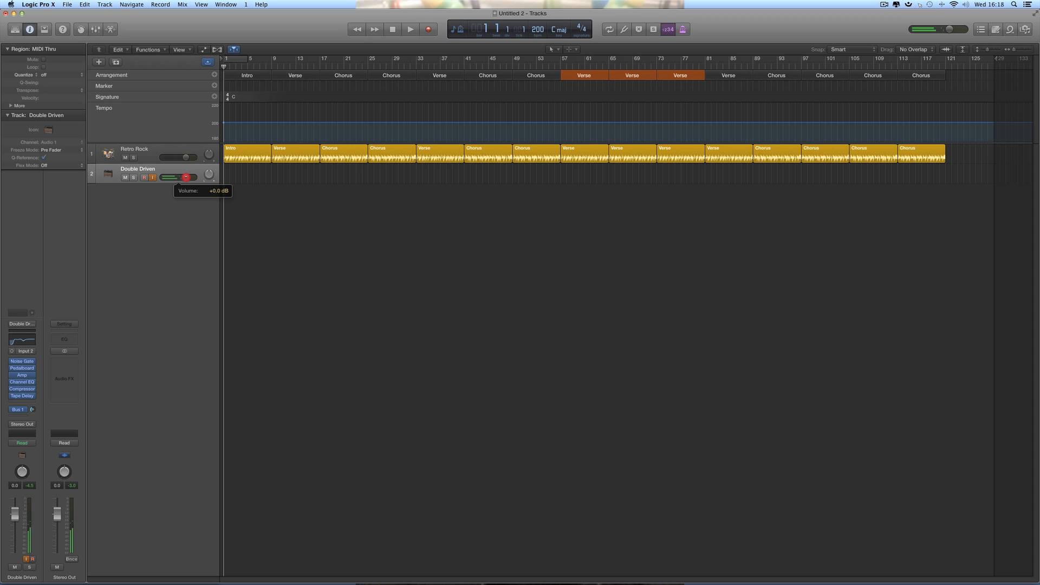
drag(185, 177, 179, 177)
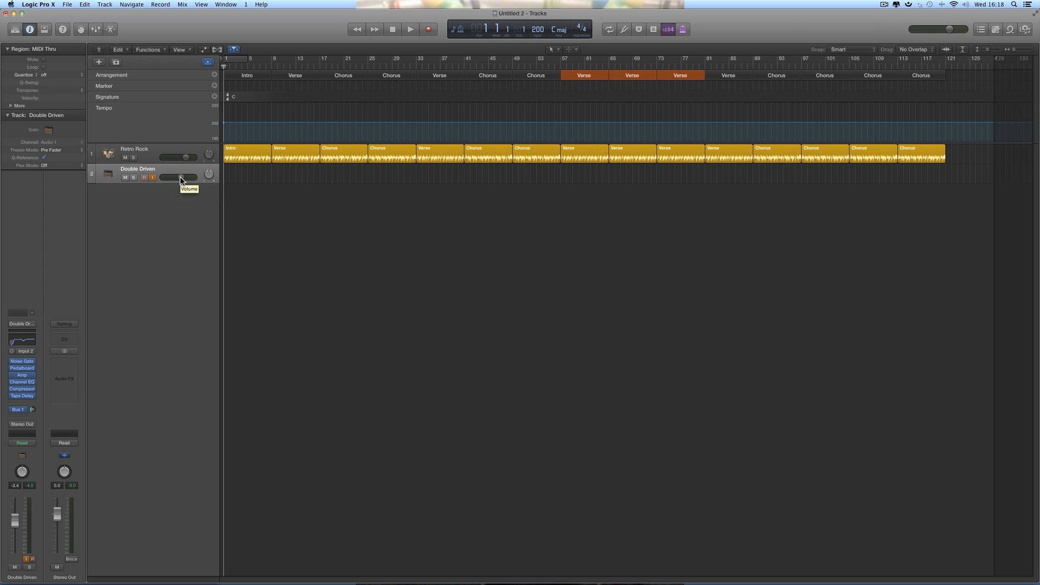
drag(180, 178, 176, 176)
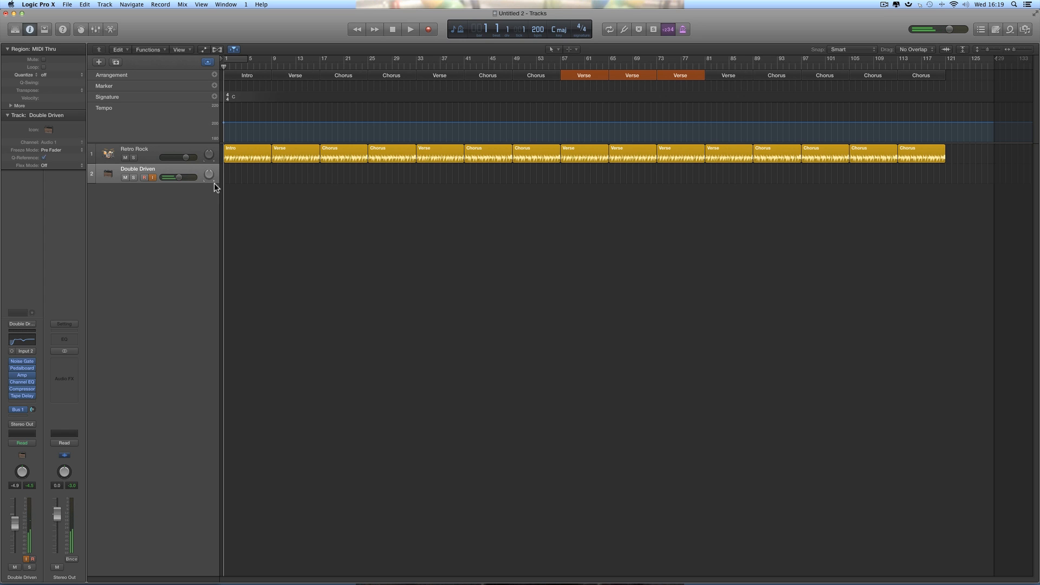
drag(177, 181, 180, 180)
Step: Check the guitar's tuning on Input 2 with the Tuner, and close it
click(624, 31)
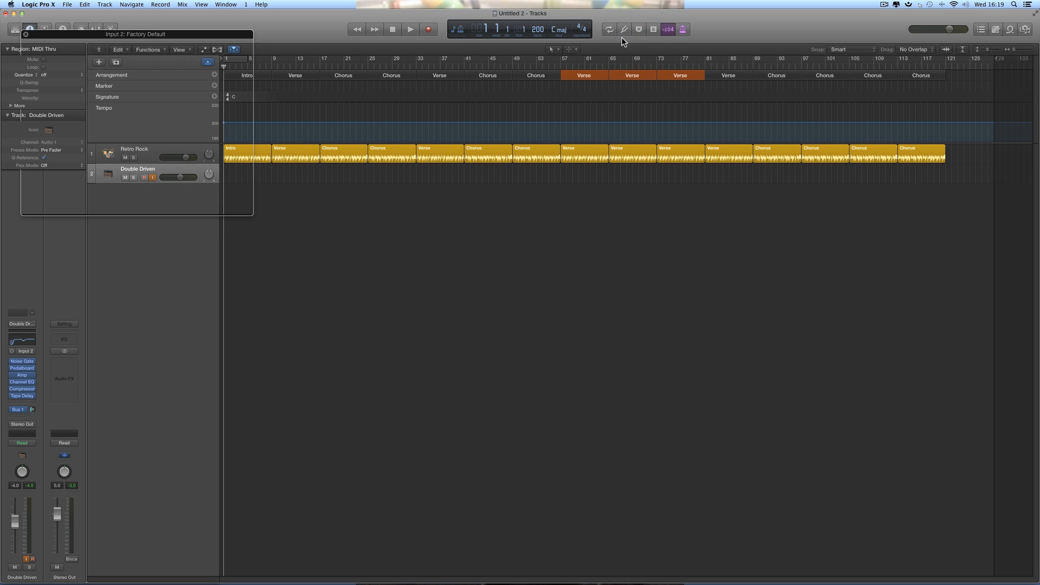
drag(233, 41, 474, 206)
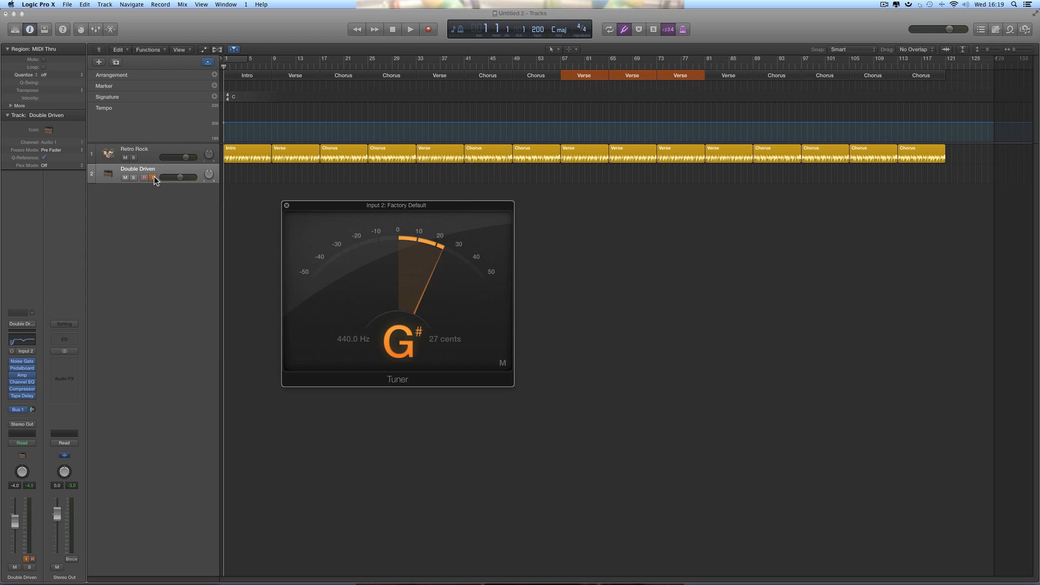
click(154, 177)
drag(347, 204, 345, 202)
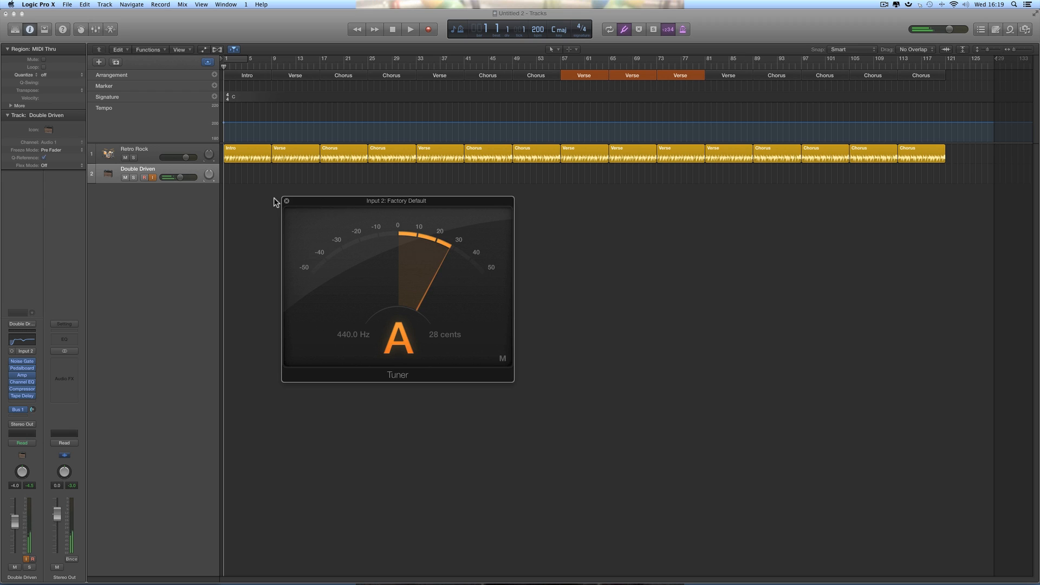
click(287, 202)
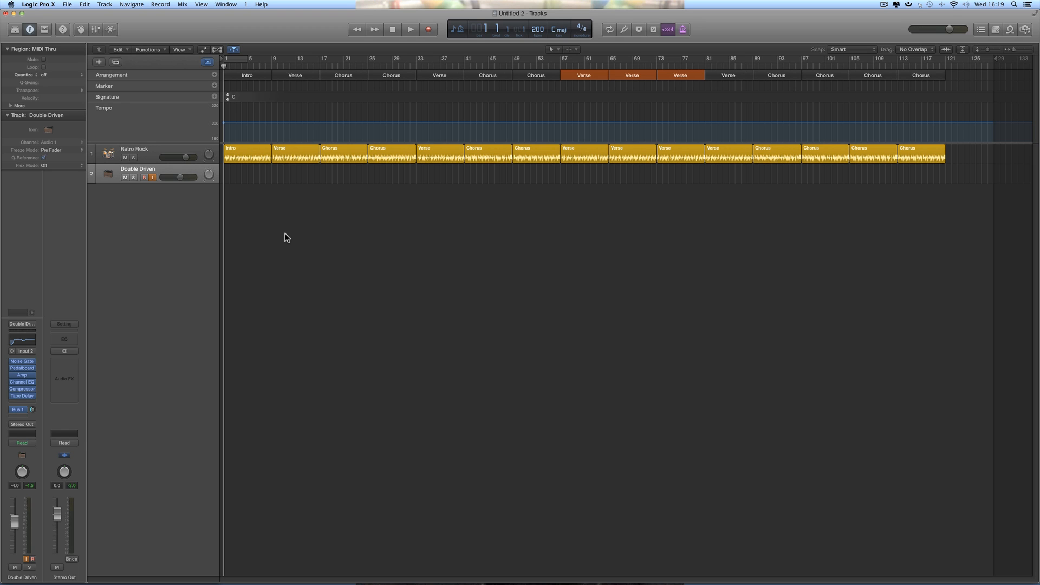
Step: Balance the track volumes with Double Driven at about -4.8 dB and Retro Rock at +4.0 dB
click(154, 178)
drag(180, 178, 196, 157)
click(191, 158)
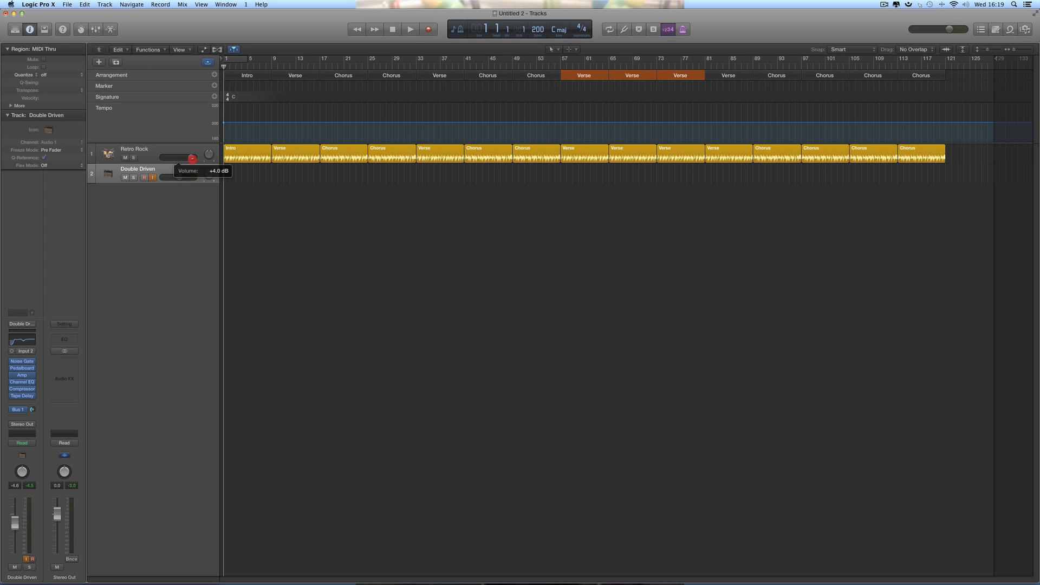
drag(192, 159, 192, 159)
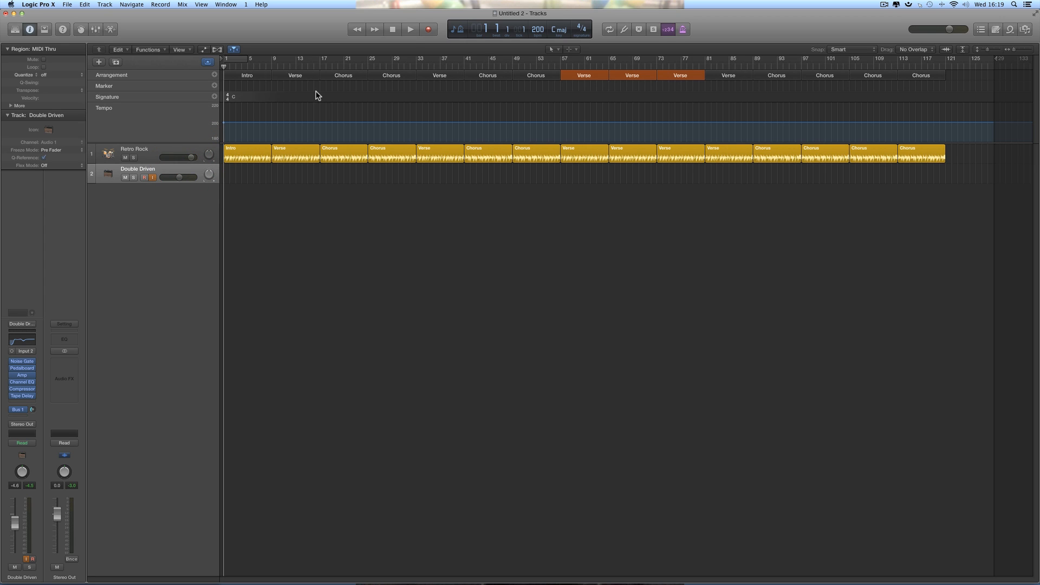
Step: Preview the guitar with the drums from bar 1 and raise the master volume slightly
click(407, 31)
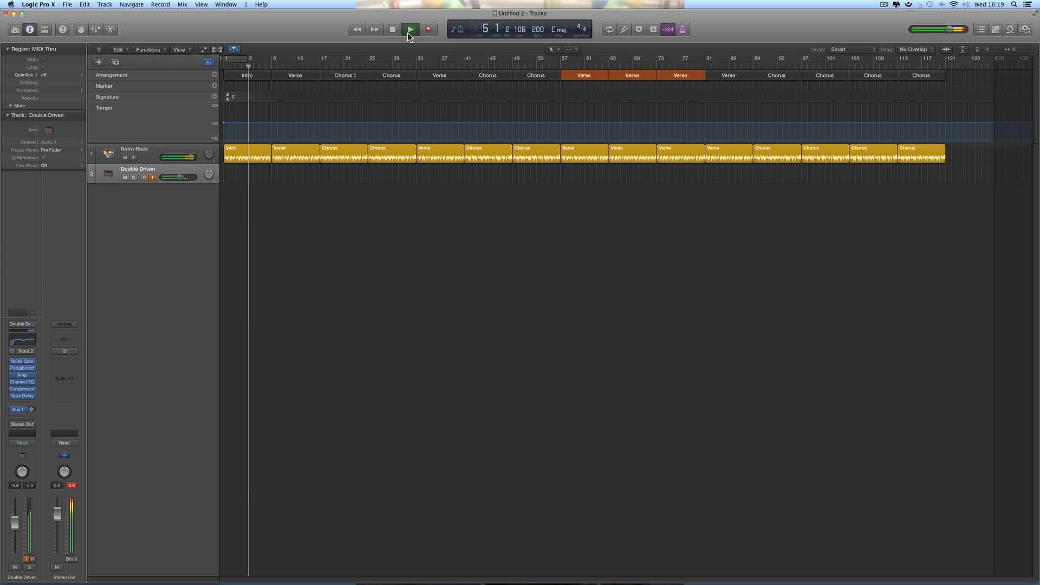
click(407, 31)
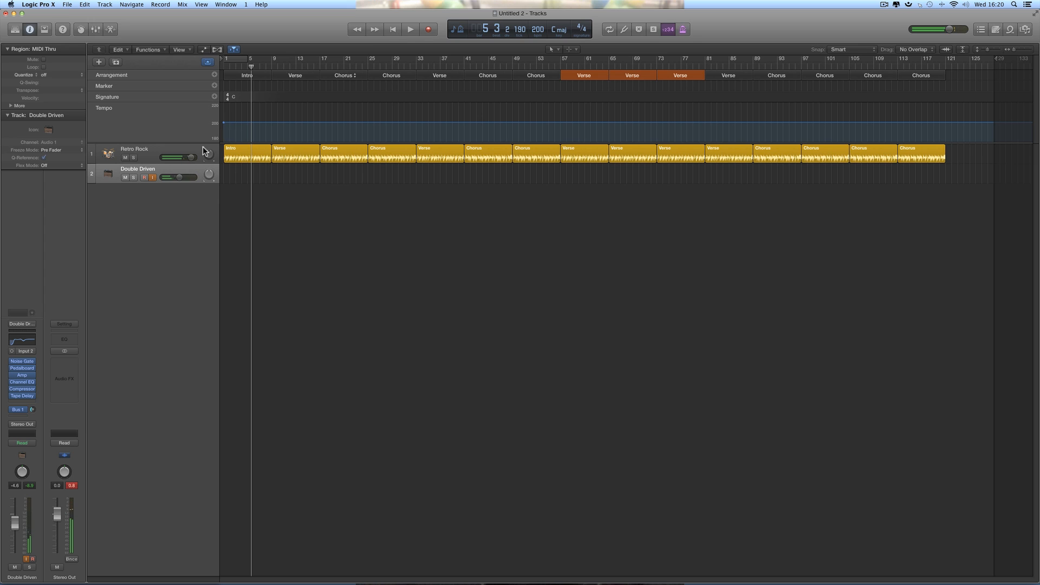
click(179, 178)
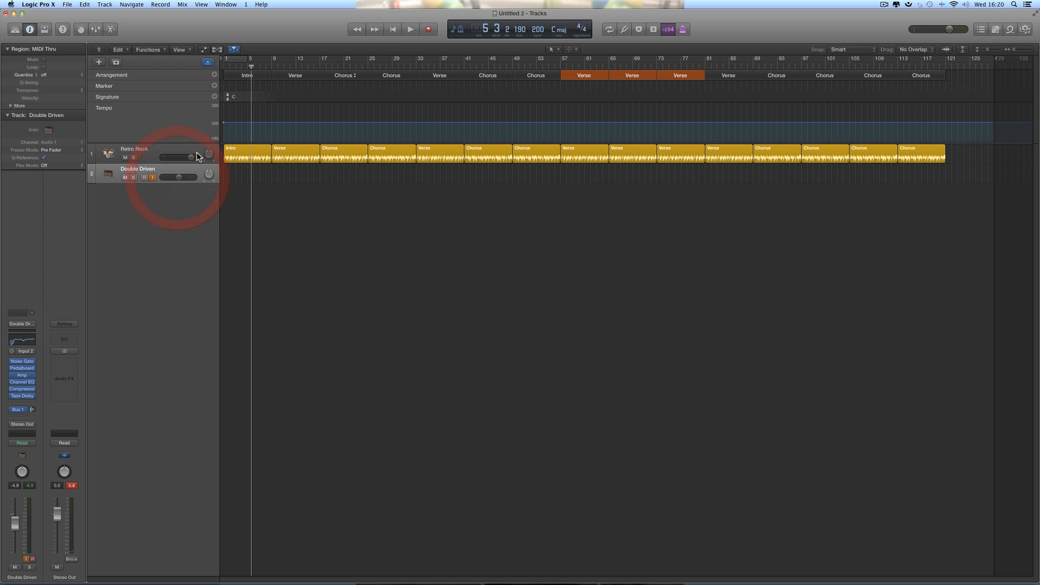
click(950, 29)
drag(951, 33, 950, 30)
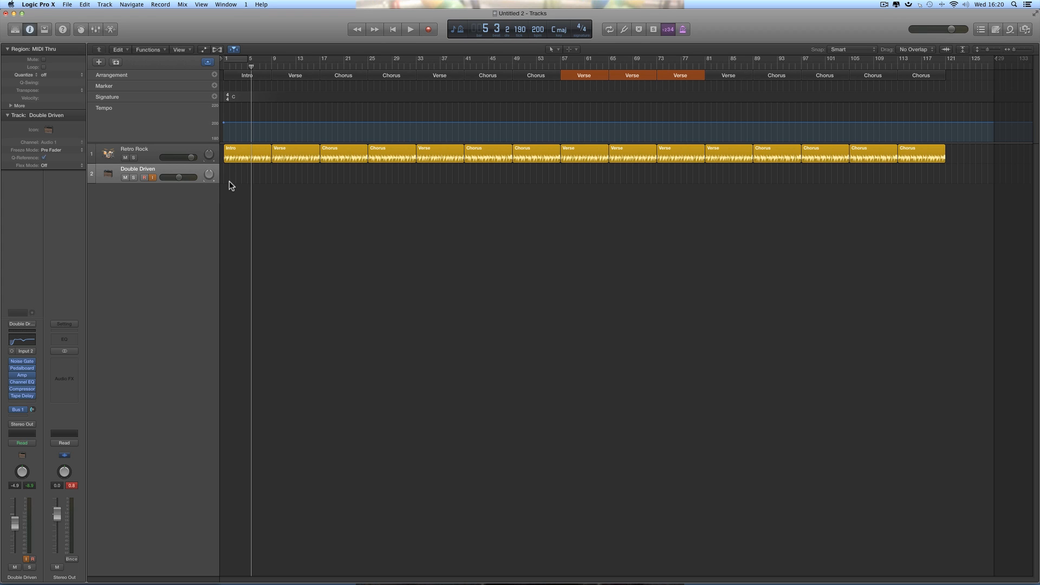
Step: Set the recording count-in to 2 bars and record the Double Driven guitar from bar 1 to about bar 34
click(394, 30)
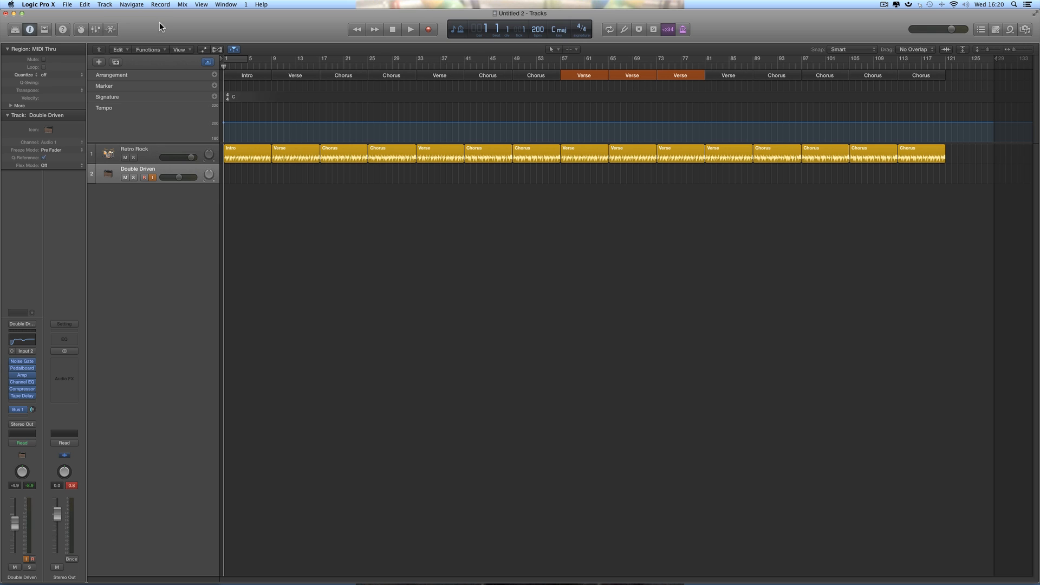
click(159, 6)
mouse_move(161, 17)
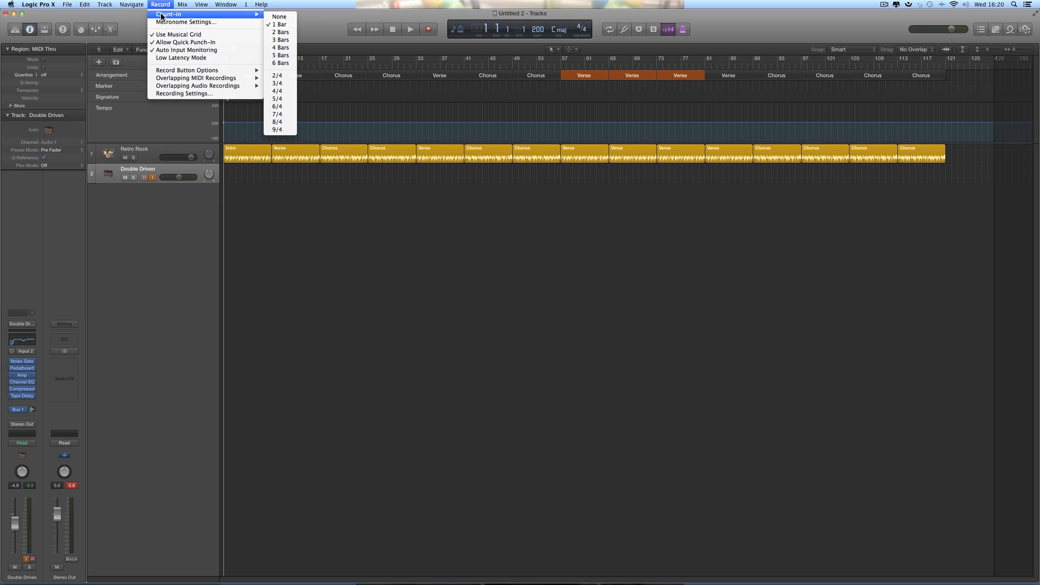
click(285, 32)
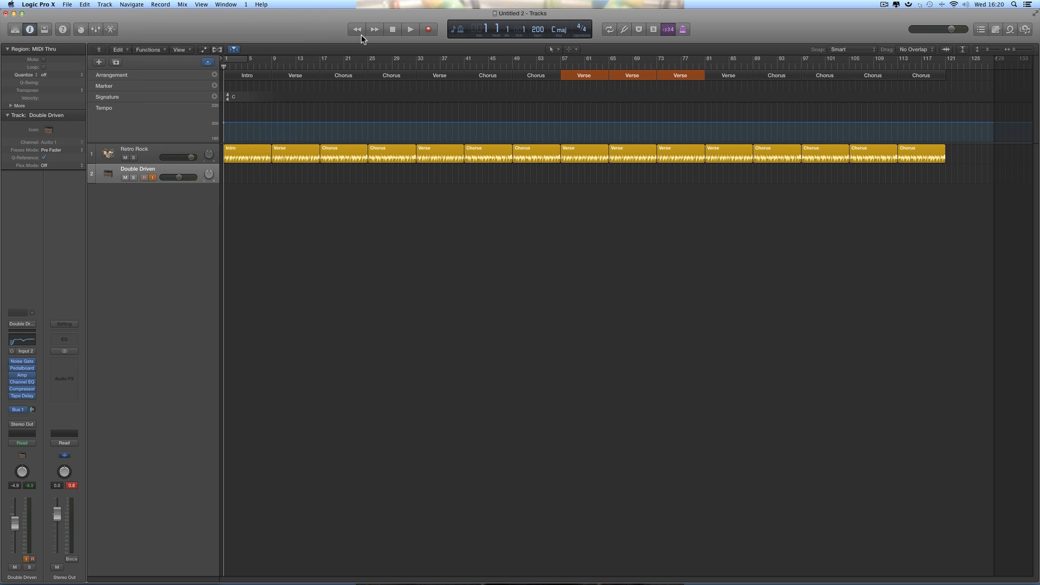
click(428, 30)
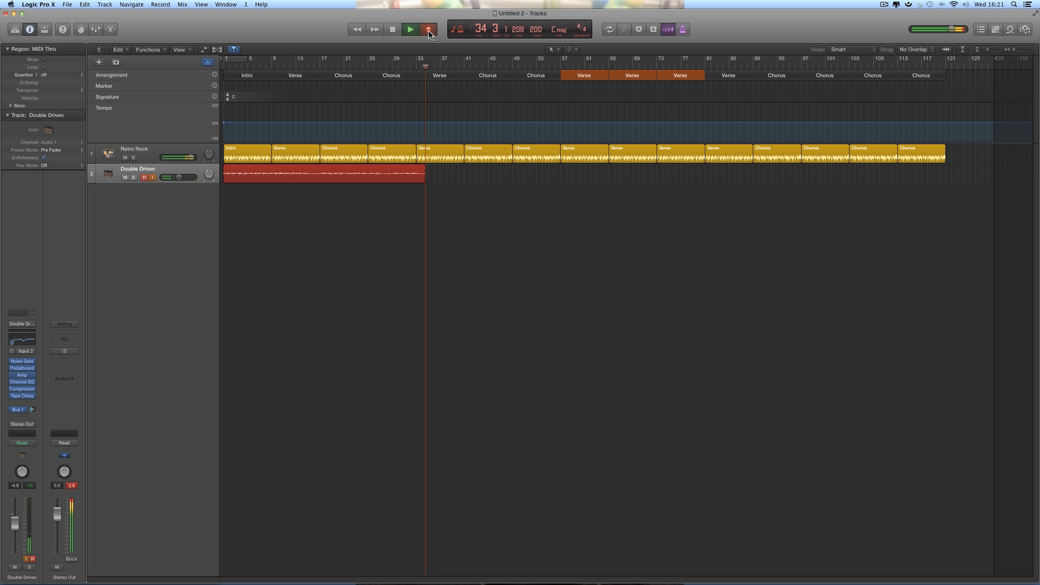
key(space)
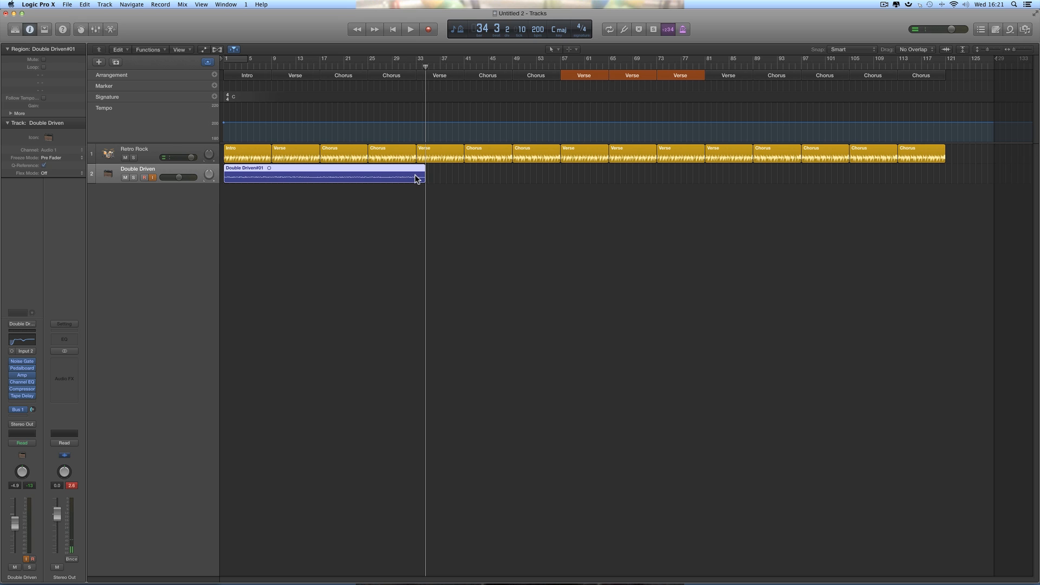
Step: Set snapping to Beat with regions snapping to absolute value, and trim the end of the recorded guitar region to bar 33
drag(424, 65, 468, 65)
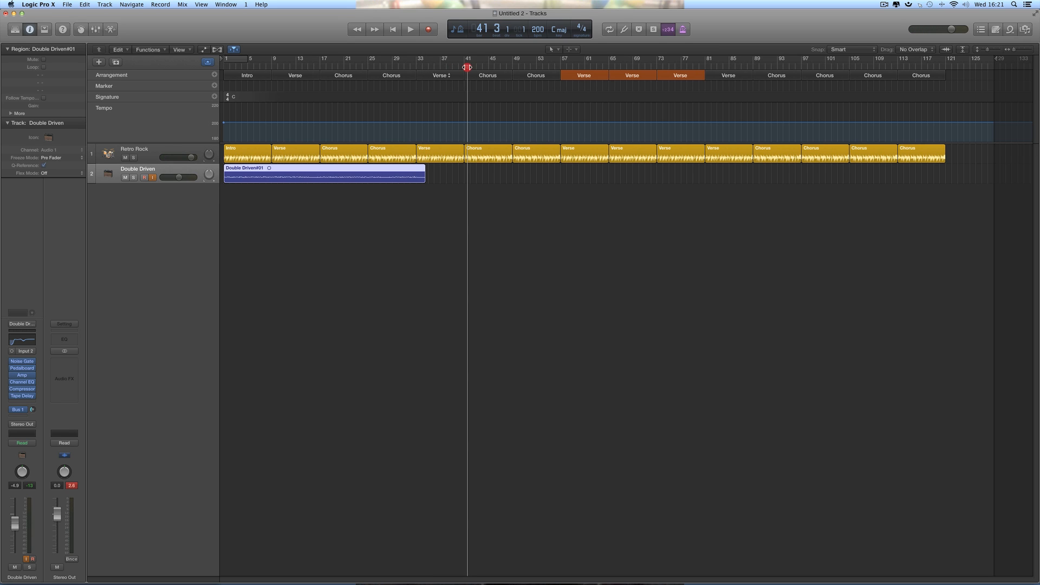
click(1030, 50)
click(1030, 51)
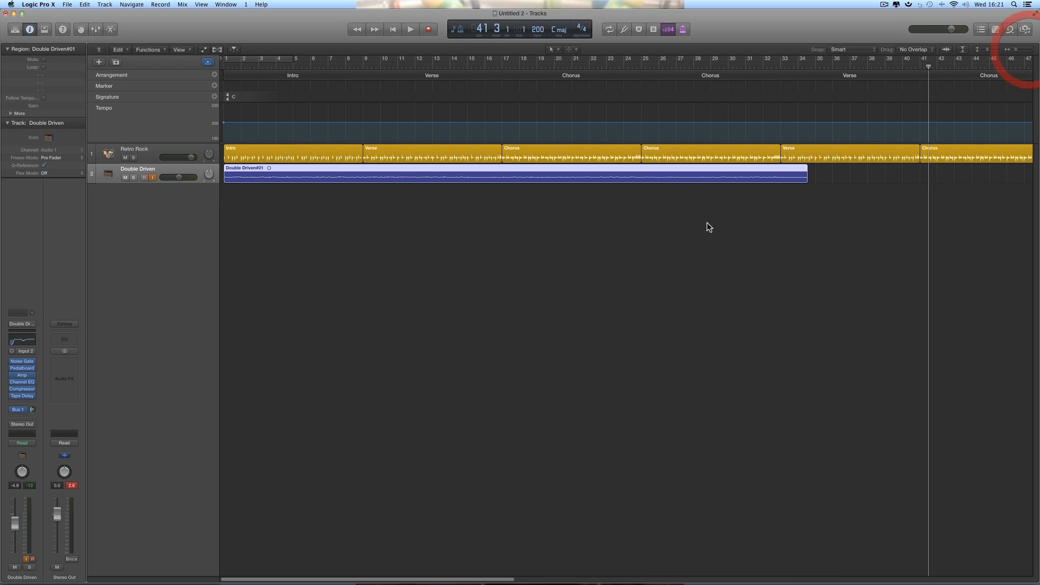
scroll(707, 222, right, 5)
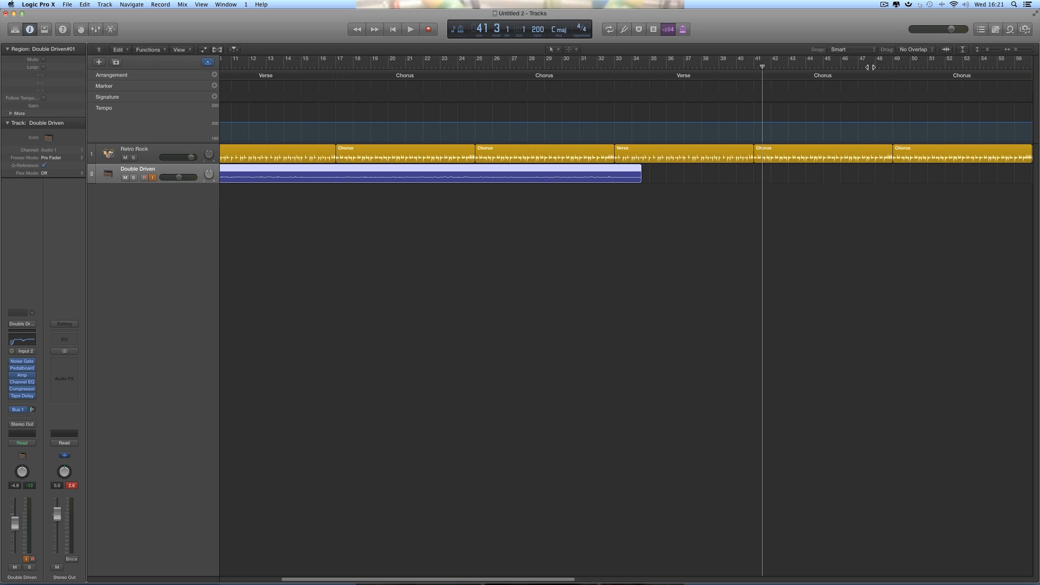
click(853, 51)
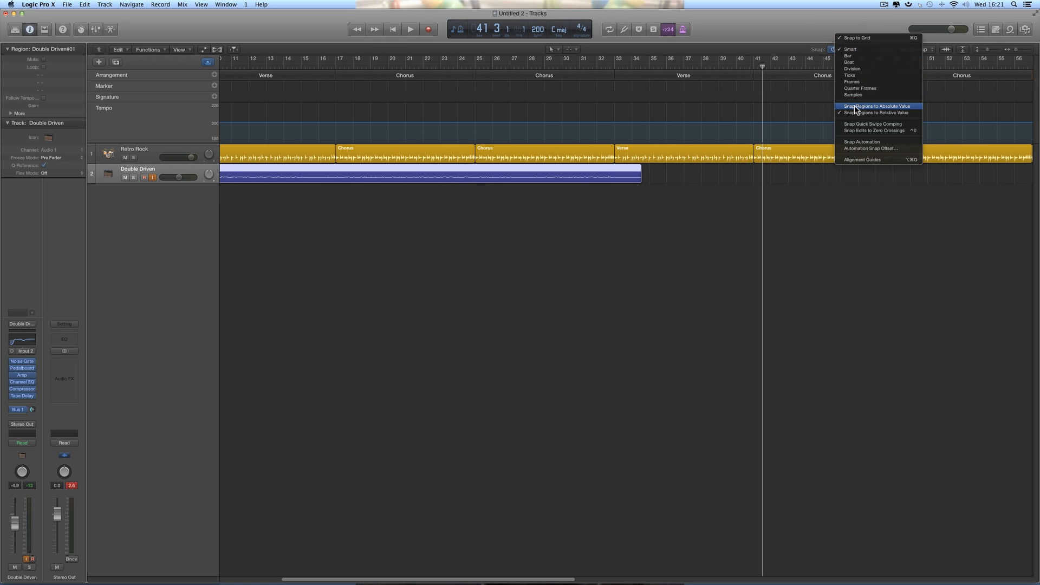
click(891, 108)
click(861, 51)
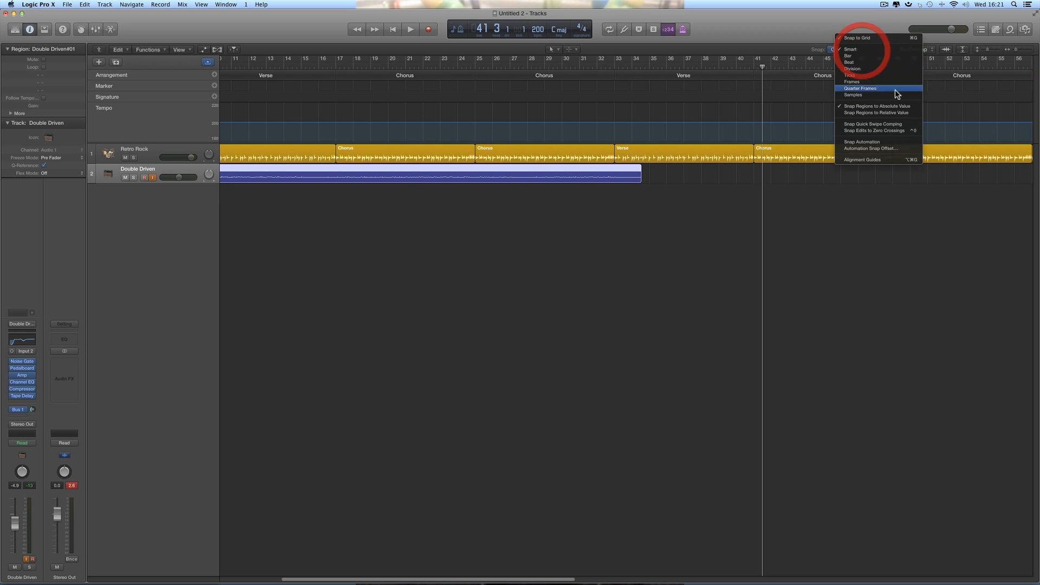
click(849, 62)
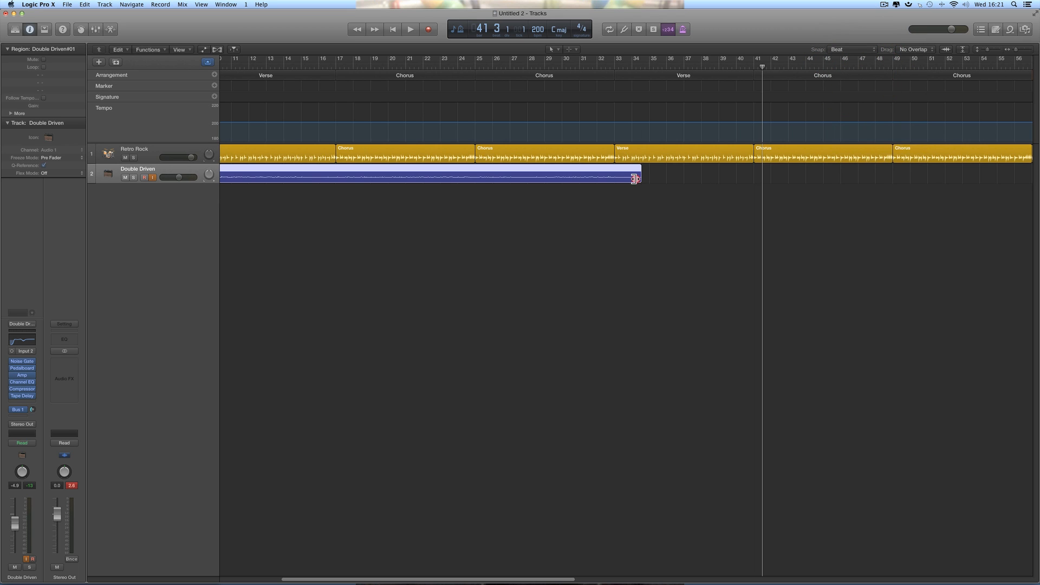
mouse_move(634, 178)
mouse_down()
mouse_move(649, 181)
mouse_move(614, 182)
mouse_up()
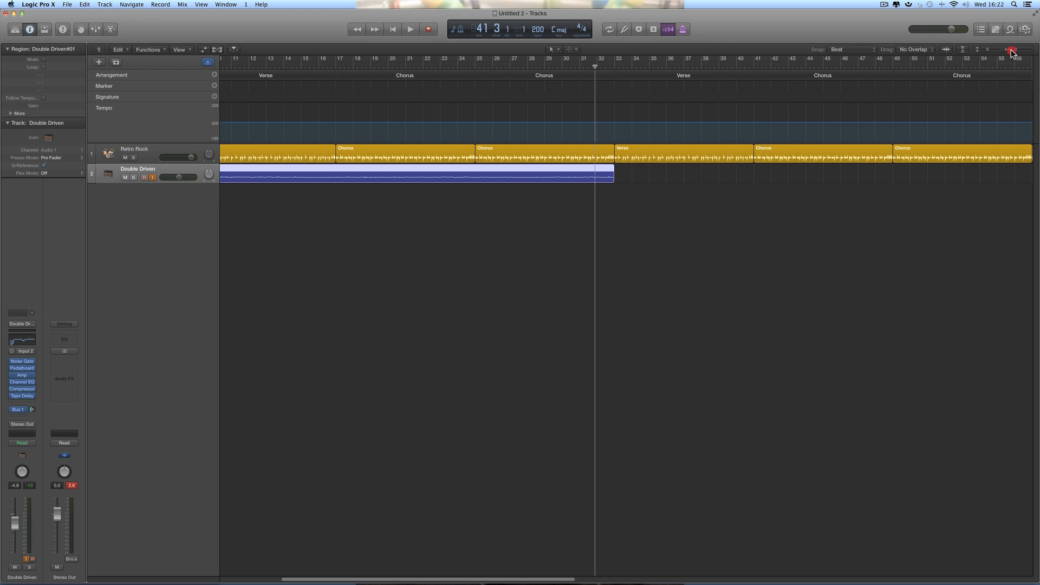
Step: Duplicate the Double Driven track with its settings to make a second guitar track
drag(1013, 49, 1011, 51)
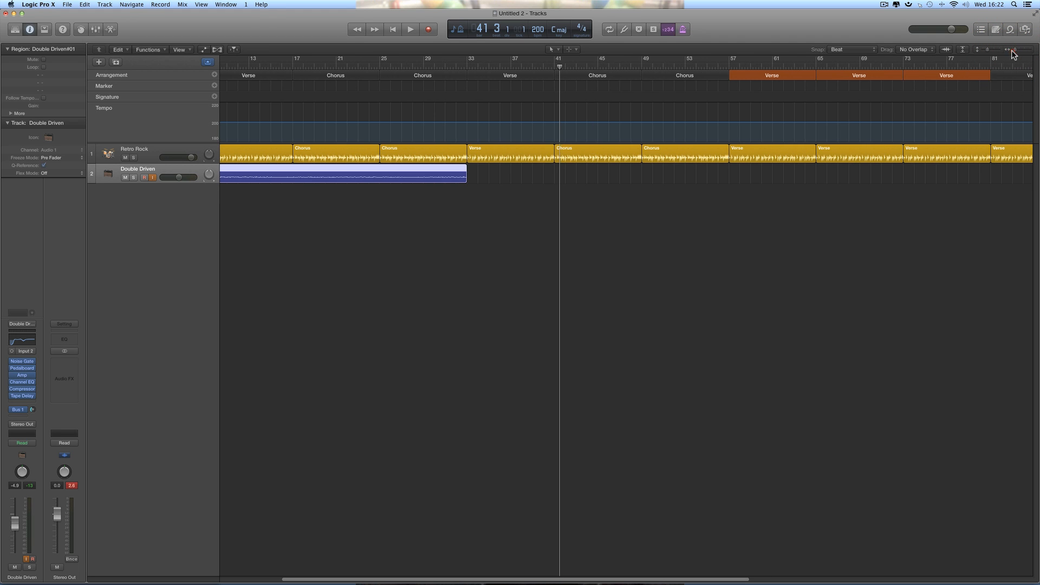
scroll(327, 242, left, 5)
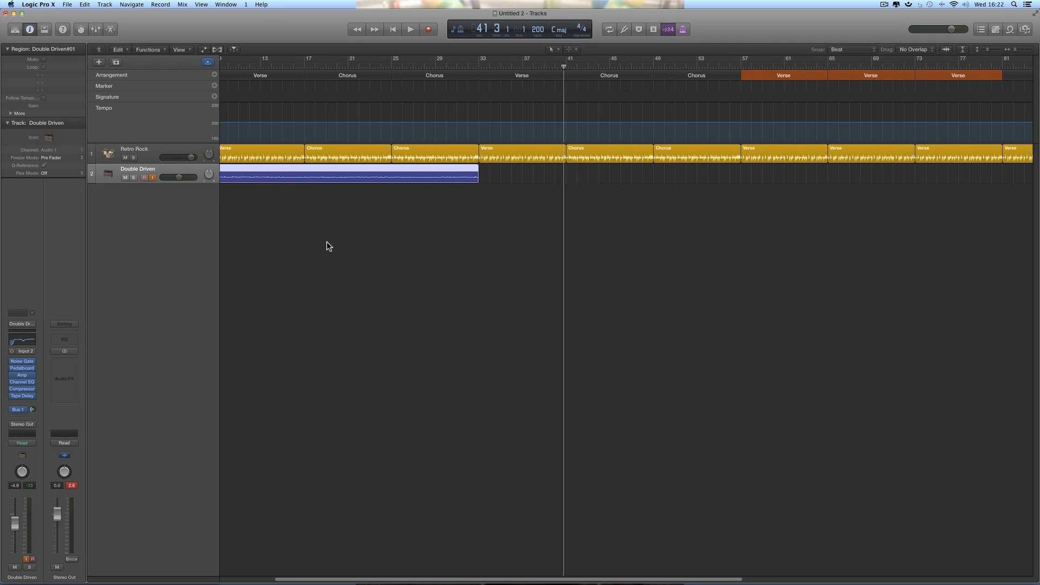
click(162, 170)
click(162, 171)
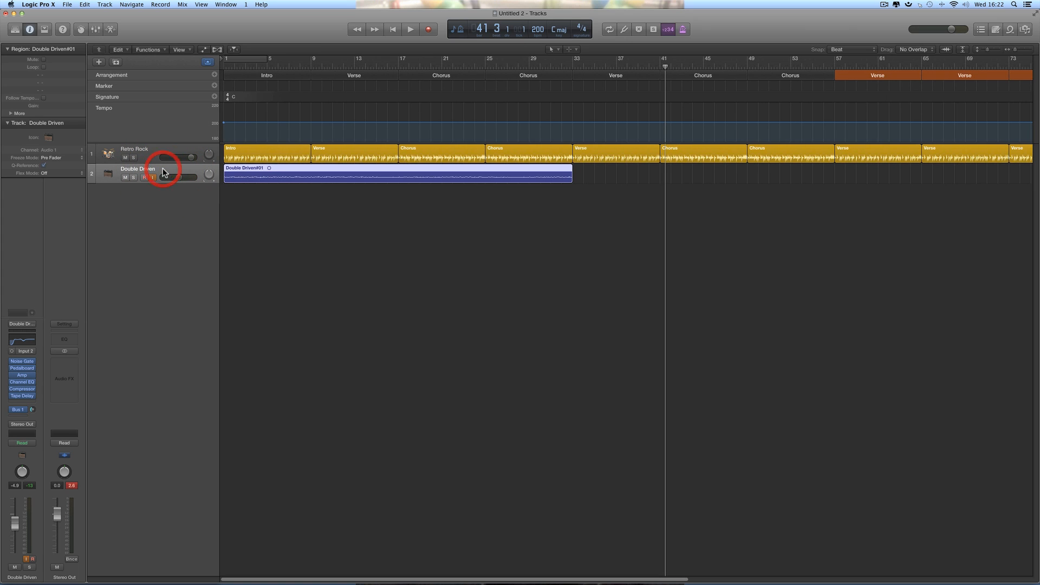
click(163, 171)
click(116, 62)
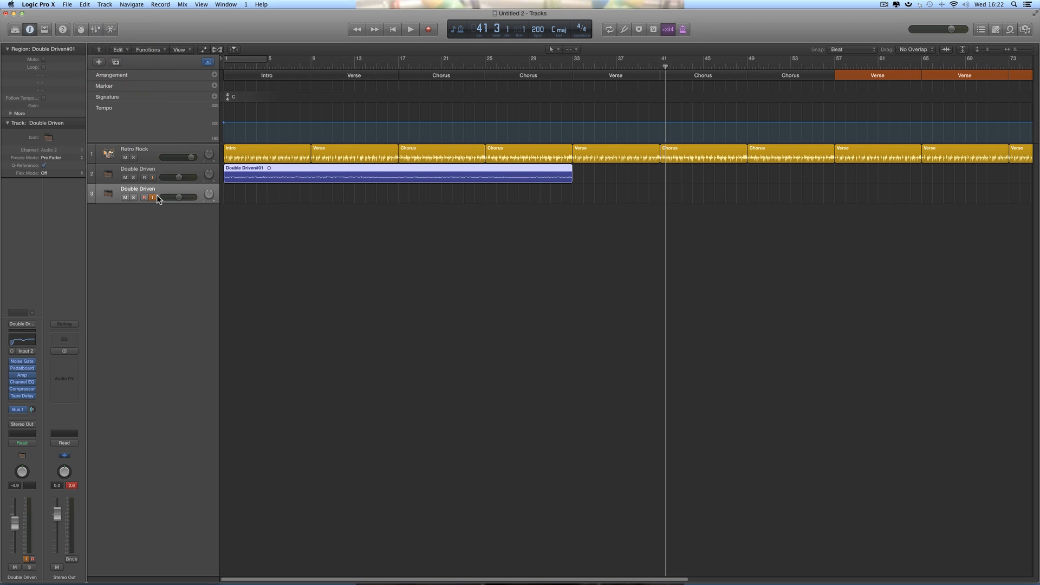
Step: Record a second guitar take from bar 1 on the duplicated track and trim its region to end at bar 33
click(394, 30)
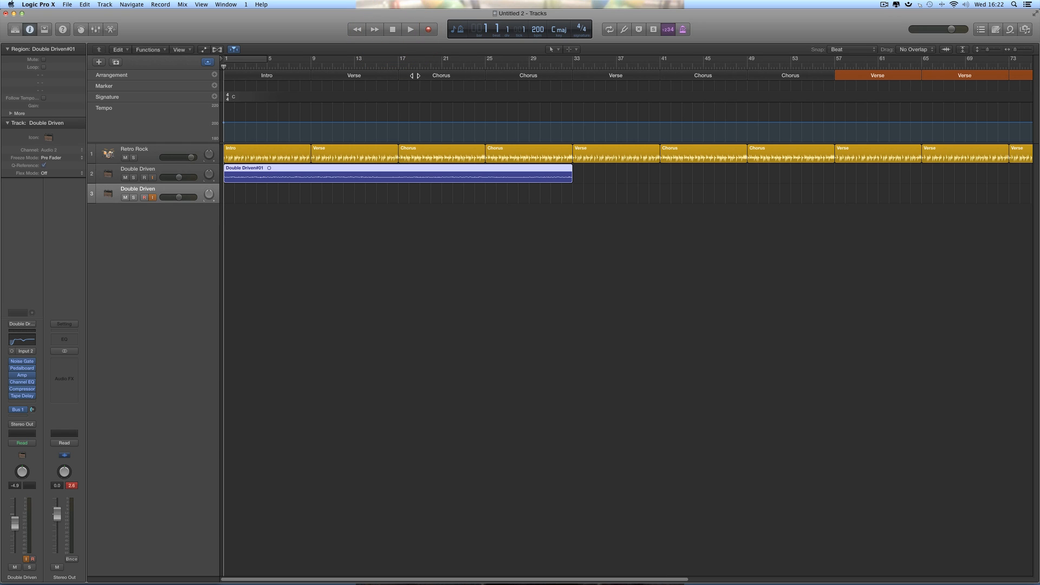
click(429, 30)
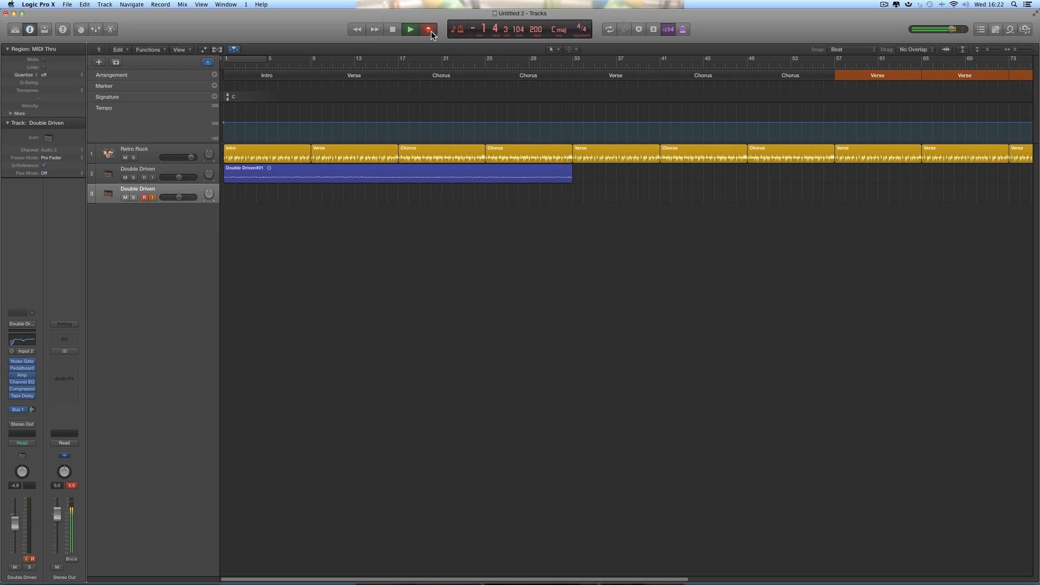
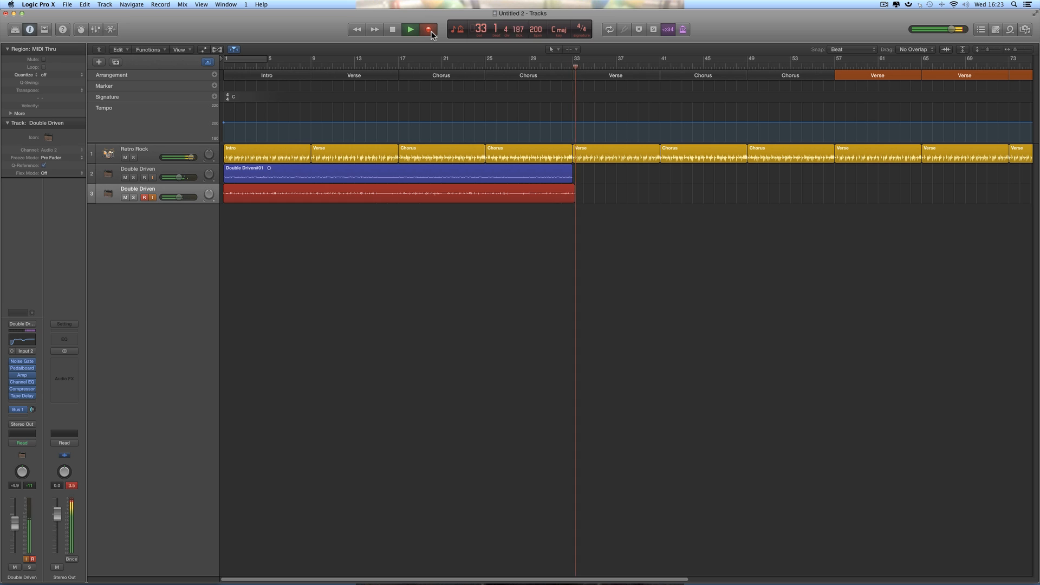
key(space)
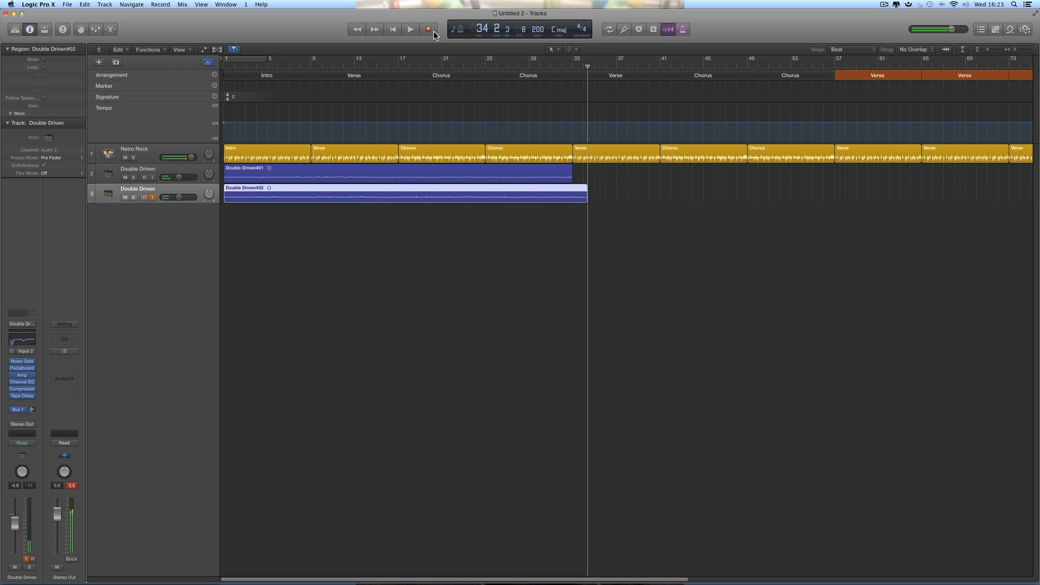
drag(585, 200, 570, 200)
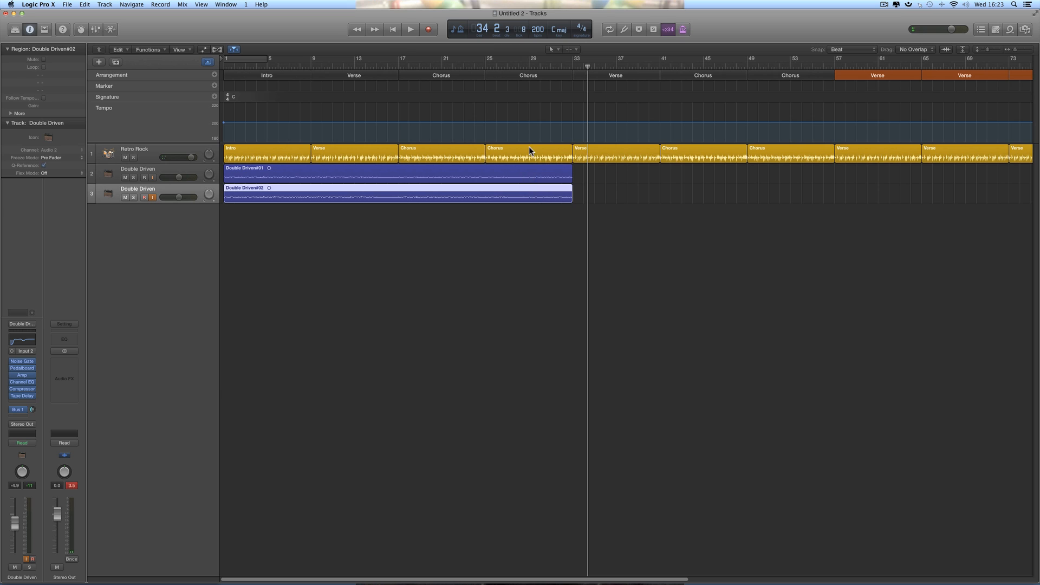
Step: Lower the drum and both guitar track volumes, with the second guitar at -7.0 dB, and play the mix from bar 1 to about bar 33
click(392, 30)
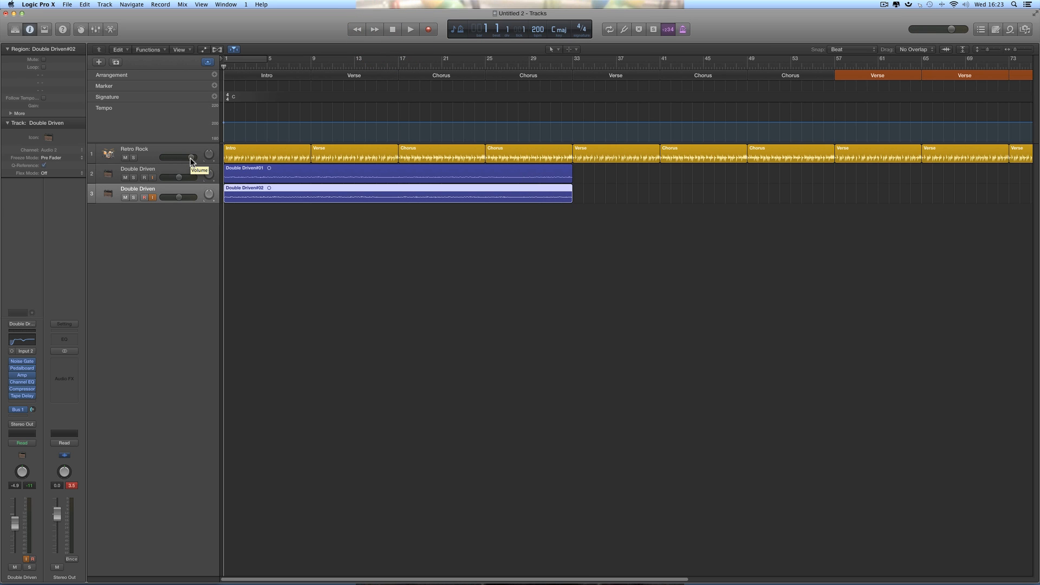
drag(190, 158, 184, 181)
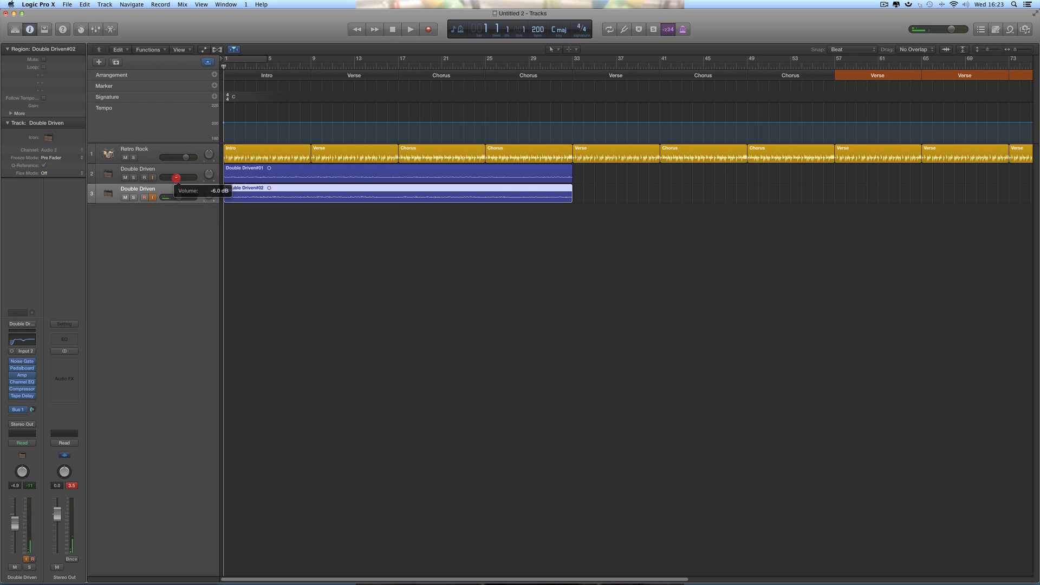
click(179, 197)
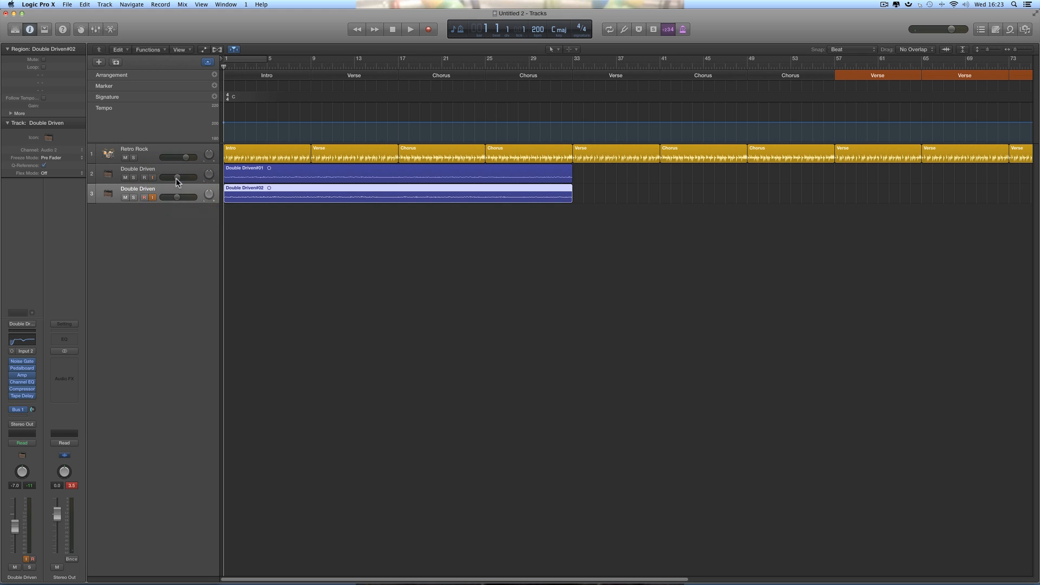
click(175, 179)
click(411, 29)
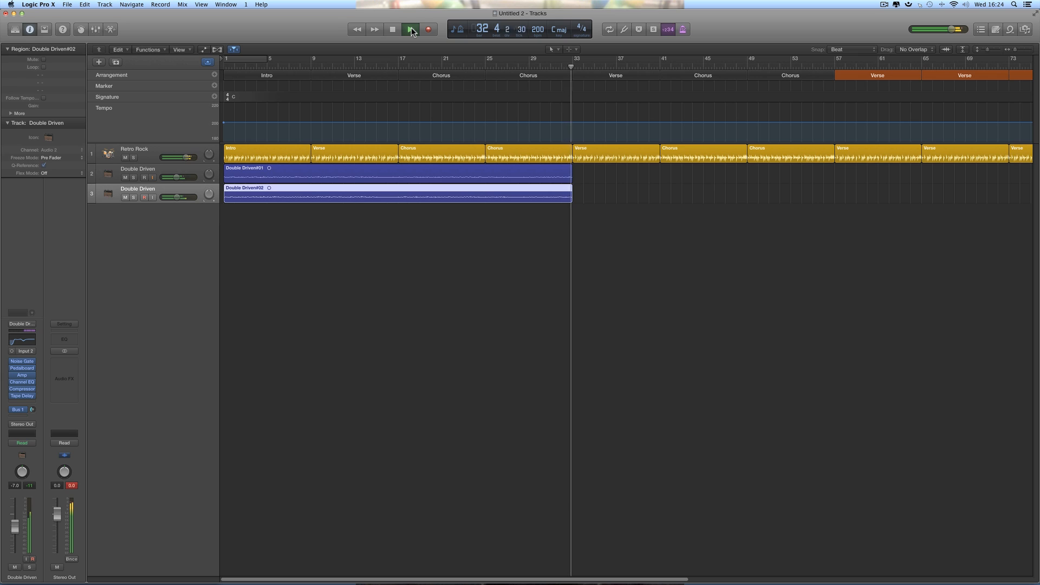
click(411, 29)
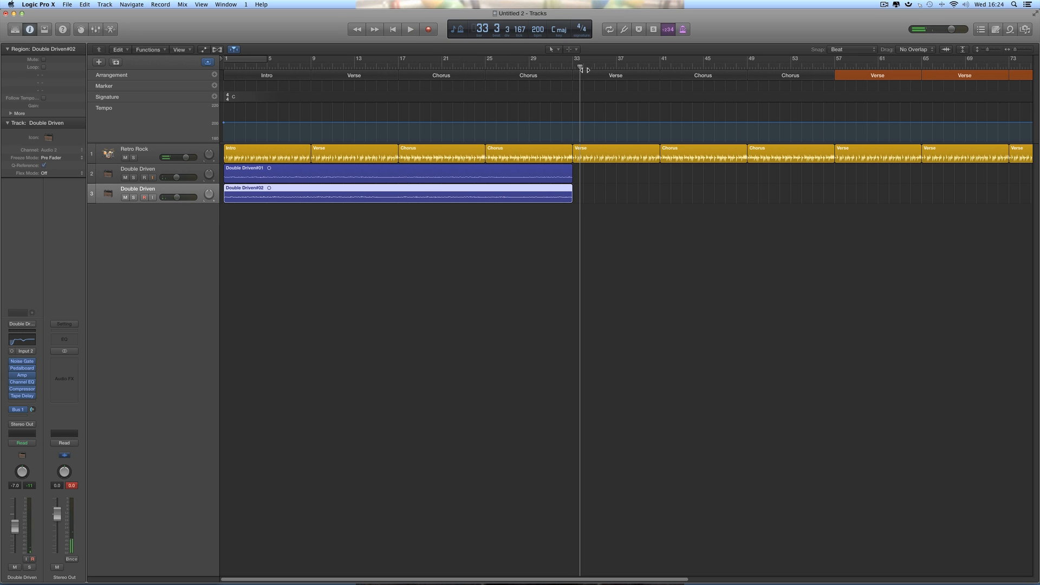
Step: Split both guitar regions at bars 9 and 17 with the Scissors Tool, and return to the Pointer Tool
drag(584, 69, 742, 86)
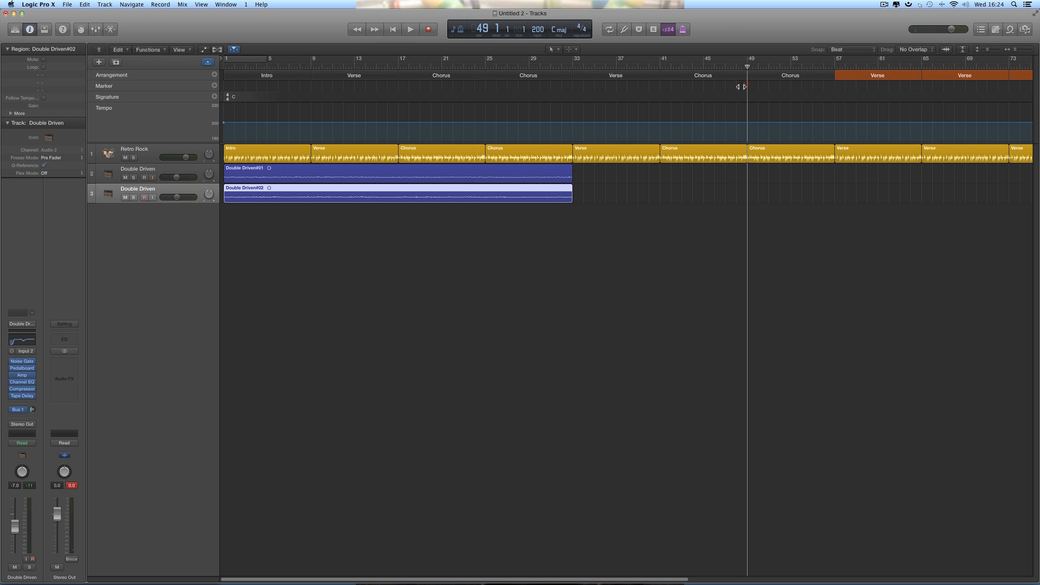
click(552, 50)
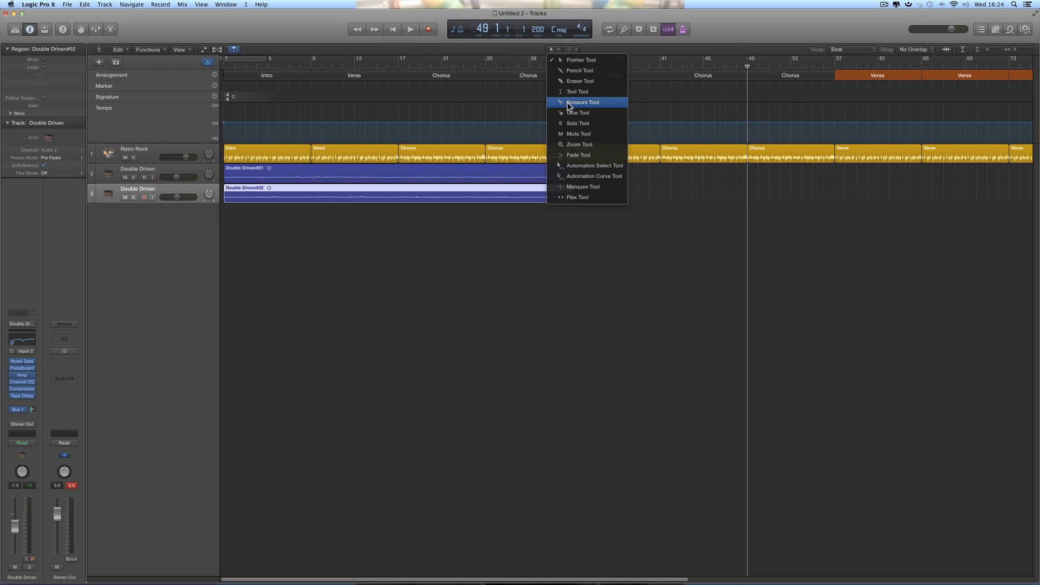
click(566, 103)
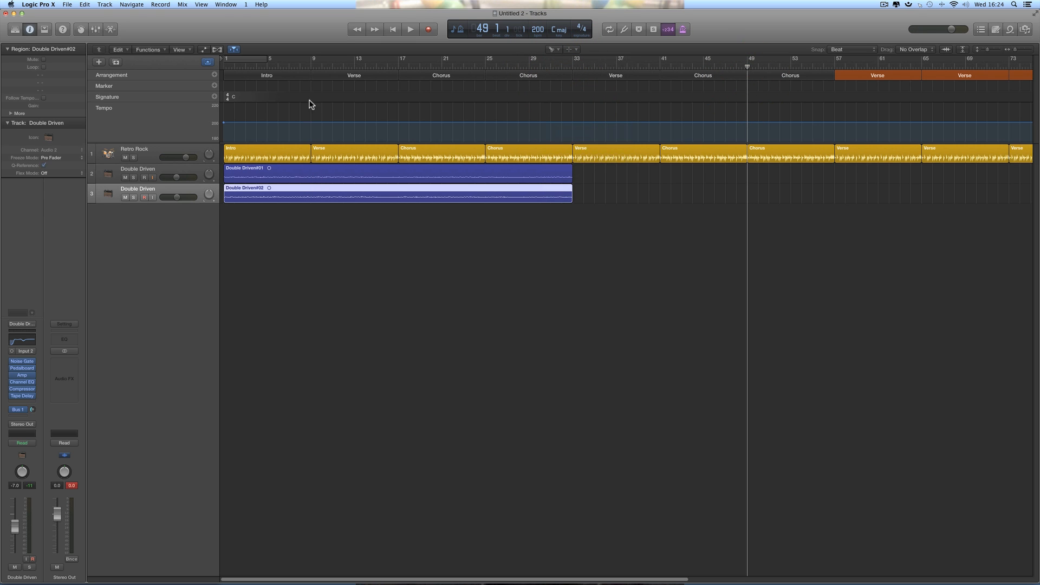
click(312, 173)
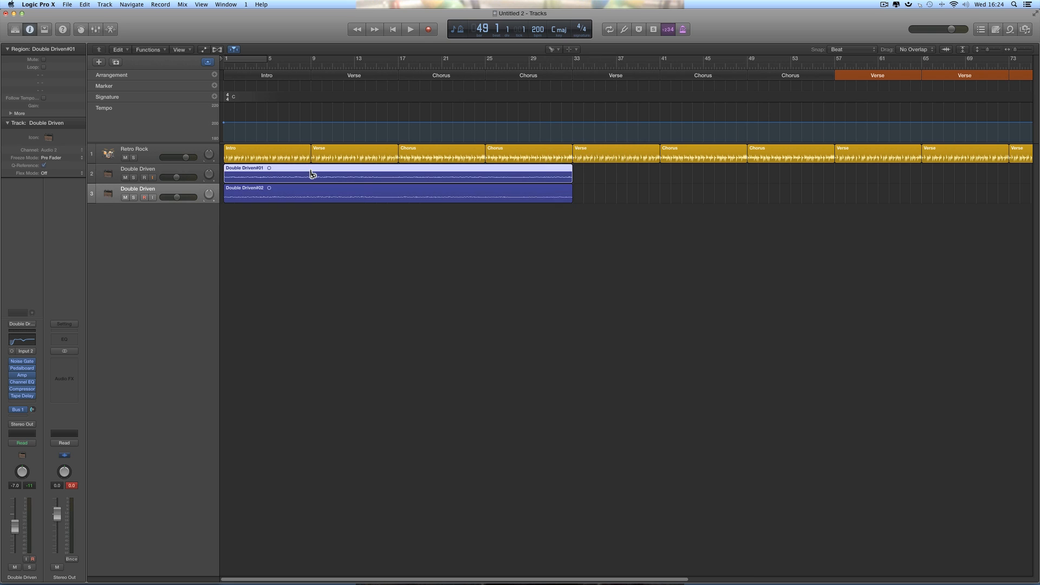
click(310, 188)
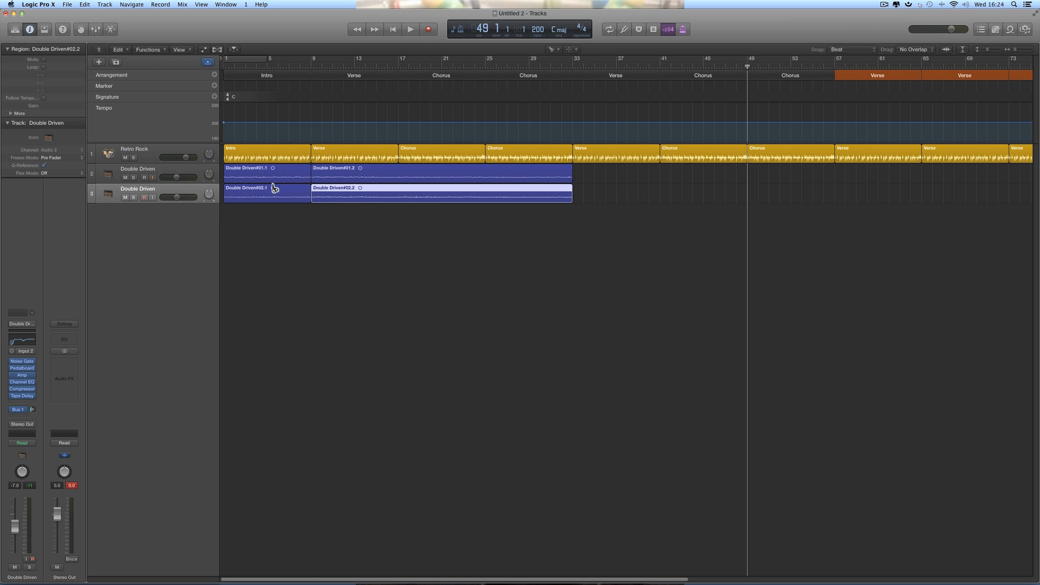
click(399, 173)
click(399, 190)
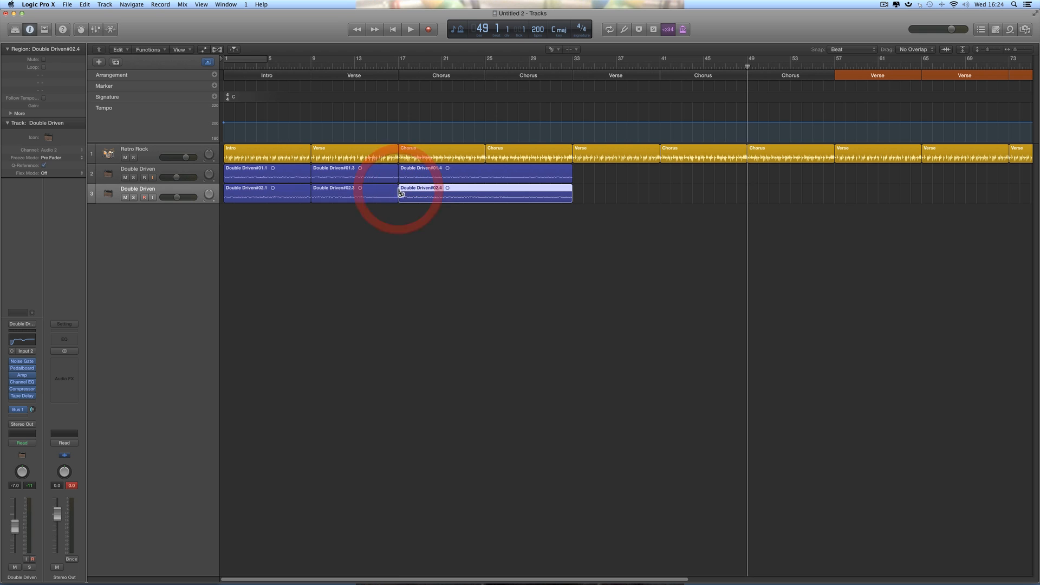
click(552, 48)
click(554, 56)
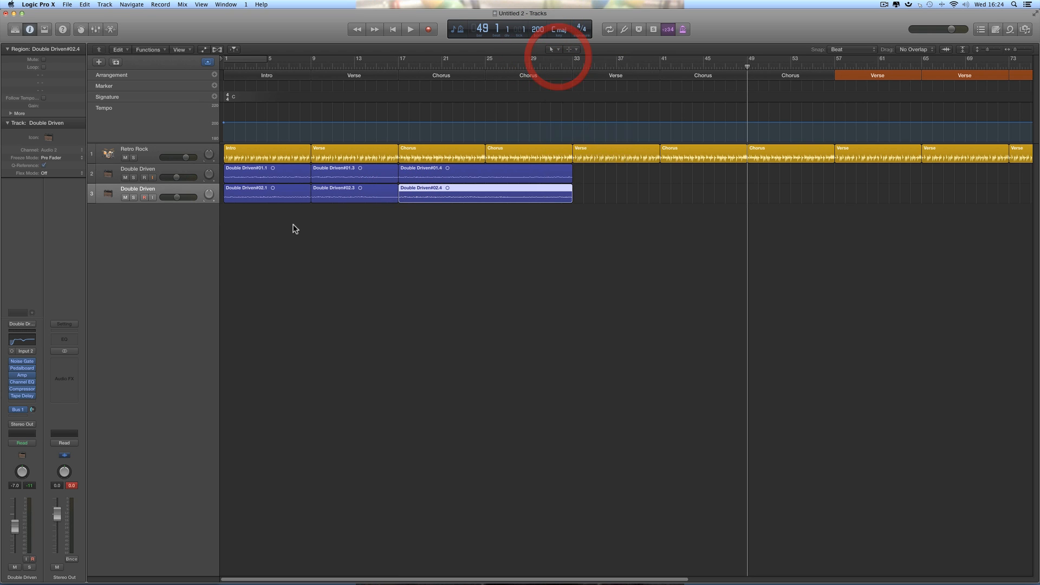
Step: Copy both guitars' verse regions from bar 9 to bar 33 and their chorus regions from bar 17 to bar 41
click(288, 182)
drag(287, 180, 287, 173)
drag(367, 229, 365, 169)
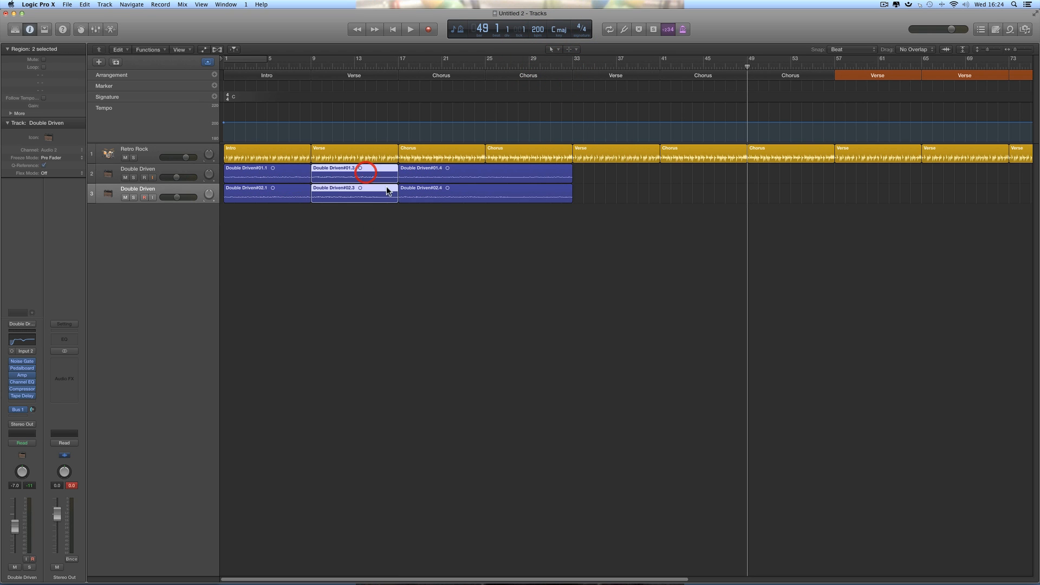
drag(438, 212, 441, 176)
drag(363, 216, 599, 181)
drag(492, 220, 702, 173)
scroll(787, 112, right, 5)
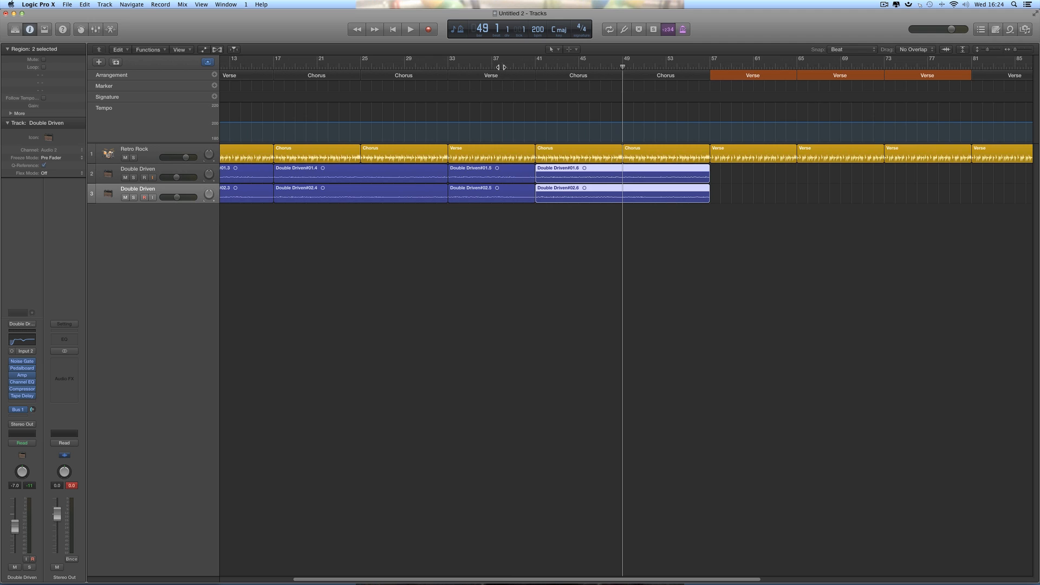
Step: Play short stretches of the copied guitar sections, from about bar 38 and from about bar 49
click(501, 67)
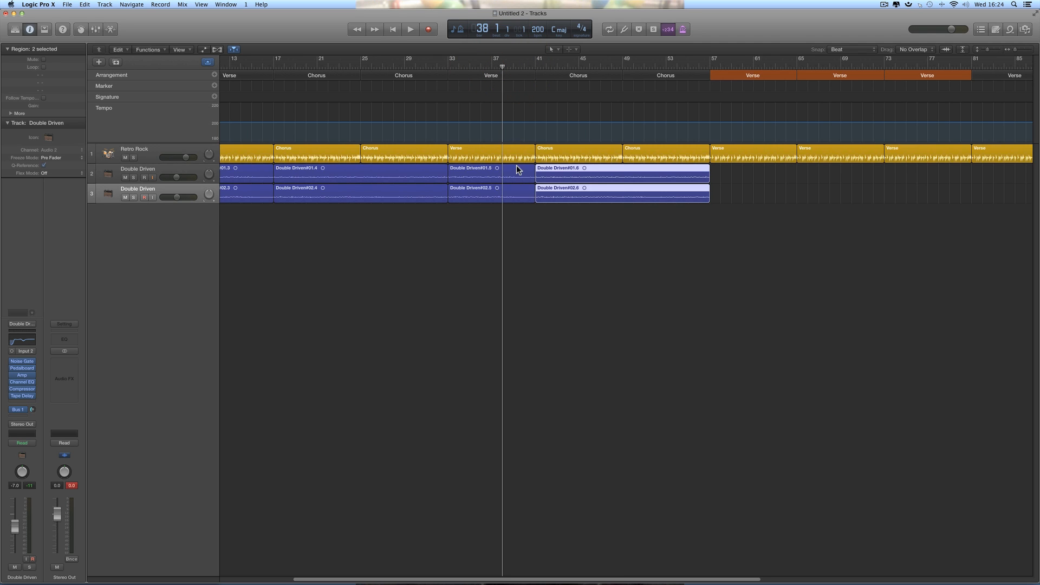
key(space)
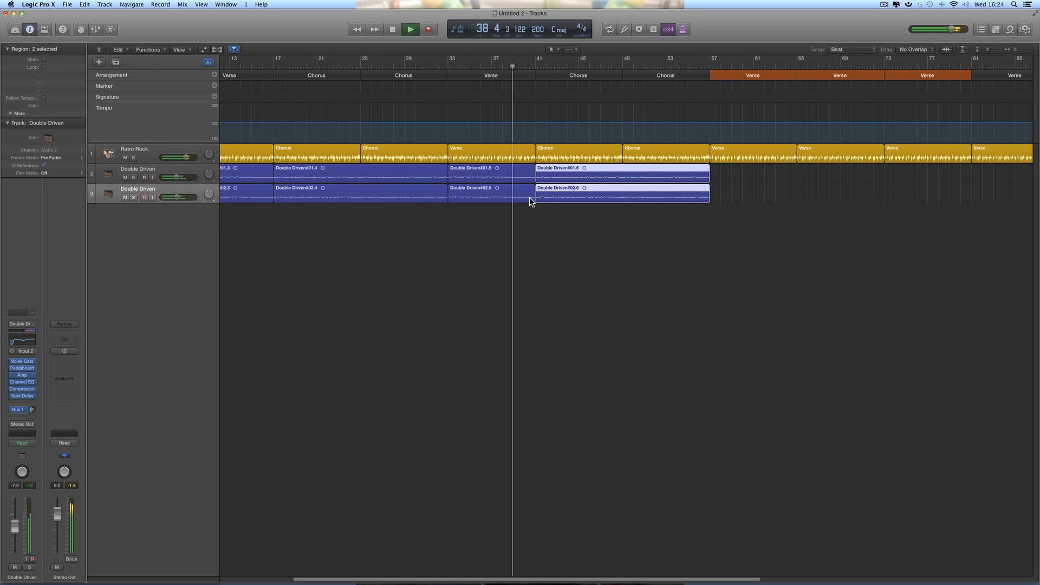
key(space)
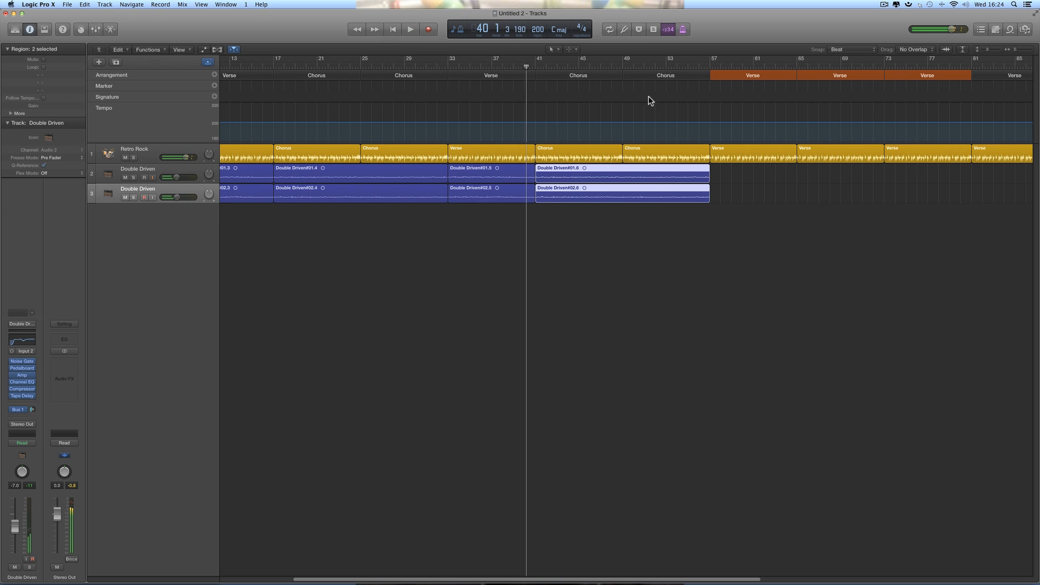
click(627, 66)
key(space)
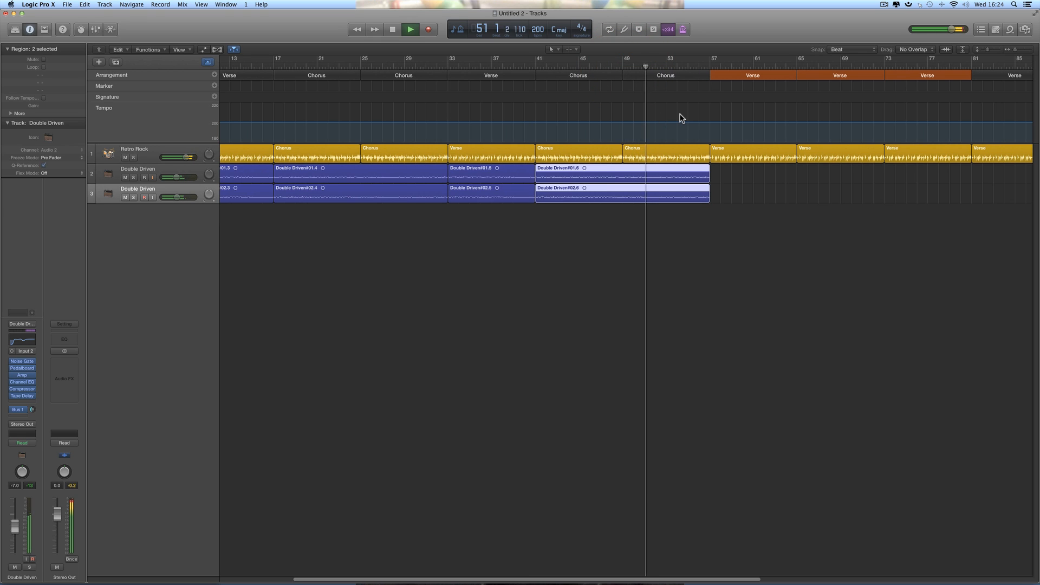
key(space)
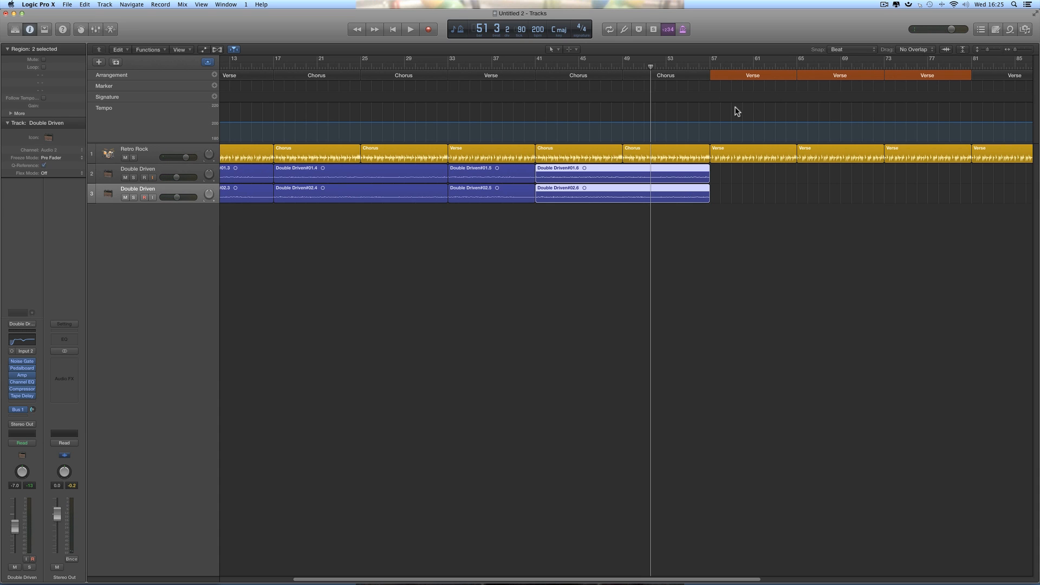
Step: Copy an eight-bar section of both guitars to bar 57 and play it over the drums
click(735, 76)
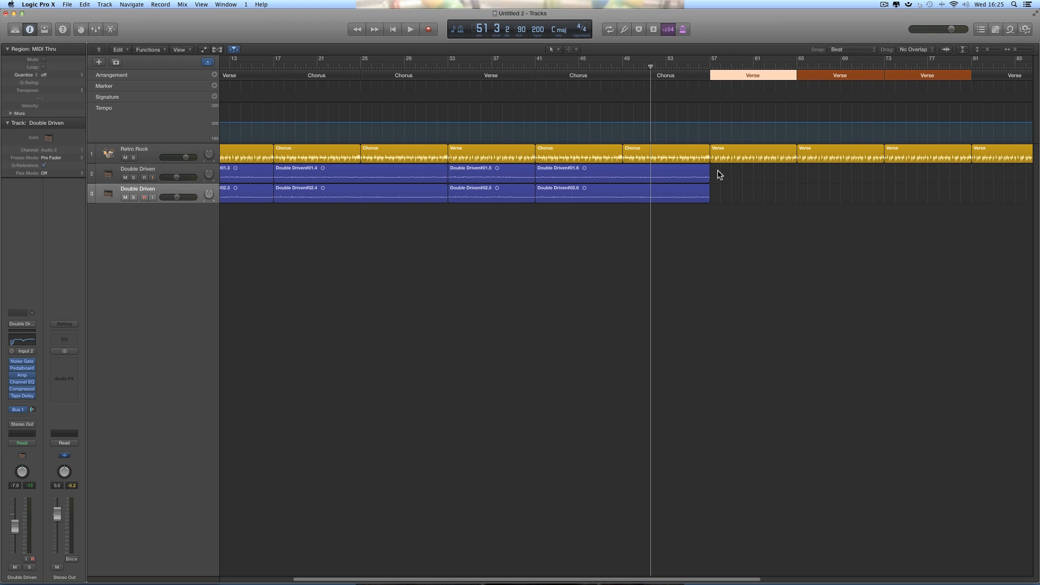
scroll(583, 249, left, 1)
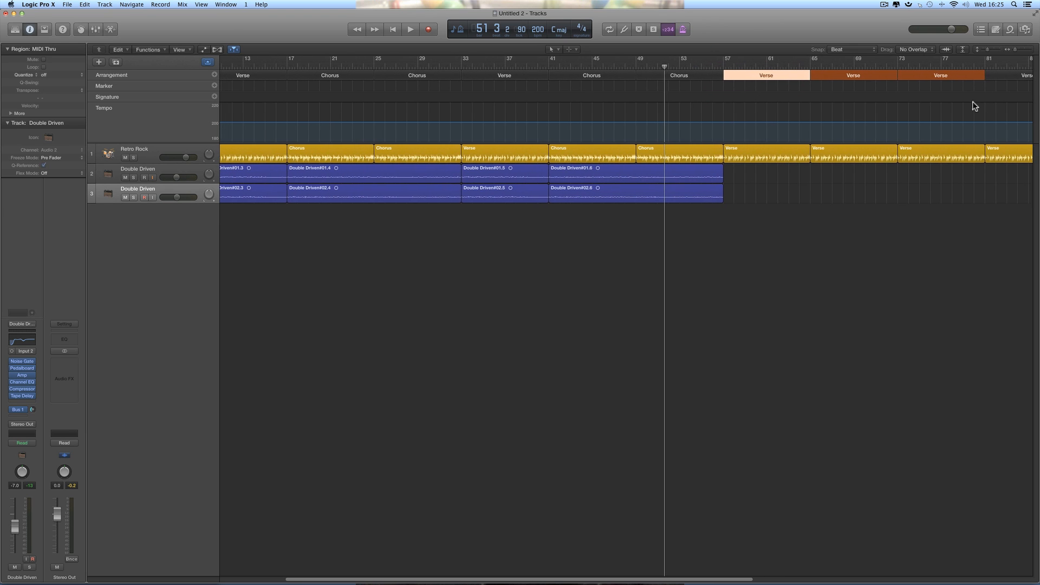
click(1015, 52)
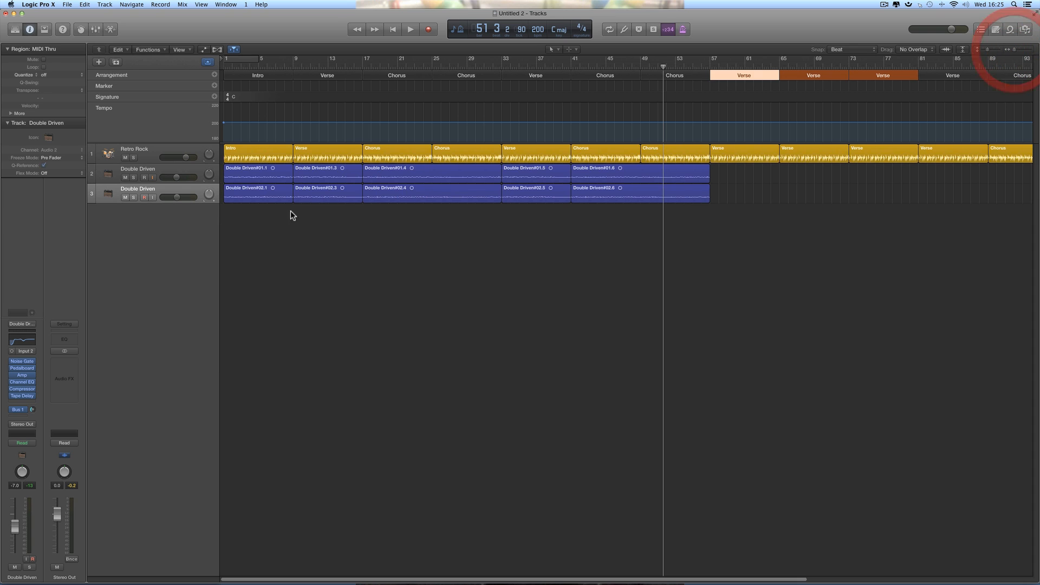
drag(290, 210, 722, 202)
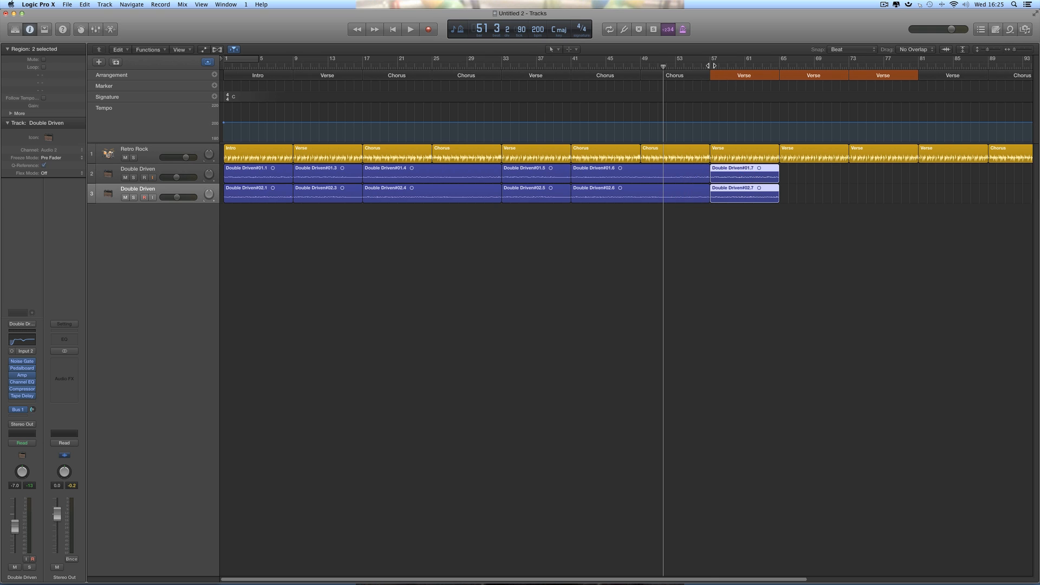
click(710, 65)
key(space)
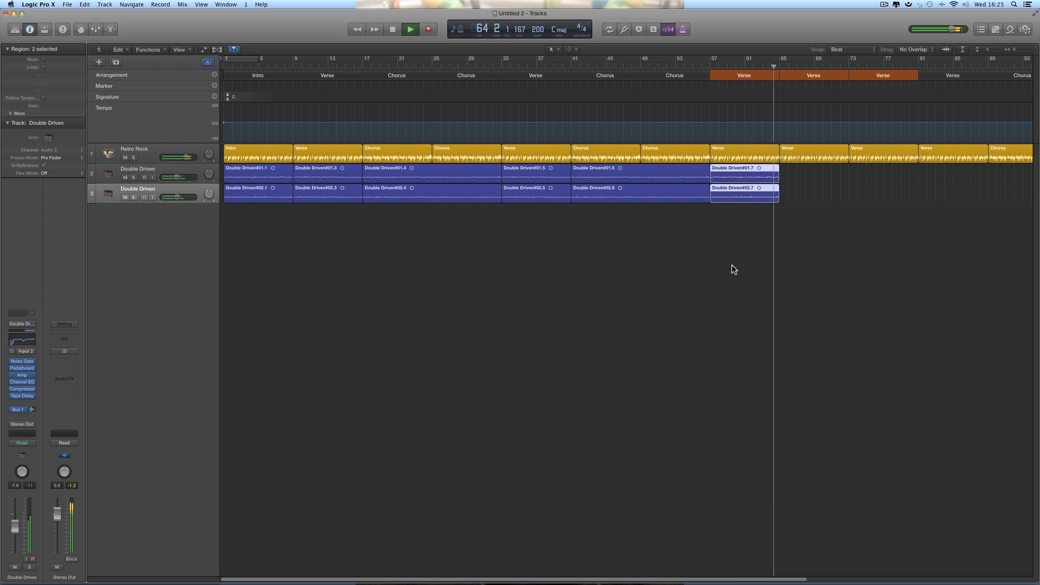
key(space)
Step: Copy both guitars' chorus regions from bar 41 to bar 65, trim the copies to end at bar 73, and play them
drag(603, 223, 600, 177)
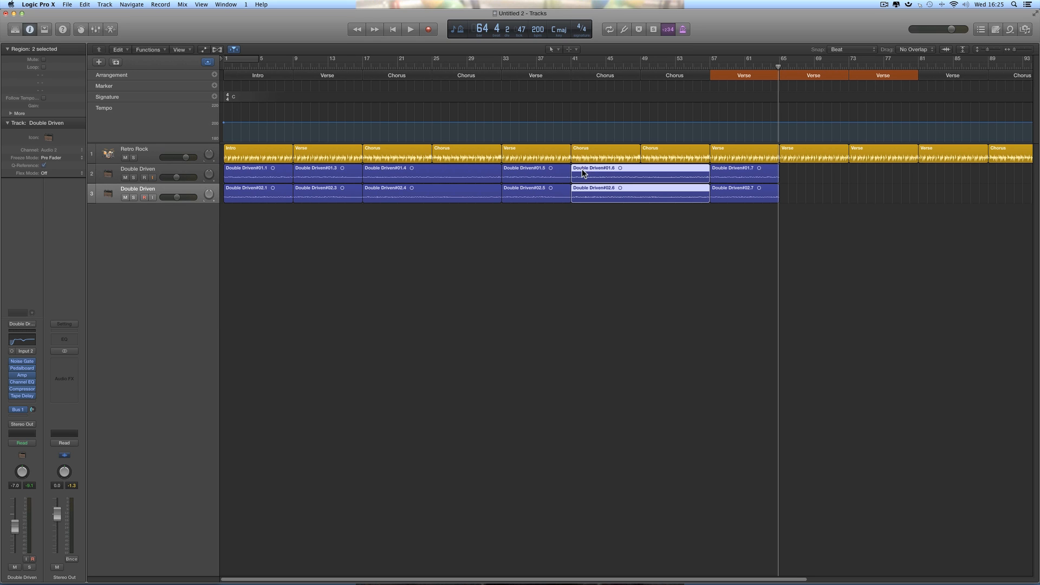
drag(582, 174, 793, 171)
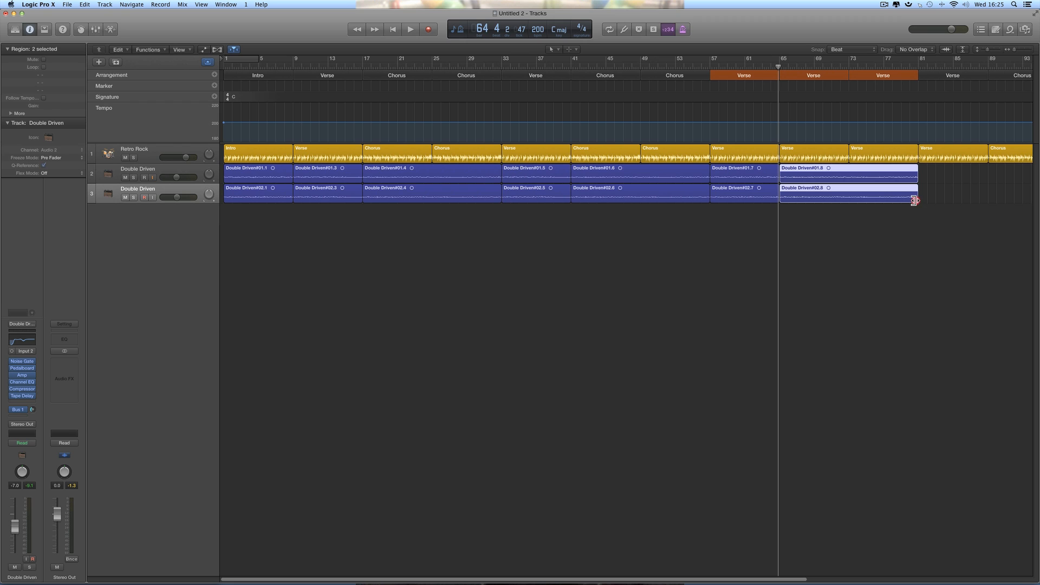
drag(915, 201, 846, 201)
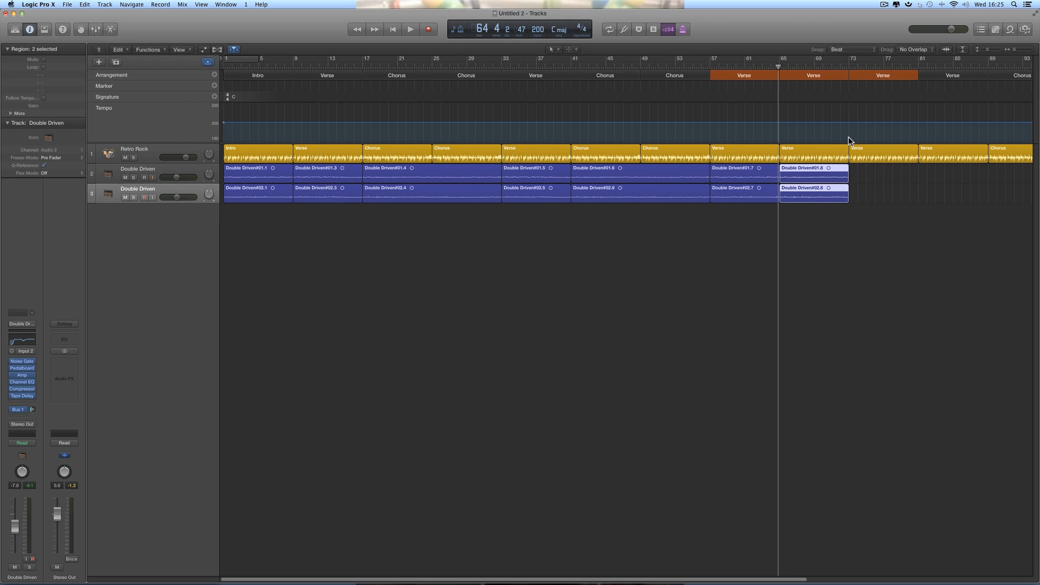
drag(778, 68, 780, 67)
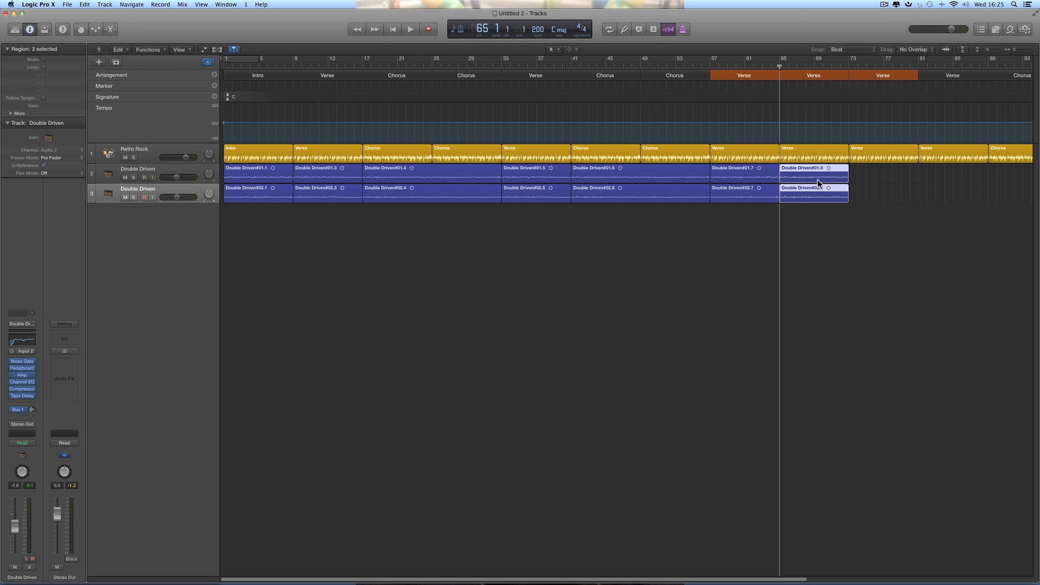
key(space)
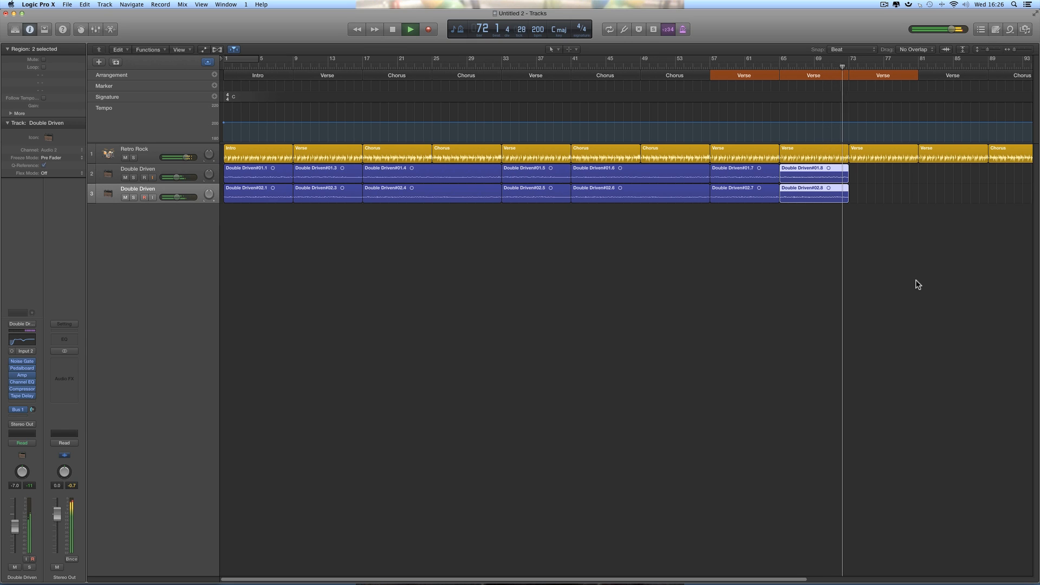
key(space)
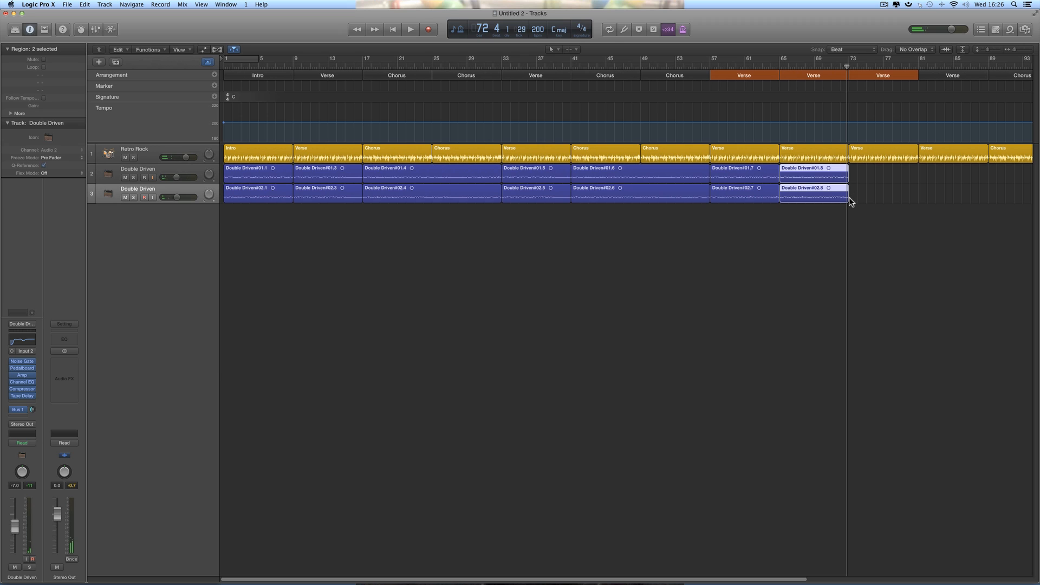
Step: Try extending both guitars' regions at bar 65 to end at bar 81, and listen to the added bars
drag(846, 199, 918, 201)
key(space)
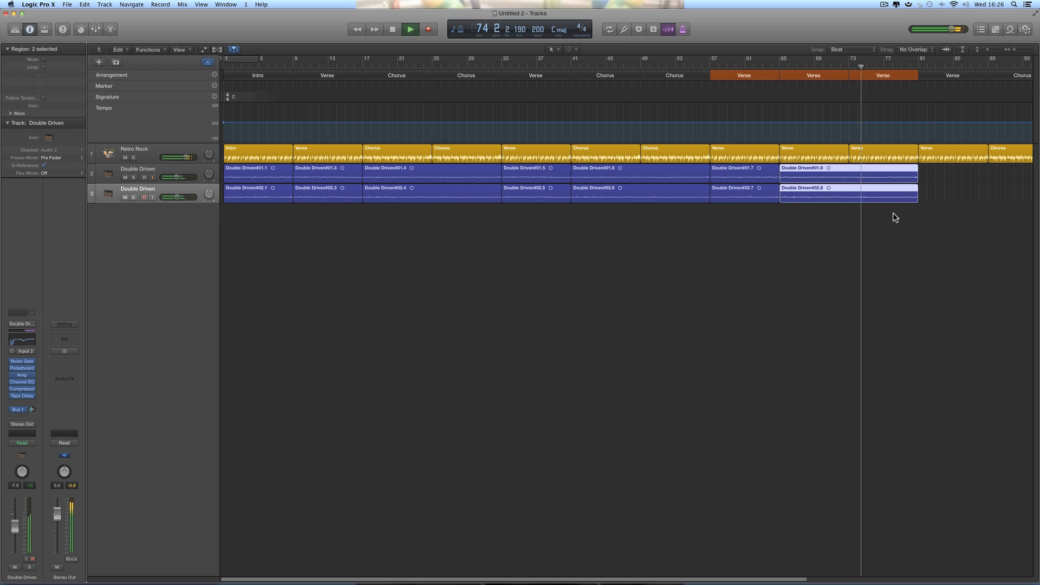
key(space)
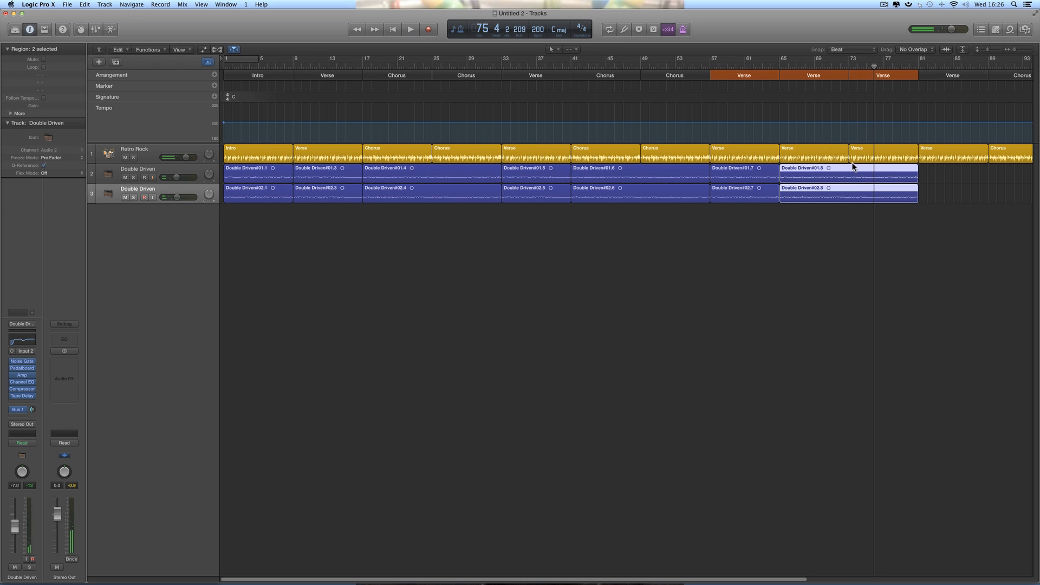
drag(915, 201, 845, 202)
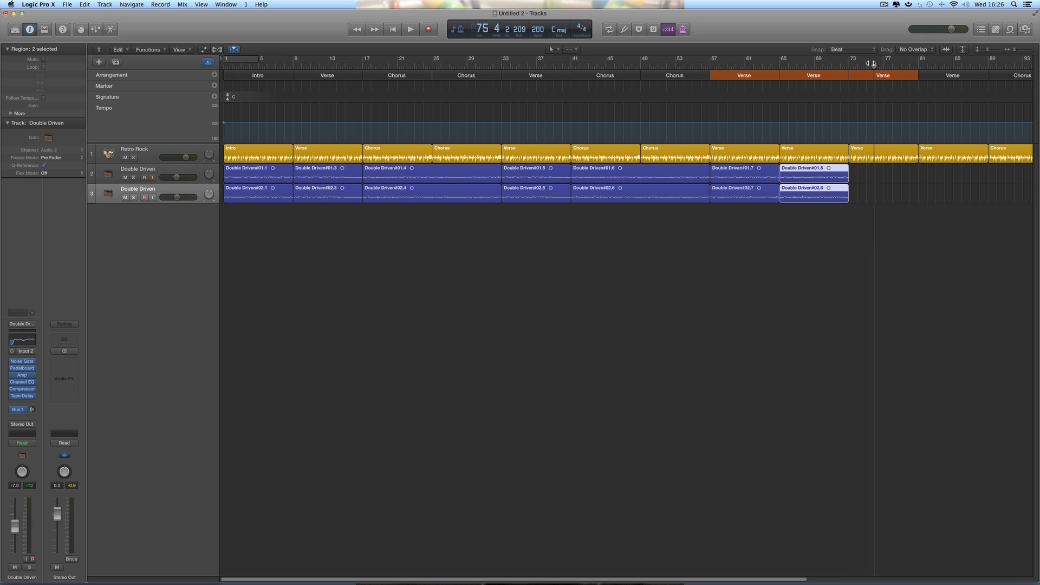
Step: Record a new take on the first guitar track from bar 73 to just past bar 81 with input monitoring on
drag(873, 66, 848, 66)
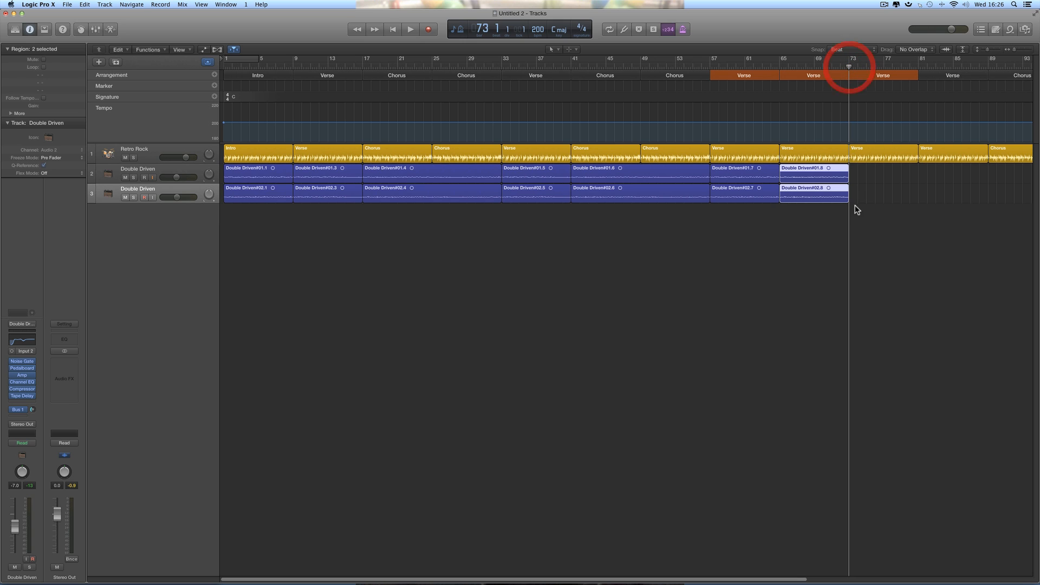
scroll(783, 229, right, 5)
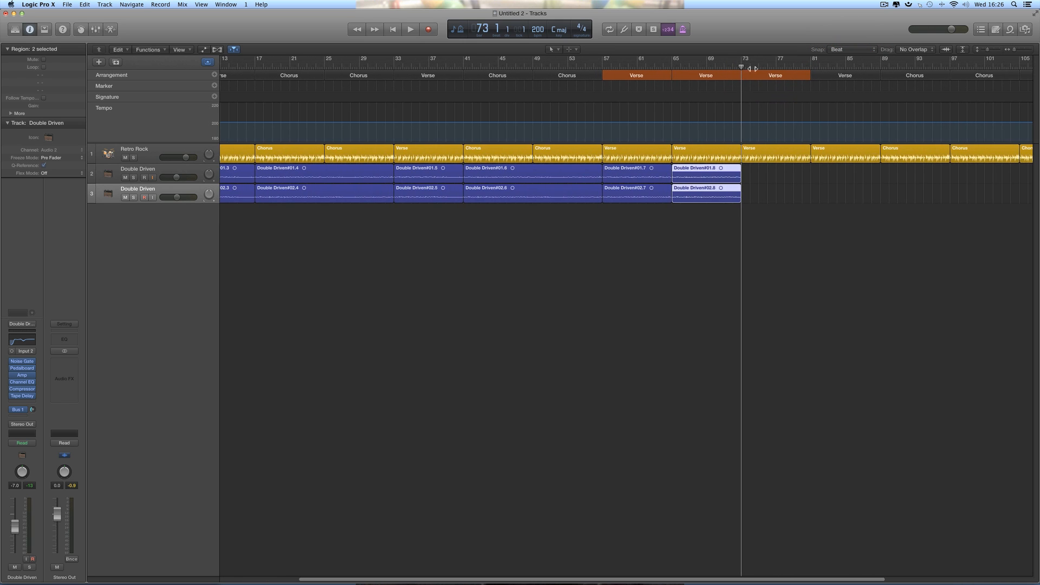
mouse_move(741, 67)
mouse_down()
mouse_move(826, 67)
mouse_move(744, 69)
mouse_up()
drag(723, 69, 741, 69)
click(769, 77)
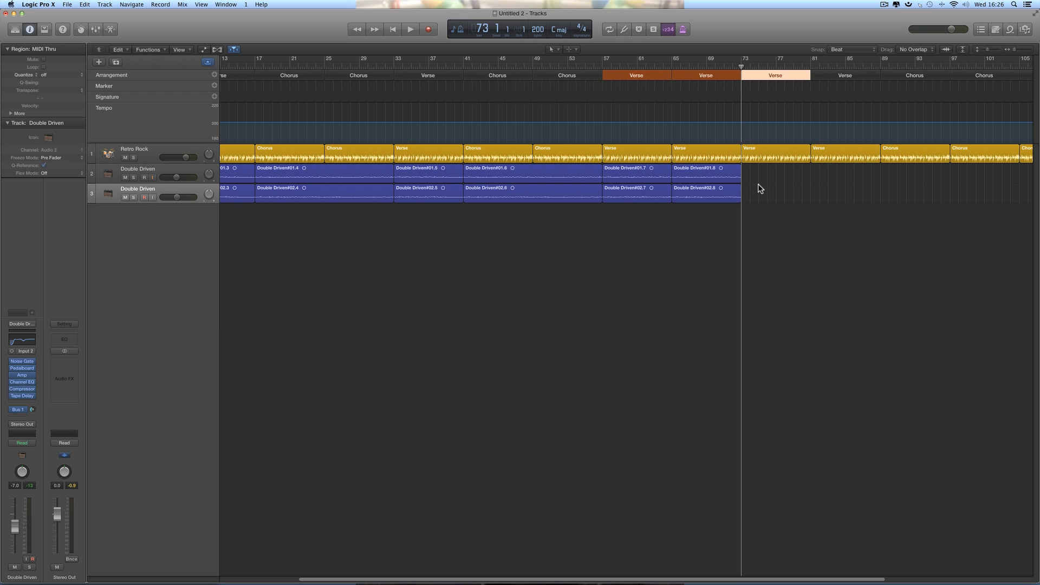
click(157, 174)
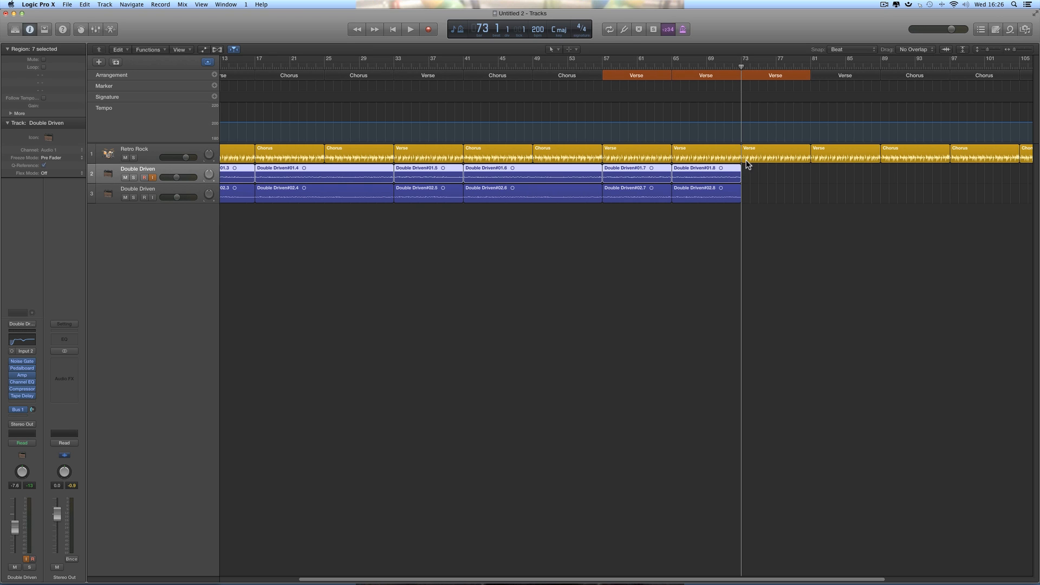
click(428, 29)
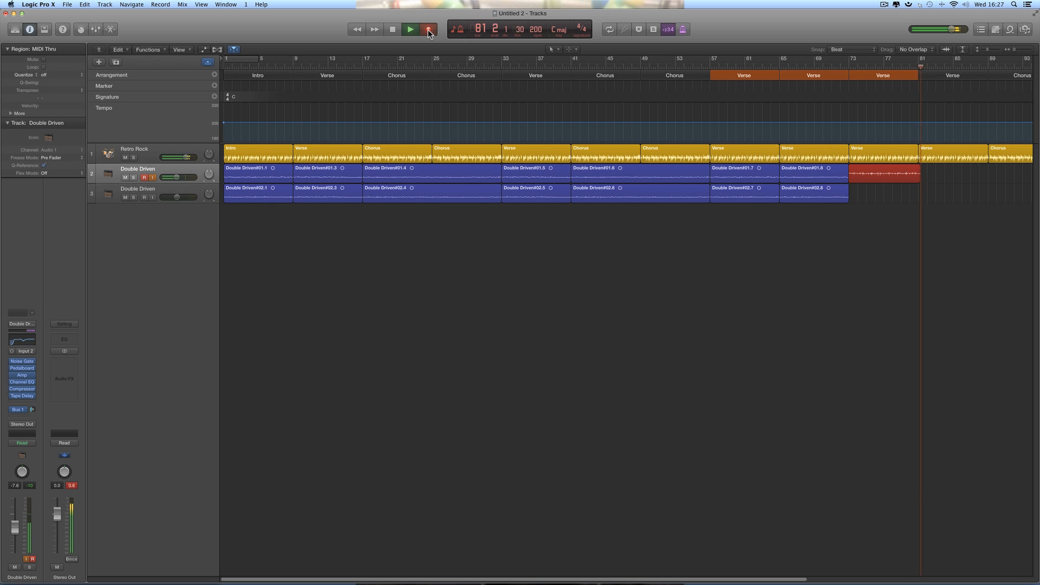
click(428, 31)
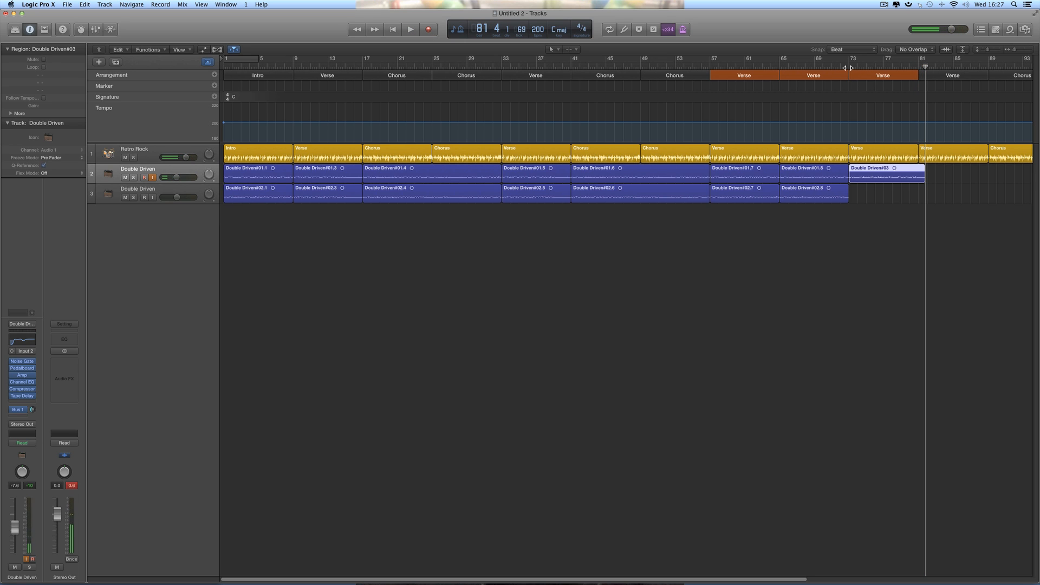
Step: Record a doubling take on the second guitar track from bar 73 to about bar 82, and turn off its input monitoring
click(188, 186)
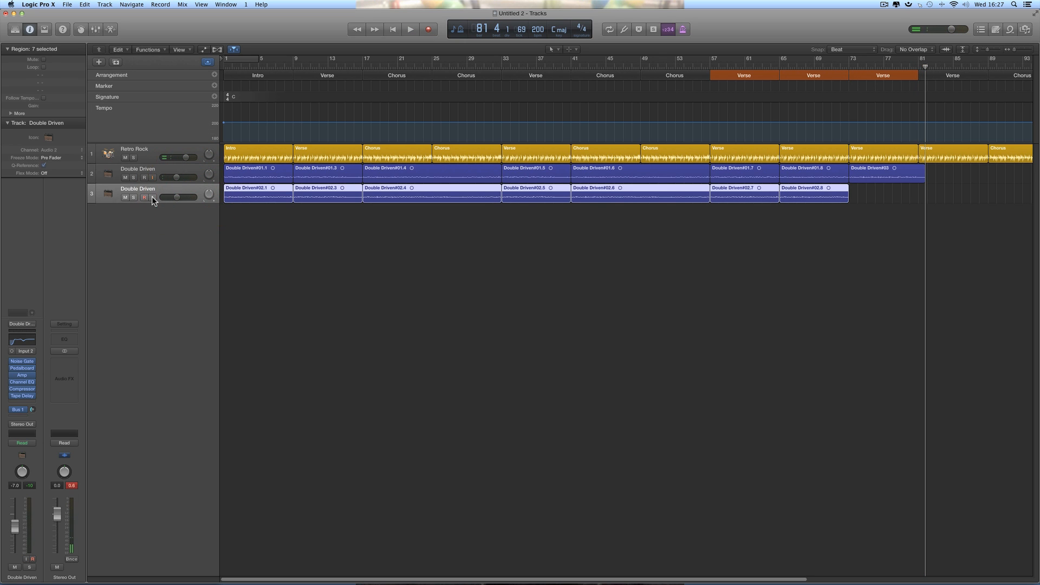
drag(926, 66, 849, 66)
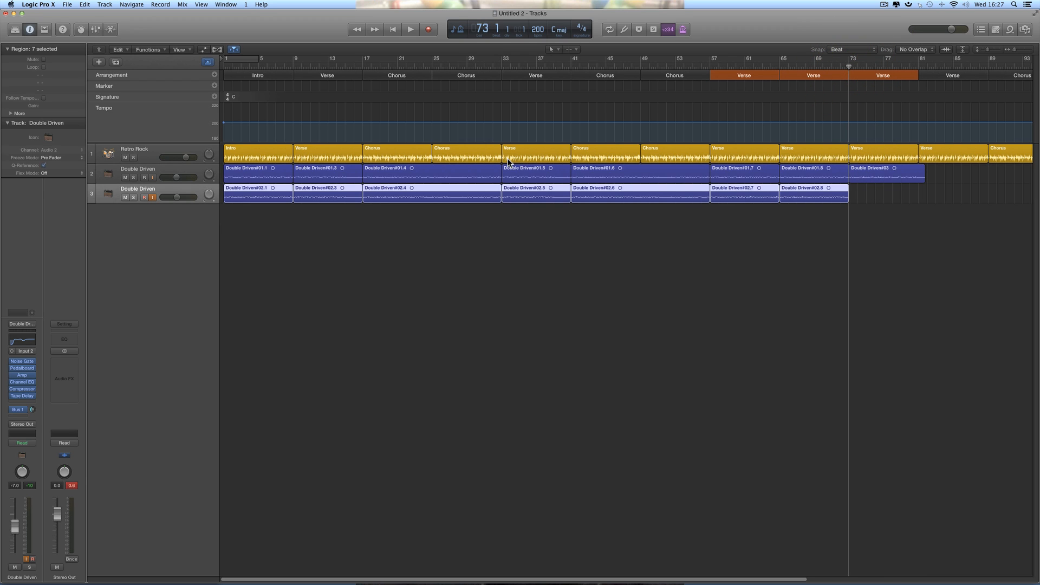
click(427, 29)
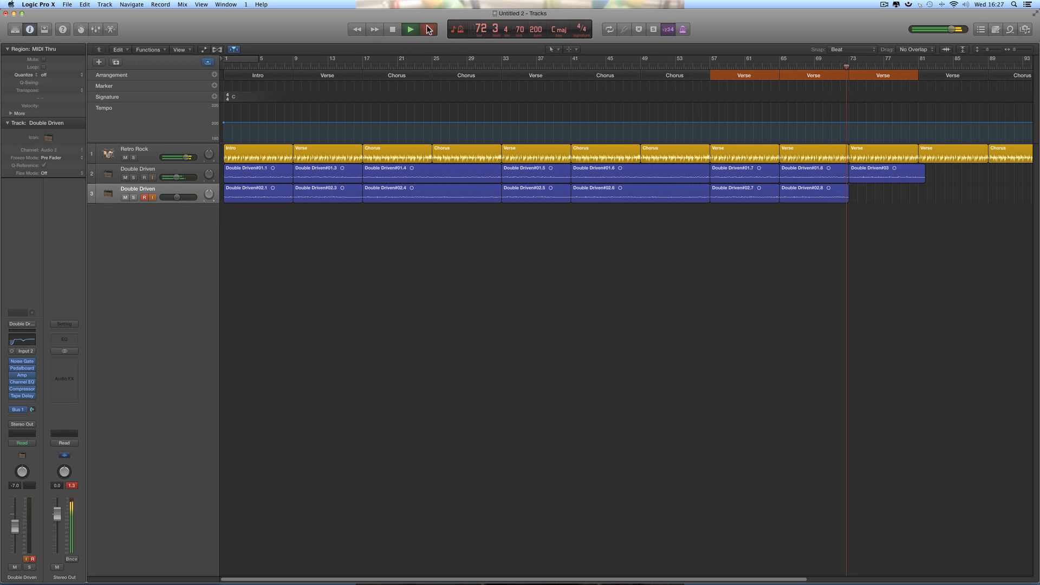
click(428, 29)
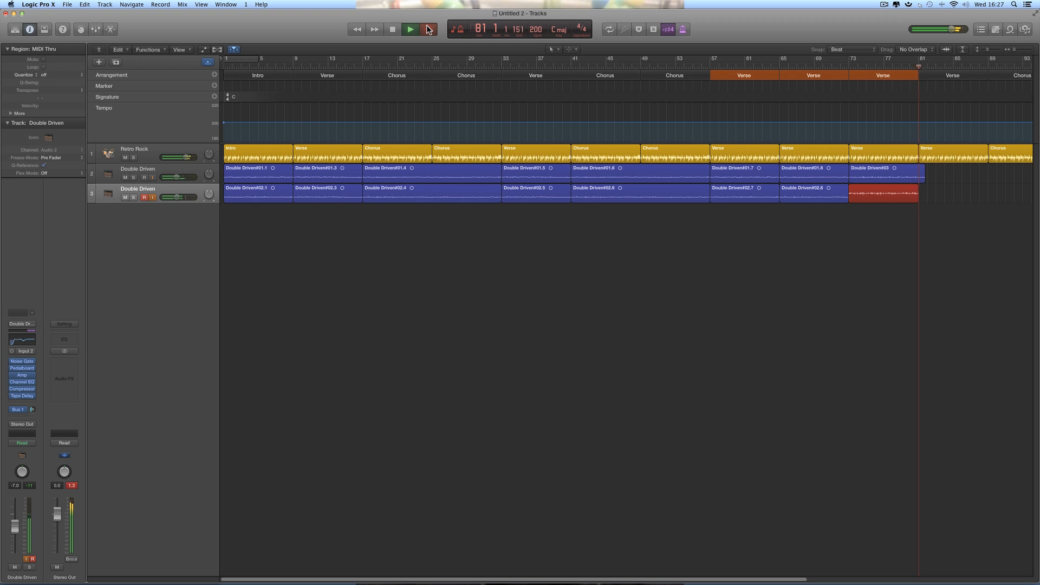
key(space)
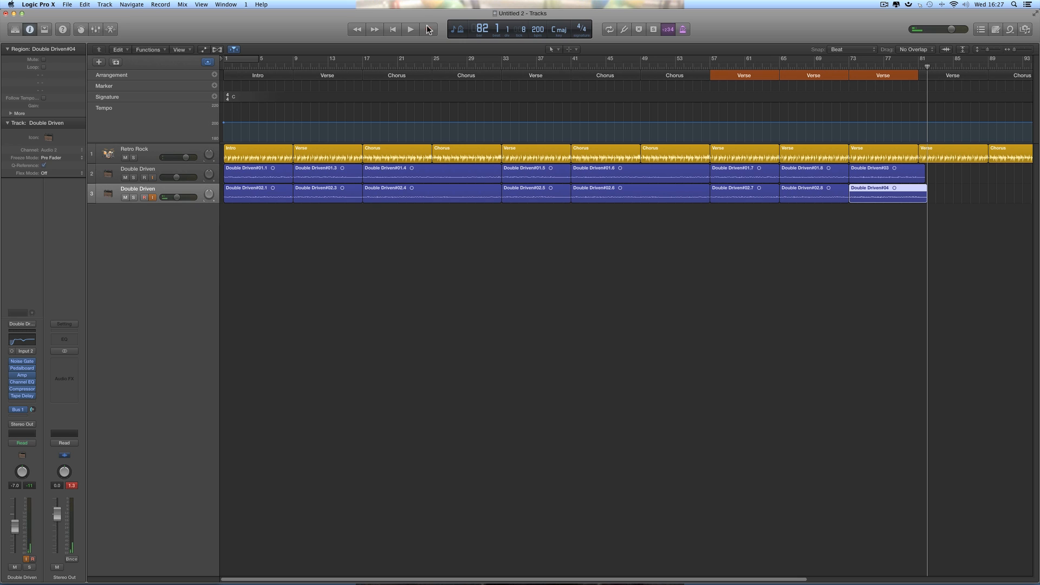
click(153, 198)
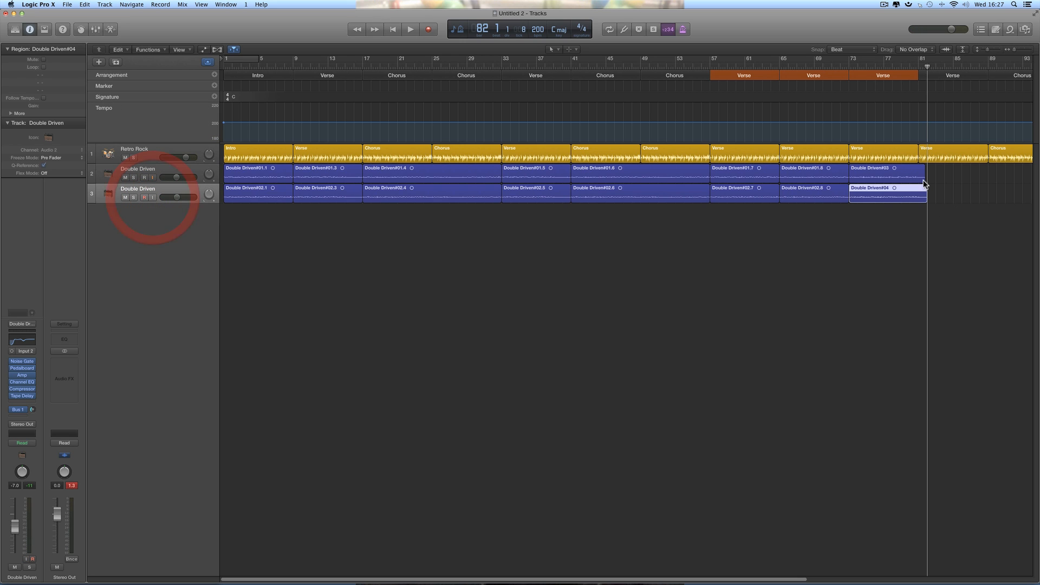
Step: Trim the newly recorded regions on both guitar tracks to end at bar 81
click(1027, 50)
click(1027, 49)
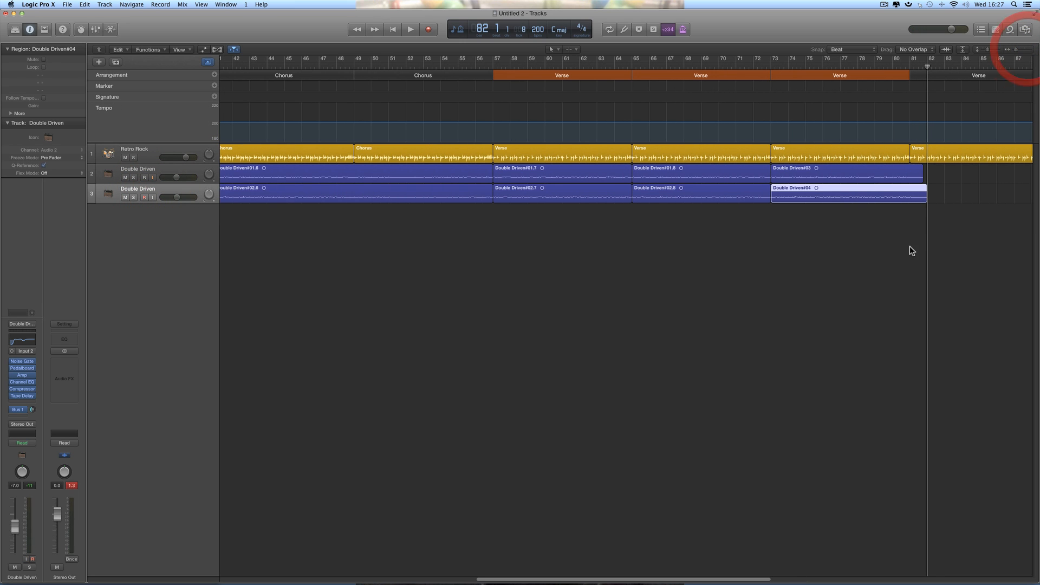
drag(922, 201, 909, 180)
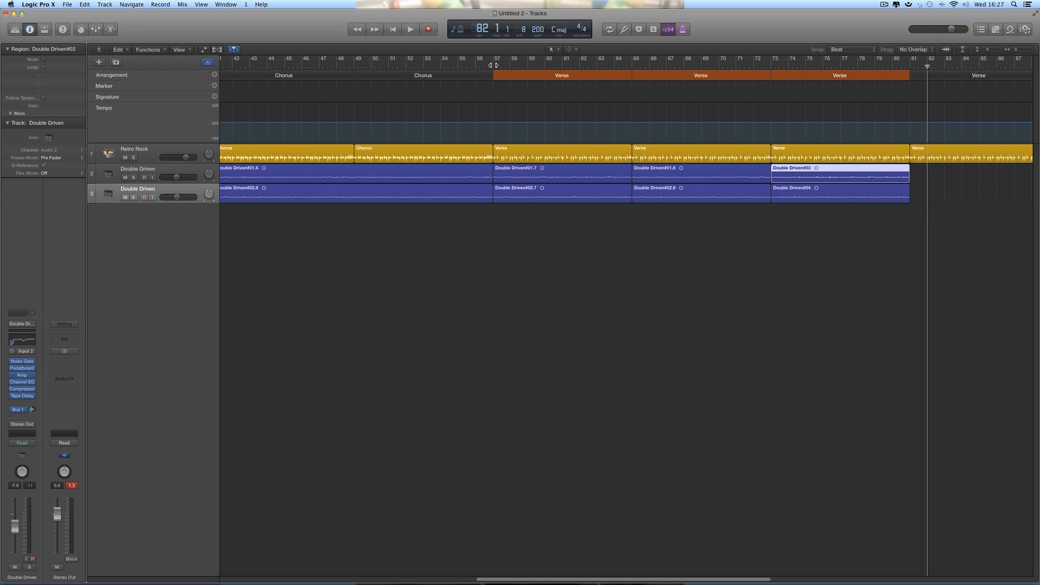
Step: Play the three verse sections with drums and both guitars from about bar 57
click(492, 65)
key(space)
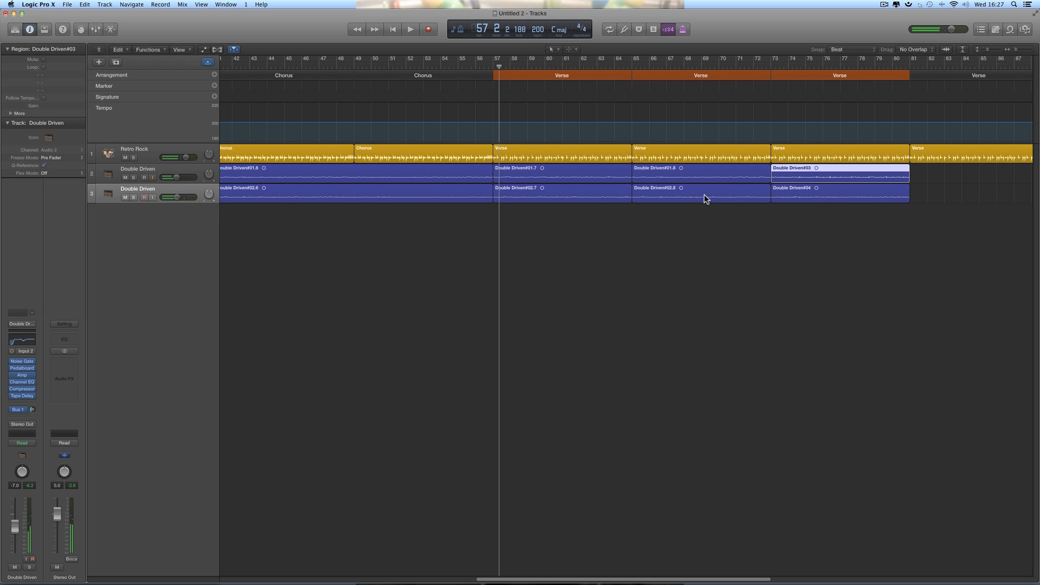
key(space)
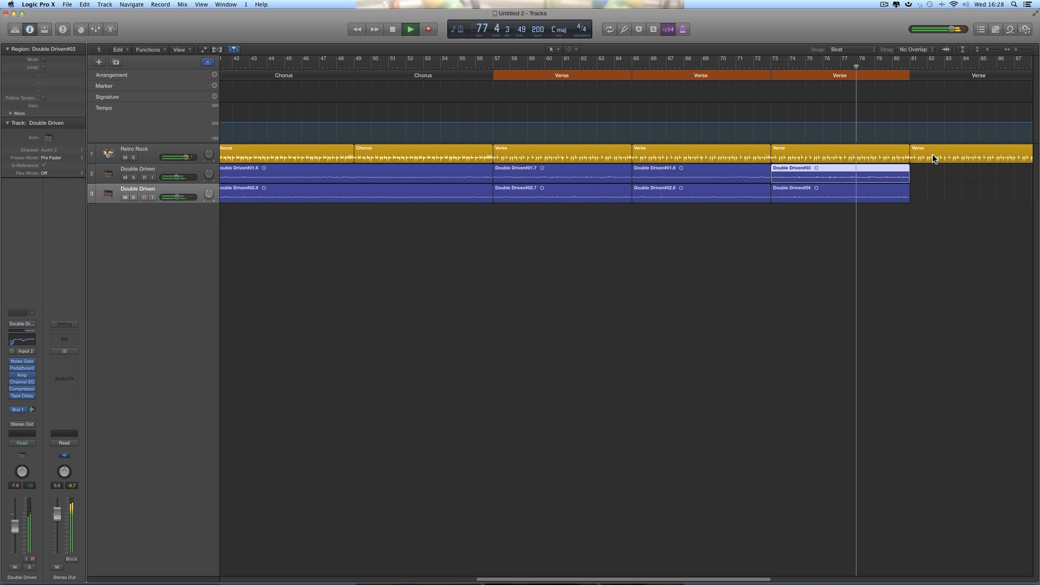
Step: Stop playback and copy both guitar tracks' verse regions from bar 33 to the empty verse at bar 81
scroll(935, 222, right, 5)
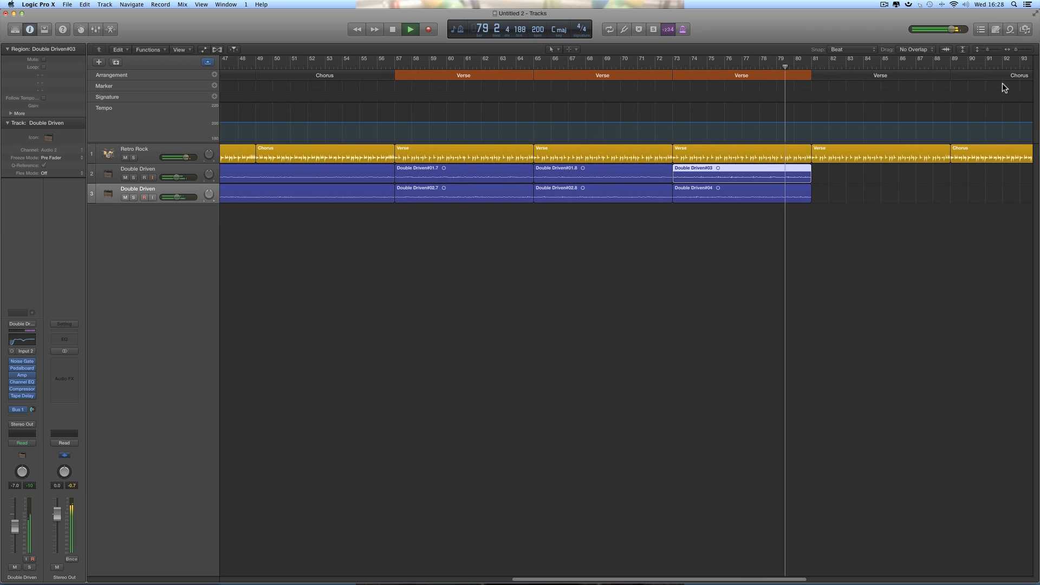
click(1012, 50)
key(space)
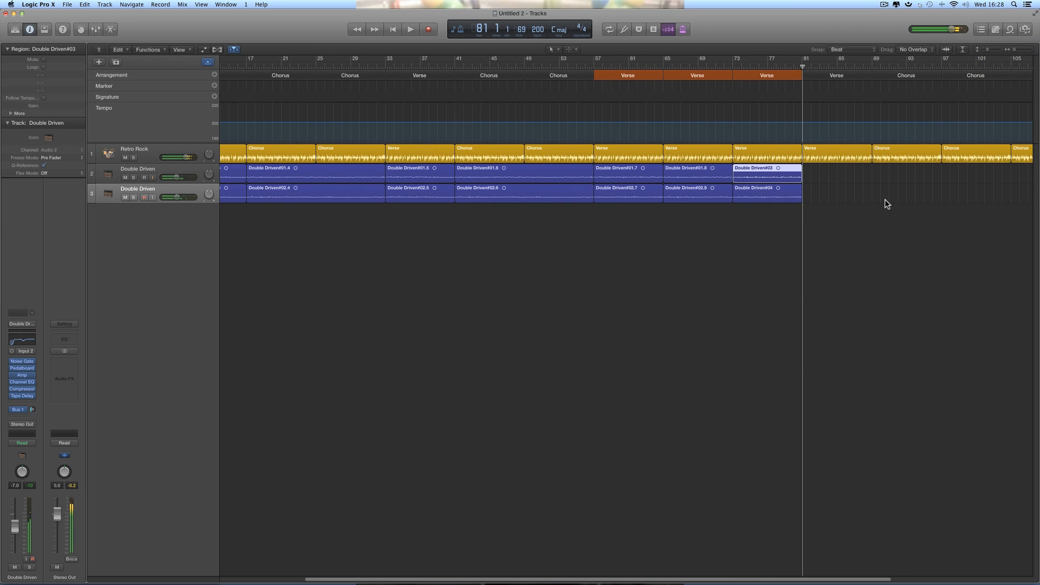
click(804, 71)
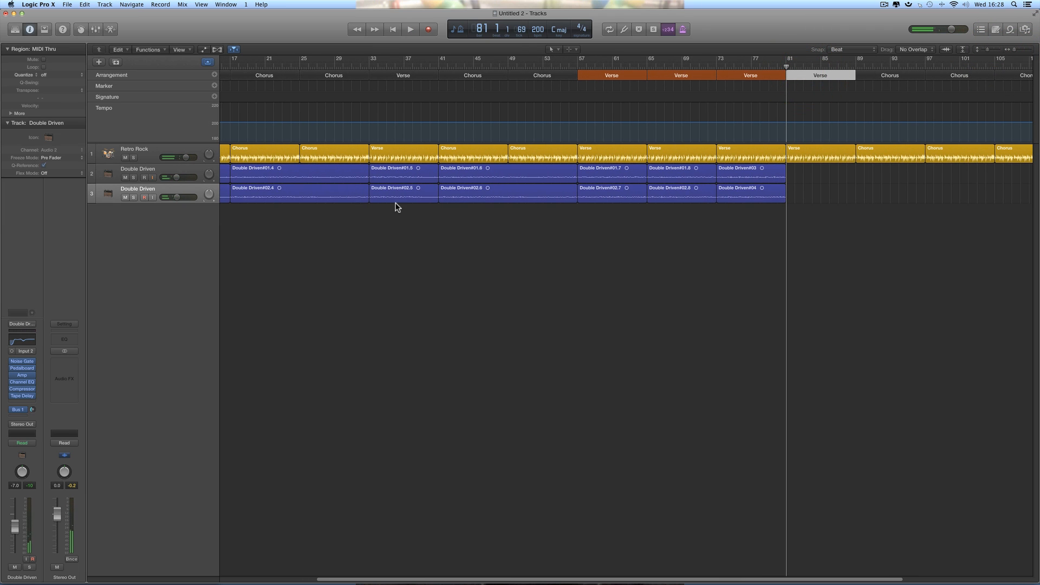
click(399, 178)
shift+click(394, 189)
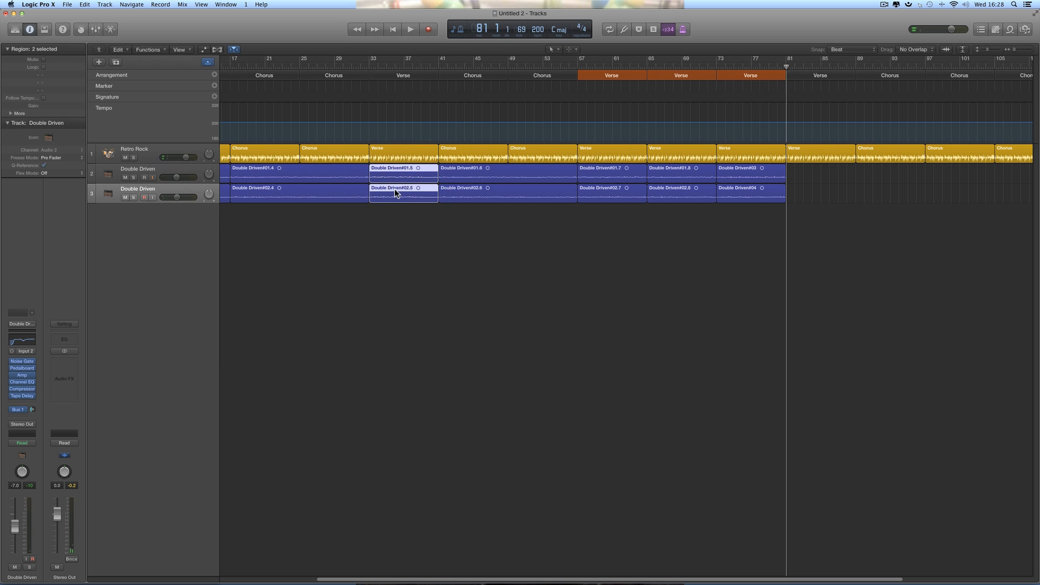
drag(382, 172, 795, 190)
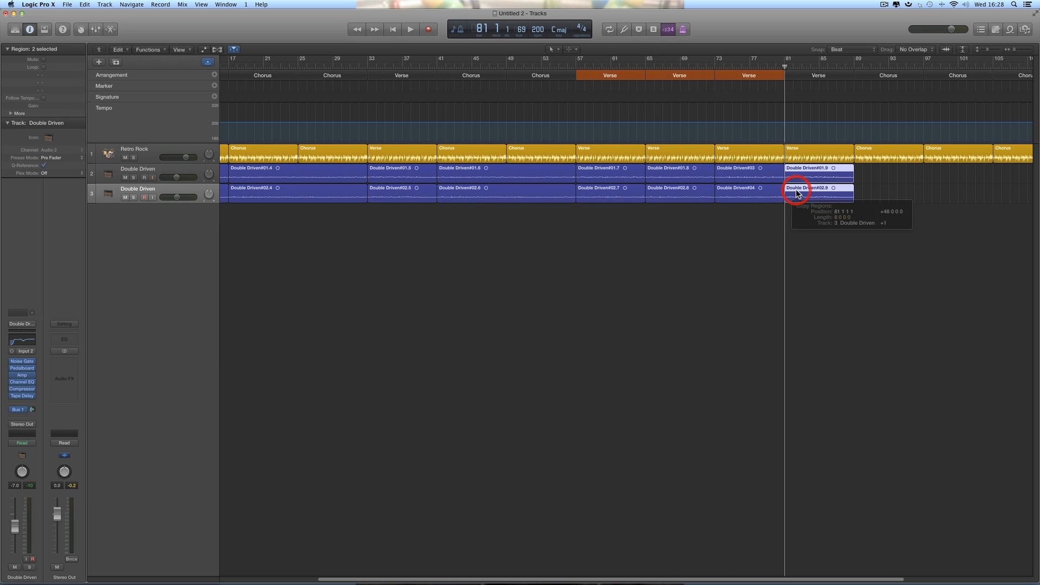
Step: Copy the double-chorus regions of both guitar tracks from bar 41 to the choruses starting at bar 89
scroll(860, 138, right, 2)
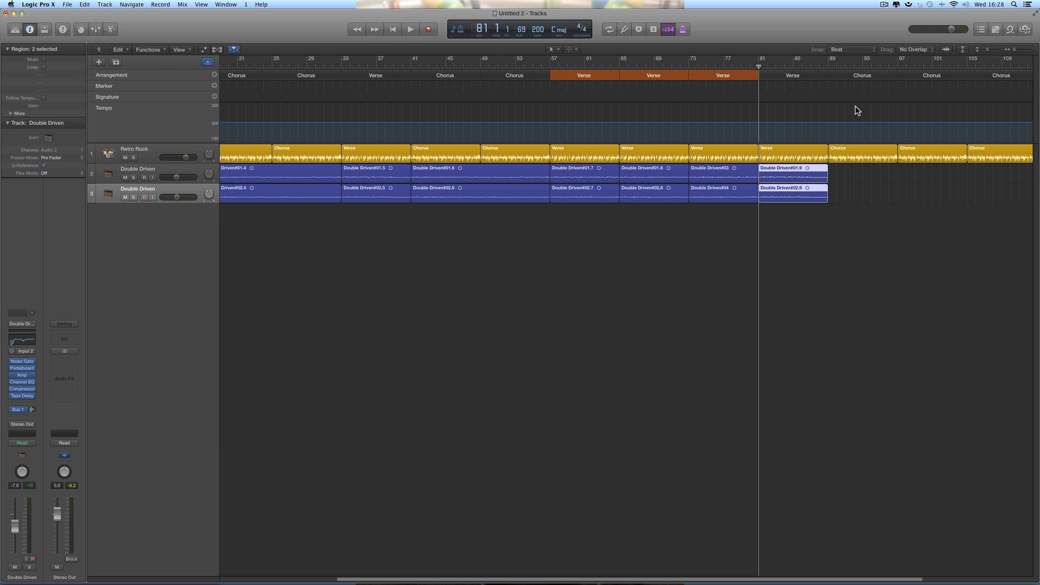
click(852, 75)
shift+click(905, 76)
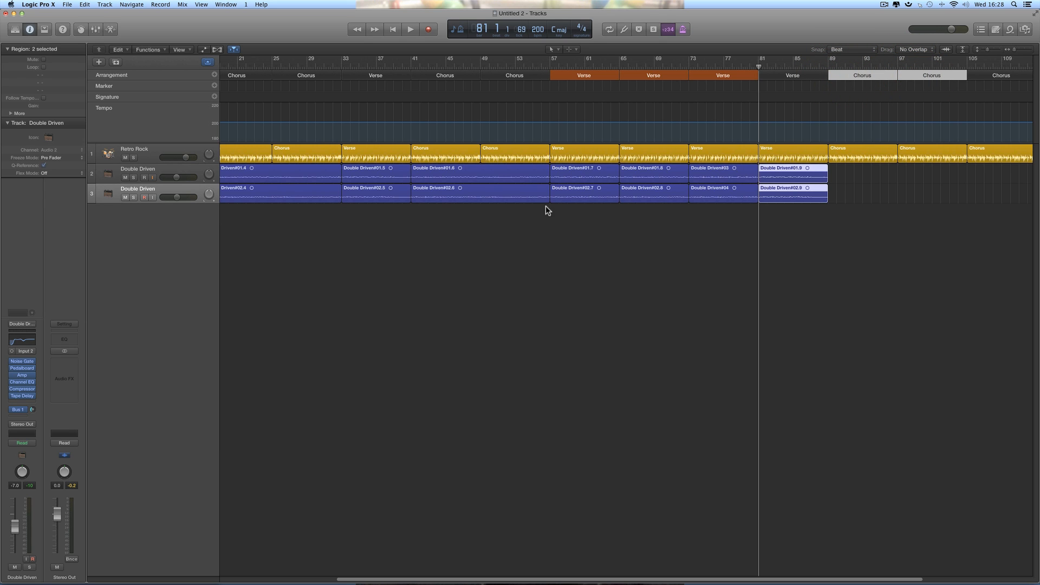
drag(482, 215, 857, 181)
Step: Copy both guitar tracks' verse regions from bar 57 to the last two choruses at bars 105 and 113
scroll(887, 227, right, 5)
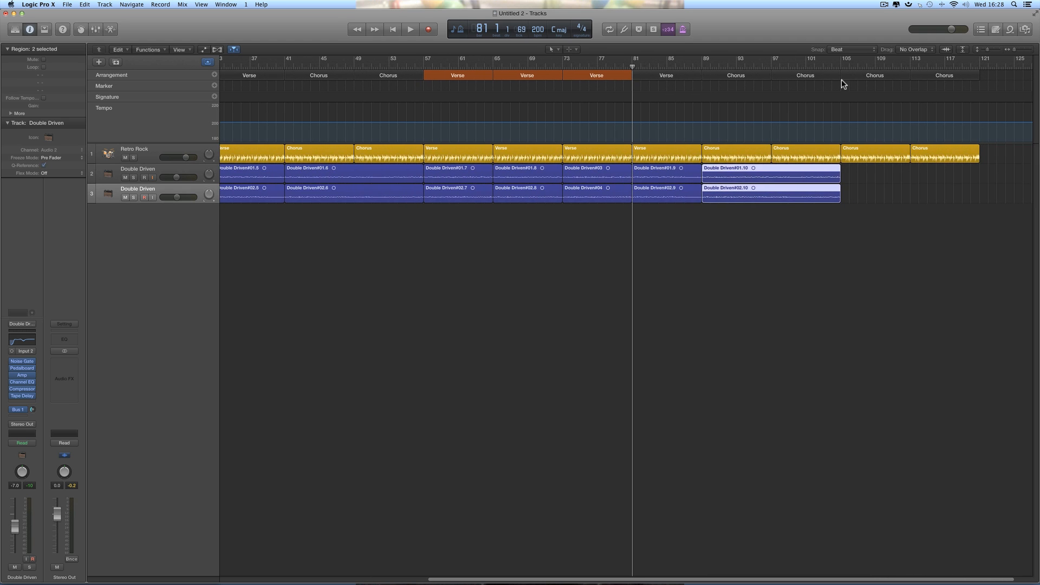
click(853, 76)
shift+click(915, 76)
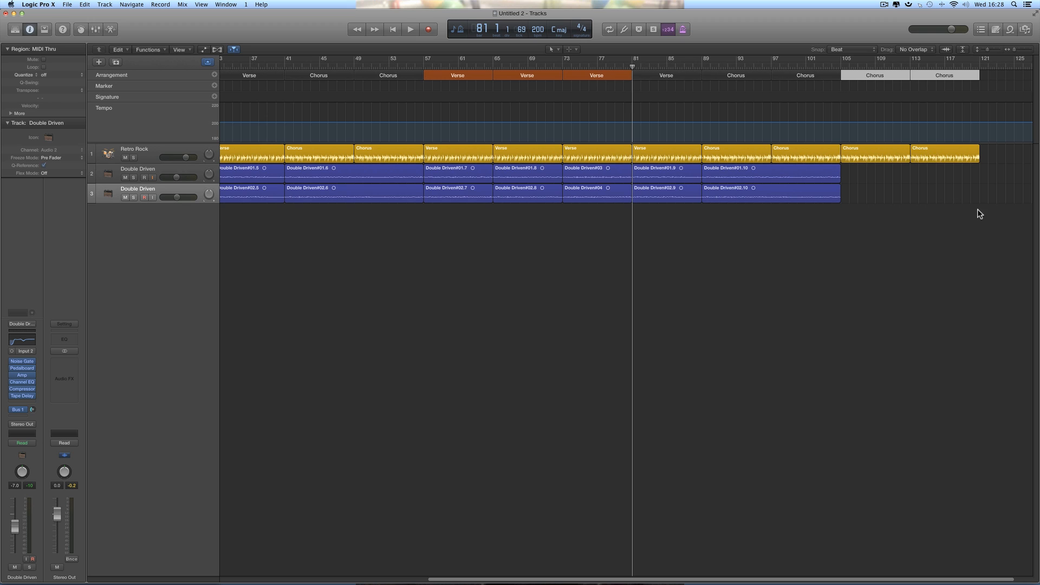
drag(447, 212, 447, 178)
click(441, 76)
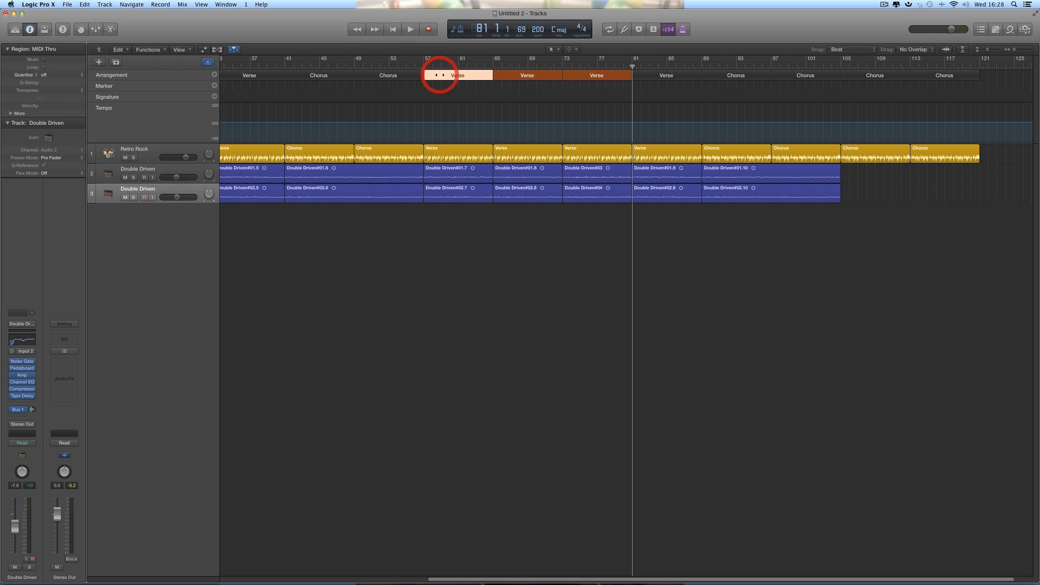
click(443, 167)
shift+click(456, 191)
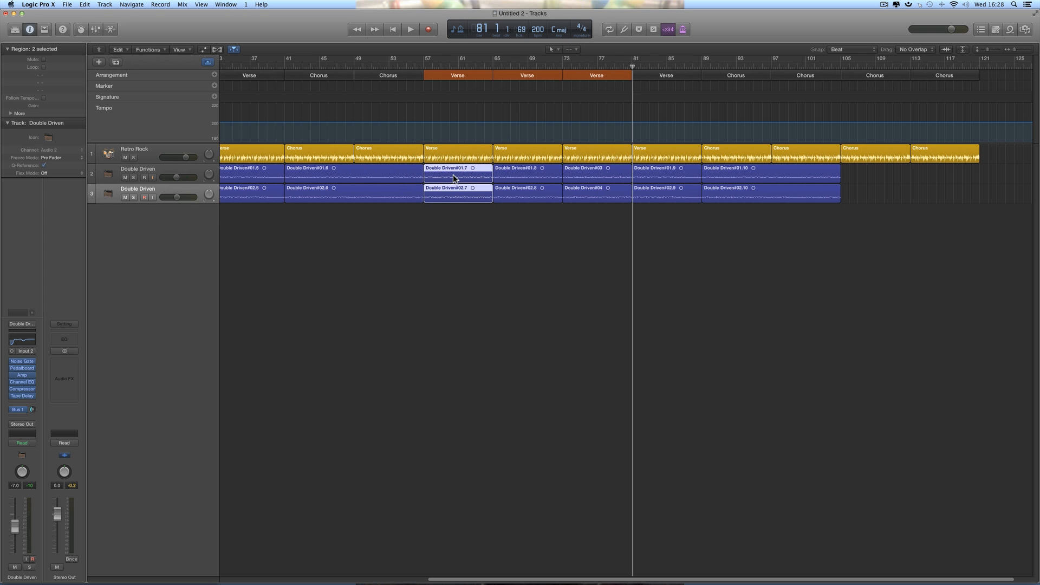
drag(439, 171, 923, 178)
Step: Play the final choruses from bar 105 to just past bar 113, and return the playhead to the song's start
double_click(842, 67)
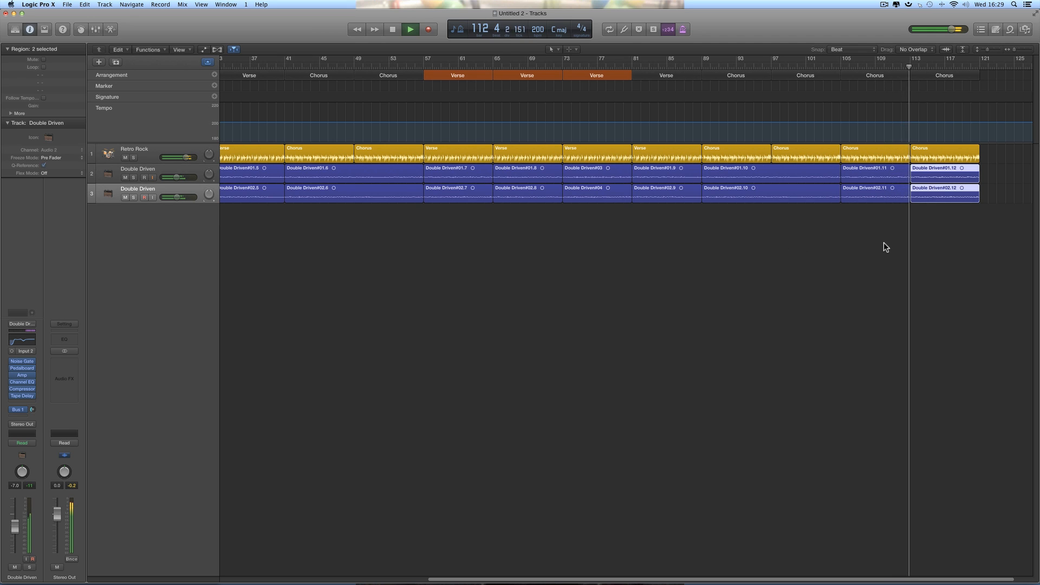
key(space)
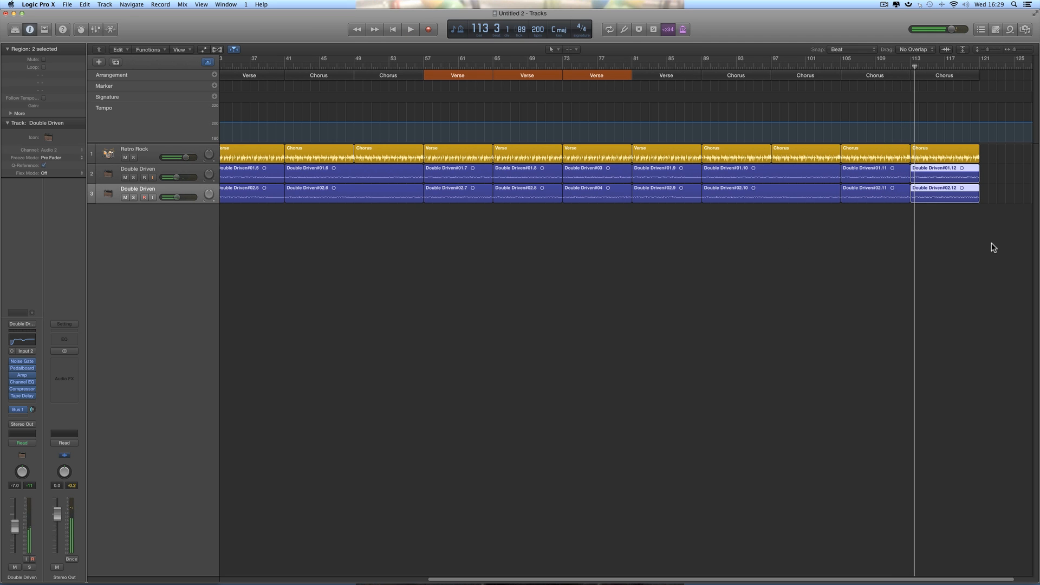
click(678, 243)
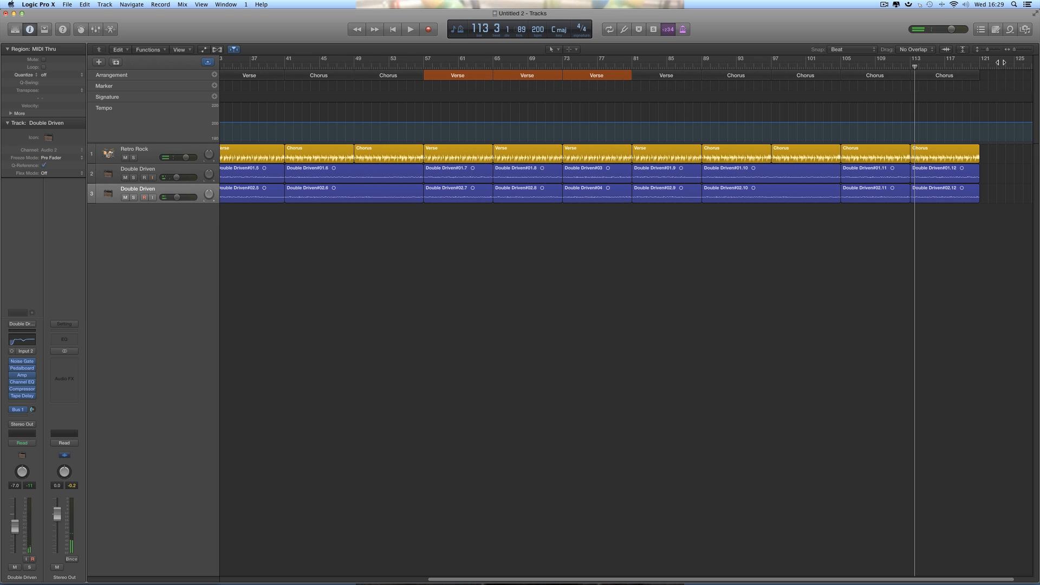
click(1014, 51)
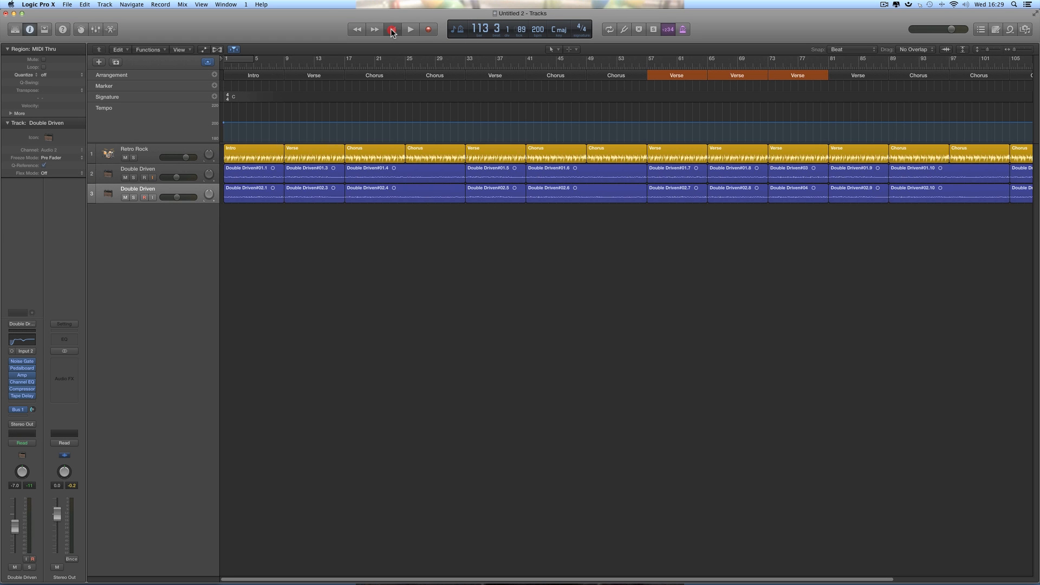
key(Return)
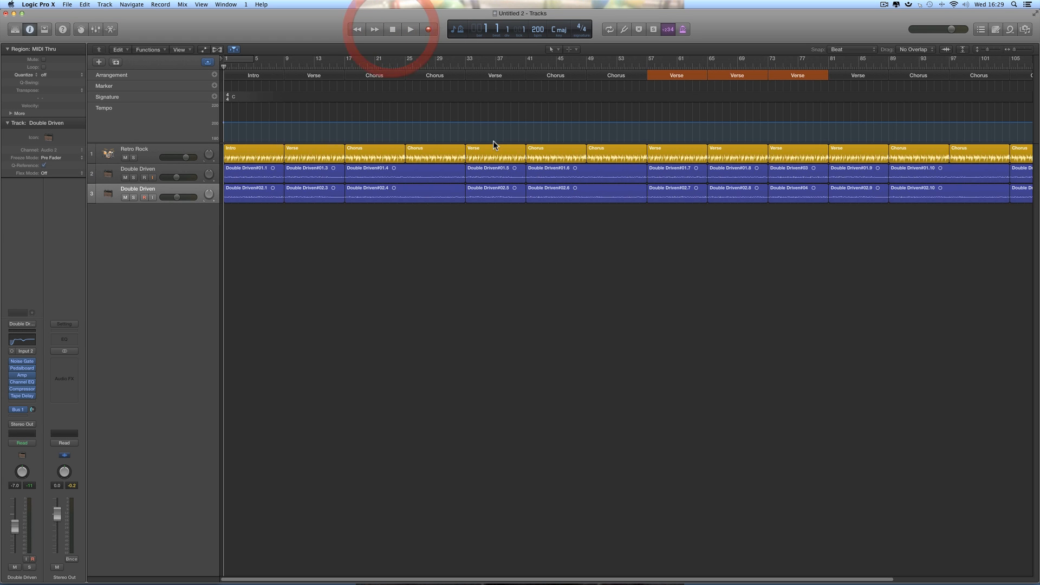
Step: Create one new software instrument track with an empty channel strip, output to Output 1 + 2
click(99, 62)
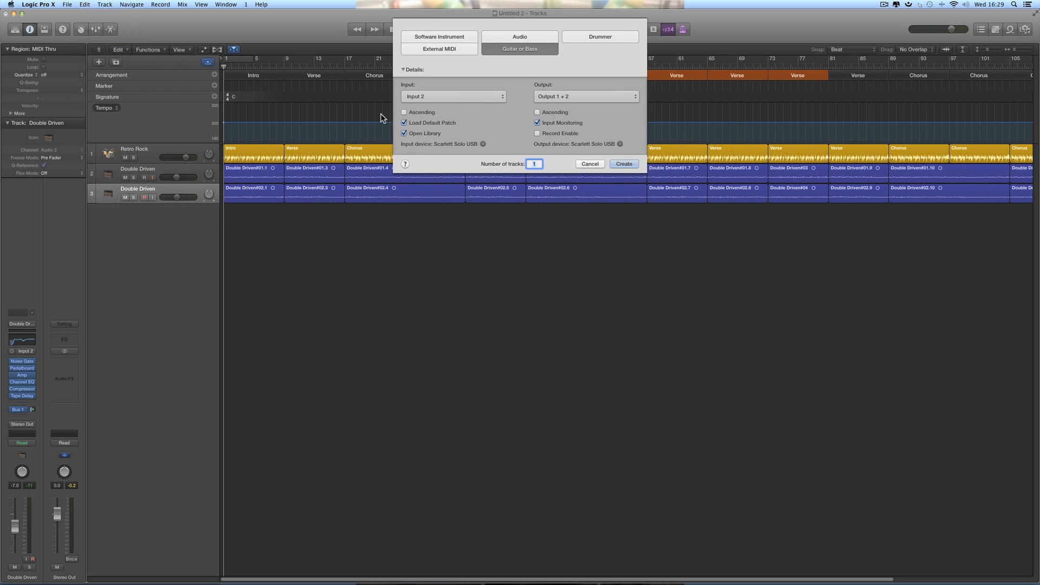
click(527, 50)
click(454, 97)
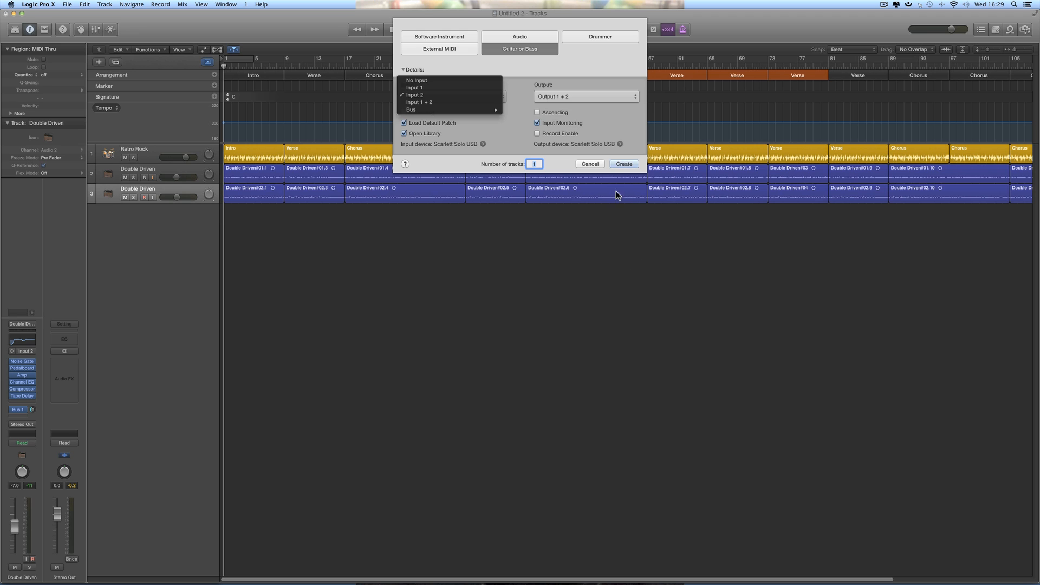
click(447, 36)
click(446, 36)
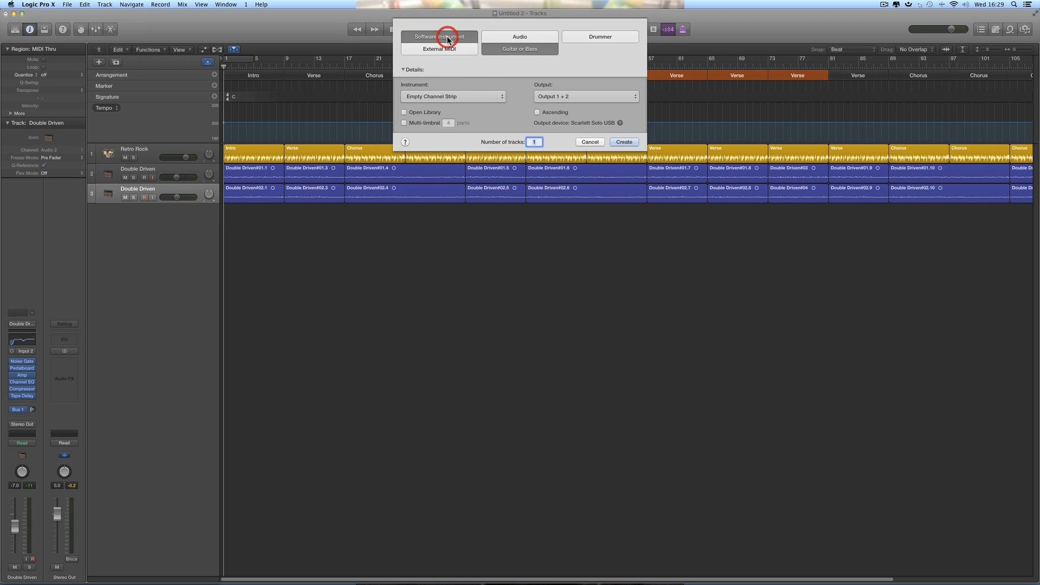
click(622, 141)
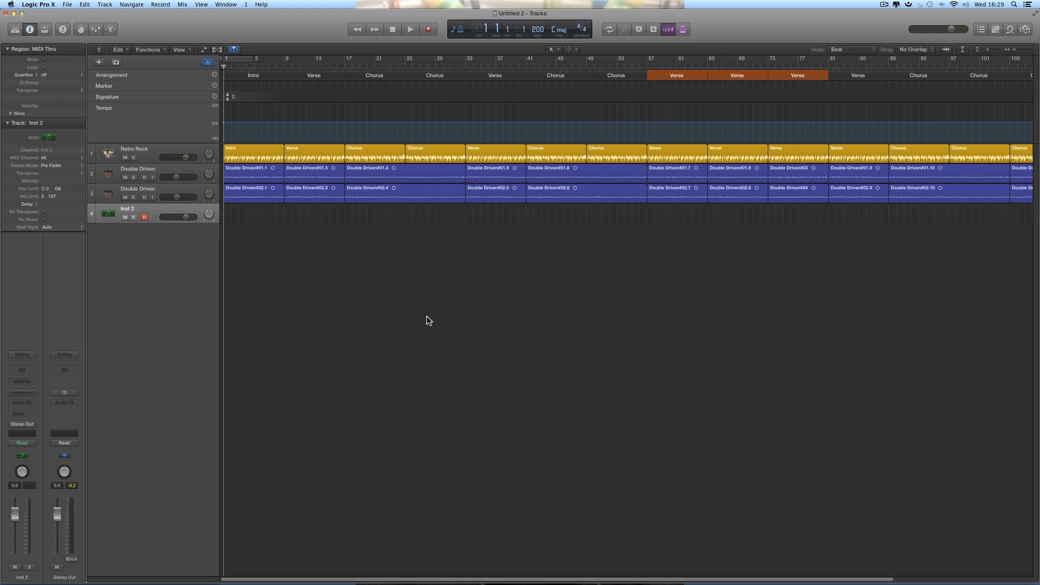
Step: Load the Liverpool Bass patch from the library's Bass category onto the new instrument track, and hide the library
click(15, 31)
click(21, 217)
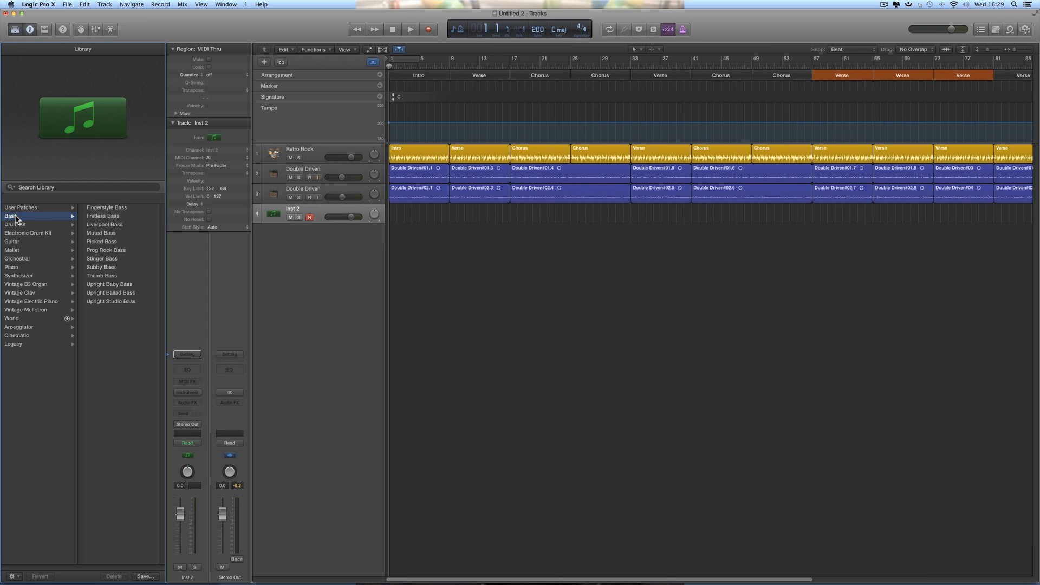
click(106, 225)
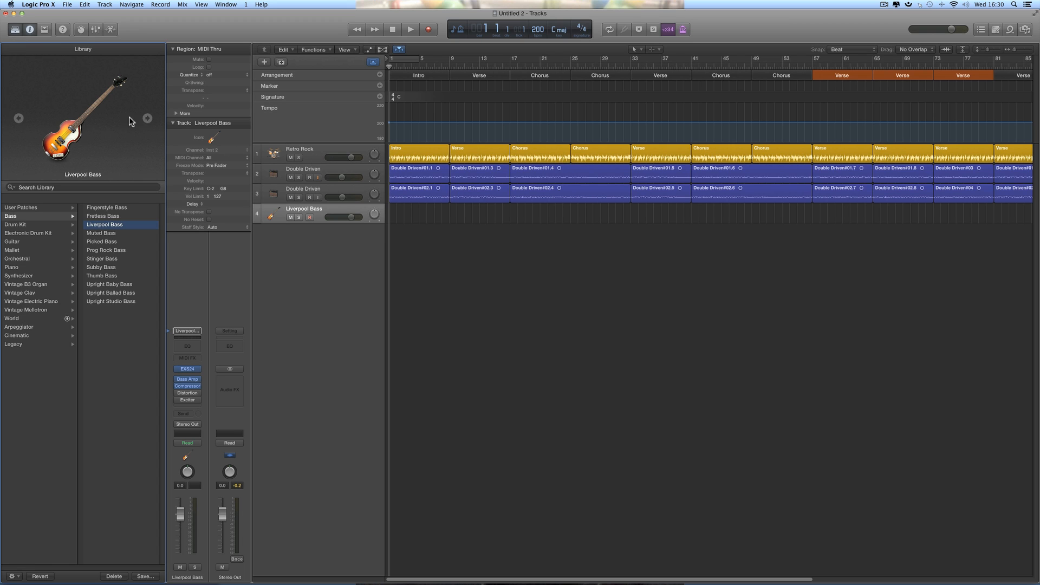
click(14, 31)
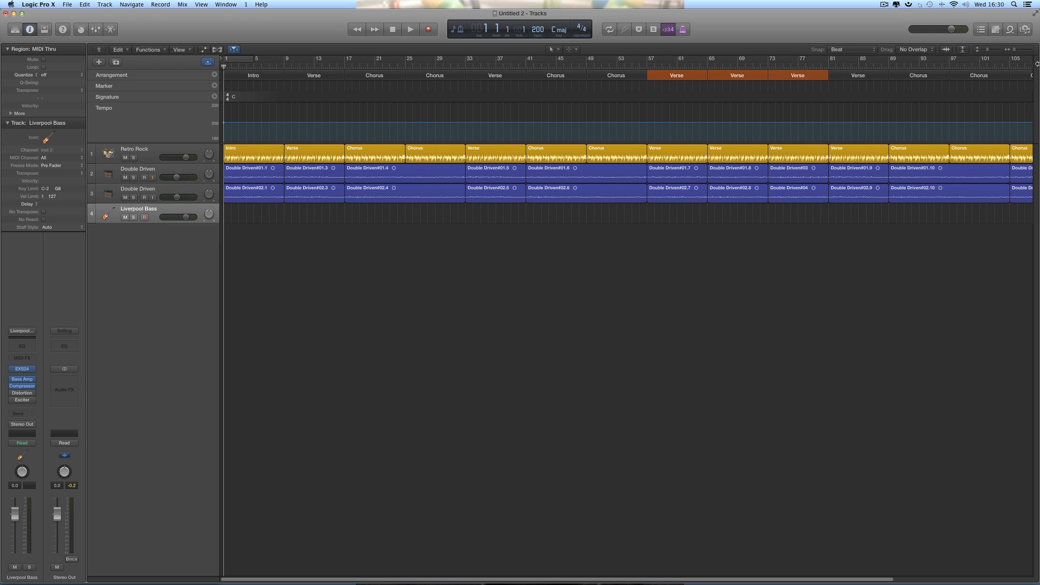
Step: Draw a two-bar MIDI region at bar 1 on the bass track and set the cycle range over bars 1 to 3
click(1029, 50)
click(1029, 50)
click(1029, 49)
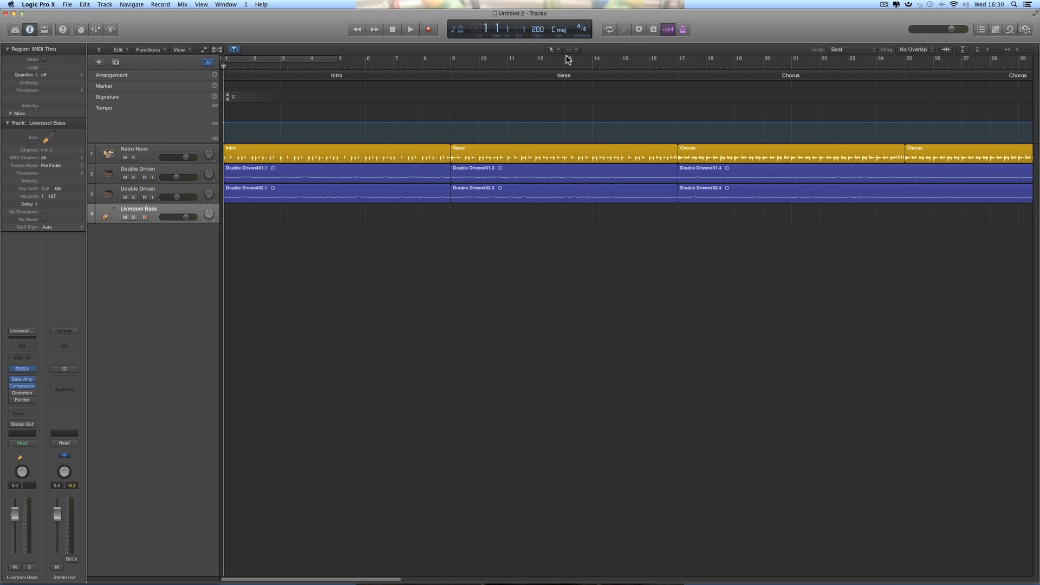
click(558, 48)
click(580, 70)
click(240, 212)
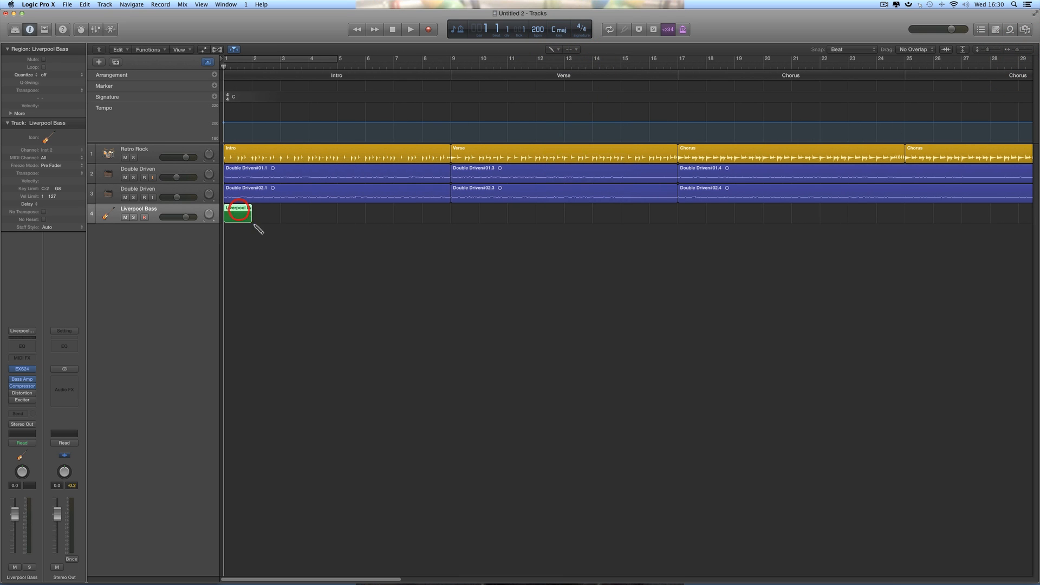
drag(250, 220, 280, 221)
drag(226, 61, 279, 60)
click(549, 51)
click(560, 58)
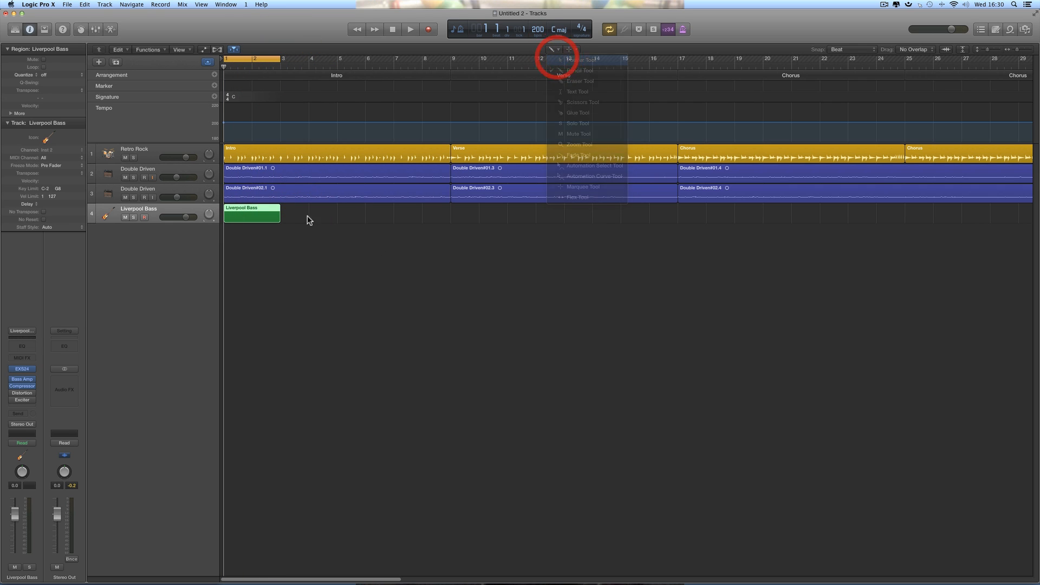
Step: Open the bass region in an enlarged Piano Roll, zoomed in around the low octaves, with the Pencil tool active
double_click(265, 213)
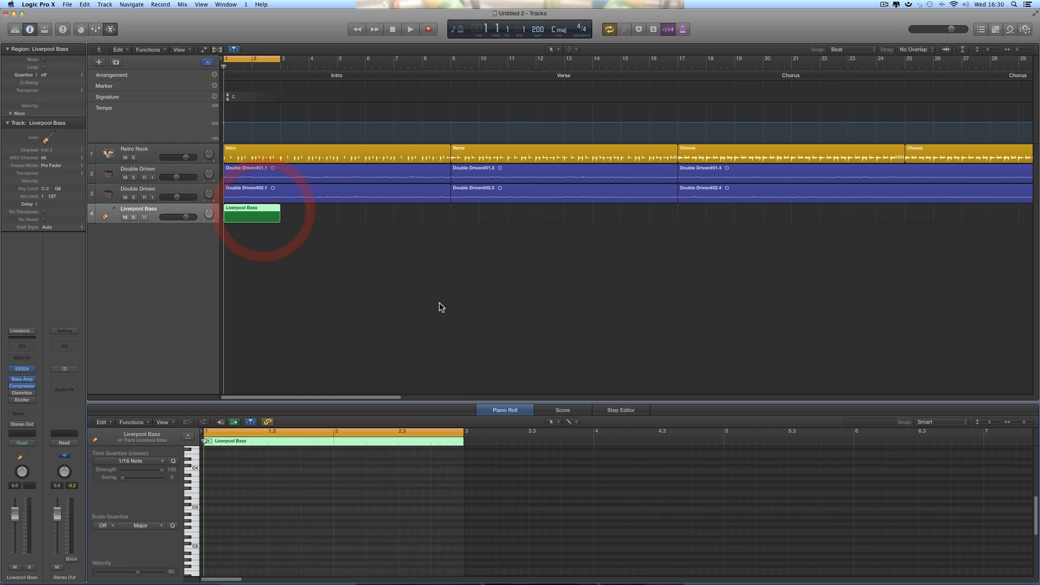
drag(468, 401, 470, 306)
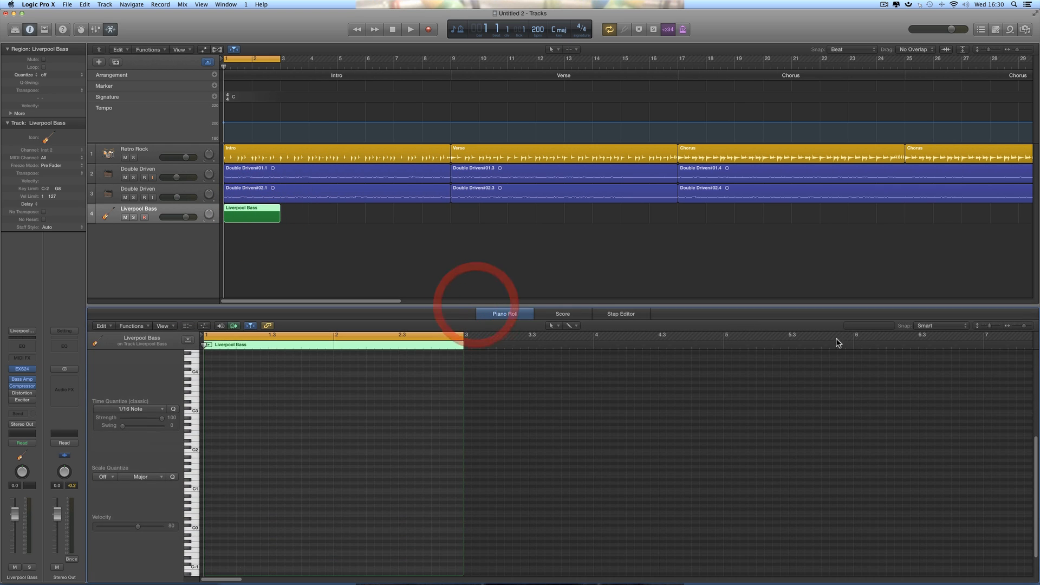
click(1028, 327)
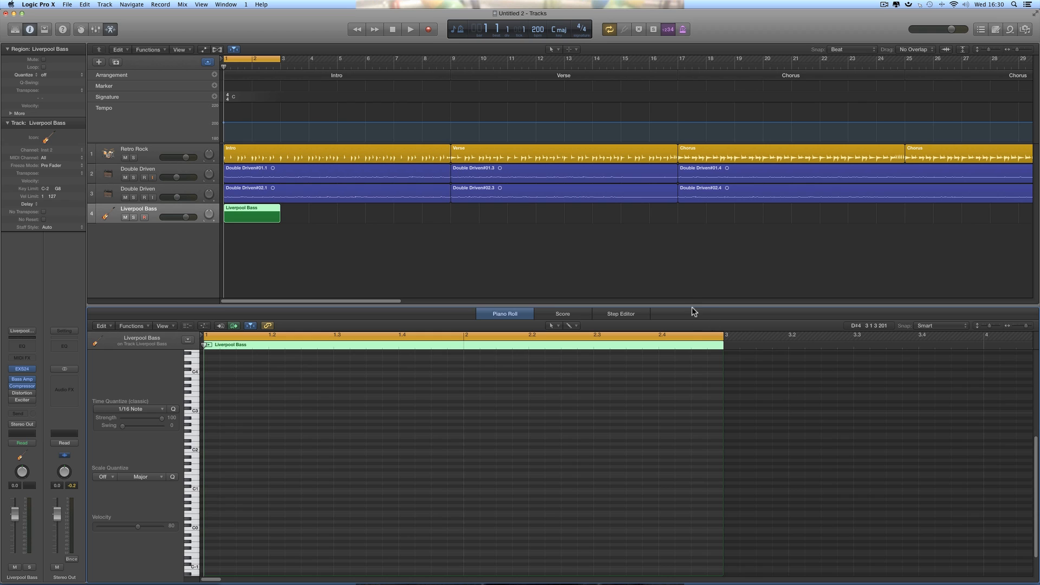
drag(691, 306, 691, 275)
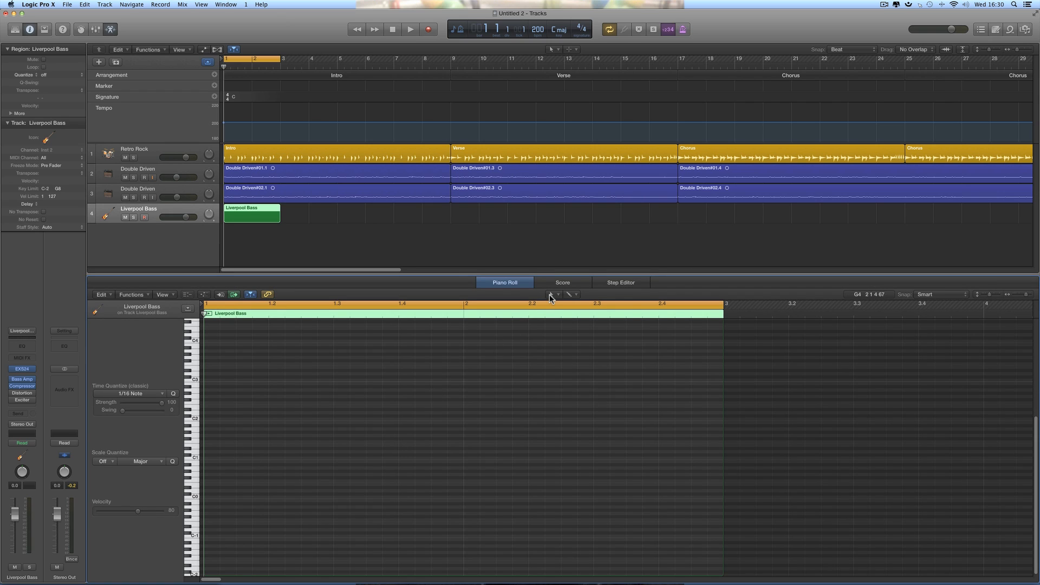
drag(549, 294, 561, 318)
click(997, 295)
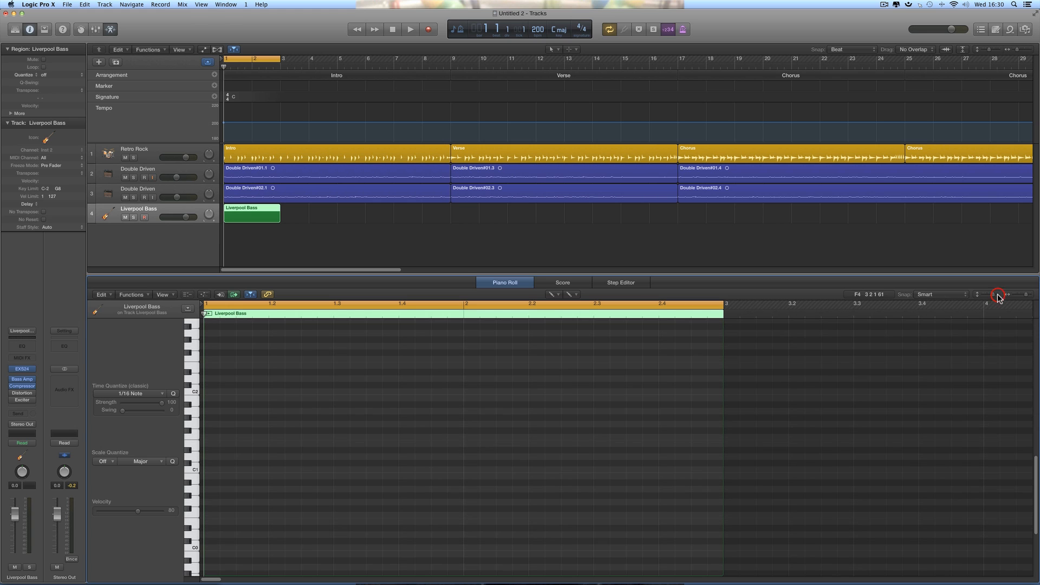
scroll(347, 464, up, 3)
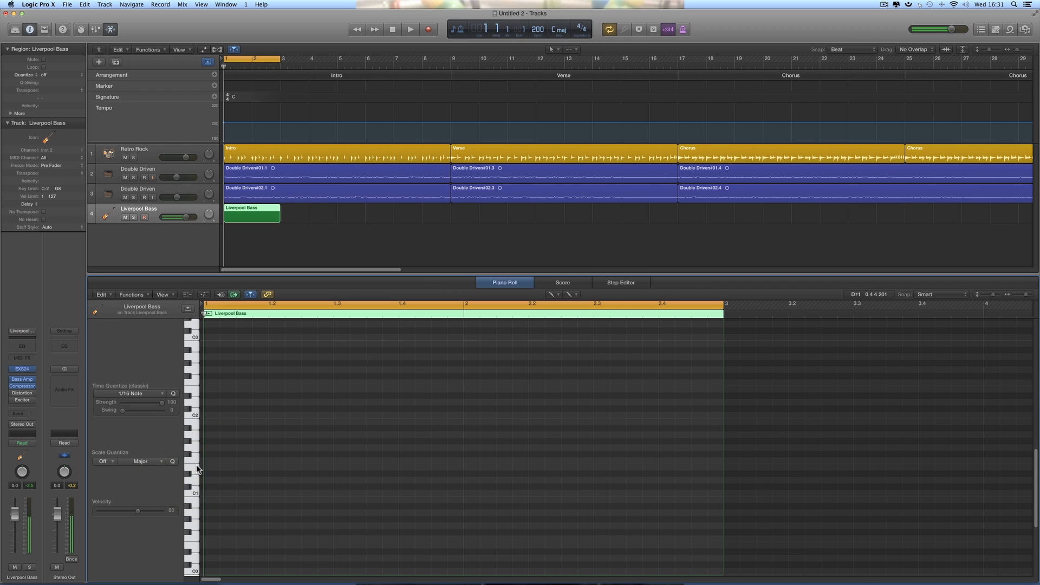
Step: Draw four E2 notes on the four beats of bar 1, each about three sixteenths long
click(208, 390)
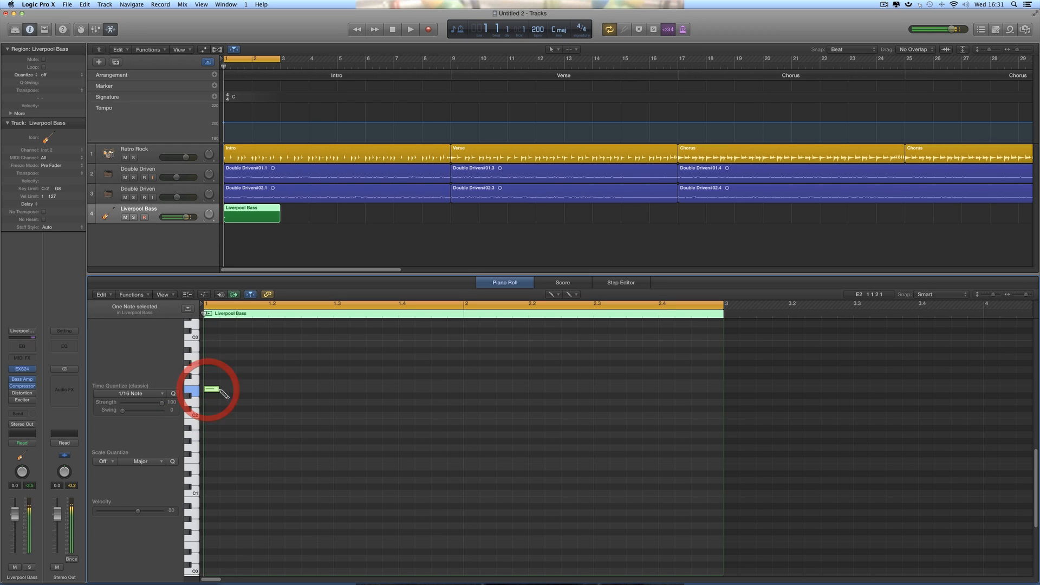
drag(216, 390, 255, 390)
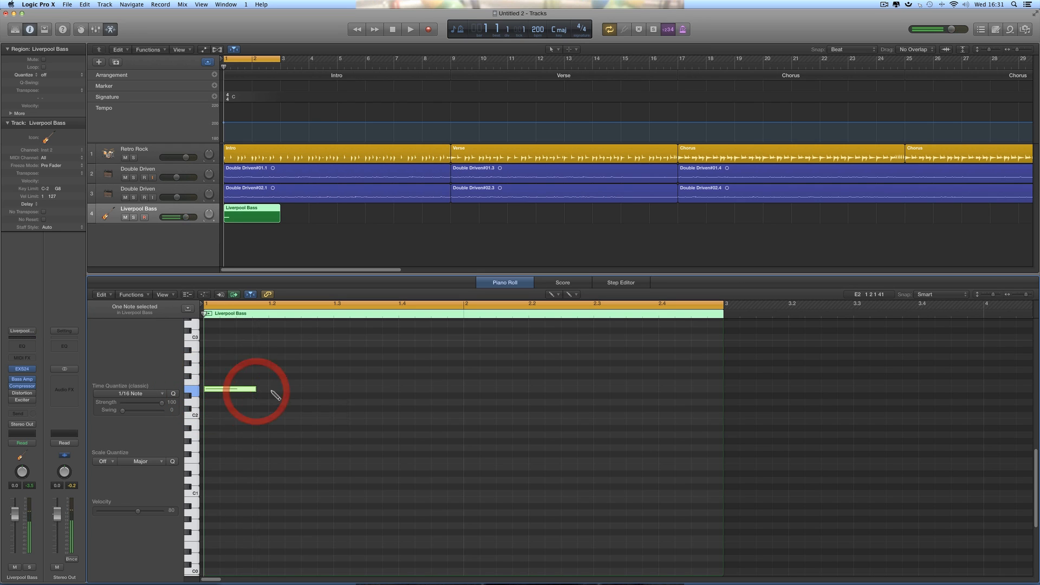
click(270, 389)
click(336, 388)
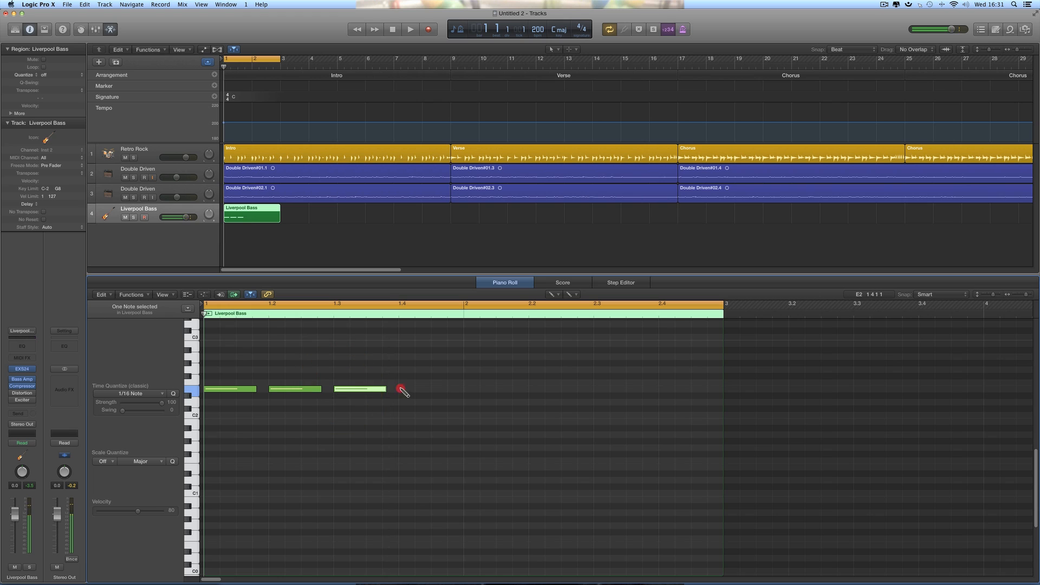
click(400, 389)
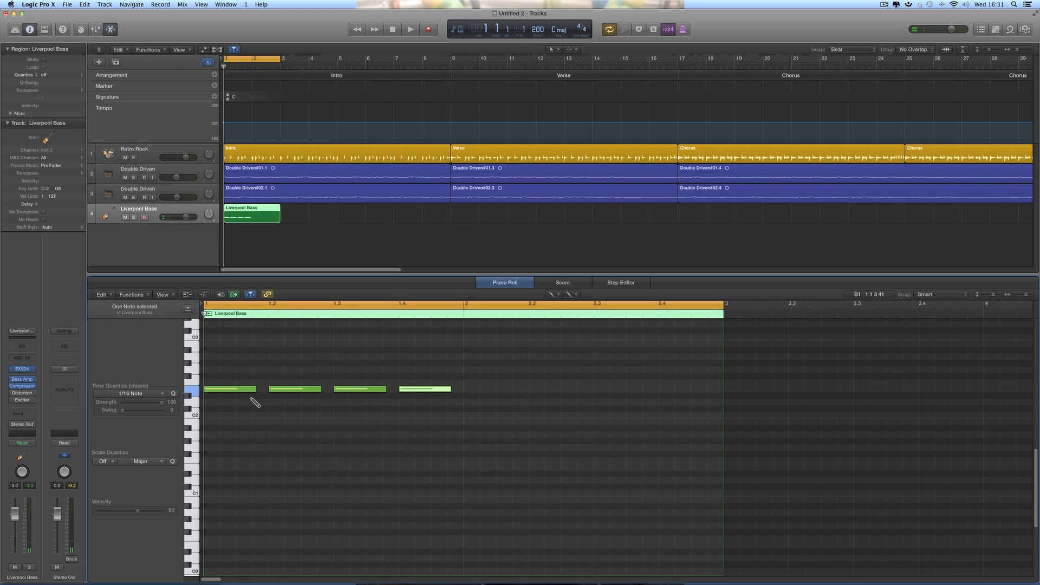
Step: Lengthen all four E2 notes slightly together, play the part back, and mute both Double Driven guitar tracks
click(196, 390)
drag(254, 389, 260, 388)
key(space)
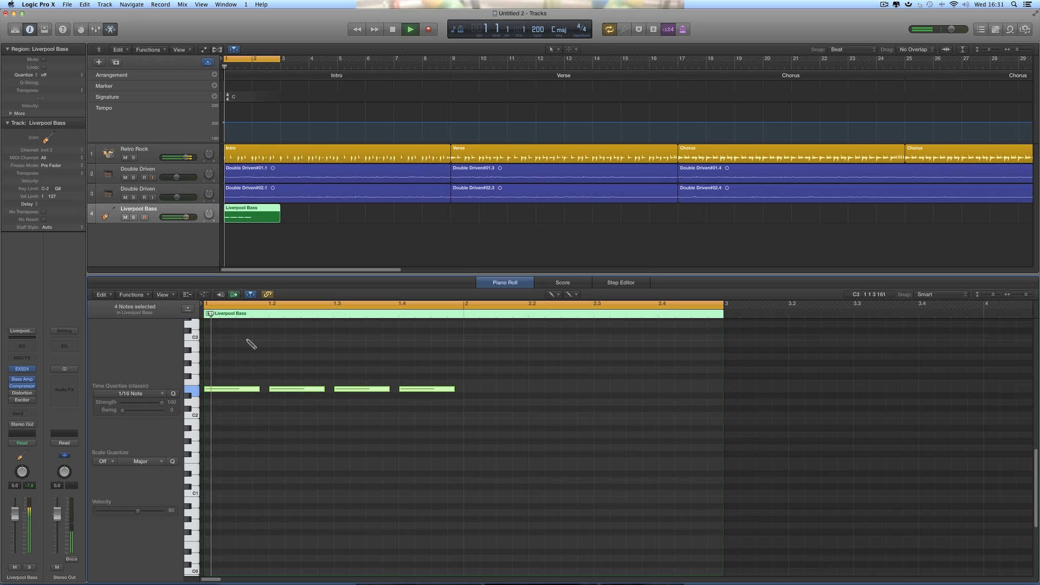
click(125, 178)
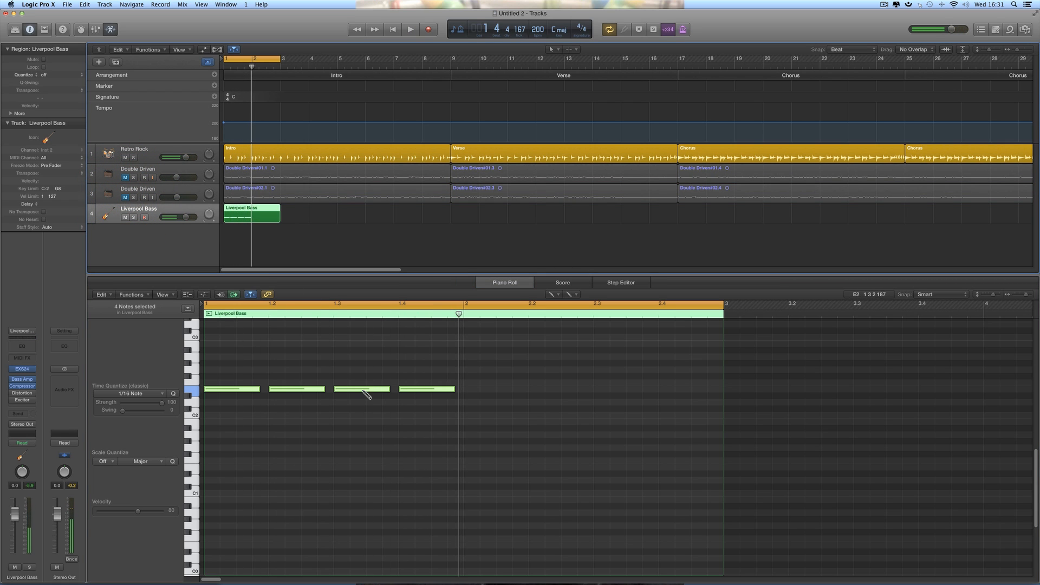
Step: Replace the E2 note on beat 3 of bar 1 with two half-beat E2 notes, slightly lengthen the others, and play the bar
mouse_move(386, 389)
mouse_down()
mouse_move(357, 392)
mouse_move(393, 389)
mouse_move(359, 390)
mouse_move(382, 391)
mouse_up()
click(551, 295)
click(553, 305)
key(space)
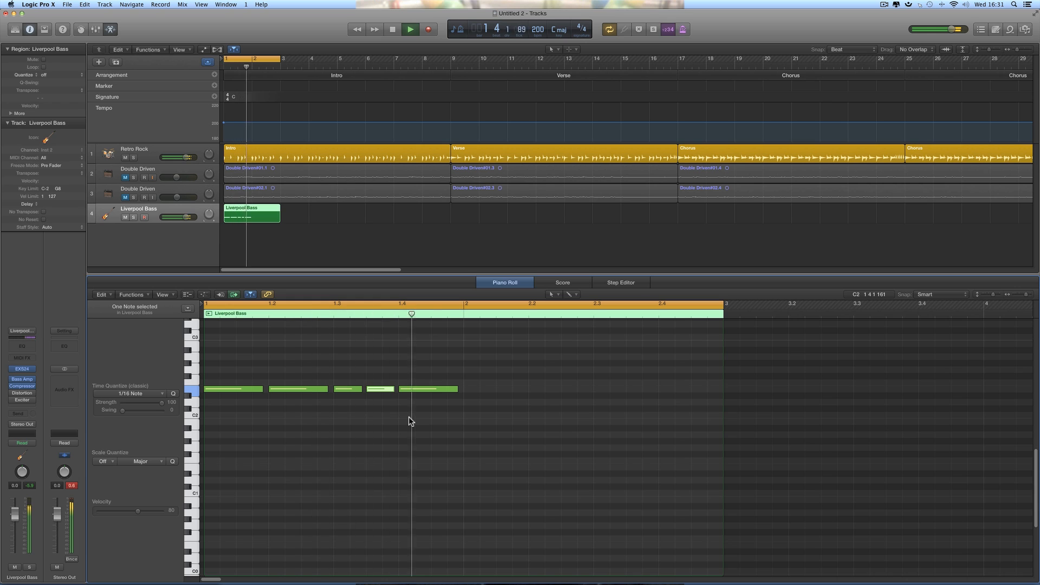
Step: Draw a G#2 on beat 1 of bar 2 and a half-beat B2 on beat 2, and play the phrase
scroll(487, 417, up, 3)
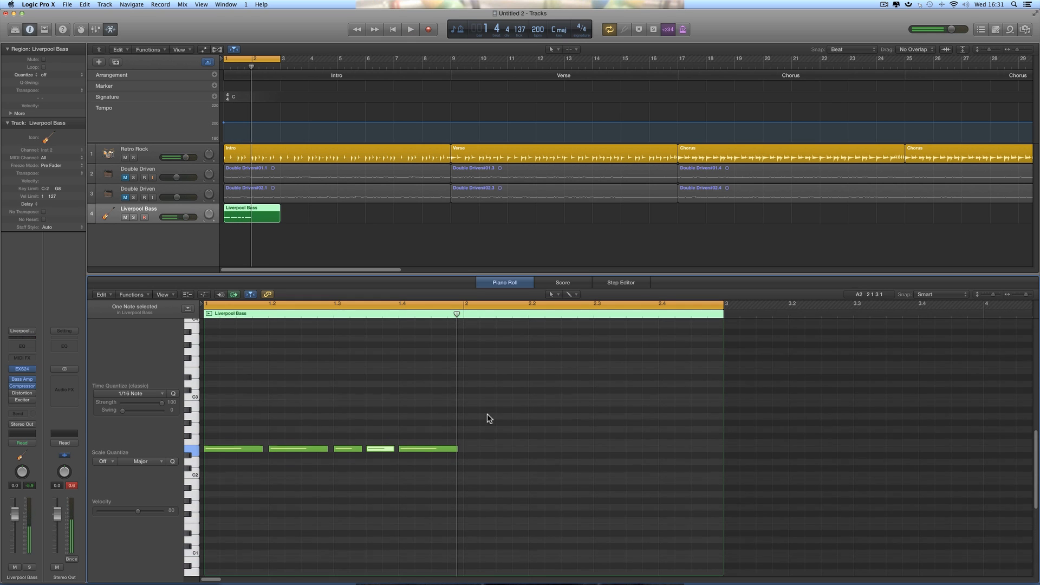
click(552, 295)
click(575, 315)
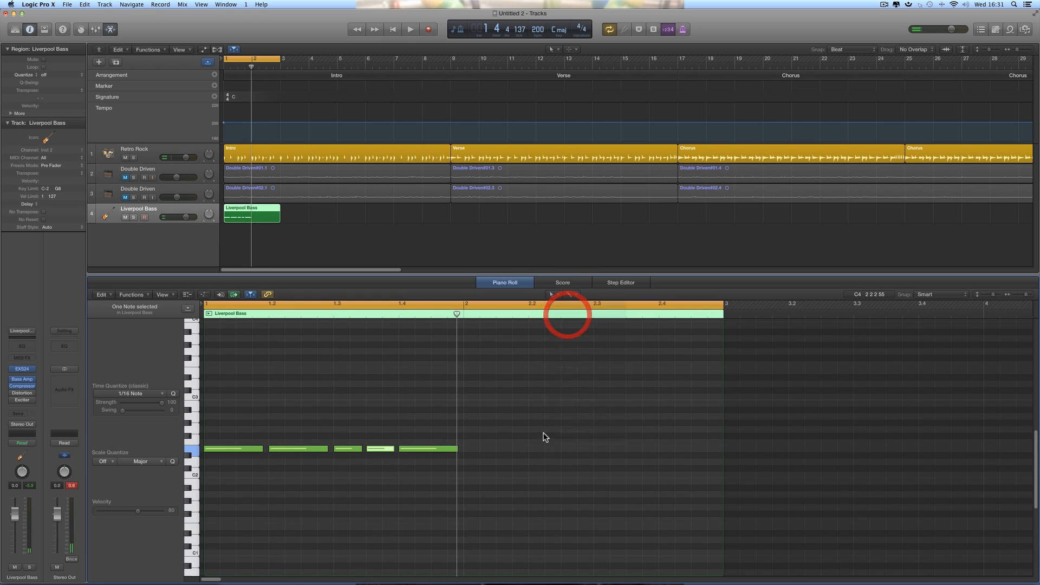
mouse_move(465, 448)
mouse_down()
mouse_move(525, 449)
mouse_move(494, 422)
mouse_up()
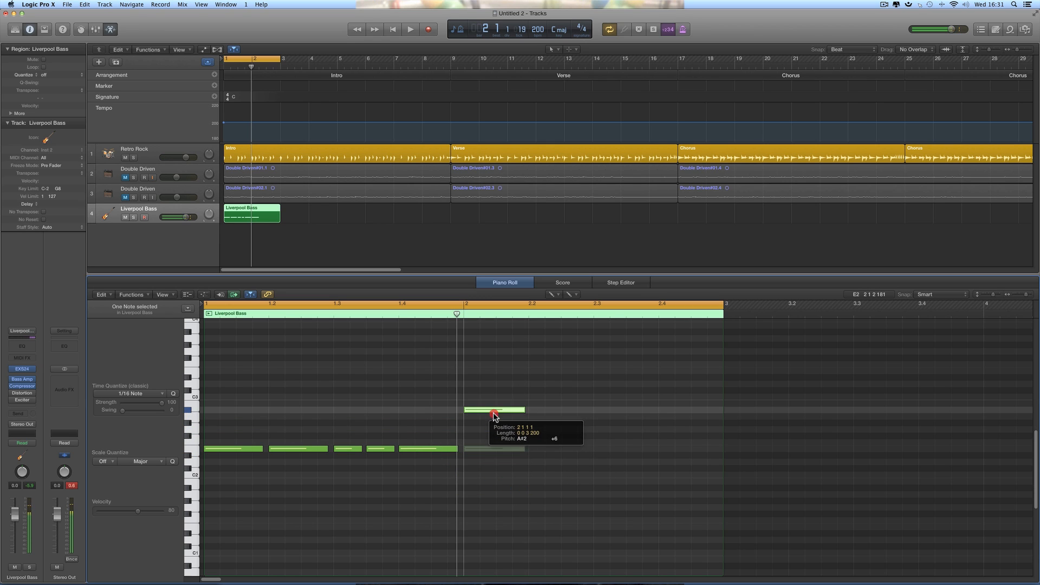
click(532, 397)
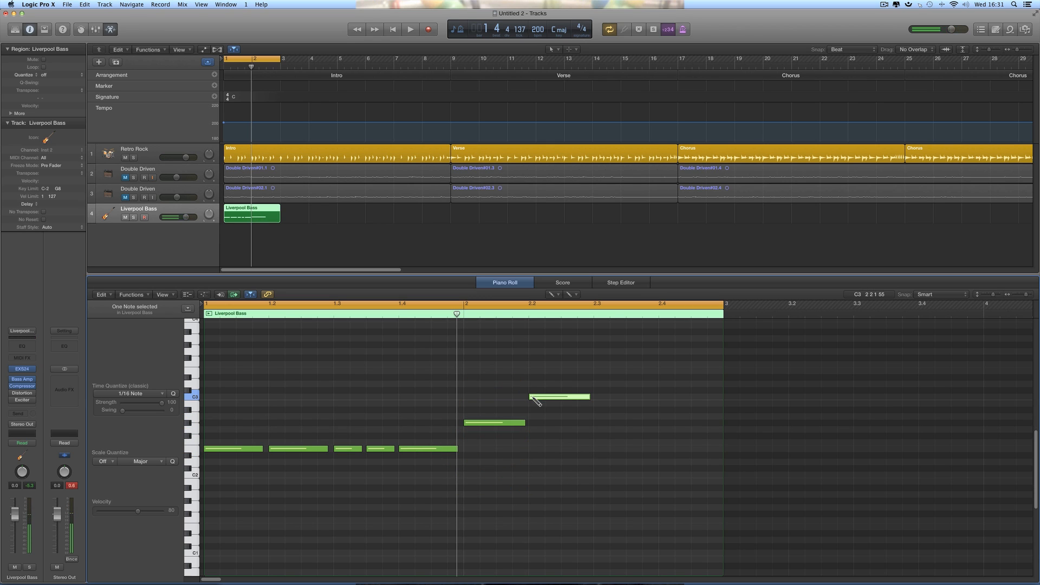
mouse_move(540, 398)
mouse_down()
mouse_move(582, 403)
mouse_move(558, 403)
mouse_up()
key(space)
key(space)
Step: Finish bar 2 with a nearly beat-long C#3 on the offbeat of beat 2, a half-beat B2 after it, and a G#2 on beat 4
click(562, 390)
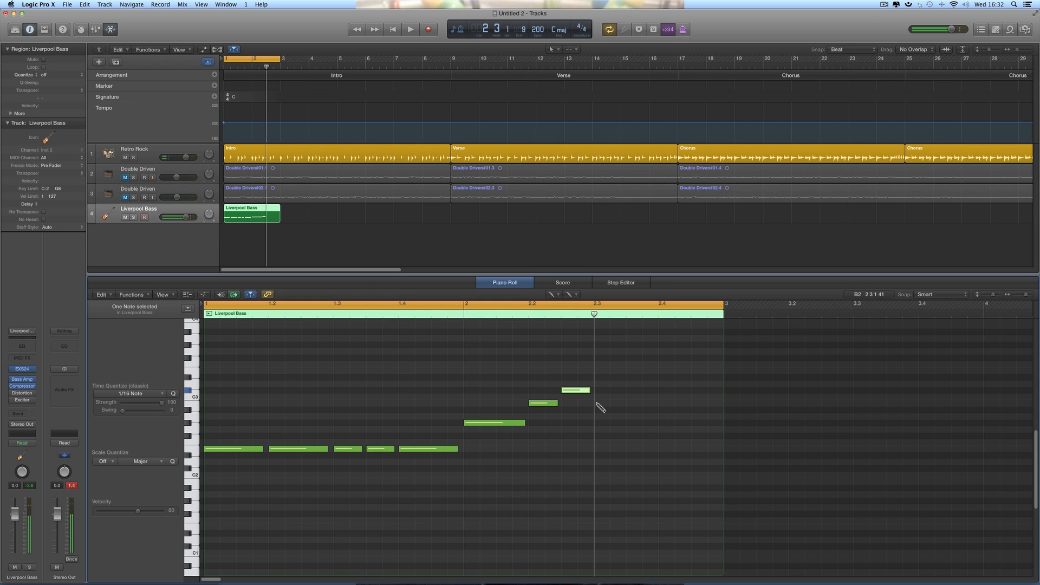
drag(588, 390, 617, 391)
click(628, 404)
mouse_move(682, 404)
mouse_down()
mouse_move(654, 404)
mouse_move(719, 423)
mouse_up()
click(660, 423)
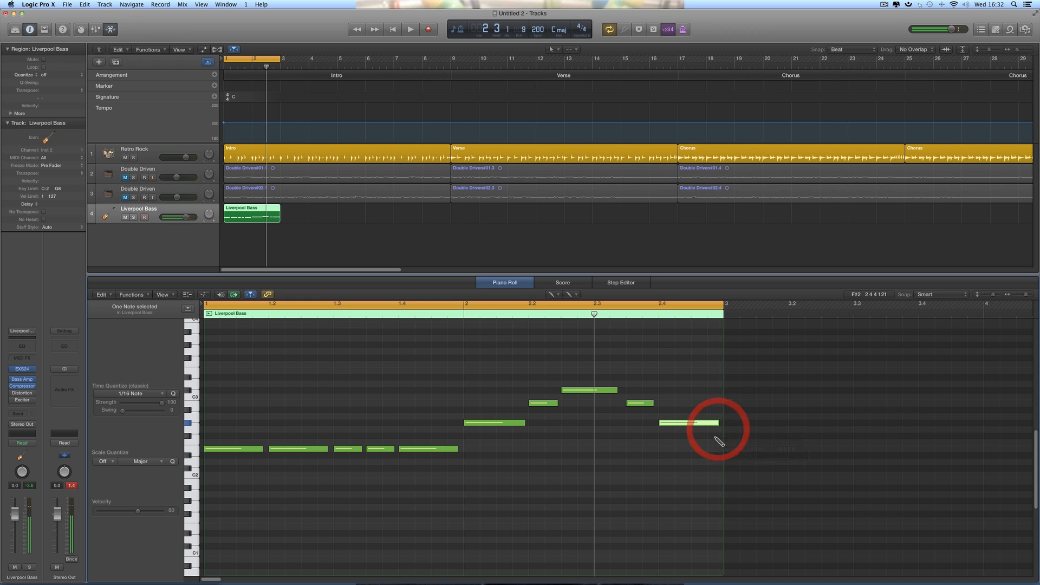
Step: Play the two-bar riff while shortening the first E2 on beat 3 of bar 1 and slightly lengthening the C#3 in bar 2
key(space)
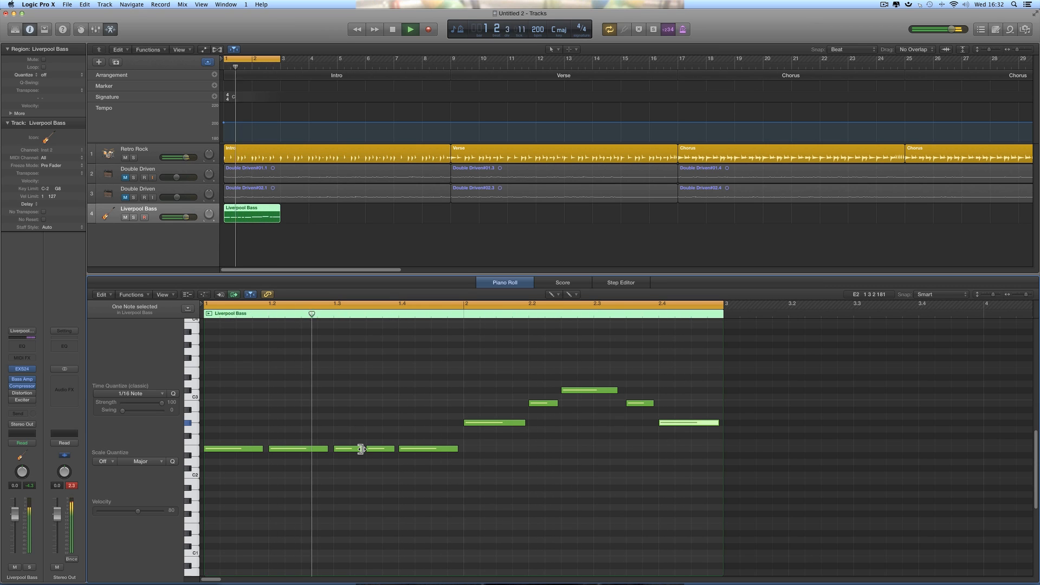
drag(361, 448, 357, 448)
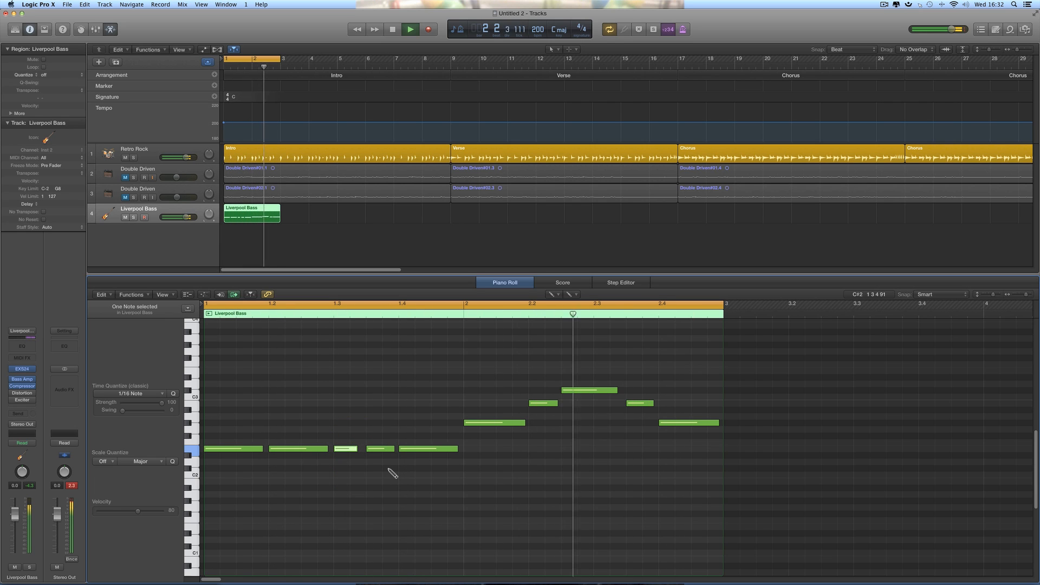
drag(617, 390, 622, 390)
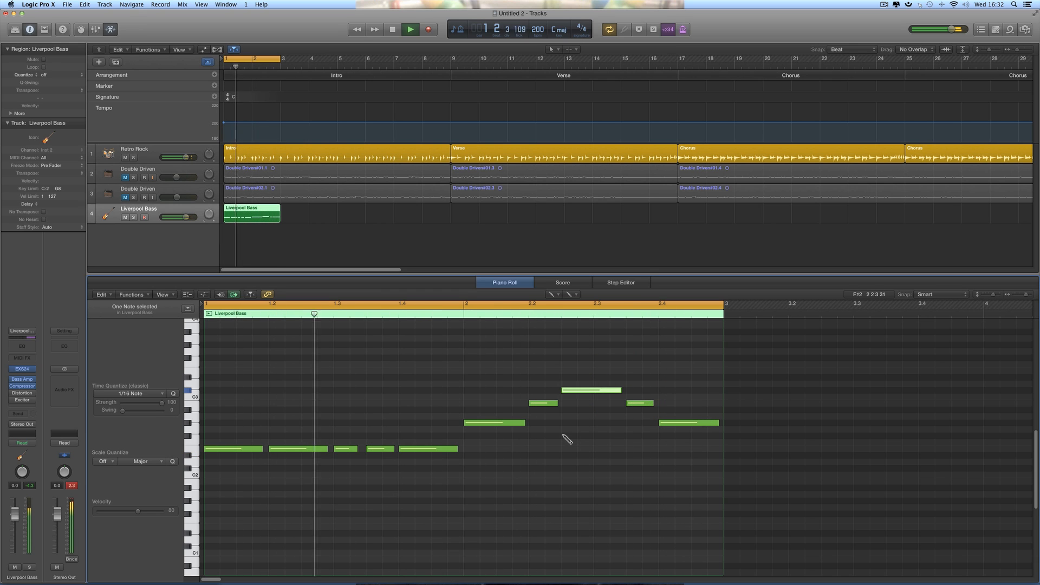
key(space)
Step: Unmute both Double Driven guitar tracks, lower their volumes slightly, and play the mix with the bass
click(126, 179)
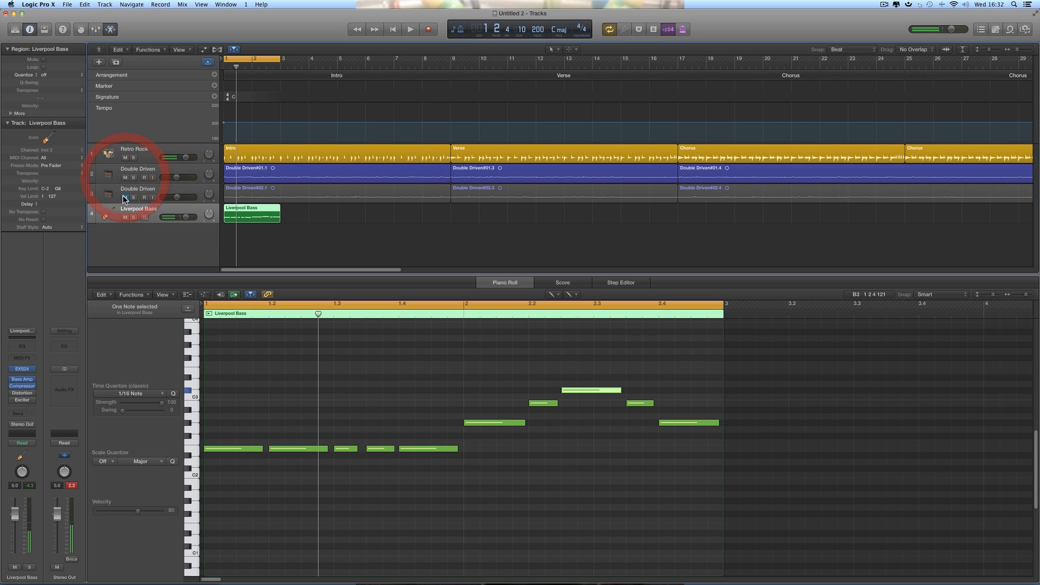
click(174, 181)
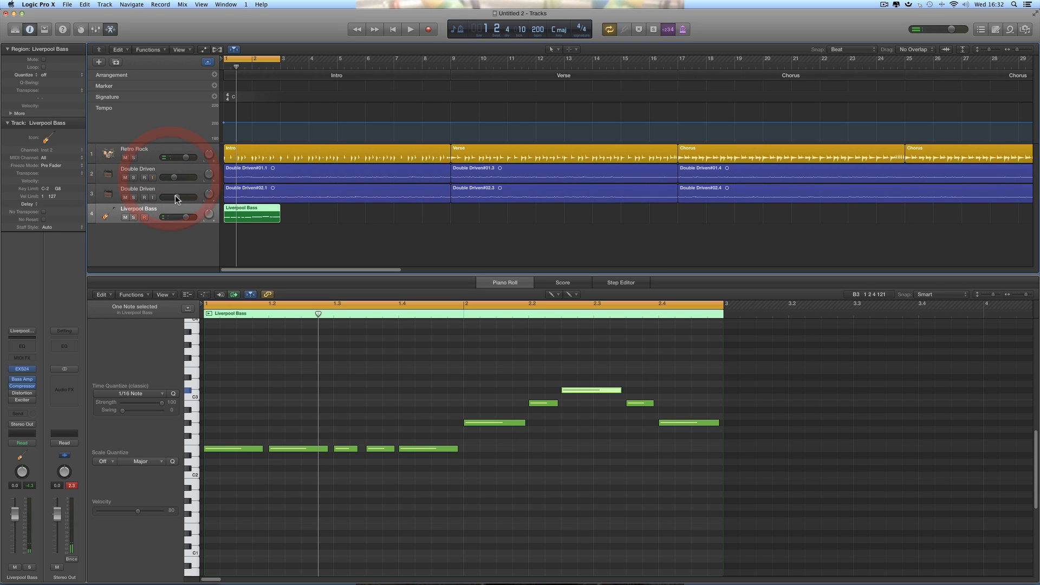
drag(177, 198, 172, 198)
key(space)
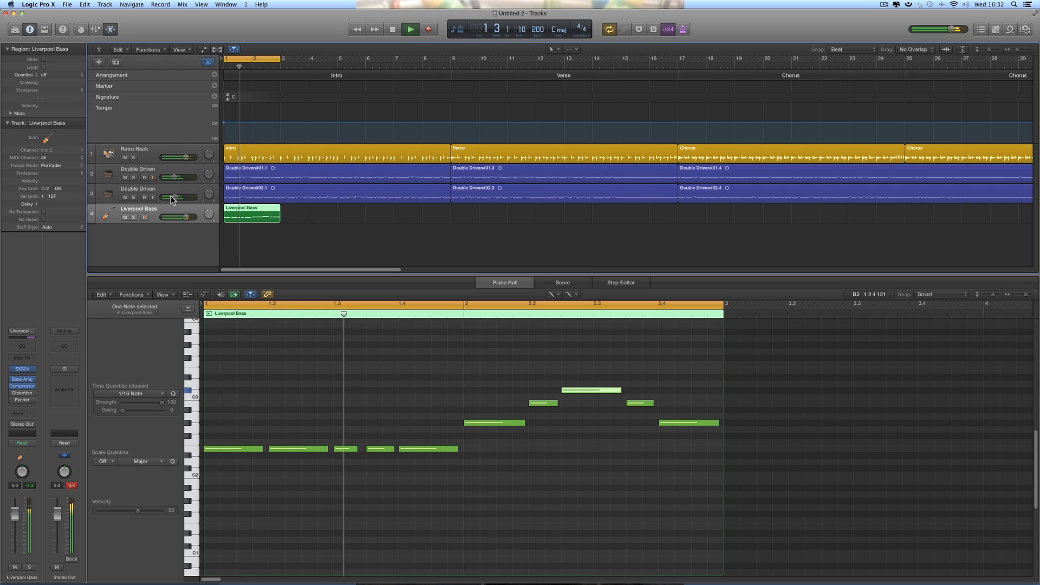
key(space)
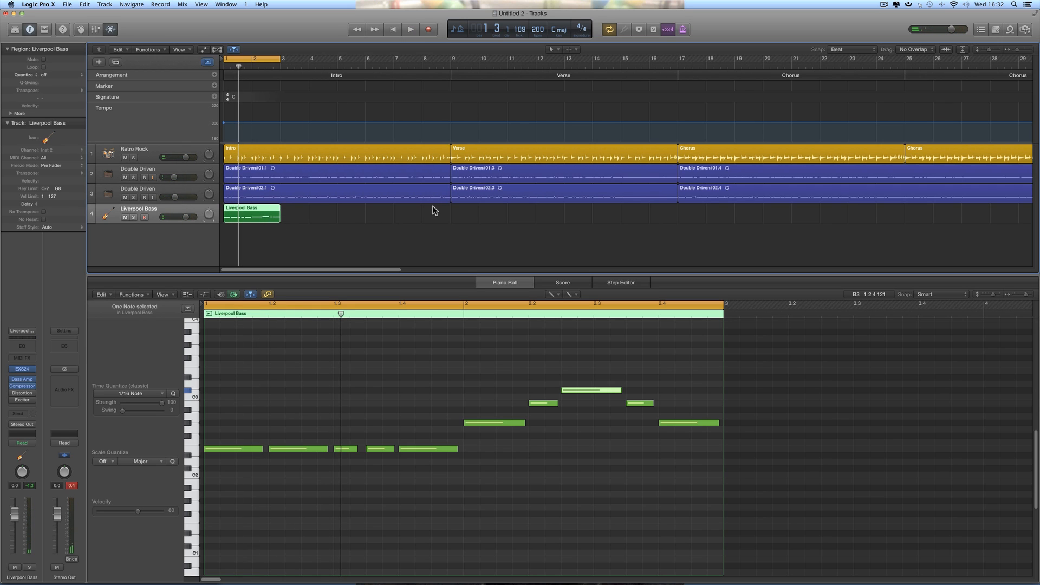
Step: Copy the two-bar bass region three times to fill the Intro up to bar 9, and accept a default-named marker at bar 1
drag(256, 211, 411, 214)
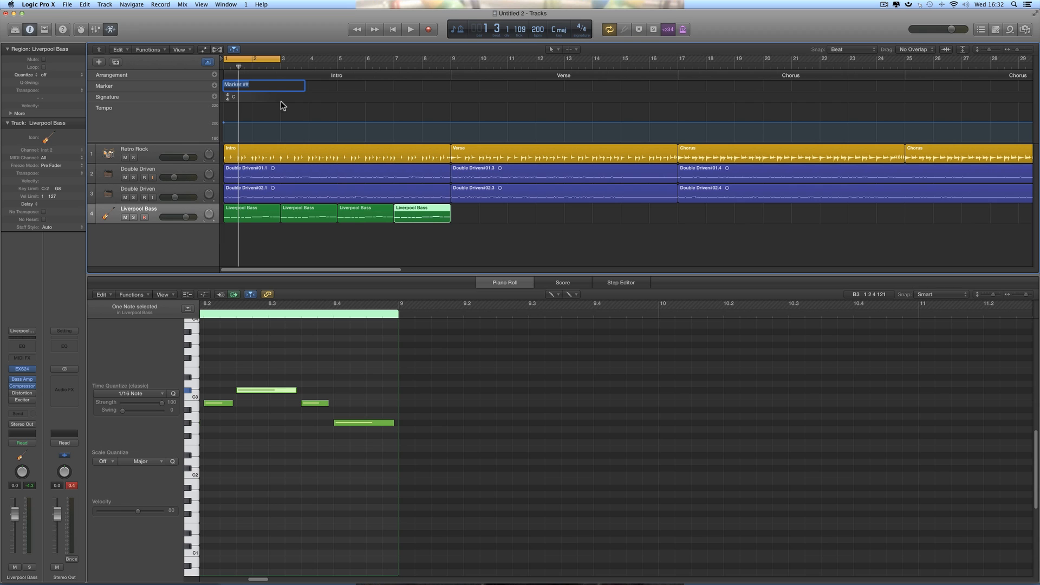
key(Return)
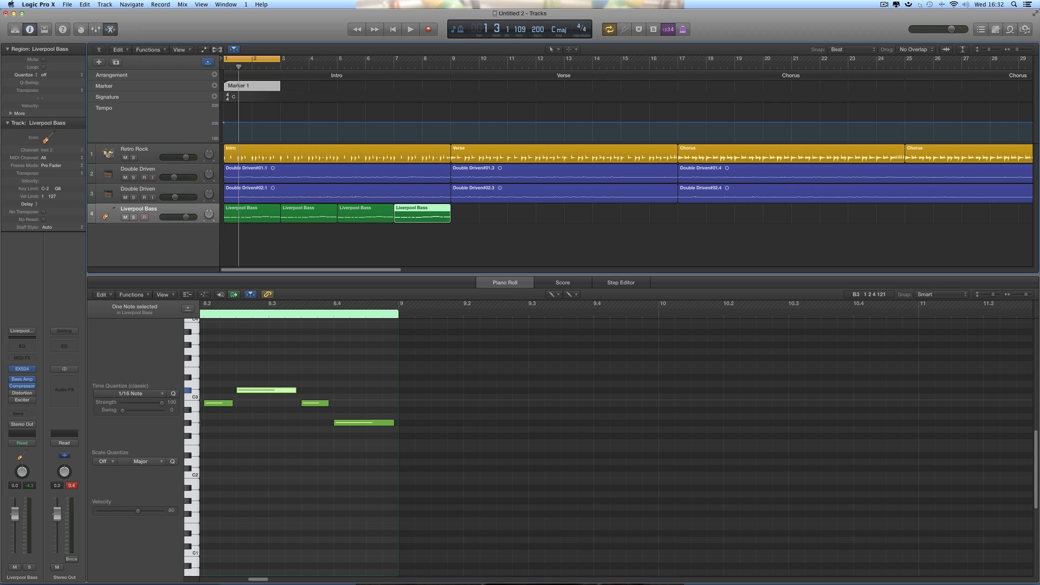
Step: Erase Marker 1 from the marker track and switch off the cycle area
click(557, 49)
click(567, 75)
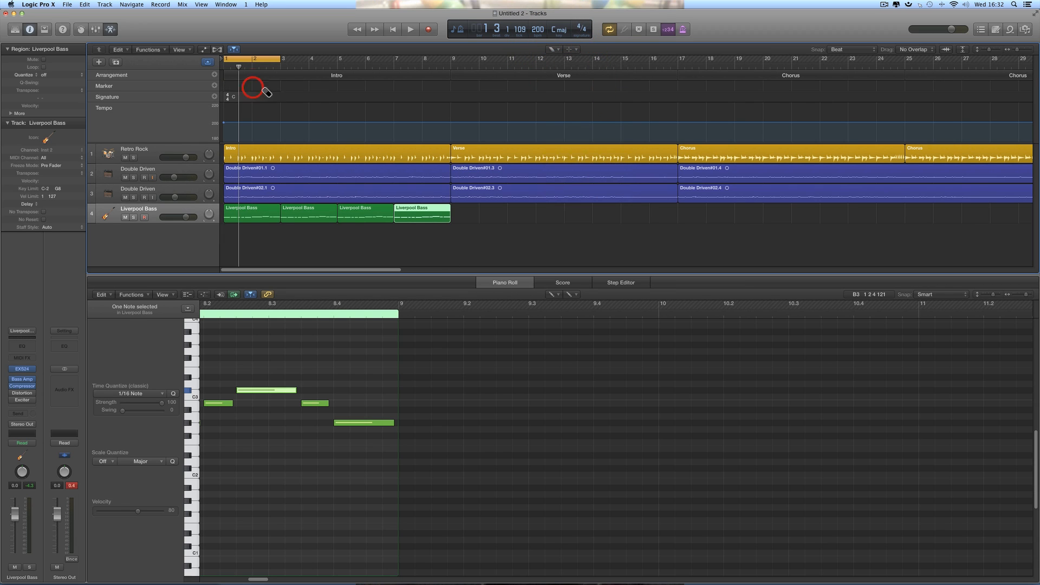
click(555, 49)
click(563, 64)
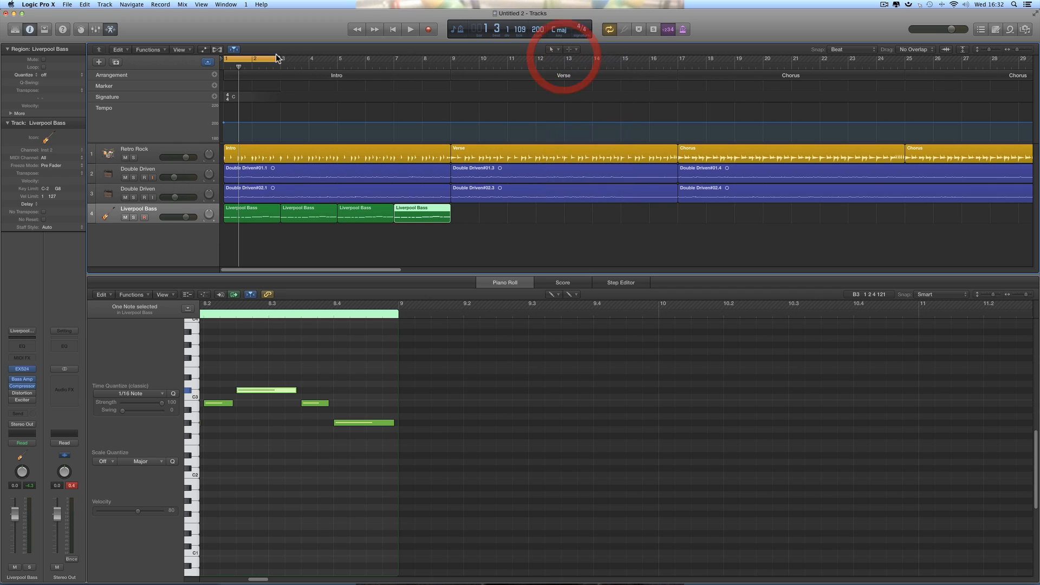
click(267, 58)
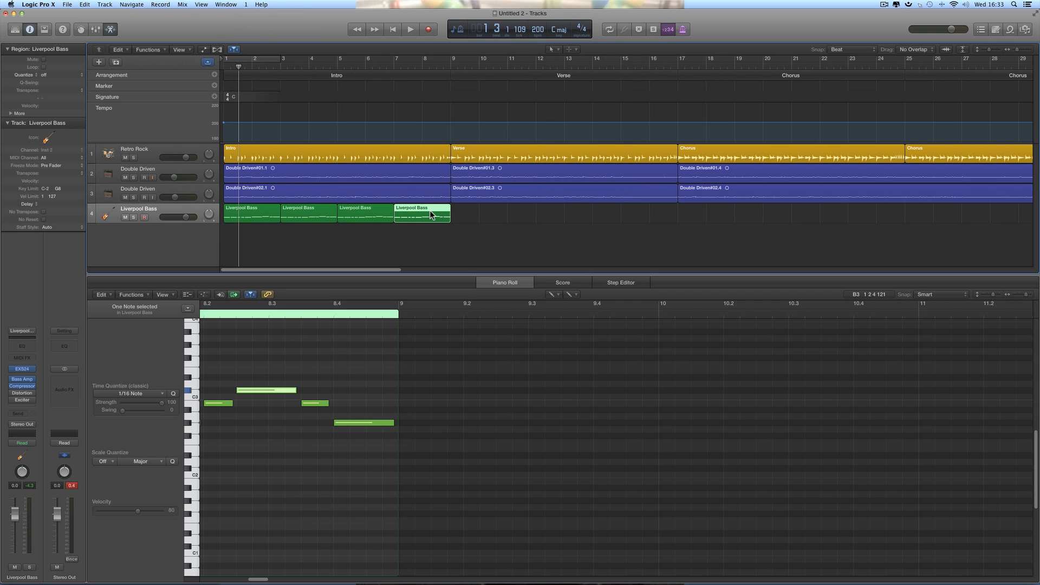
Step: Copy the Liverpool Bass regions along the track to fill the verse up to bar 17, and audition from bar 9
drag(412, 210, 522, 214)
drag(529, 207, 644, 215)
double_click(450, 64)
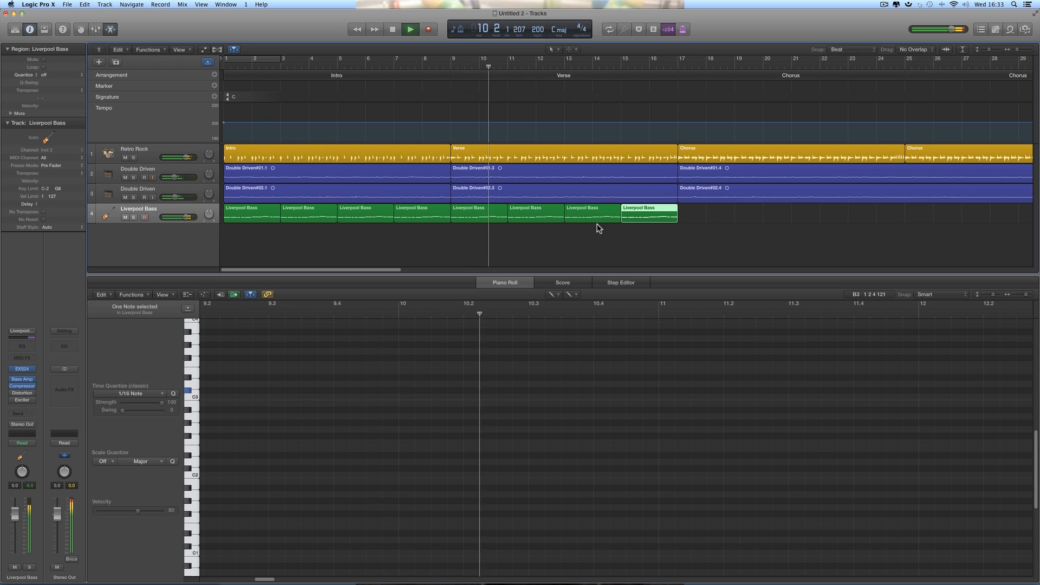
scroll(641, 236, right, 2)
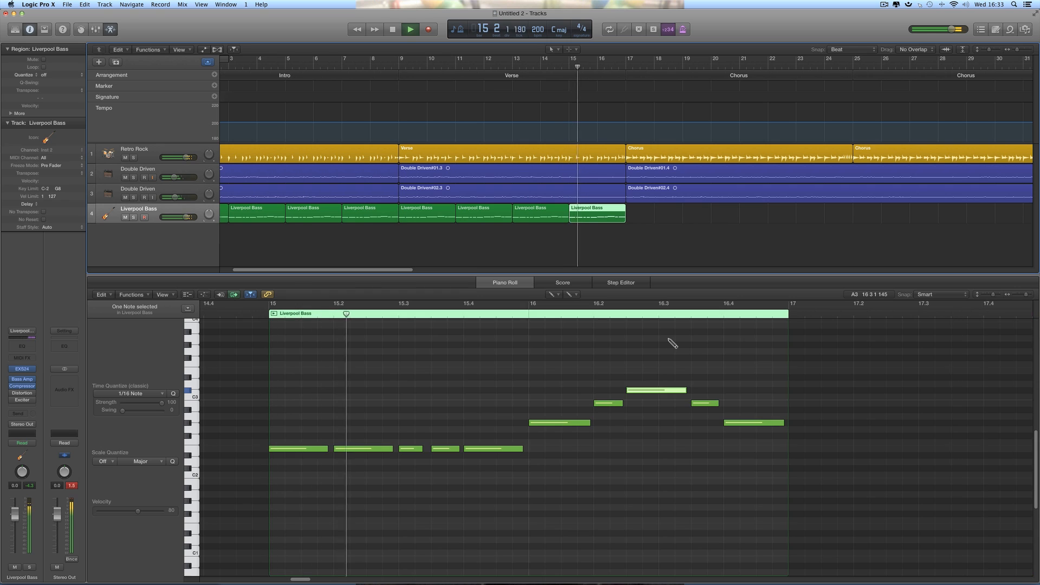
key(space)
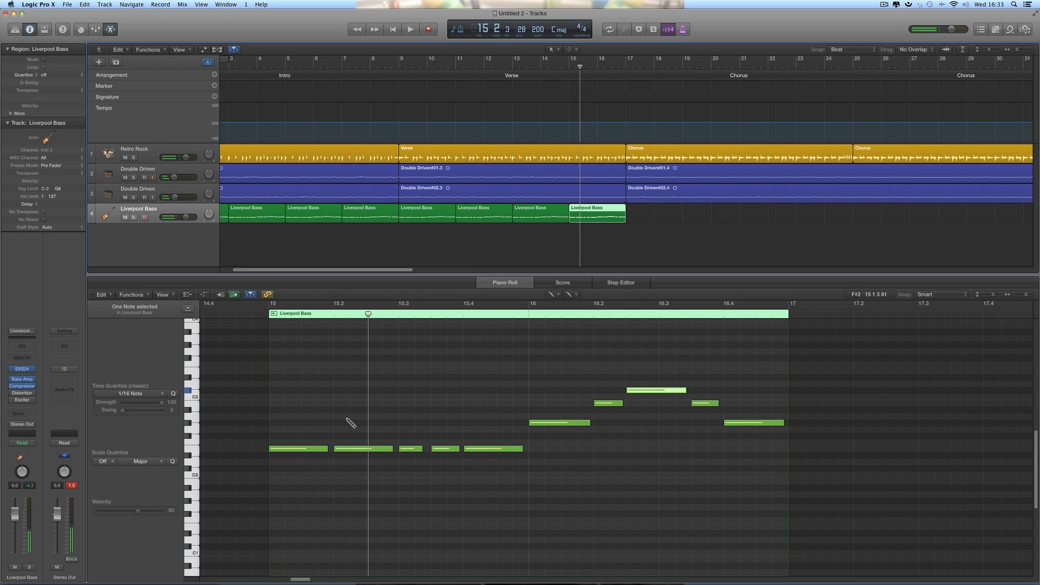
Step: Delete every note except the first in the Liverpool Bass region at bar 15, using the Pointer tool
click(553, 50)
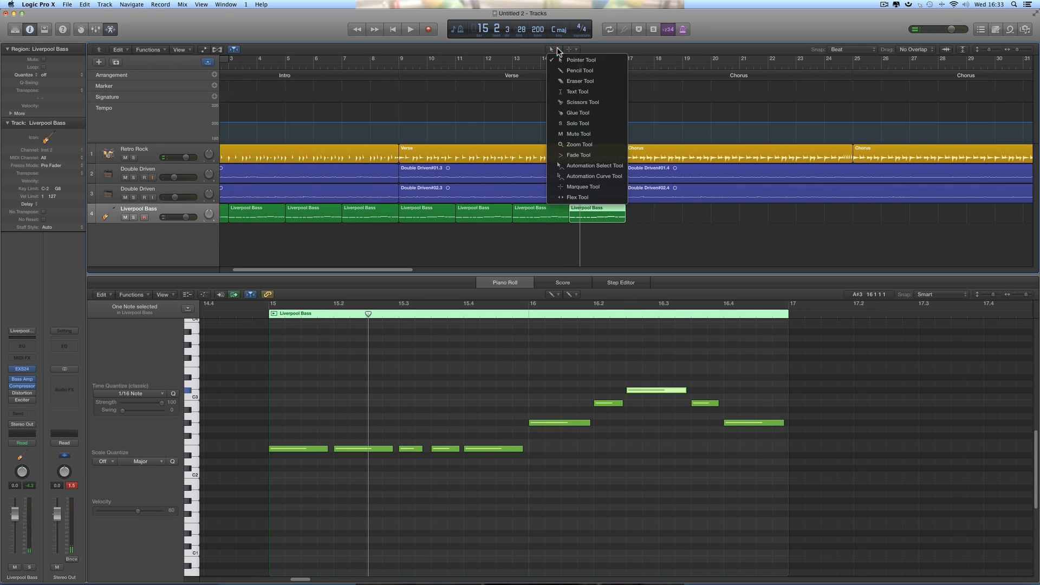
click(560, 61)
click(553, 294)
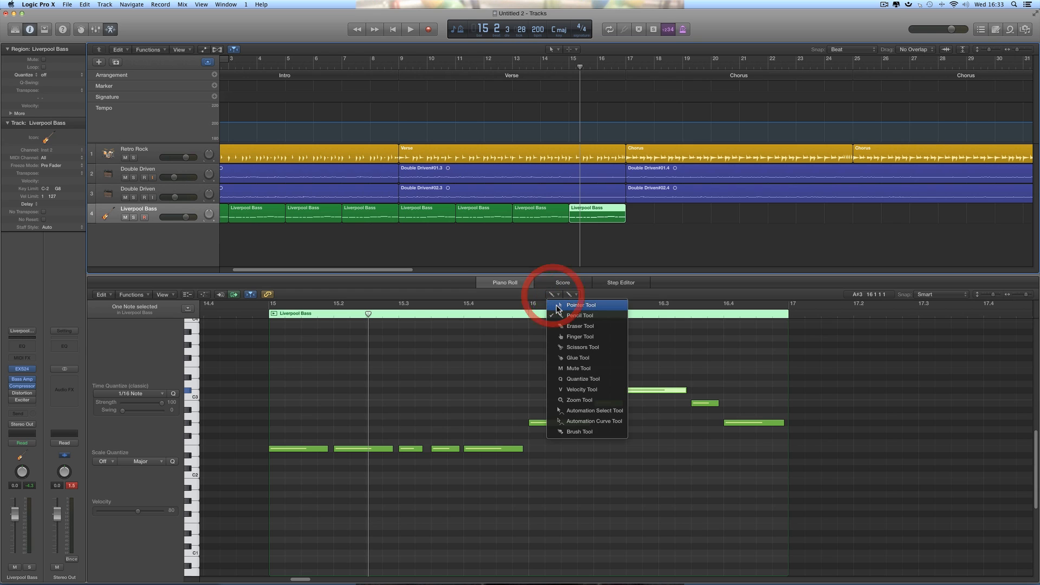
drag(337, 384, 739, 490)
key(Delete)
Step: Lengthen the remaining note at bar 15 so it ends just past beat 15.2, and audition the end of the verse
drag(326, 450, 363, 451)
click(209, 316)
key(space)
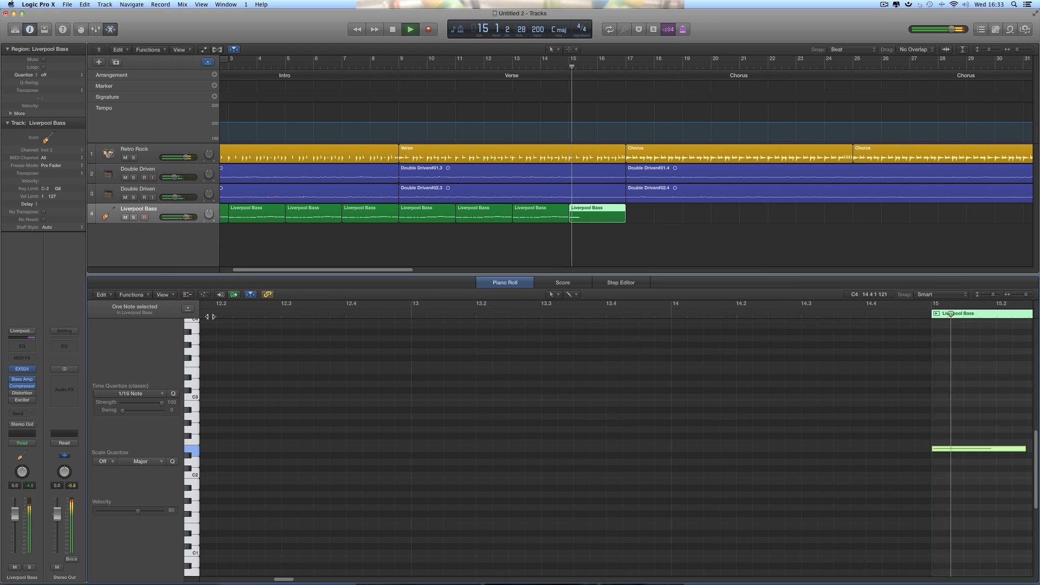
drag(299, 450, 284, 449)
click(555, 66)
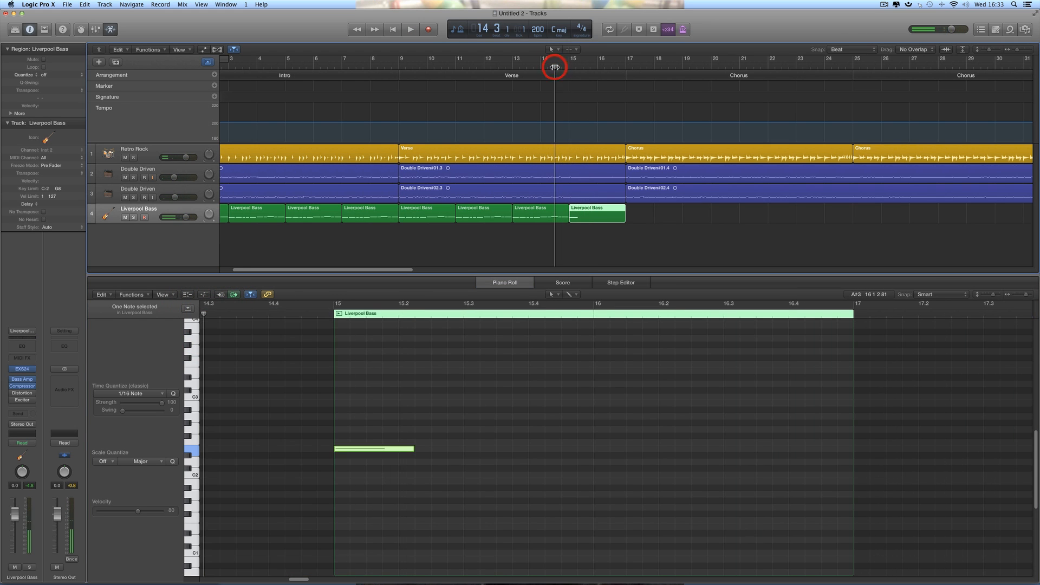
key(space)
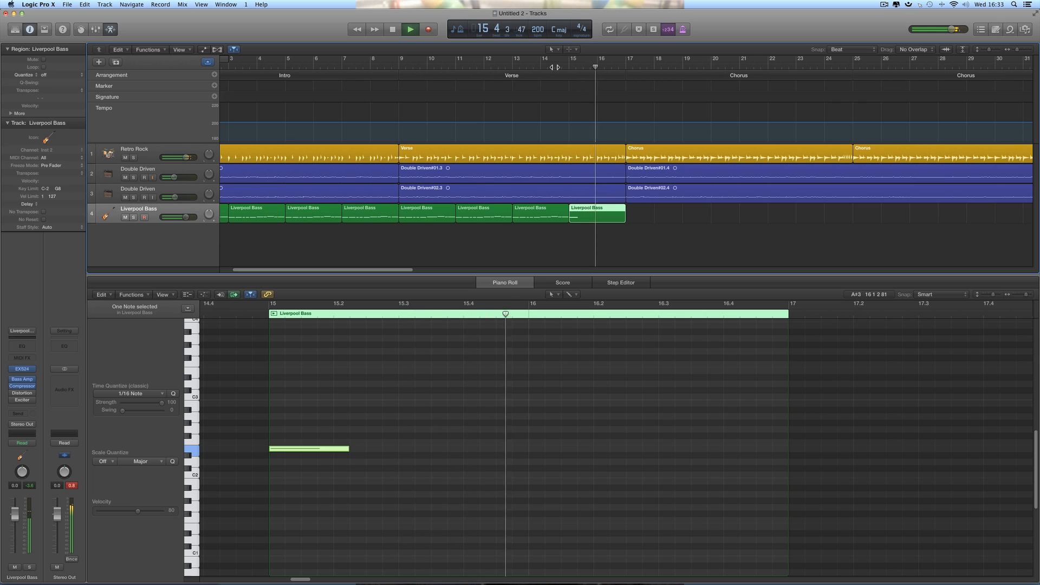
key(space)
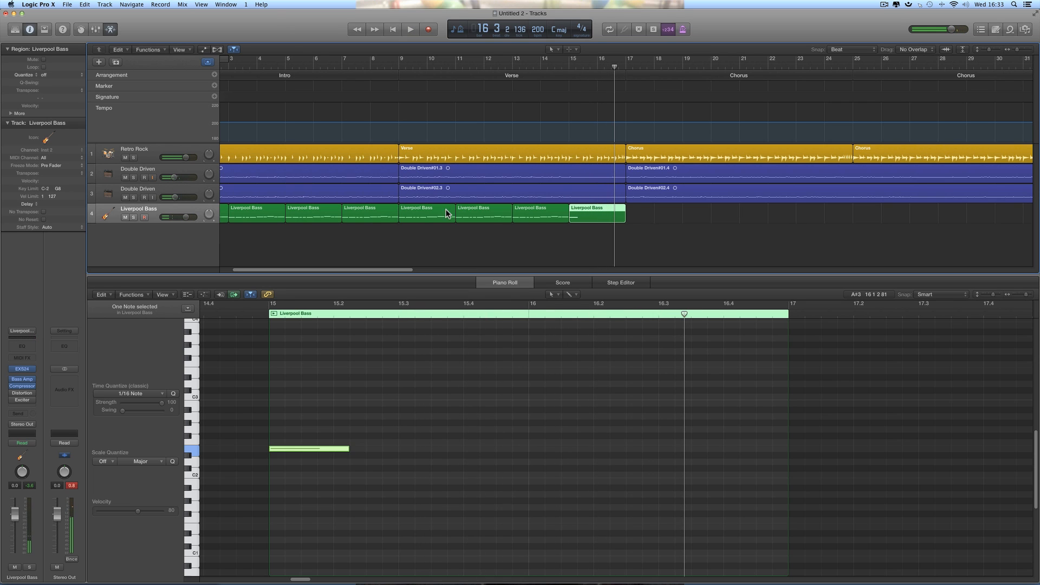
Step: Copy the bass region from bar 9 to bar 17, transpose all its notes up to start on A2, and audition it
click(427, 211)
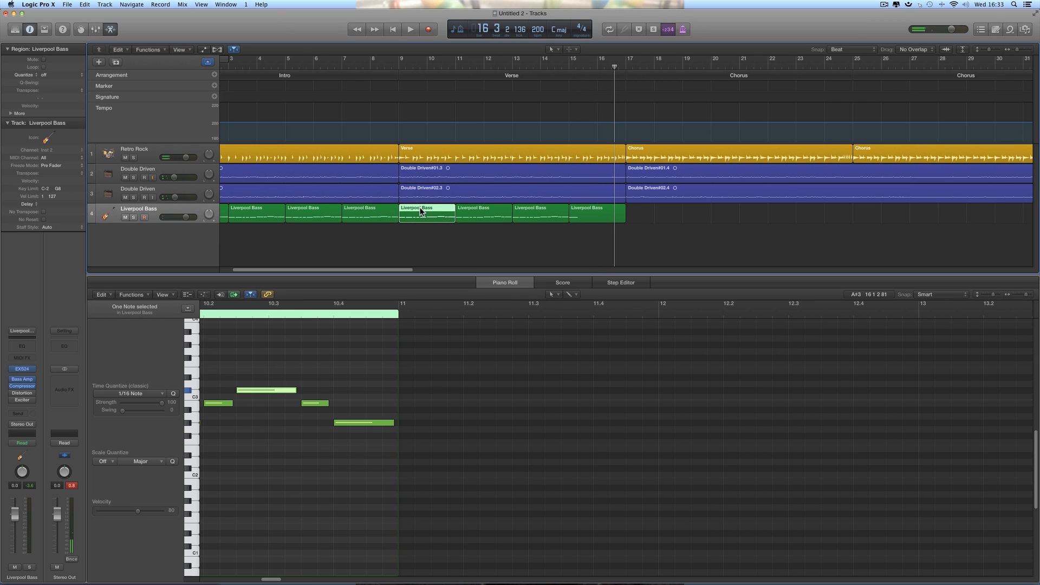
drag(421, 211, 644, 219)
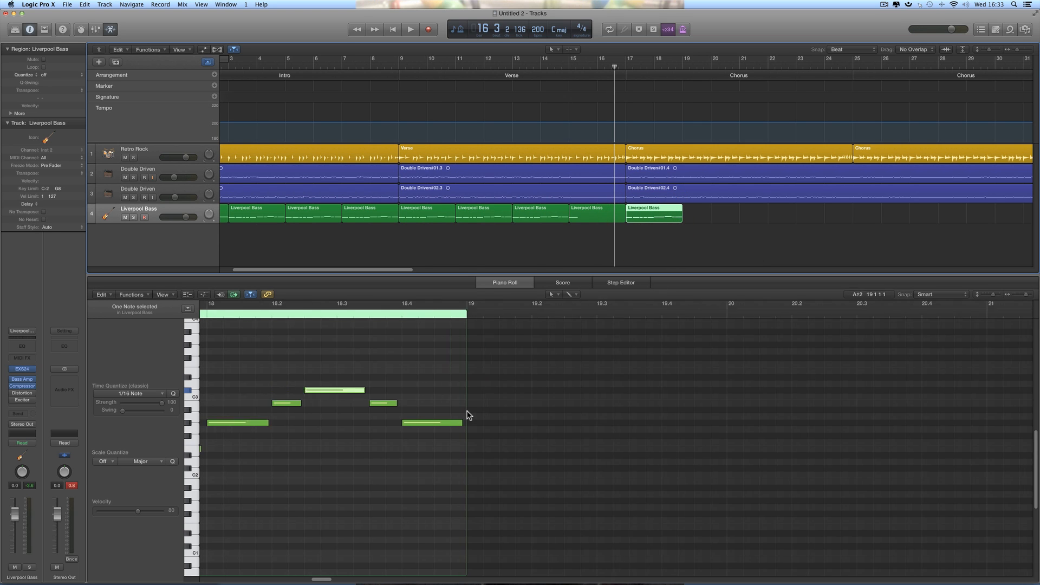
drag(401, 375, 851, 494)
drag(397, 447, 398, 417)
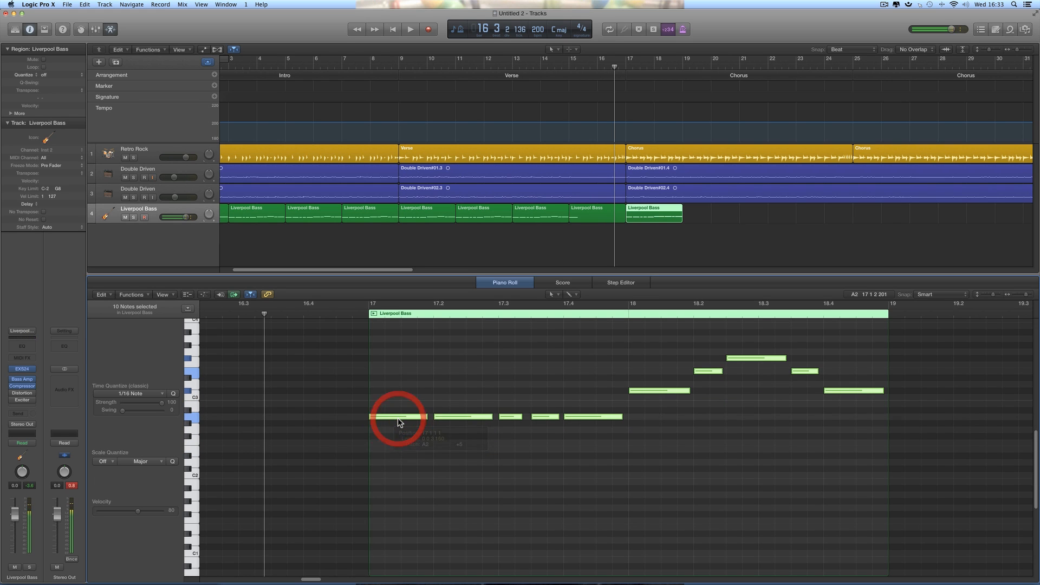
key(space)
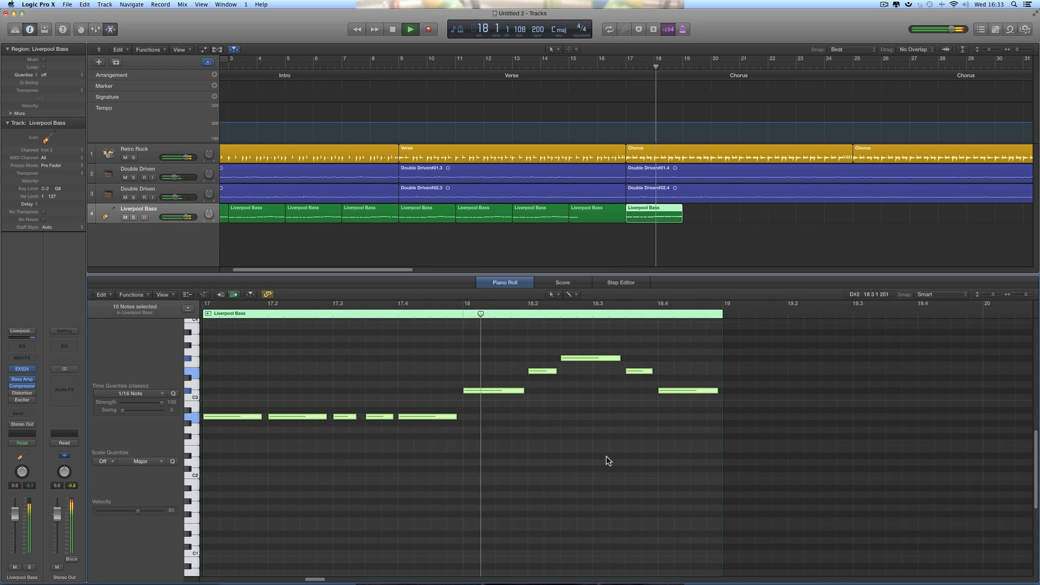
key(space)
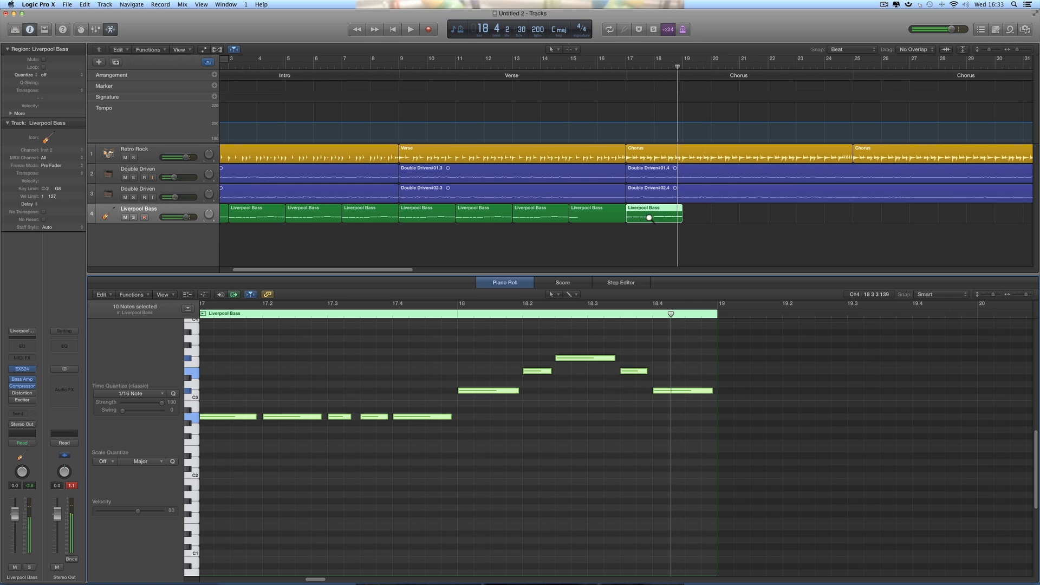
Step: Copy the transposed bass region from bar 17 to bar 19 and play it back
drag(641, 209, 700, 214)
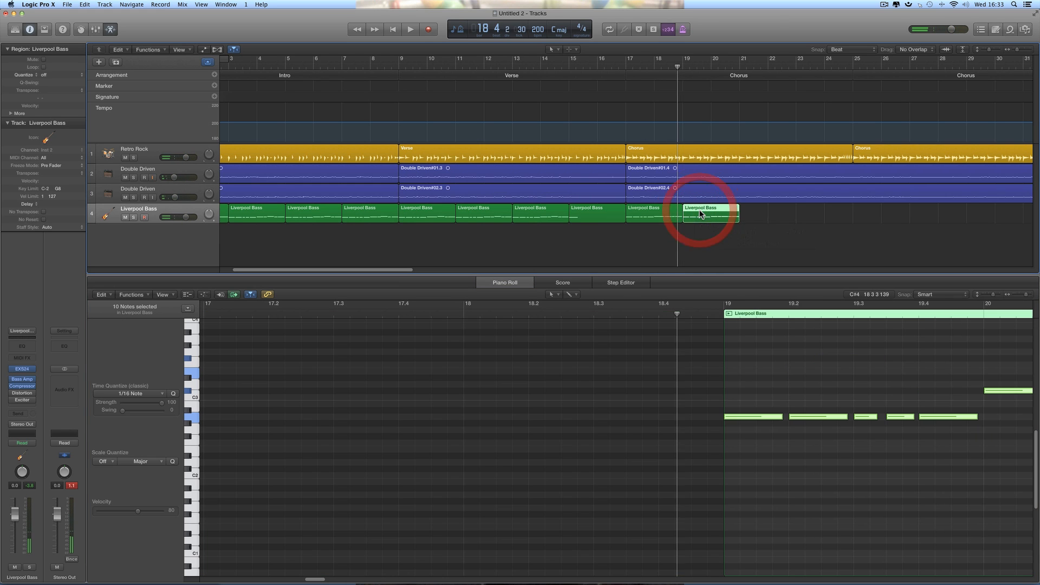
key(space)
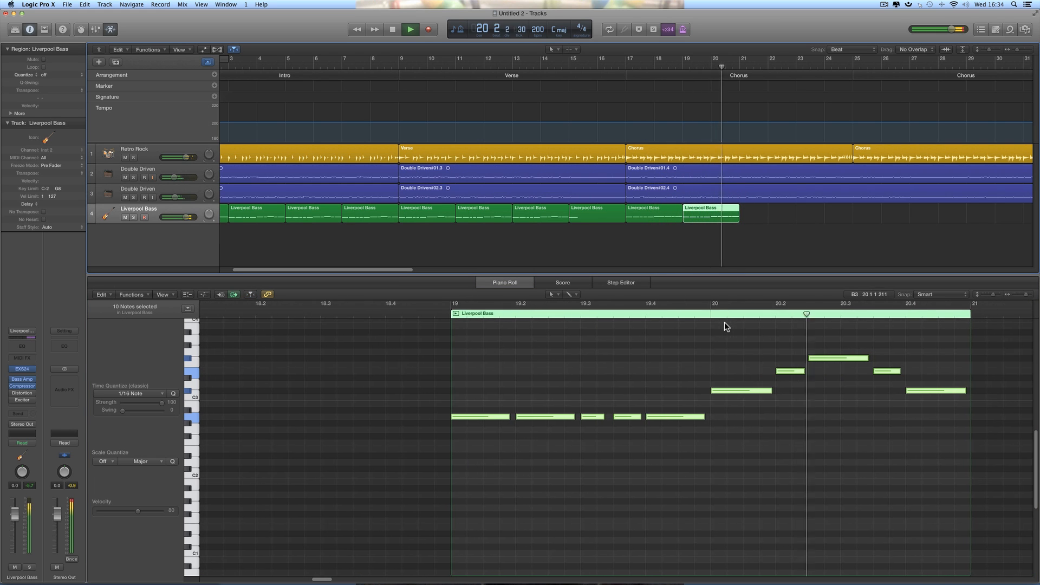
key(space)
Step: Copy the bass region from bar 19 to bar 21, transpose its notes down to start on E2, and audition it
drag(703, 211, 757, 209)
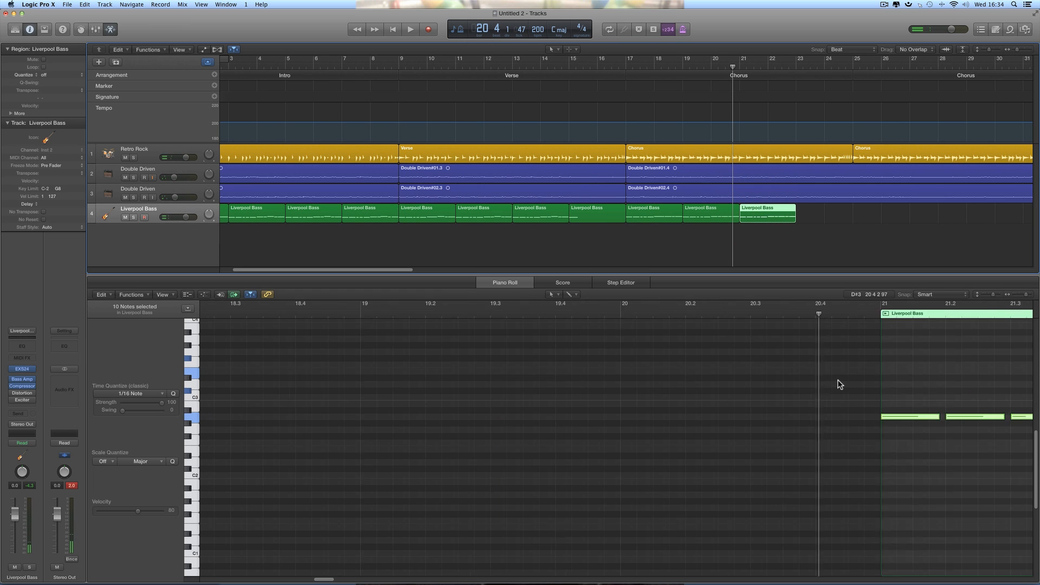
drag(531, 419, 532, 453)
key(space)
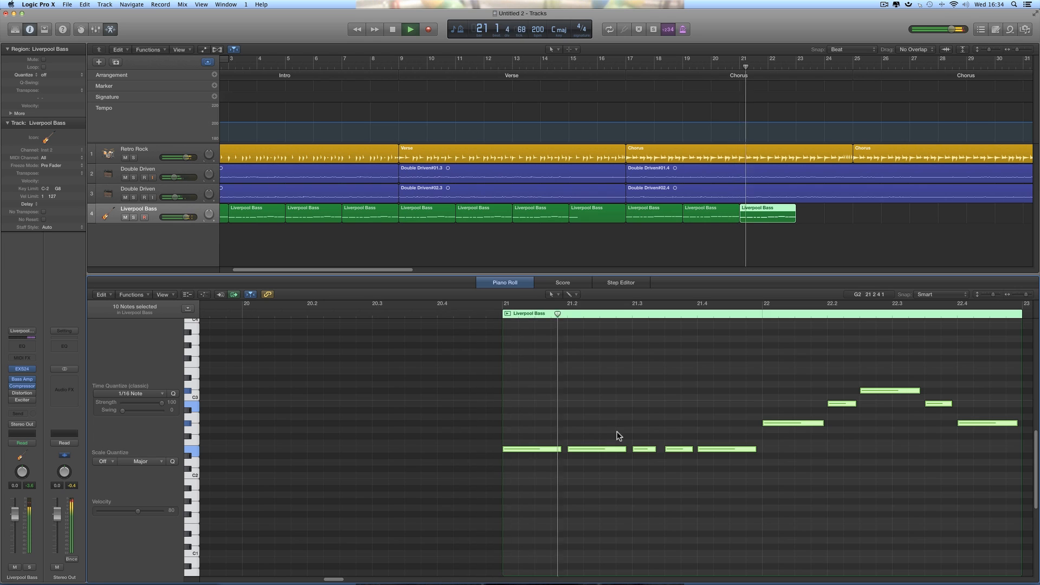
key(space)
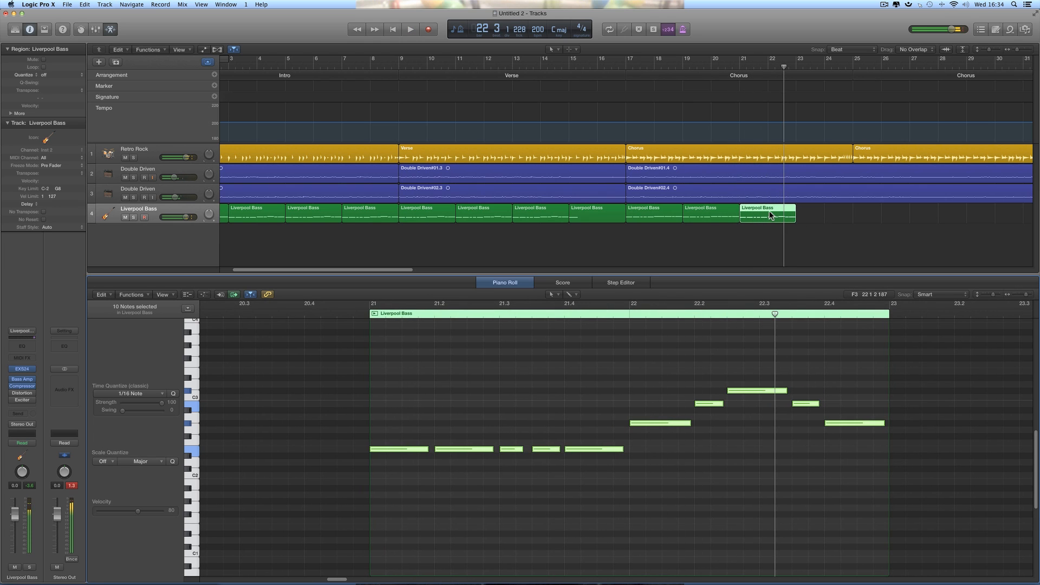
Step: Copy the bass region from bar 21 to bar 23 and play it back
drag(760, 209, 818, 210)
key(space)
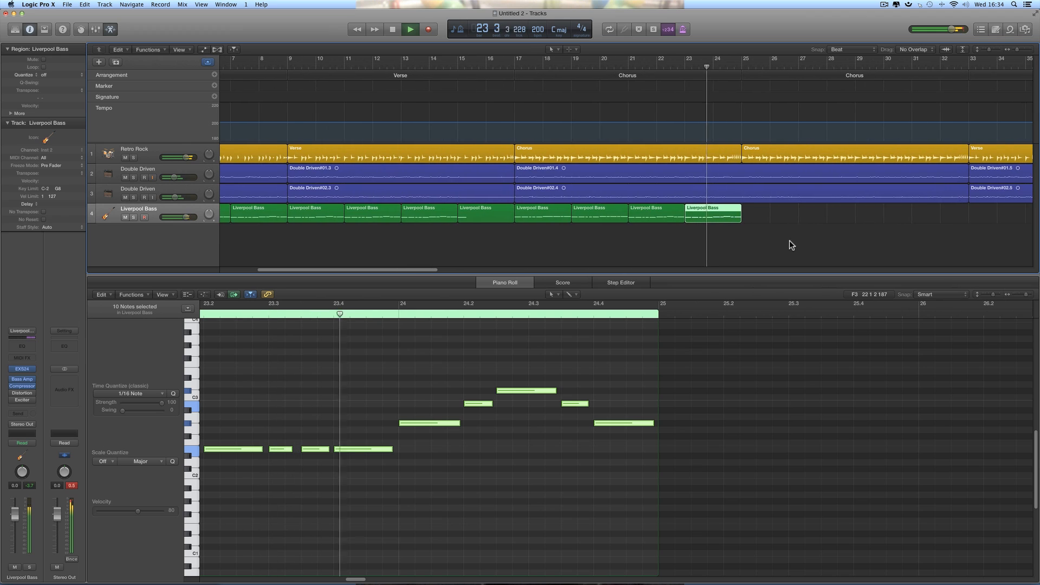
key(space)
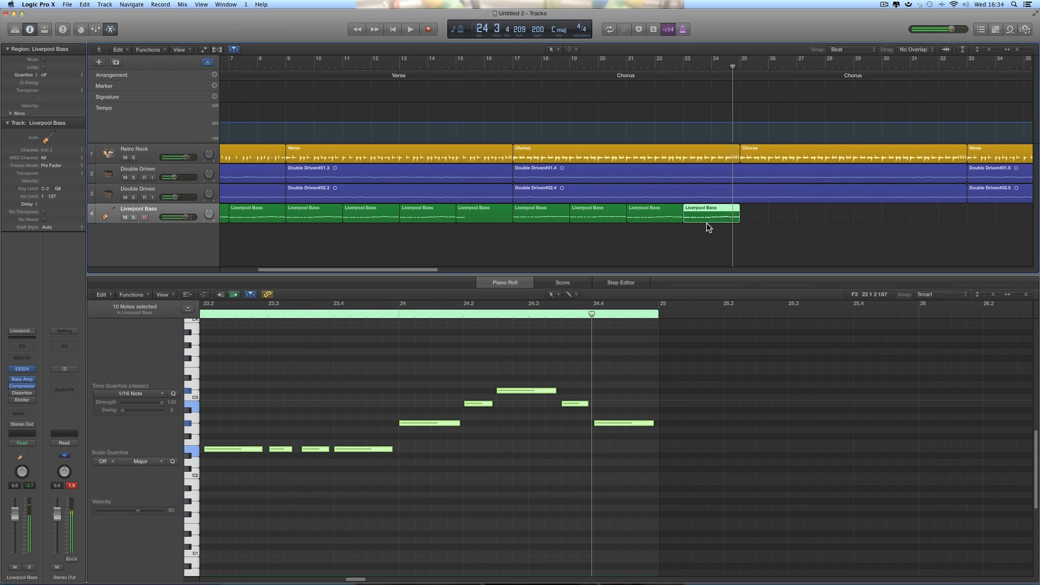
Step: Copy the bass region from bar 23 to bar 25 and transpose all its notes down to start on B1
drag(700, 209, 763, 215)
scroll(788, 433, right, 9)
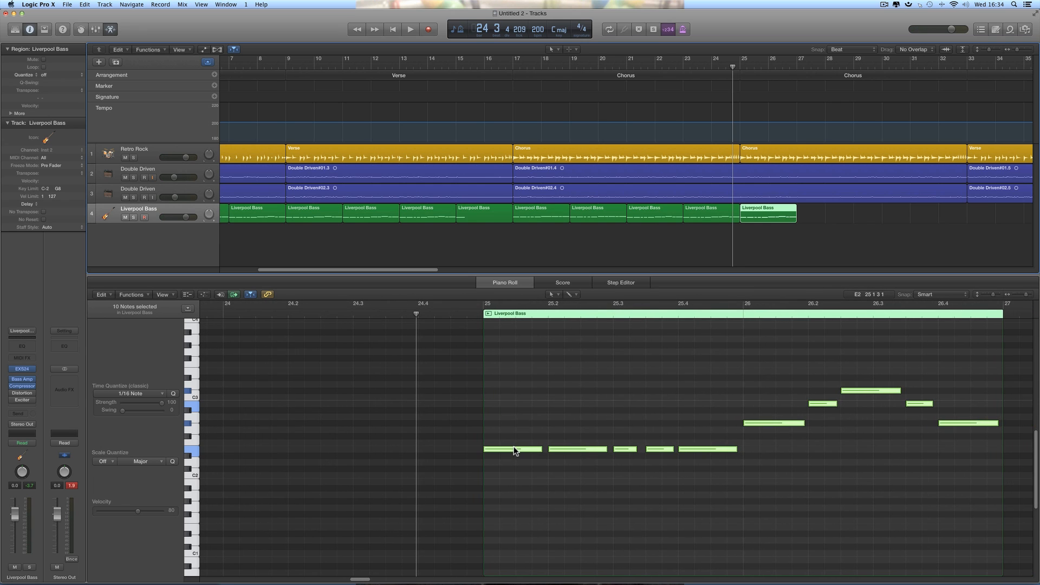
click(514, 449)
drag(514, 449, 514, 406)
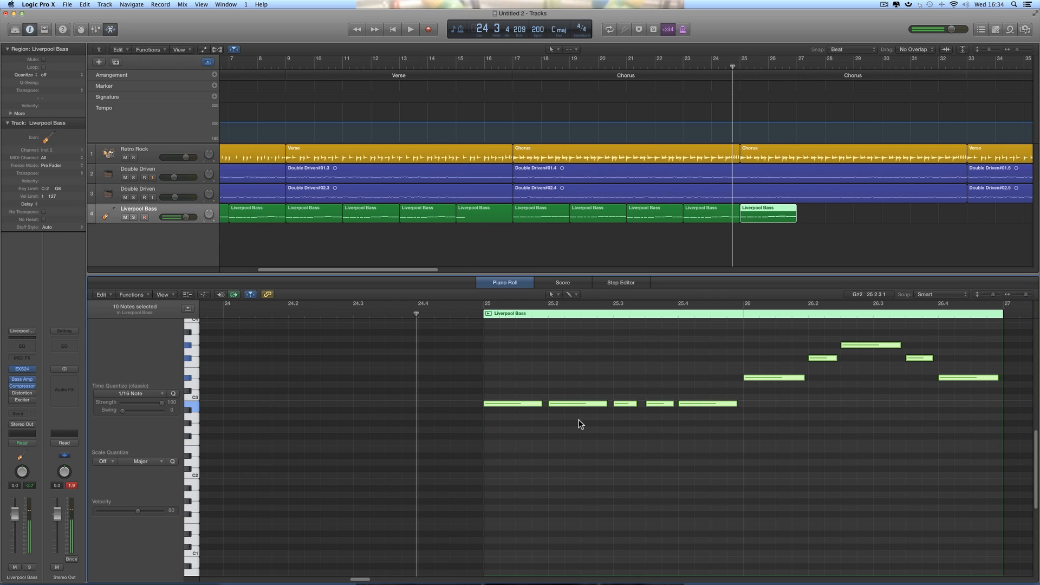
key(space)
key(space)
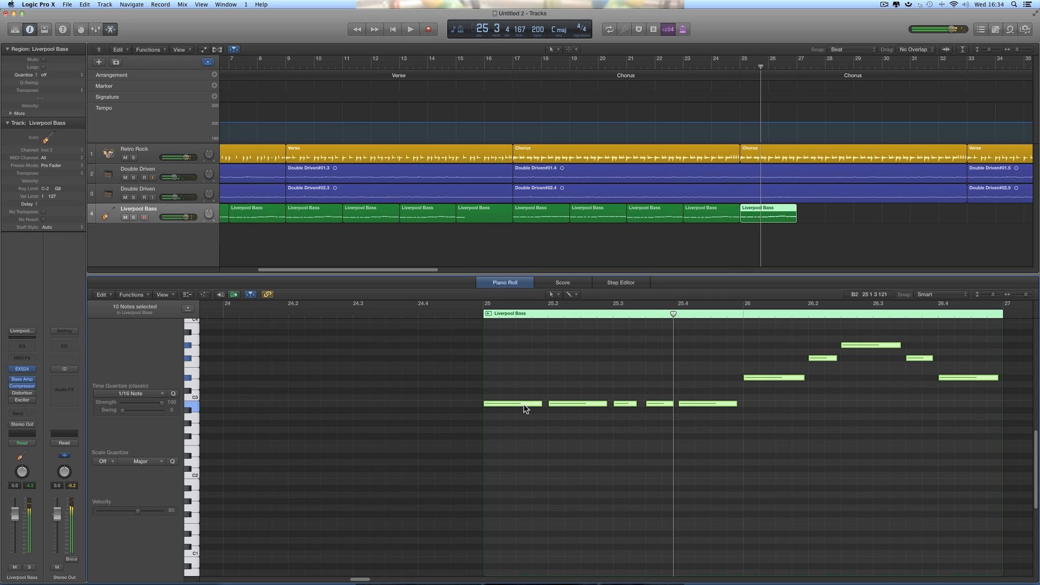
drag(524, 407, 525, 483)
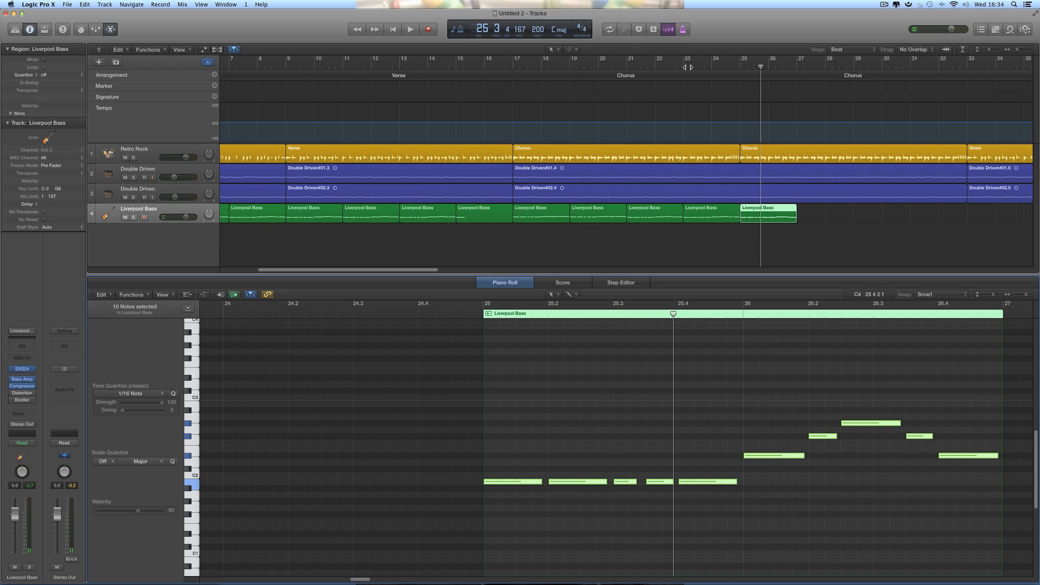
Step: Play from bar 23 and compare the bass regions at bars 23 and 25 in the Piano Roll
click(710, 212)
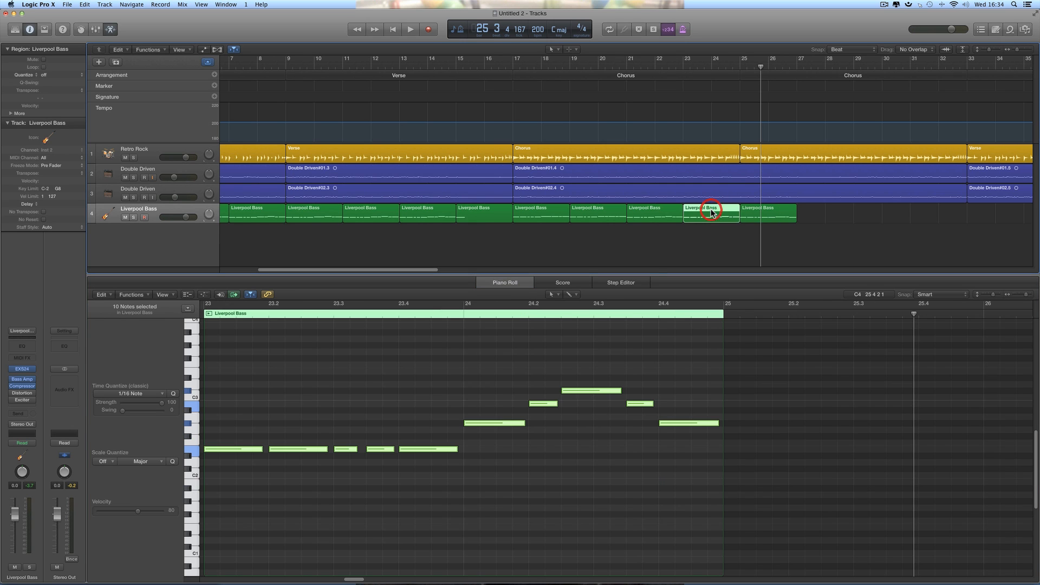
double_click(684, 63)
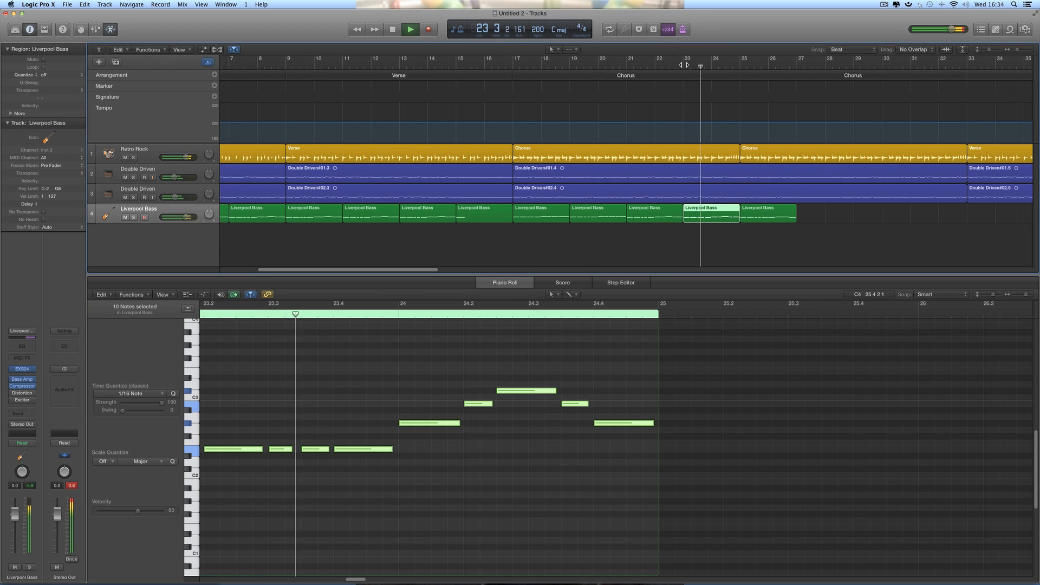
click(761, 217)
key(space)
click(712, 216)
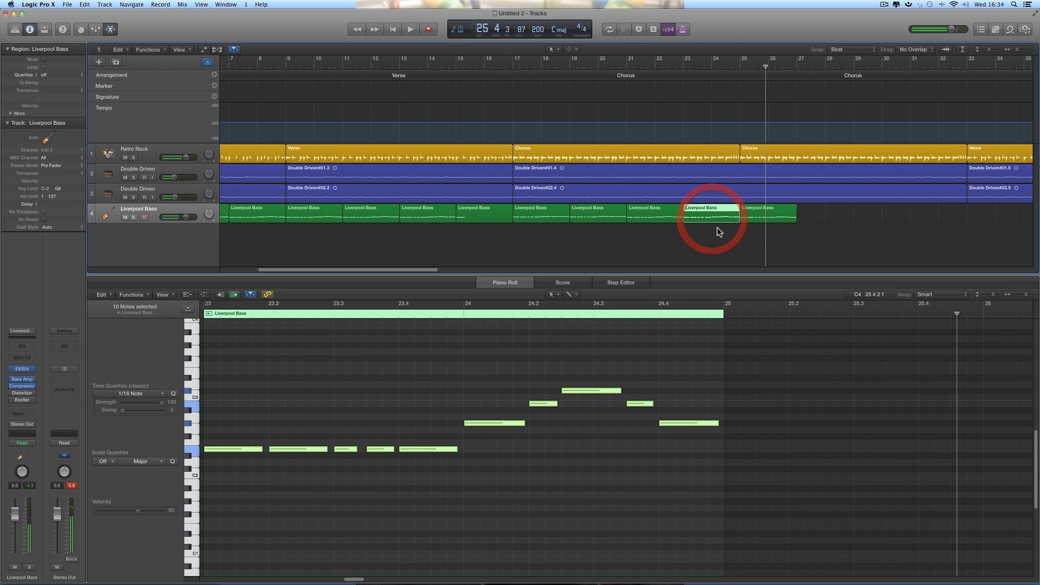
click(753, 216)
key(space)
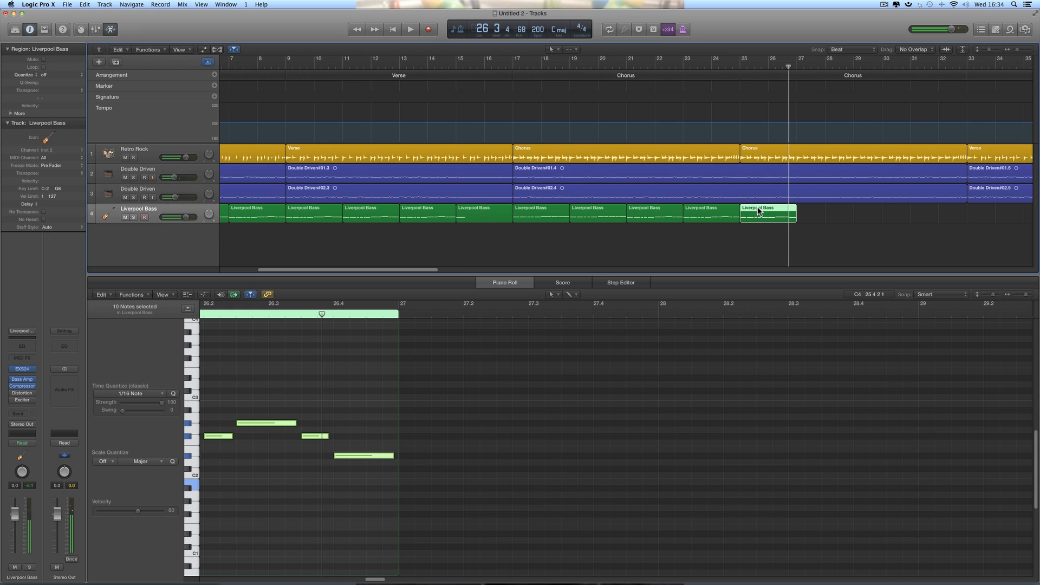
Step: Copy the bass region from bar 25 to bar 27 and transpose all its notes up to start on A2
drag(757, 211, 817, 211)
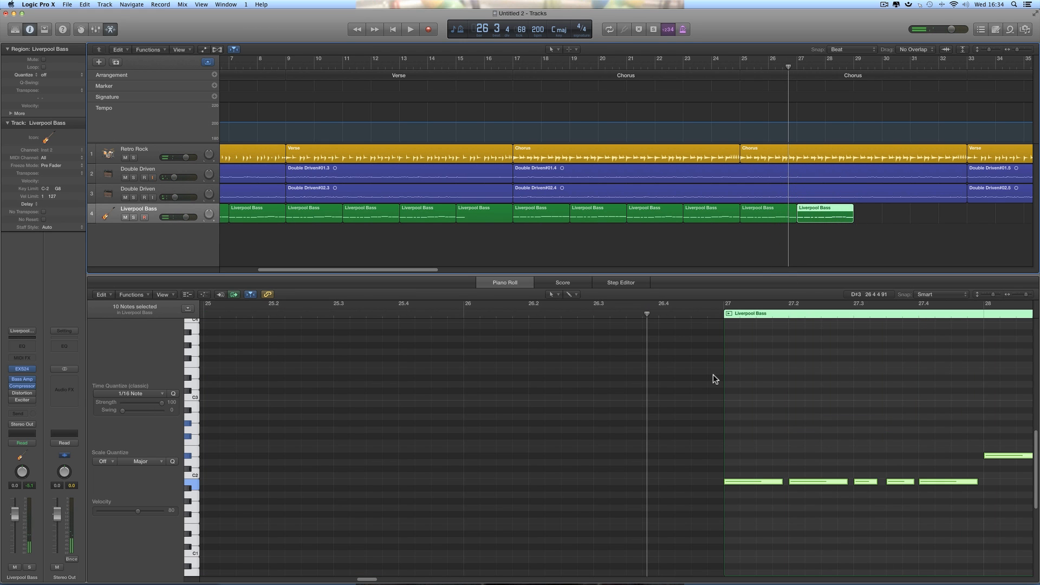
scroll(772, 405, right, 6)
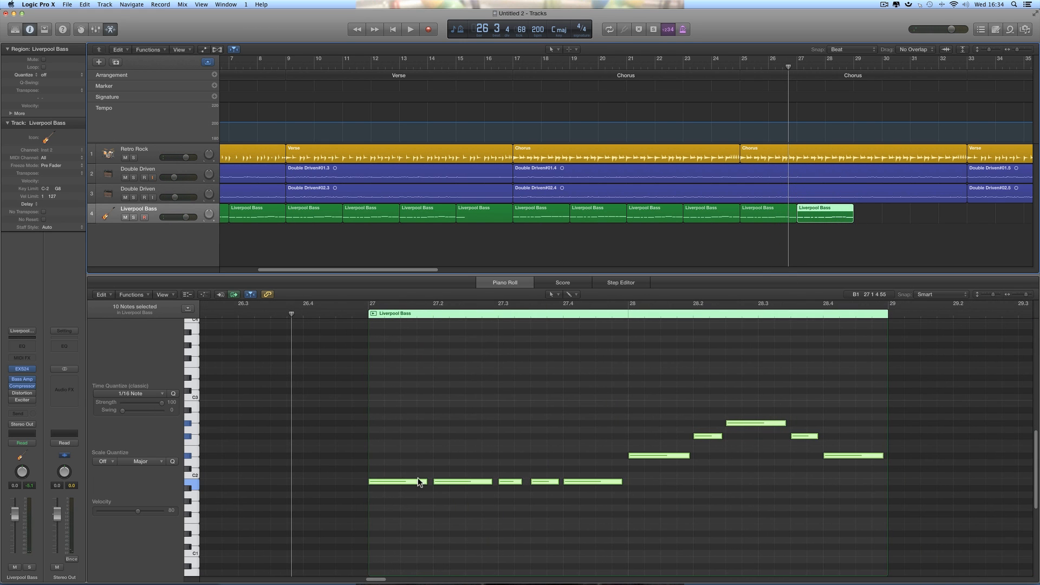
drag(404, 482, 405, 417)
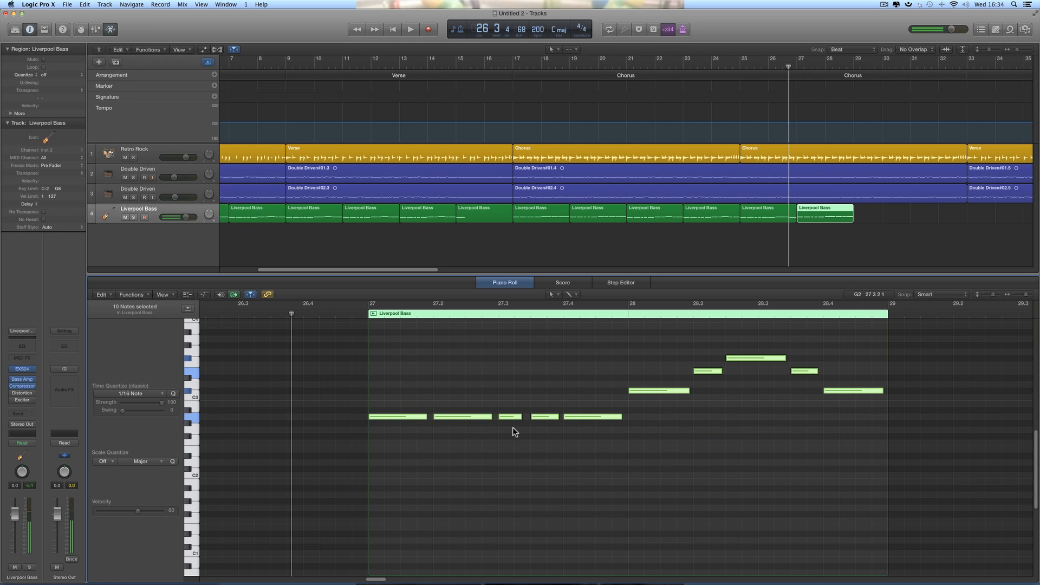
Step: Delete all notes except the first A2 in the bass region at bar 27 and lengthen that note to just over one beat
key(space)
key(space)
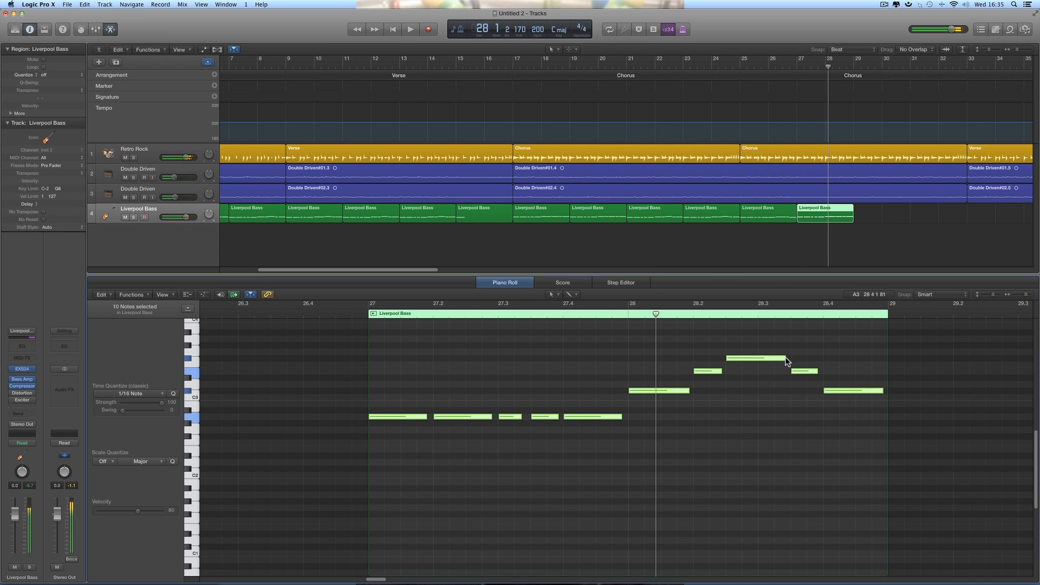
drag(450, 336, 856, 452)
key(Delete)
drag(425, 416, 443, 417)
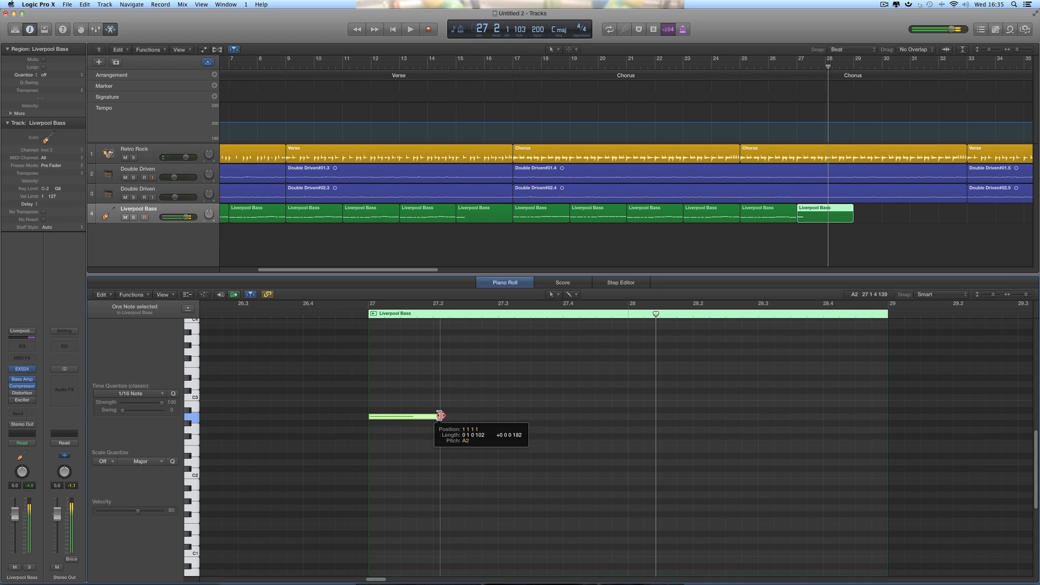
click(205, 311)
key(space)
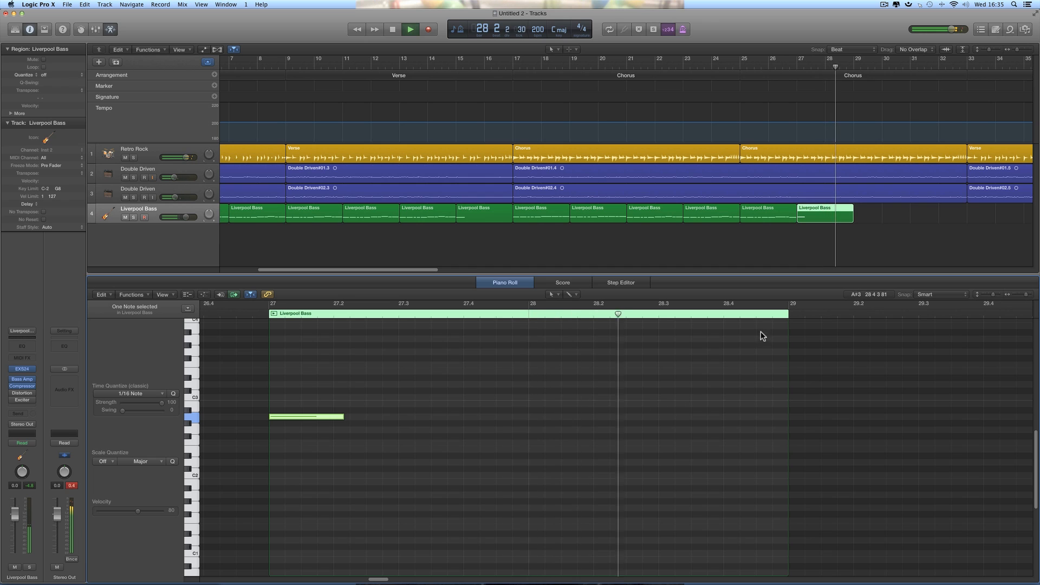
Step: Copy the bass region from bar 17 to bar 29 and transpose all its notes down to start on E2
click(546, 215)
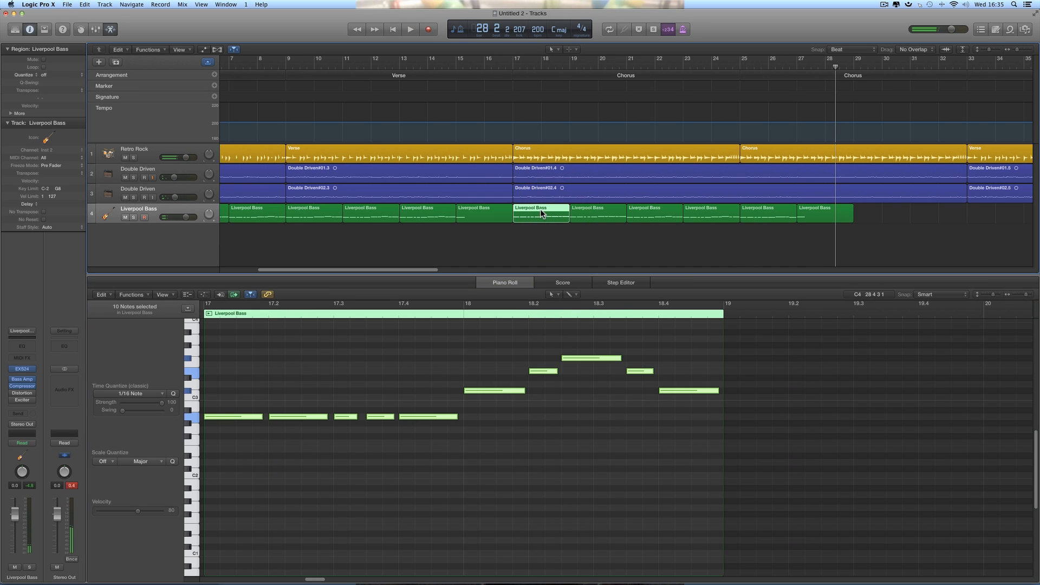
drag(537, 210, 878, 225)
key(space)
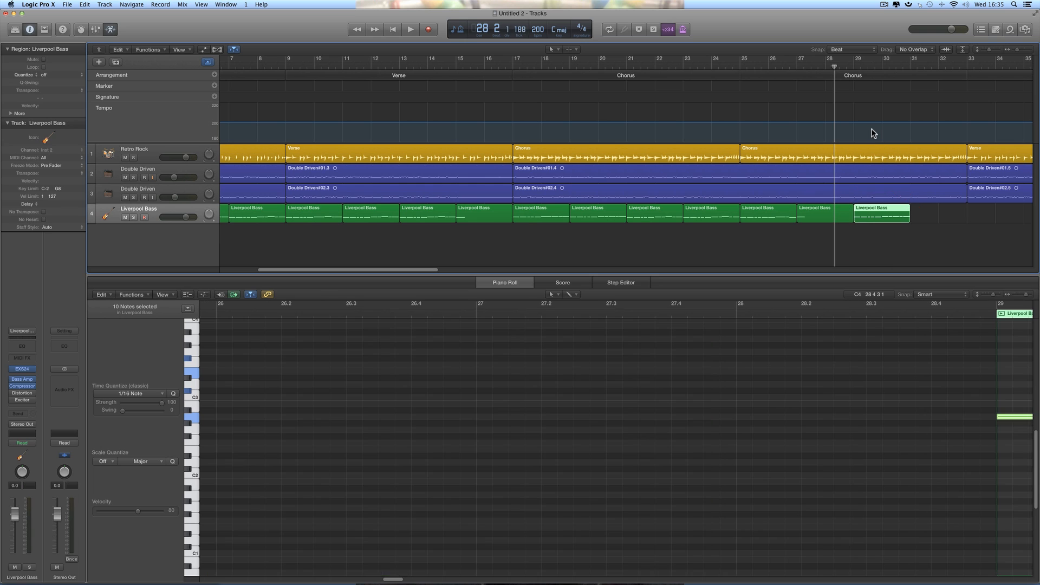
key(space)
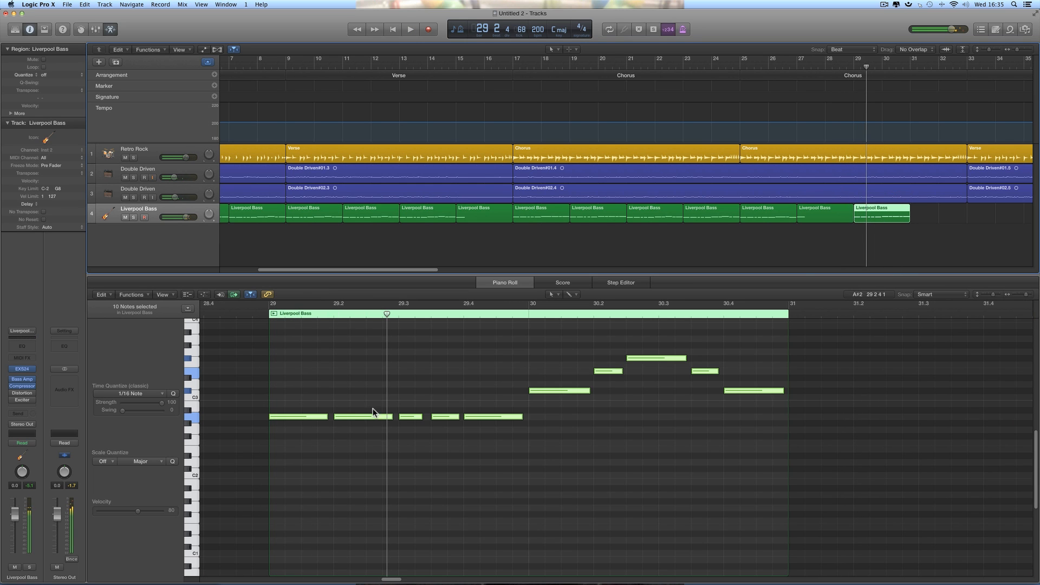
drag(308, 420, 306, 451)
Step: Play from bar 29 and copy the bass region there to bar 31
click(857, 68)
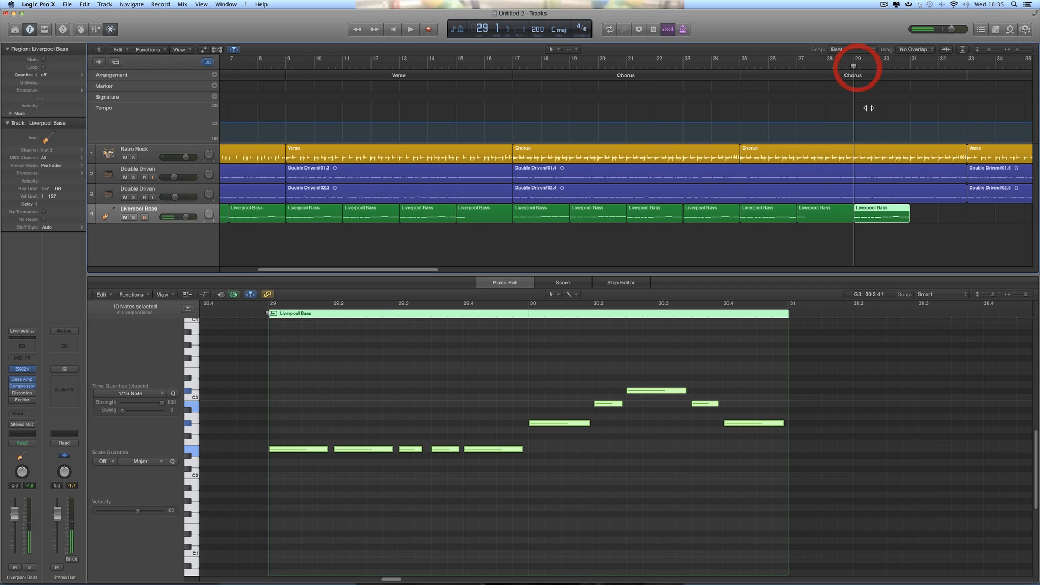
key(space)
scroll(886, 229, right, 4)
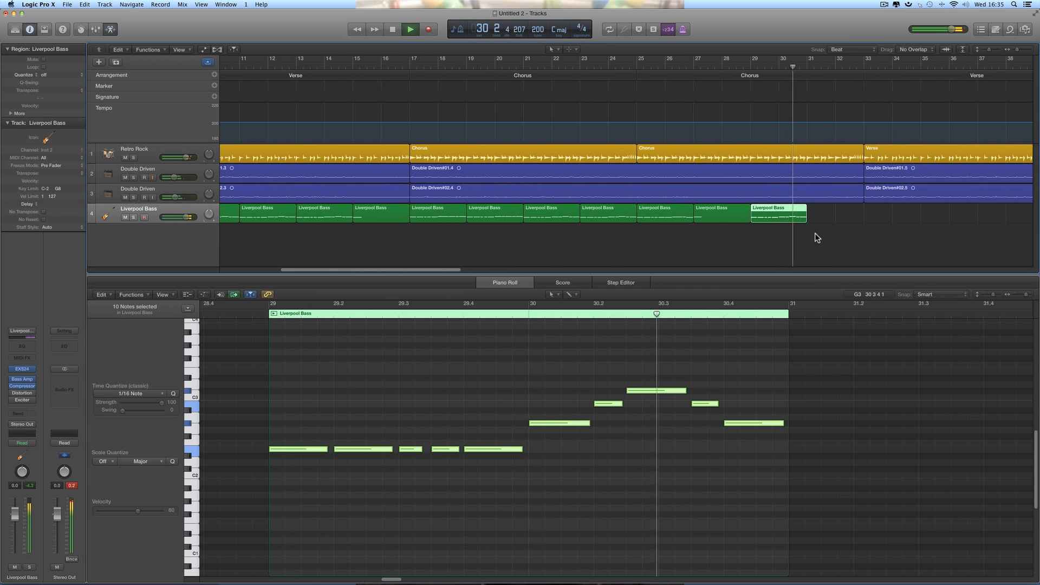
key(space)
drag(764, 211, 820, 208)
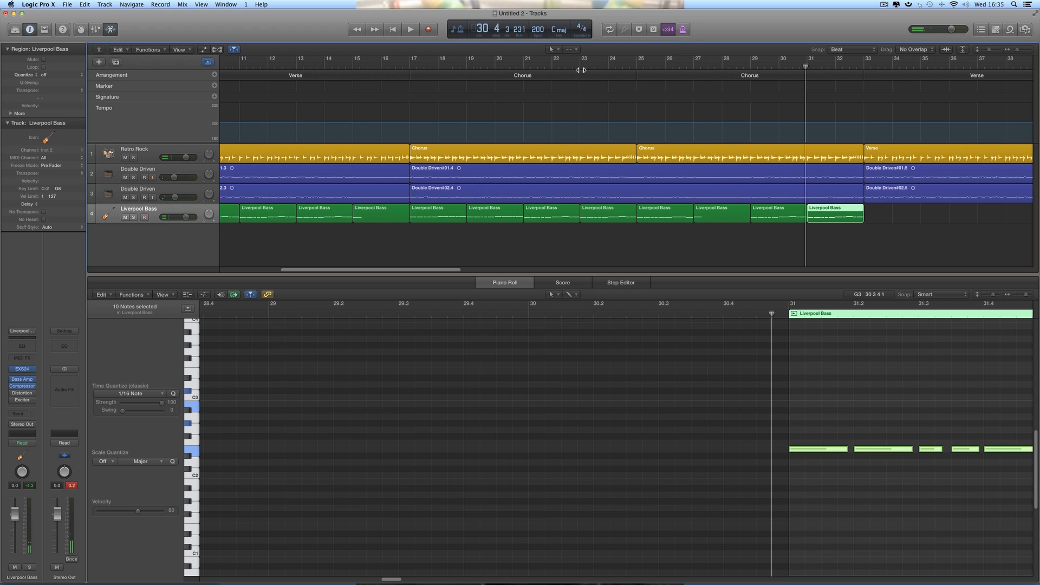
Step: Play the second chorus from bar 25 and select its four bass regions to review their notes
click(632, 65)
key(space)
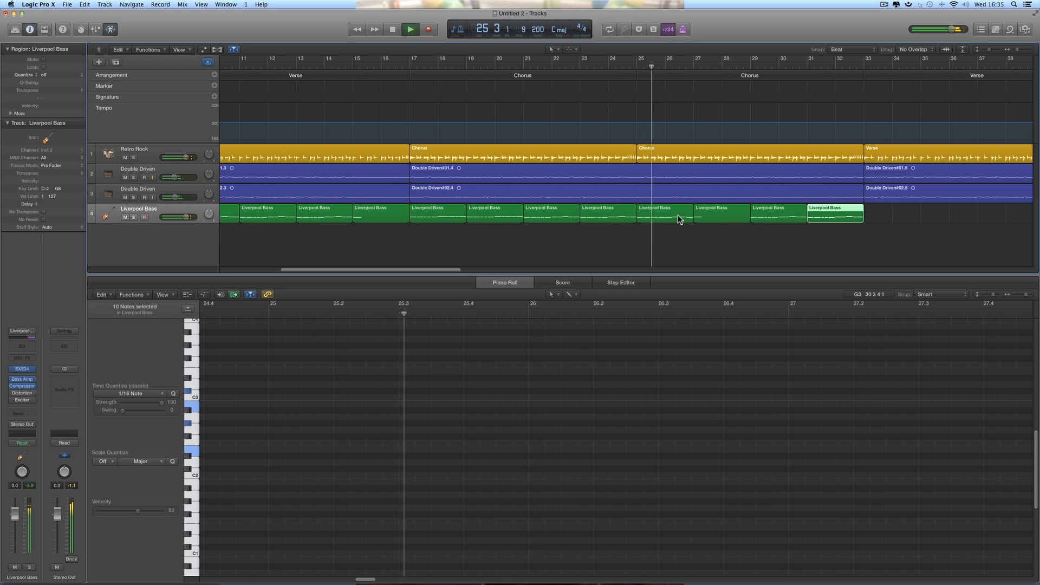
drag(842, 235, 666, 214)
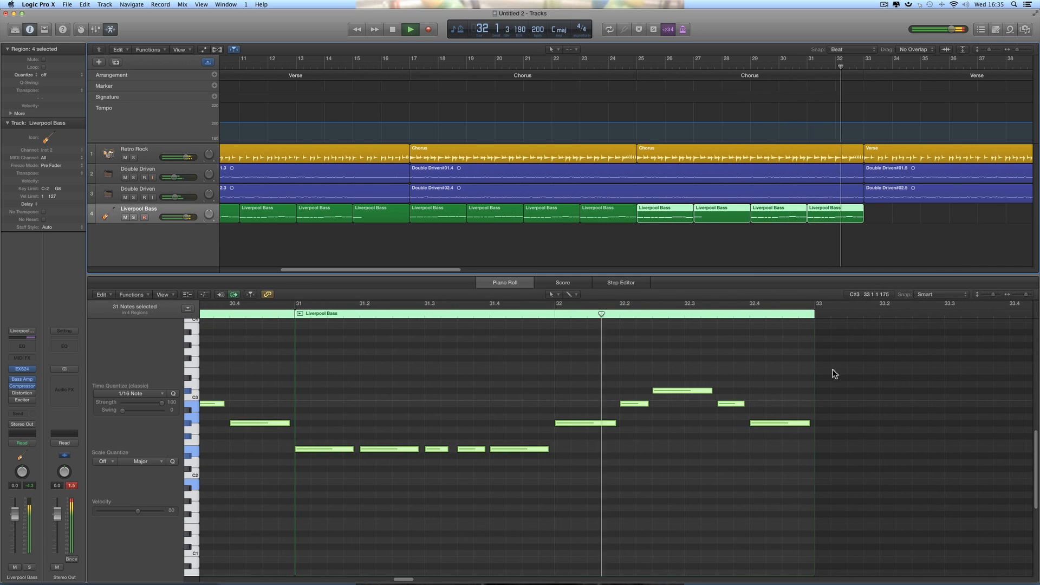
key(space)
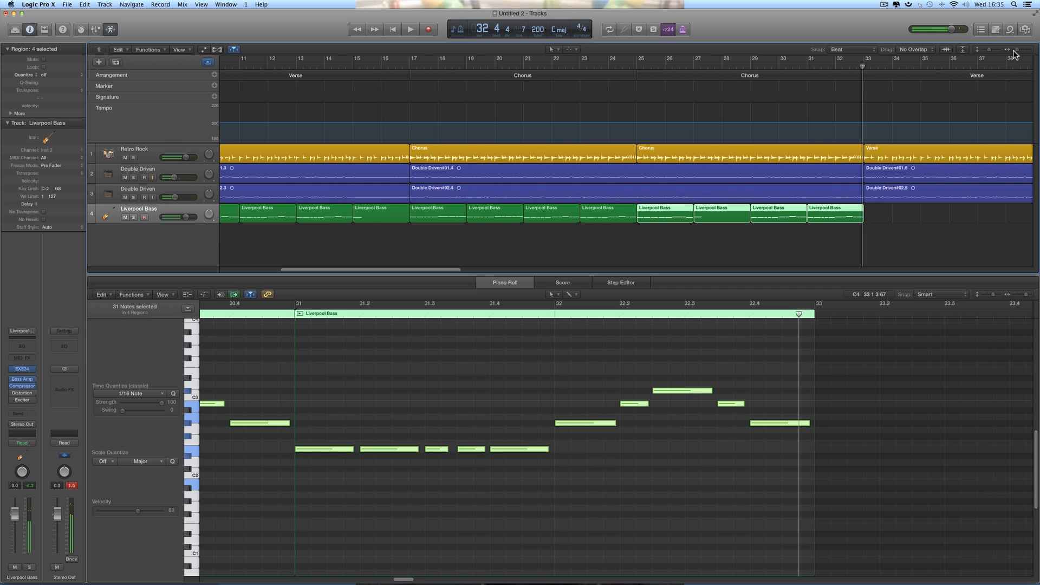
Step: Copy the four verse bass regions from bar 9 to bar 33 and the eight chorus bass regions from bar 17 to bar 41
click(1013, 51)
click(1013, 53)
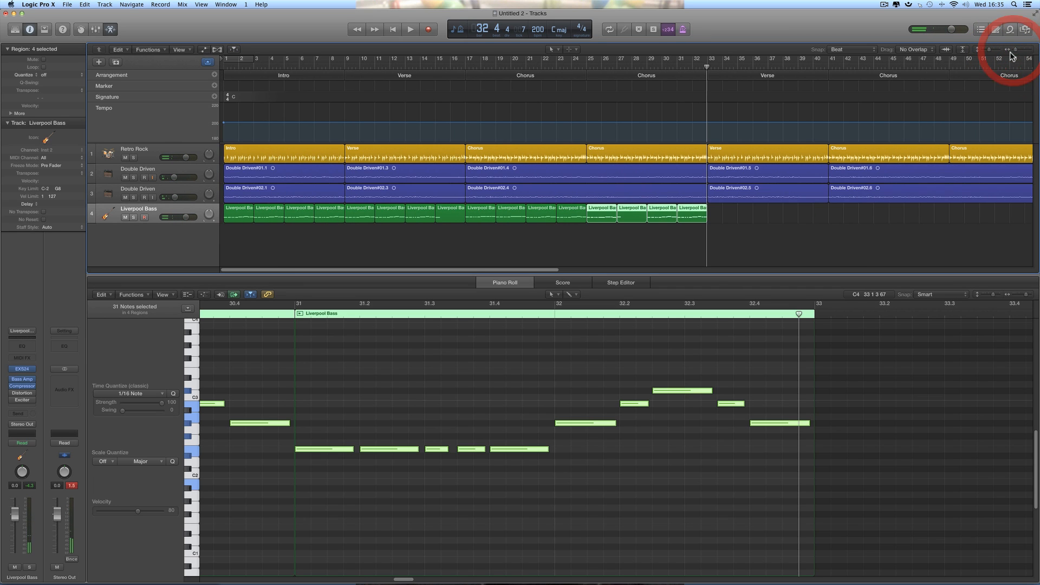
scroll(929, 113, right, 5)
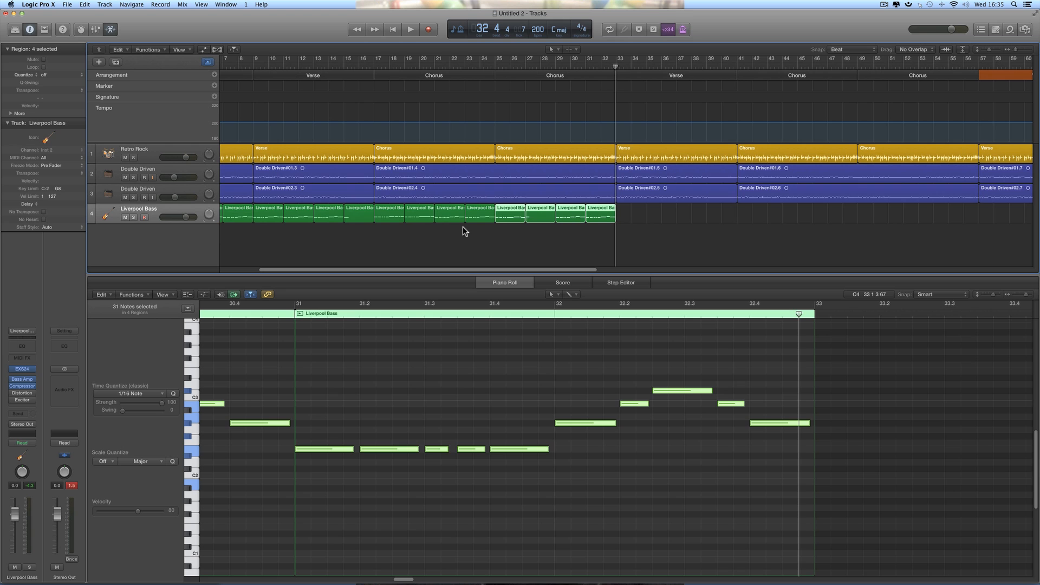
scroll(444, 229, left, 1)
click(370, 229)
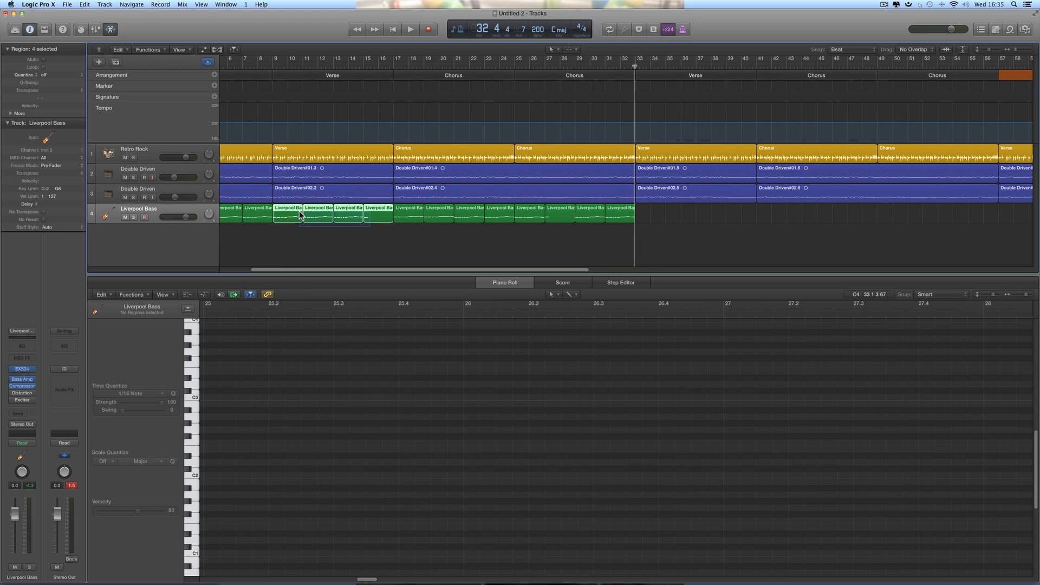
drag(300, 214, 652, 216)
scroll(865, 202, right, 2)
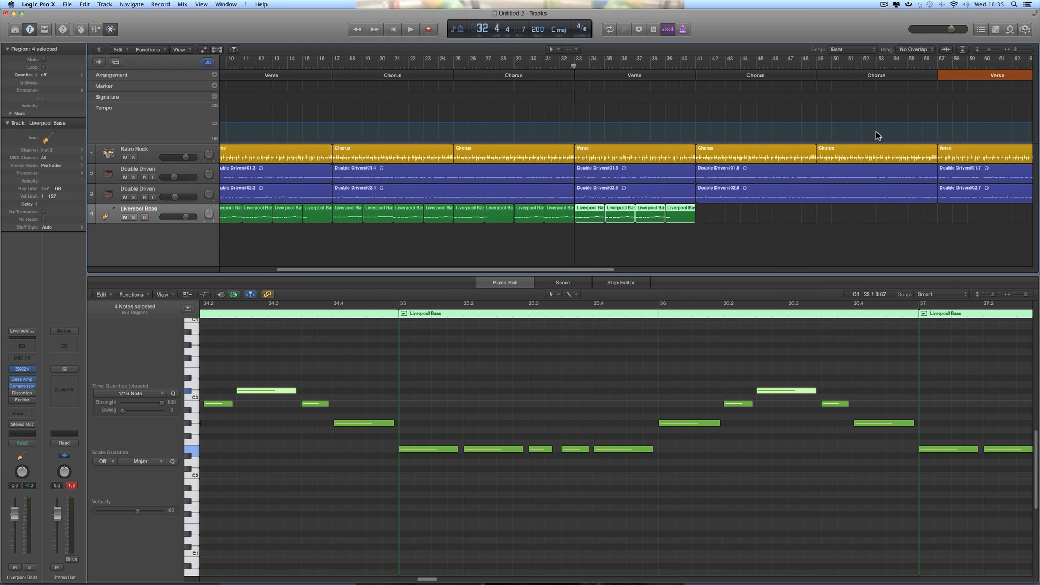
drag(556, 241, 713, 219)
scroll(902, 151, right, 5)
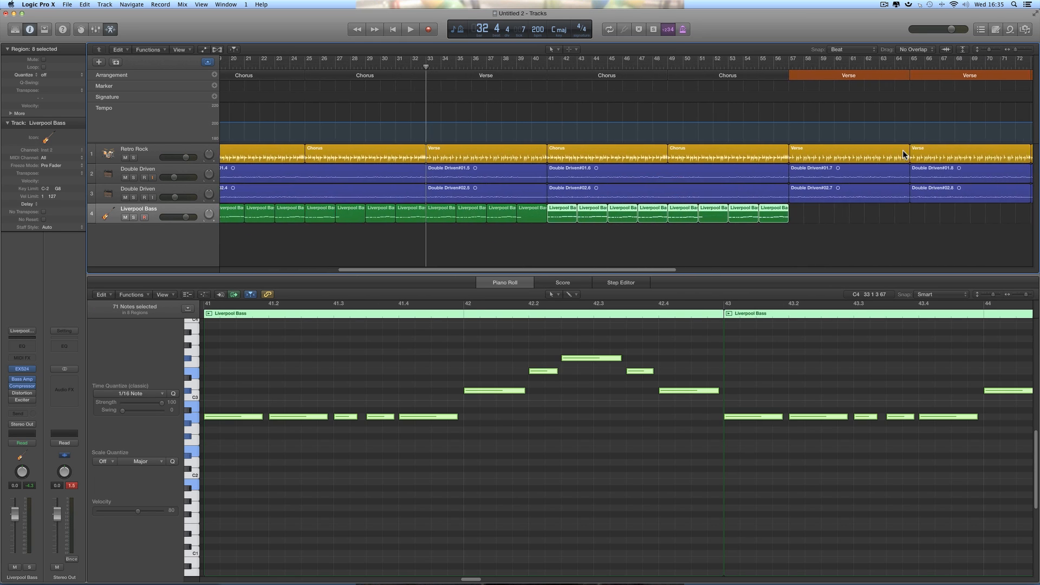
Step: Select the three consecutive Verse sections starting at bar 57 in the arrangement
click(819, 77)
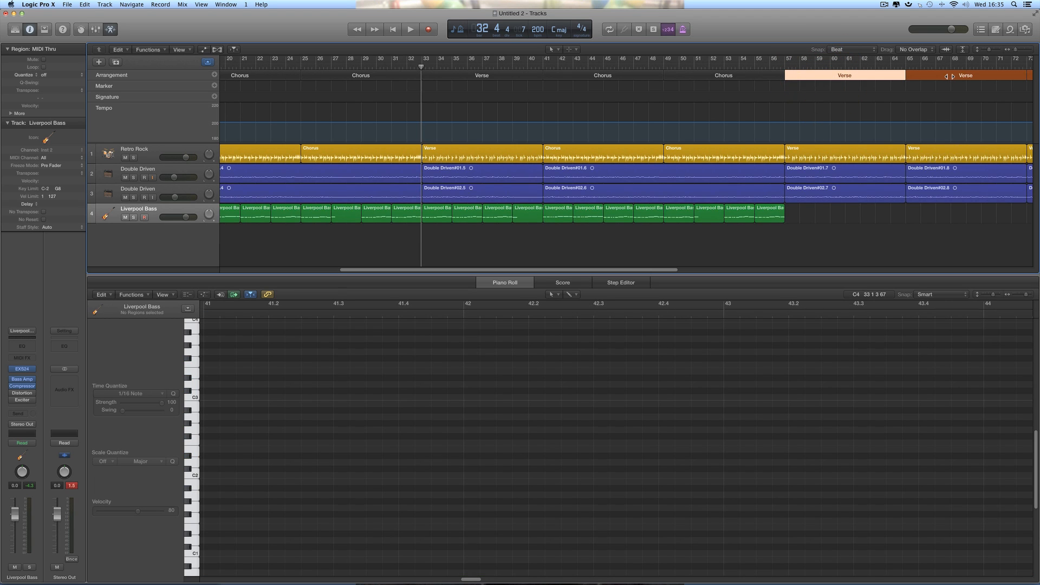
scroll(949, 76, right, 4)
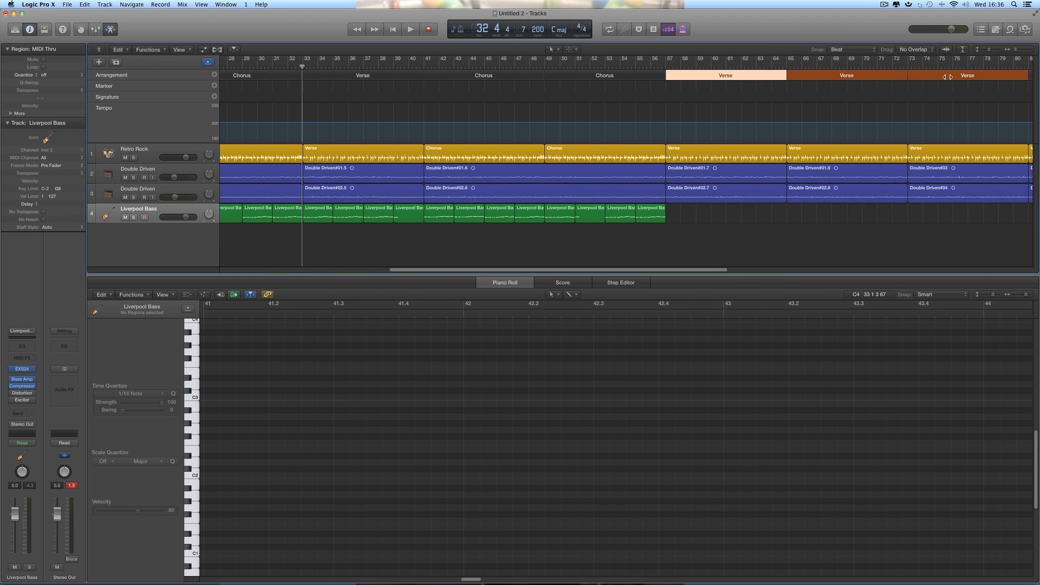
click(946, 76)
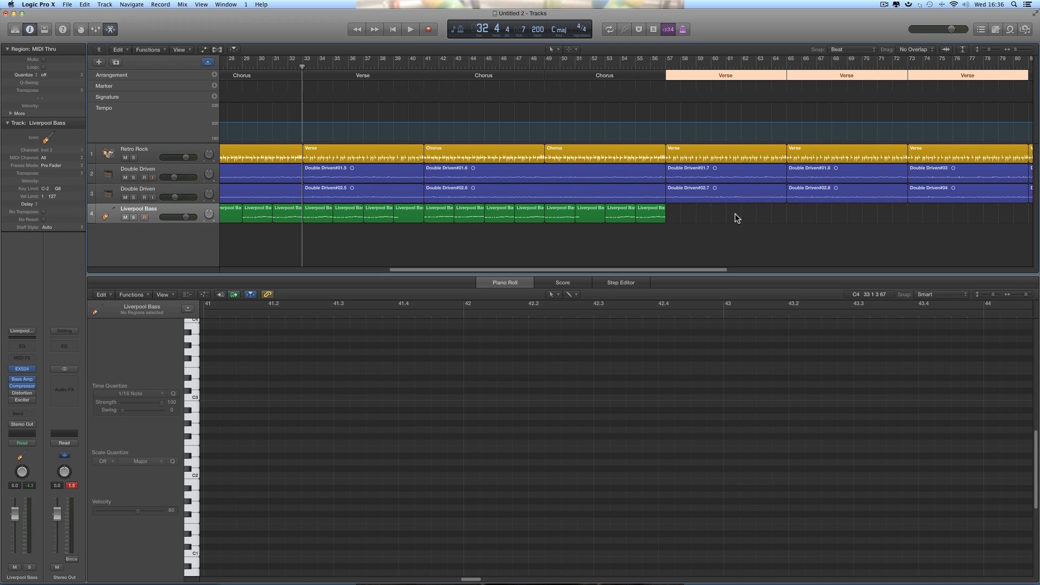
Step: Copy the four verse bass regions from bar 9 to bar 57, and copy that set again to bar 65
click(1012, 50)
scroll(476, 242, left, 3)
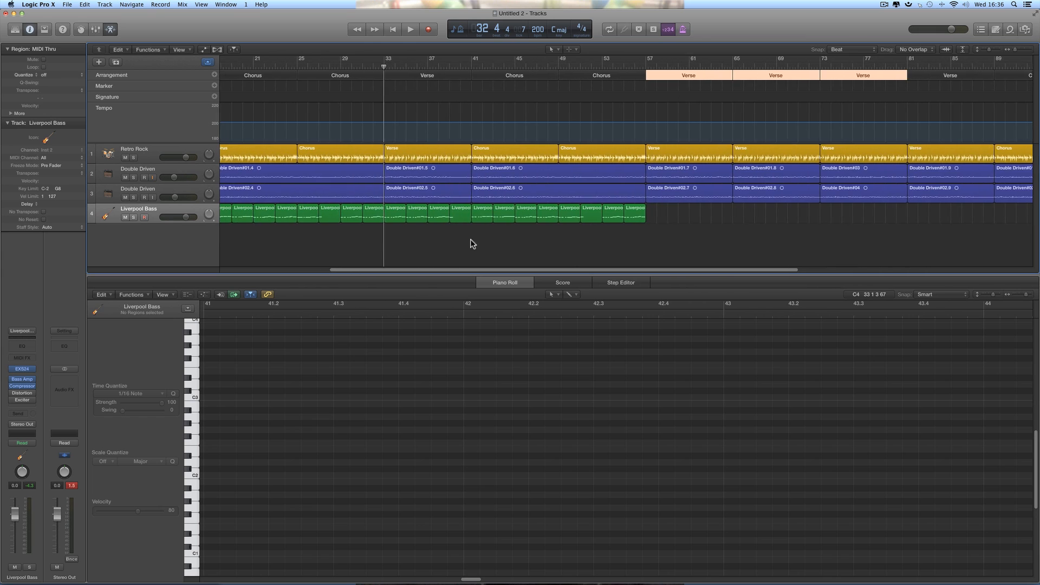
scroll(470, 240, left, 6)
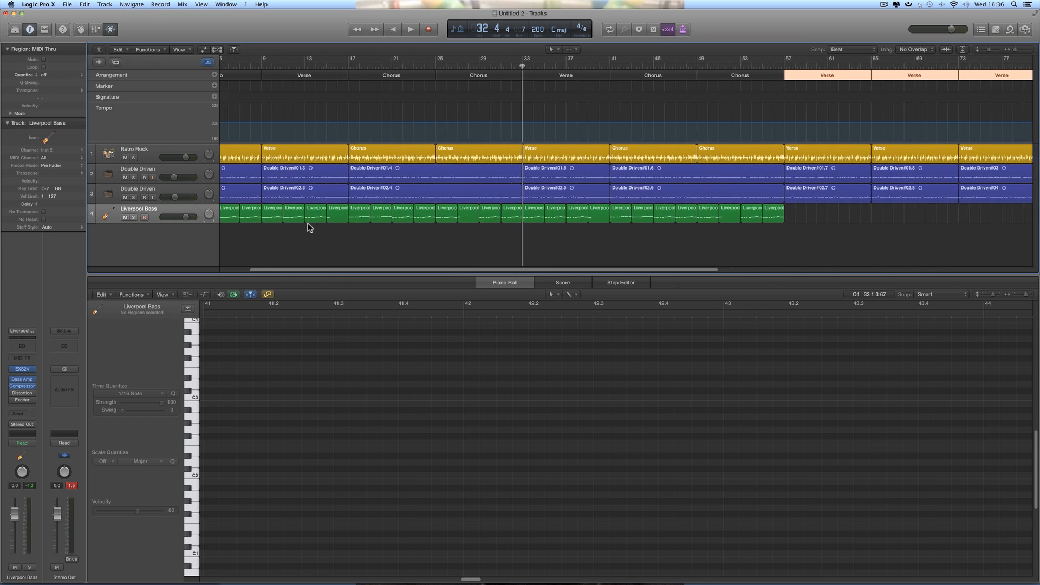
scroll(309, 226, left, 3)
drag(305, 225, 841, 218)
scroll(857, 238, right, 5)
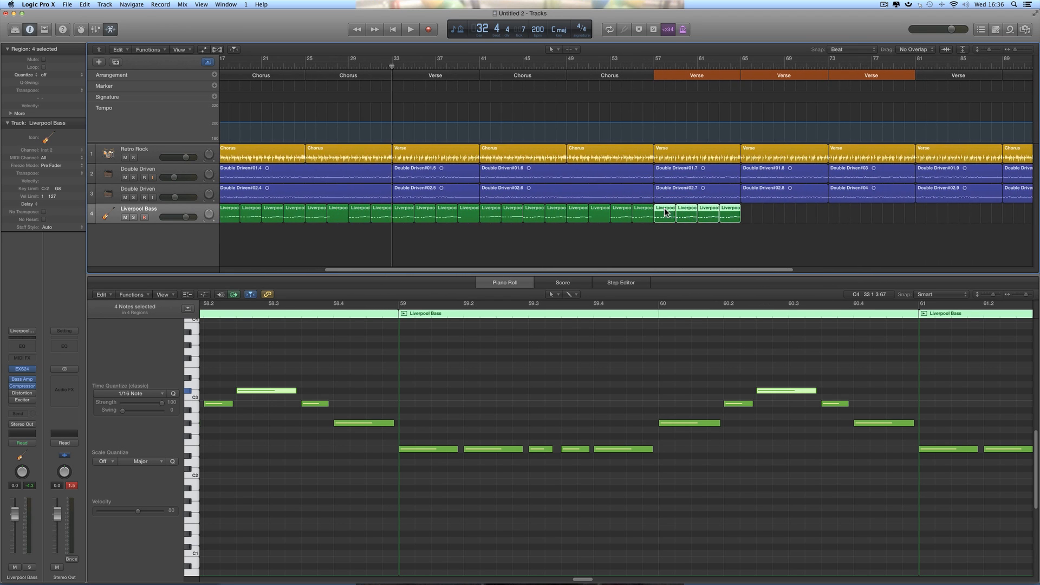
drag(665, 212, 752, 212)
click(741, 66)
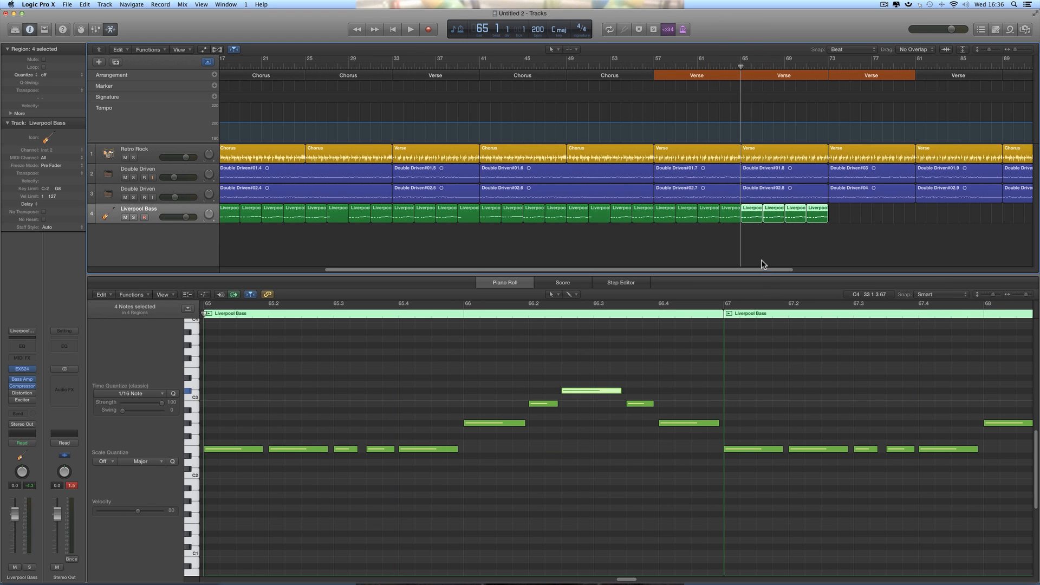
Step: Transpose all notes of the bass region at bar 65 up to start on A2 and play it back
click(749, 235)
click(755, 215)
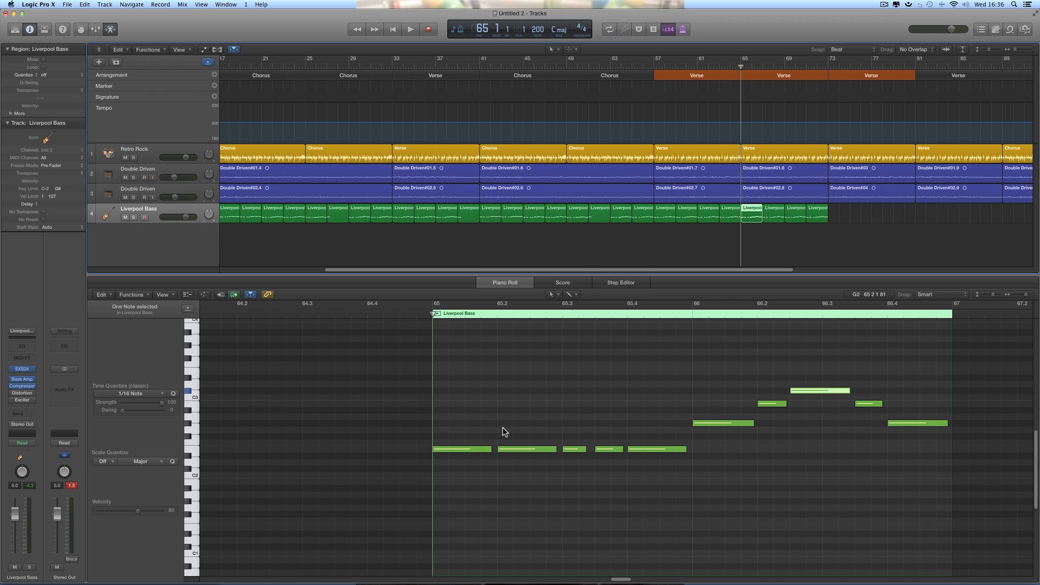
key(space)
key(space)
drag(451, 397, 902, 466)
drag(443, 354, 911, 490)
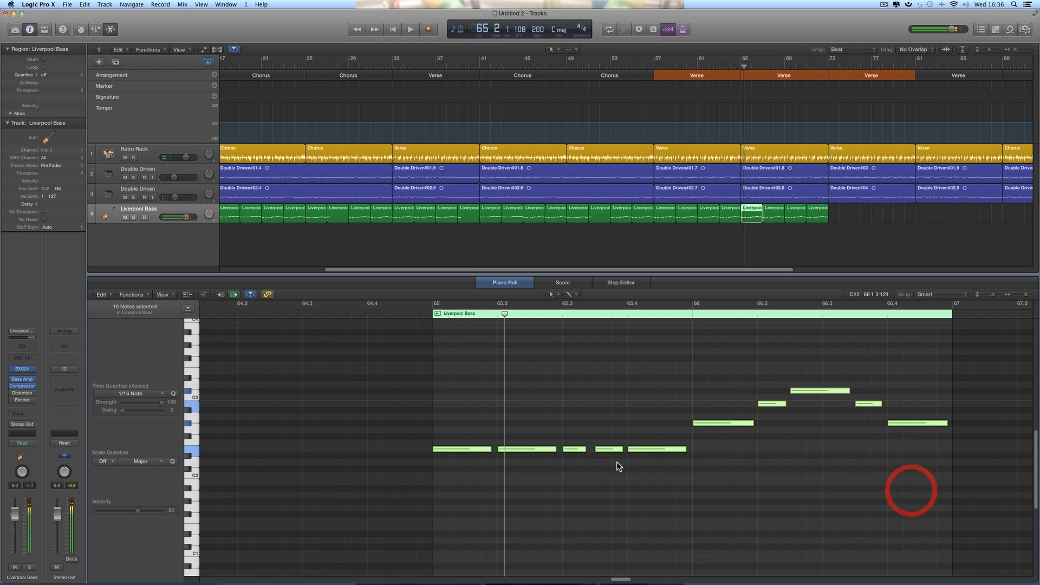
drag(473, 448, 469, 416)
double_click(396, 314)
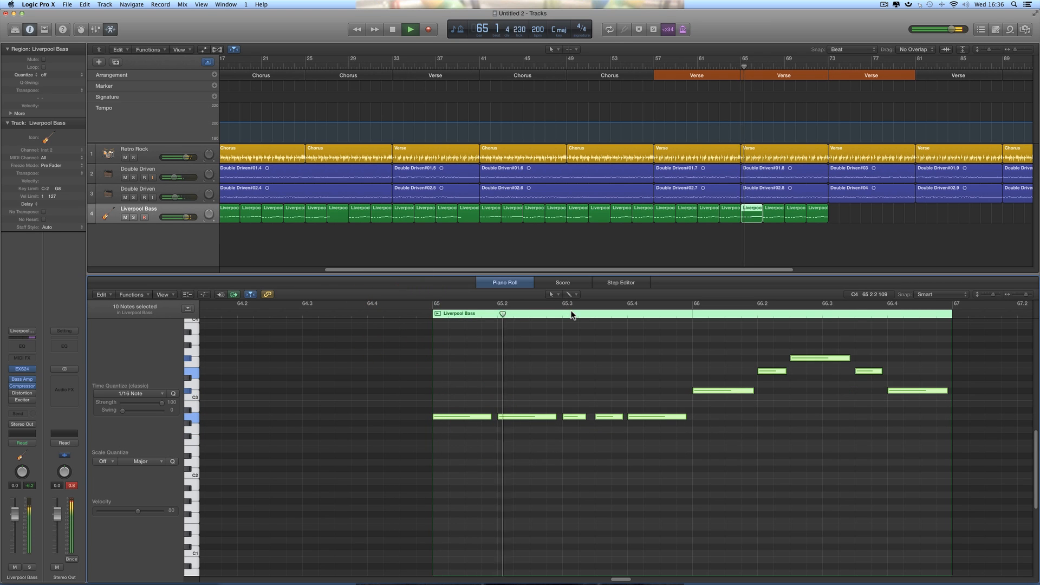
key(space)
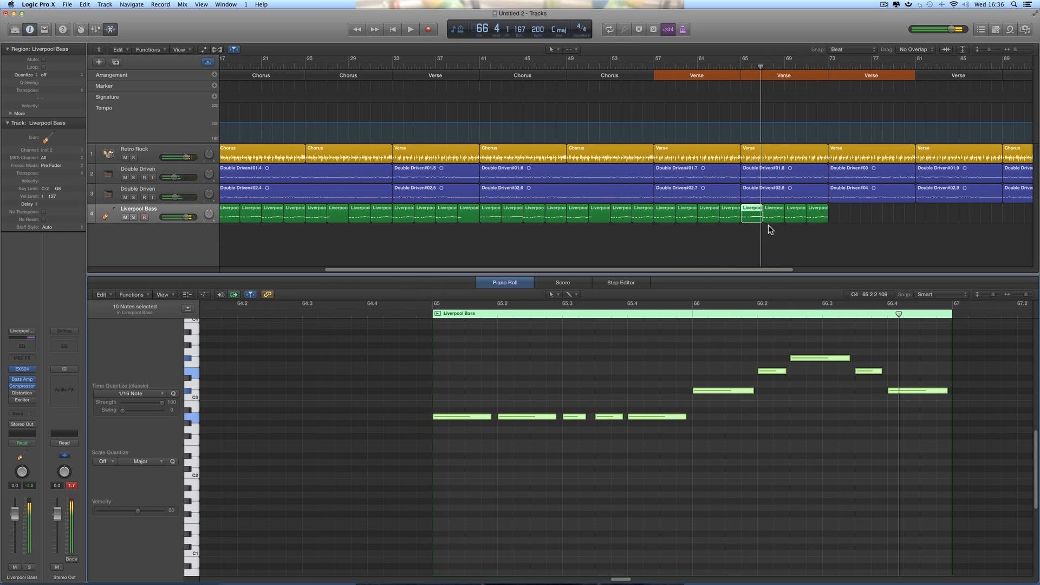
Step: Transpose all notes of the bass region at bar 67 up to start on A2 and play it back
click(770, 218)
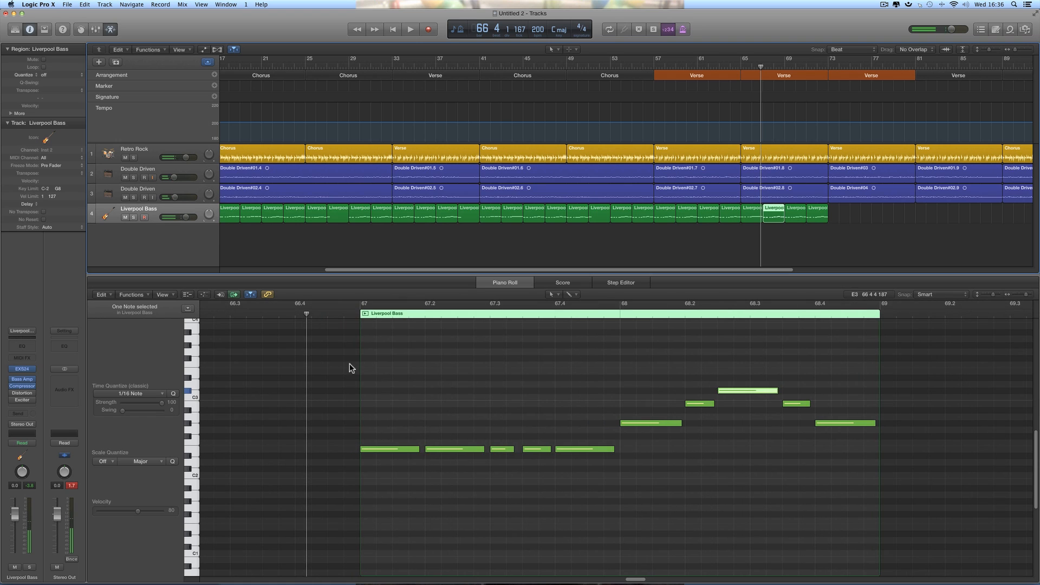
drag(345, 353, 896, 501)
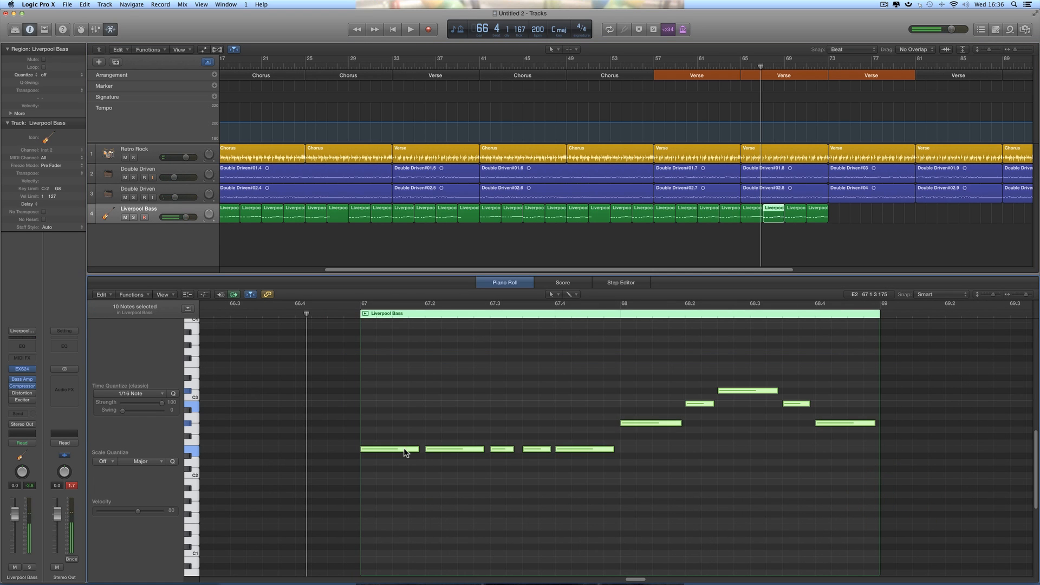
drag(405, 453, 405, 420)
key(space)
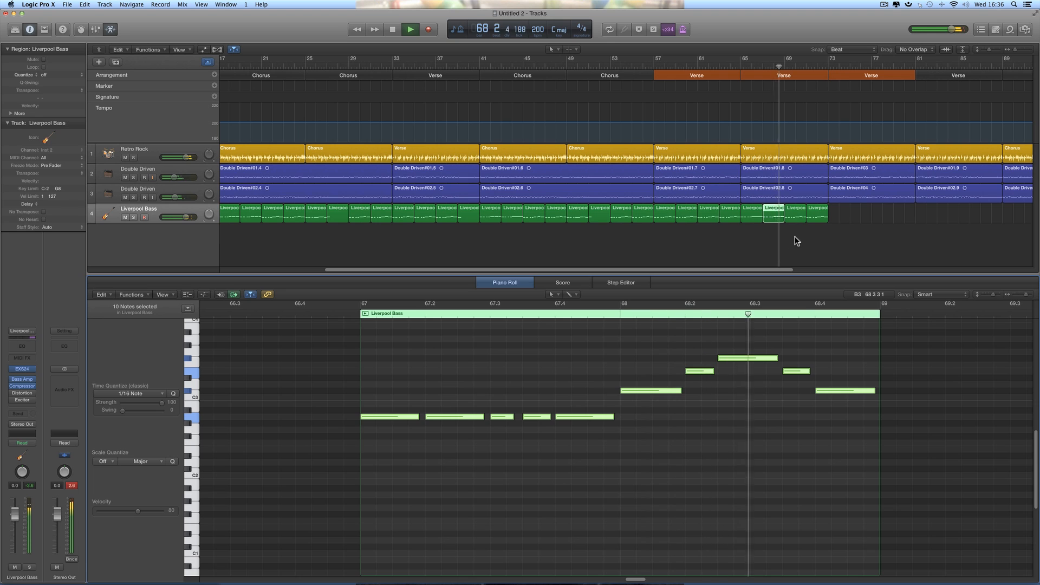
key(space)
Step: Select the two bass regions at bars 69 and 71 and play them back with their notes in view
click(795, 215)
shift+click(818, 215)
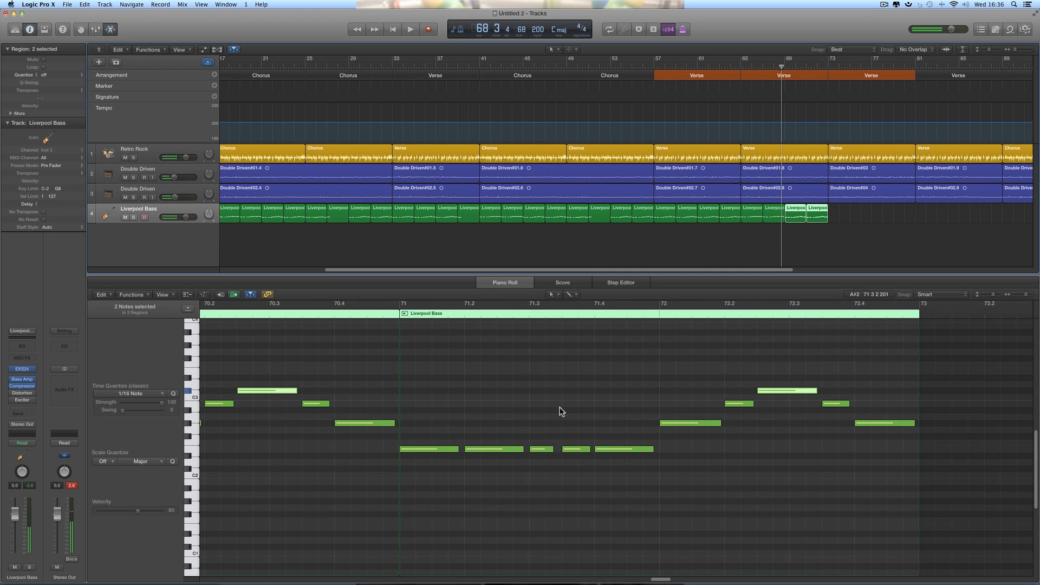
scroll(563, 410, left, 5)
drag(1024, 295, 1018, 297)
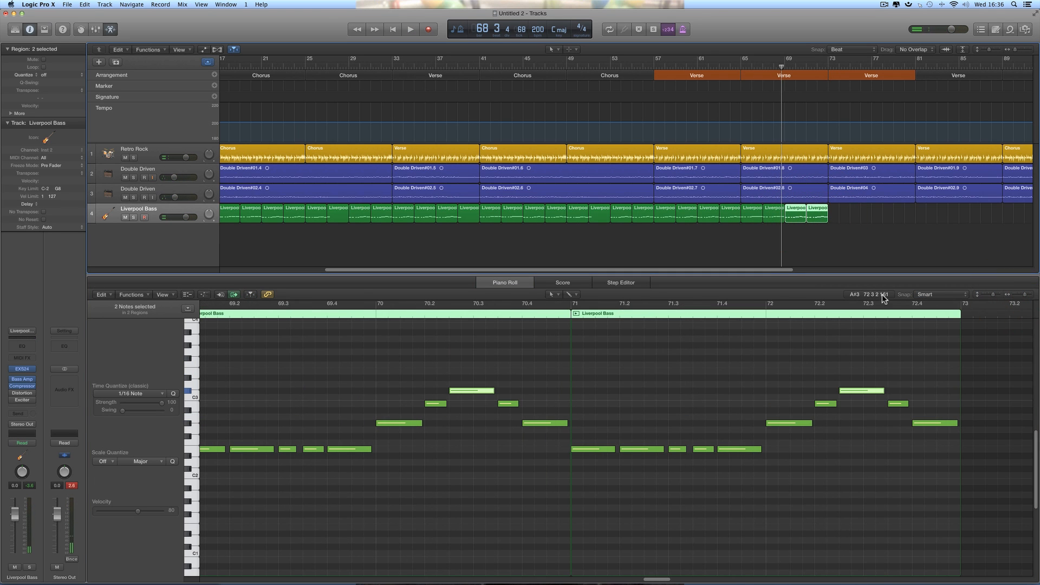
key(space)
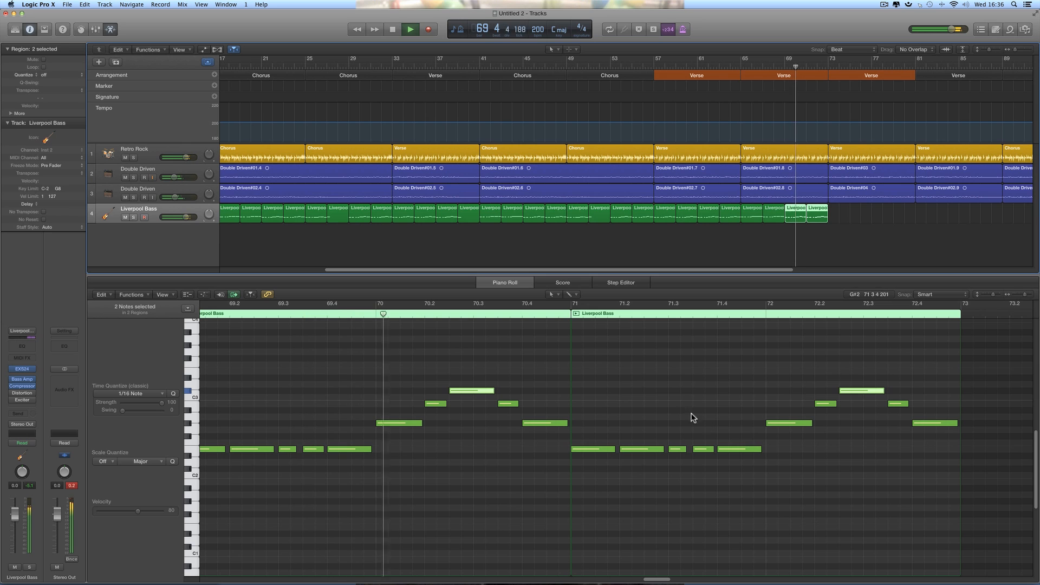
click(674, 408)
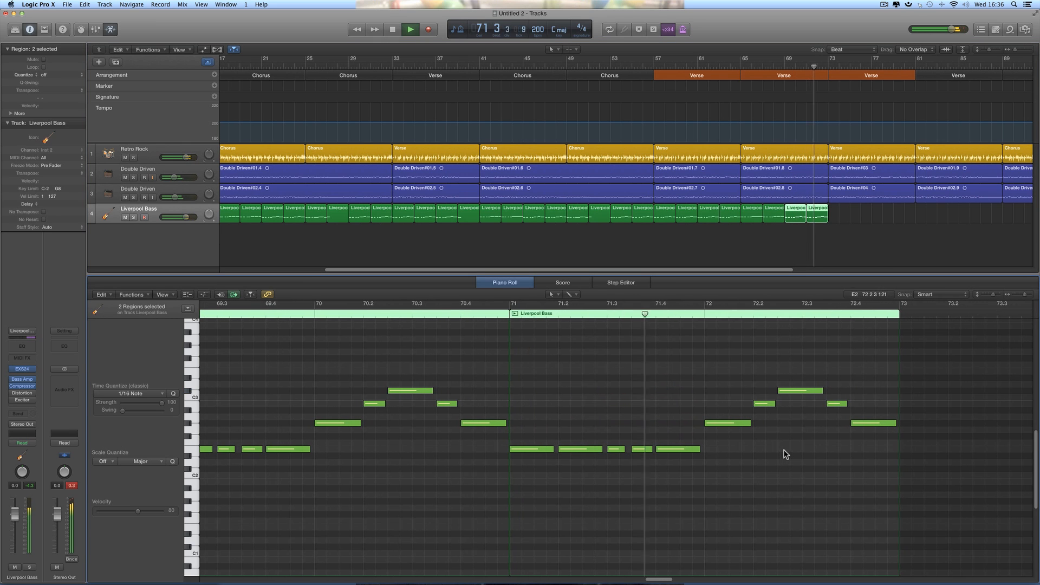
key(space)
Step: Copy the bass region at bar 71 to bar 73, at the start of the third consecutive Verse
click(827, 233)
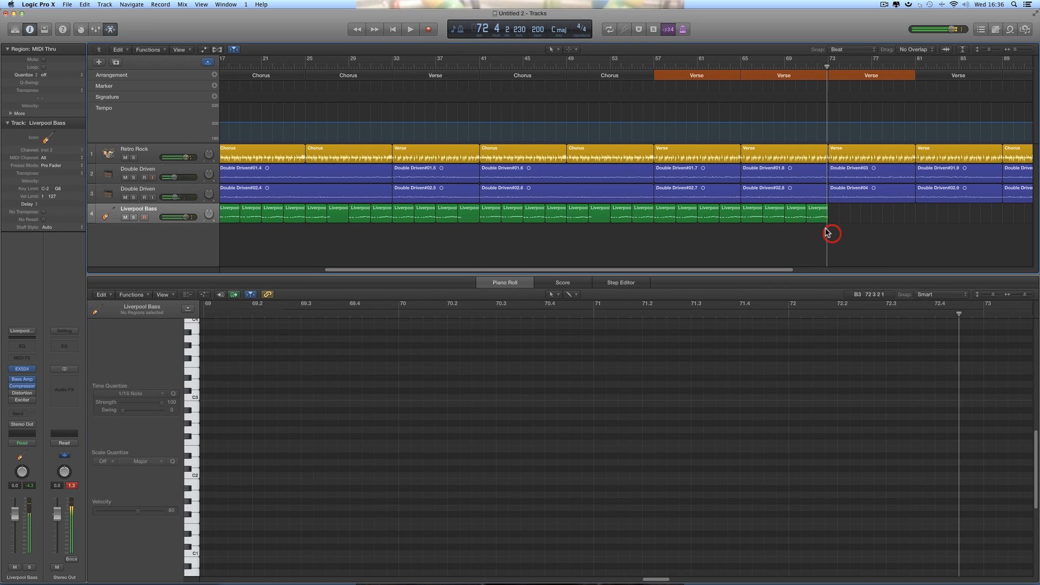
click(818, 211)
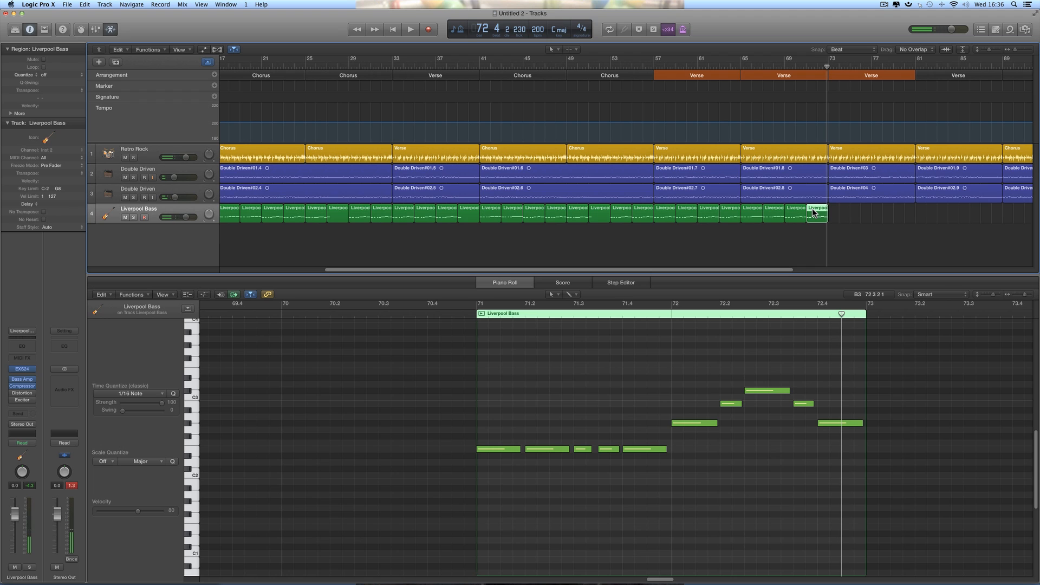
drag(813, 213, 835, 212)
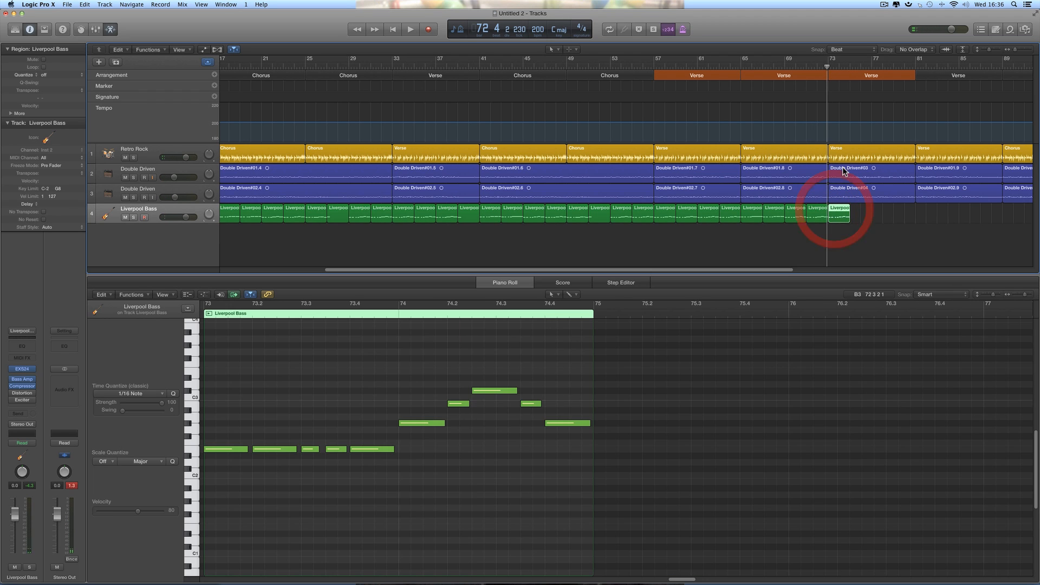
click(840, 75)
scroll(883, 243, right, 5)
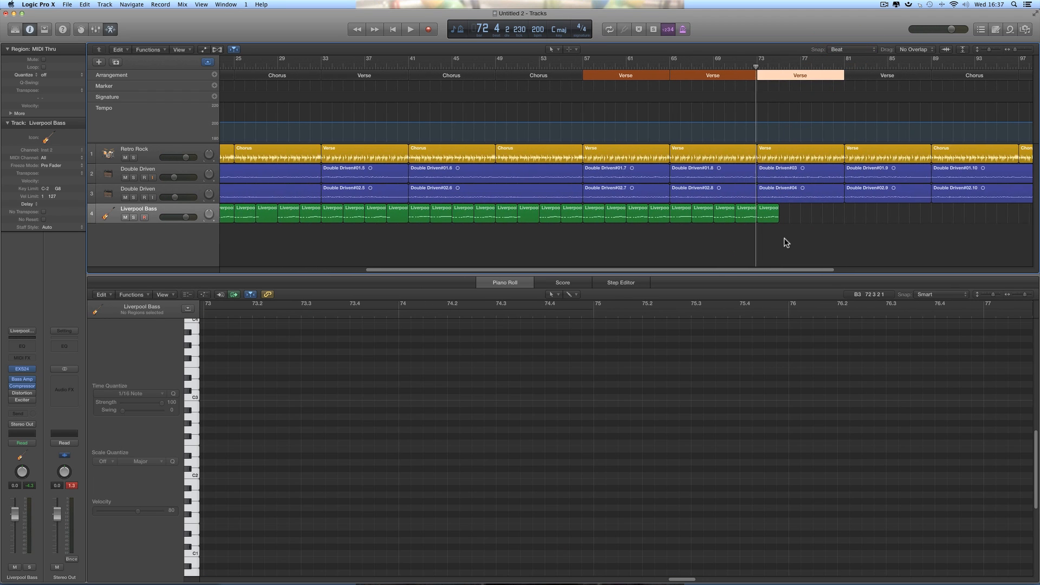
Step: Transpose all notes of the bass region at bar 73 down to start on B1 and play it back
click(764, 212)
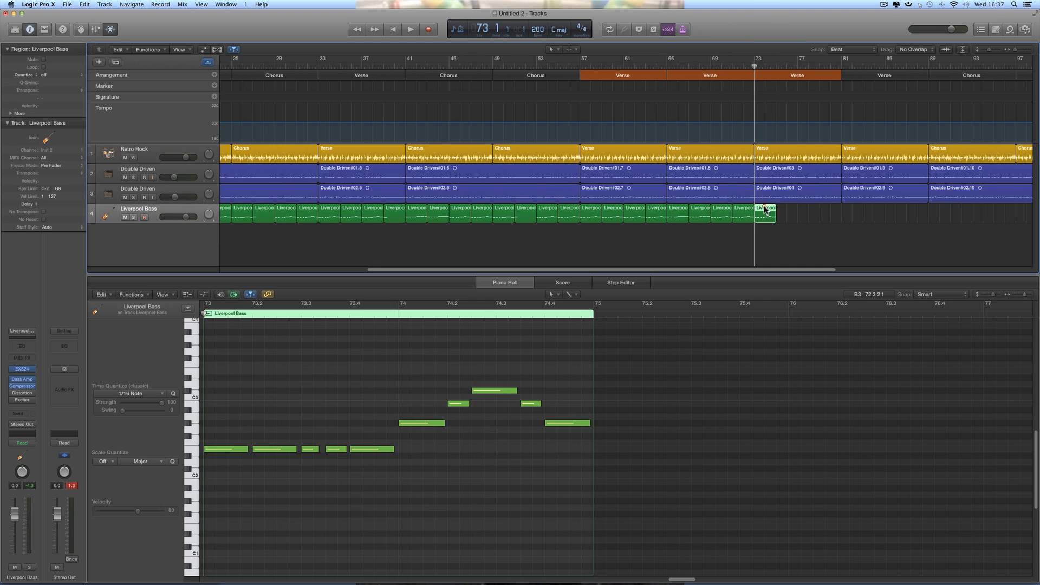
scroll(381, 376, left, 5)
click(434, 434)
drag(434, 433, 713, 476)
scroll(387, 450, down, 2)
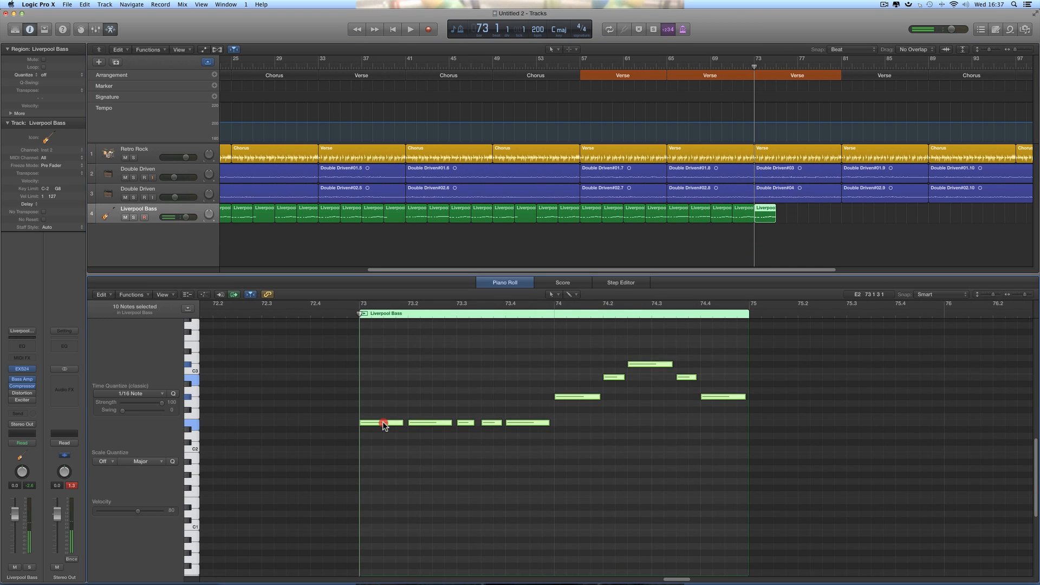
drag(383, 425, 383, 461)
key(space)
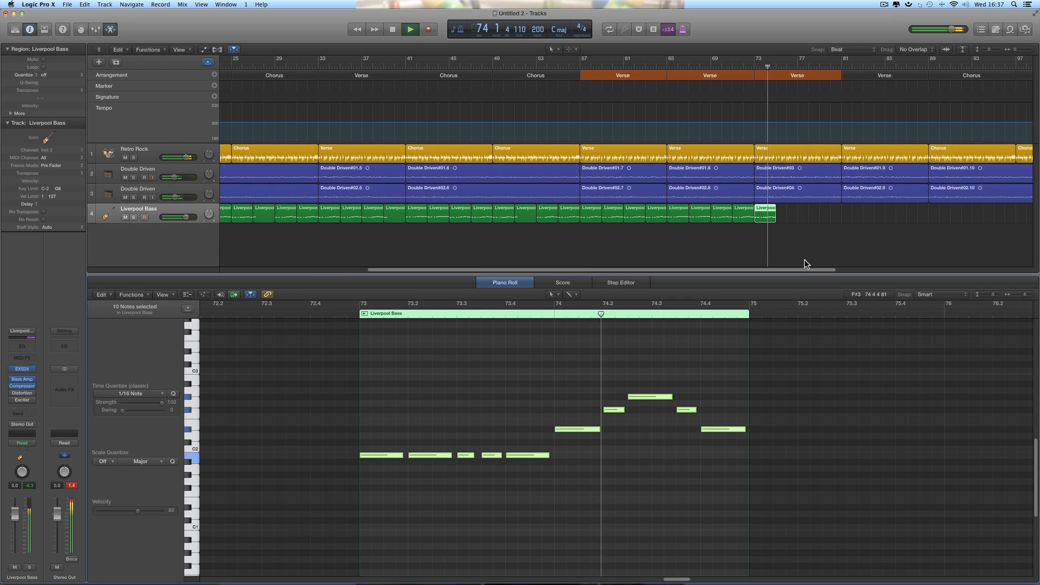
key(space)
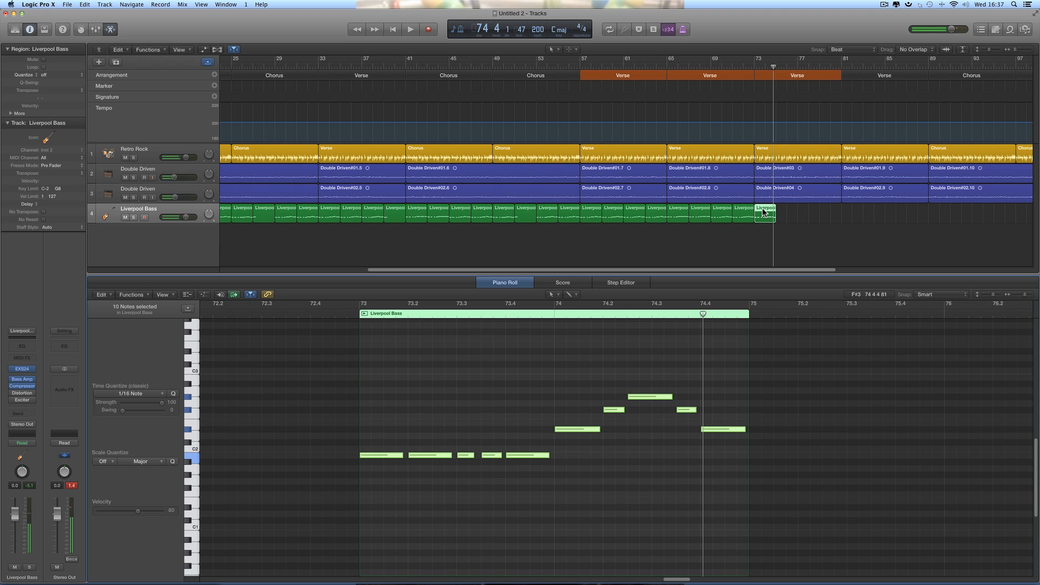
Step: Copy the bass region at bar 73 to bar 75, transpose its notes up to start on A2, and play it back
drag(763, 211, 786, 212)
drag(784, 209, 784, 209)
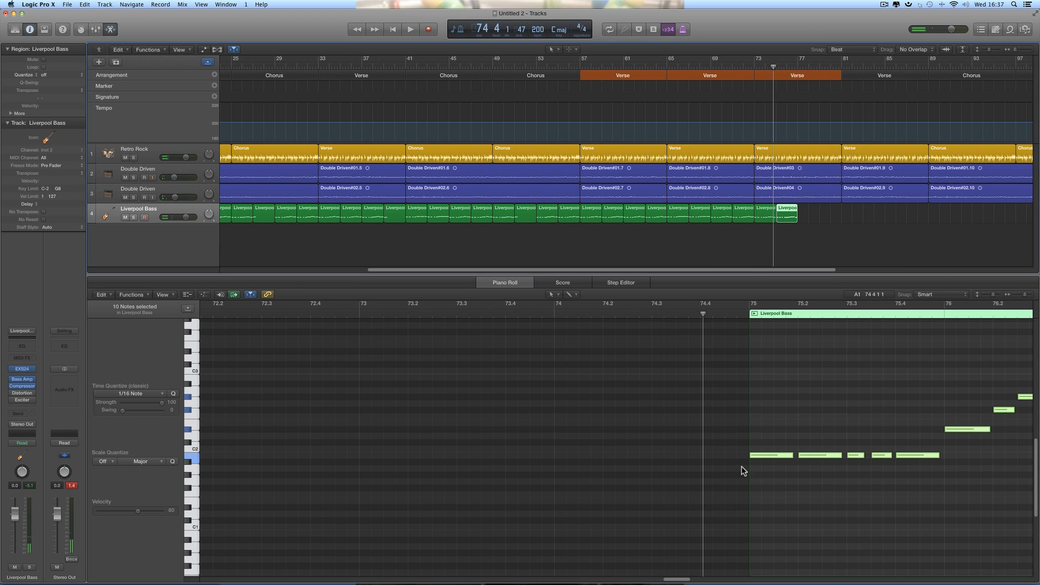
scroll(748, 468, right, 10)
scroll(704, 466, down, 2)
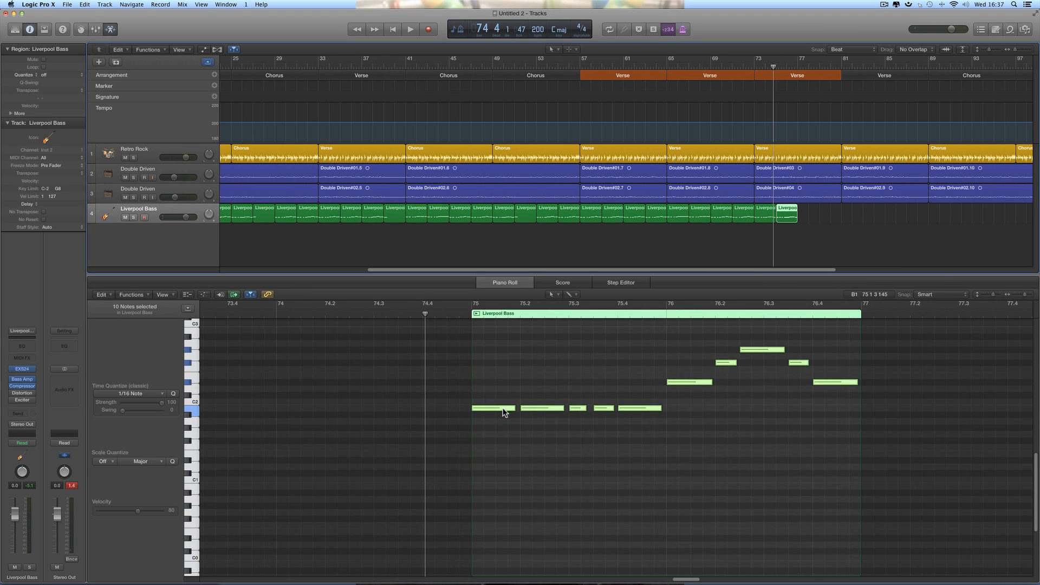
scroll(503, 415, up, 1)
drag(498, 424, 498, 363)
key(space)
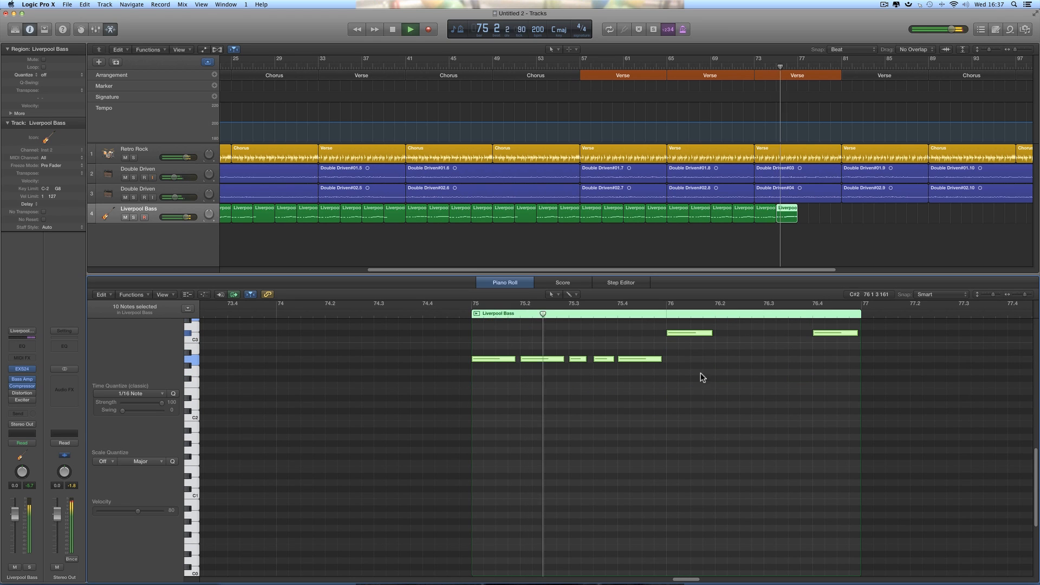
scroll(714, 352, up, 5)
key(space)
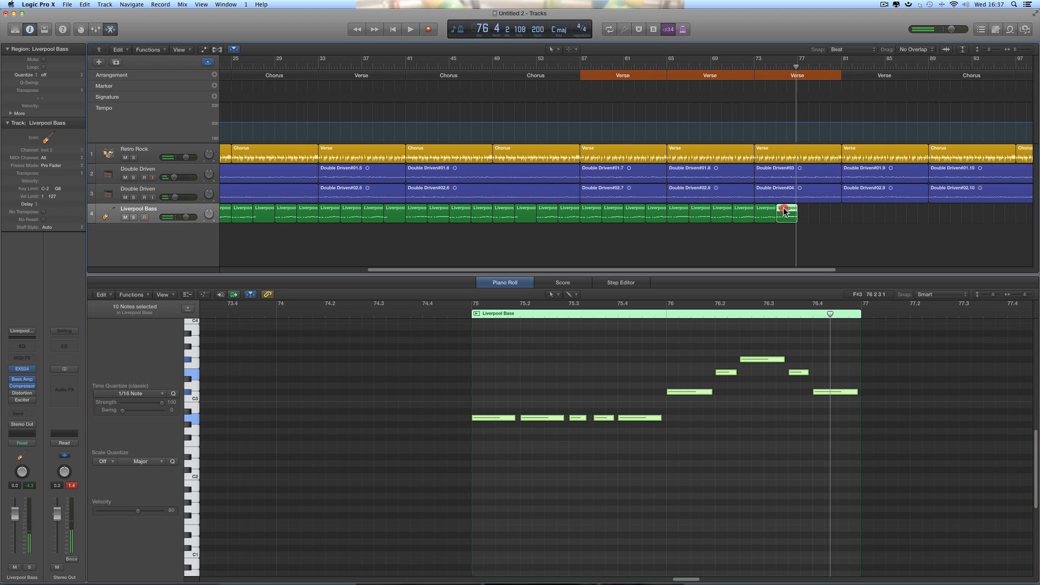
Step: Copy the bass region at bar 75 to bar 77, transpose its notes down to start on E2, and play it back
drag(784, 211, 807, 212)
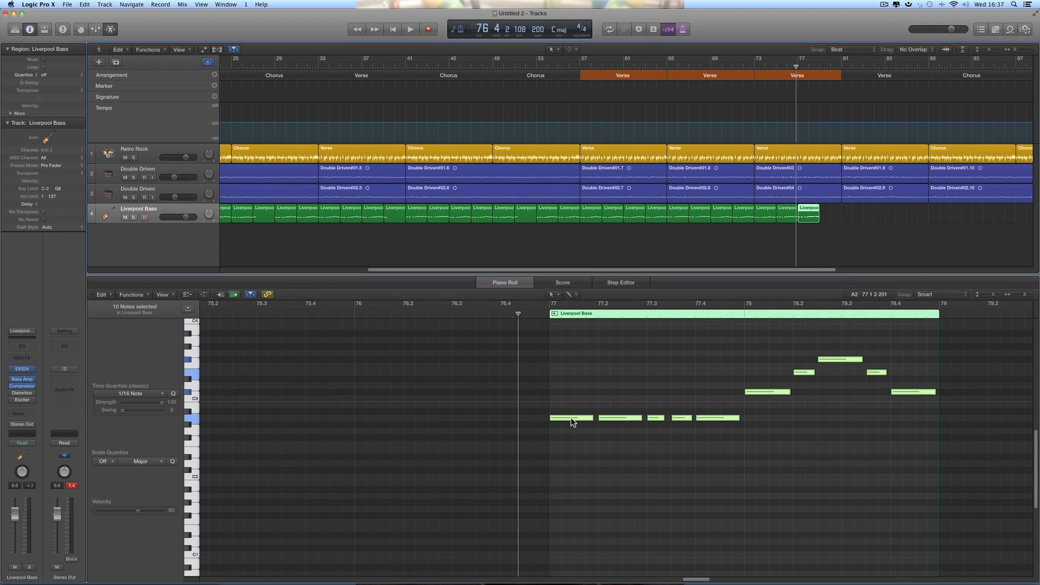
drag(572, 421, 572, 454)
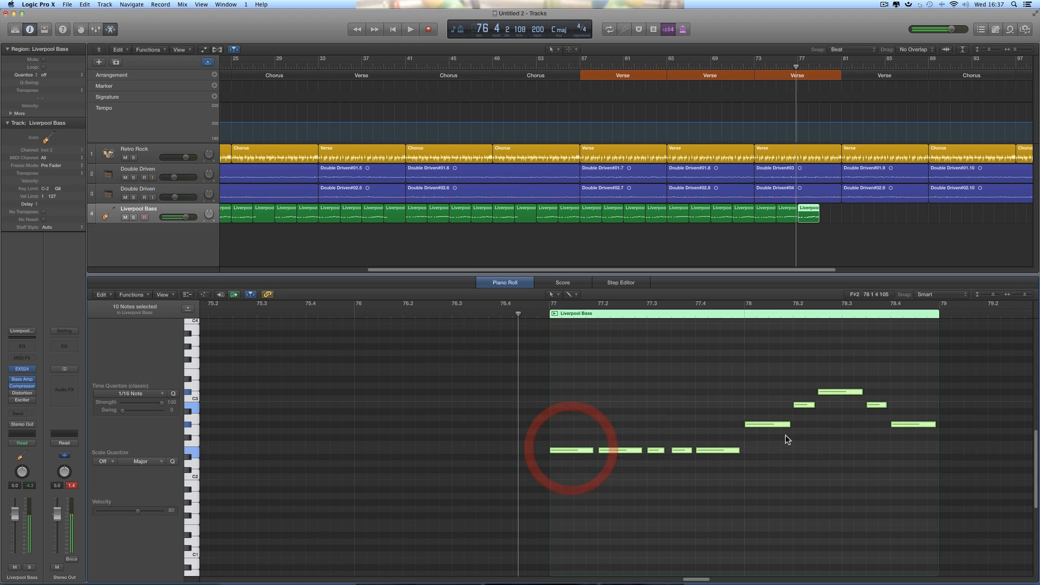
key(space)
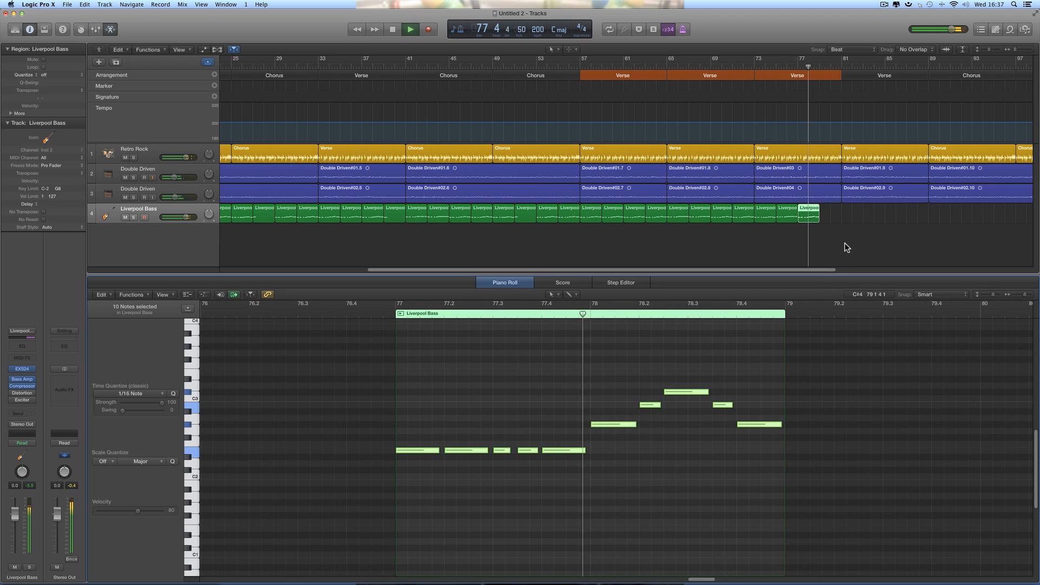
key(space)
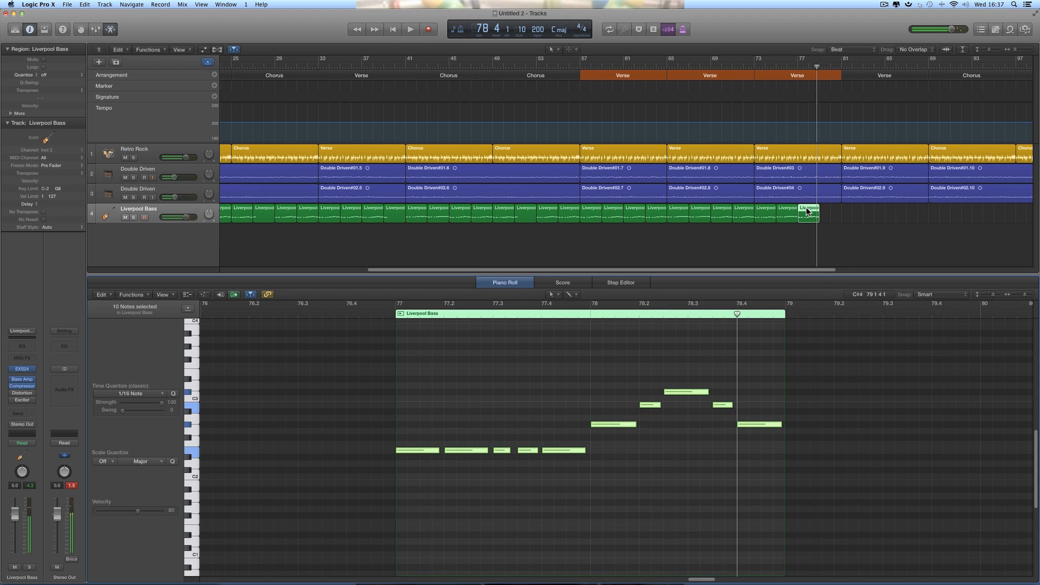
Step: Copy the bass region at bar 77 to bar 79 and play it back
drag(806, 212, 829, 212)
key(space)
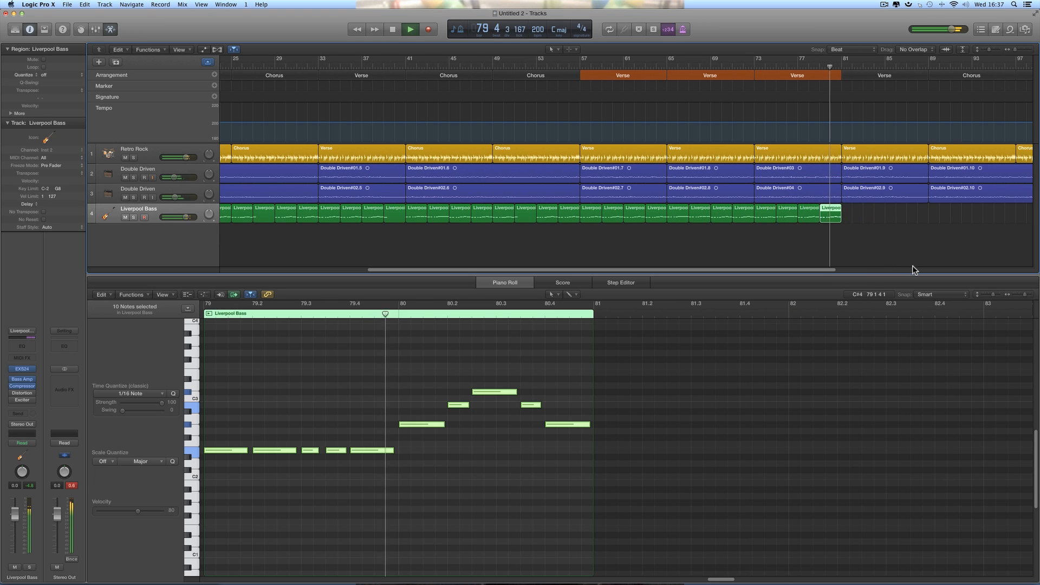
key(space)
Step: Copy the four Verse bass regions from bar 33 to bar 81 and the eight Chorus bass regions from bar 41 to bar 89
drag(1016, 50, 1010, 50)
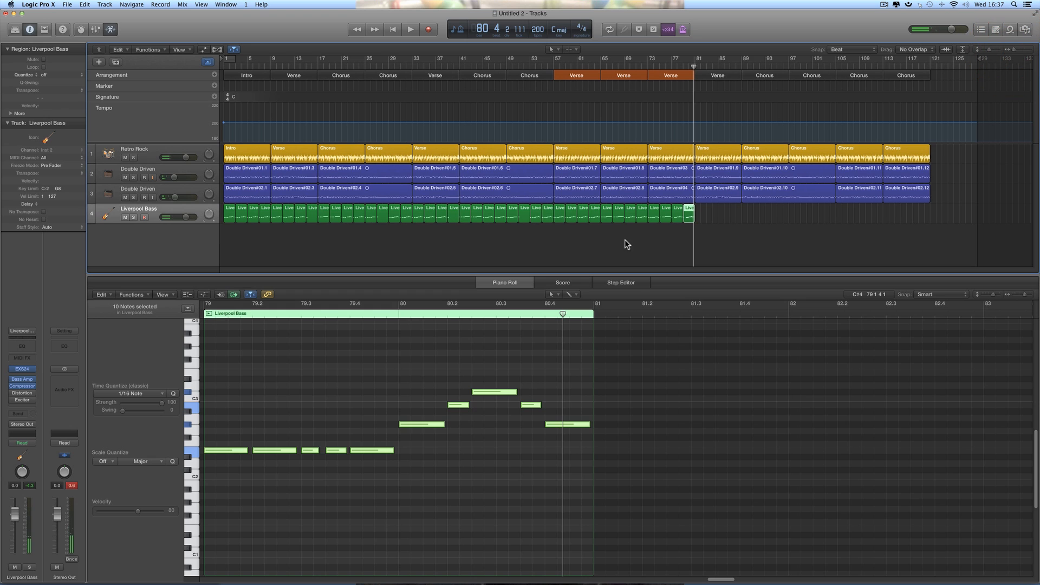
click(426, 75)
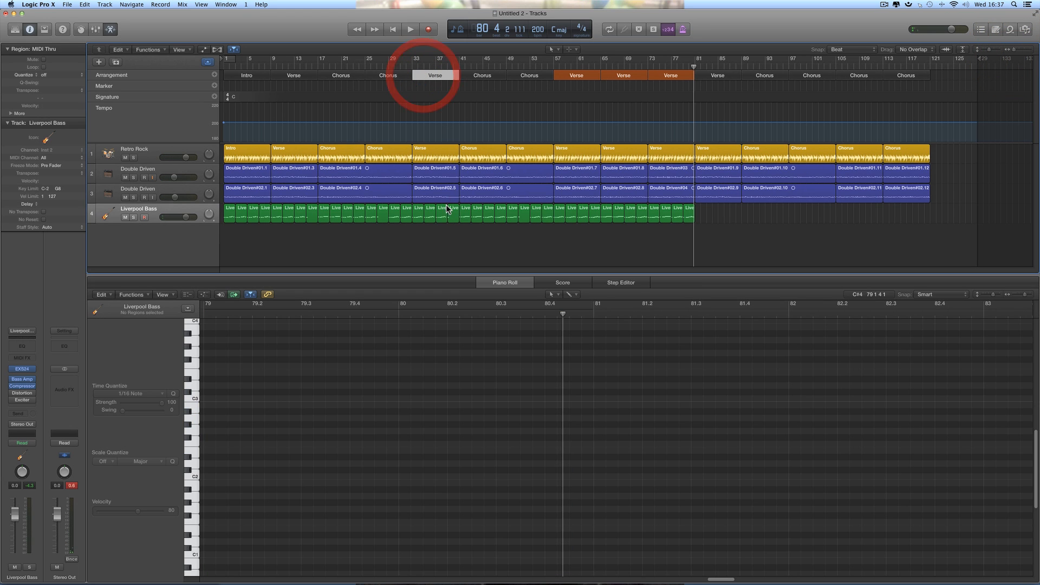
click(452, 220)
drag(423, 216, 701, 219)
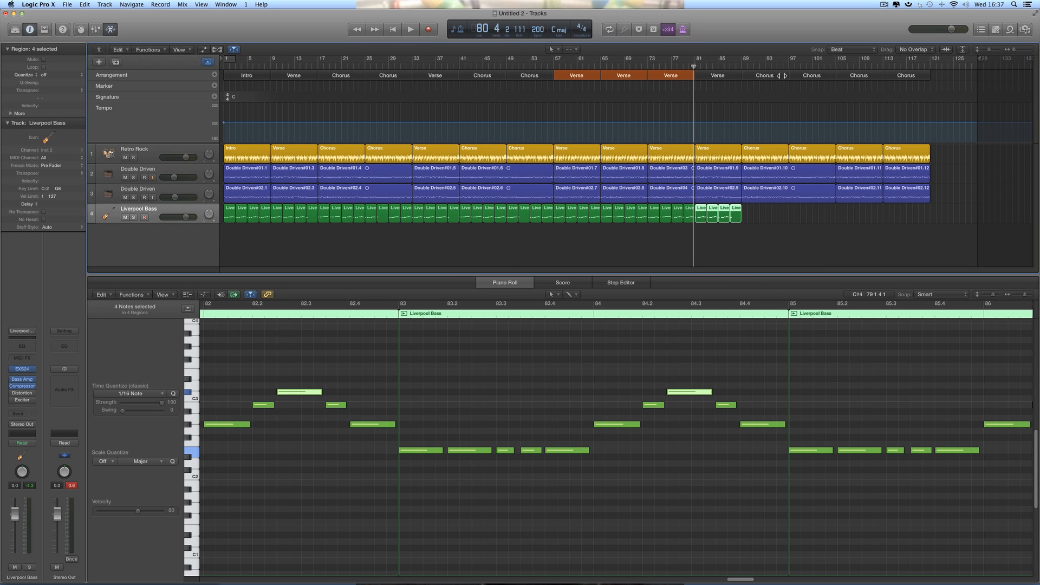
drag(540, 229, 747, 210)
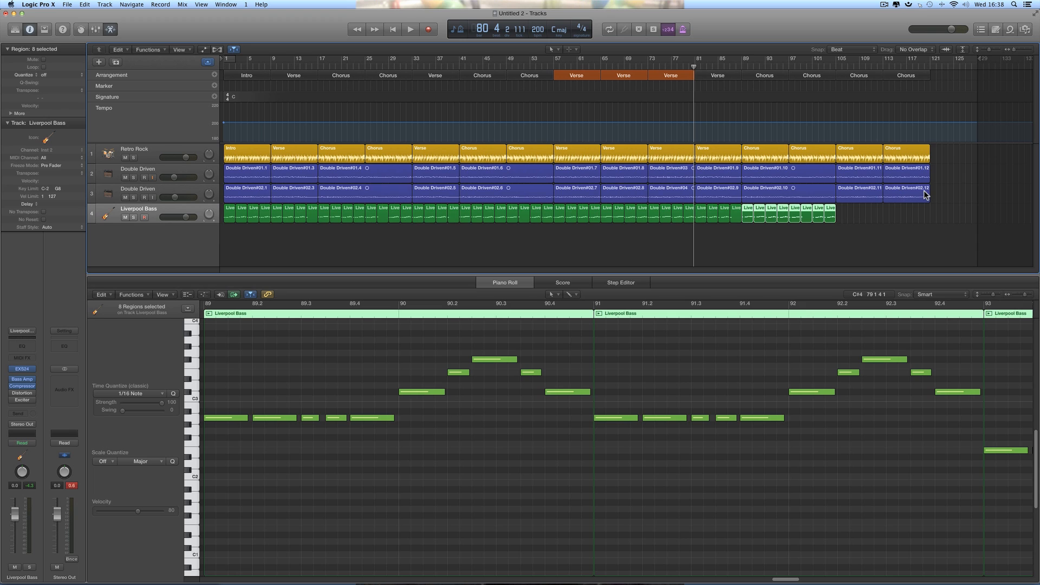
Step: Copy the four Verse bass regions at bar 57 to bars 105 and 113, and play the final choruses back
drag(593, 234, 560, 214)
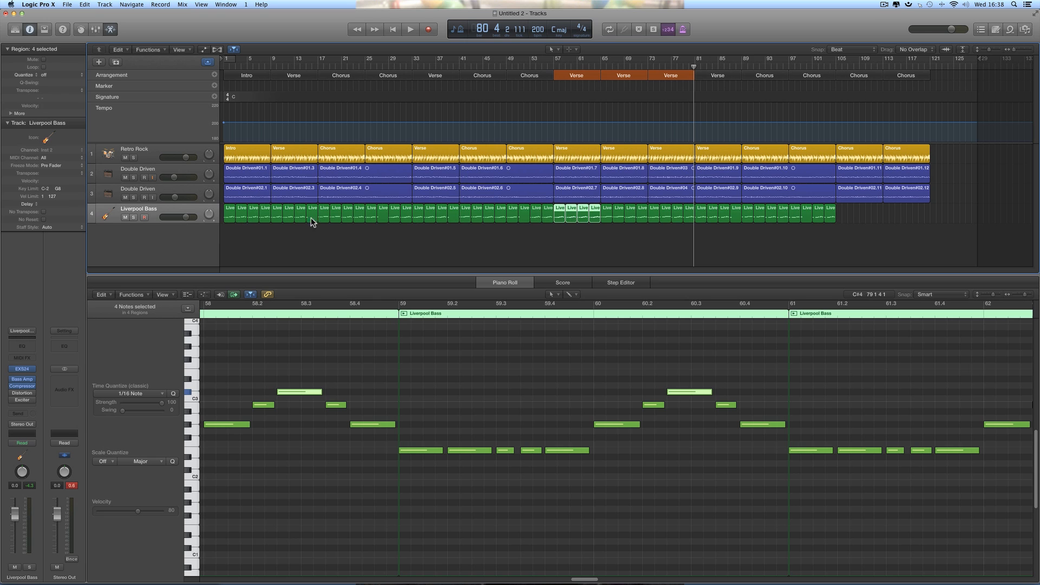
scroll(557, 217, up, 1)
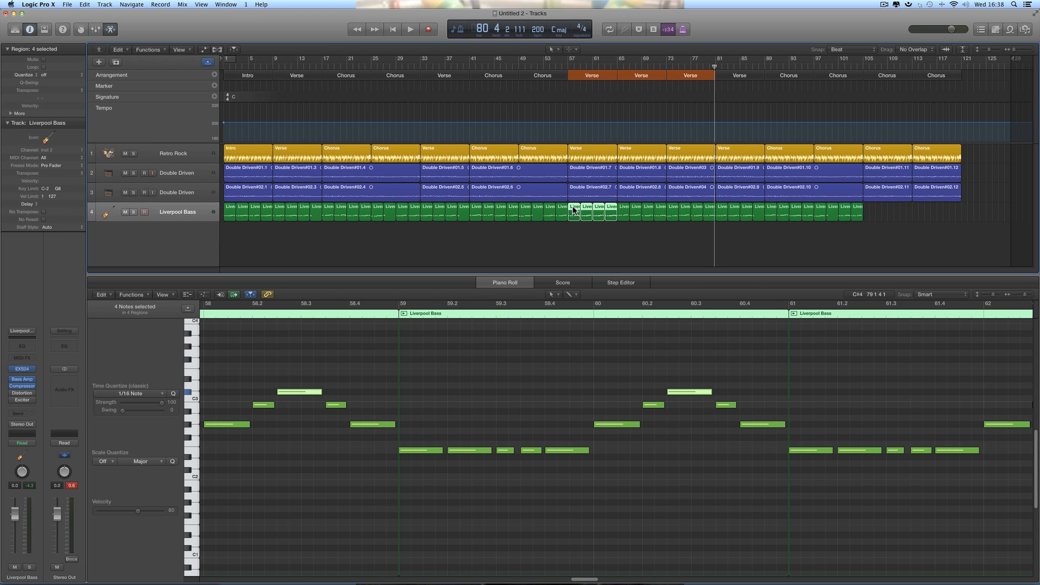
drag(573, 210, 916, 212)
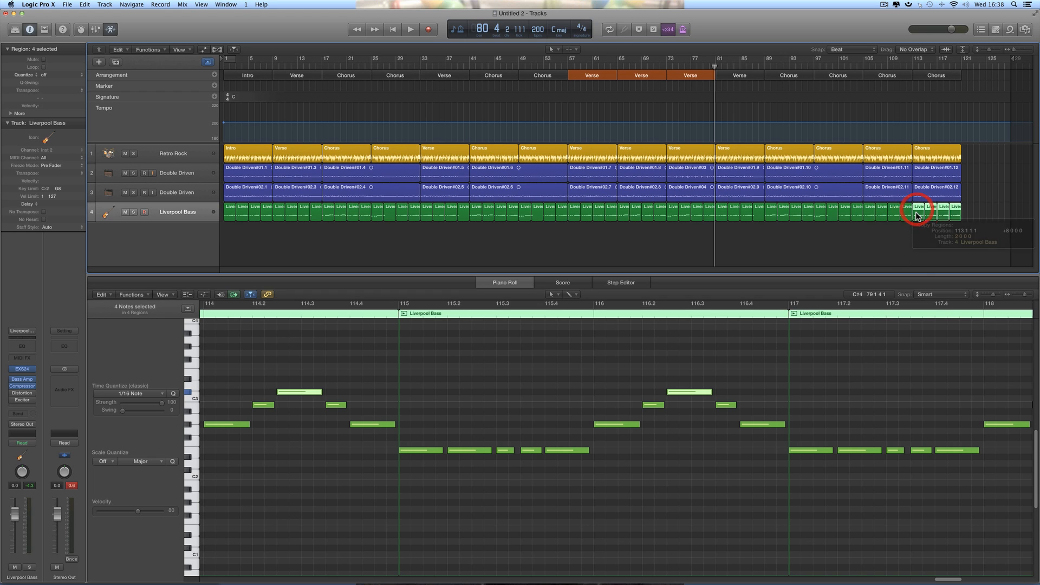
double_click(867, 61)
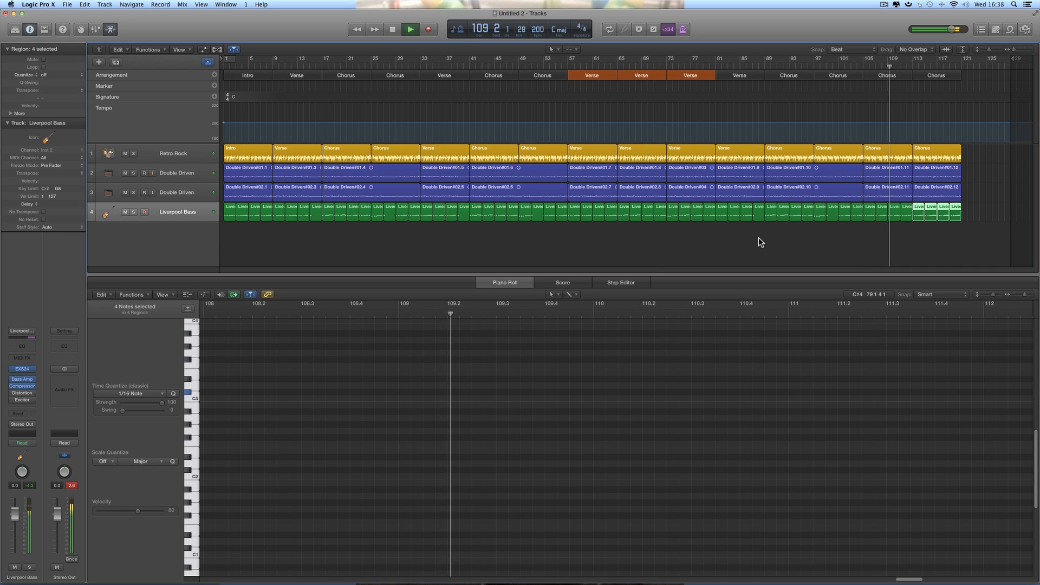
key(space)
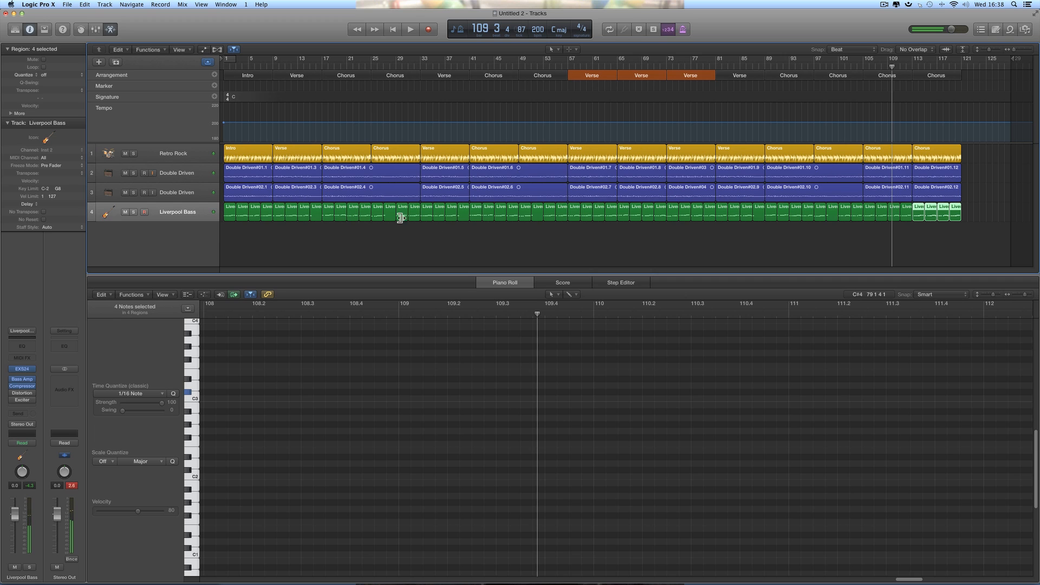
Step: Hide the note editor and play the song from bar 1
click(111, 30)
drag(892, 66, 223, 105)
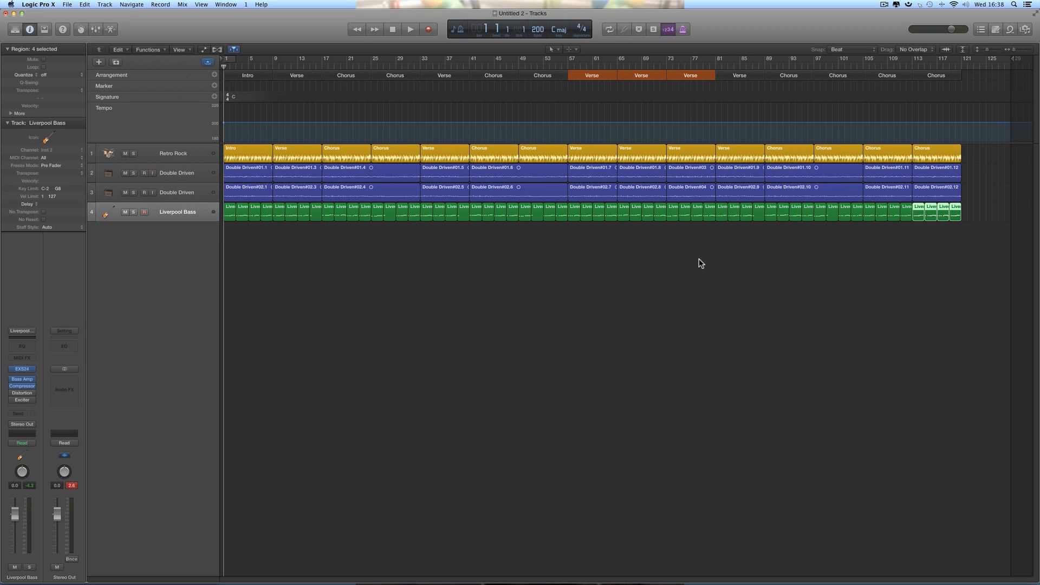
key(space)
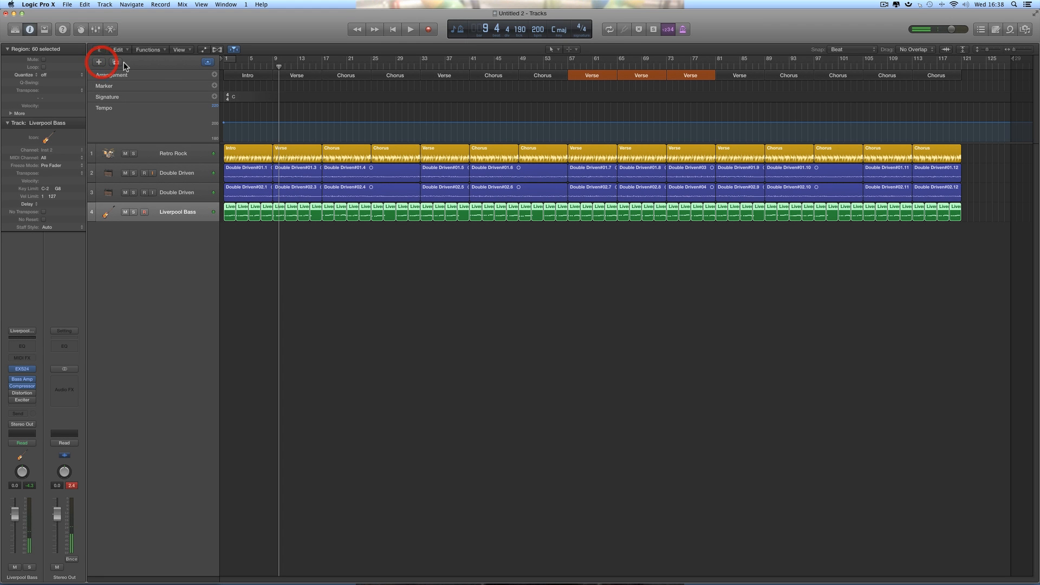
Step: Create one audio track that uses Input 1 and select it
click(100, 61)
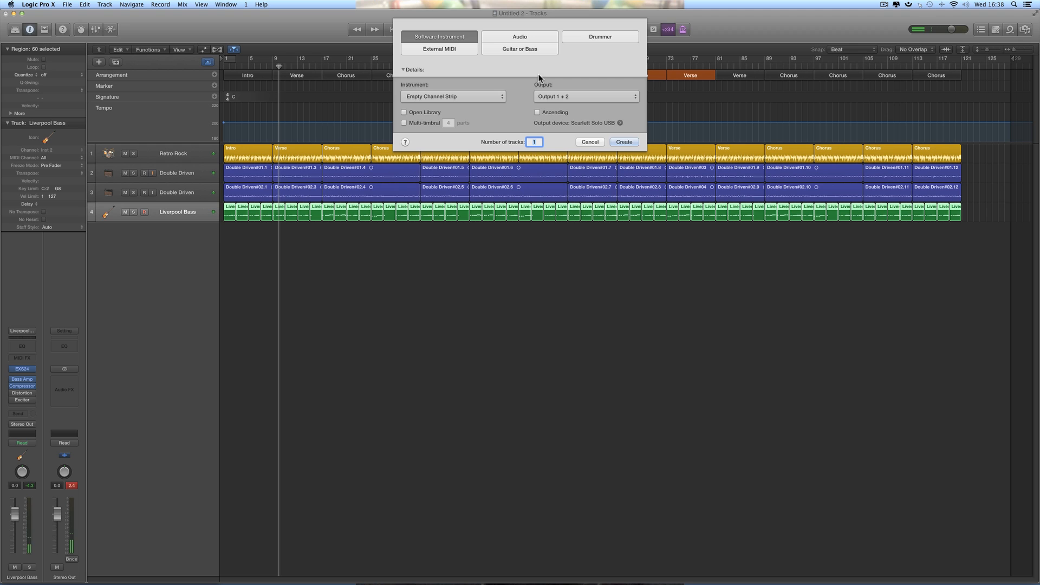
click(523, 37)
click(440, 97)
click(440, 96)
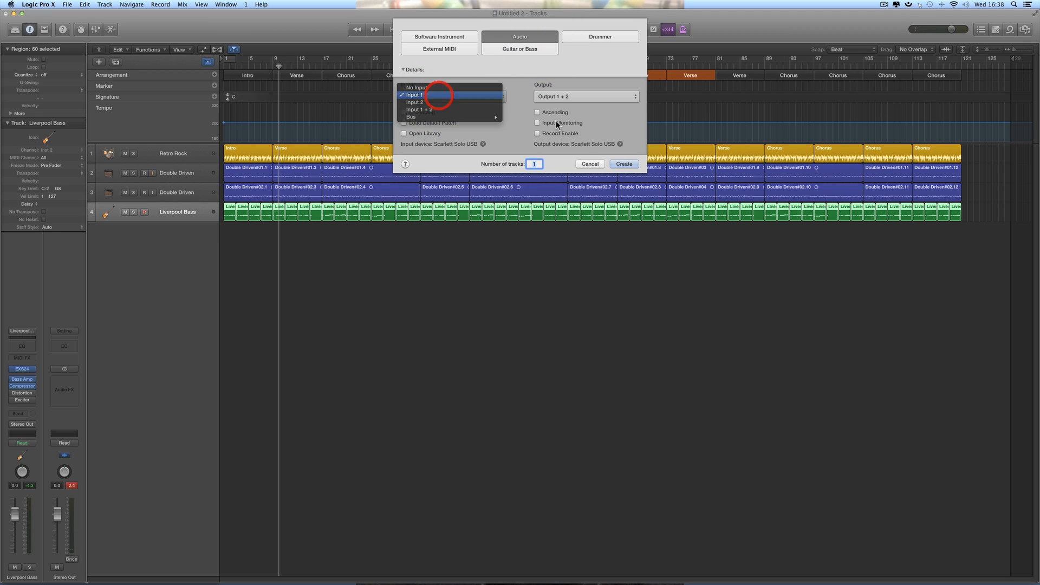
click(624, 164)
click(179, 230)
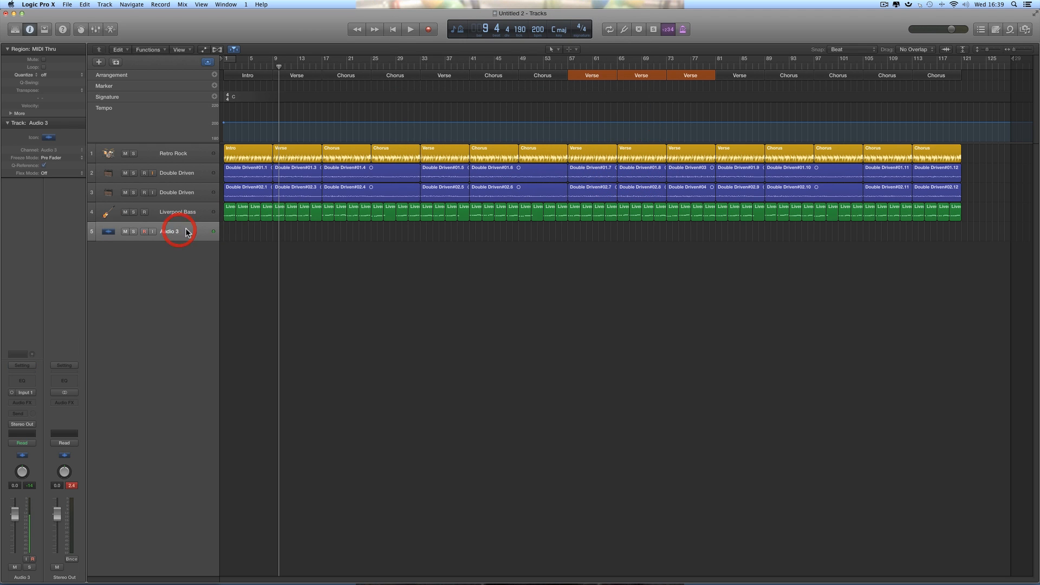
Step: Apply the Classic Vocal patch from the Voice category to the new audio track and slightly adjust its Bus 2 send level
click(15, 32)
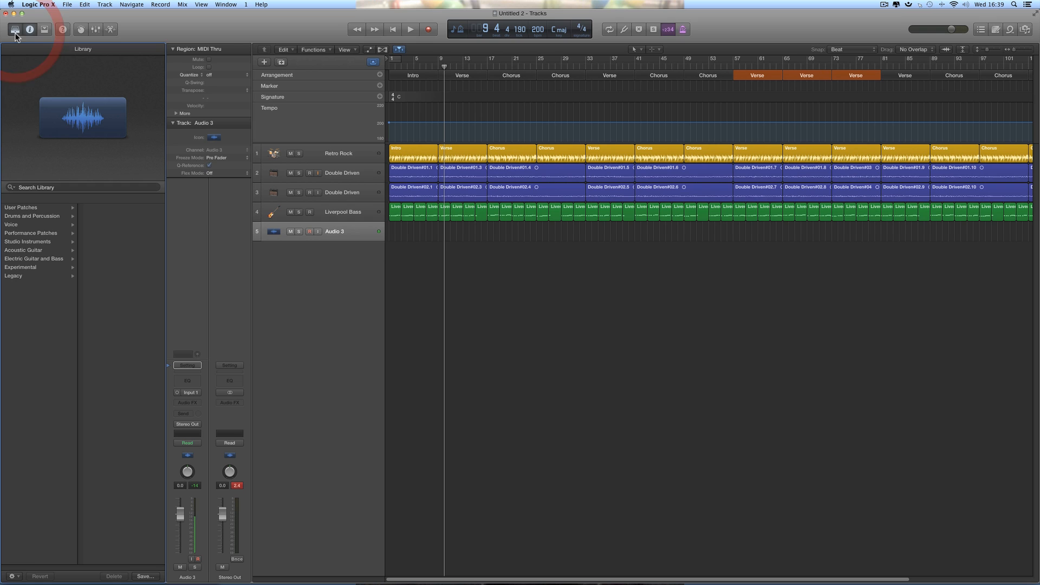
click(20, 225)
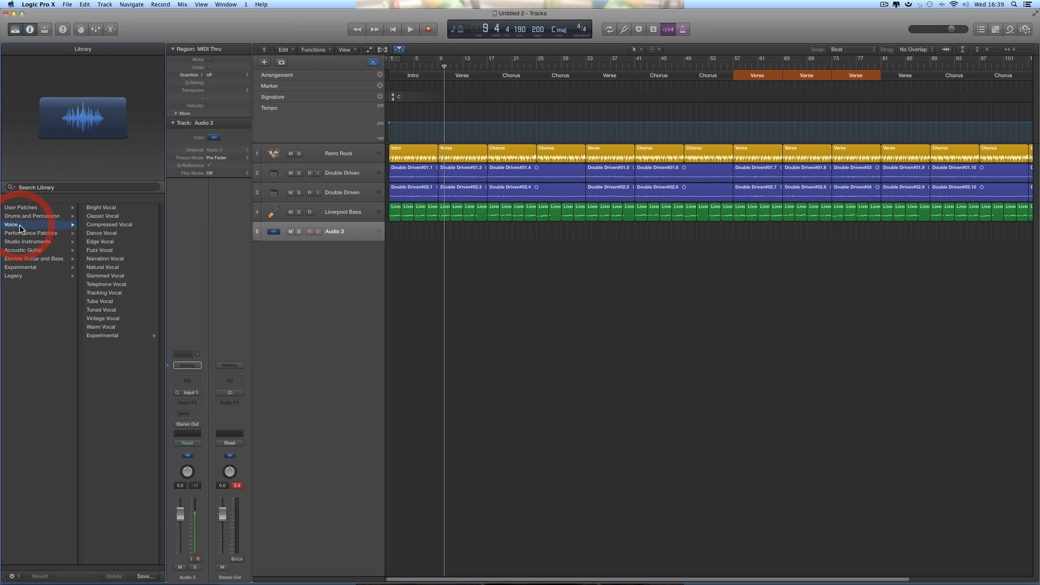
click(110, 217)
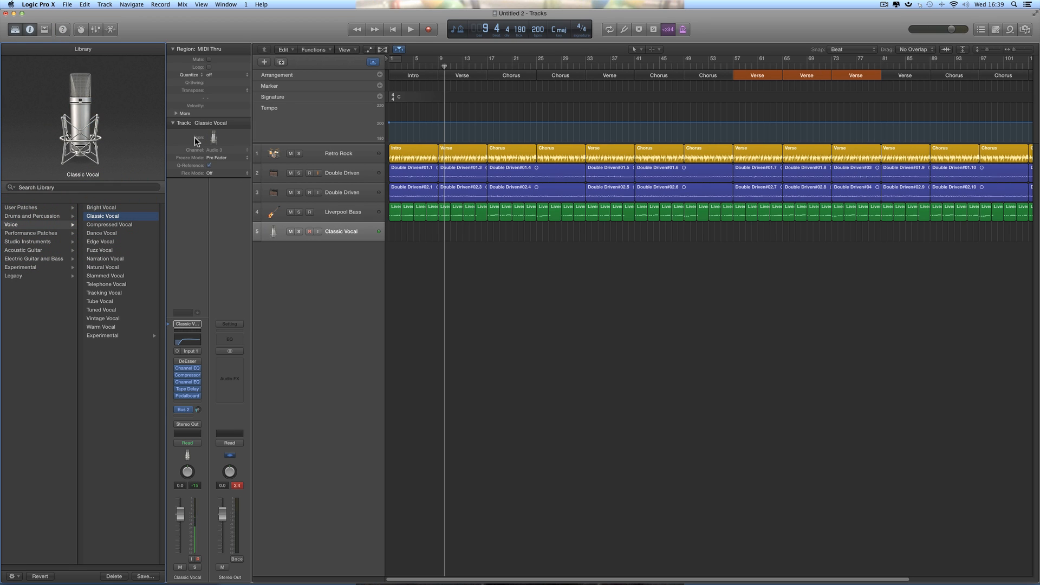
click(12, 29)
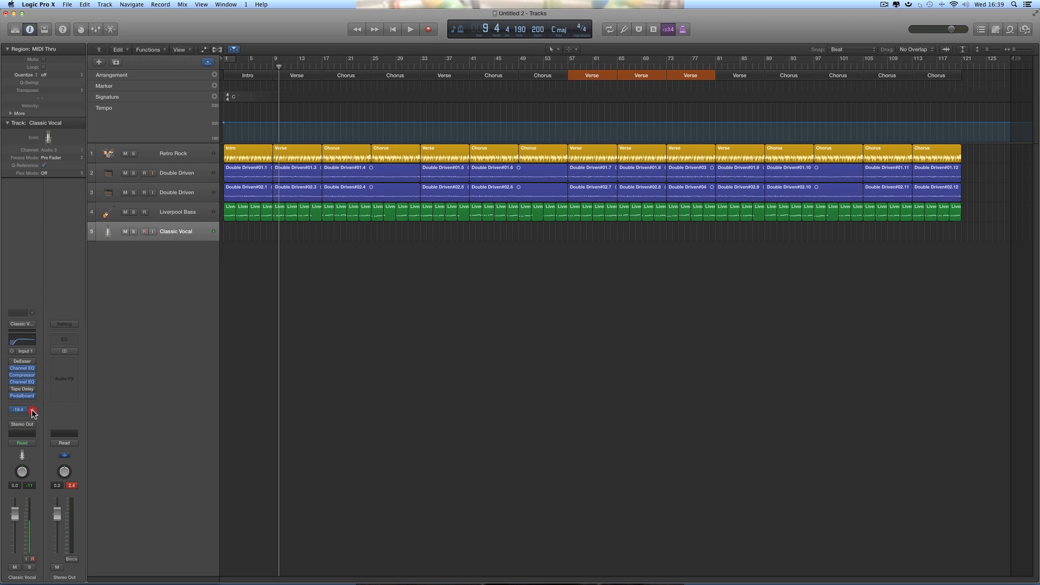
drag(33, 413, 33, 418)
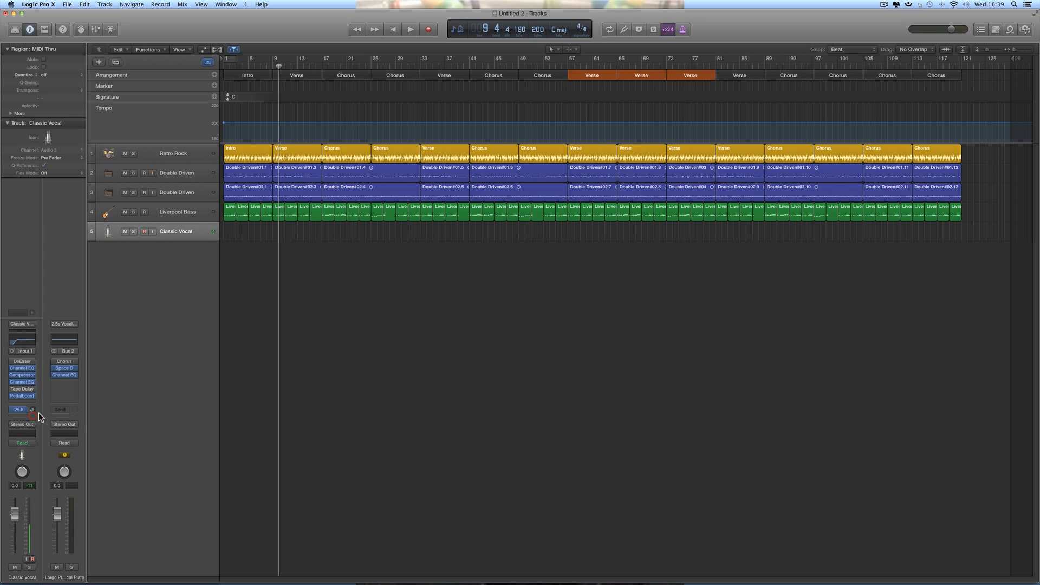
Step: Toggle the Classic Vocal track's input monitoring on and off, and enlarge the track height until the volume sliders show
click(172, 228)
click(153, 233)
click(153, 232)
click(995, 49)
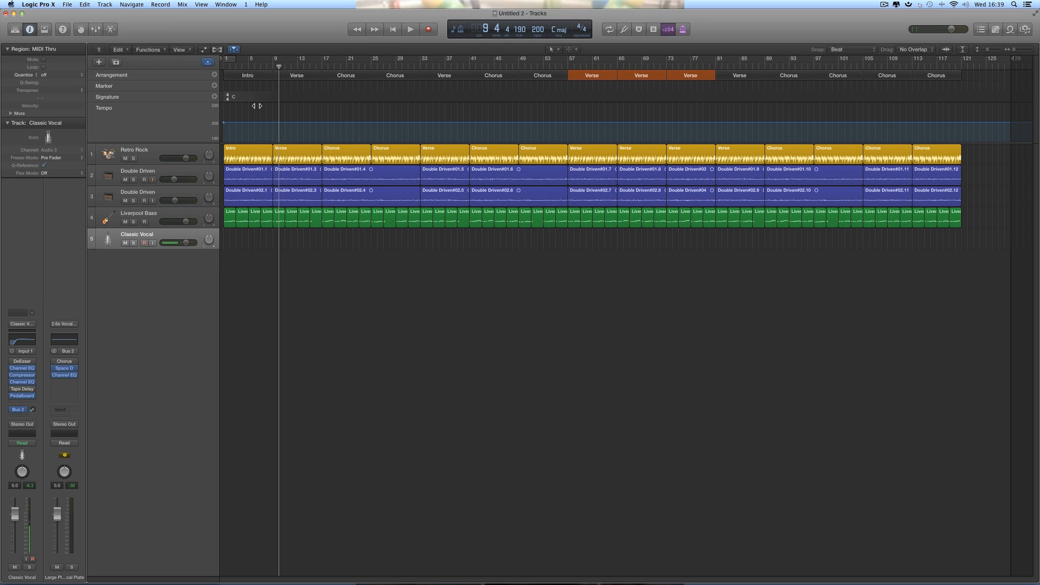
Step: Shift the project window aside to uncover the song lyrics page and return the playhead to bar 1
drag(158, 27, 359, 28)
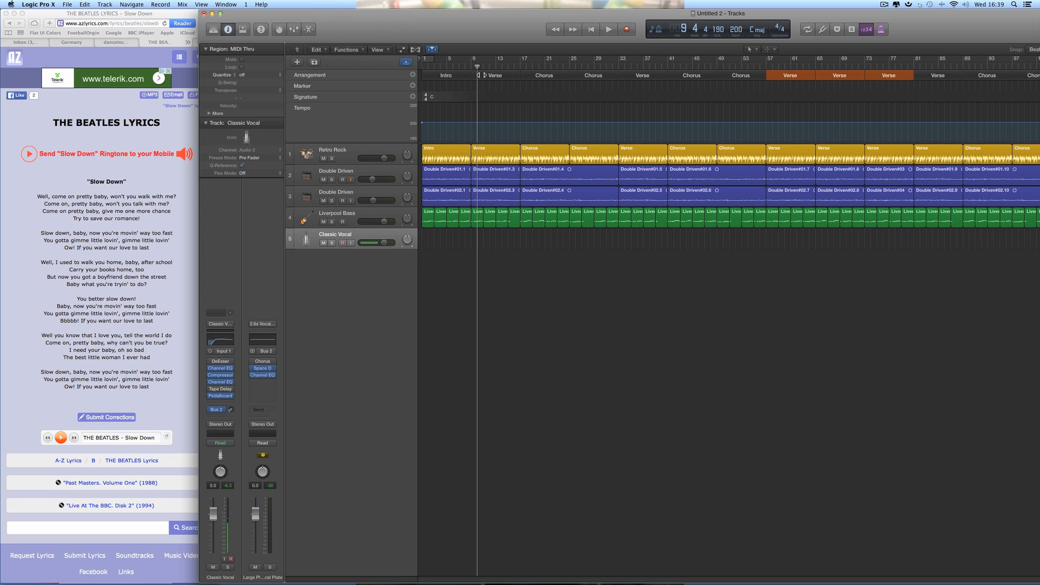
drag(477, 66, 423, 66)
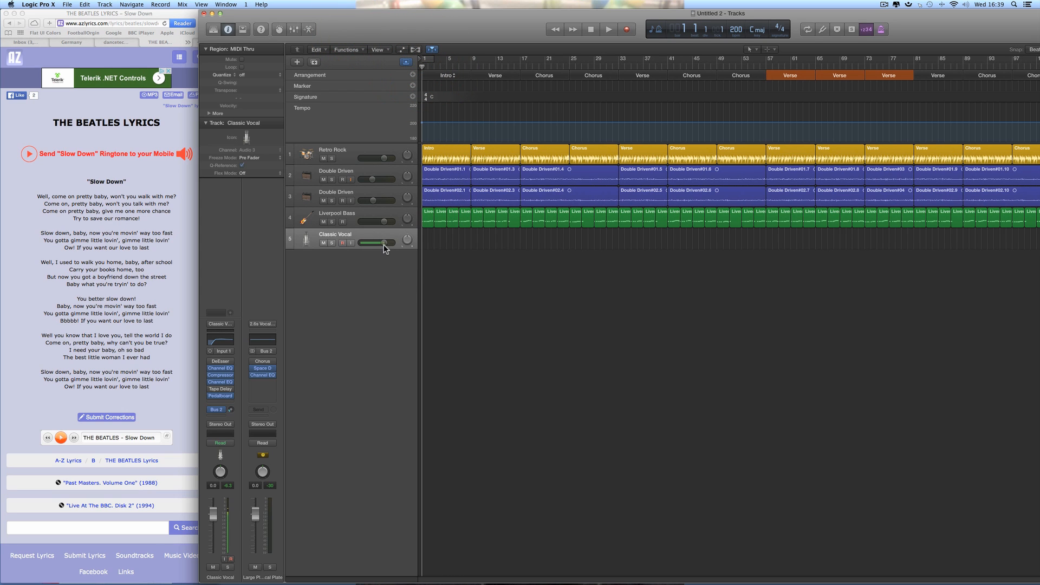
Step: Set the Classic Vocal track's volume to -1.2 dB and leave its input monitoring on
click(351, 243)
drag(384, 242, 380, 242)
click(350, 242)
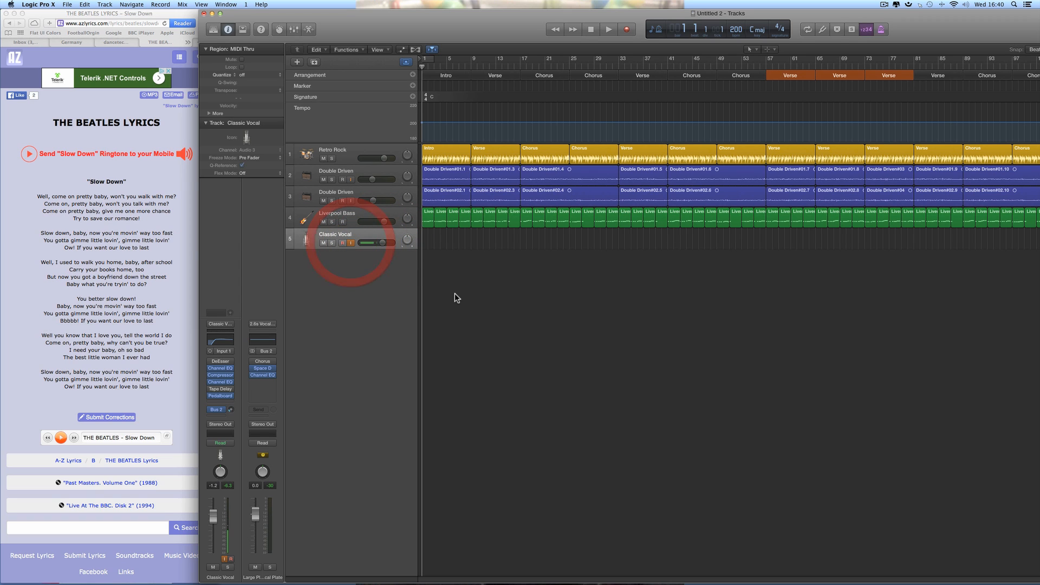
Step: Record the vocal on the Classic Vocal track from bar 1 until just past the end of the last chorus
click(627, 29)
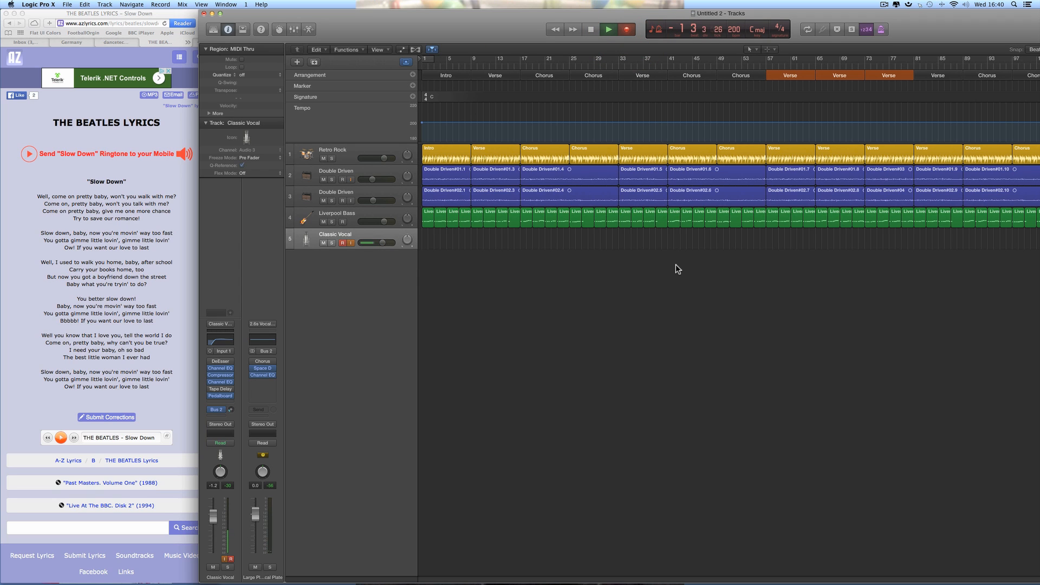
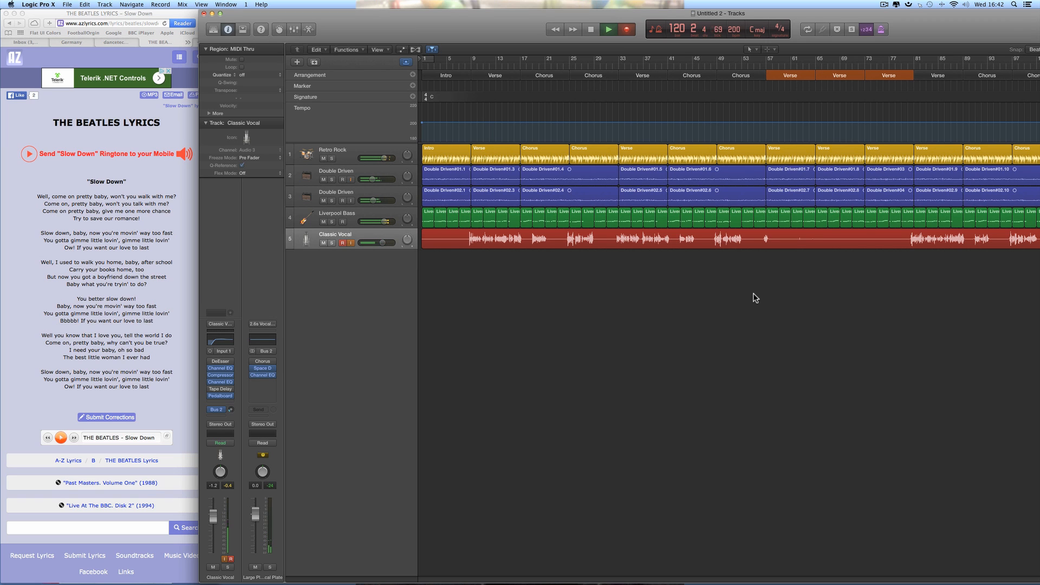
scroll(753, 293, right, 5)
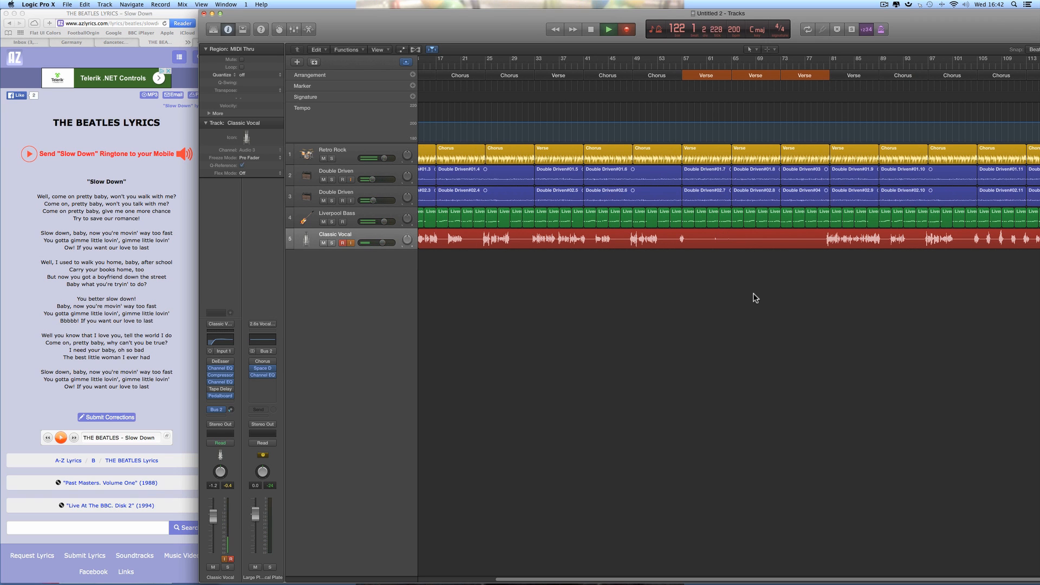
key(space)
Step: Move the project window back over the lyrics page and turn off input monitoring on the Classic Vocal track
drag(421, 26, 224, 26)
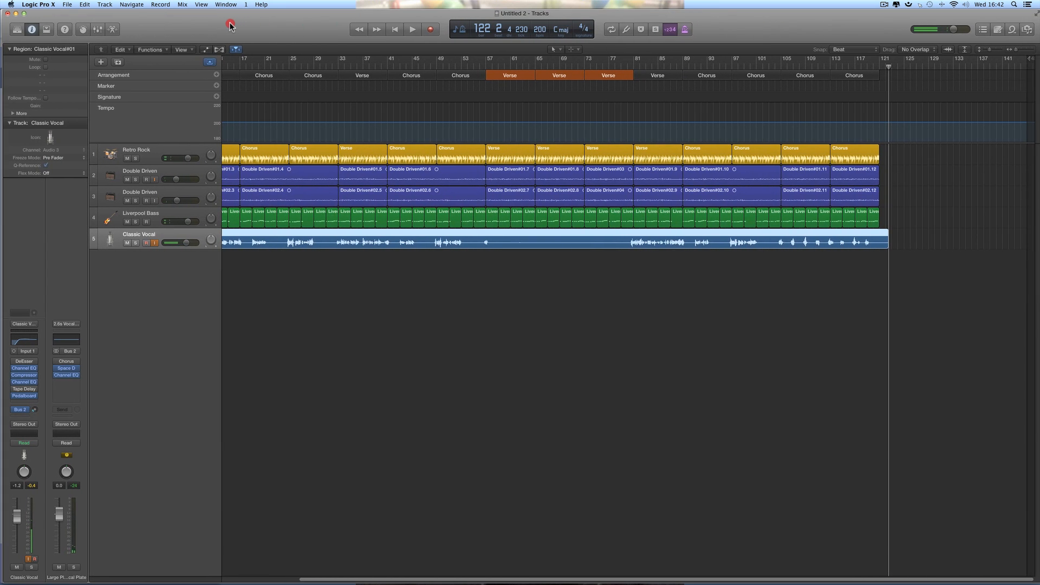
click(152, 243)
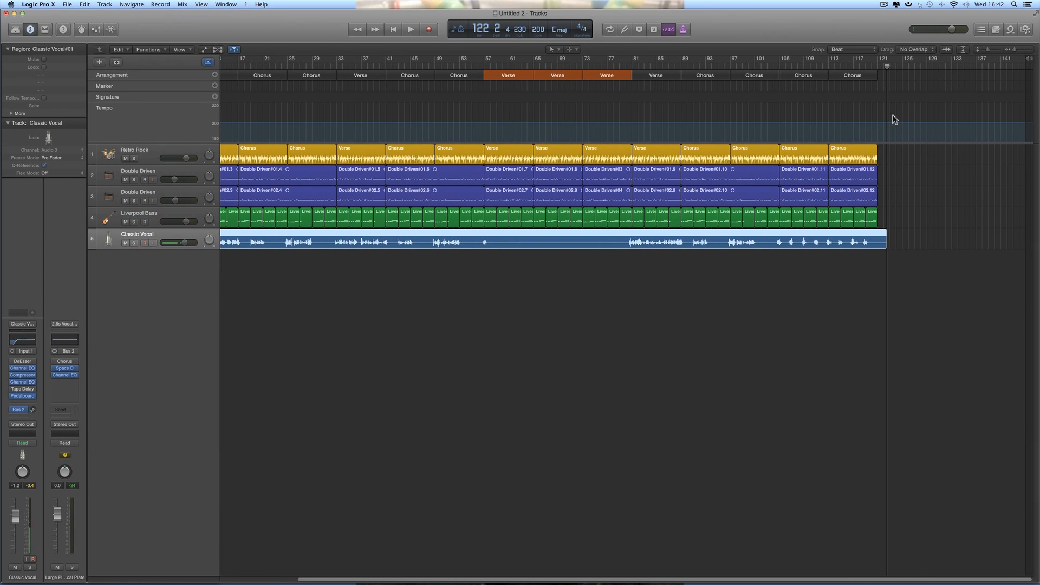
Step: Trim the vocal region's end to bar 121, level with the other tracks, and lower the Classic Vocal volume to -2.2 dB
drag(886, 66, 914, 66)
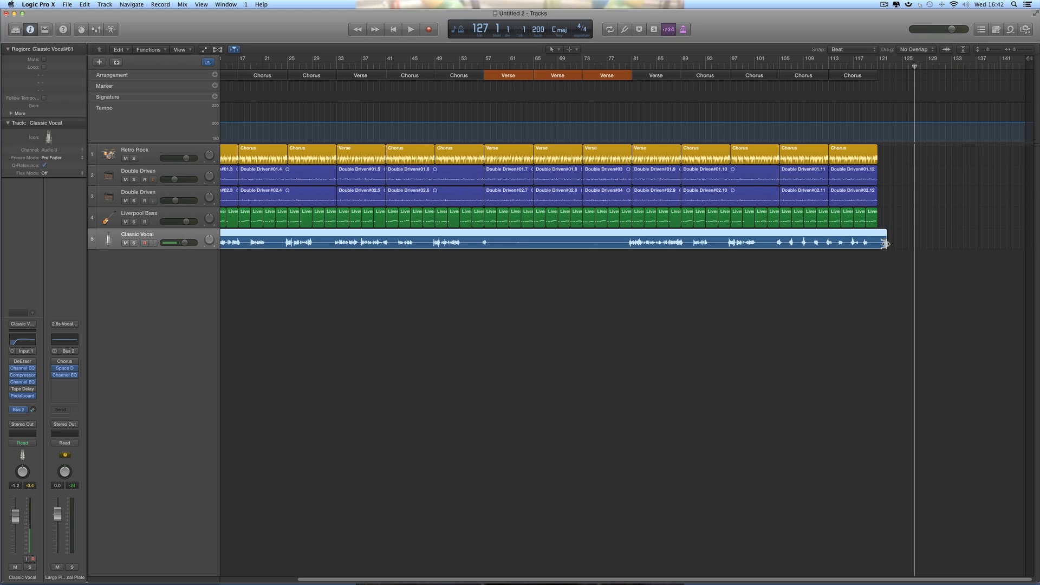
drag(884, 244, 877, 243)
drag(183, 247, 181, 247)
Step: Play the song from about bar 7 and lower the Classic Vocal track's volume to -2.7 dB
click(393, 29)
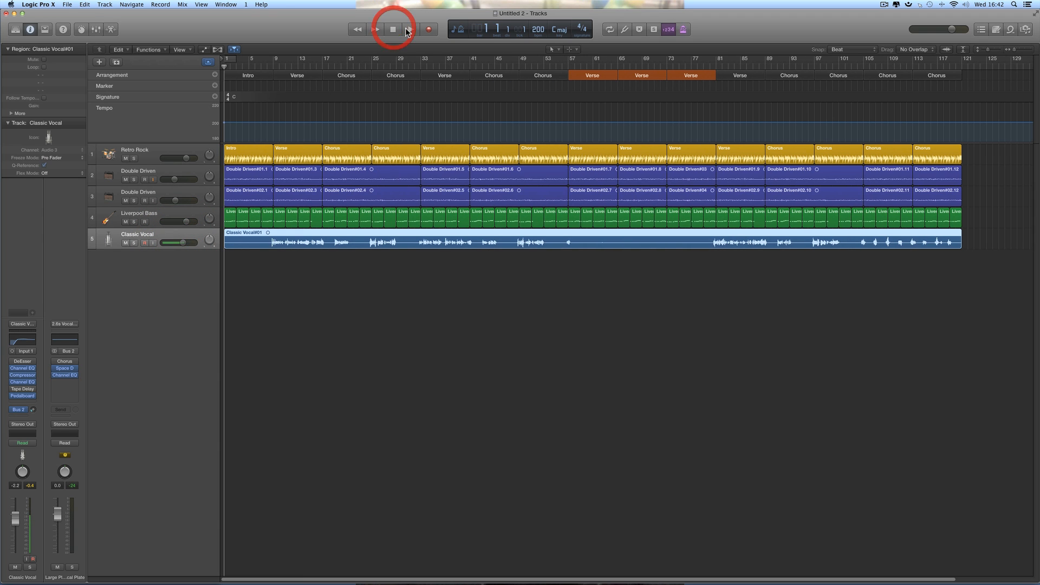
click(410, 29)
click(262, 66)
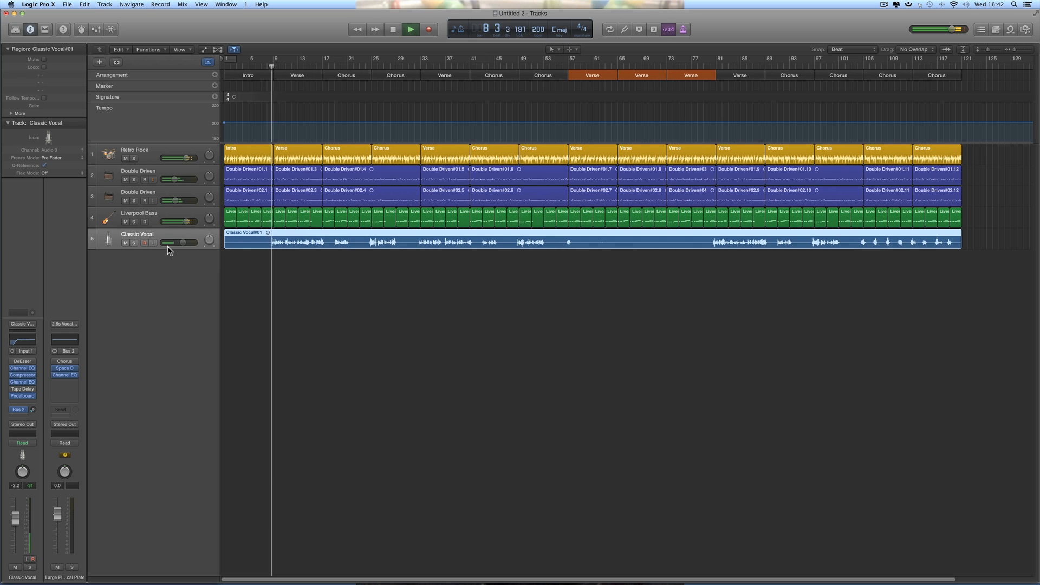
drag(183, 243, 180, 242)
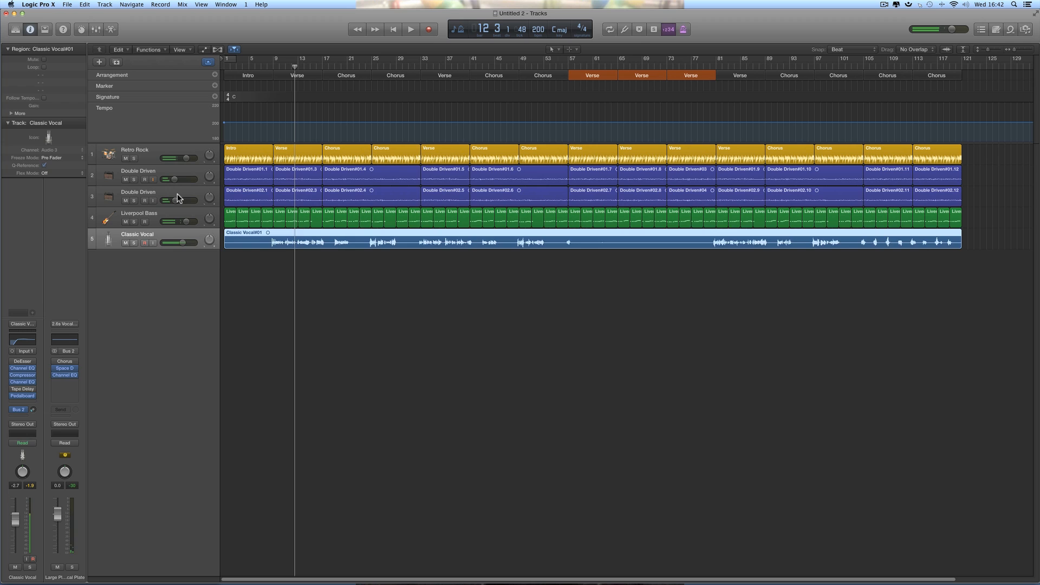
Step: Duplicate the second Double Driven guitar track as a new empty track with the same settings
click(175, 194)
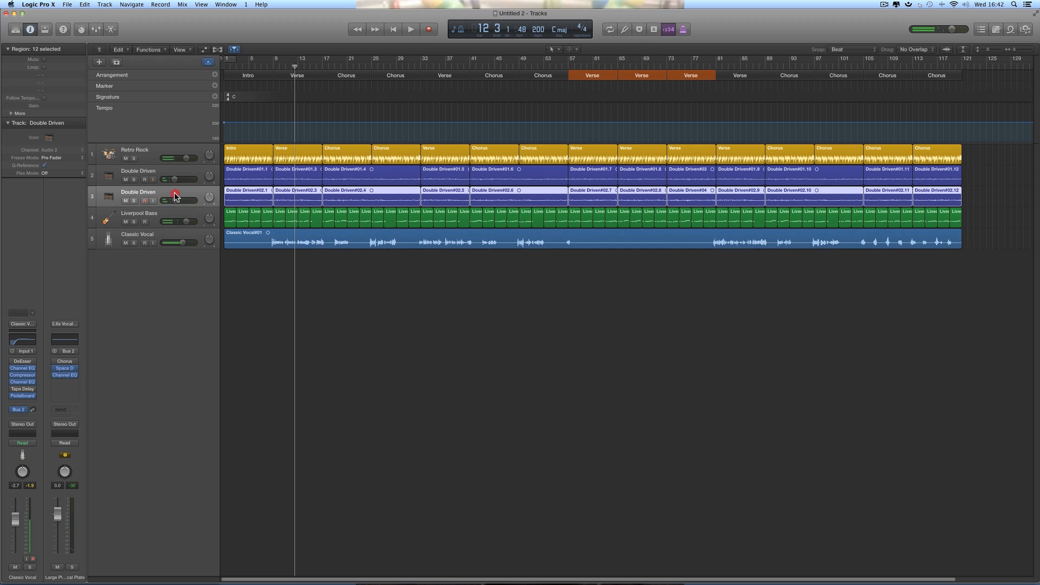
click(115, 62)
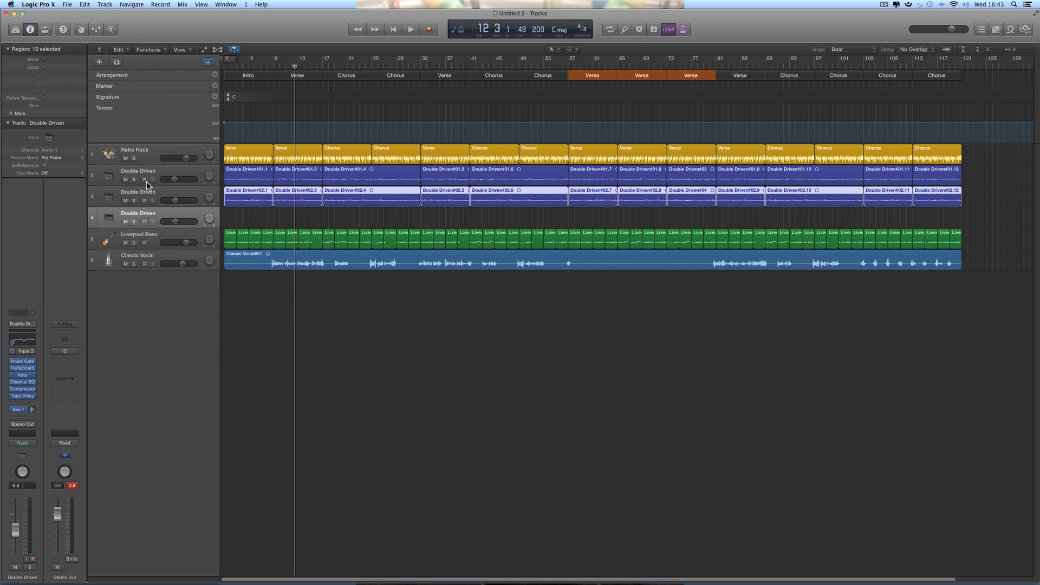
click(145, 221)
Step: Move the playhead to bar 57 and turn on input monitoring for the new Double Driven track
drag(296, 65, 567, 93)
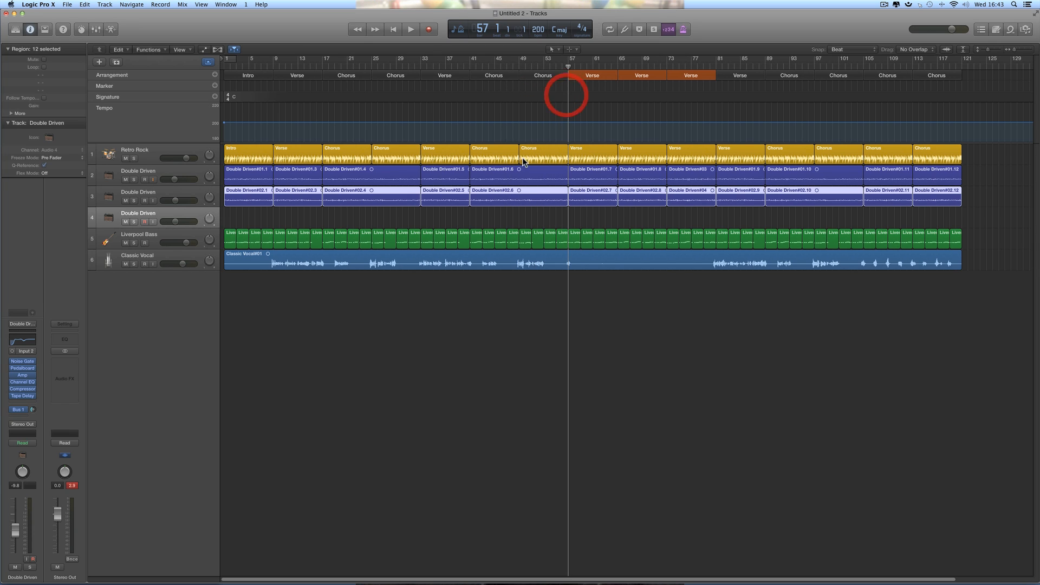
click(153, 222)
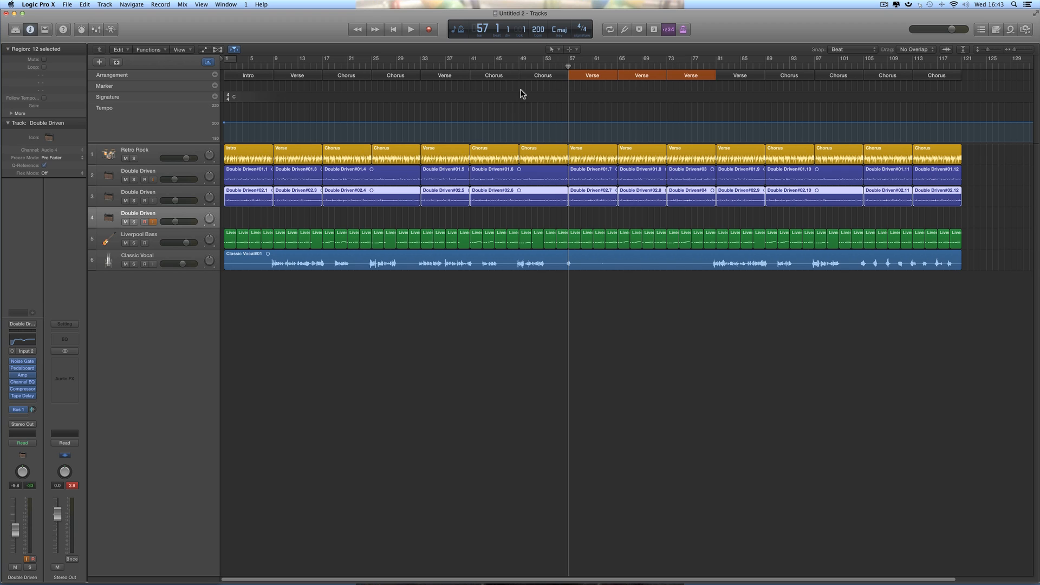
mouse_move(568, 68)
mouse_down()
mouse_move(538, 70)
mouse_move(568, 73)
mouse_up()
Step: Check the count-in setting for recording
click(161, 5)
mouse_move(168, 14)
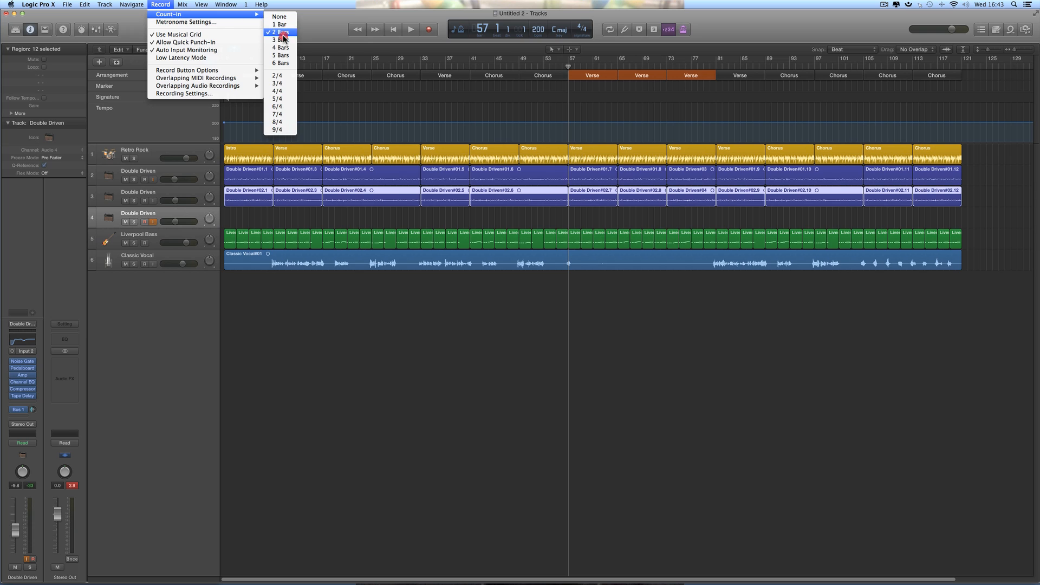
click(342, 42)
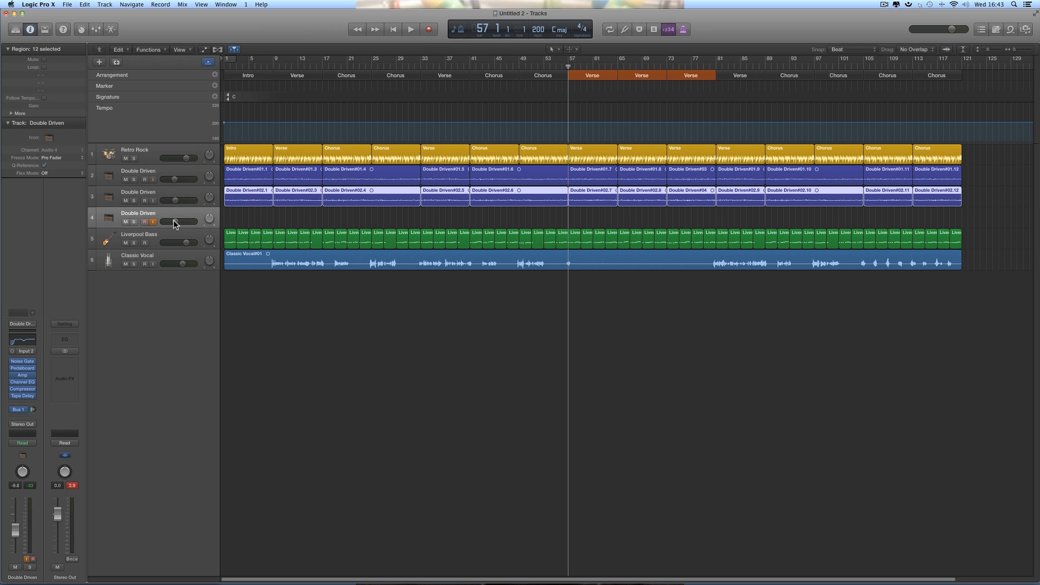
Step: Raise the new Double Driven track's volume to -4.2 dB and record a part over the three Verse sections from bar 57 to bar 81
drag(174, 222, 183, 222)
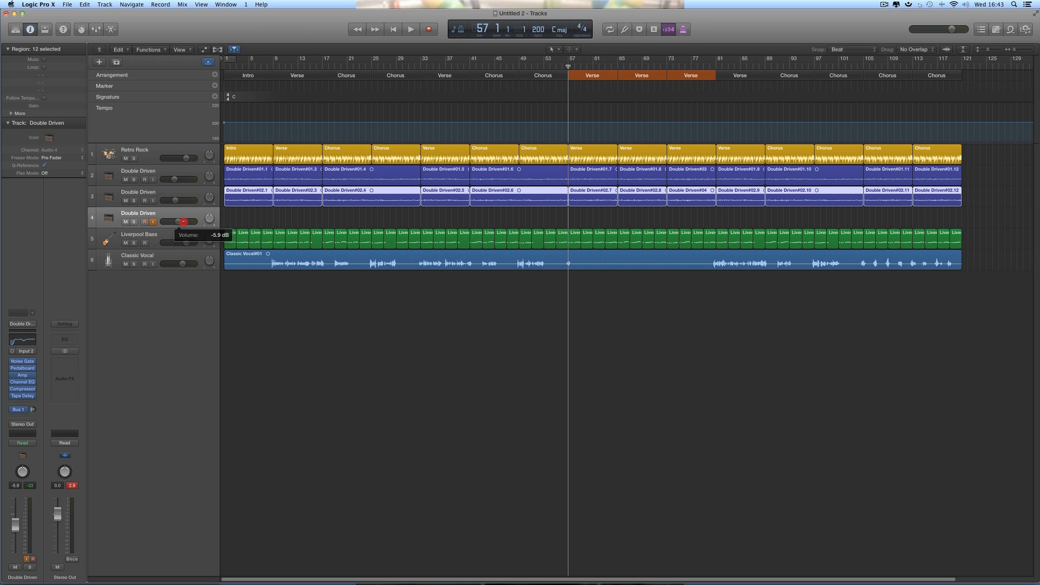
click(429, 30)
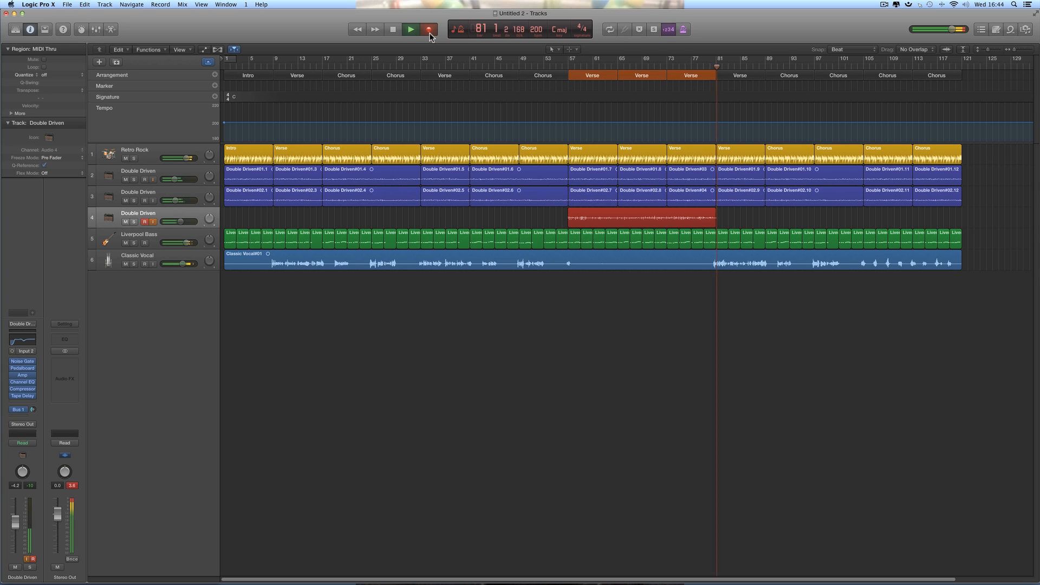
key(space)
Step: Play back from bar 56, setting the new Double Driven track to -4.1 dB and slightly raising the other two Double Driven tracks
click(564, 63)
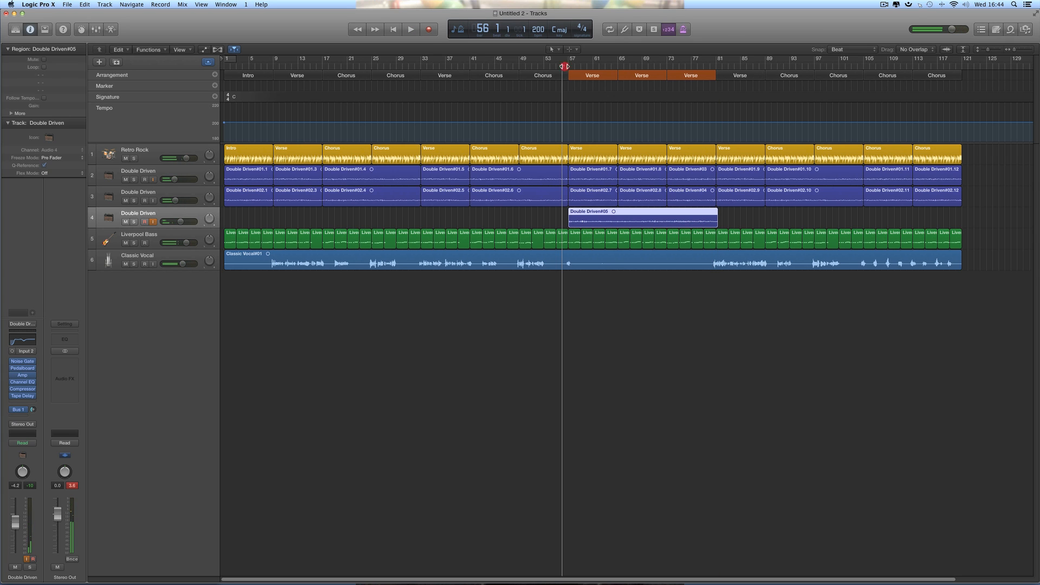
click(410, 29)
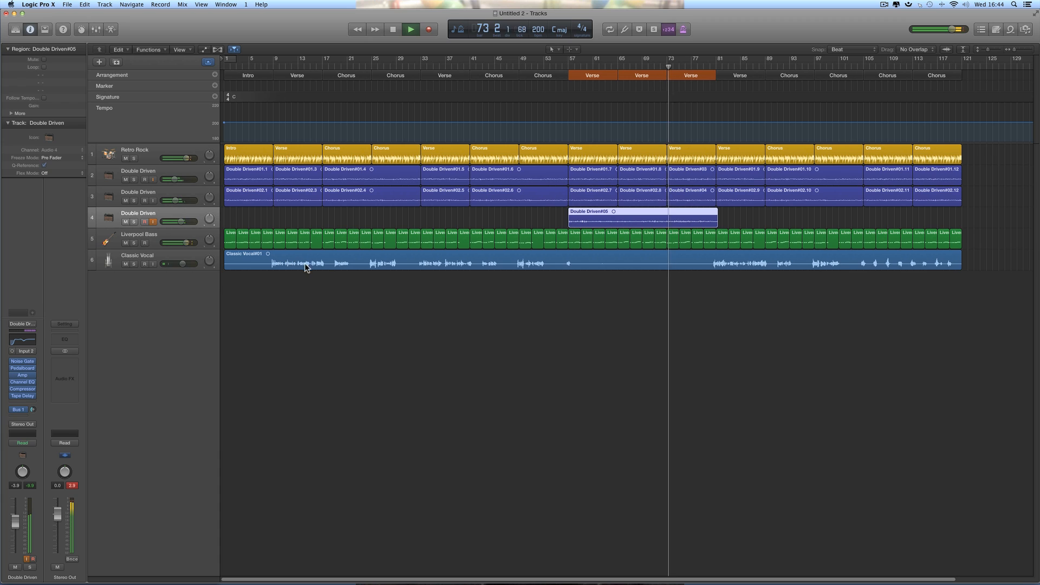
drag(182, 222, 181, 222)
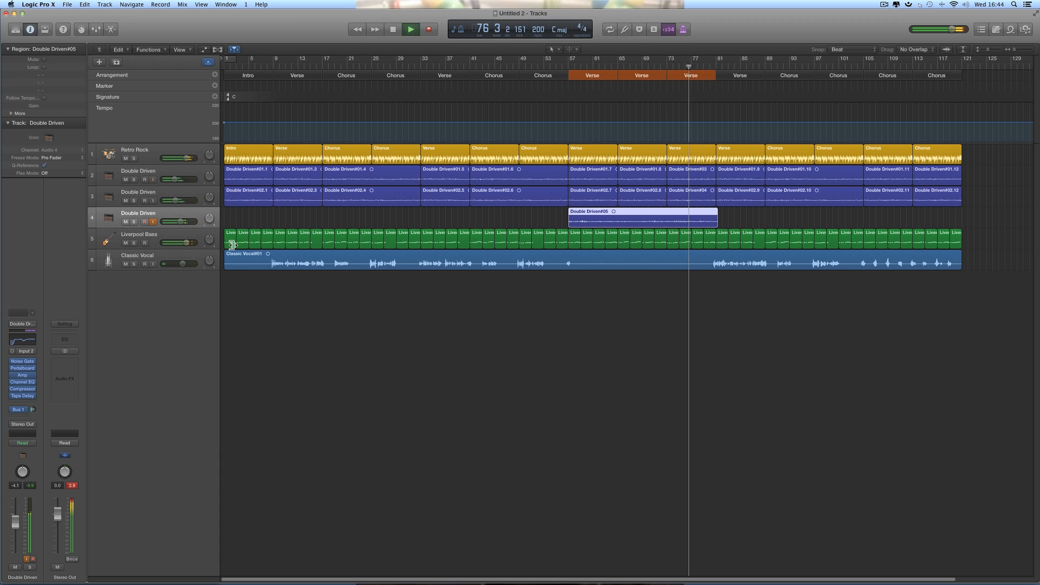
drag(176, 201, 177, 179)
key(space)
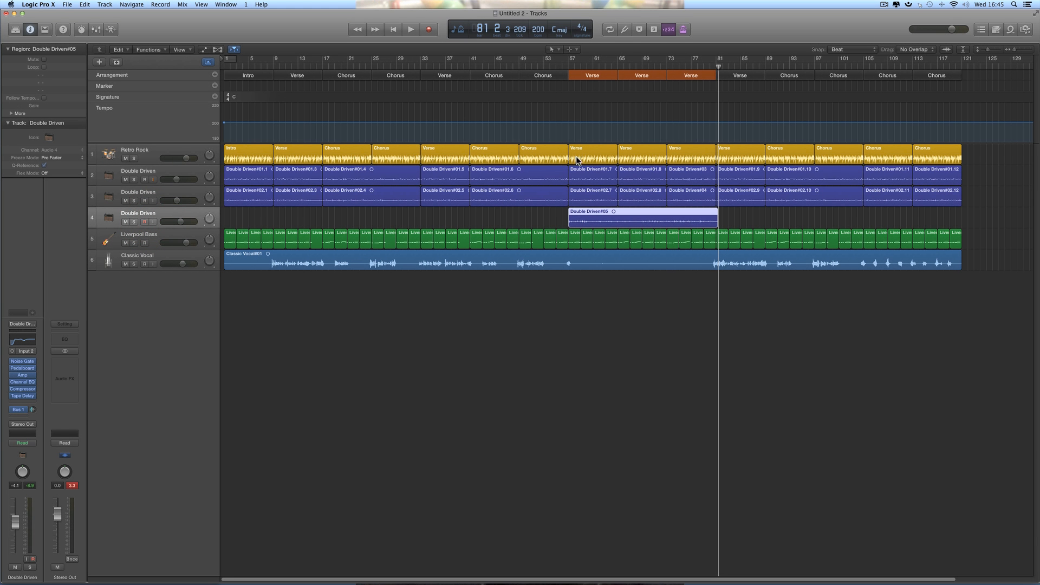
Step: Return the playhead to bar 57 and show the Drummer editor for the Retro Rock track
drag(717, 66, 573, 72)
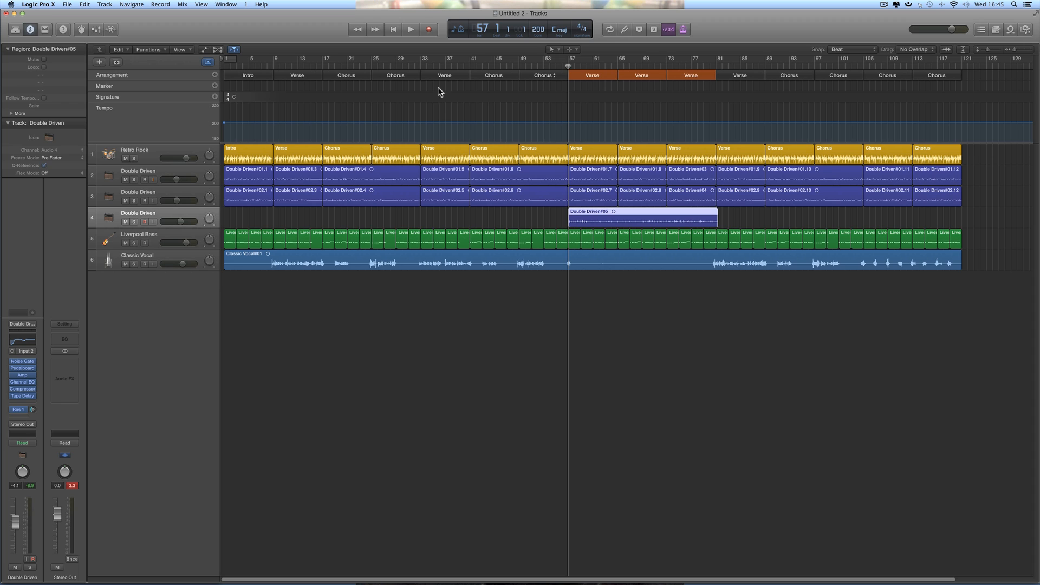
click(146, 154)
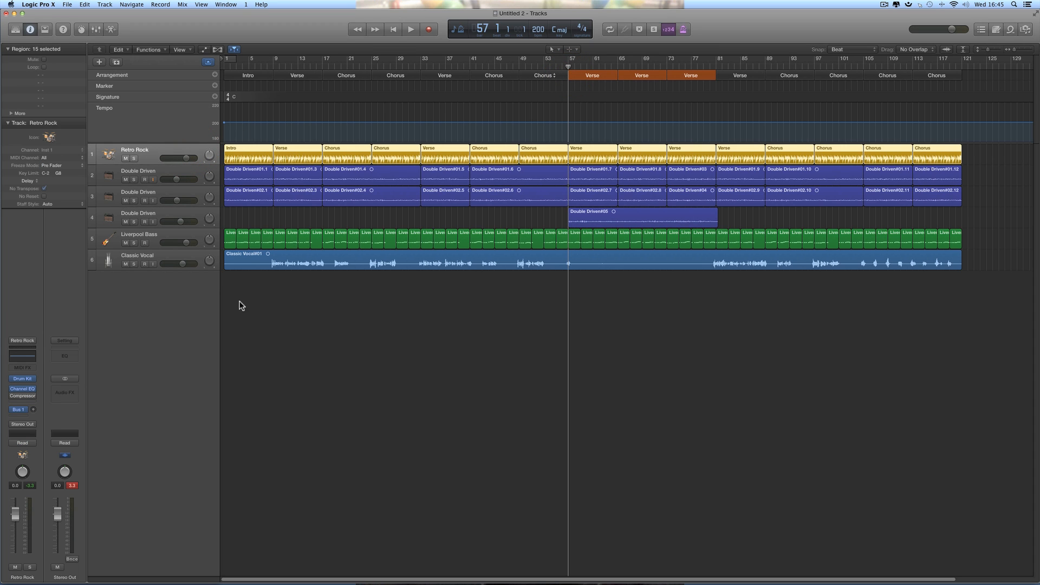
click(110, 29)
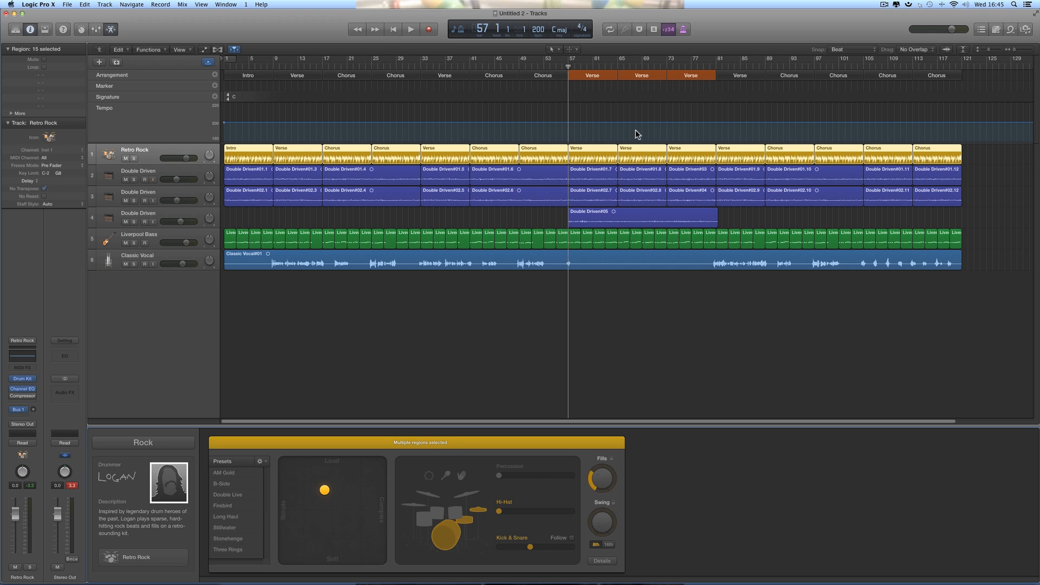
click(607, 77)
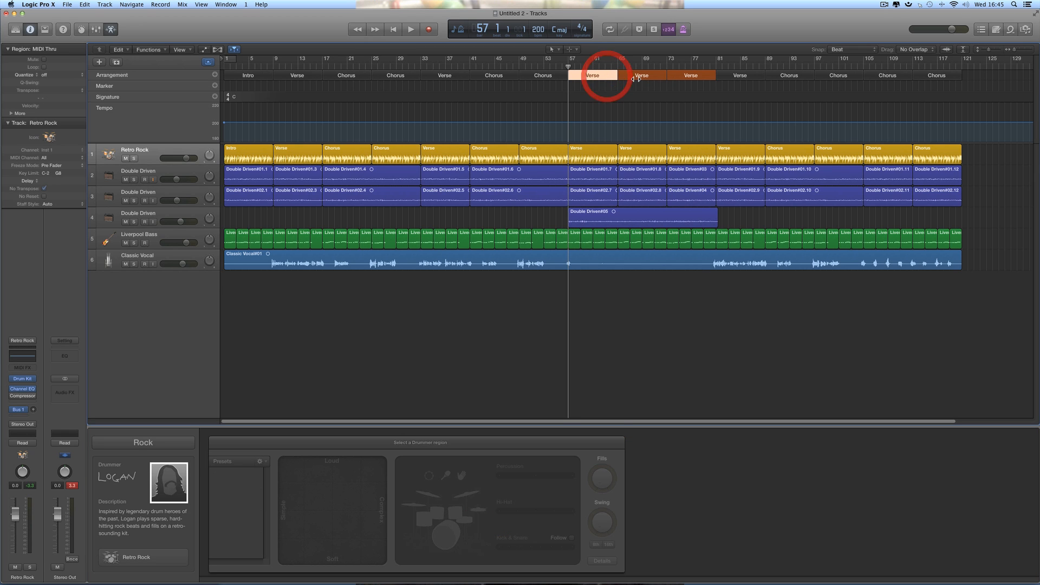
click(651, 76)
click(670, 76)
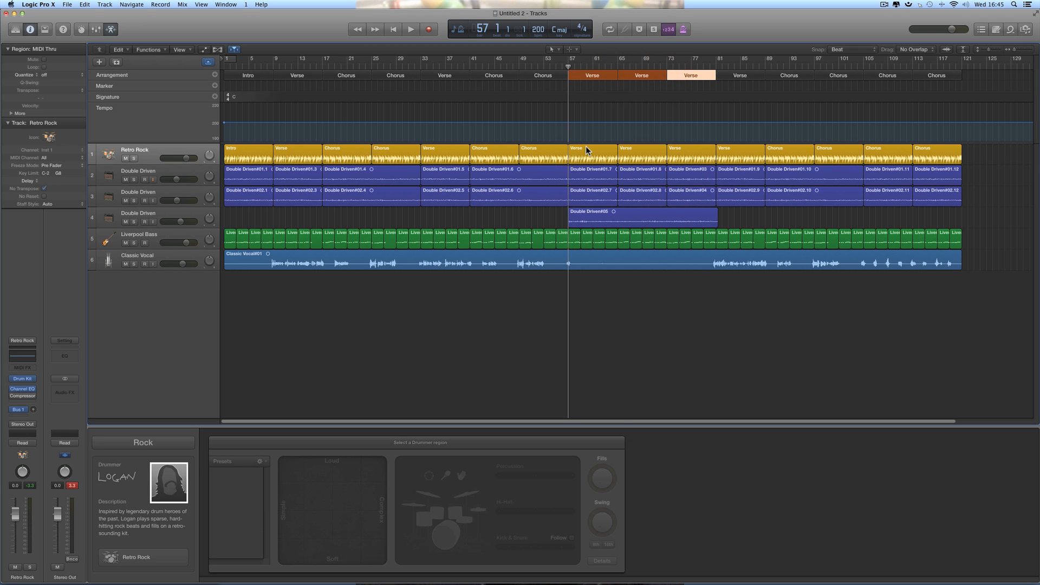
click(587, 146)
shift+click(637, 148)
shift+click(680, 147)
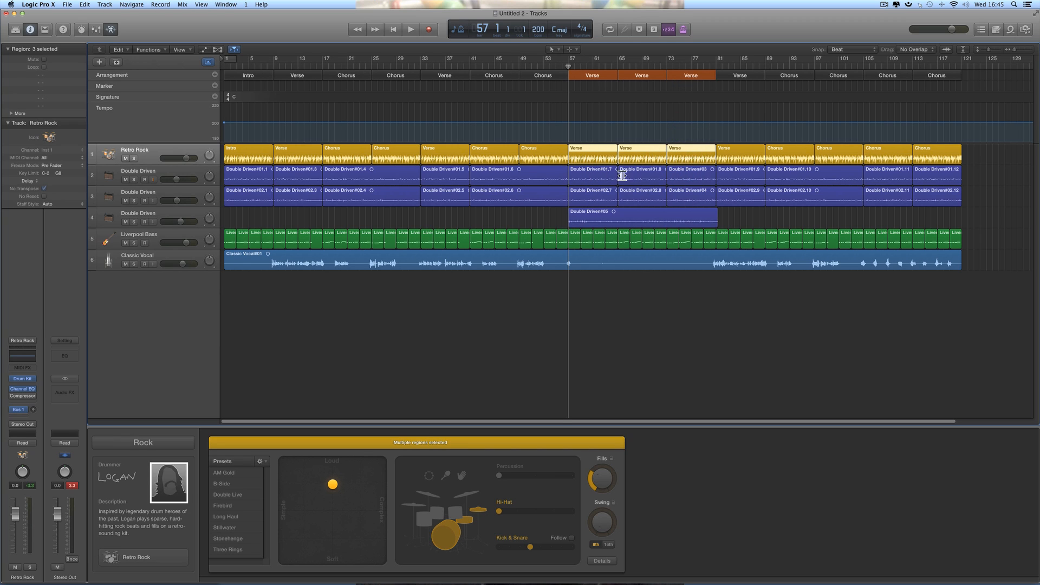
click(667, 305)
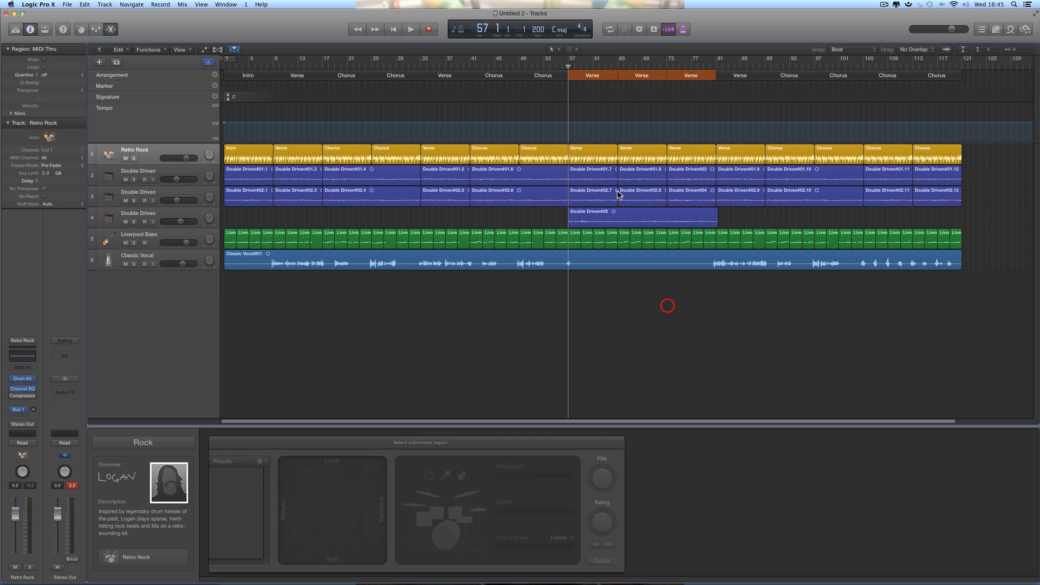
Step: Delete the Retro Rock drum region at bar 57 and relabel its Verse section in the arrangement as Bridge
click(594, 153)
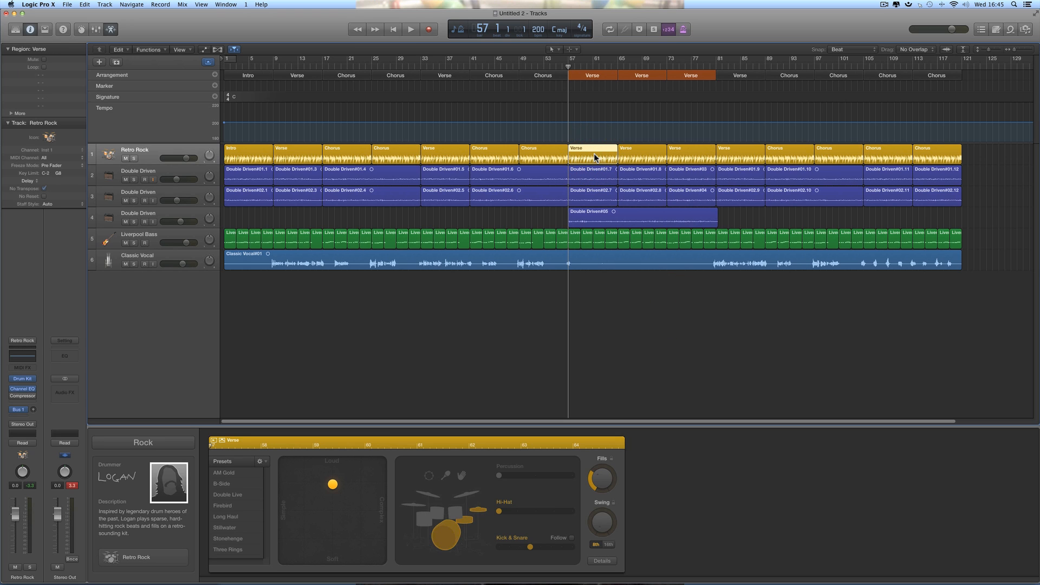
key(Delete)
click(596, 77)
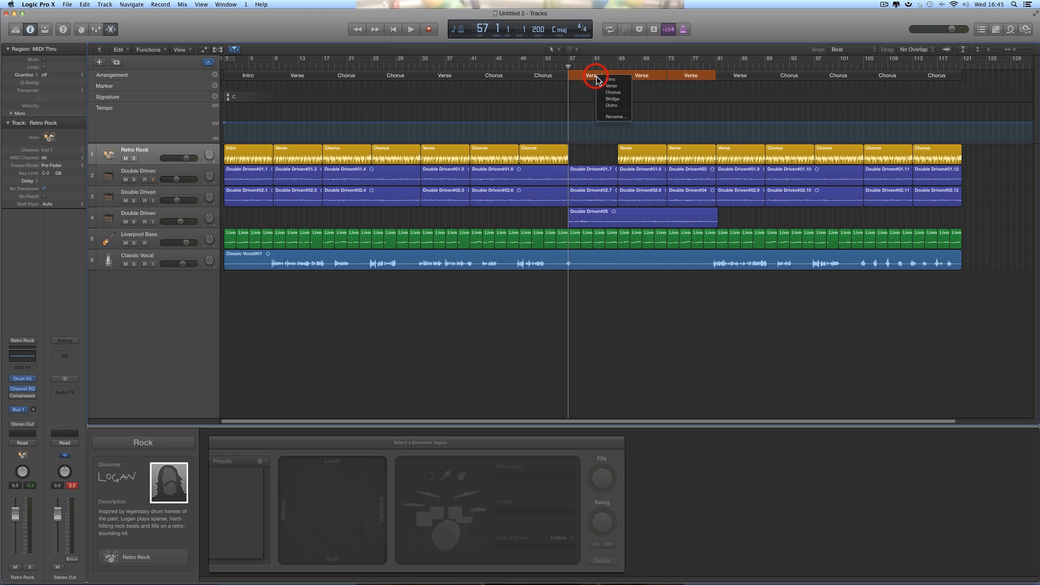
click(612, 100)
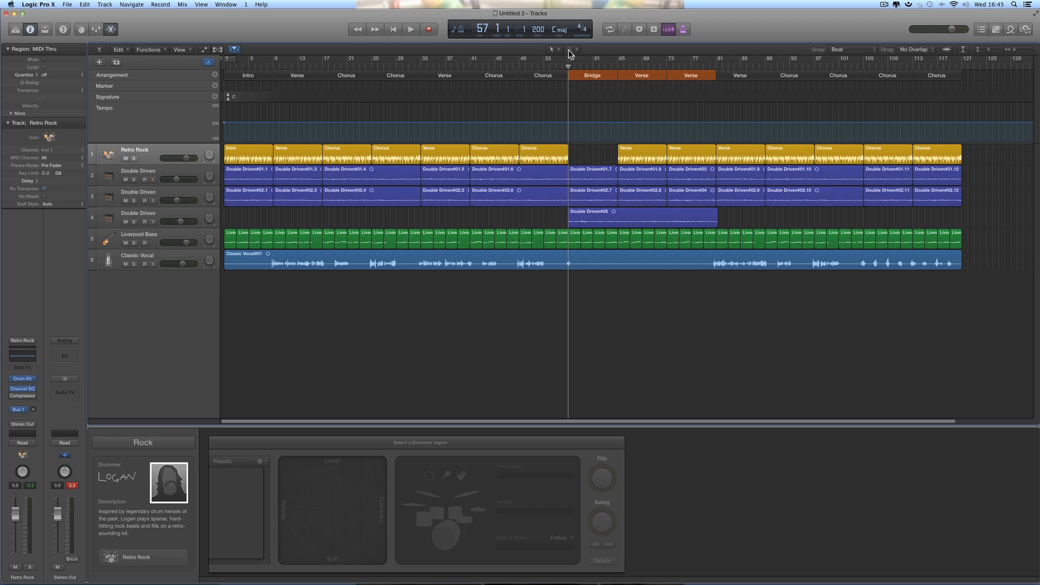
Step: Draw a new Retro Rock drum region in the Bridge section with the Pencil tool and turn its swing fully down
click(553, 49)
click(572, 72)
click(574, 157)
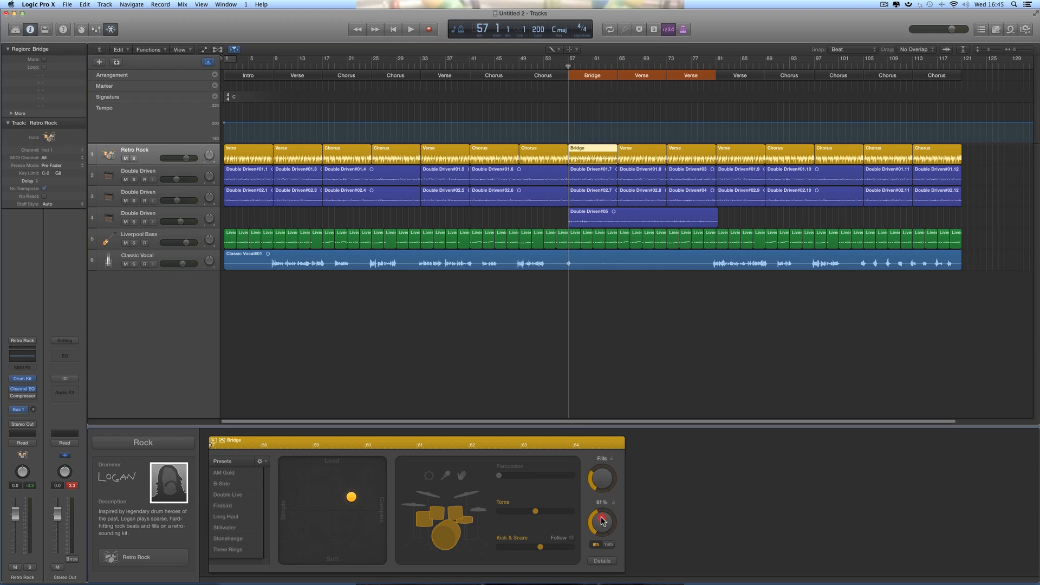
drag(602, 521, 626, 565)
Step: Play back from shortly before the Bridge section into the following Verse to hear the new drum part
drag(566, 66, 549, 66)
key(space)
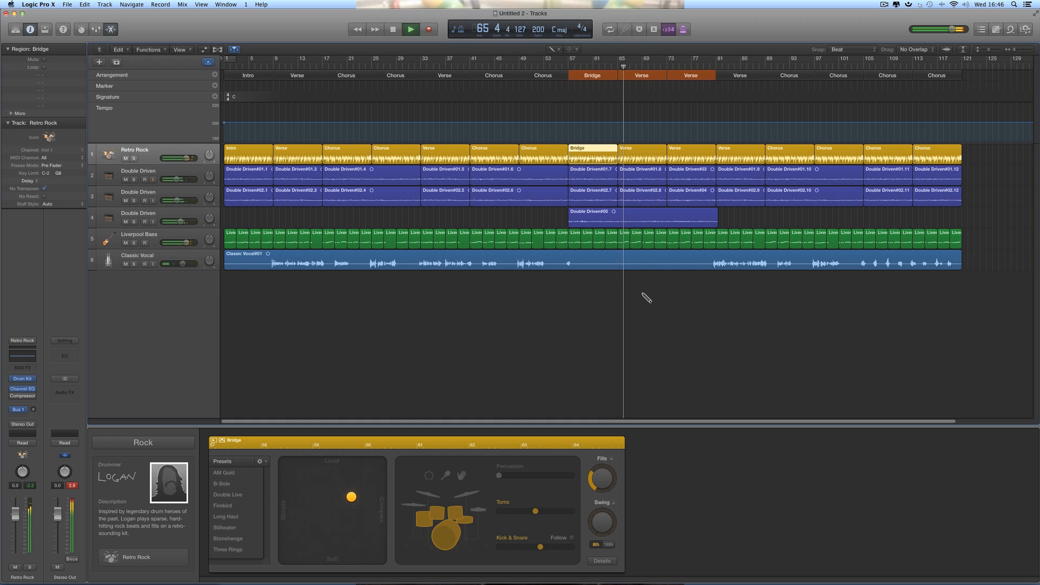
key(space)
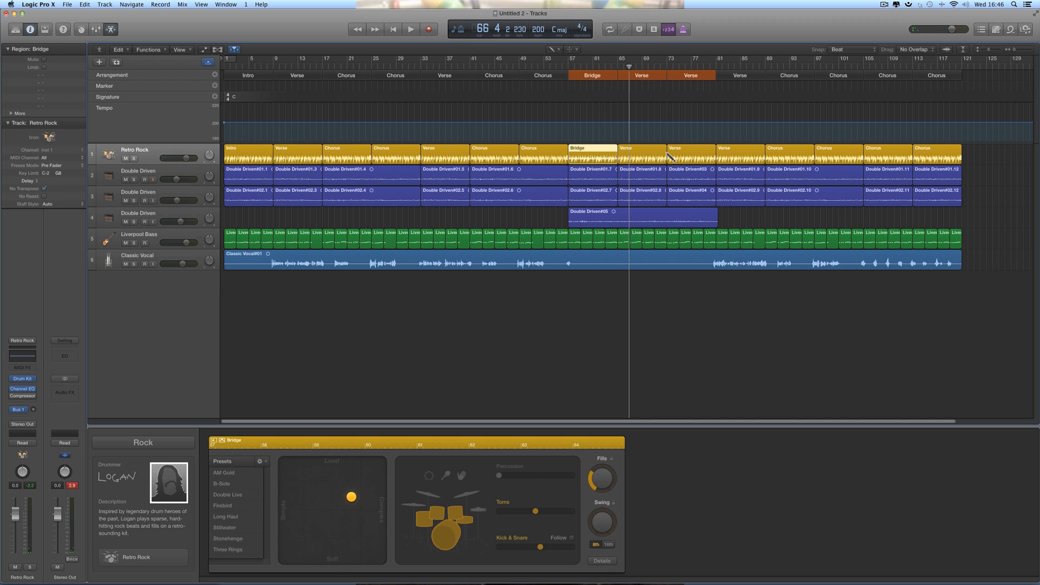
click(645, 77)
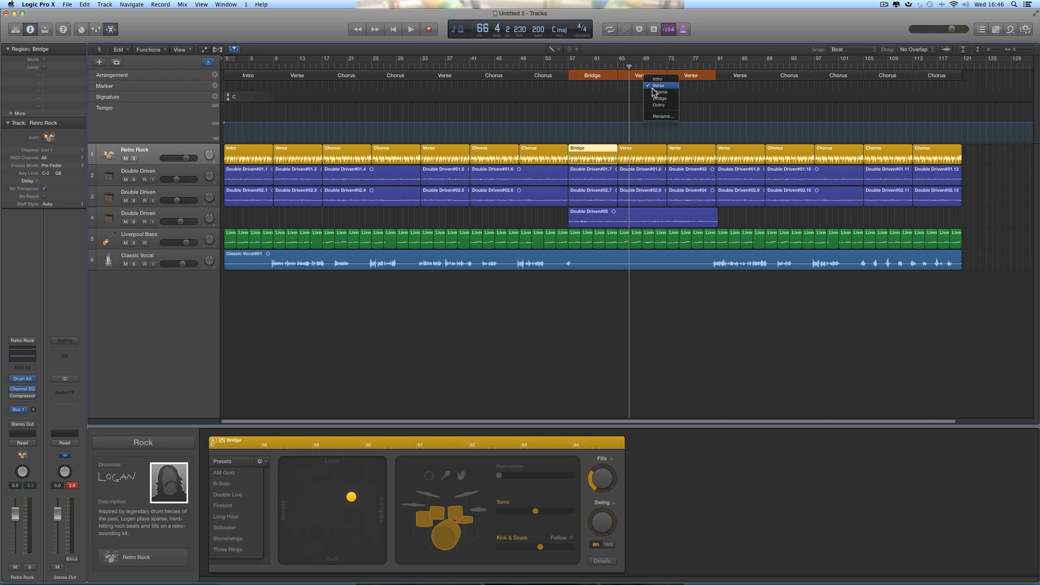
click(688, 77)
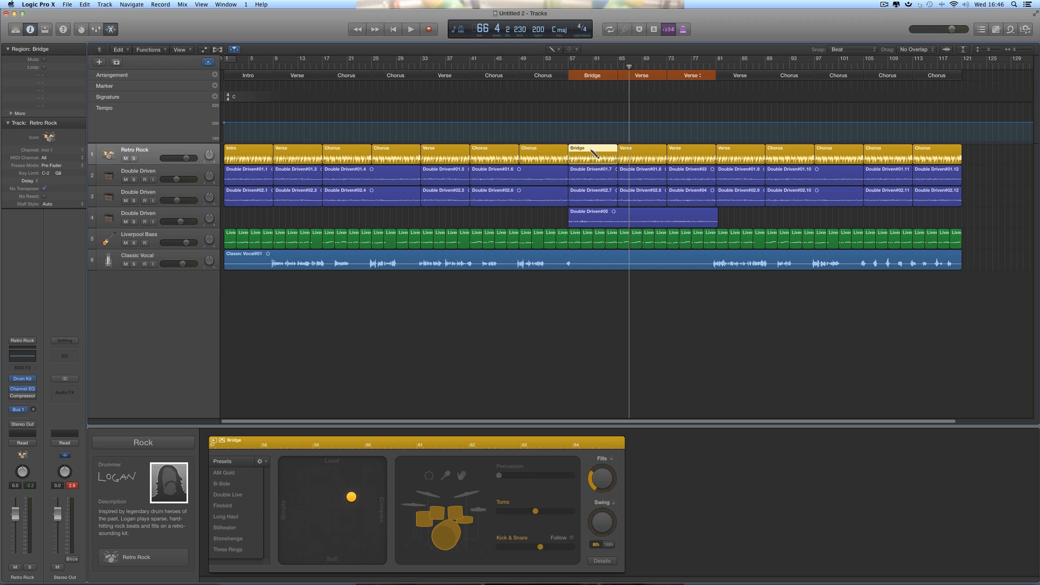
Step: Delete the Bridge drum region, change its section back to Verse and draw a new drum region there
key(Delete)
click(601, 76)
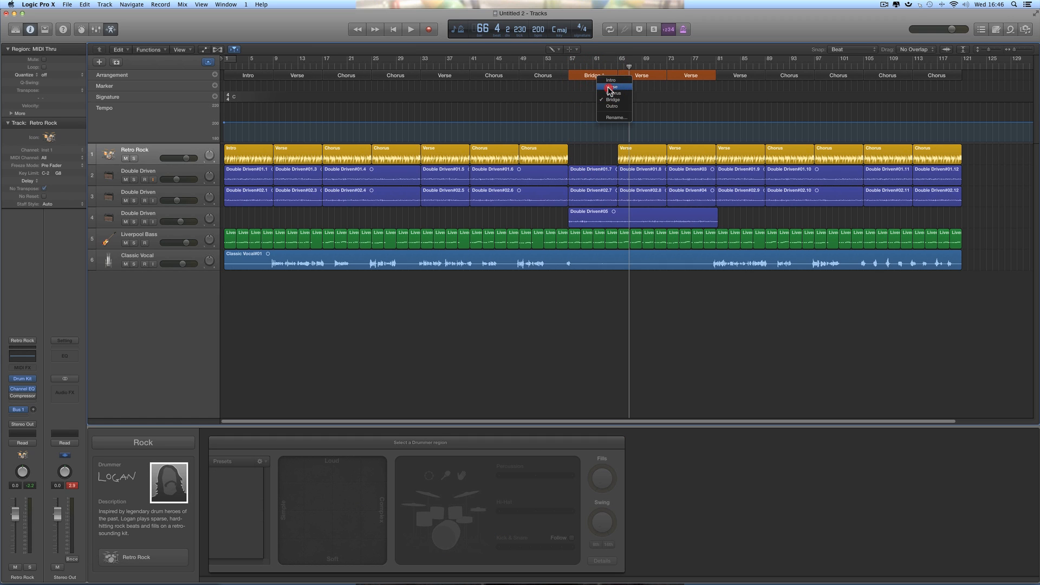
click(605, 86)
click(573, 153)
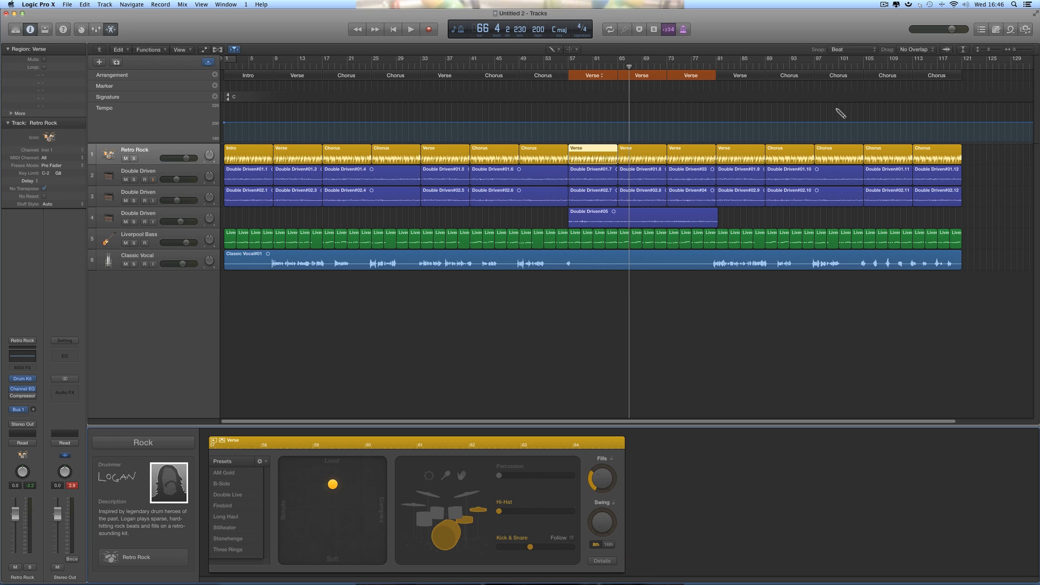
Step: Place the playhead at bar 105 and switch back to the Pointer tool
click(863, 64)
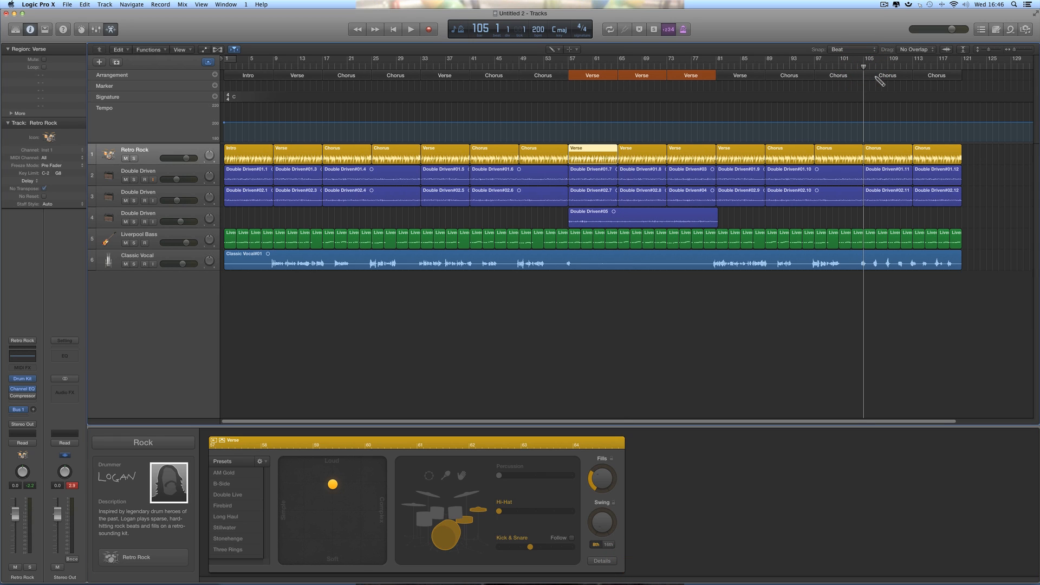
click(561, 51)
click(567, 65)
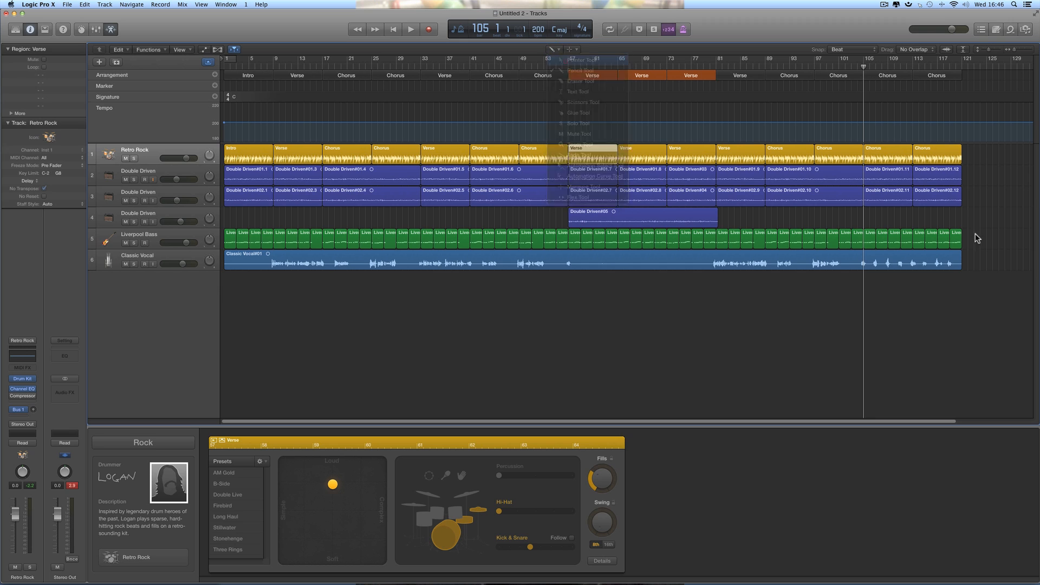
click(881, 76)
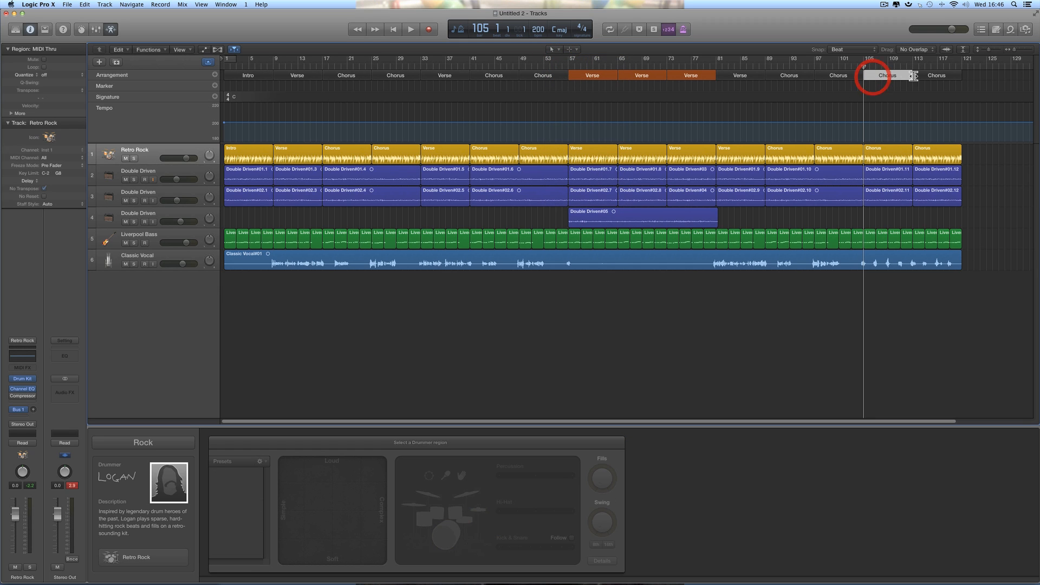
shift+click(926, 75)
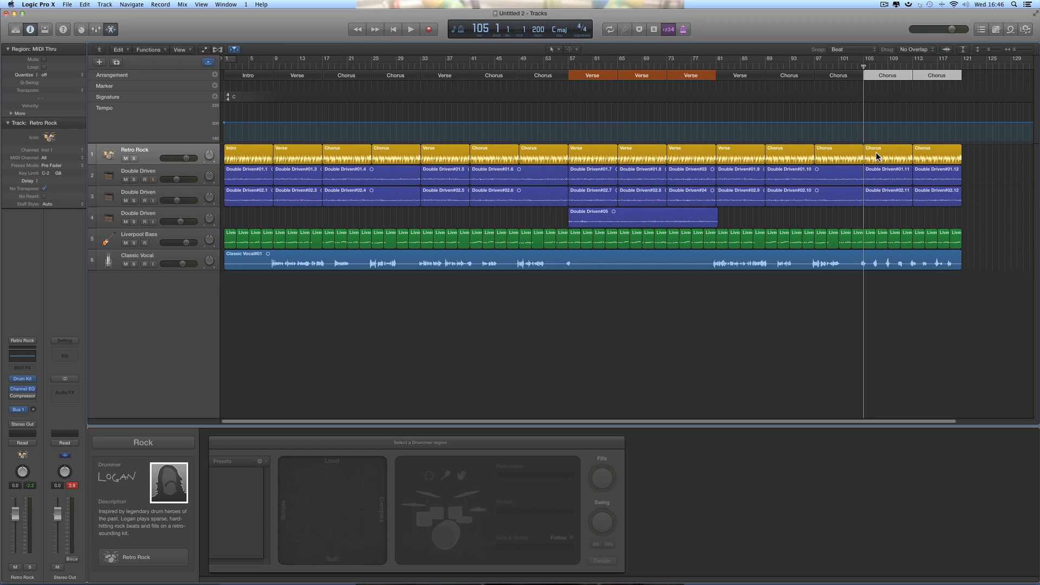
click(875, 154)
shift+click(921, 154)
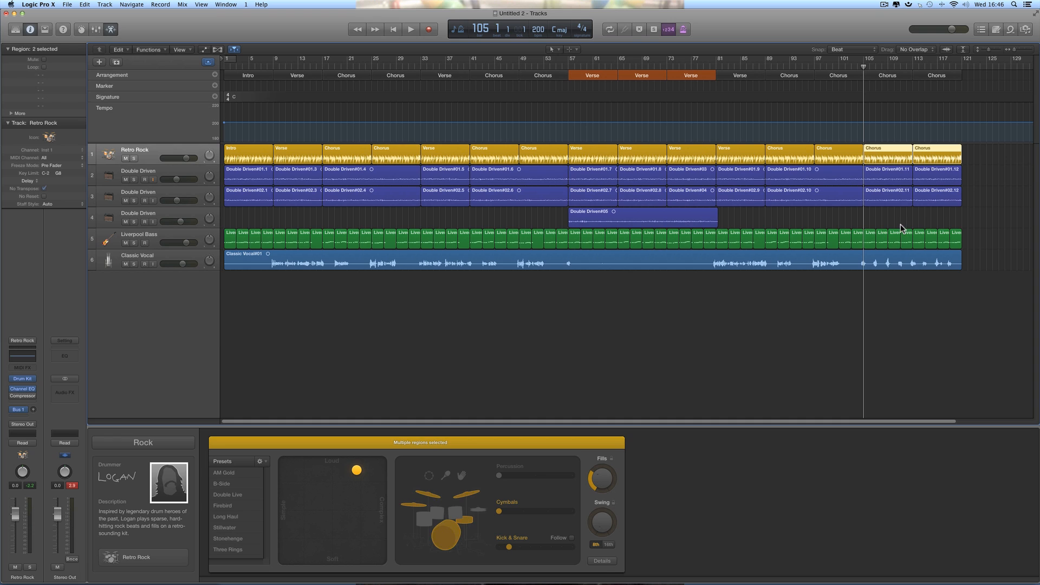
click(912, 332)
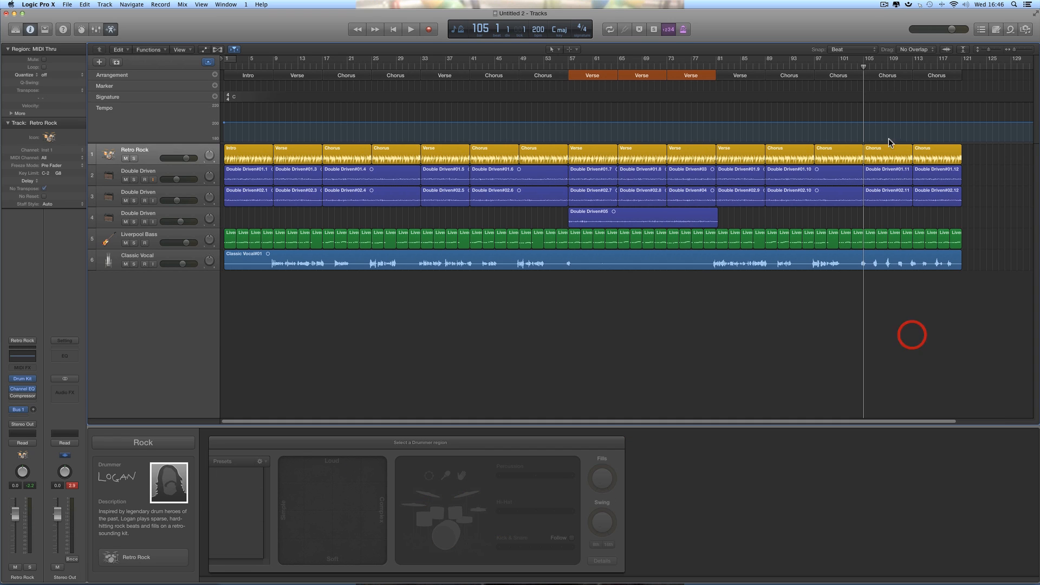
Step: Delete the Retro Rock drum region at bar 105 and relabel its Chorus section in the arrangement as Outro
click(884, 151)
key(Delete)
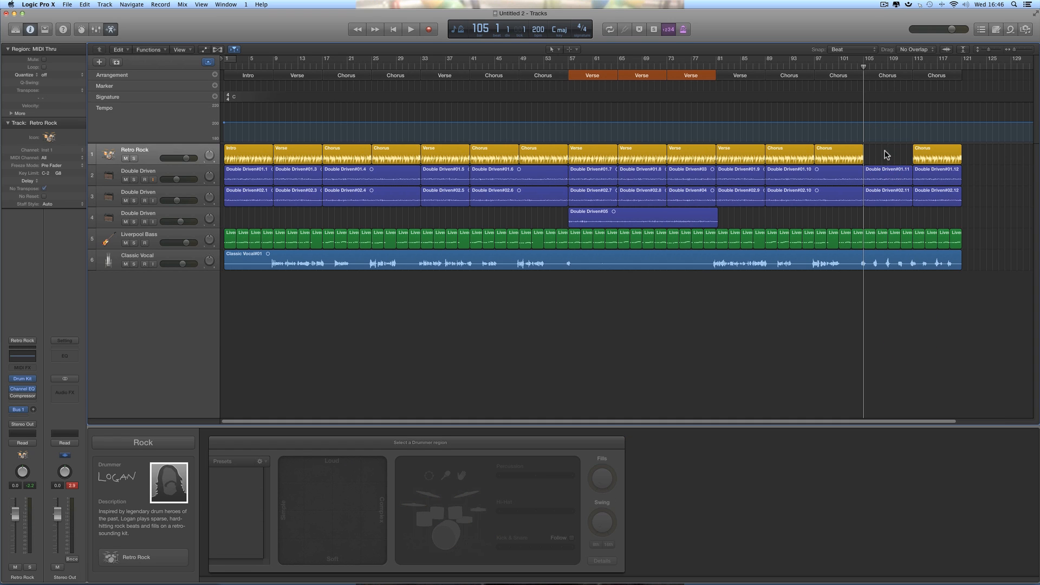
click(888, 79)
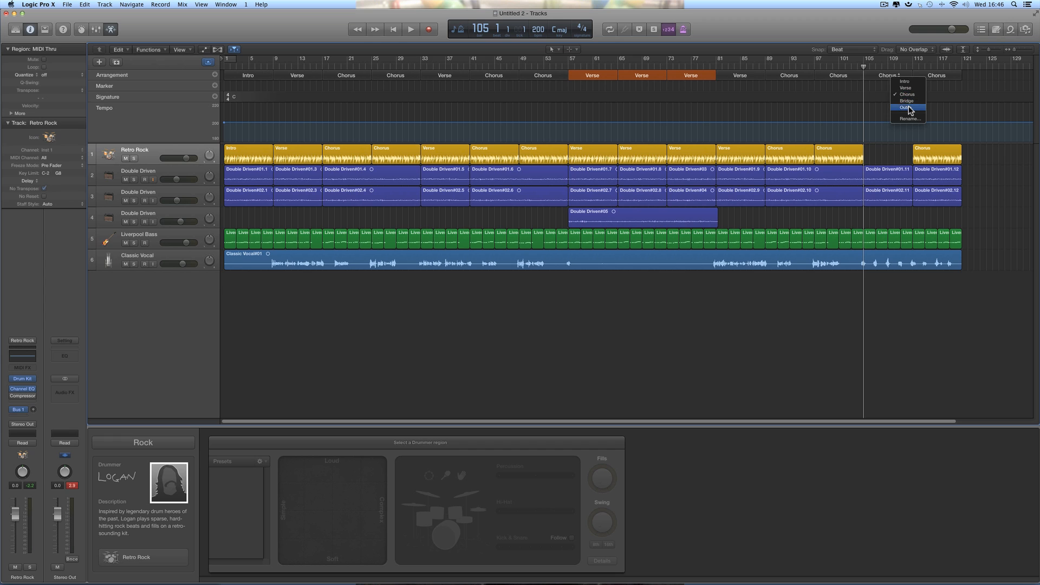
click(905, 108)
Step: Draw a new drum region in the Outro section at bar 105 with the Pencil tool and turn its swing fully down
click(554, 49)
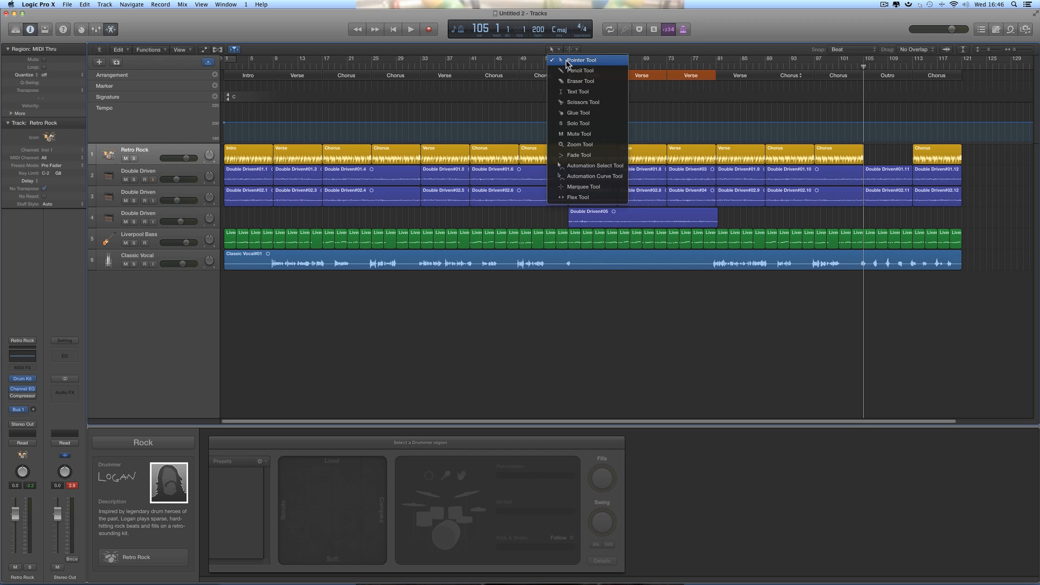
click(571, 71)
click(868, 155)
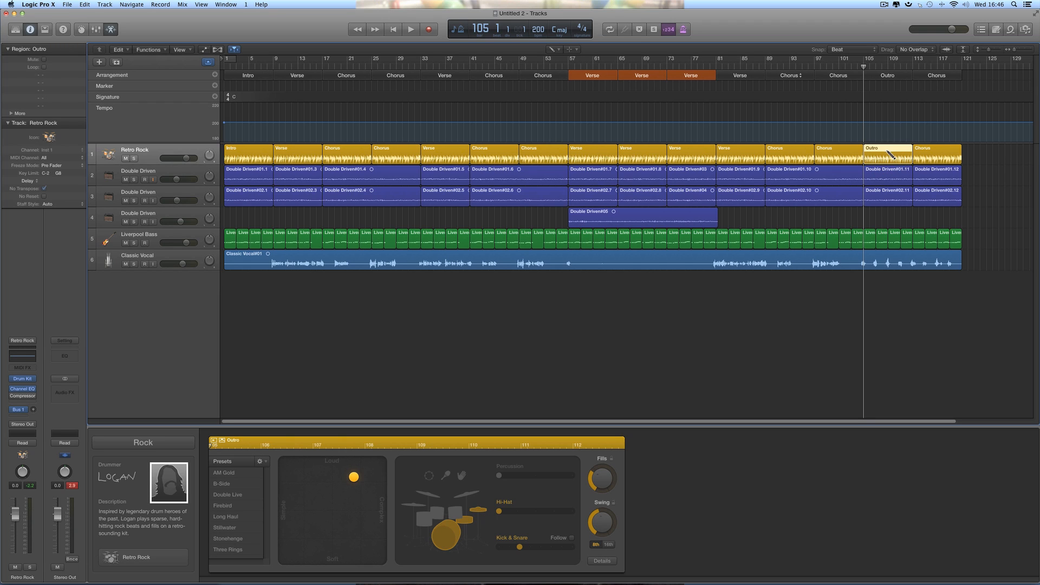
drag(597, 519, 625, 569)
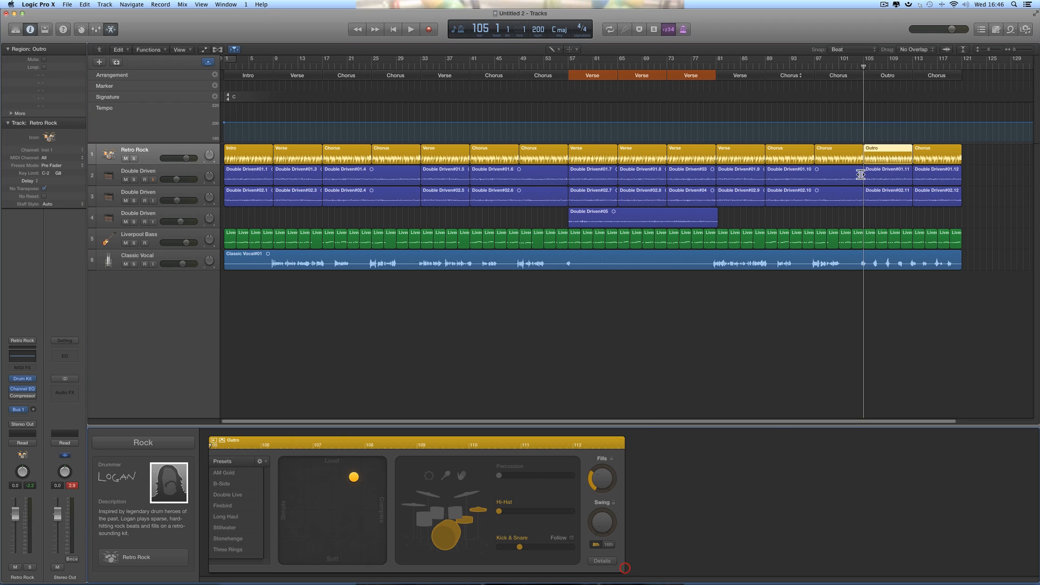
Step: Play back from bar 103 into the Outro section to hear the new drum part
click(851, 67)
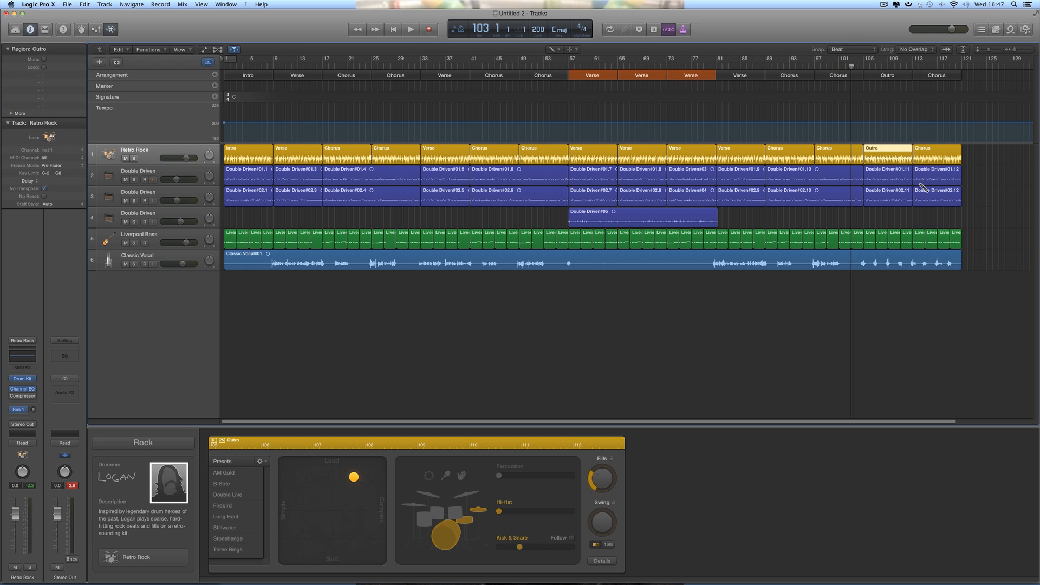
key(space)
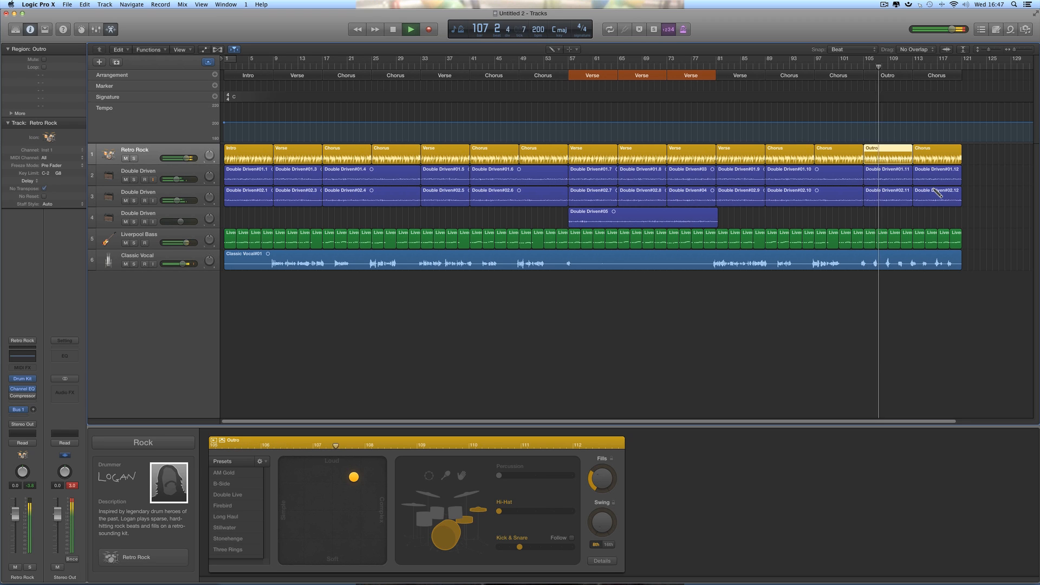
key(space)
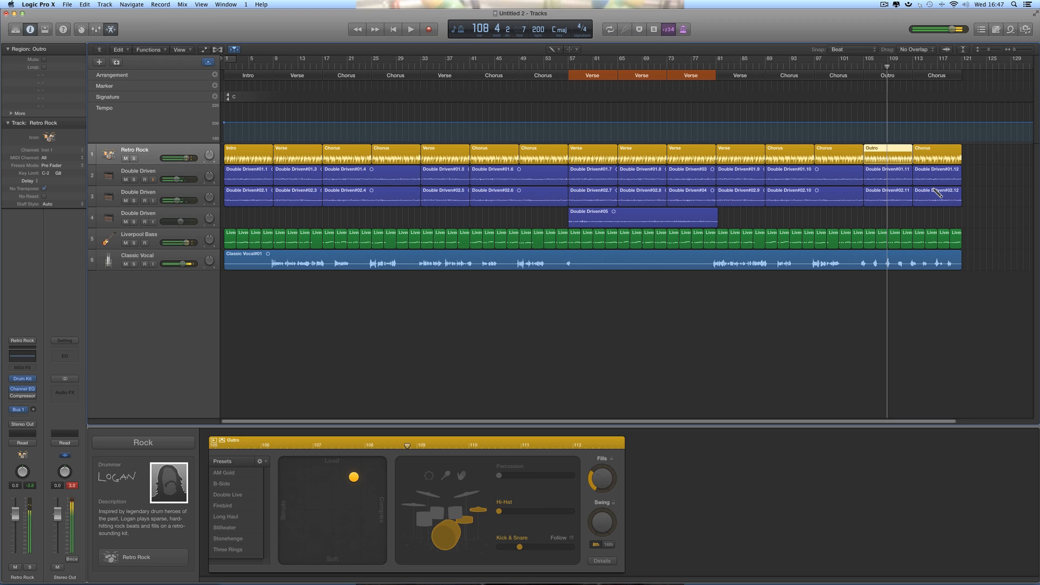
Step: Replace the final Chorus section and its drum region at bar 113 with an Outro, turning the new region's swing fully down
click(930, 151)
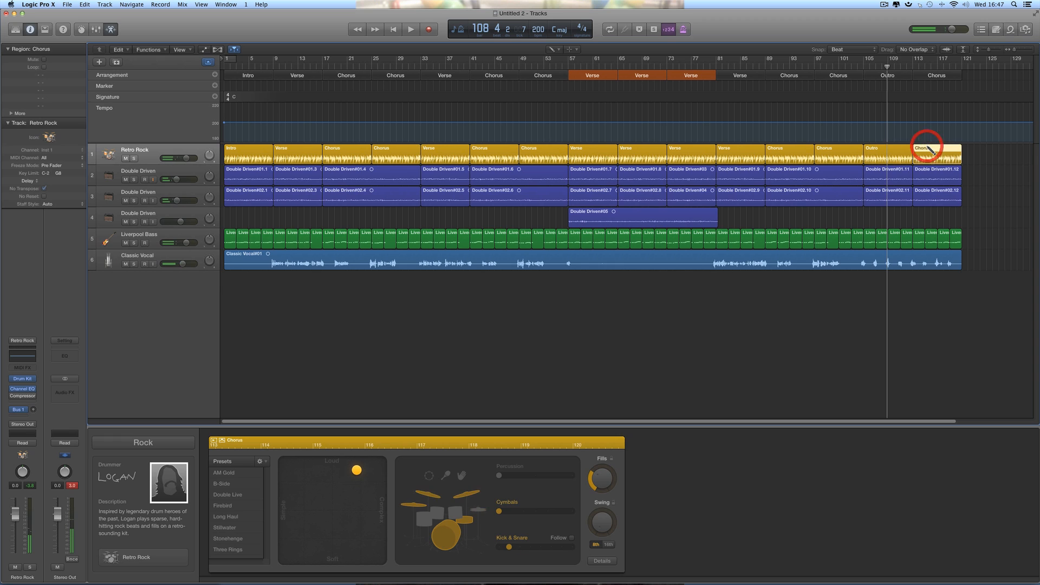
click(941, 80)
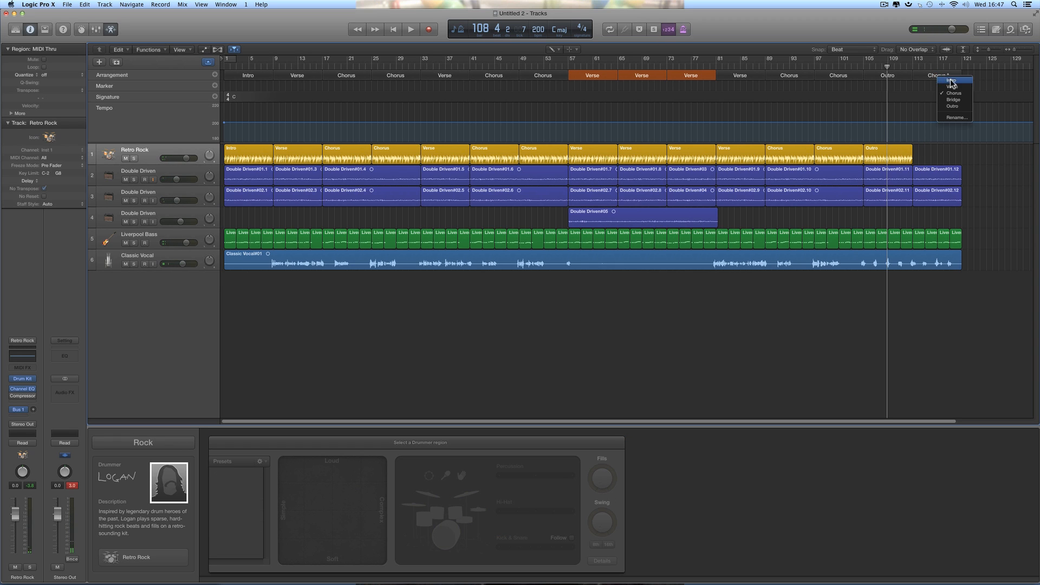
click(955, 108)
click(919, 156)
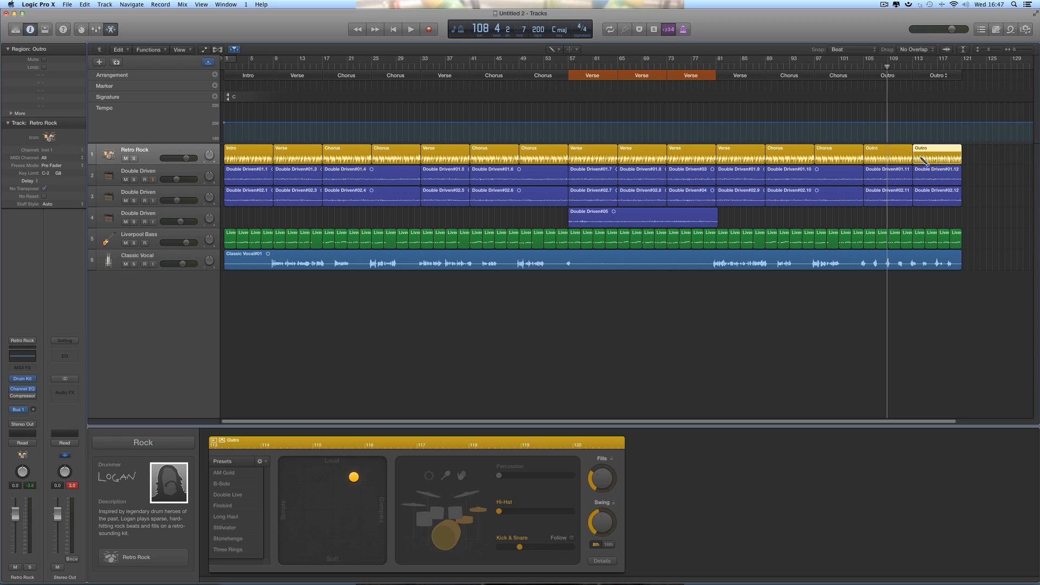
drag(603, 514, 627, 564)
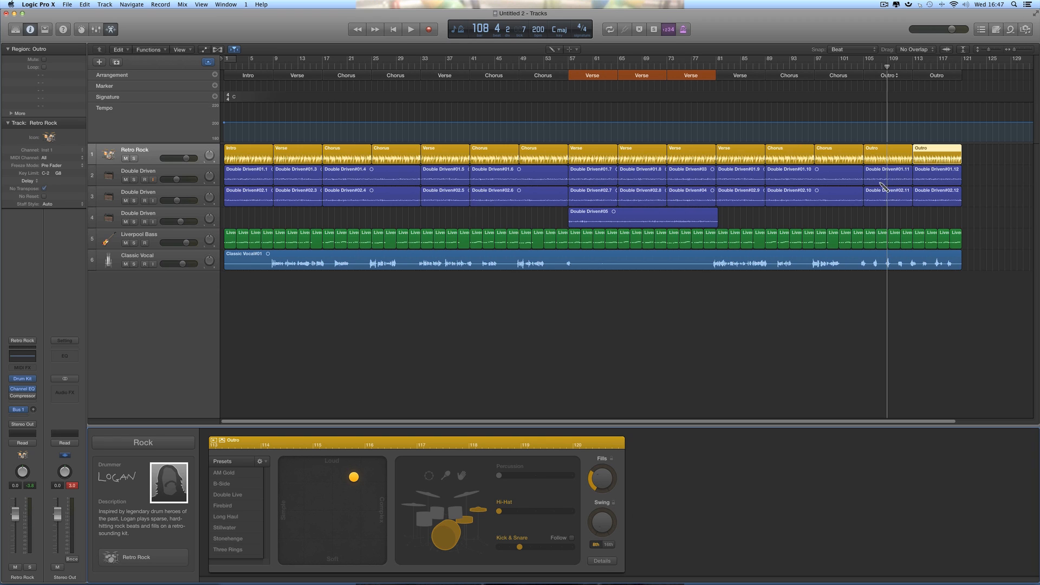
Step: Switch back to the Pointer tool and play back the first Verse from bar 13
drag(888, 66, 287, 82)
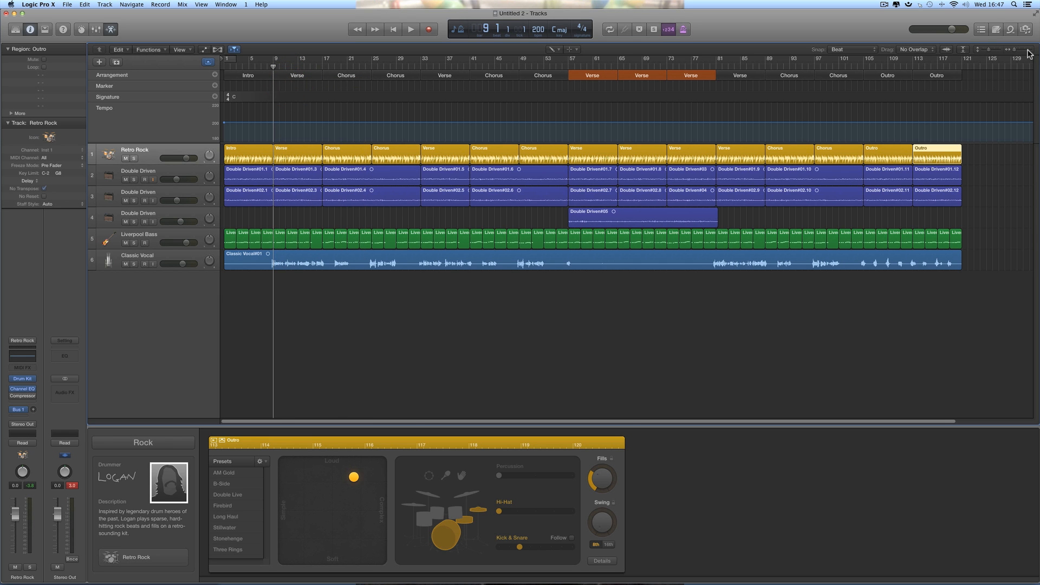
click(1026, 50)
scroll(477, 268, left, 10)
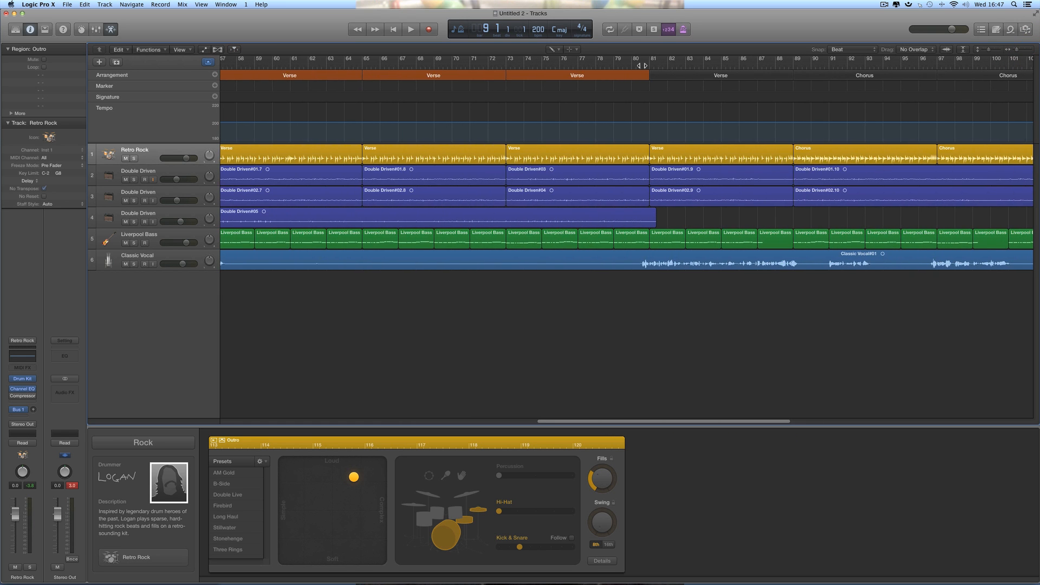
click(552, 49)
scroll(367, 315, left, 20)
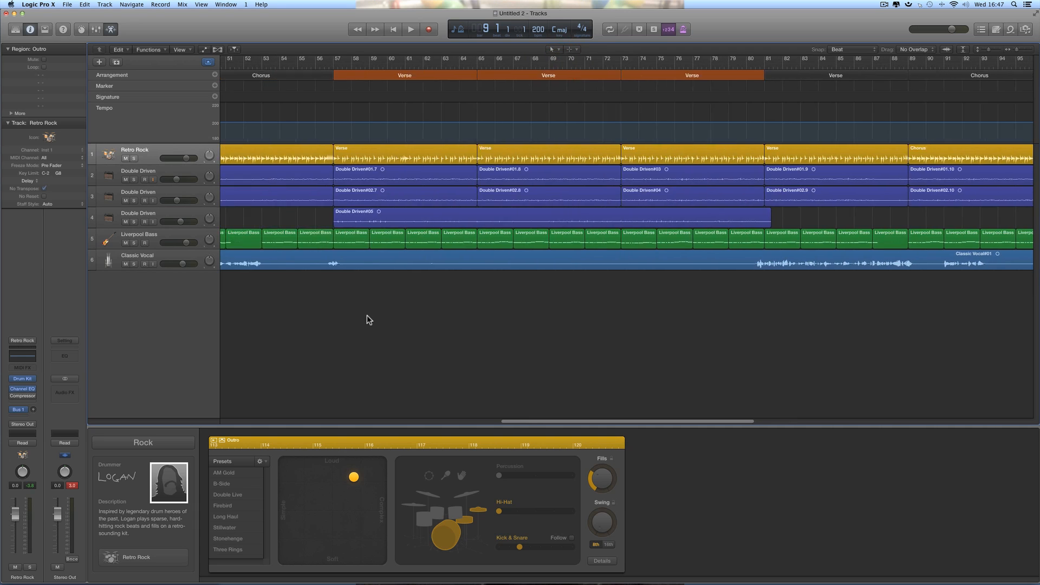
scroll(367, 316, left, 9)
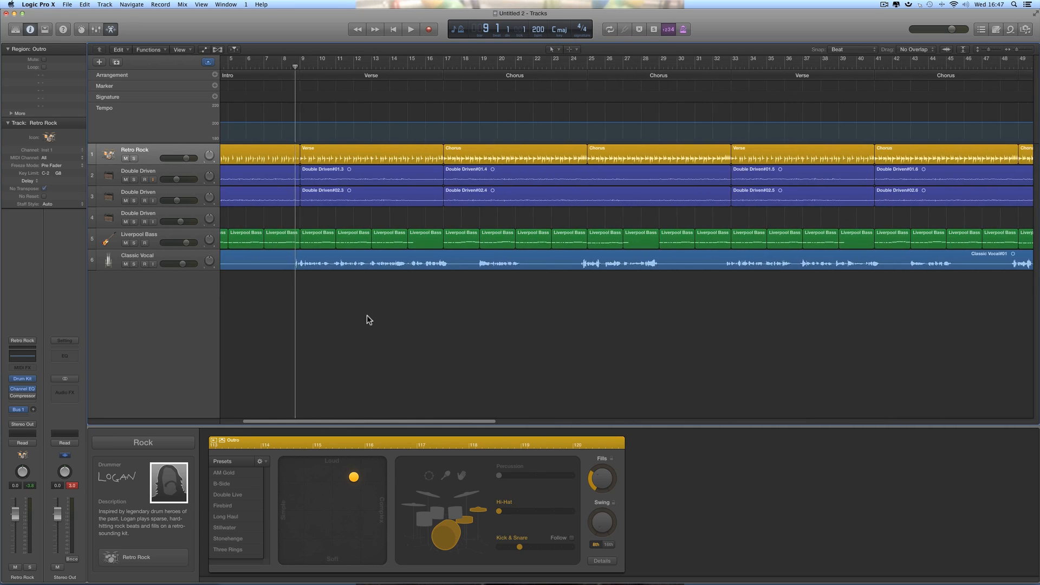
scroll(388, 319, left, 2)
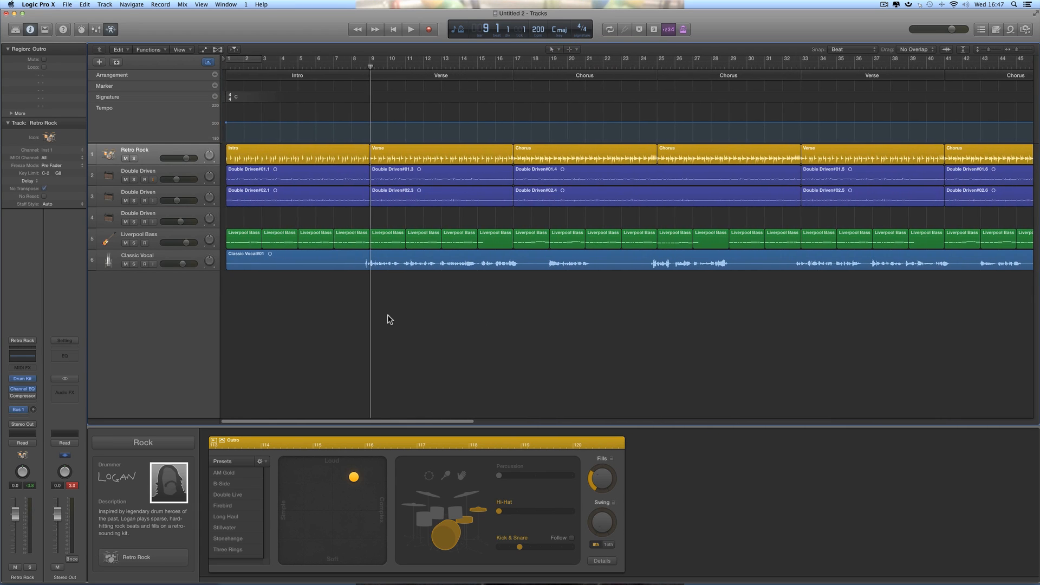
drag(368, 69, 438, 73)
key(space)
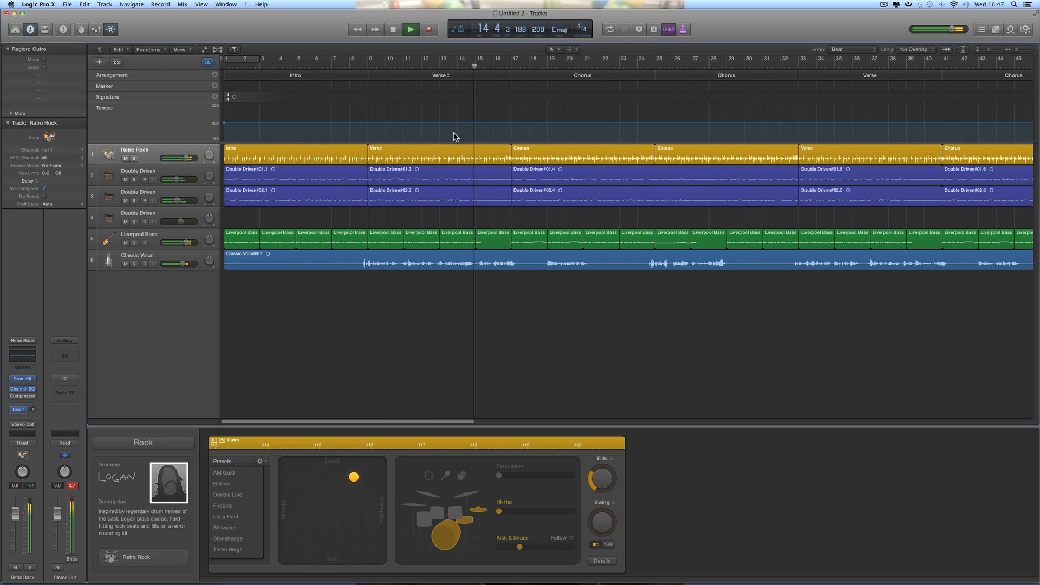
key(space)
Step: Mute the Classic Vocal track and play the end of the first Verse again from bar 13
click(125, 263)
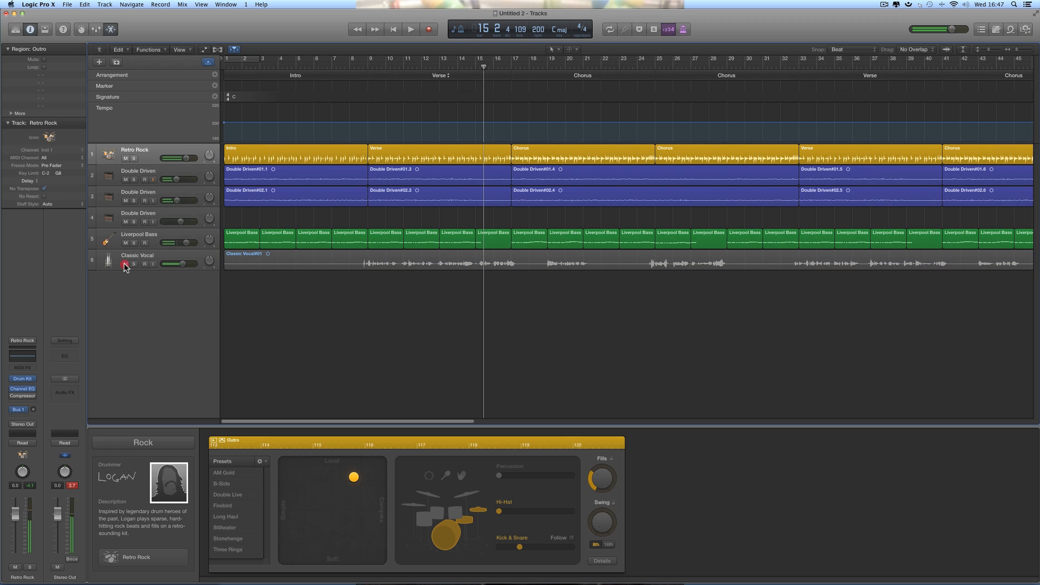
click(441, 65)
key(space)
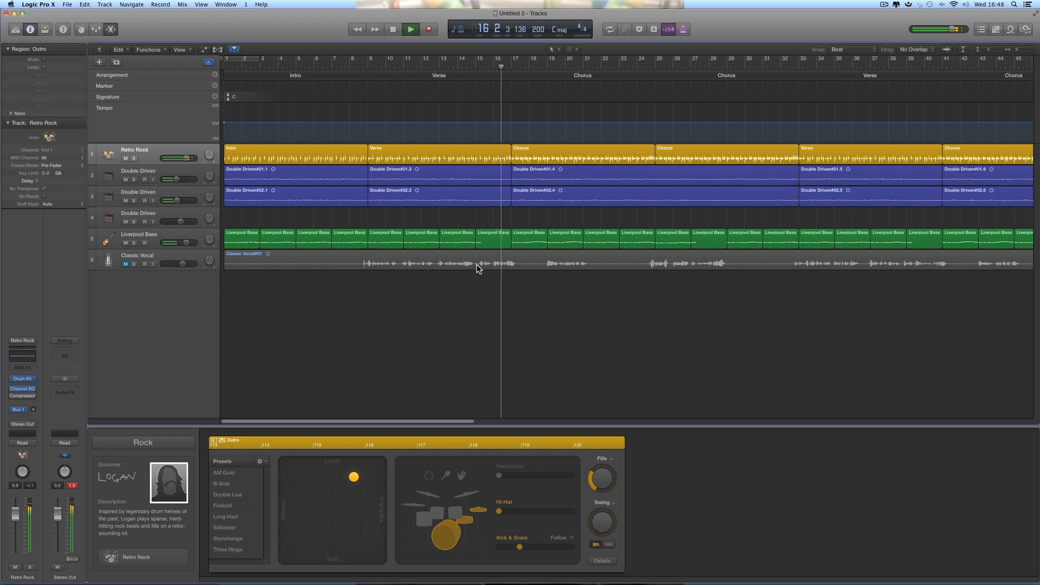
key(space)
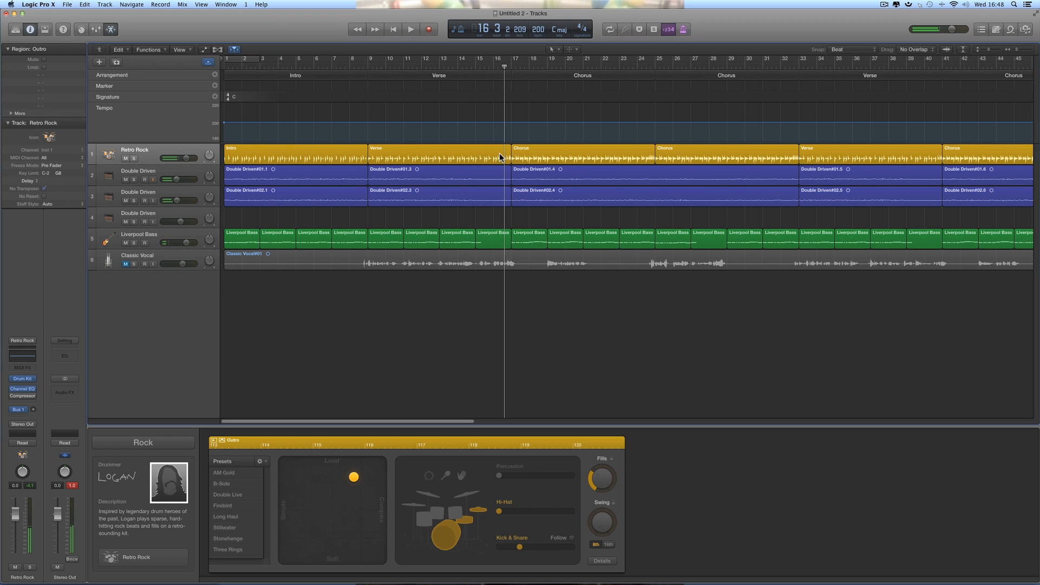
Step: Enlarge the Retro Rock track's height, select its first Verse region and play back briefly from bar 15
click(1028, 51)
scroll(657, 220, left, 5)
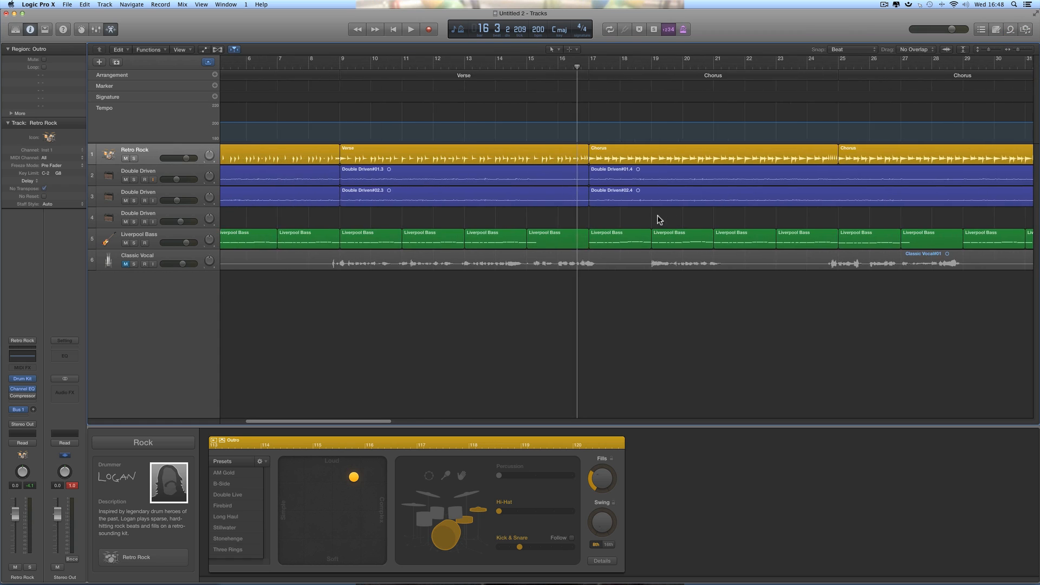
drag(197, 163, 198, 172)
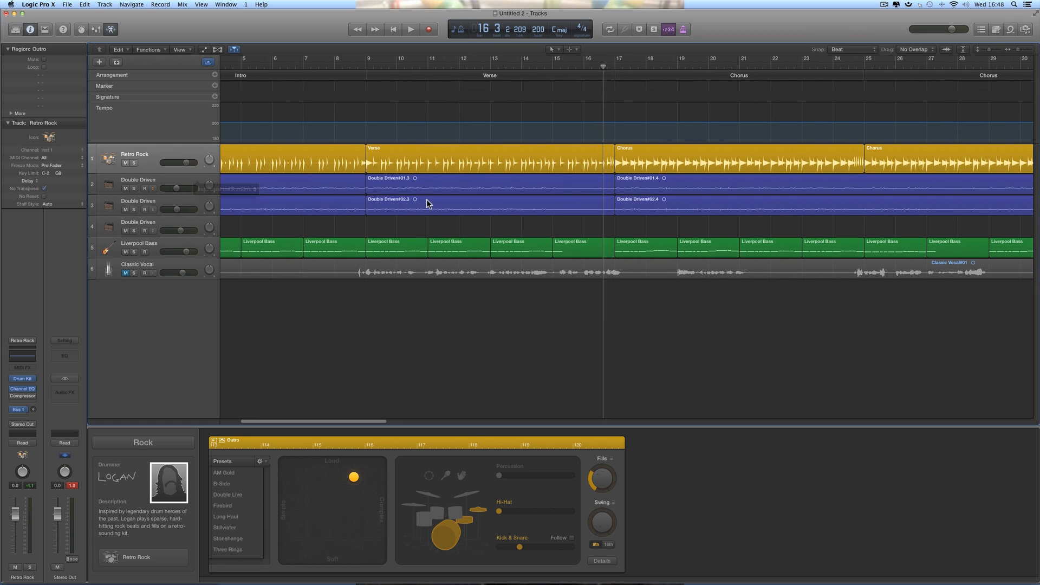
click(478, 163)
drag(604, 68, 553, 71)
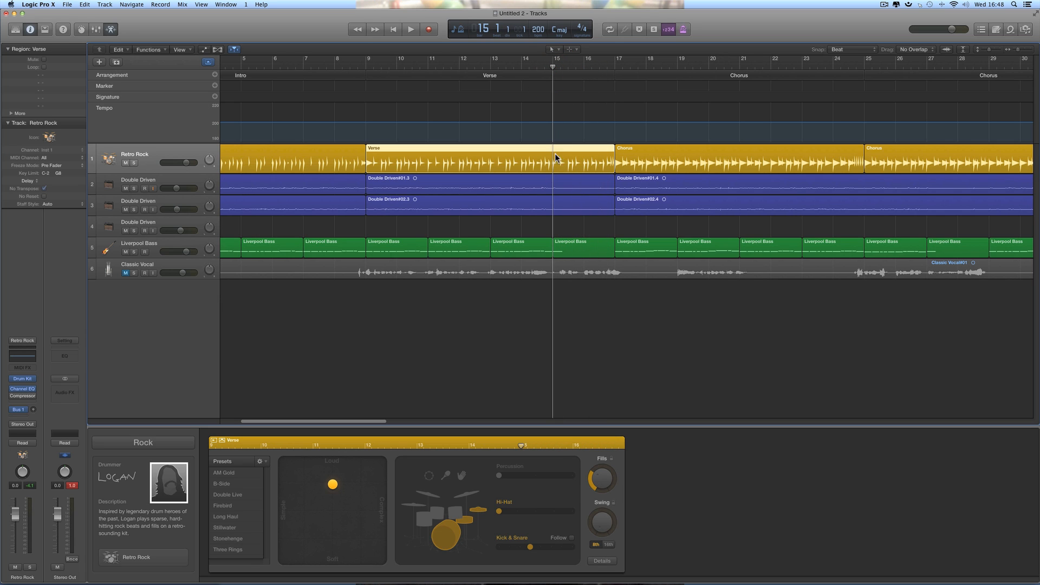
key(space)
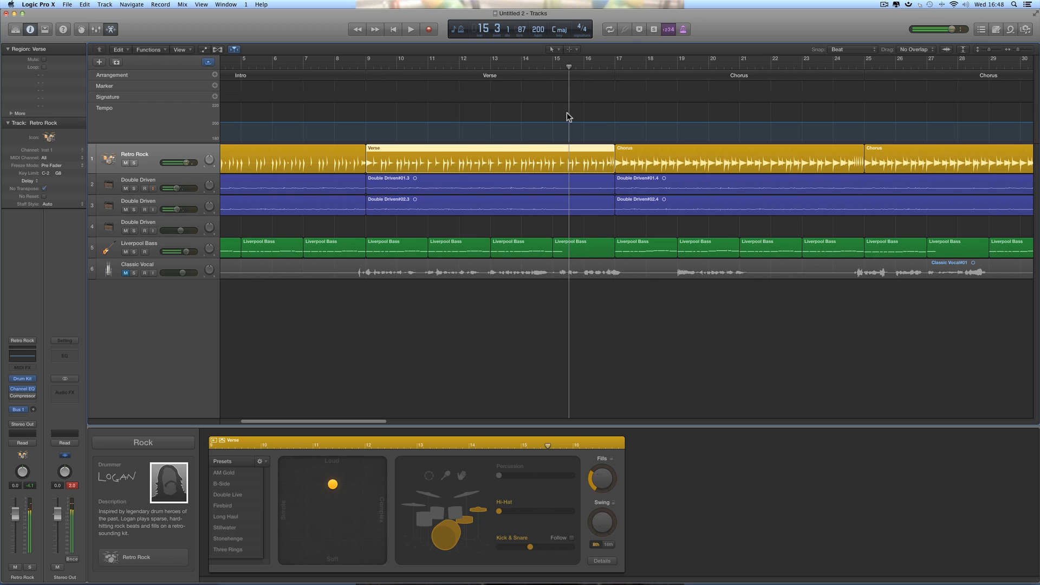
Step: Split the first Verse drum region at bar 15 with the Scissors tool, then return to the Pointer tool
click(555, 55)
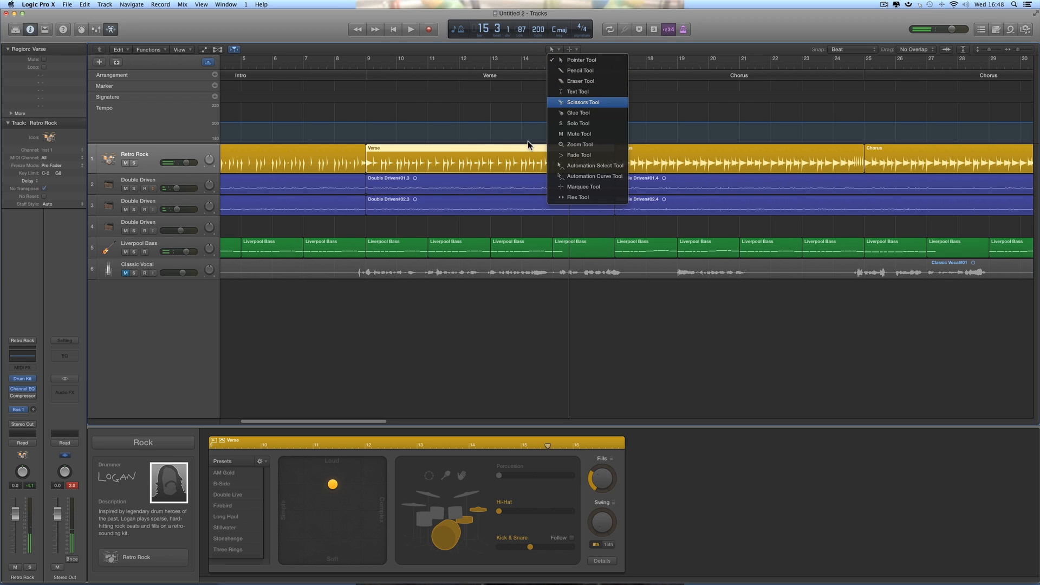
click(566, 106)
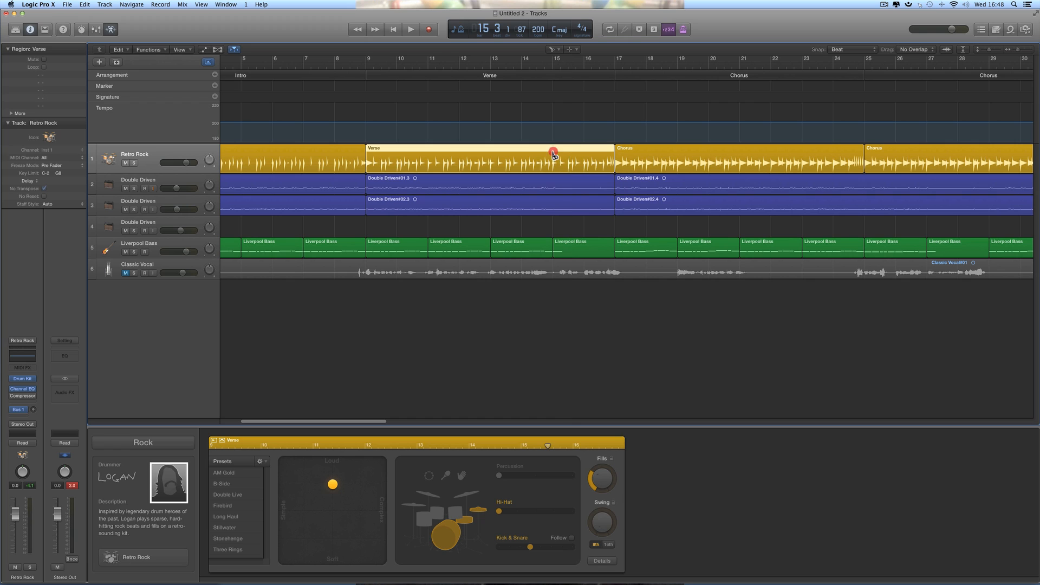
click(553, 158)
click(551, 51)
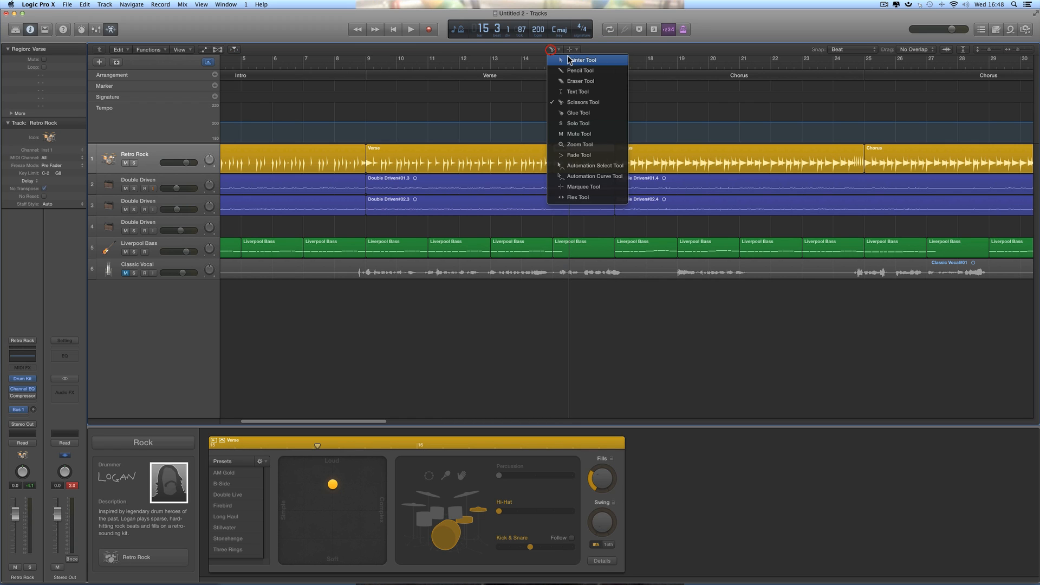
click(569, 60)
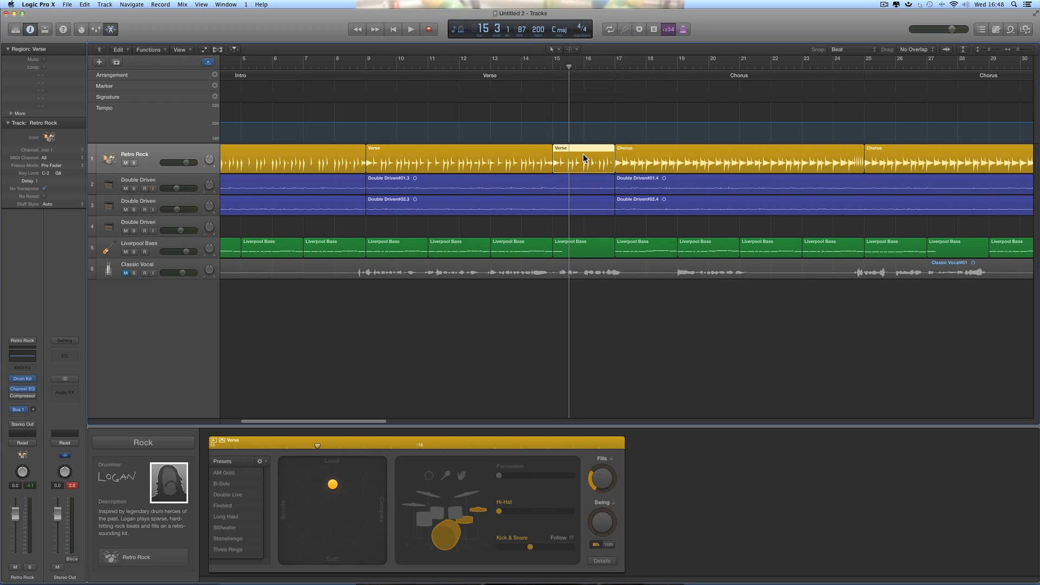
Step: In the split-off Verse region at bar 15, replace the hi-hat with toms, raise their pattern complexity and make the performance louder and more complex
click(527, 161)
click(569, 156)
click(457, 510)
drag(499, 511, 539, 517)
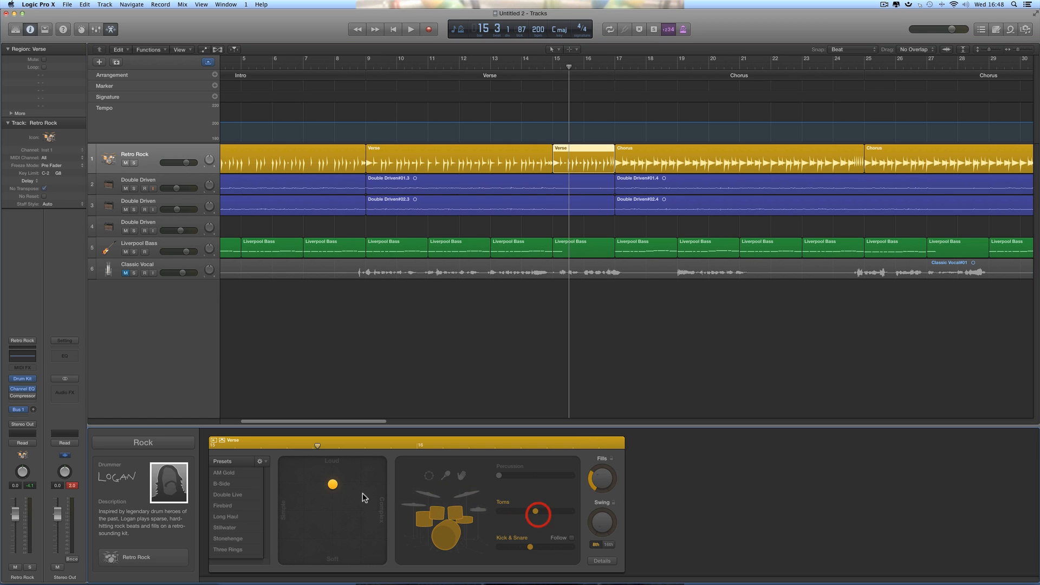
drag(334, 486, 357, 479)
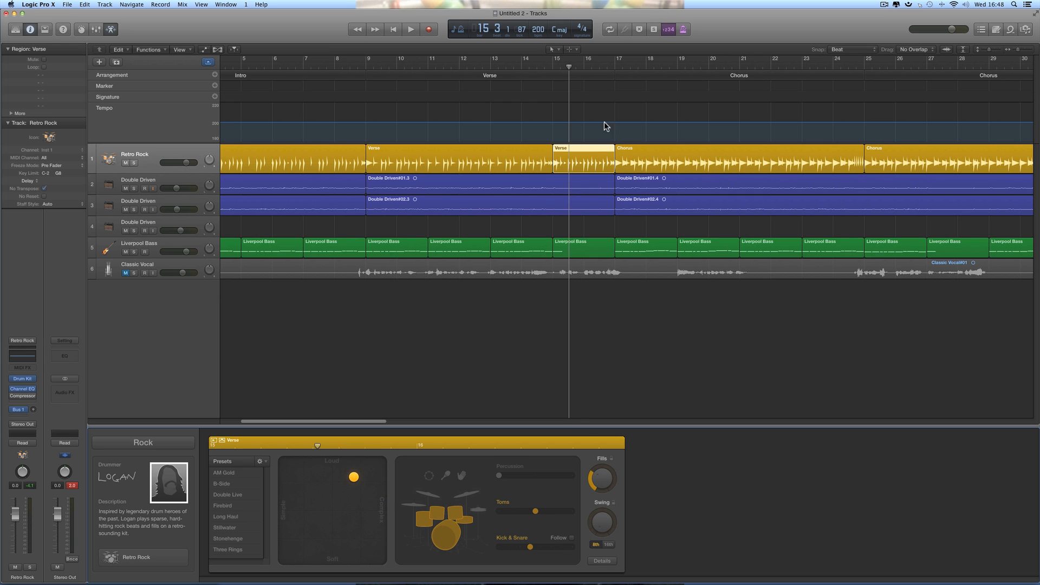
Step: Play back from bar 14 into the Chorus to hear the tom part, keeping the bar 15 drum region selected
click(552, 64)
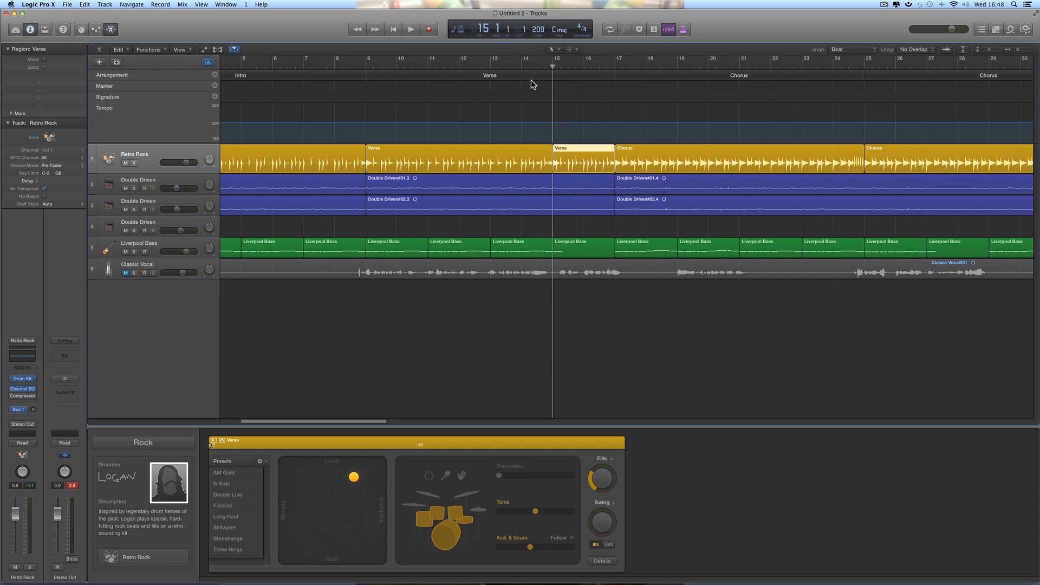
double_click(529, 66)
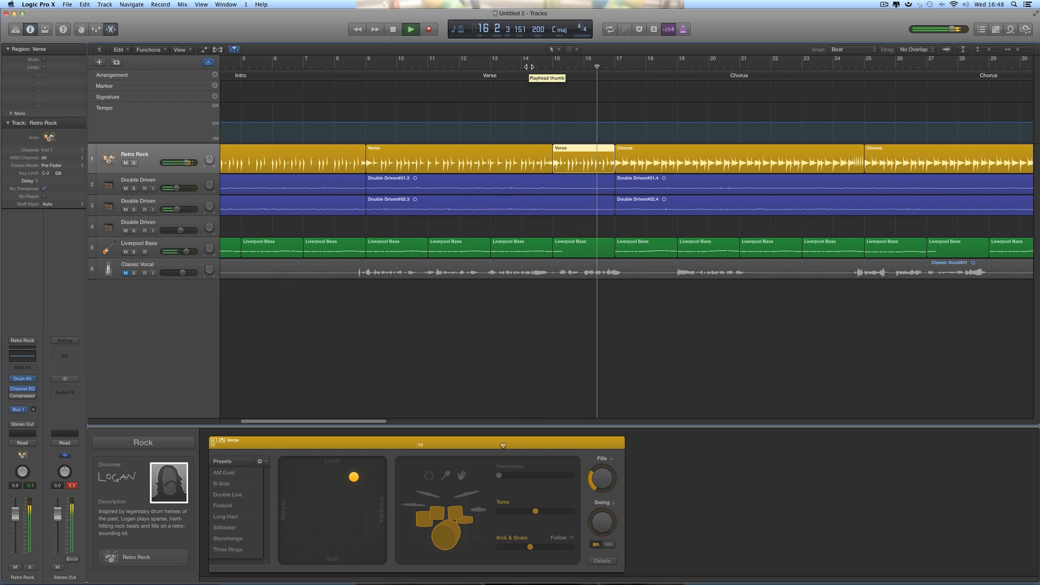
key(space)
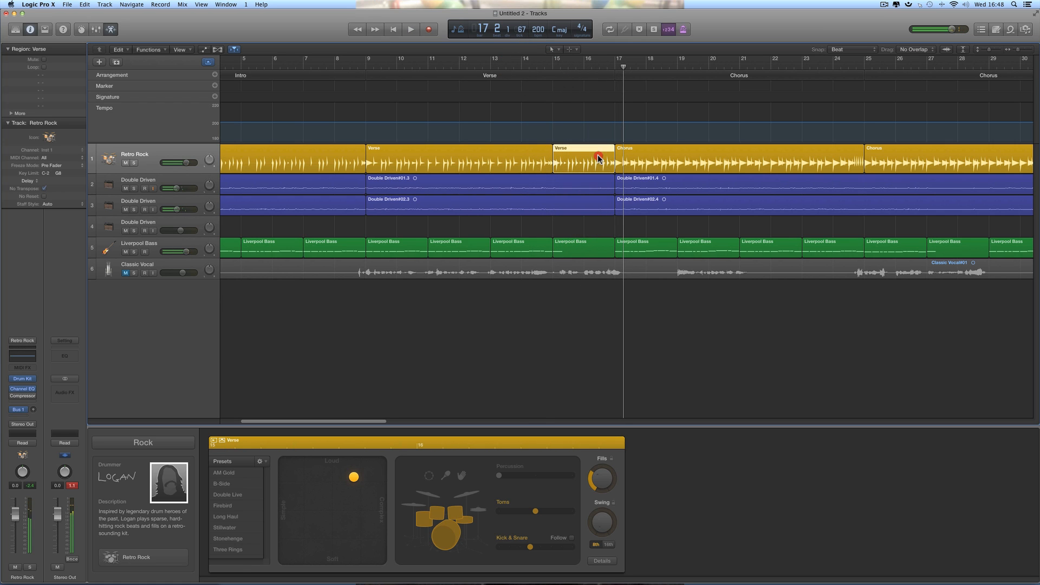
click(597, 155)
click(587, 159)
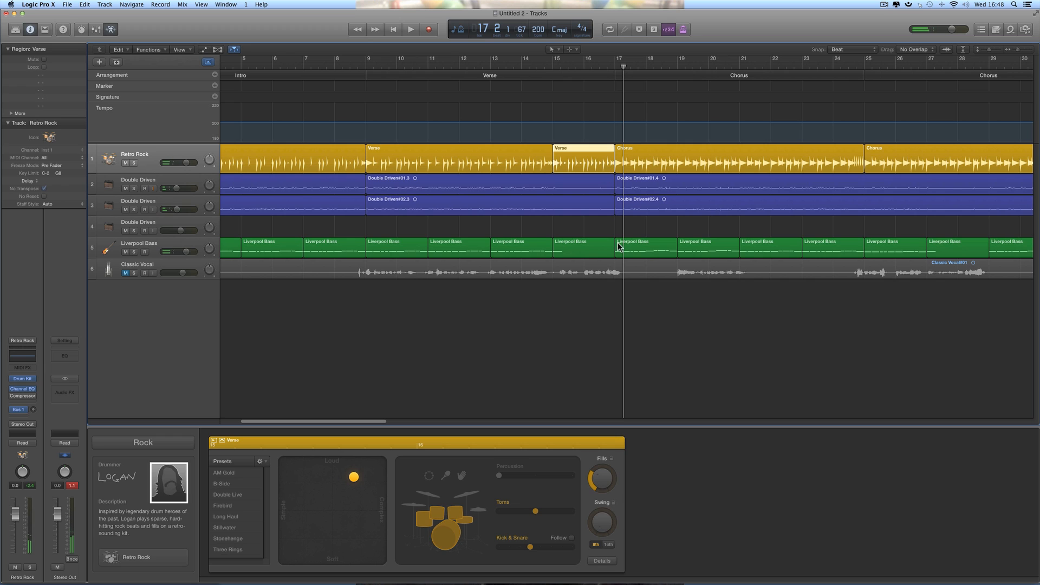
Step: Adjust the Fills amount of the Verse drum region at bar 15, auditioning from bar 15 into the Chorus after each change
click(598, 475)
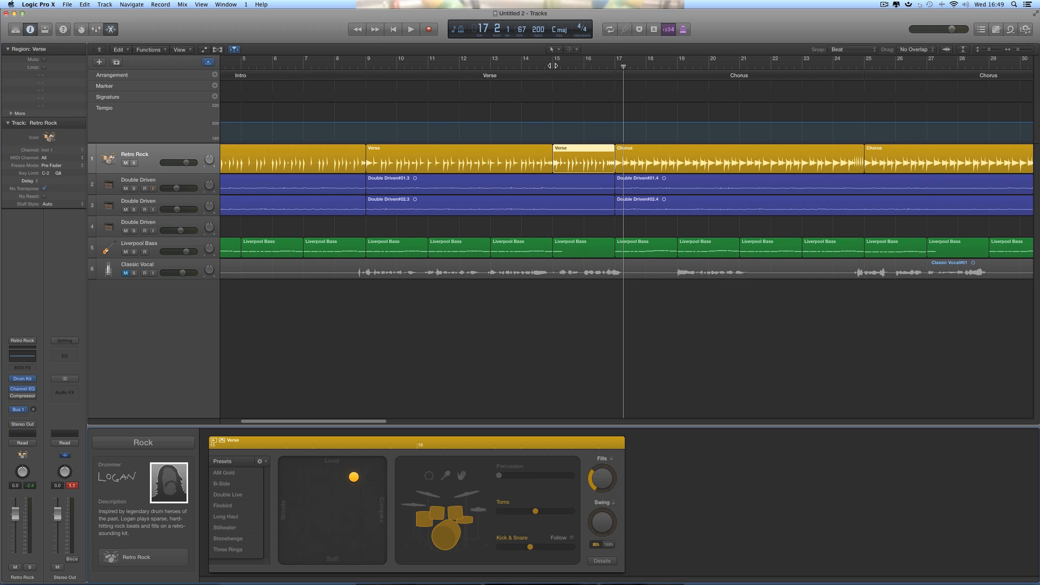
double_click(552, 66)
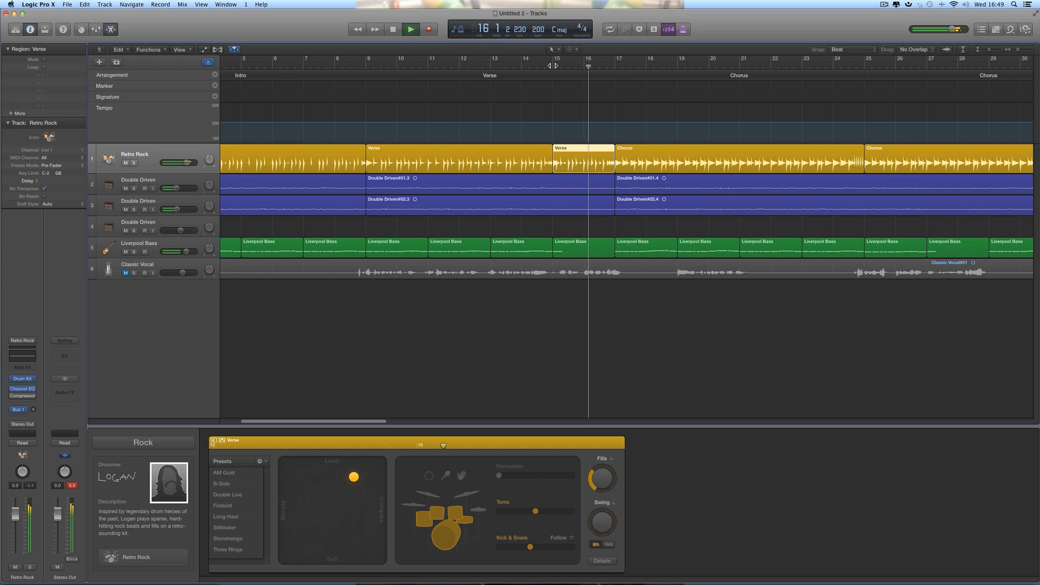
key(space)
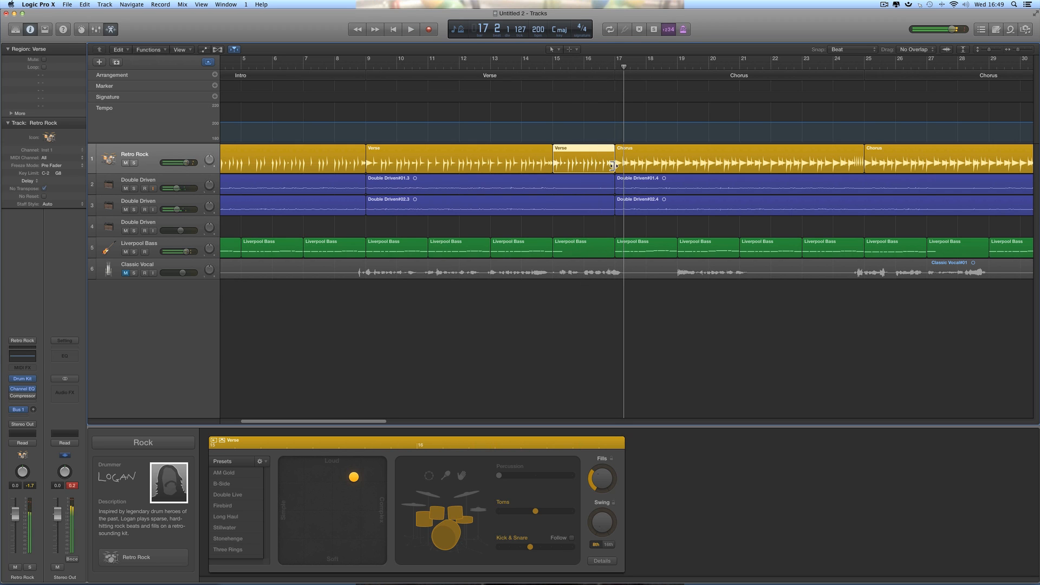
click(602, 477)
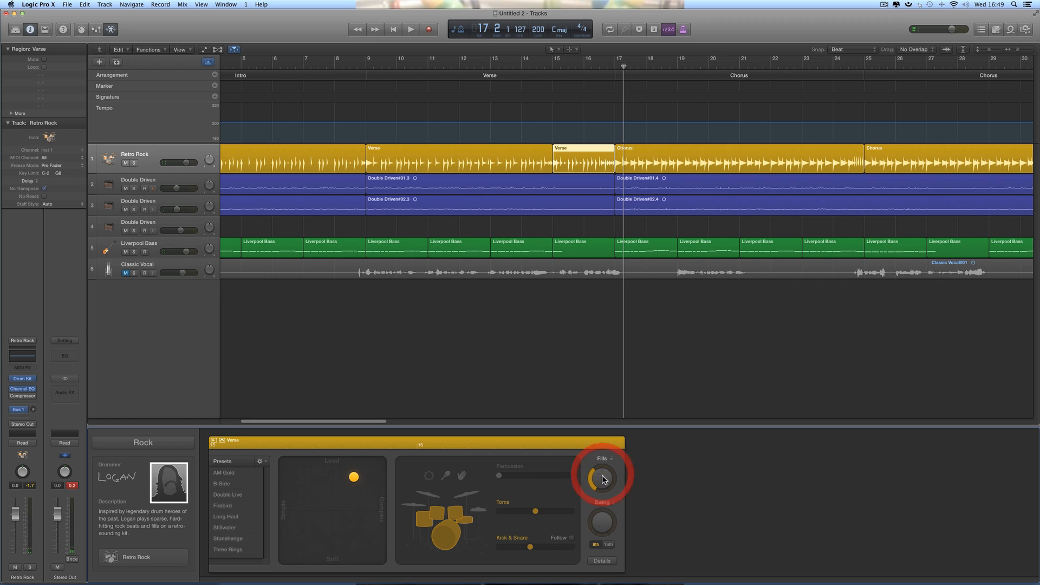
click(551, 68)
key(space)
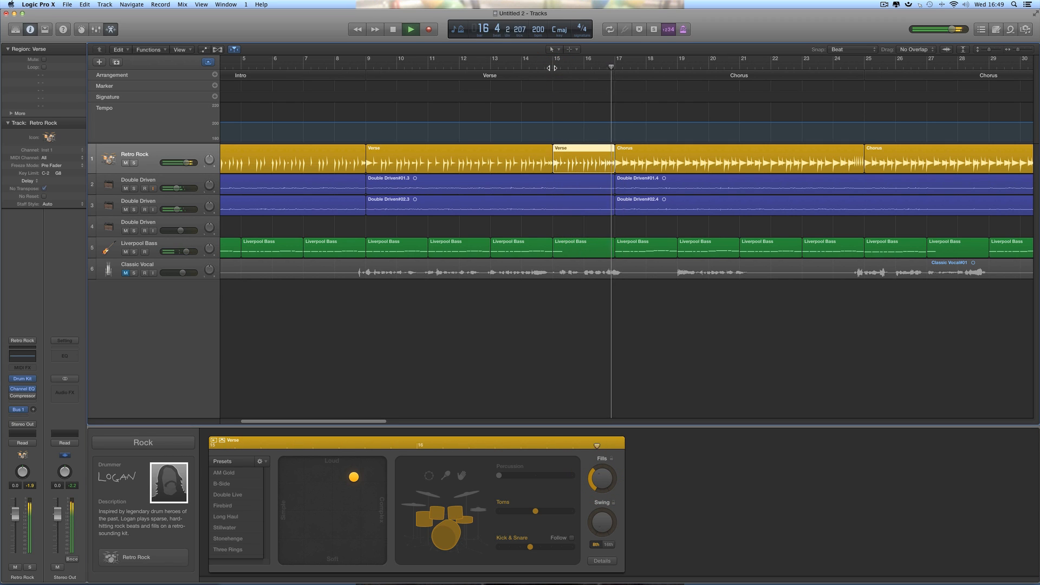
key(space)
click(605, 475)
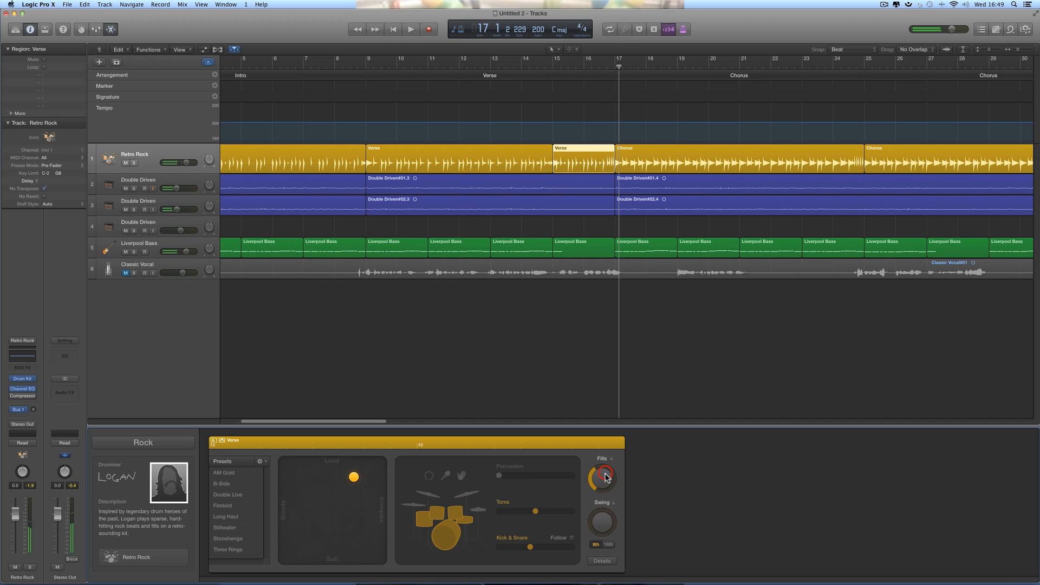
click(552, 65)
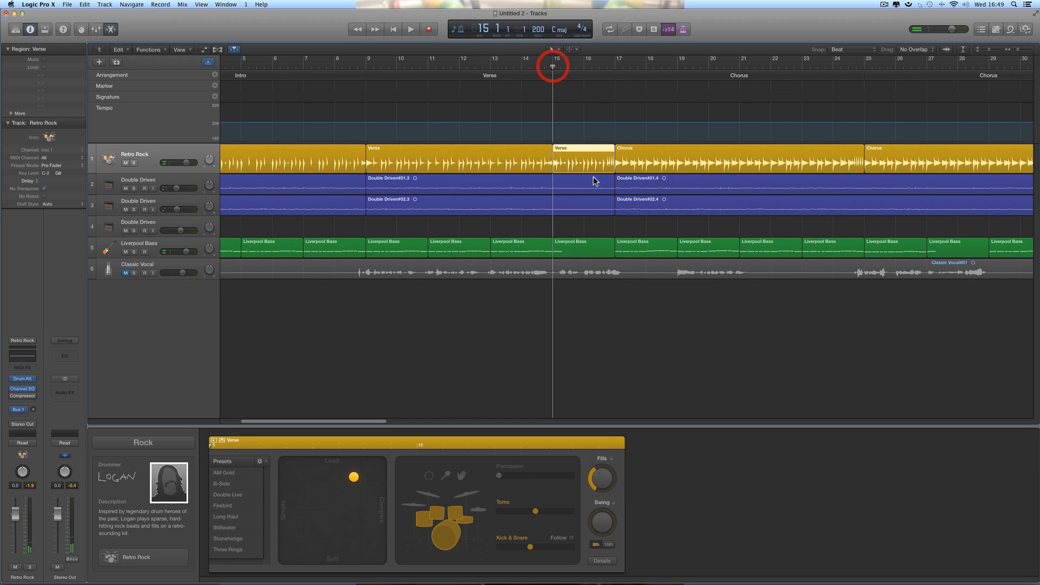
key(space)
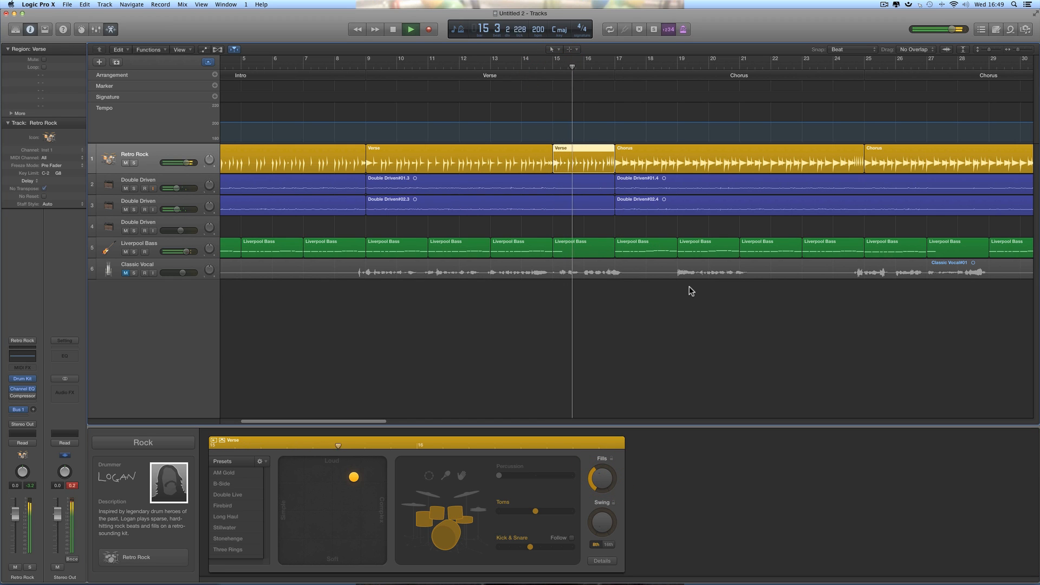
key(space)
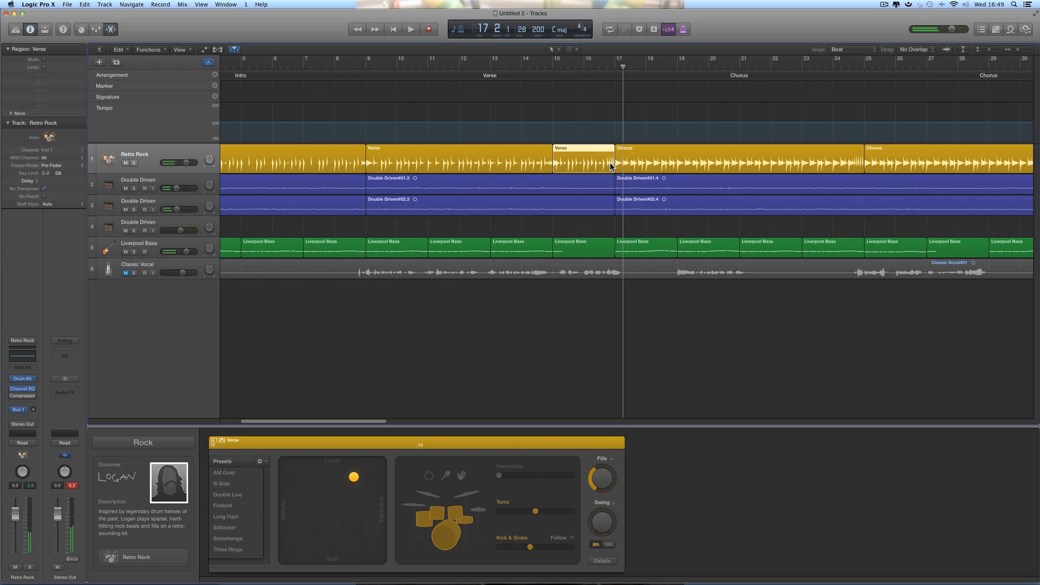
Step: Compare the drummer settings of the two Verse regions on either side of bar 15
click(502, 160)
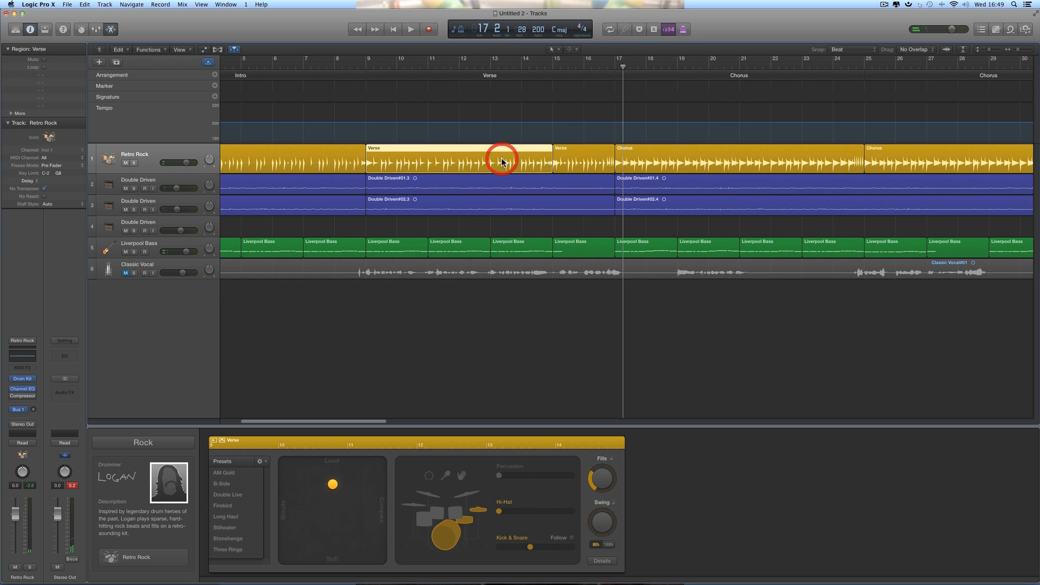
click(555, 160)
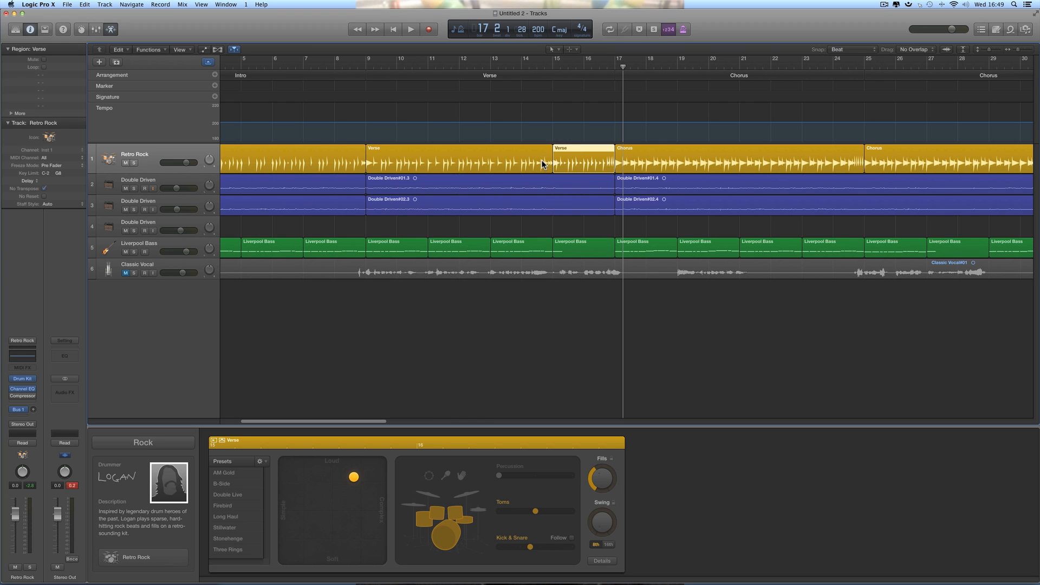
click(542, 162)
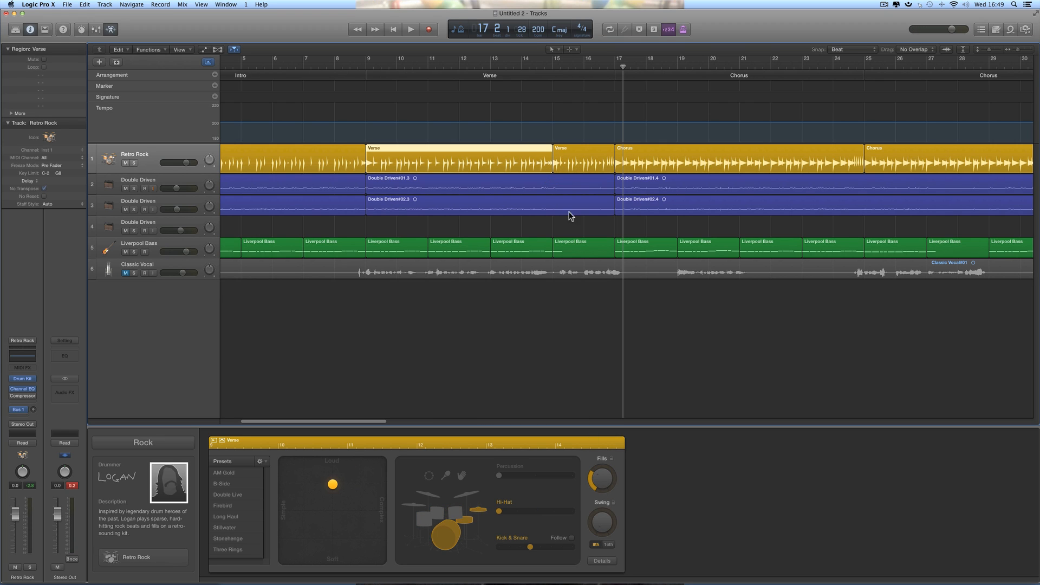
Step: Turn the Fills of the bar 9 Verse drum region all the way down and audition the transition into the bar 15 tom region
click(565, 161)
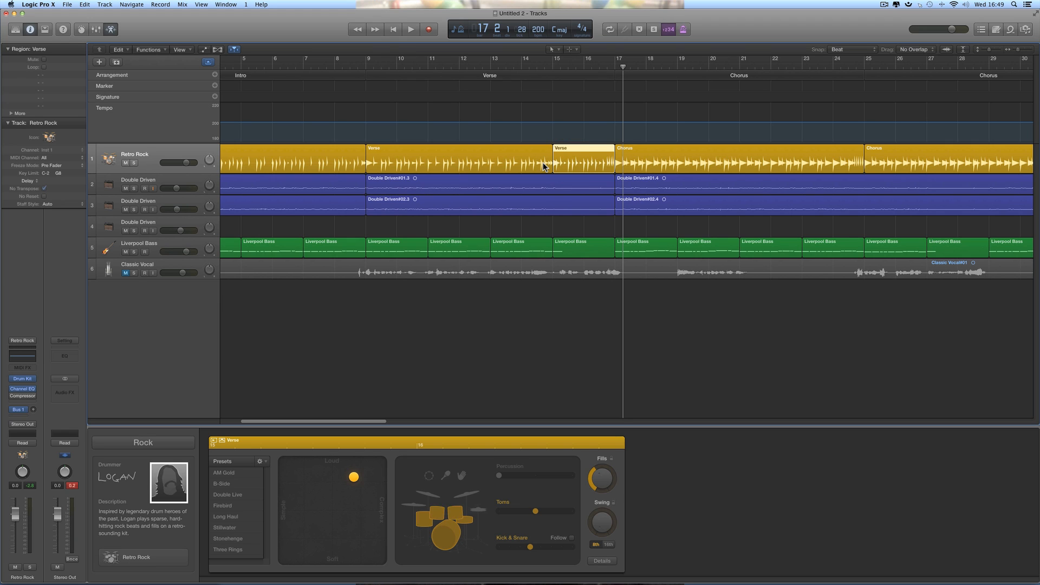
click(544, 165)
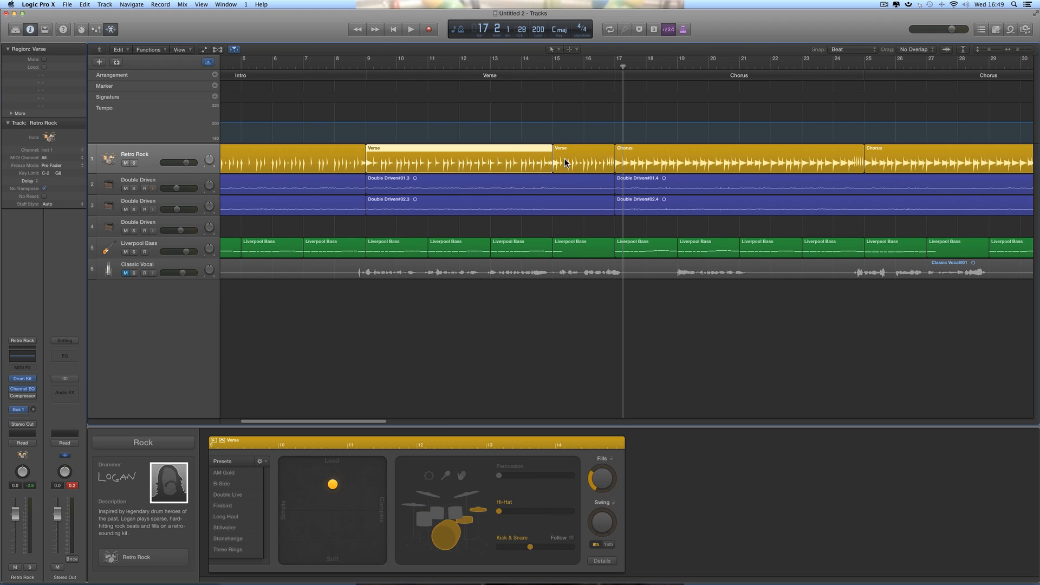
click(565, 162)
click(547, 162)
drag(598, 476, 629, 512)
click(563, 157)
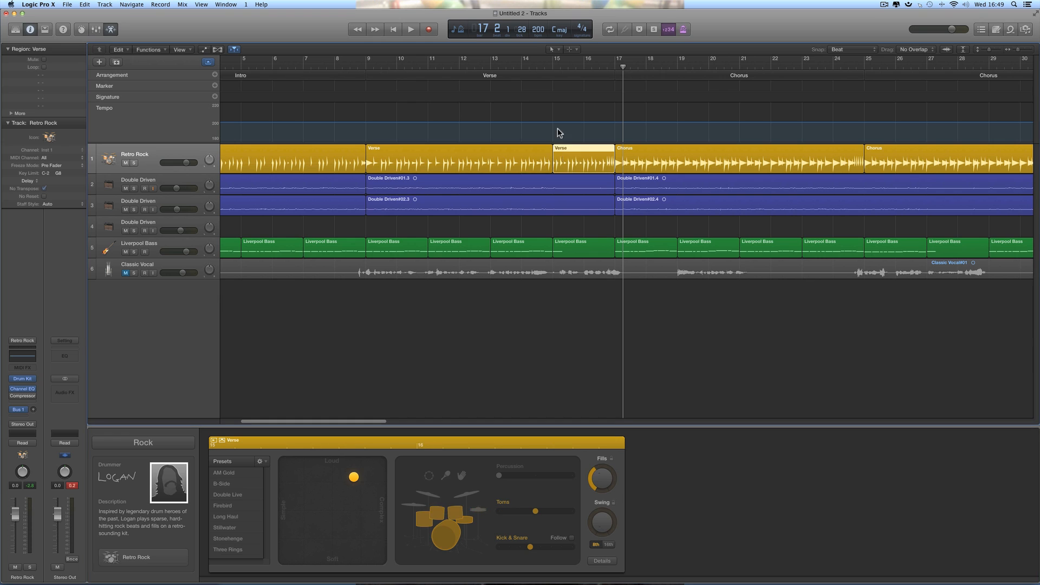
key(space)
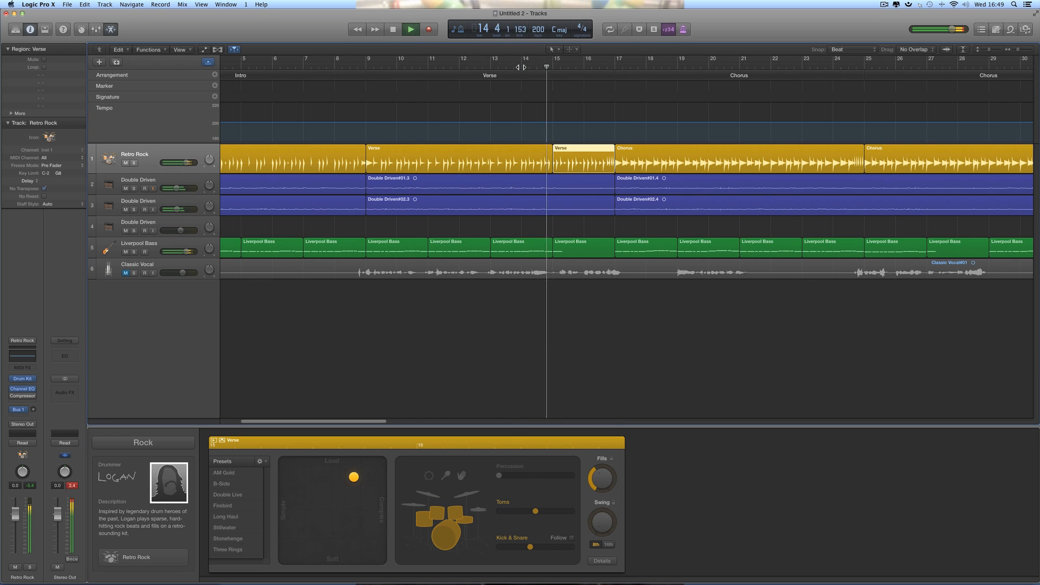
key(space)
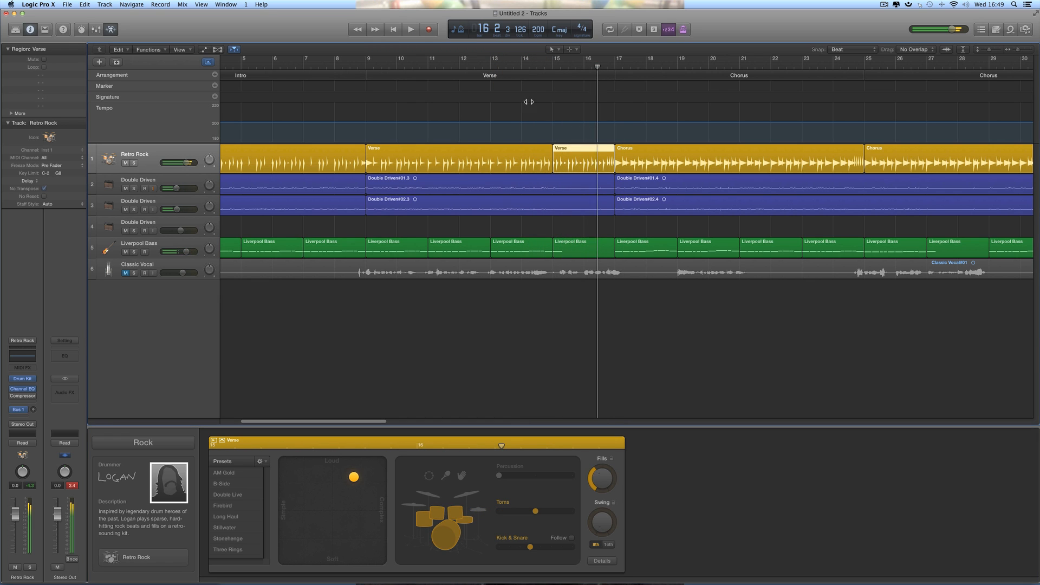
Step: Raise the Fills of the bar 9 Verse drum region in small amounts, auditioning from bar 14 to bar 15 between changes
click(540, 158)
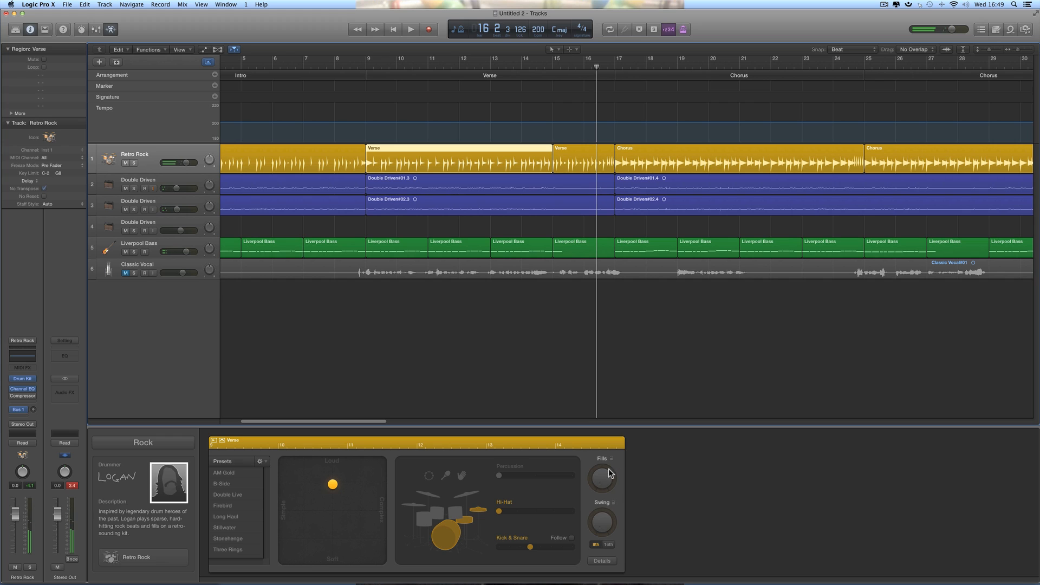
drag(607, 470, 604, 475)
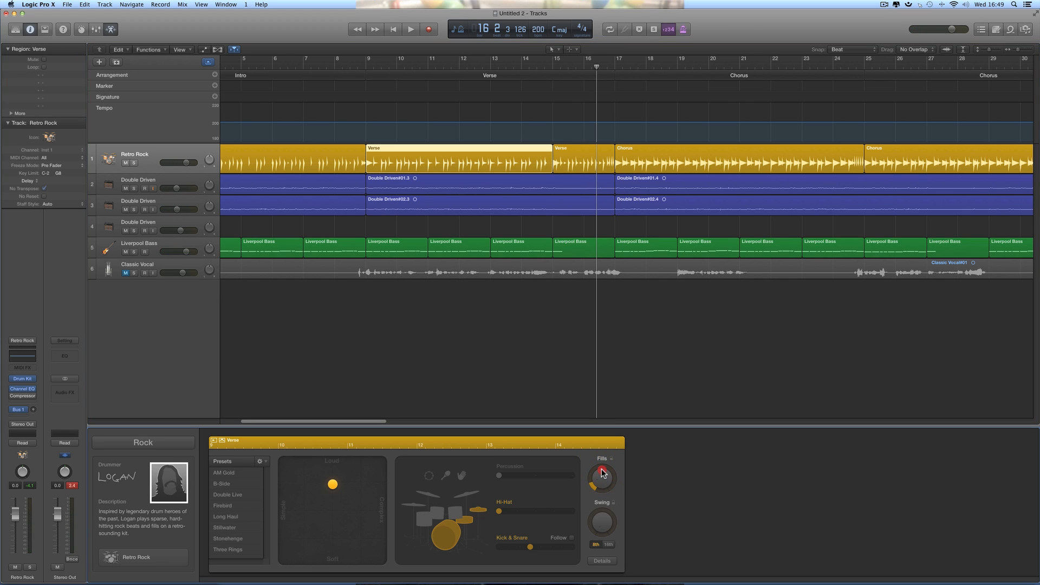
double_click(519, 67)
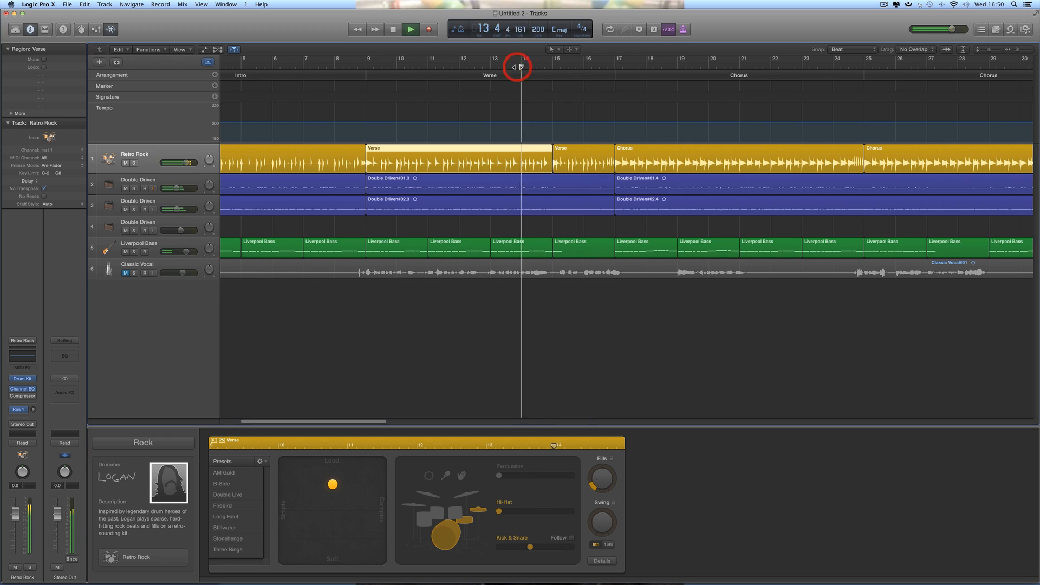
click(612, 481)
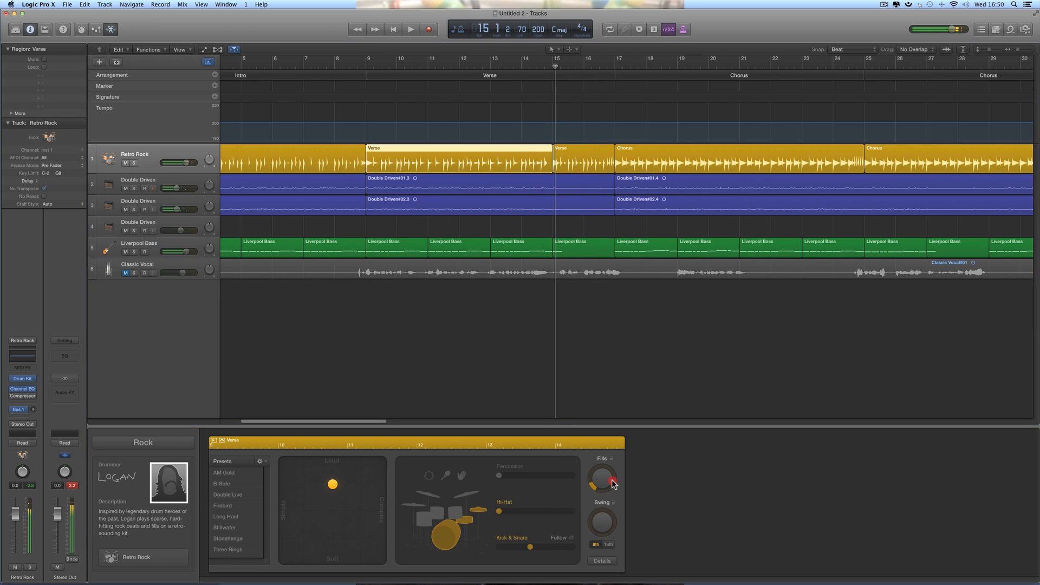
double_click(518, 65)
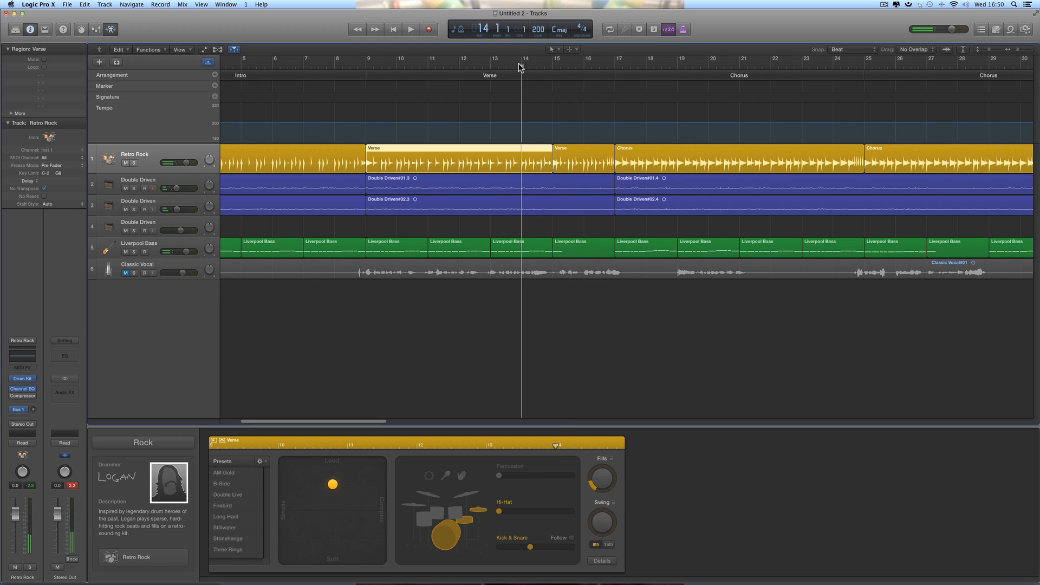
key(space)
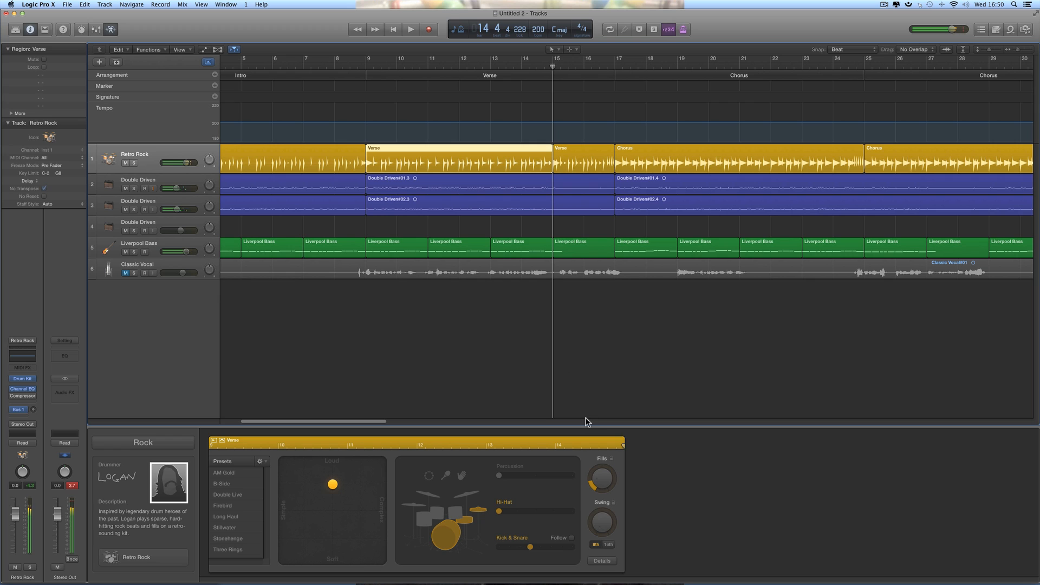
click(607, 478)
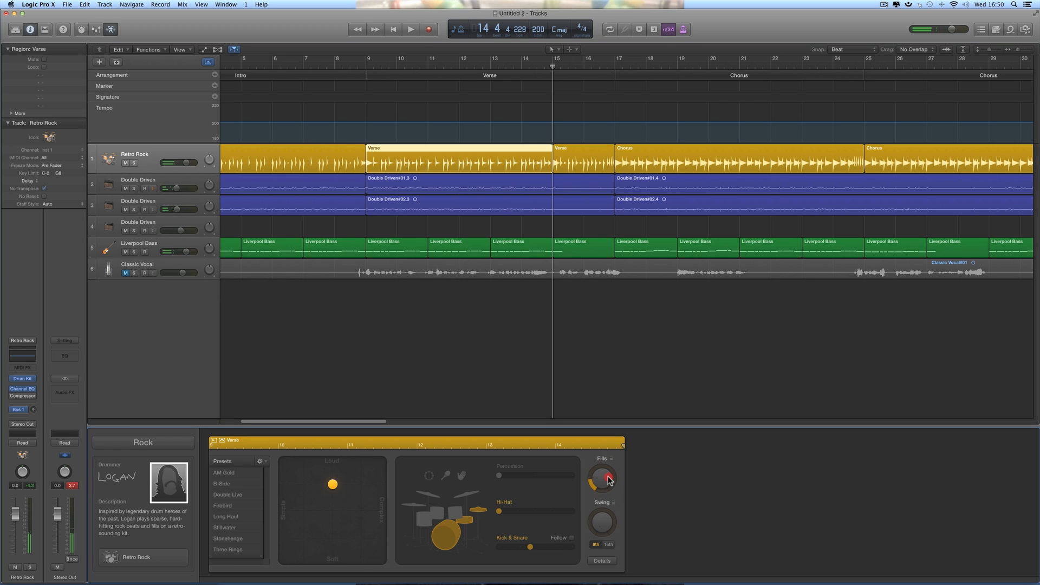
Step: Play back from around bar 14 through the tom section into the Chorus to check the adjusted fills
click(519, 66)
key(space)
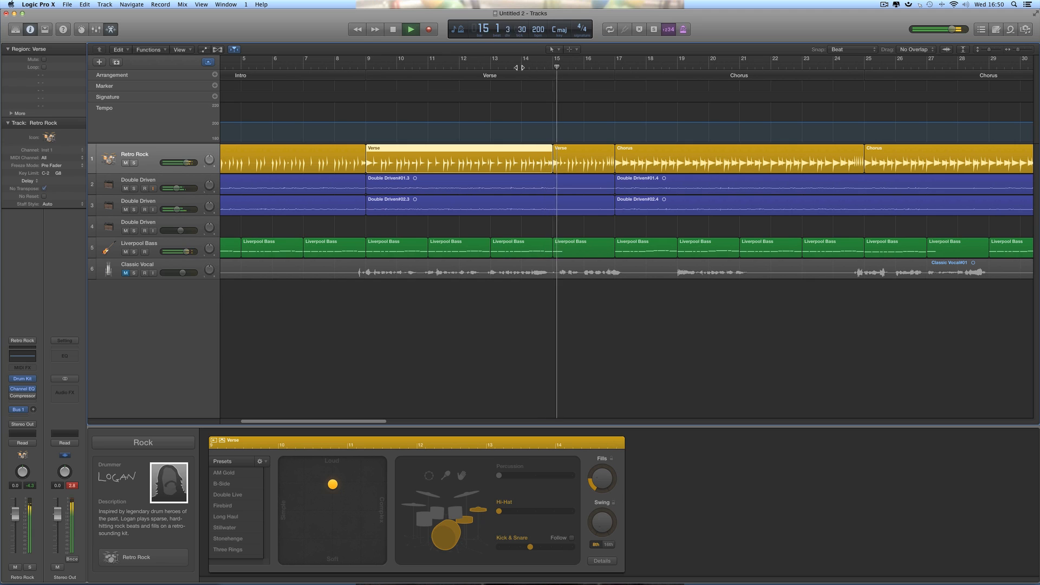
key(space)
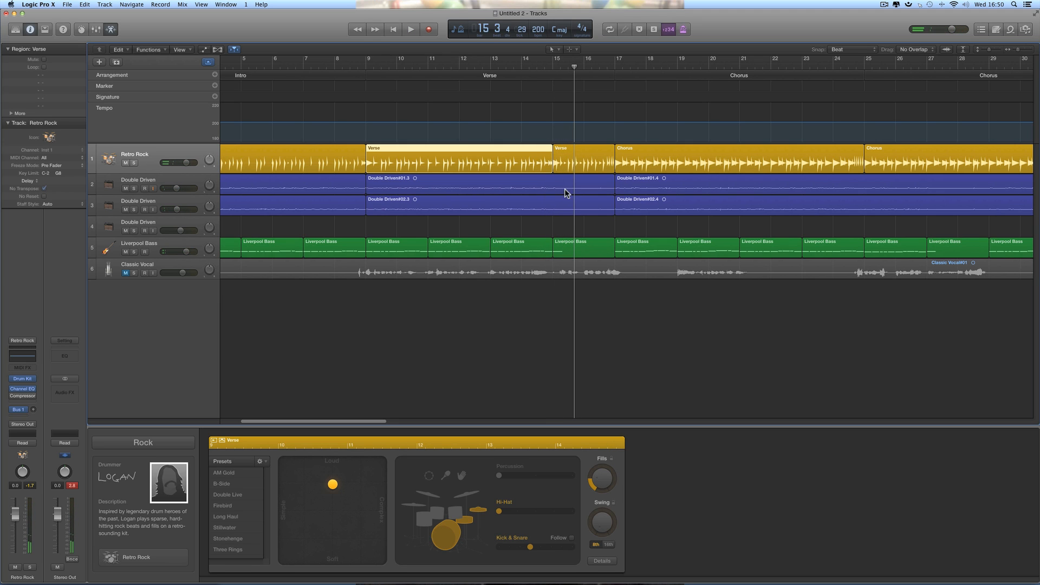
click(506, 64)
key(space)
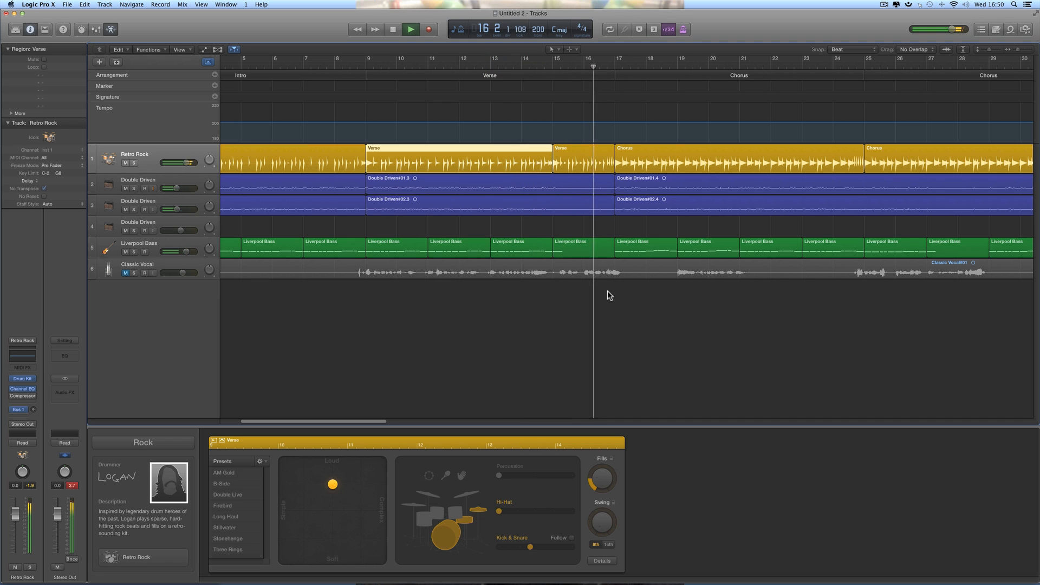
key(space)
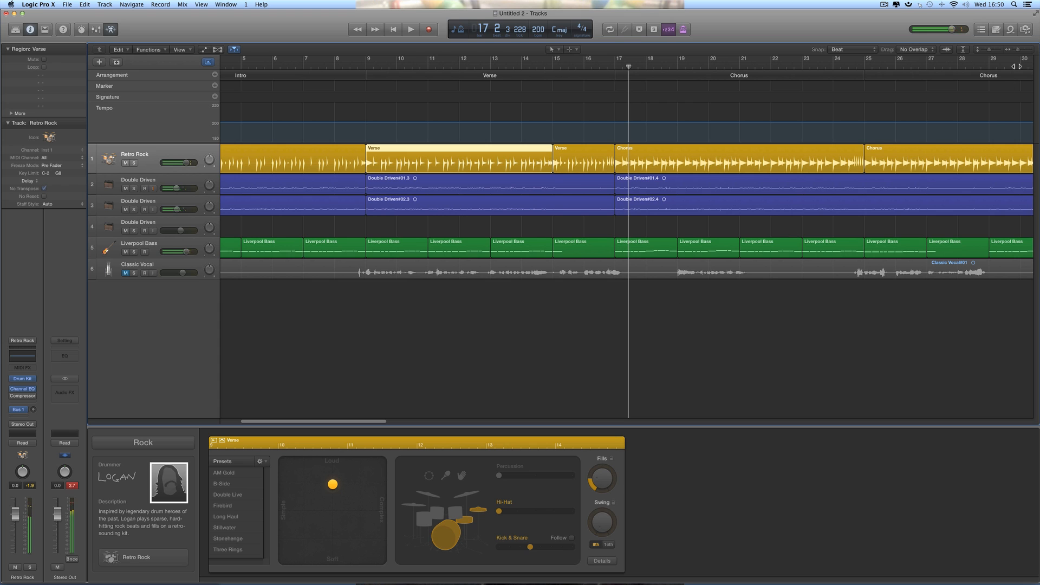
Step: Play back the second Chorus from bar 27 to bar 29 to locate its vocal ending
click(1013, 51)
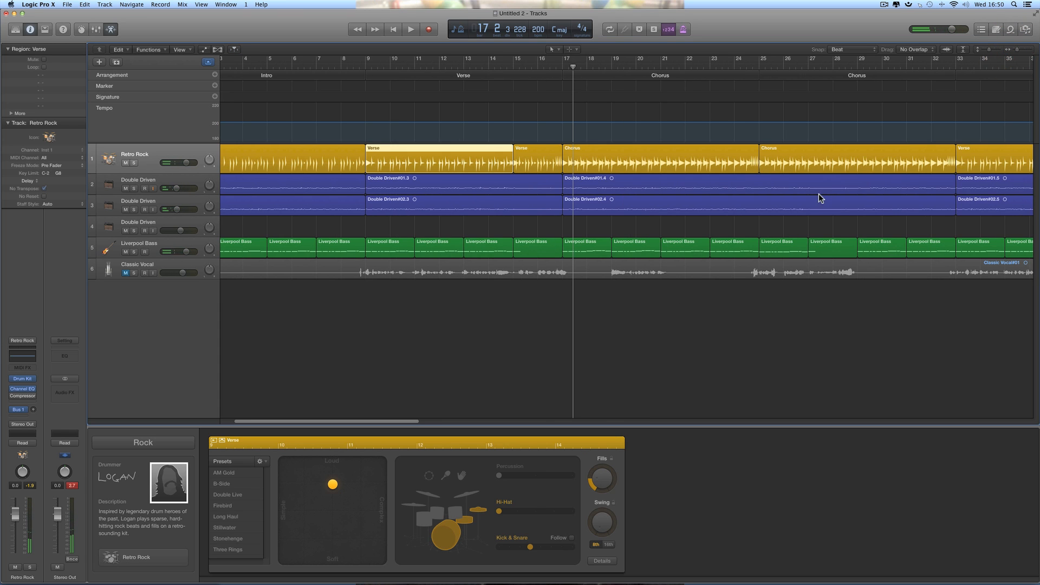
scroll(818, 193, right, 3)
drag(512, 67, 746, 96)
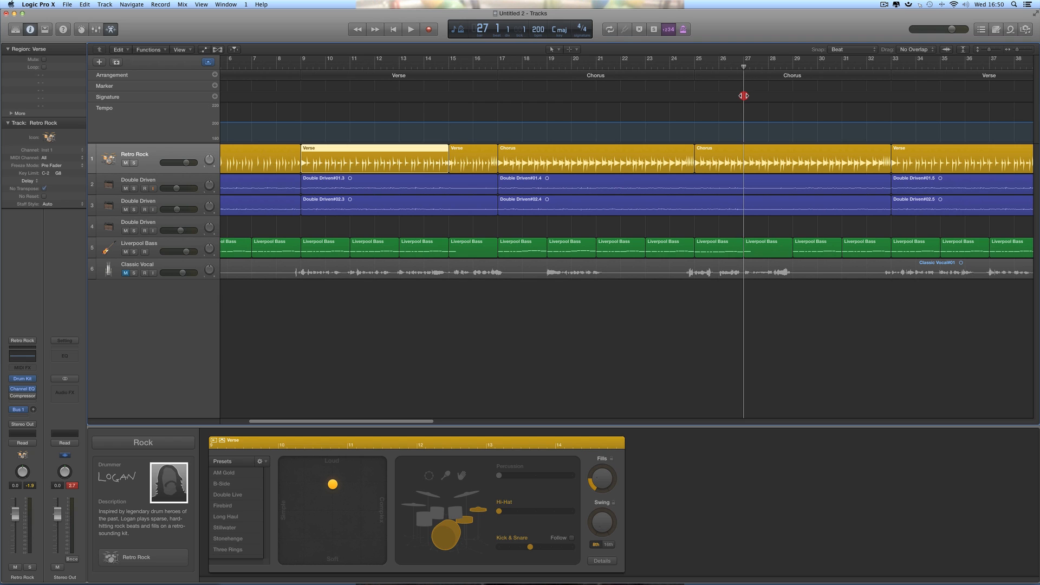
scroll(680, 228, right, 3)
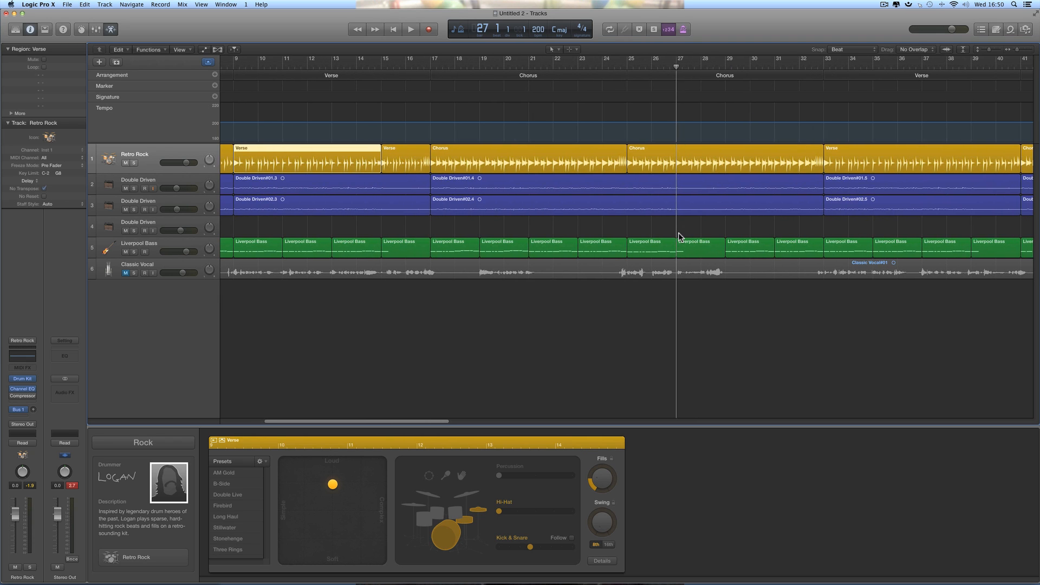
key(space)
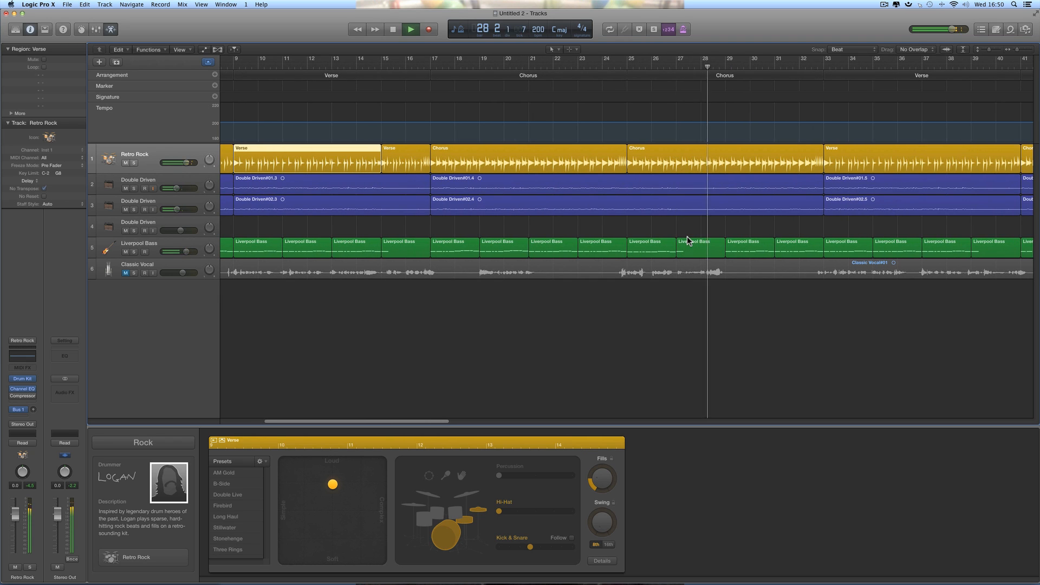
key(space)
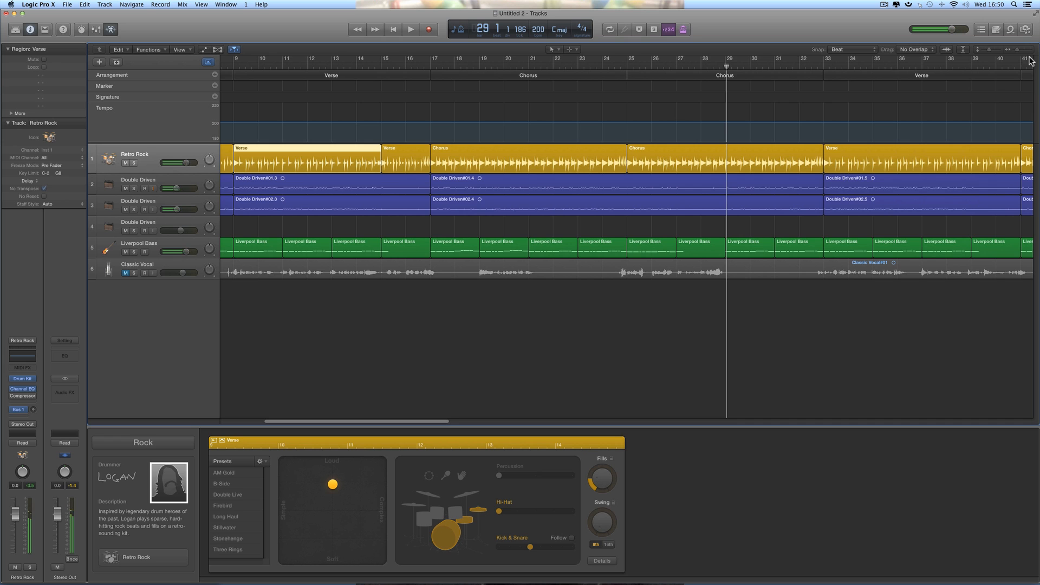
Step: Split the second Chorus drum region at bar 27 with the Scissors tool
click(1027, 50)
scroll(849, 207, right, 2)
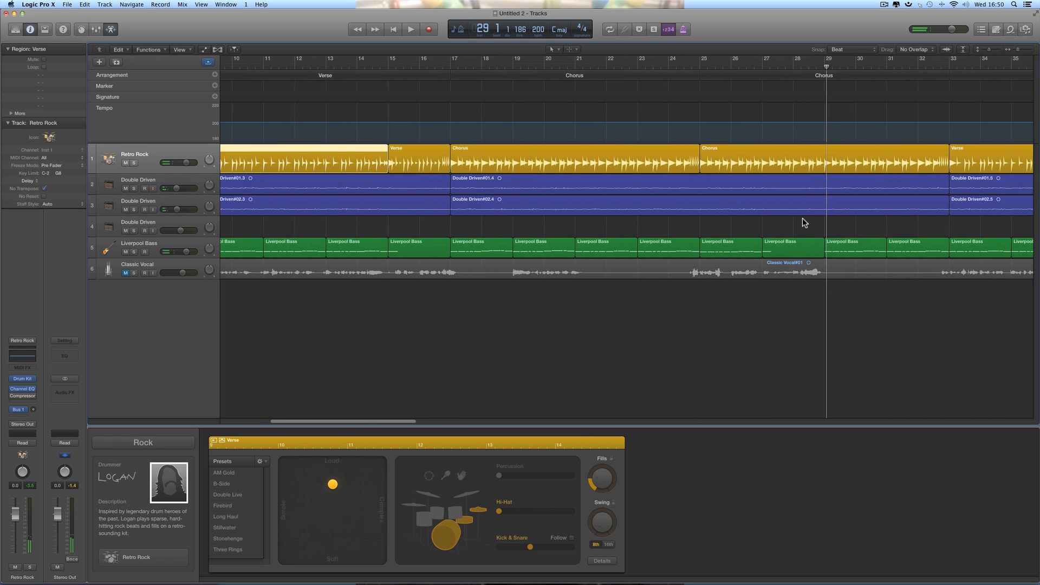
scroll(803, 219, right, 1)
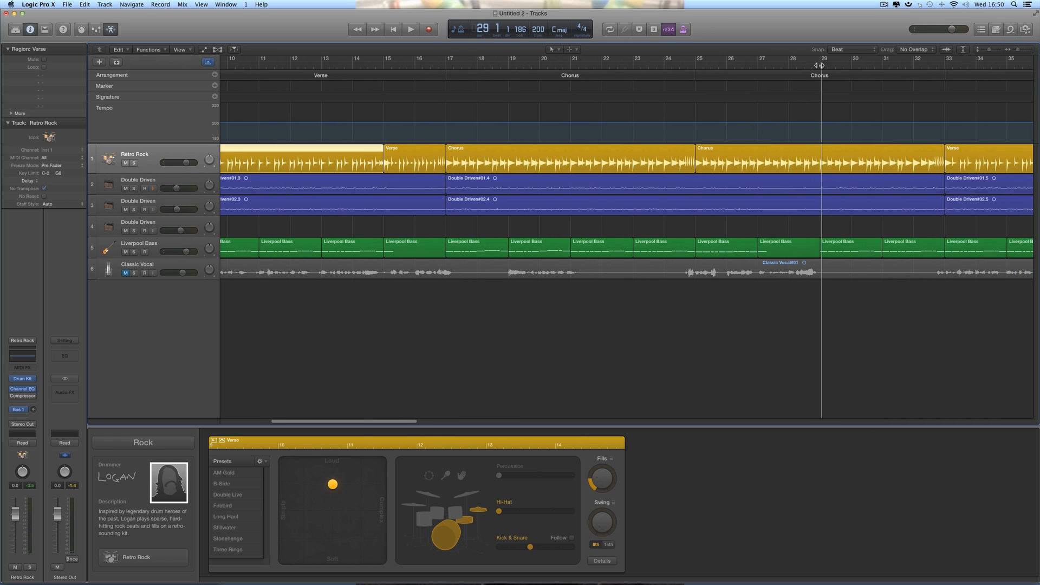
drag(820, 65, 758, 72)
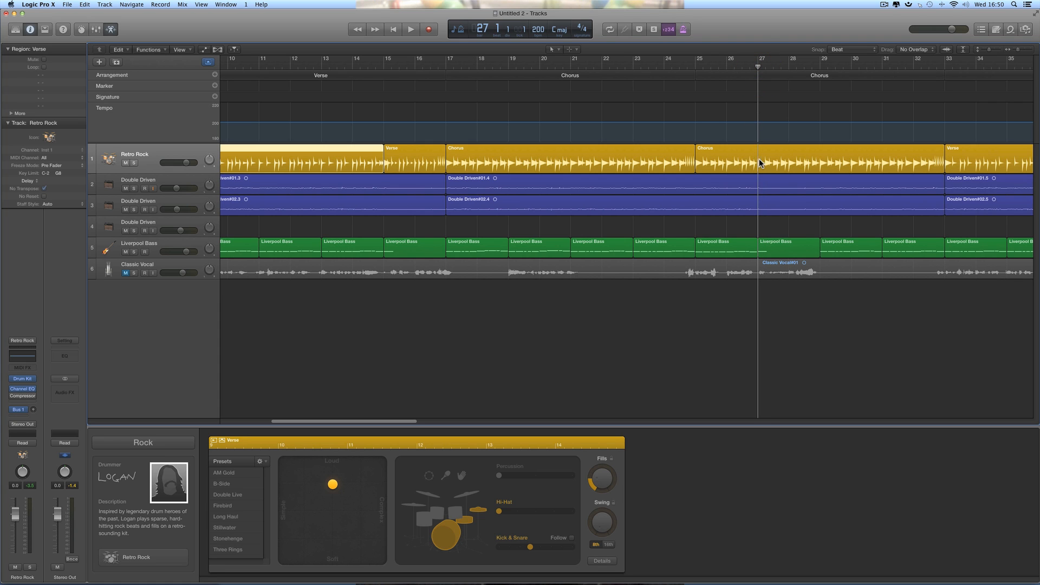
click(771, 153)
scroll(786, 154, left, 3)
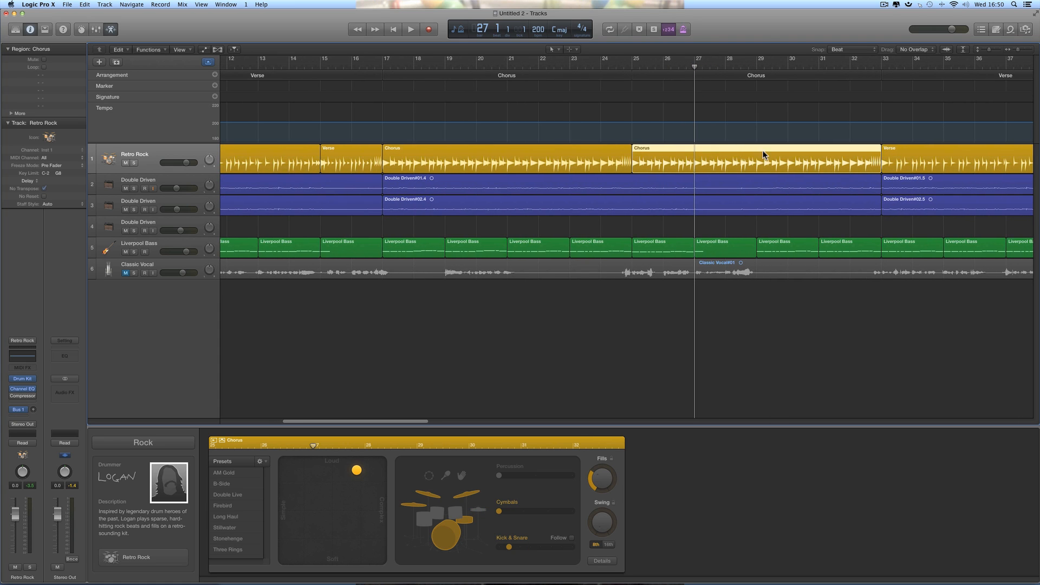
click(551, 50)
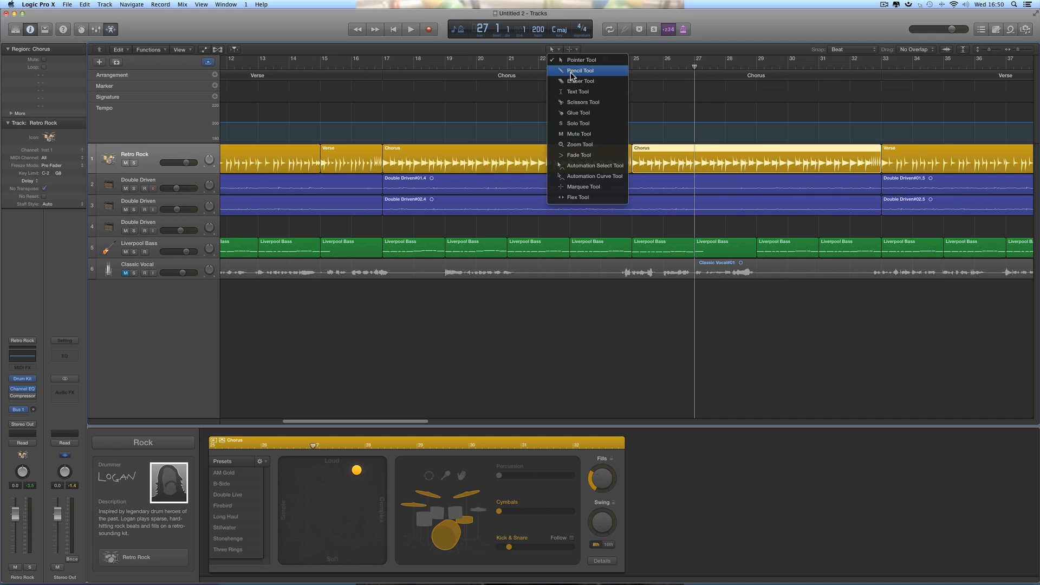
click(568, 102)
click(695, 162)
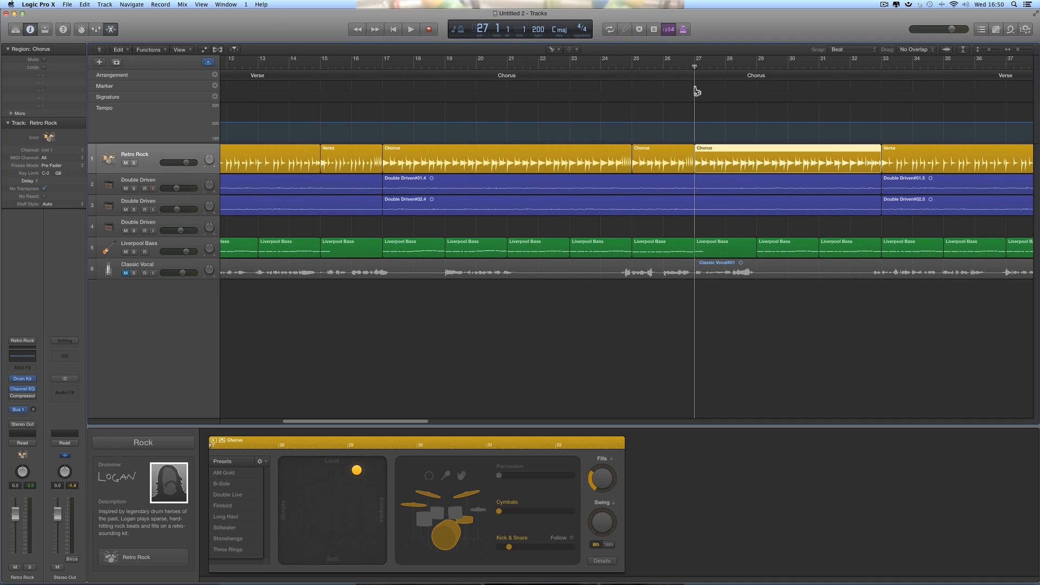
Step: Split the Chorus drum region again at bar 29 and return to the Pointer tool
drag(694, 65, 757, 65)
click(756, 155)
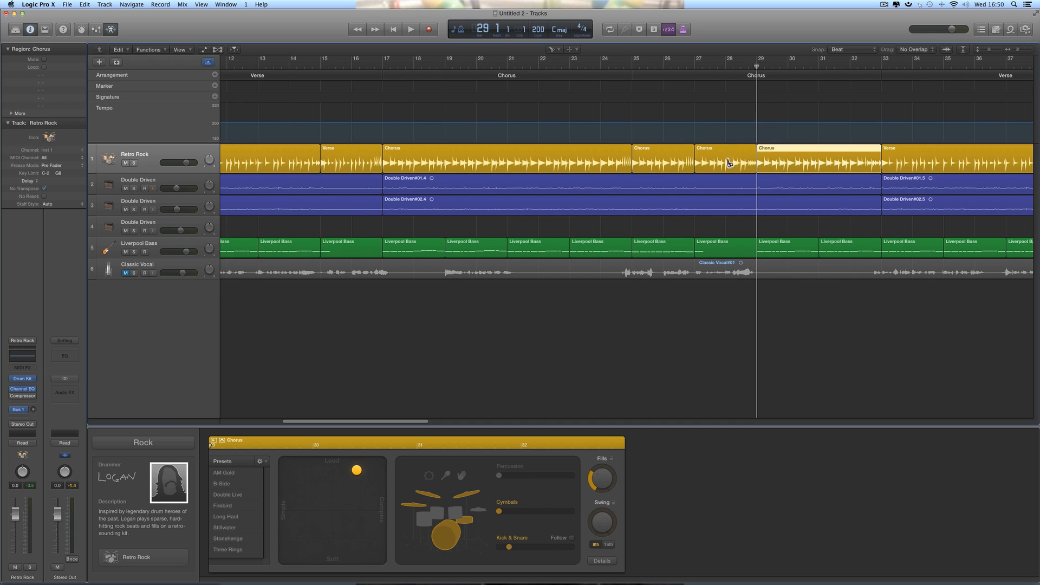
click(553, 53)
click(557, 60)
Step: In the Chorus drum region from bar 27 to 29, switch the cymbals to toms and raise their pattern complexity to about the middle
click(713, 157)
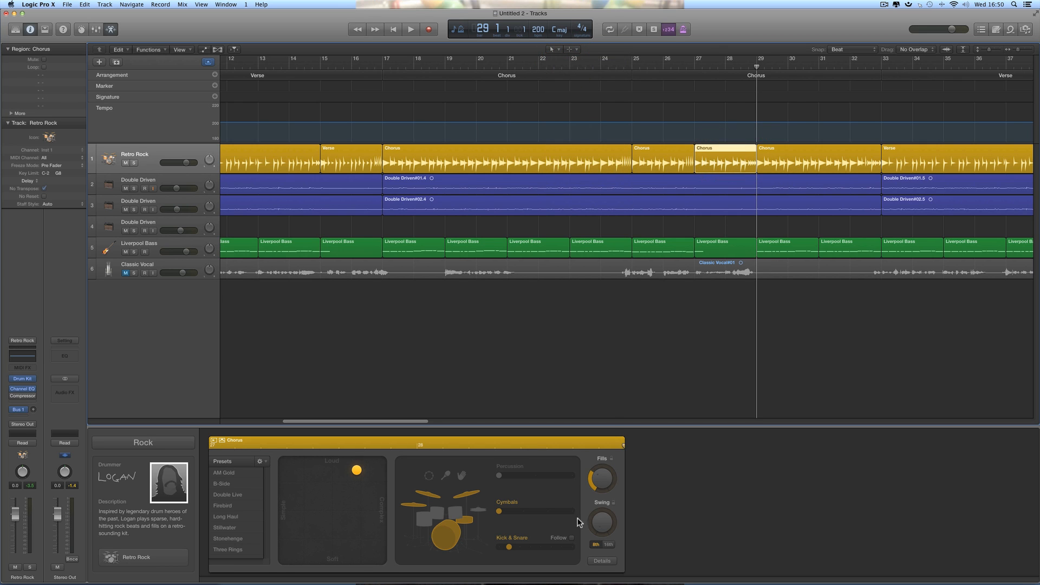
click(463, 518)
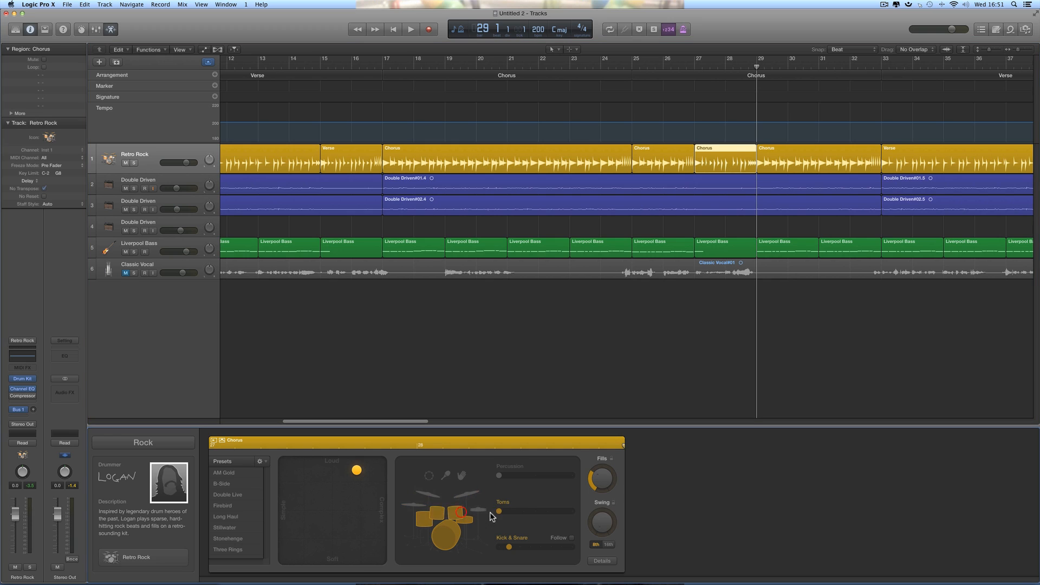
click(505, 512)
drag(506, 515, 535, 512)
Step: Compare the drummer settings of the three split Chorus regions, audition from bar 25 past bar 29, and reselect the bar 27 region
click(639, 151)
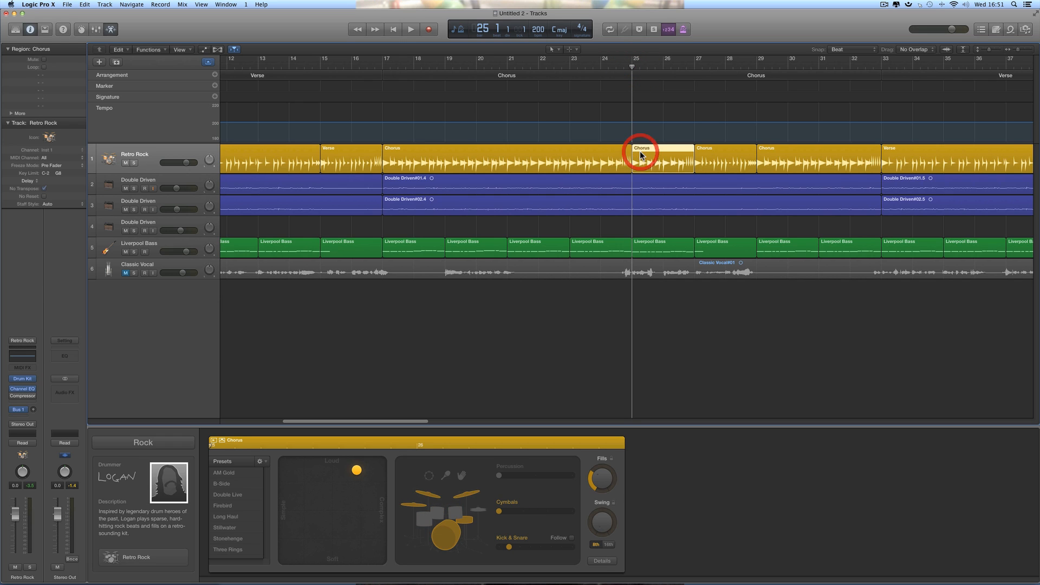
click(711, 148)
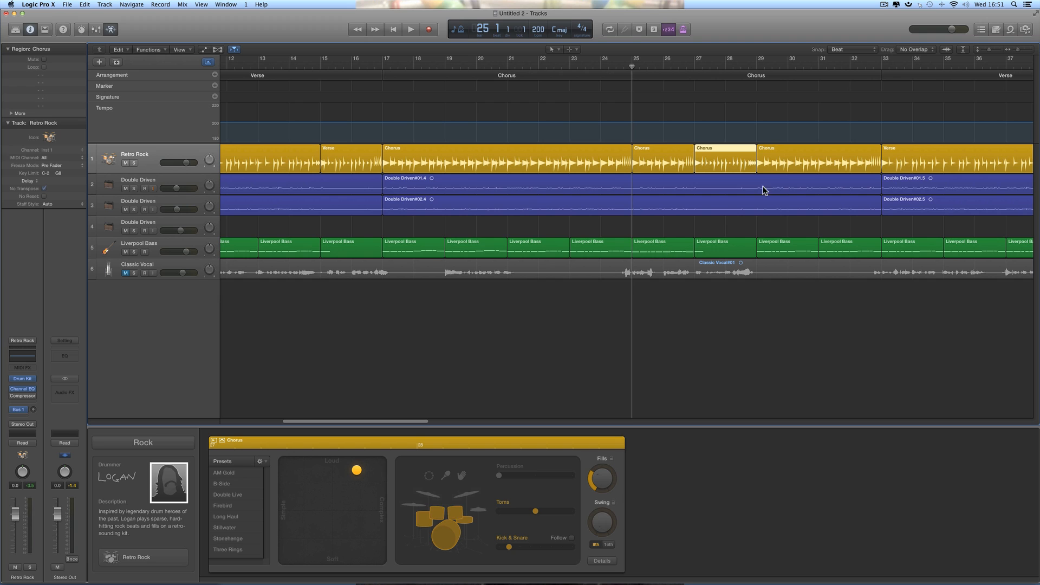
click(783, 153)
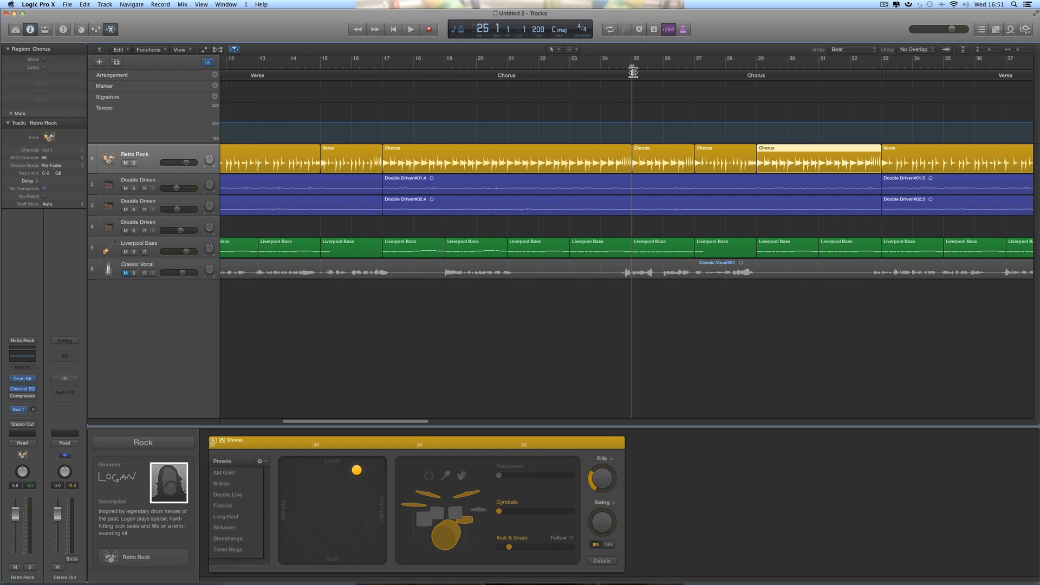
key(space)
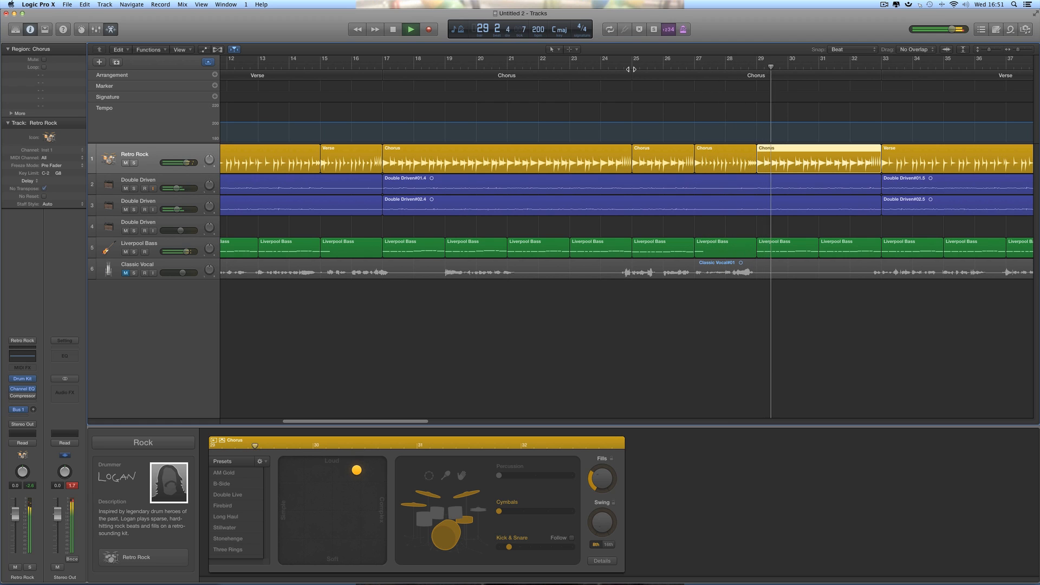
key(space)
click(749, 165)
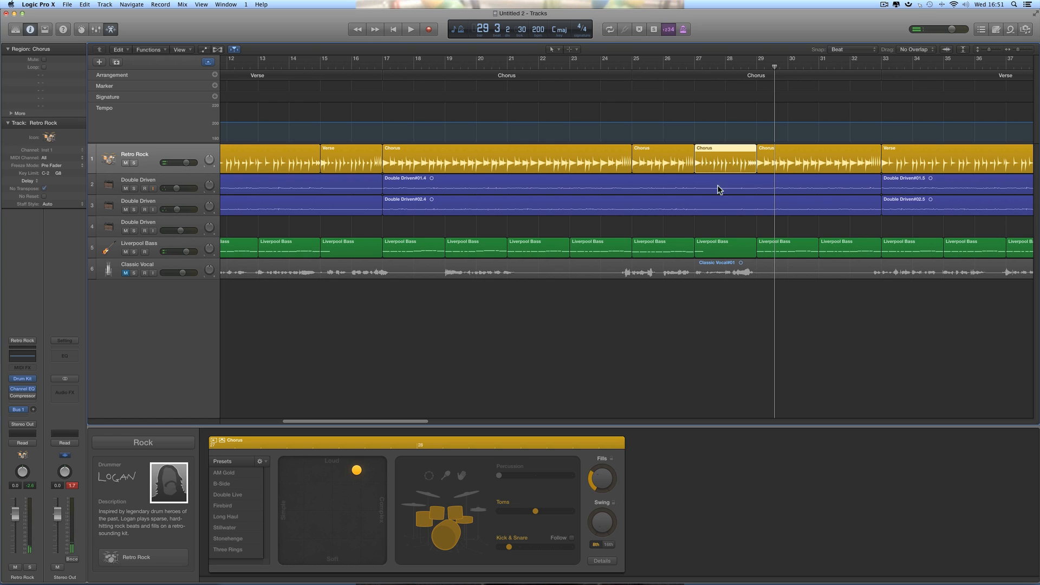
Step: Adjust the fills amount of the Chorus drum region at bar 27 and audition from bar 27 past bar 30
click(598, 474)
click(599, 478)
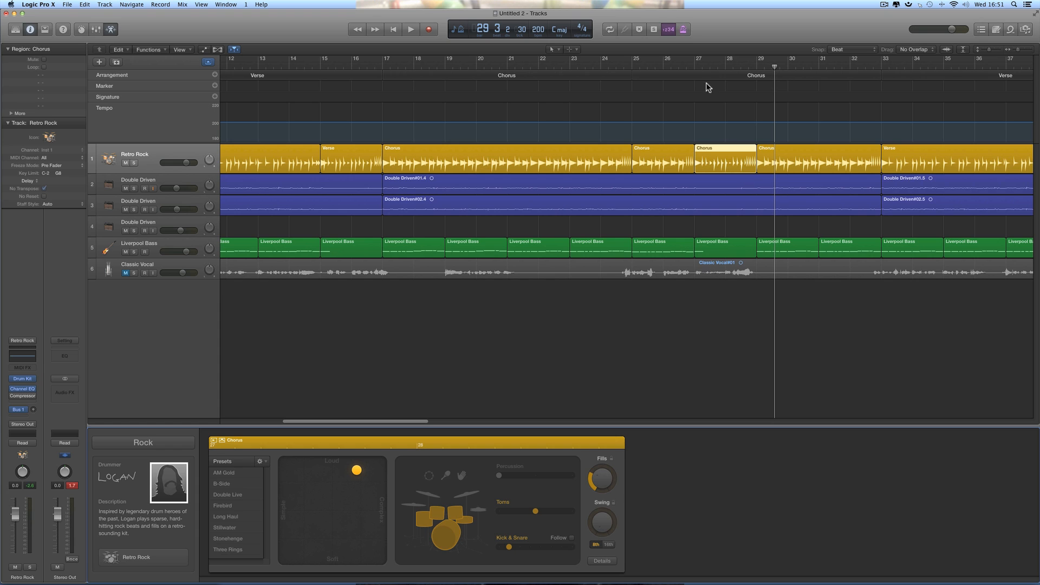
double_click(693, 65)
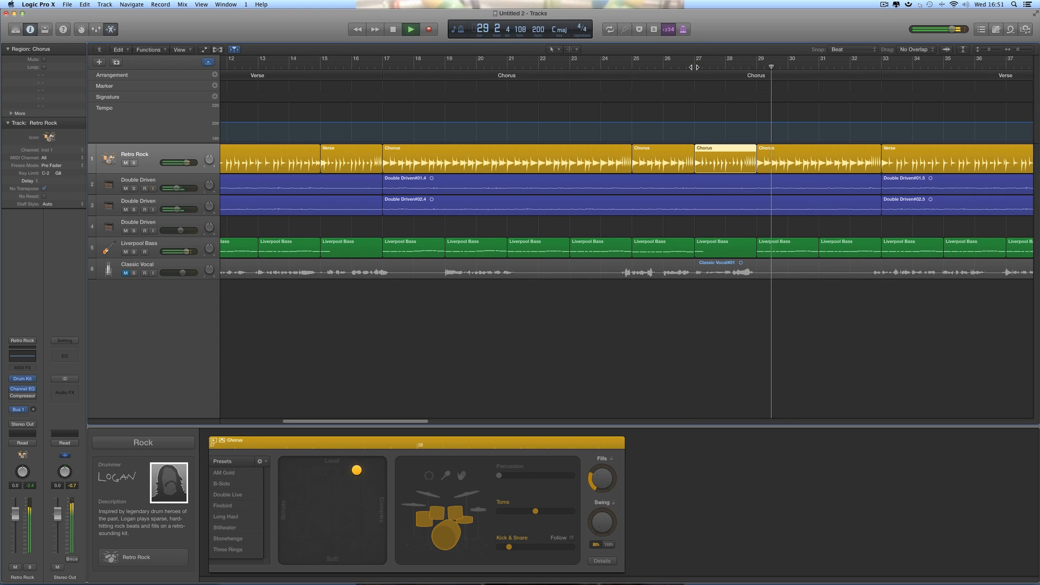
scroll(698, 163, right, 1)
key(space)
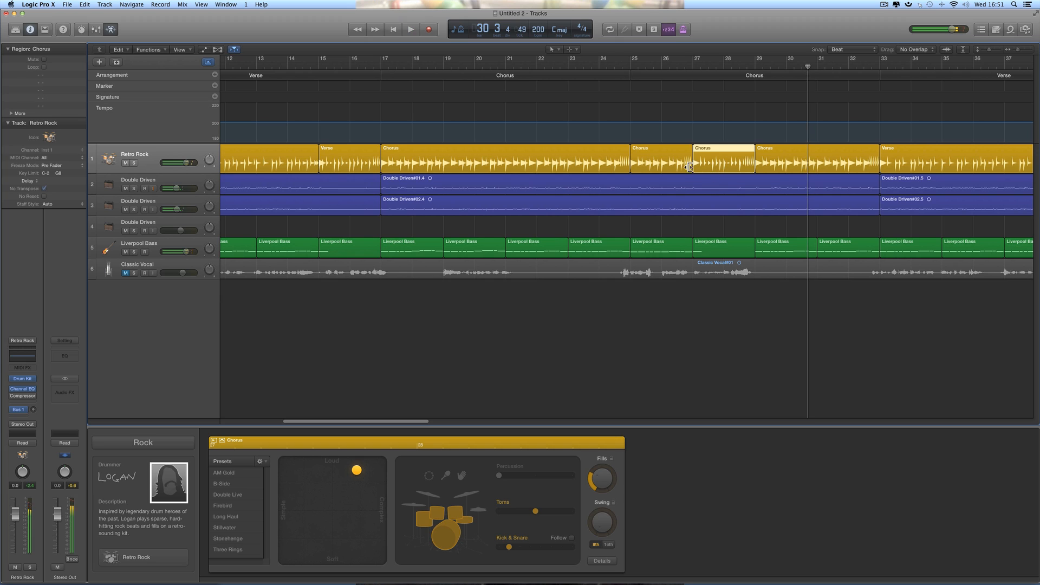
Step: Compare the Chorus drum regions at bars 25 and 27 and audition the transition between them
click(668, 158)
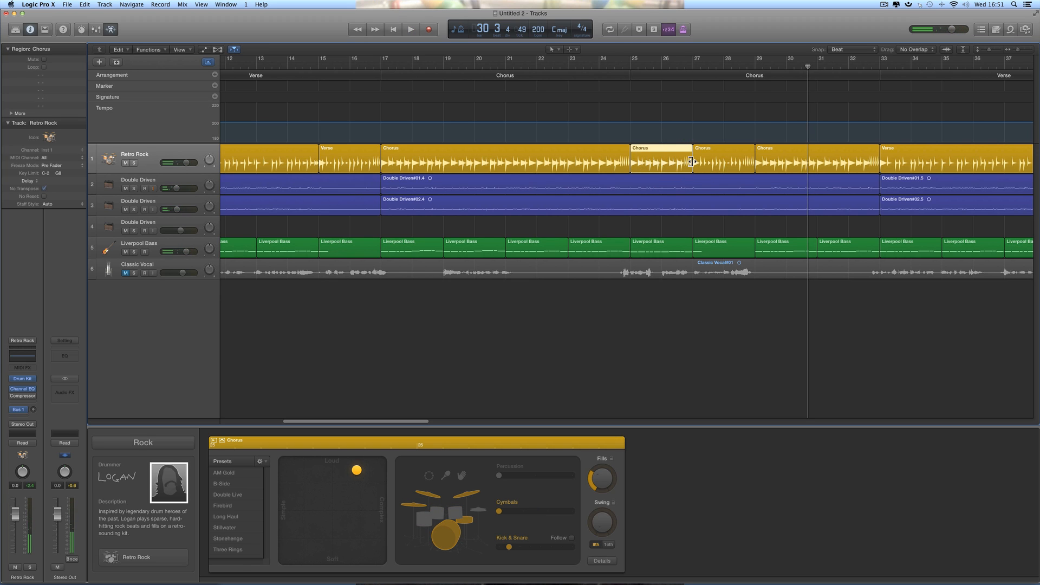
click(715, 161)
click(682, 161)
key(shift+space)
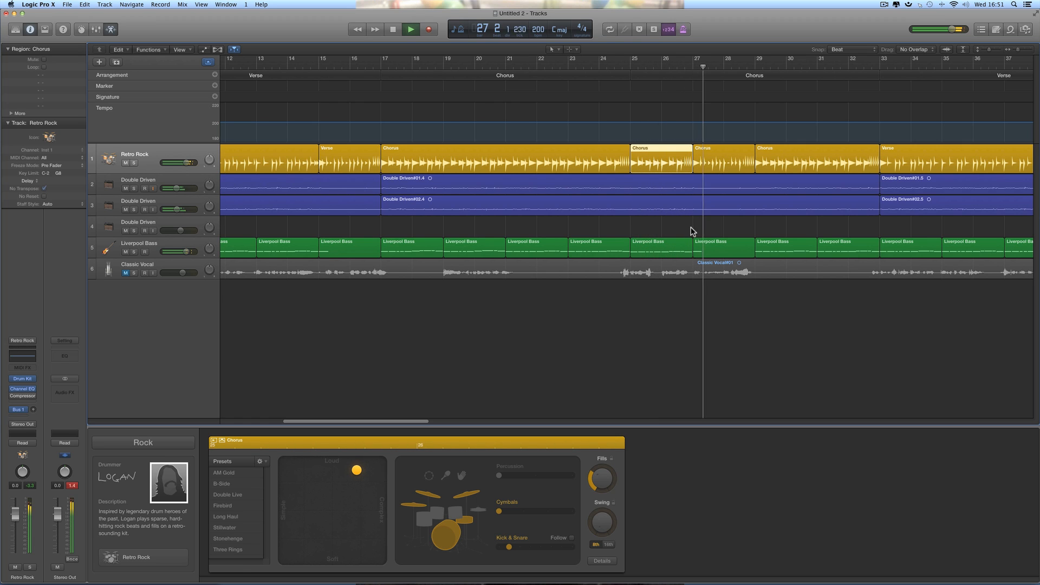
key(space)
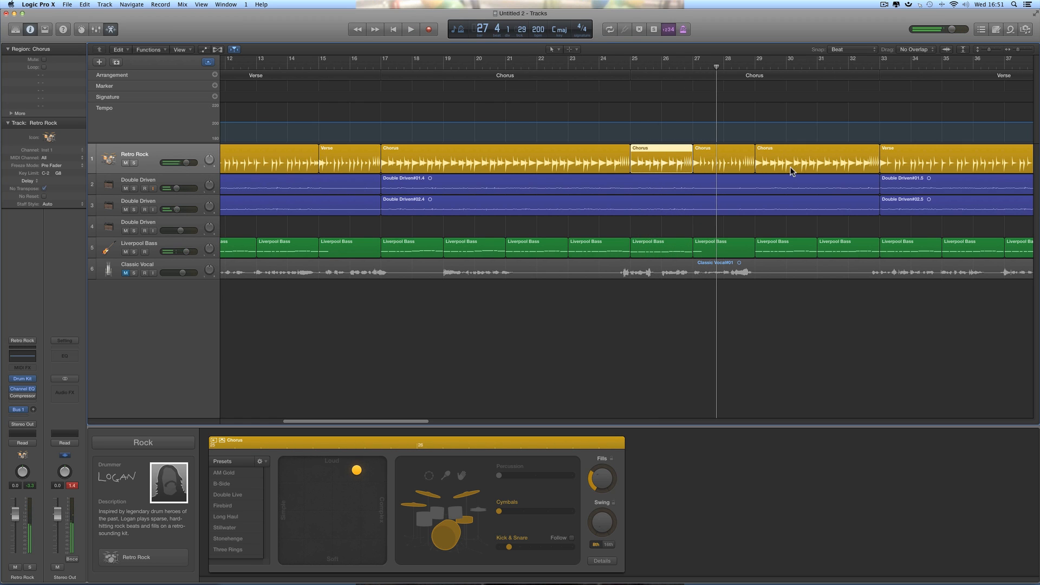
Step: Replace the Verse drum region at bar 33 with copies of the two Verse drum regions spanning bars 9 to 17
click(1015, 50)
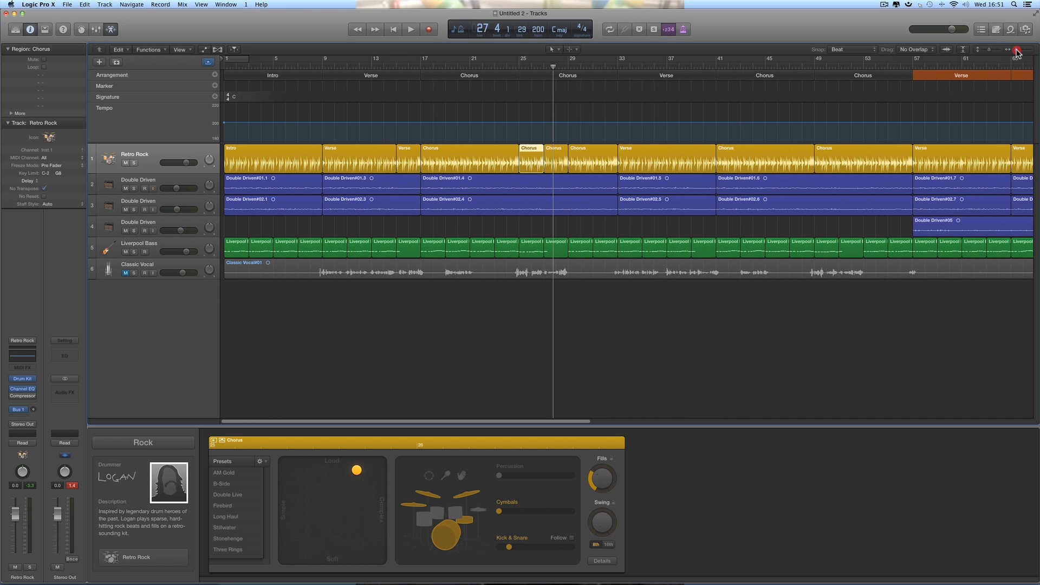
drag(1015, 49, 1015, 50)
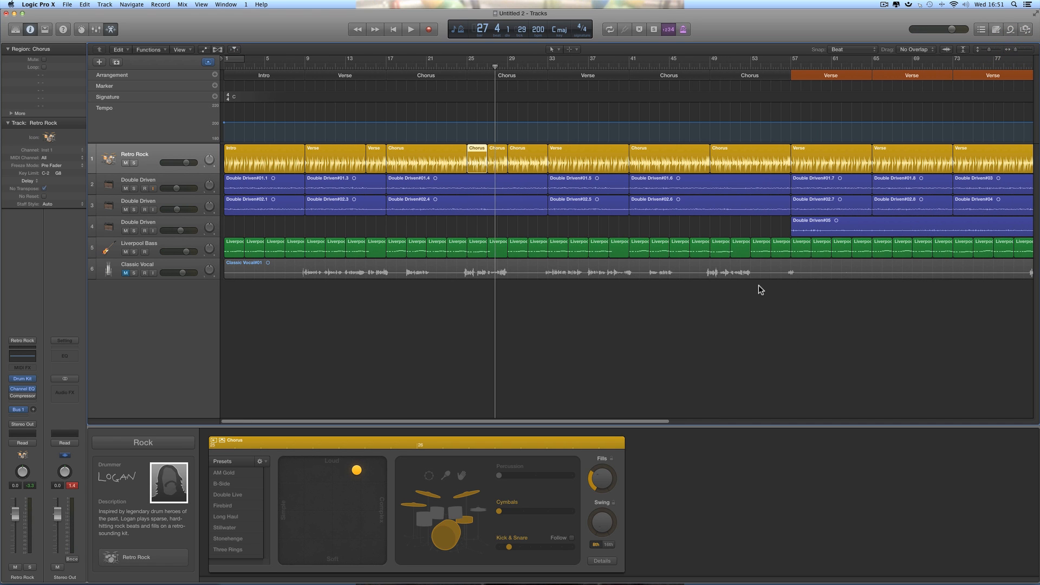
click(587, 154)
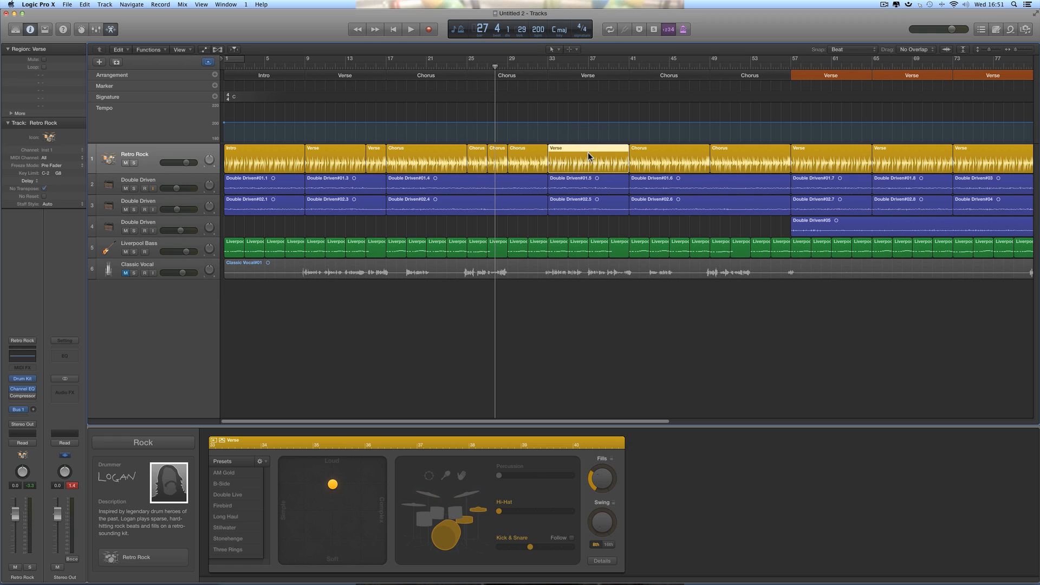
key(Delete)
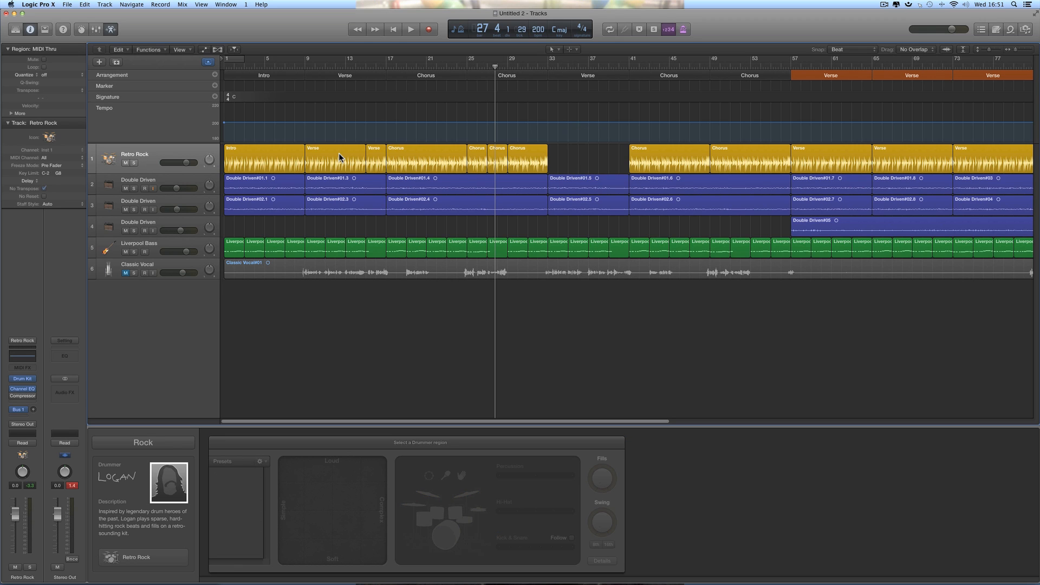
click(339, 157)
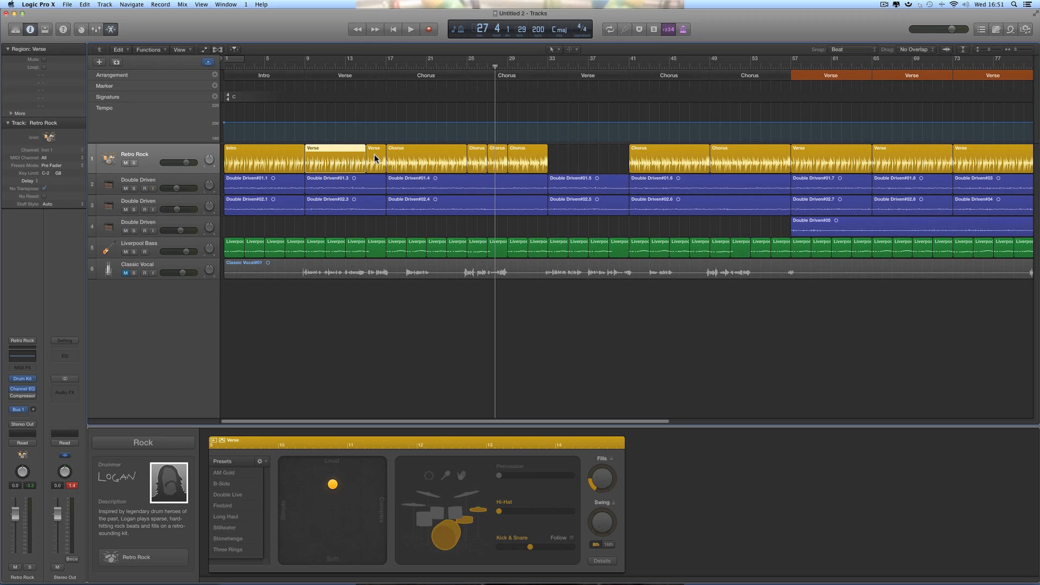
shift+click(374, 158)
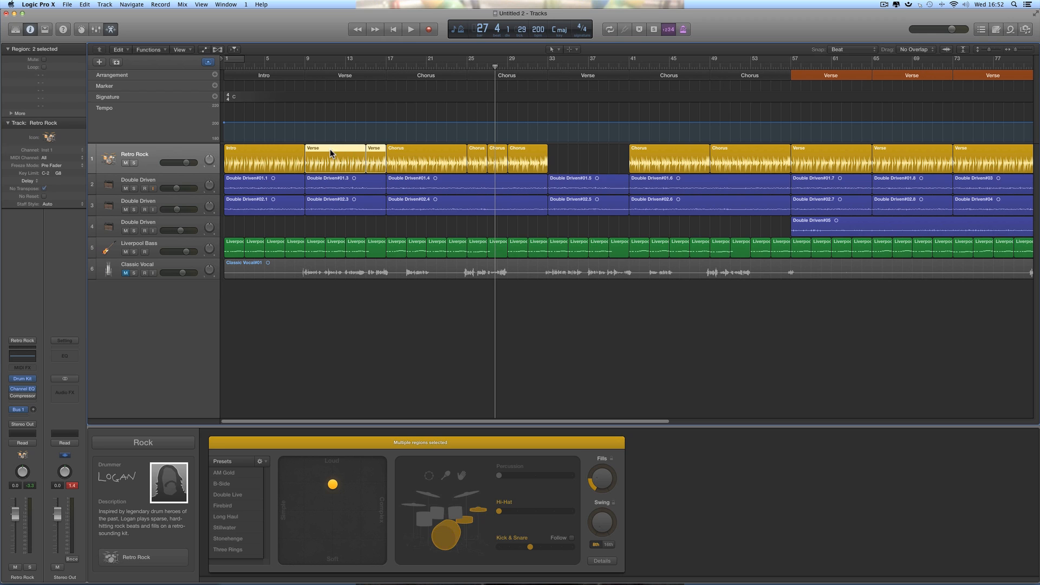
drag(327, 150, 569, 164)
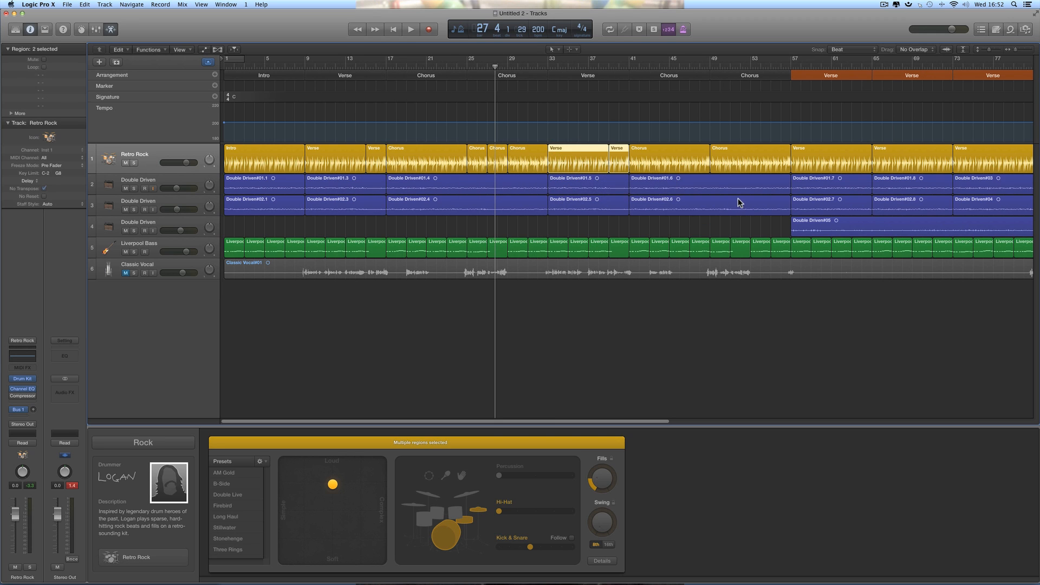
Step: Replace the Chorus drum region at bar 49 with copies of the three split Chorus drum regions from bars 25 to 33
click(686, 153)
shift+click(728, 153)
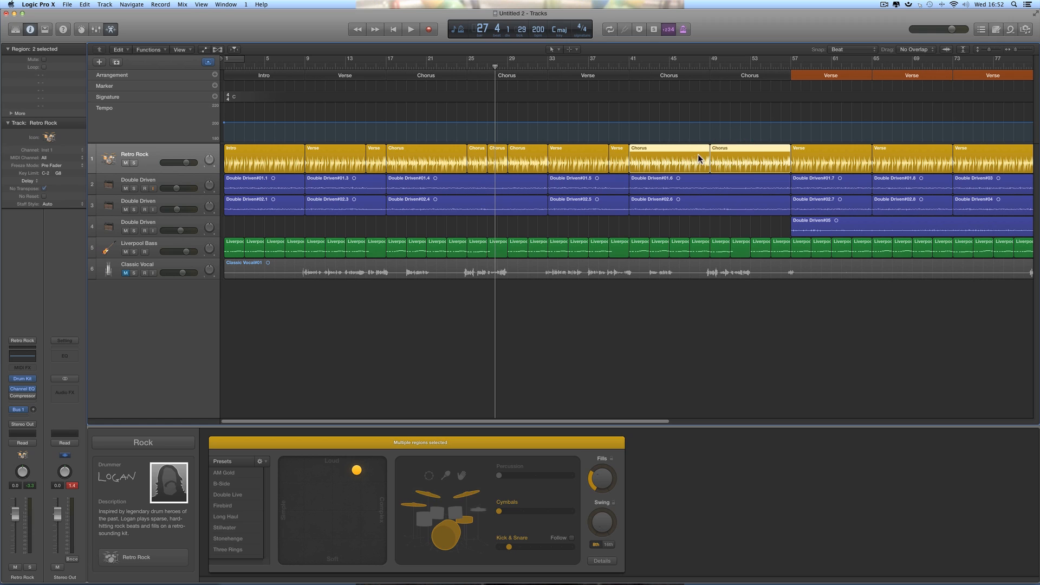
click(749, 309)
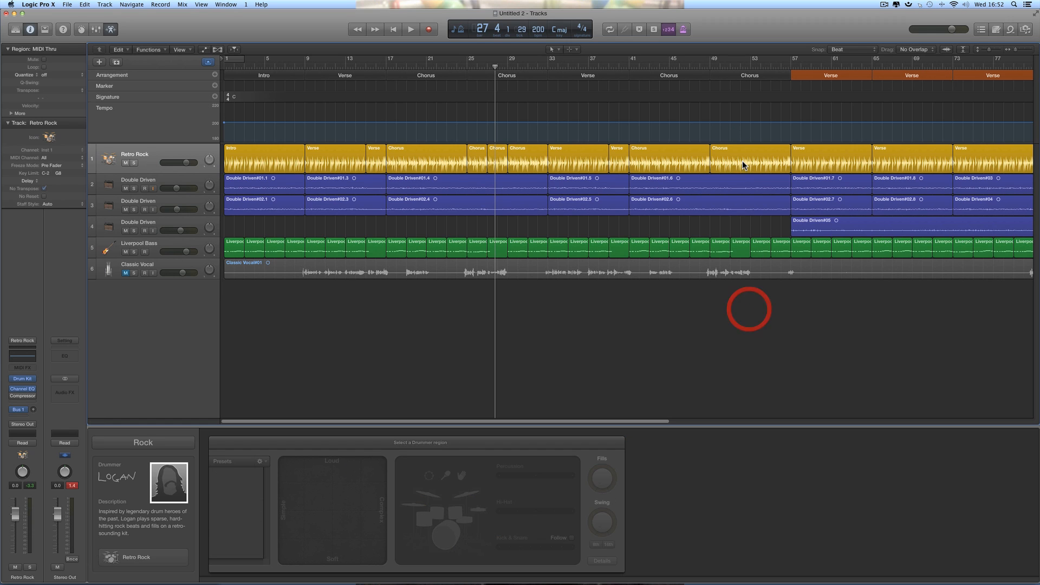
click(742, 160)
key(Delete)
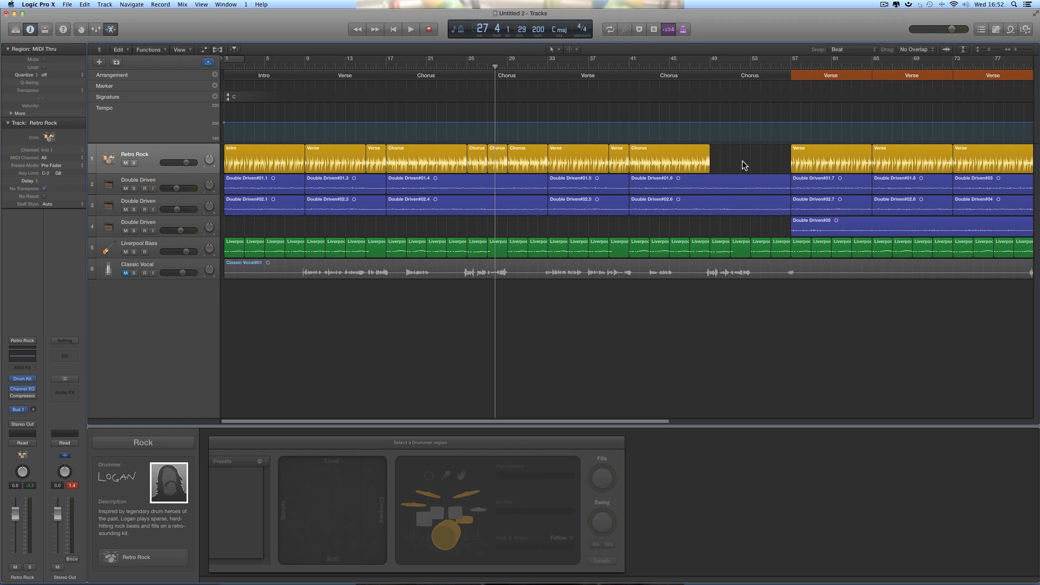
click(478, 158)
shift+click(496, 157)
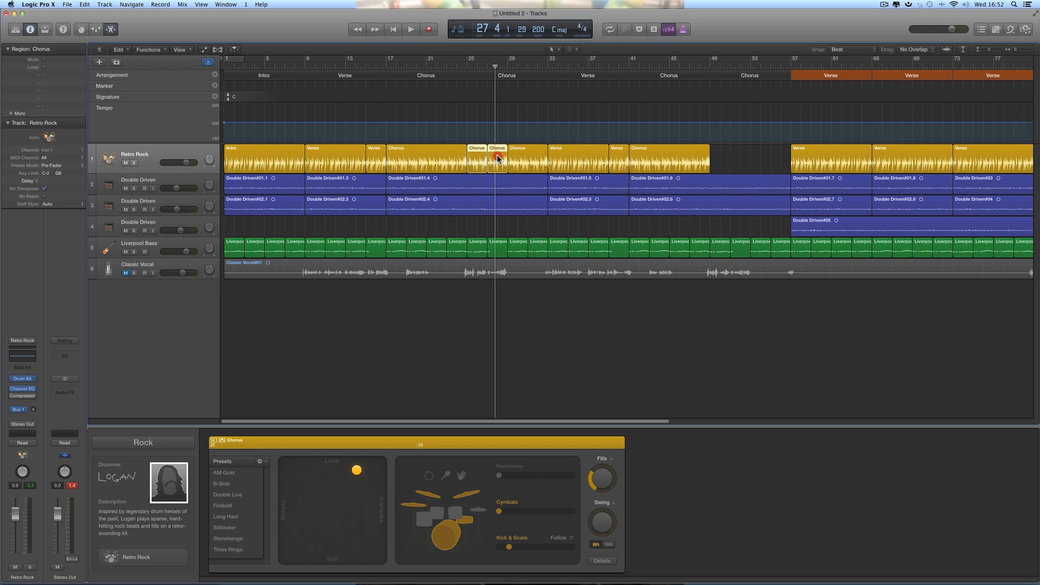
shift+click(518, 156)
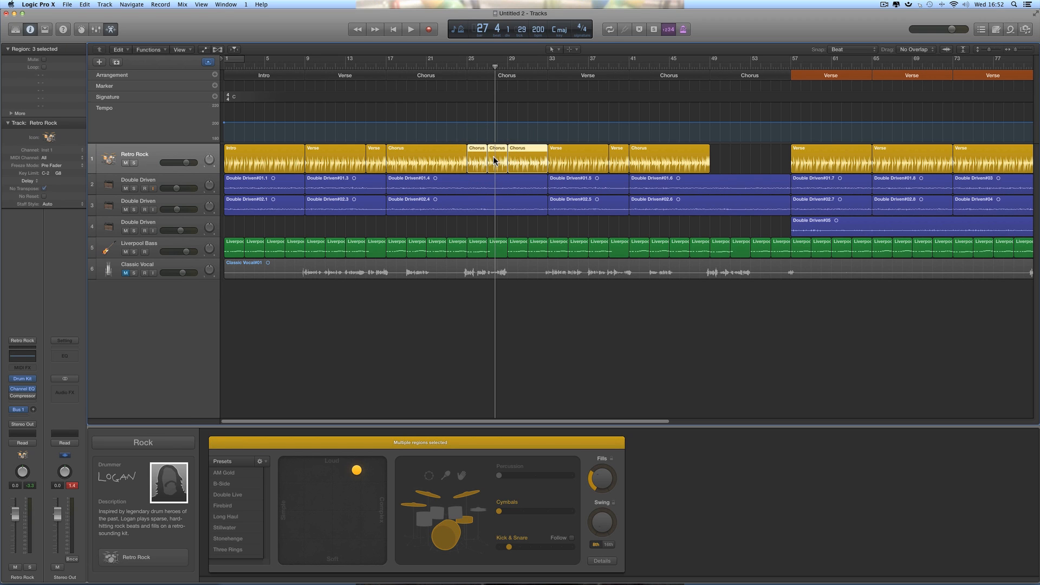
drag(476, 152, 748, 189)
Step: Replace the Verse drum region at bar 81 with copies of the two Verse drum regions spanning bars 33 to 41
scroll(780, 260, right, 10)
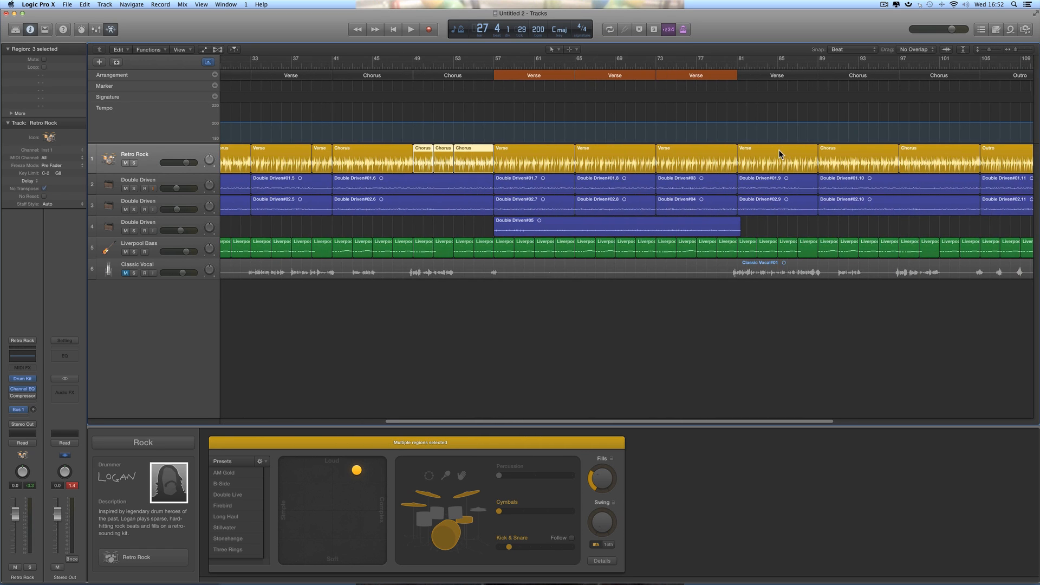
click(778, 146)
key(Delete)
scroll(512, 250, left, 3)
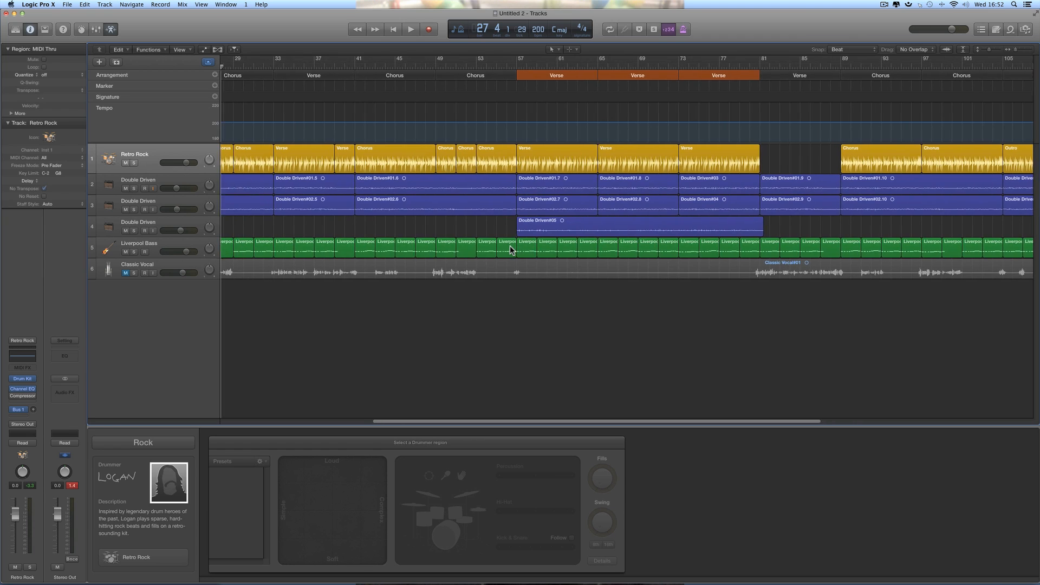
click(390, 159)
shift+click(400, 163)
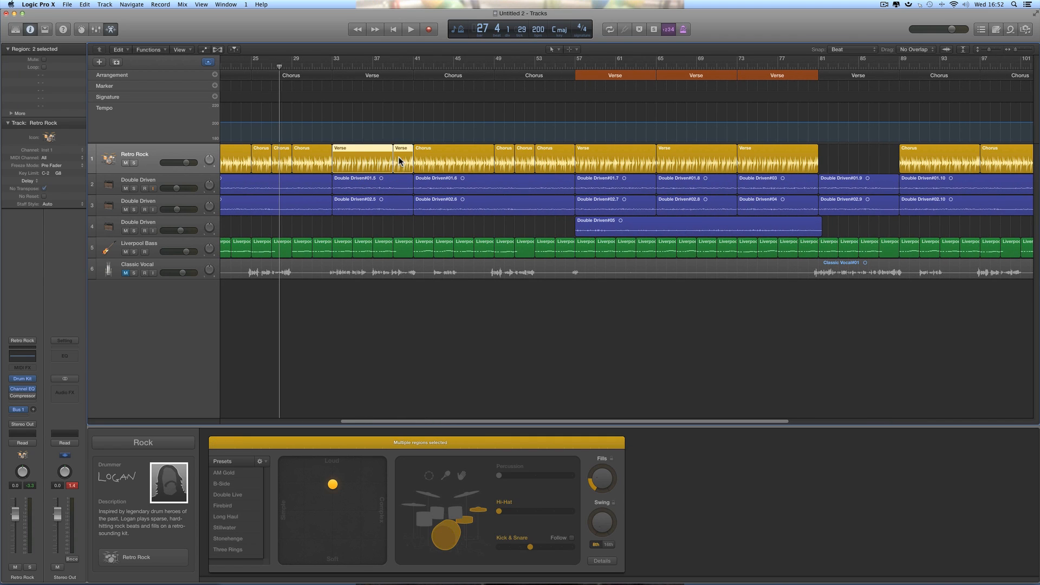
scroll(398, 162, right, 1)
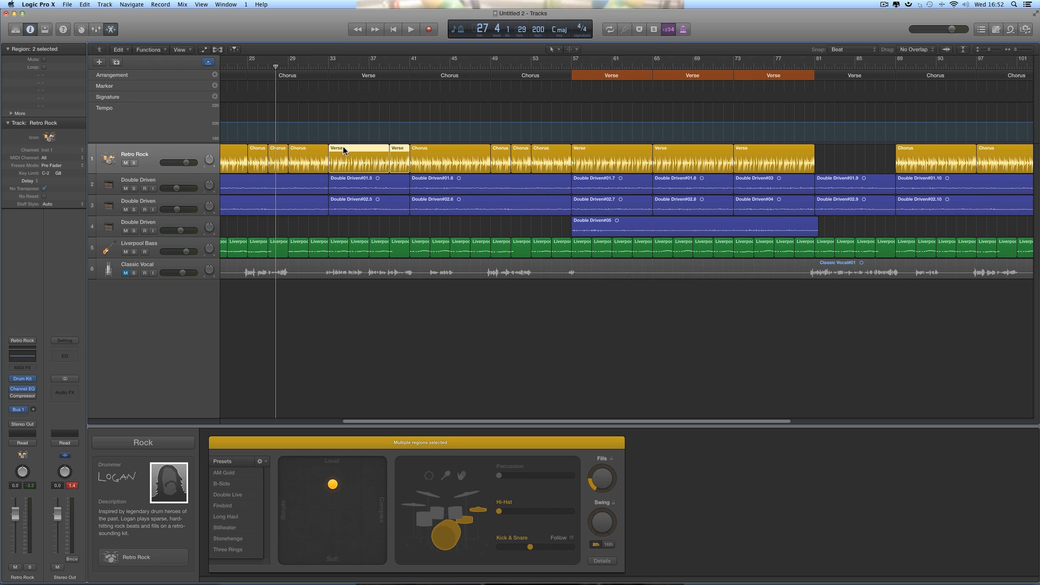
drag(343, 149, 825, 158)
Step: Replace the Chorus drum region at bar 97 with copies of the three Chorus drum regions spanning bars 49 to 57
scroll(875, 253, right, 5)
scroll(877, 262, right, 3)
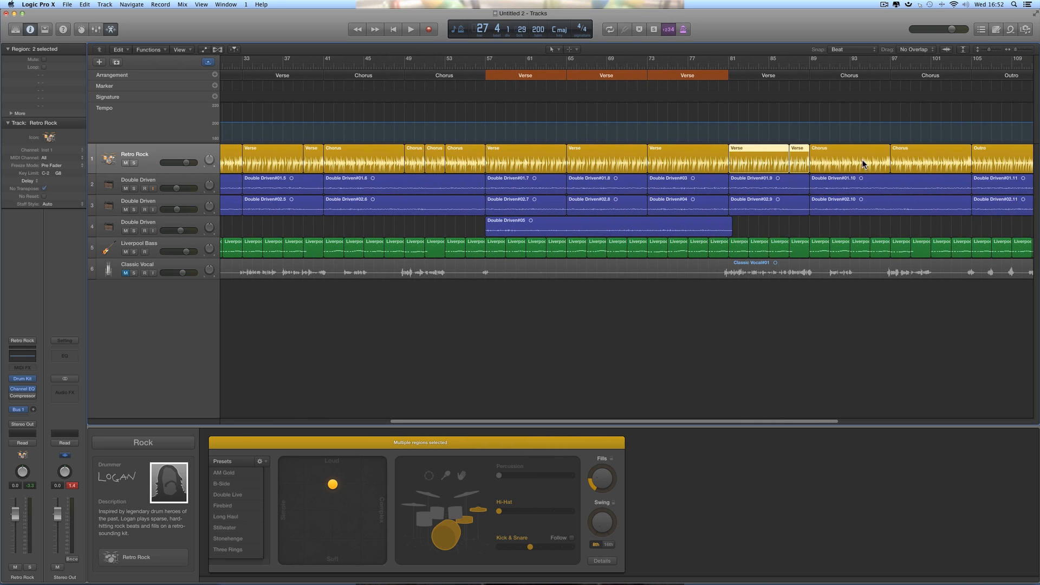
click(861, 159)
shift+click(921, 160)
click(918, 224)
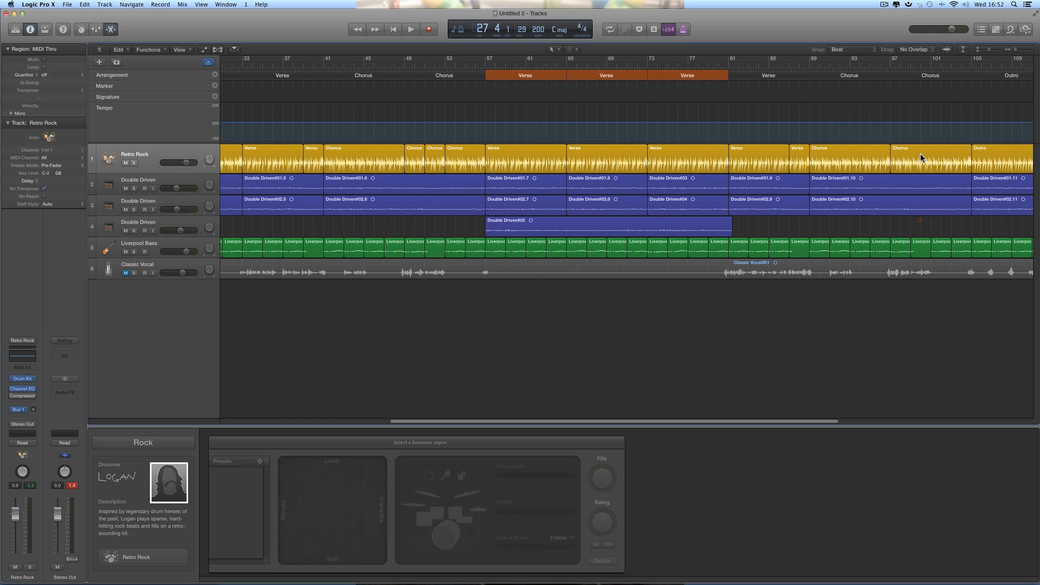
click(919, 157)
key(Delete)
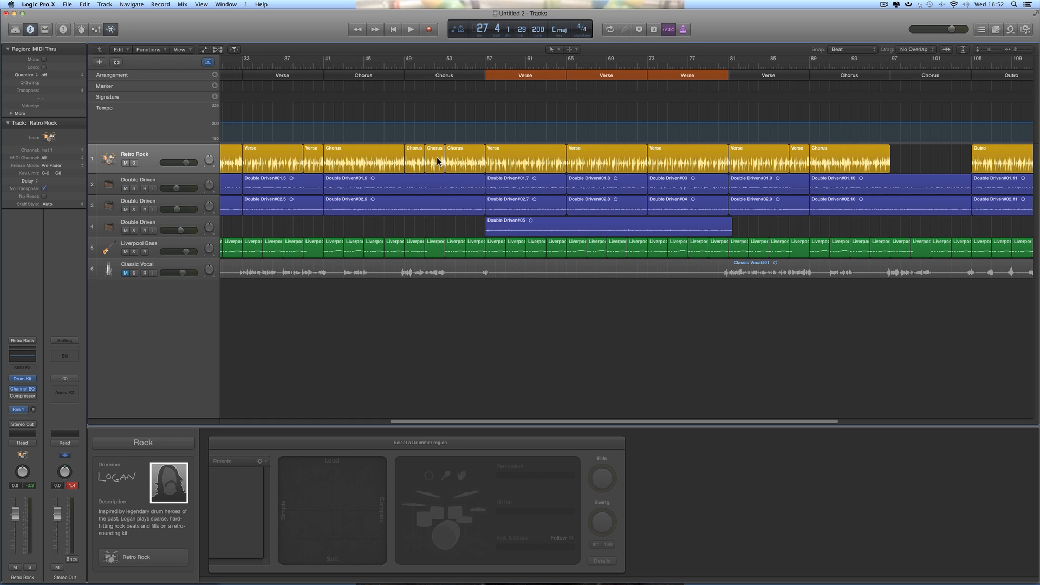
click(415, 160)
shift+click(435, 160)
shift+click(454, 160)
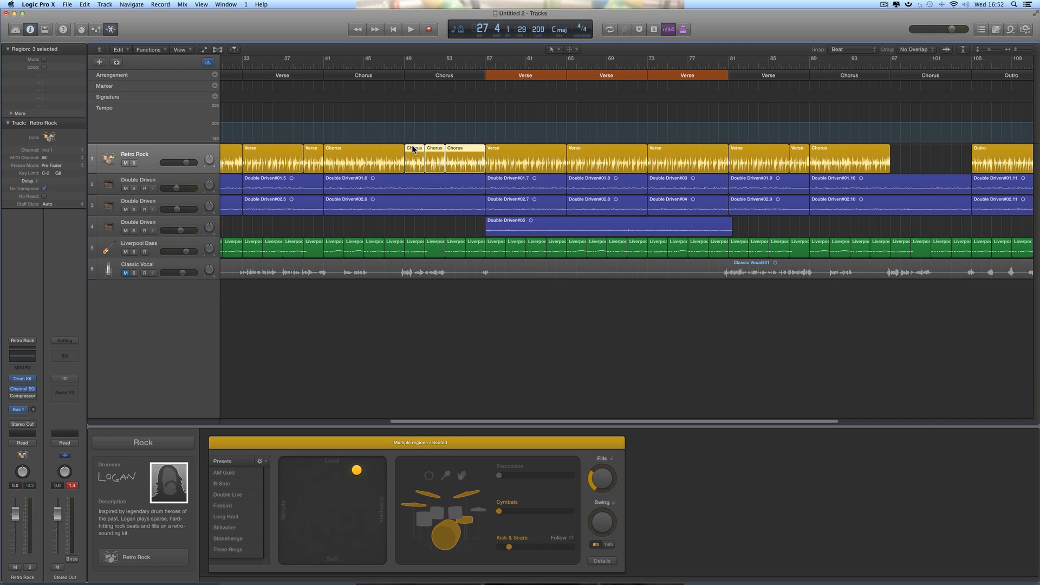
drag(411, 151, 897, 170)
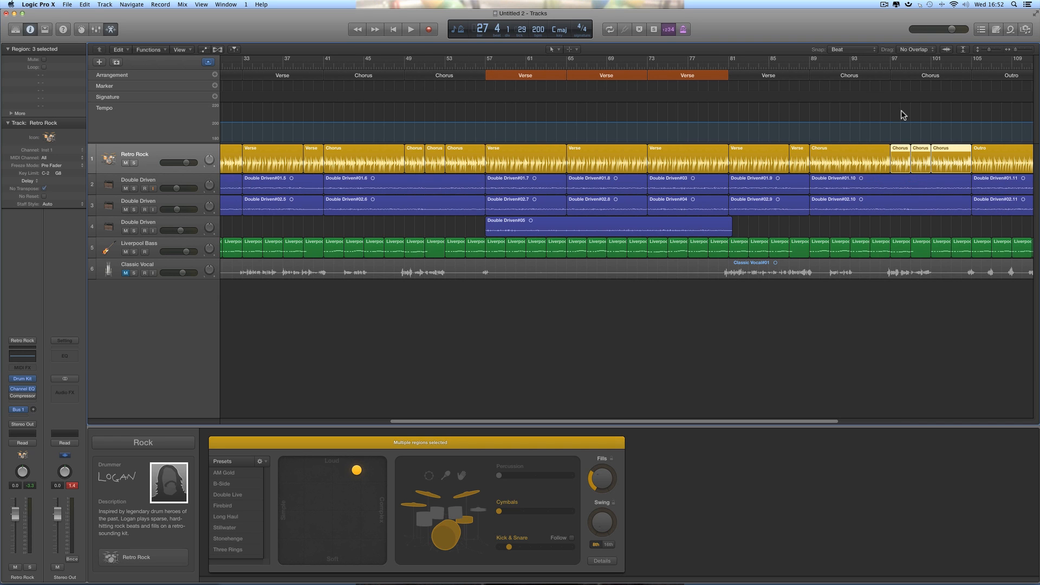
Step: Audition the copied Chorus drum regions from bar 97 to just past bar 101
click(891, 68)
key(space)
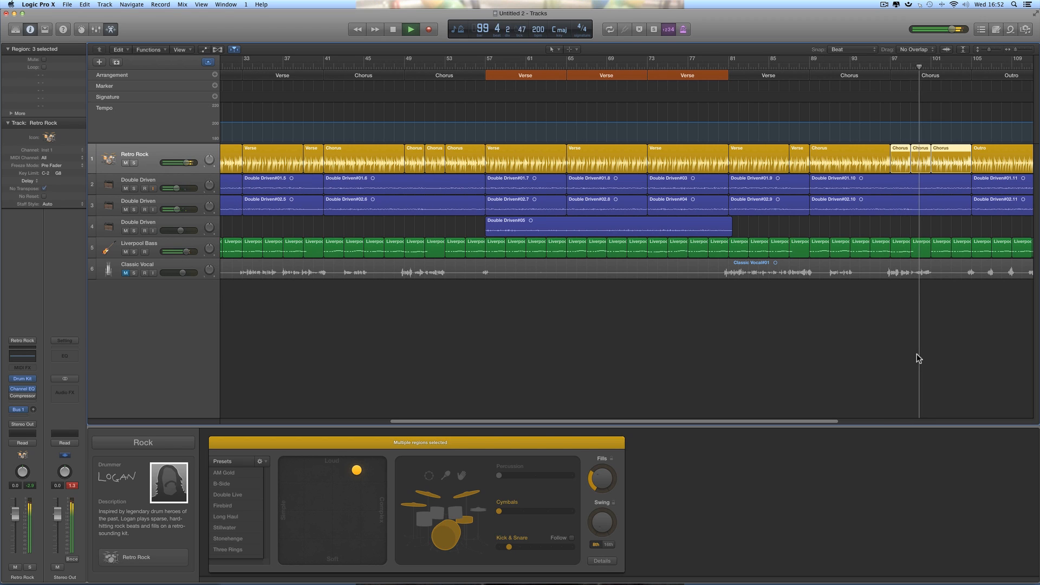
key(space)
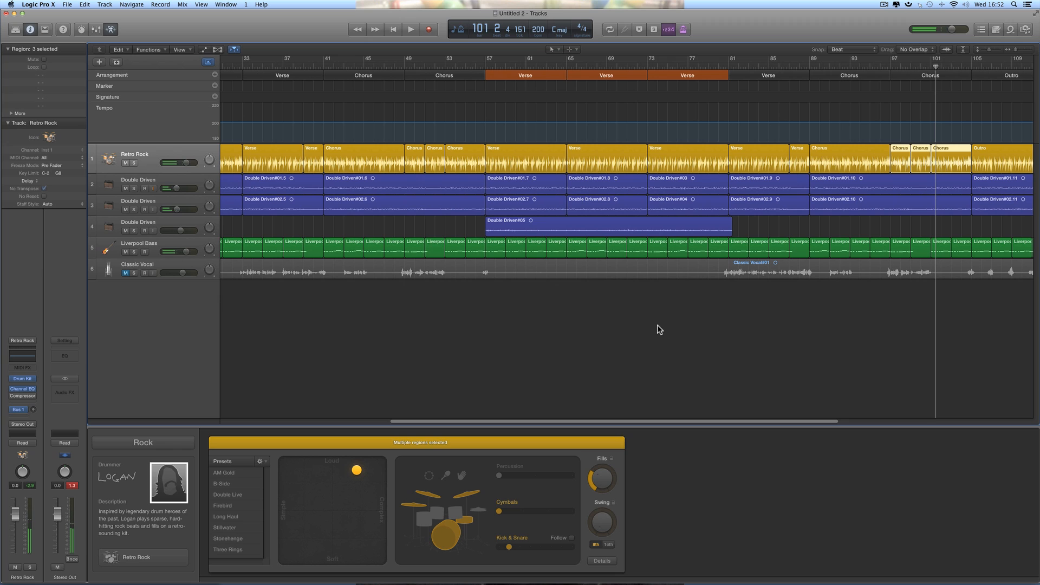
Step: Place the playhead at bar 79 and compare the drummer settings of the Verse regions at bars 73 and 81
click(677, 164)
scroll(661, 162, right, 2)
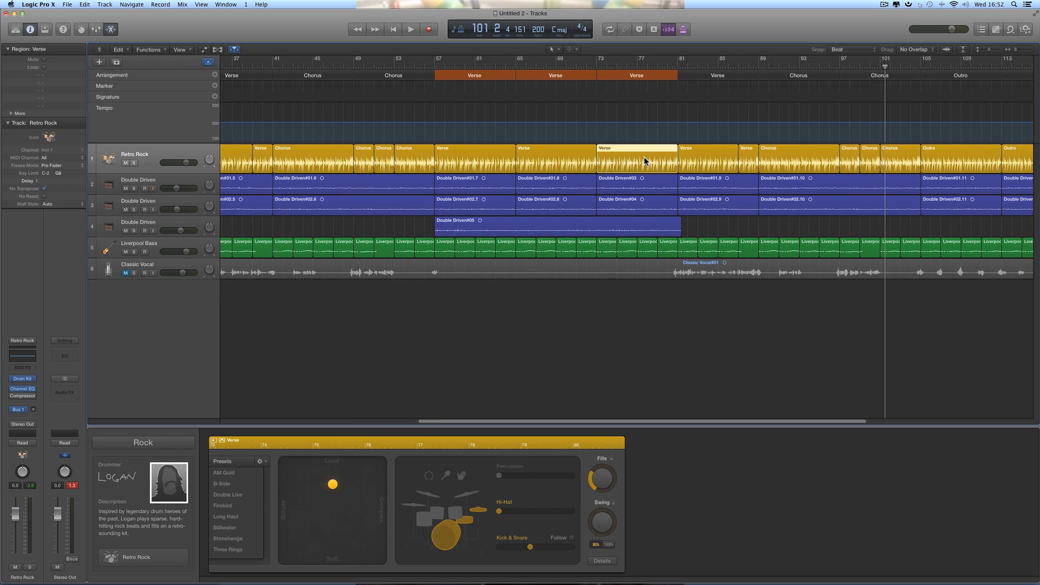
click(657, 66)
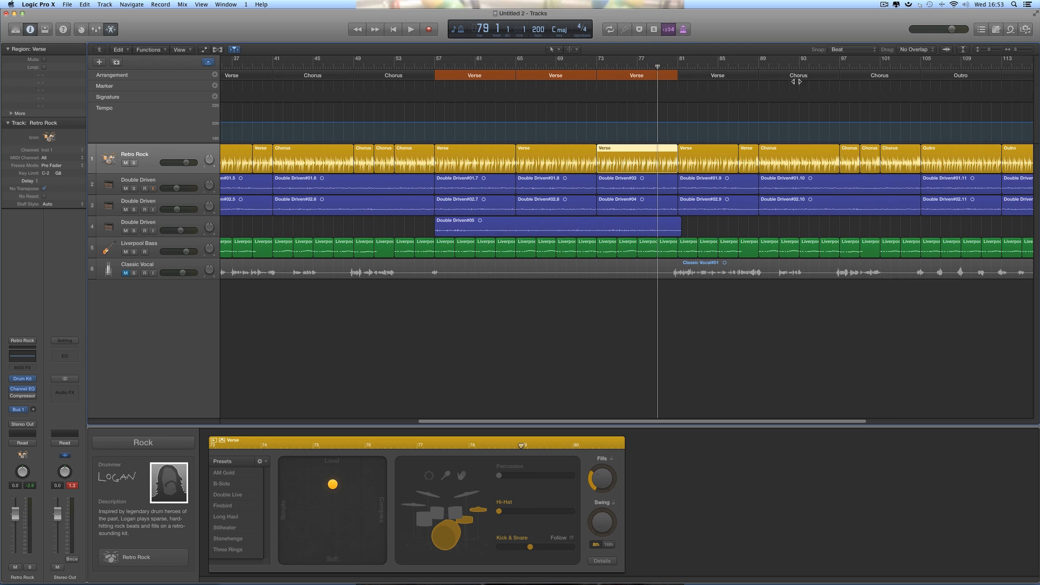
key(super+Right)
key(super+Right)
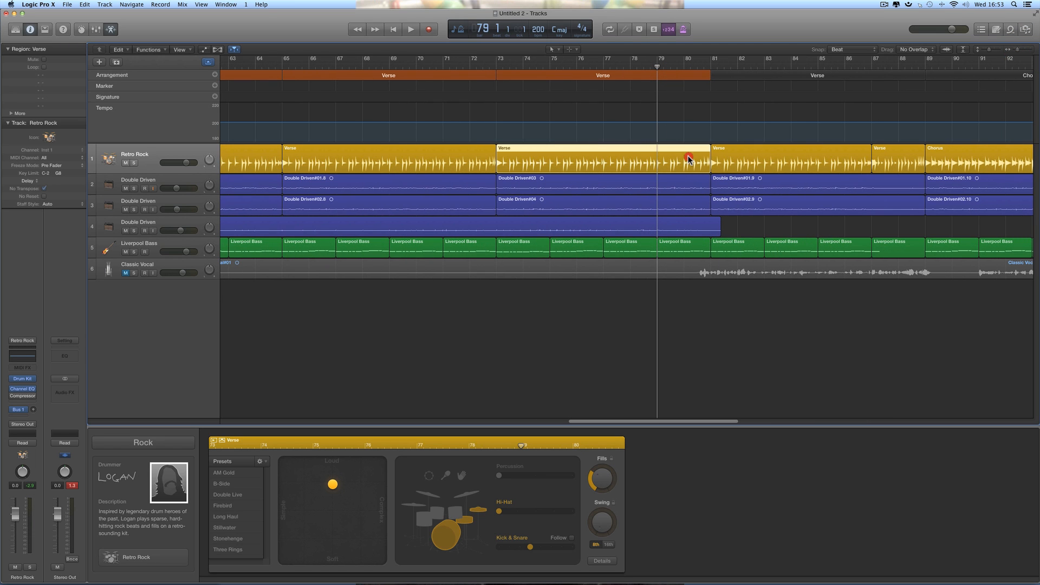
click(736, 158)
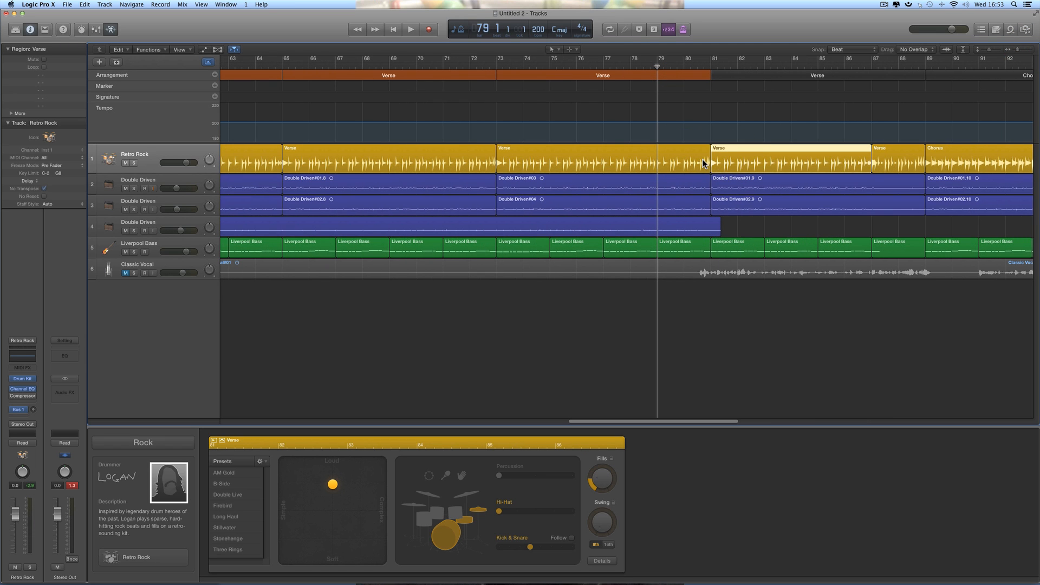
click(693, 157)
click(732, 159)
Step: Raise the fills of the Verse drum region at bar 73 and audition it from bar 79 to bar 81
click(698, 158)
click(598, 478)
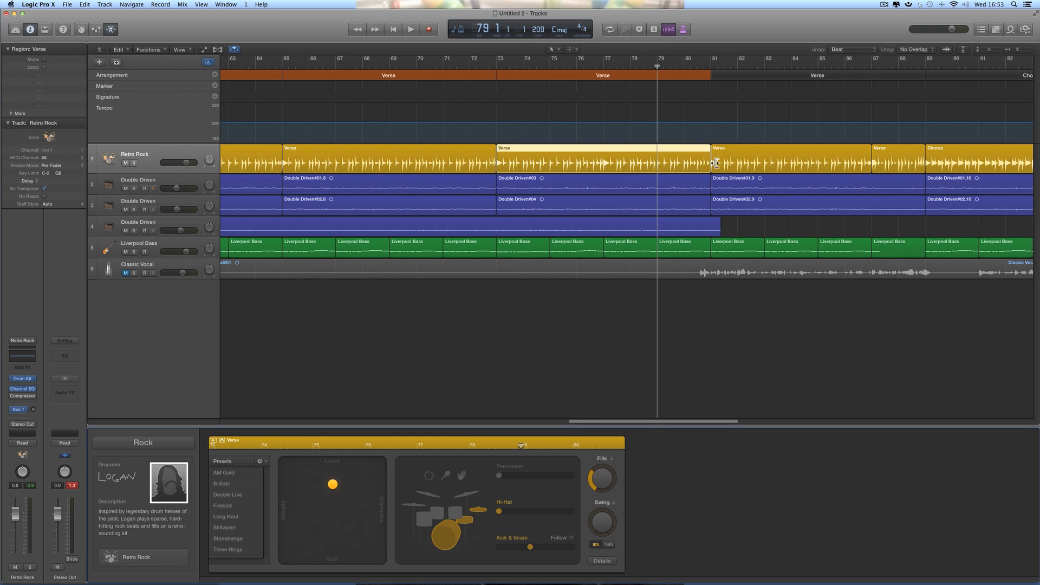
key(space)
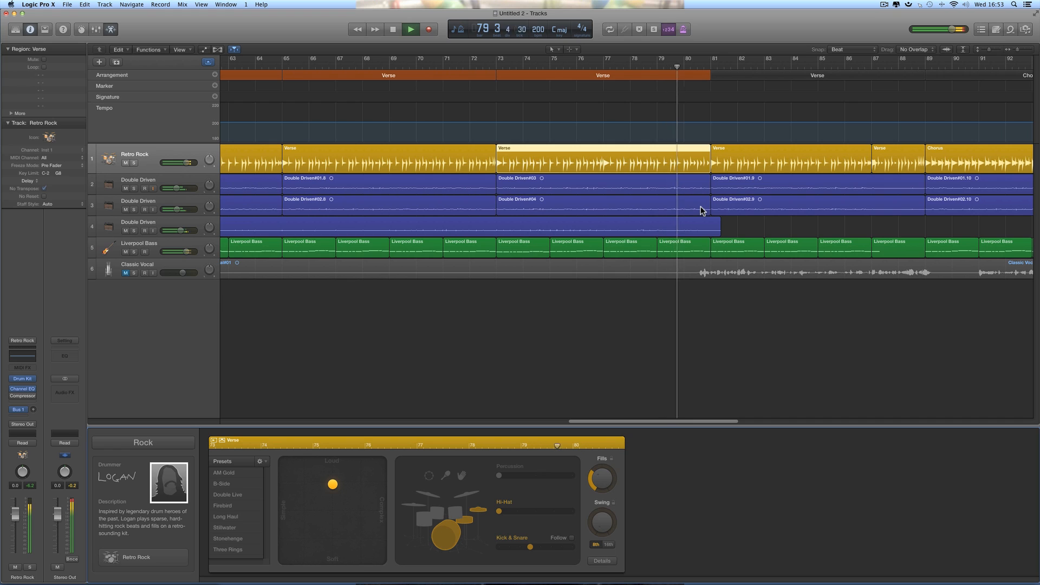
key(space)
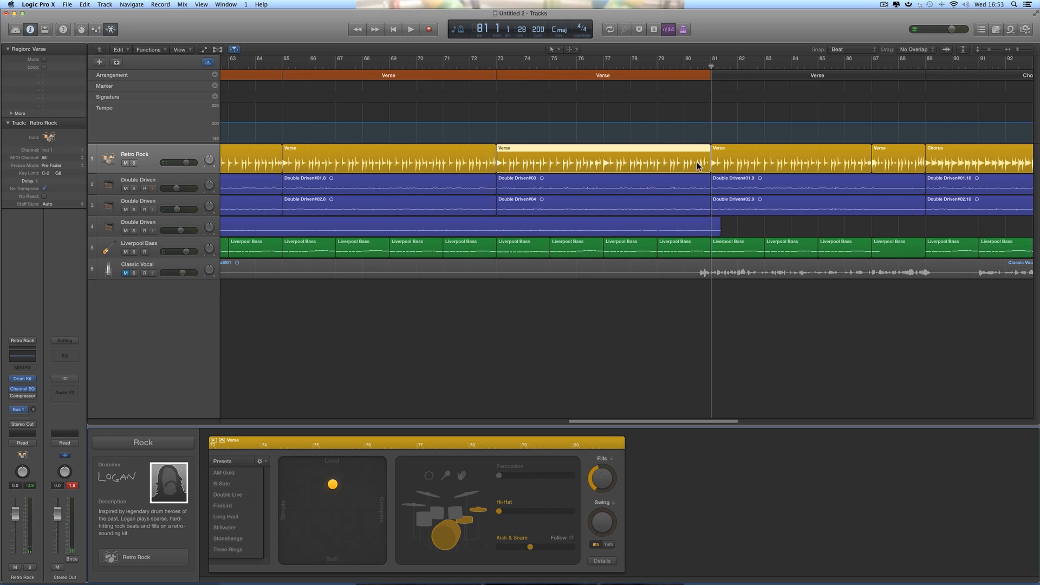
Step: Turn the fills of the Verse drum region at bar 73 down to zero
drag(599, 485, 599, 465)
drag(599, 487, 603, 507)
click(597, 486)
drag(605, 481, 601, 432)
drag(605, 472, 632, 551)
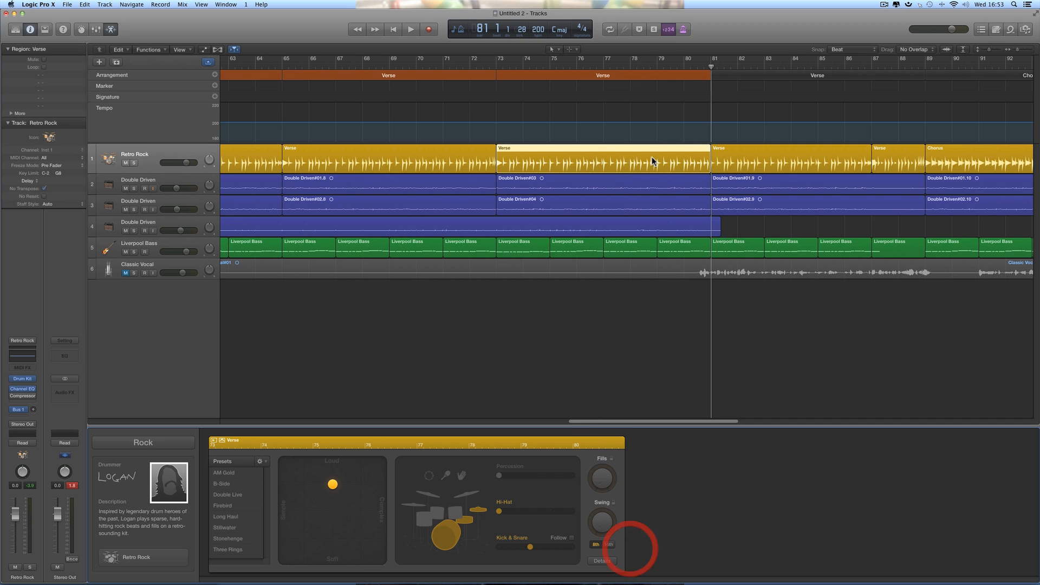
Step: Split the Verse drum region spanning bars 73 to 81 at bar 80 with the Scissors tool
click(552, 50)
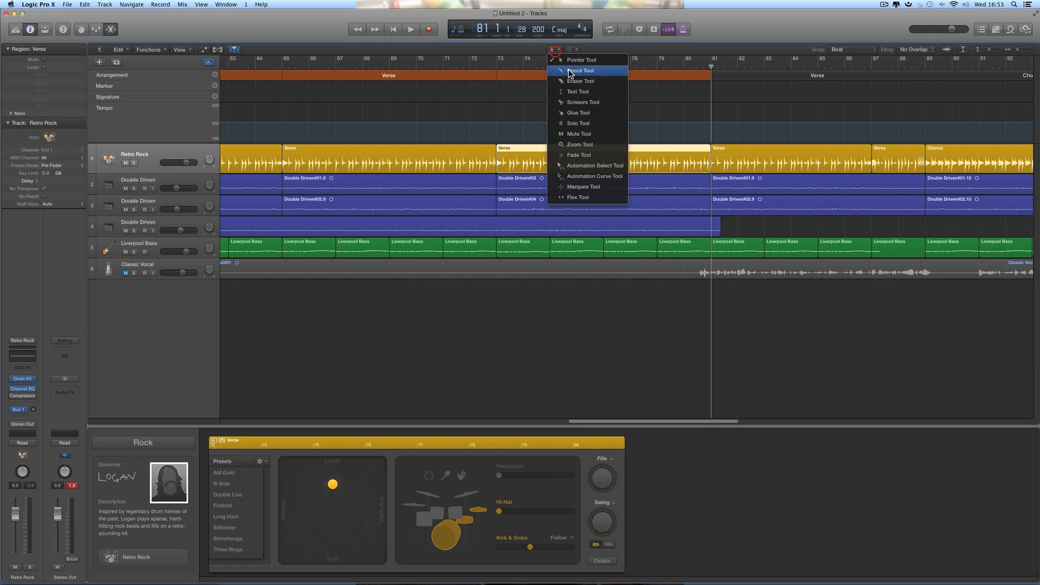
click(570, 112)
click(685, 152)
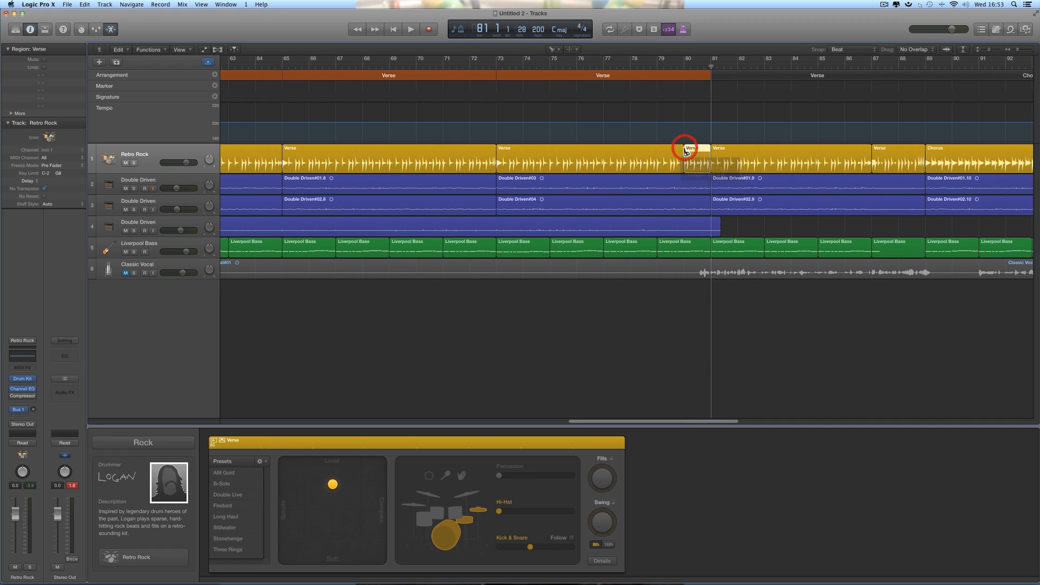
click(553, 50)
click(565, 61)
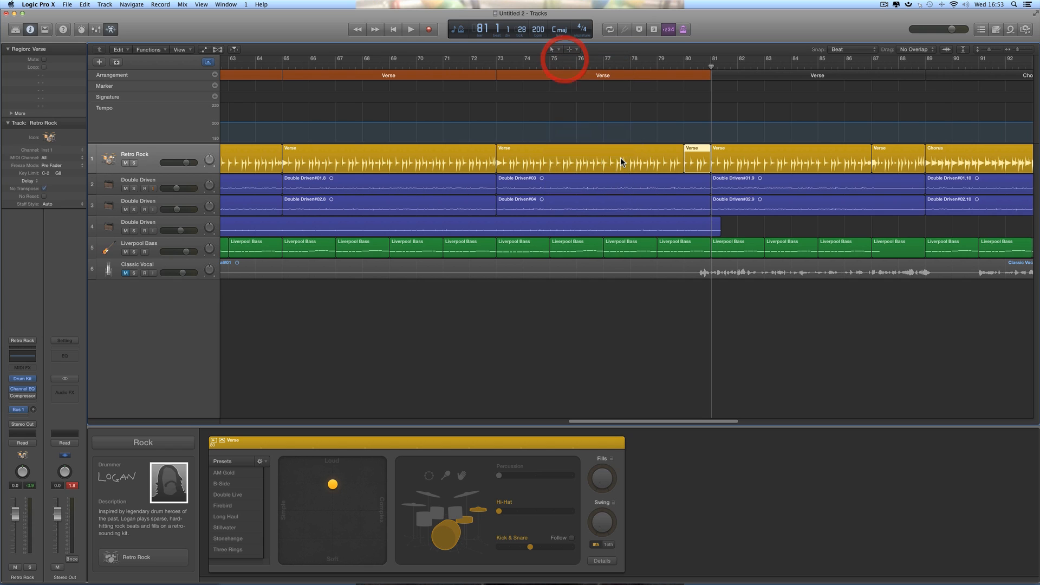
click(631, 154)
shift+click(688, 155)
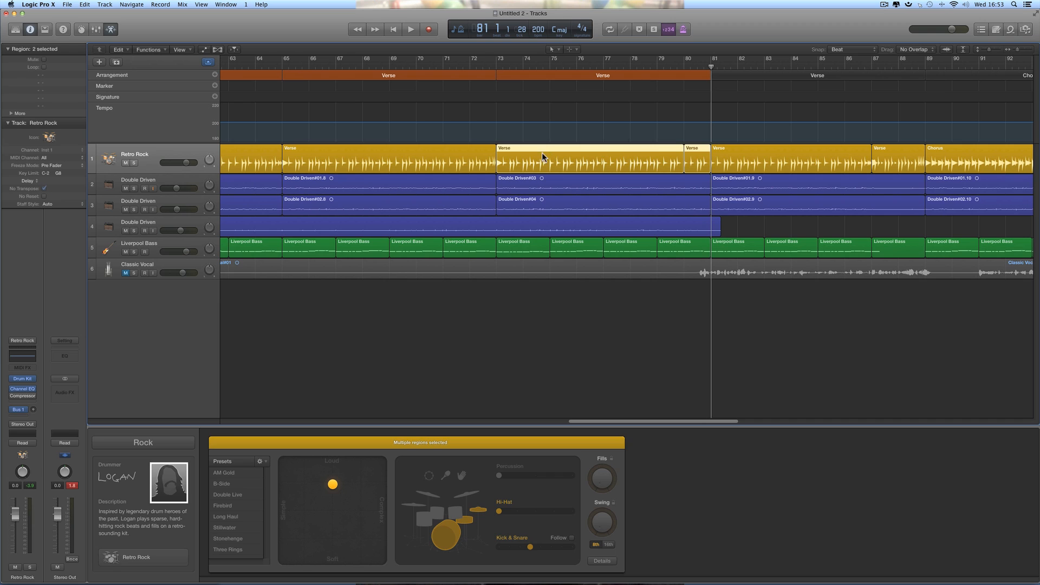
click(674, 303)
Step: Raise the fills of the one-bar Verse drum region at bar 80 and compare it with the region before it
click(693, 165)
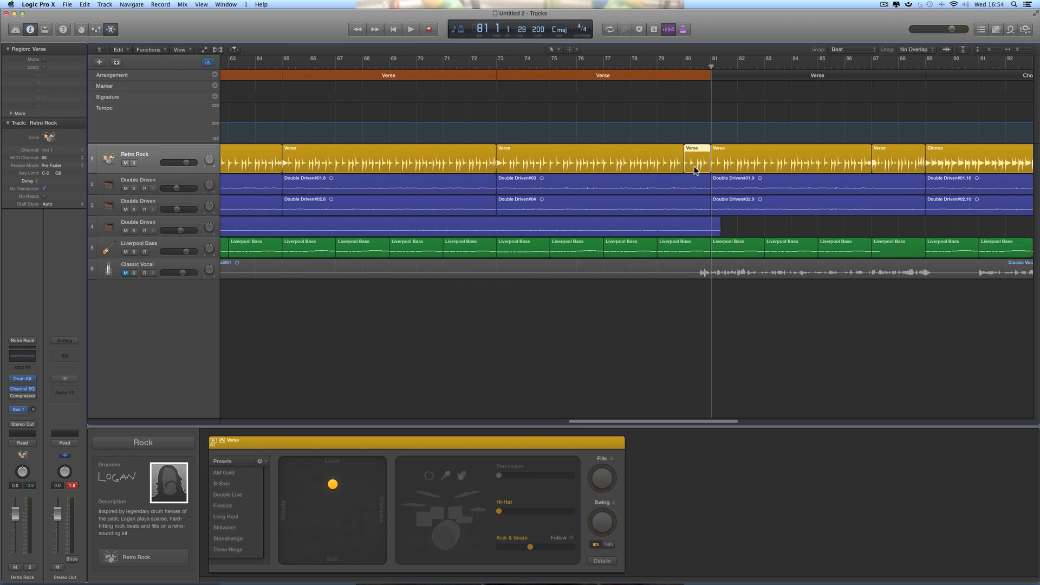
drag(603, 477, 602, 440)
drag(606, 476, 607, 472)
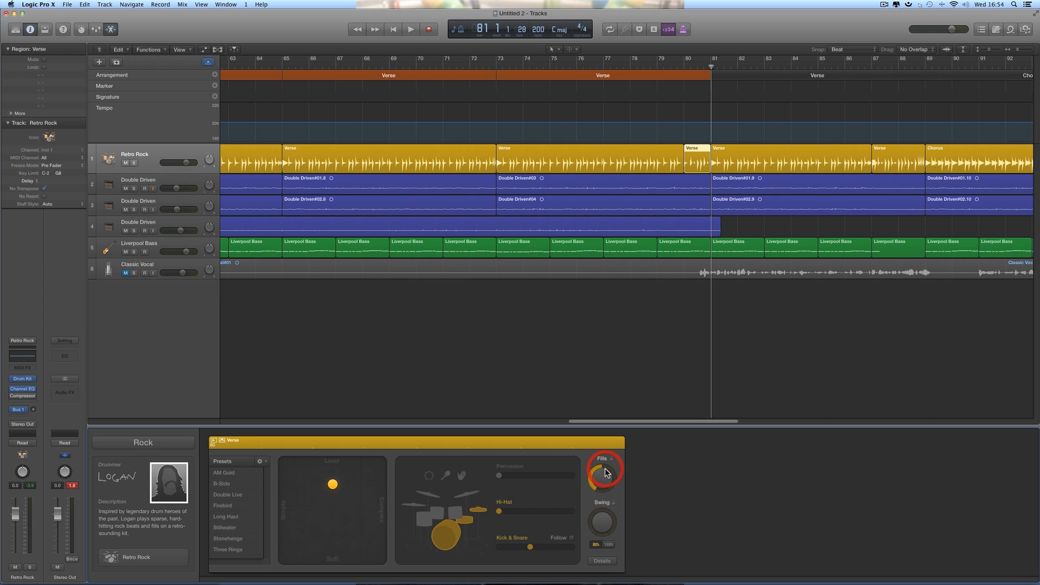
click(645, 154)
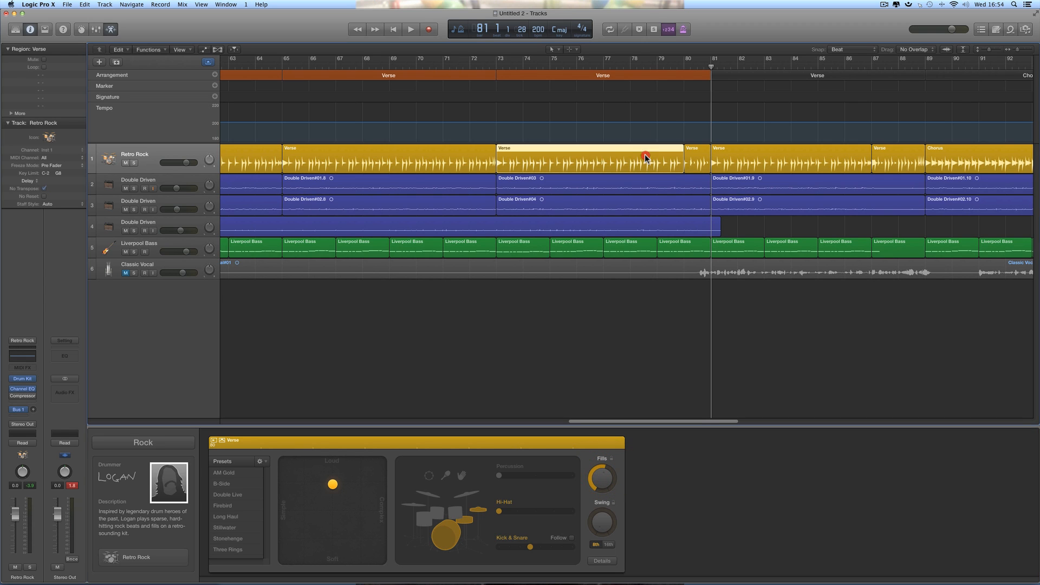
click(693, 160)
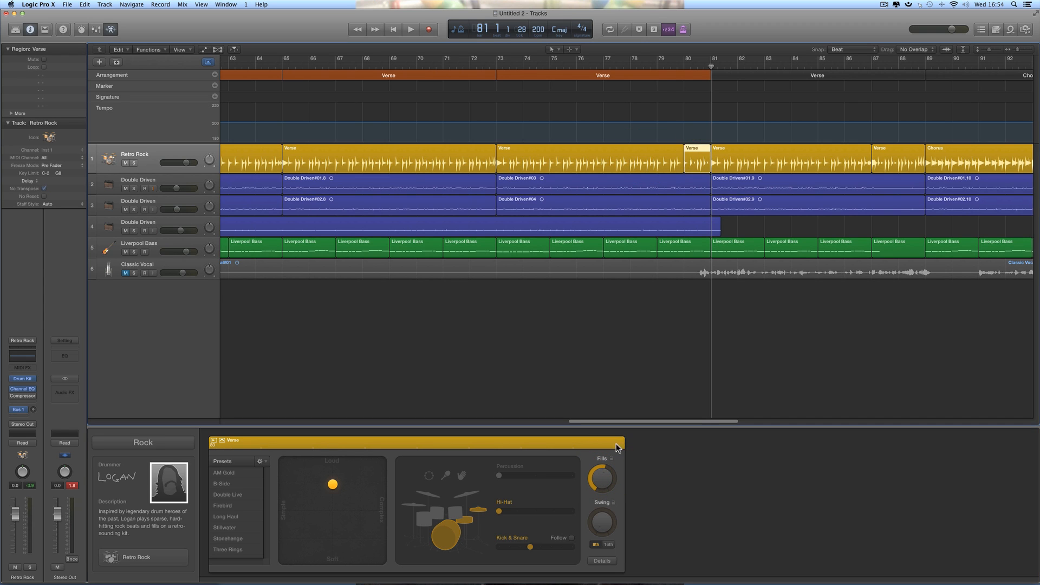
Step: Audition the fill from bar 79 to bar 81, increase the bar 80 region's fills further, and play the passage again
click(656, 67)
key(space)
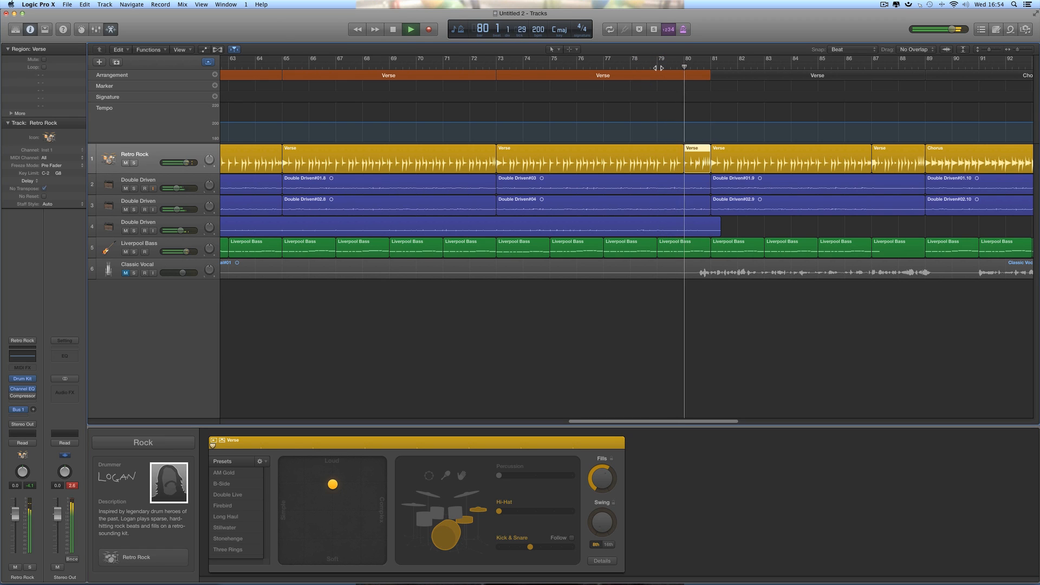
key(space)
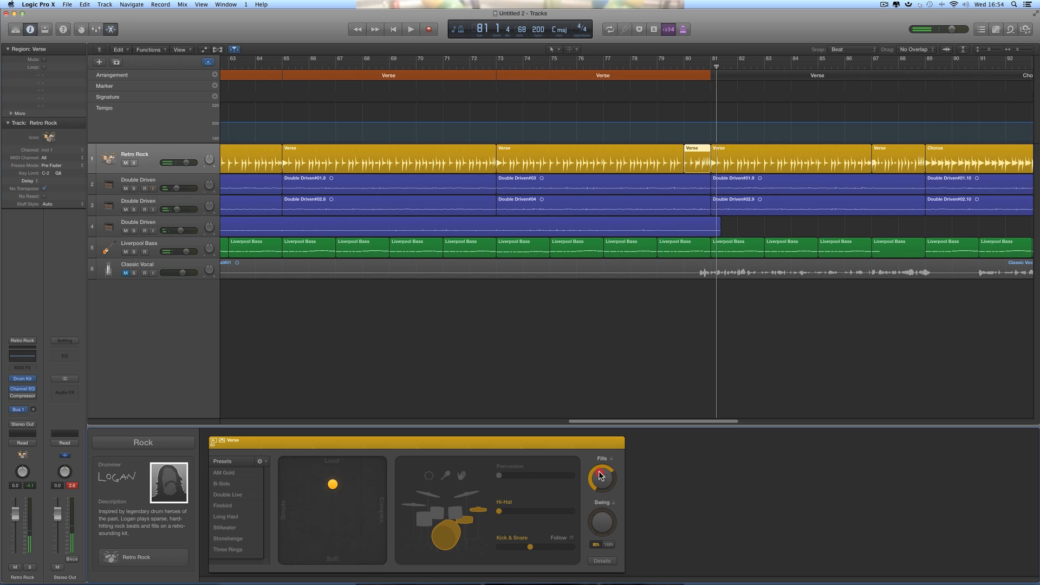
double_click(658, 65)
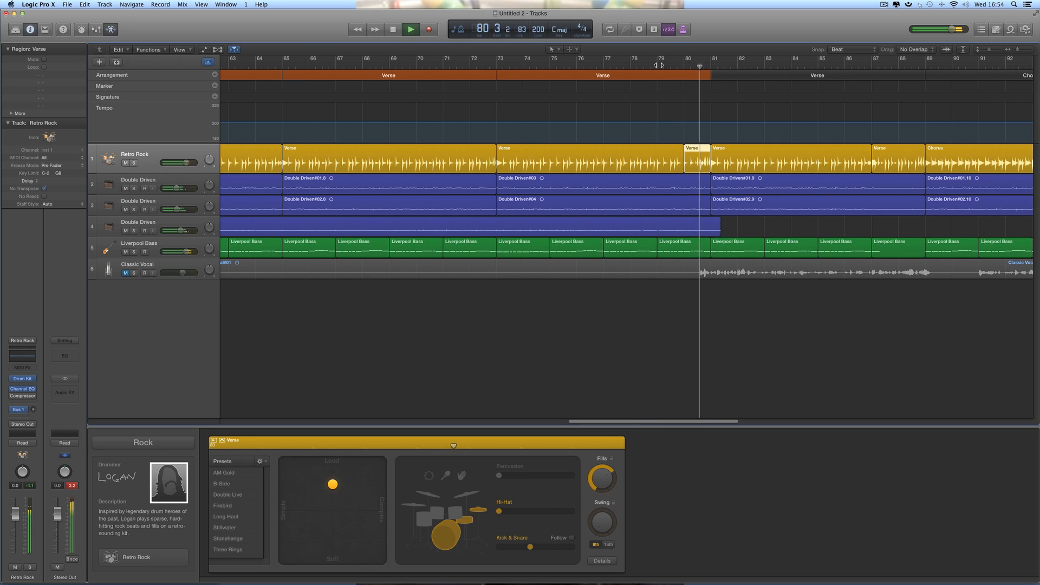
key(space)
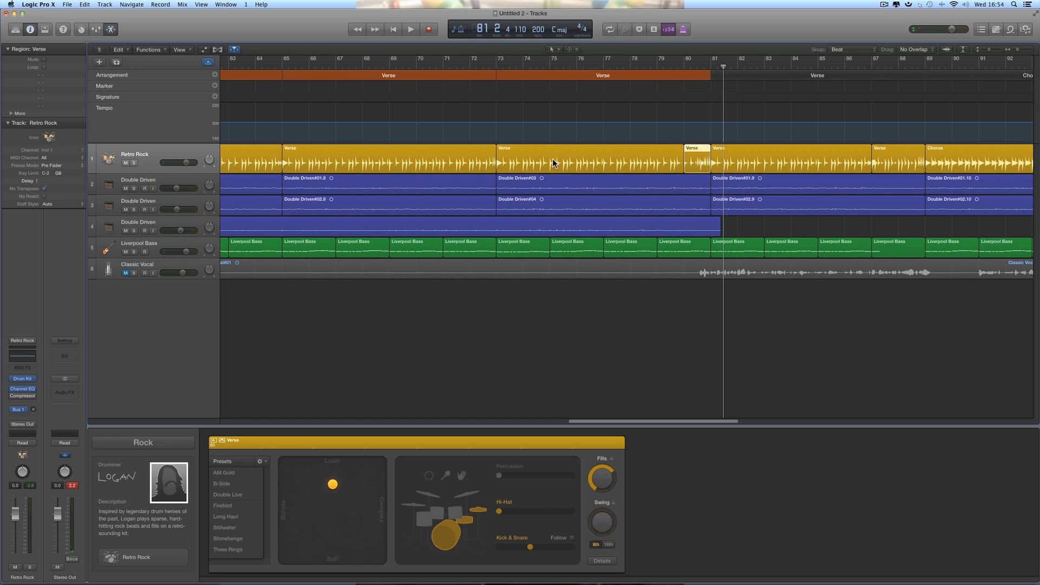
Step: Review the drum regions across the arrangement, from the Verse at bar 73 through the Outro and back to the Intro
click(616, 161)
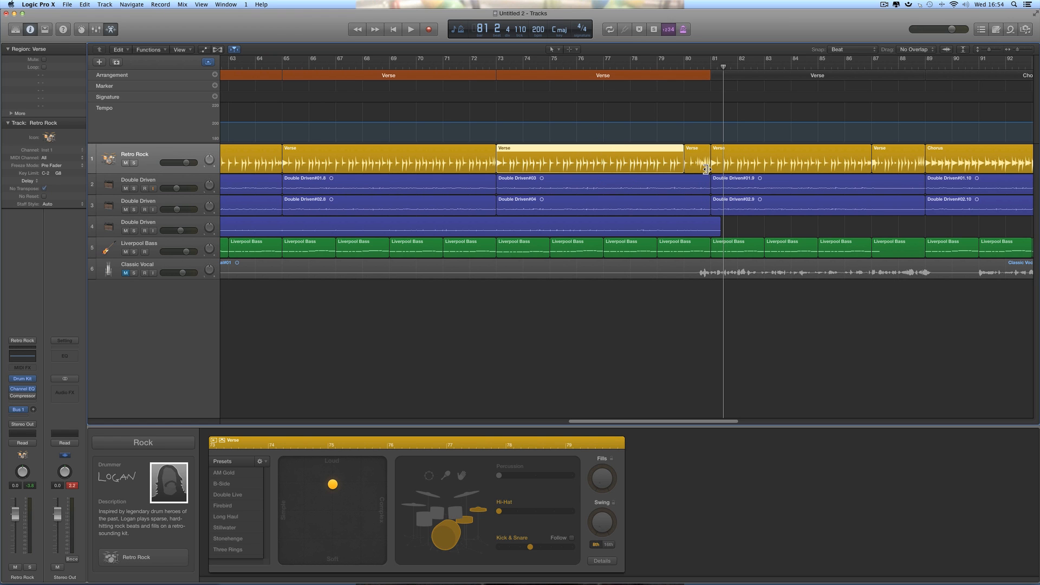
scroll(758, 216, right, 6)
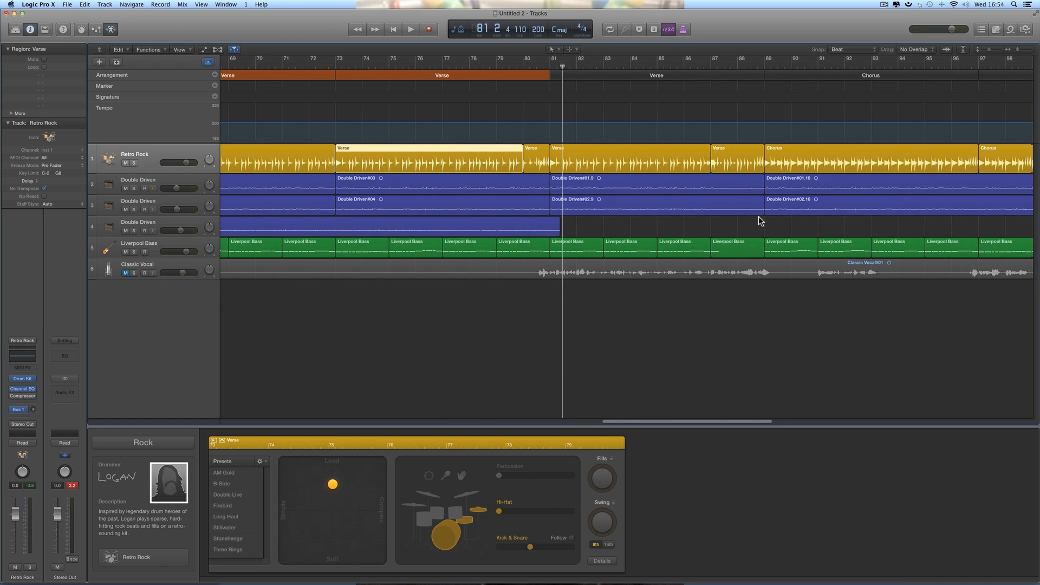
scroll(758, 216, right, 20)
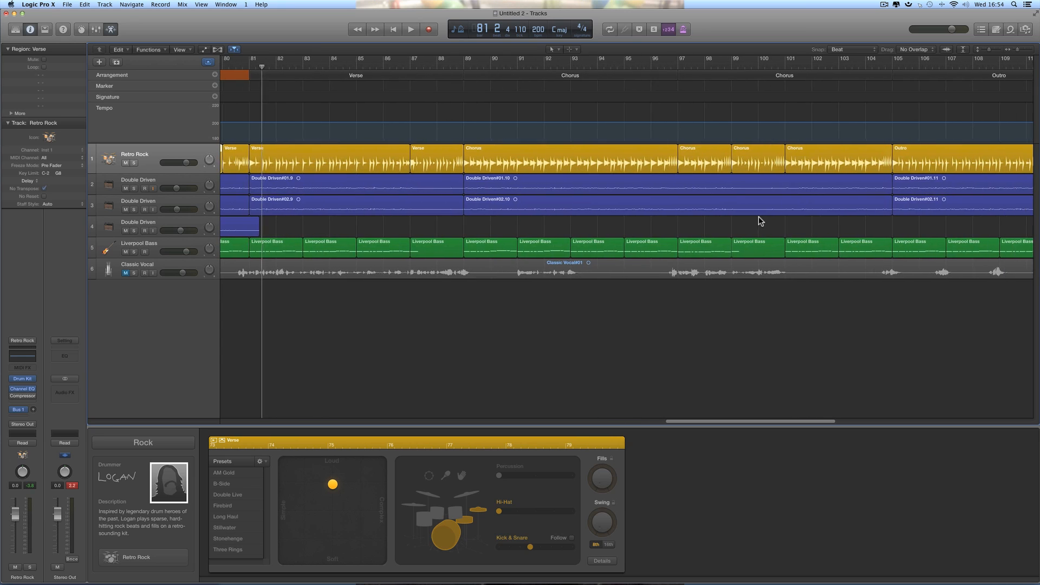
scroll(758, 216, right, 3)
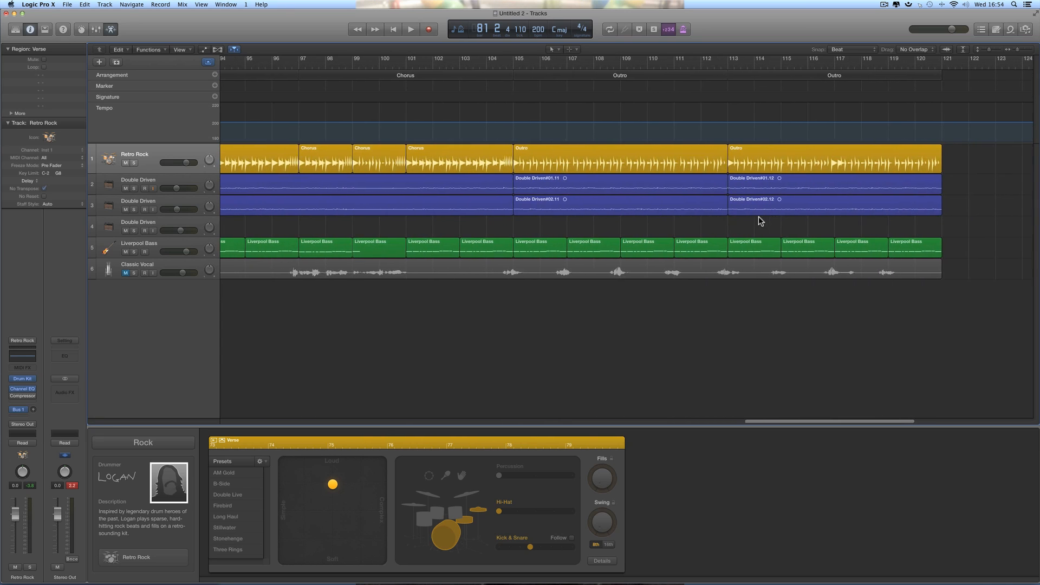
scroll(758, 216, left, 20)
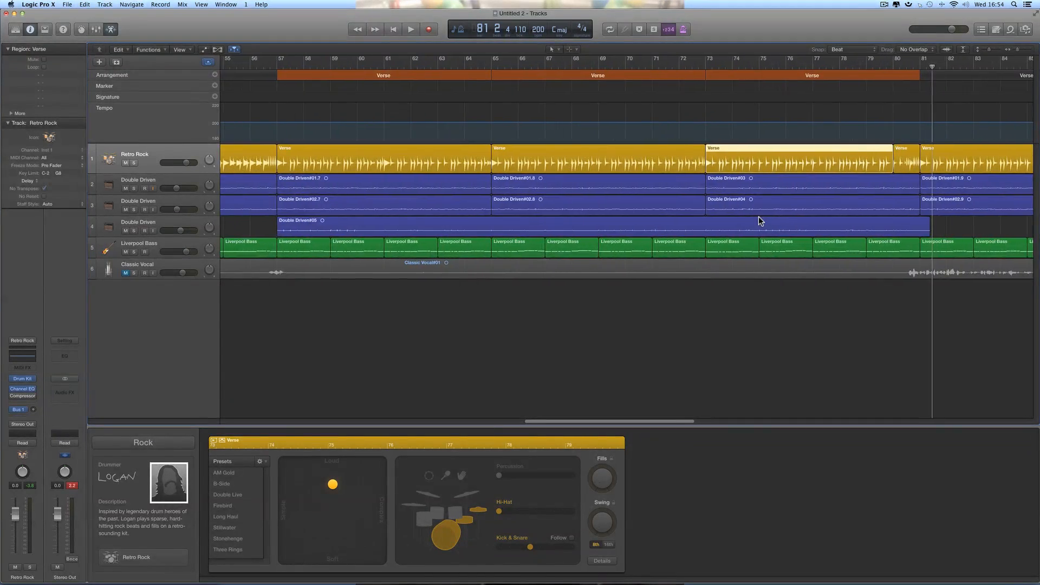
scroll(758, 219, left, 20)
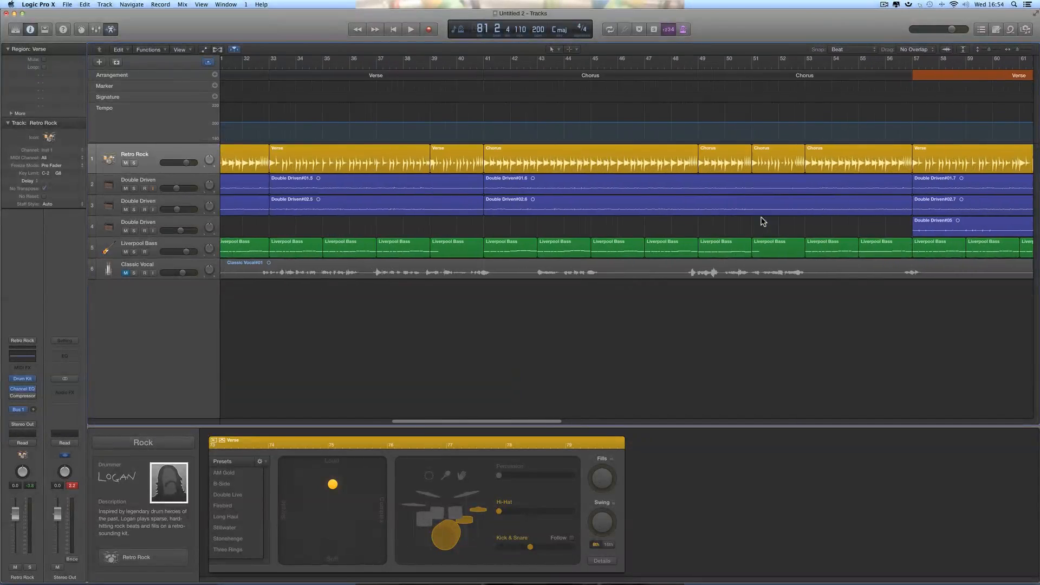
scroll(762, 221, left, 20)
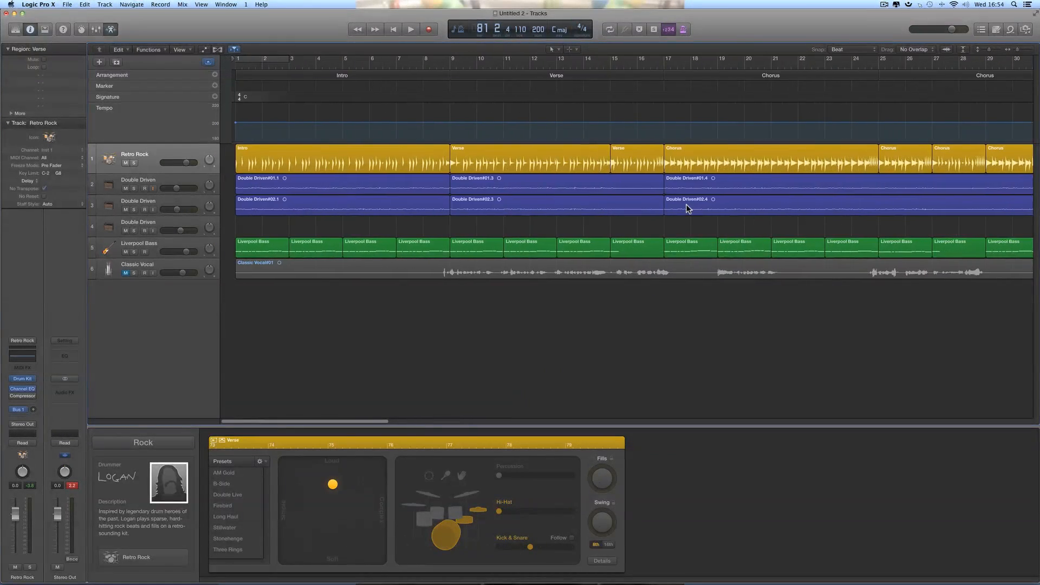
Step: Audition the Intro drum region from bar 8 into bar 9, and from the middle of bar 4 into bar 5
click(344, 160)
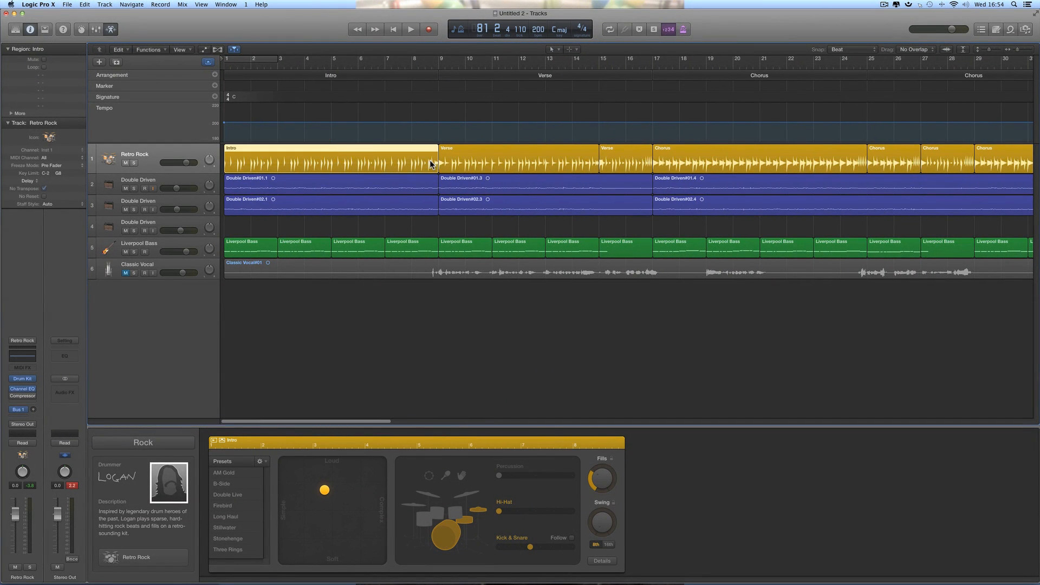
click(412, 63)
key(space)
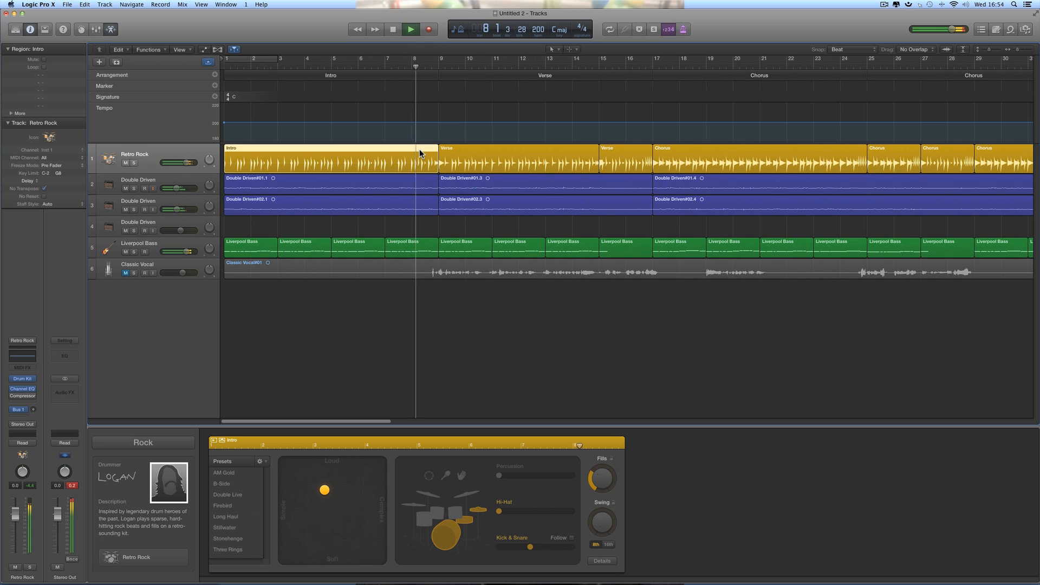
key(space)
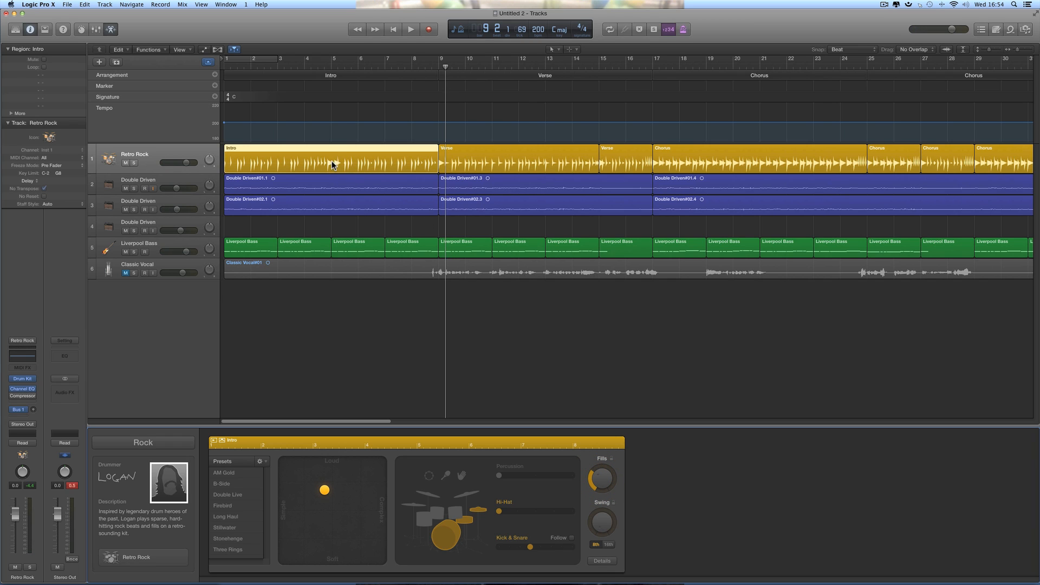
click(317, 69)
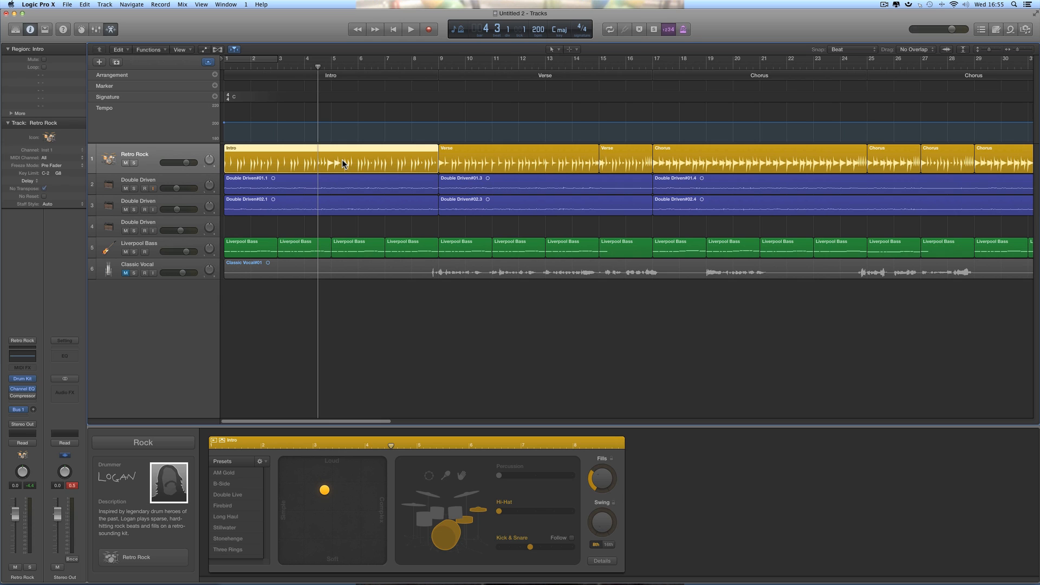
key(space)
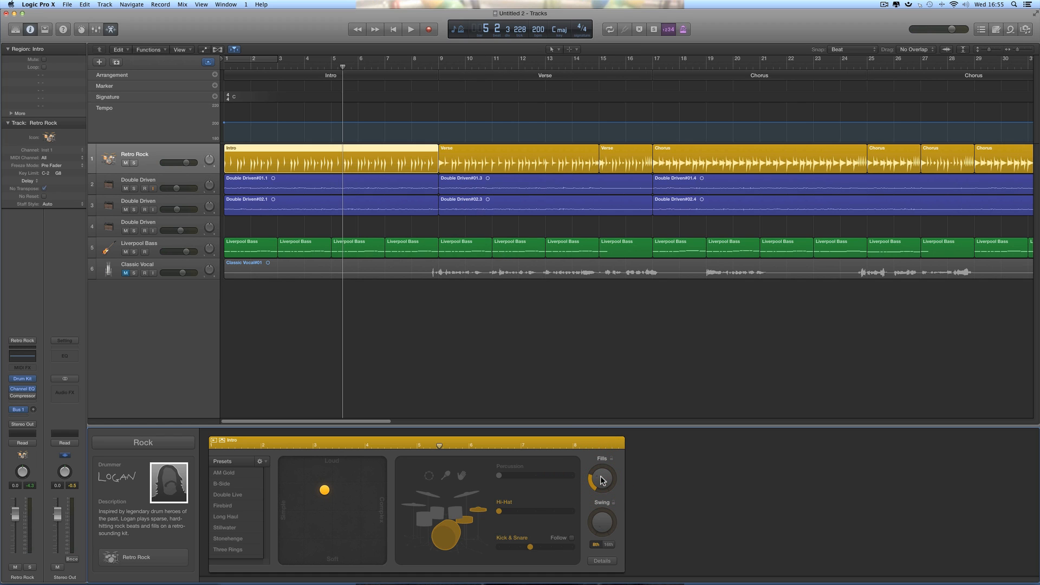
Step: Split the Intro drum region at bar 8 and lower the fills of its longer first part
drag(600, 480, 603, 480)
click(604, 479)
click(552, 49)
key(Return)
click(413, 153)
click(554, 48)
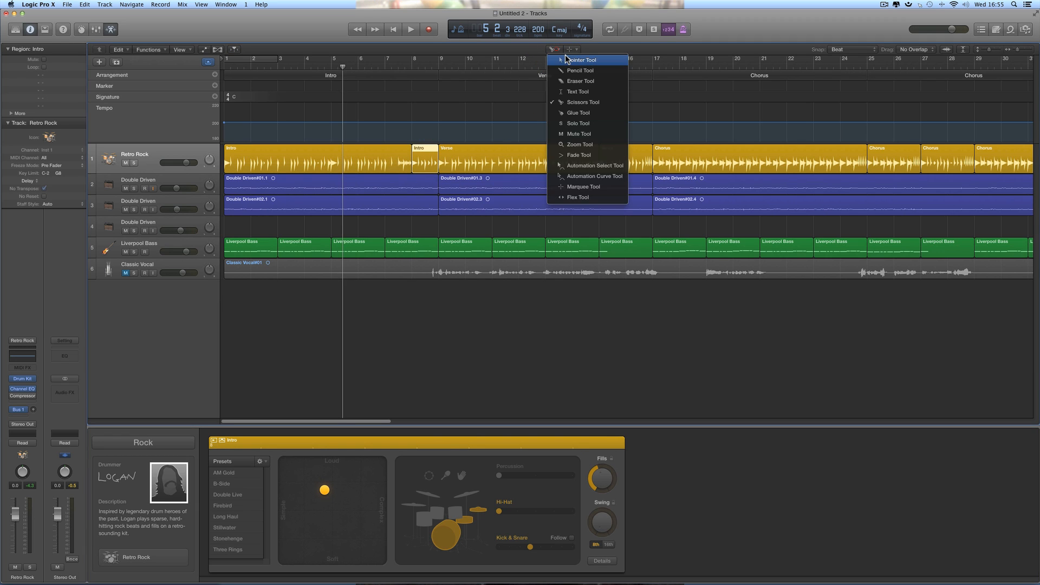
key(Return)
click(379, 172)
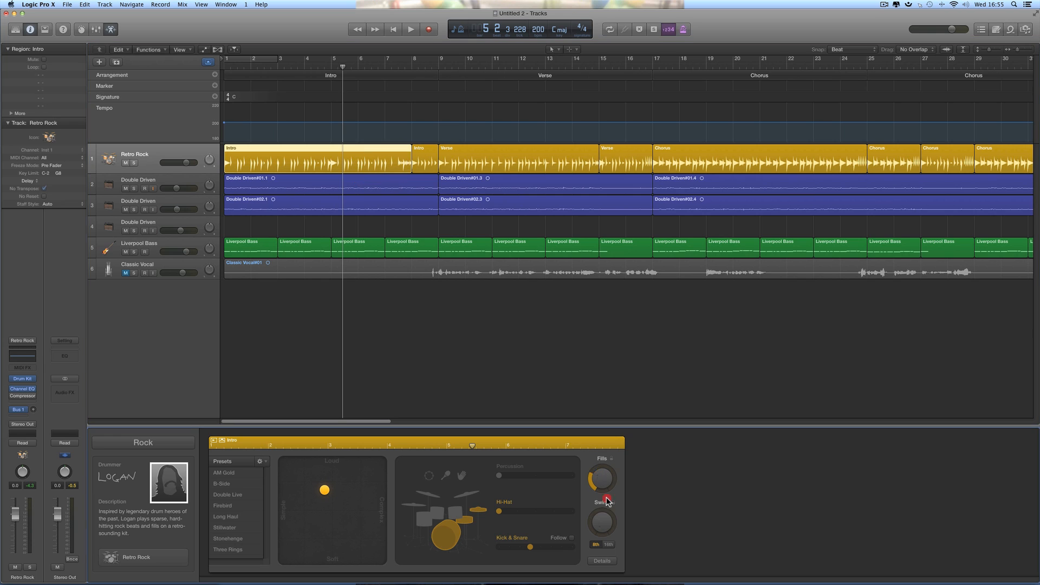
Step: Raise the fills of the one-bar Intro drum region at bar 8 and audition it into the Verse at bar 9
click(430, 168)
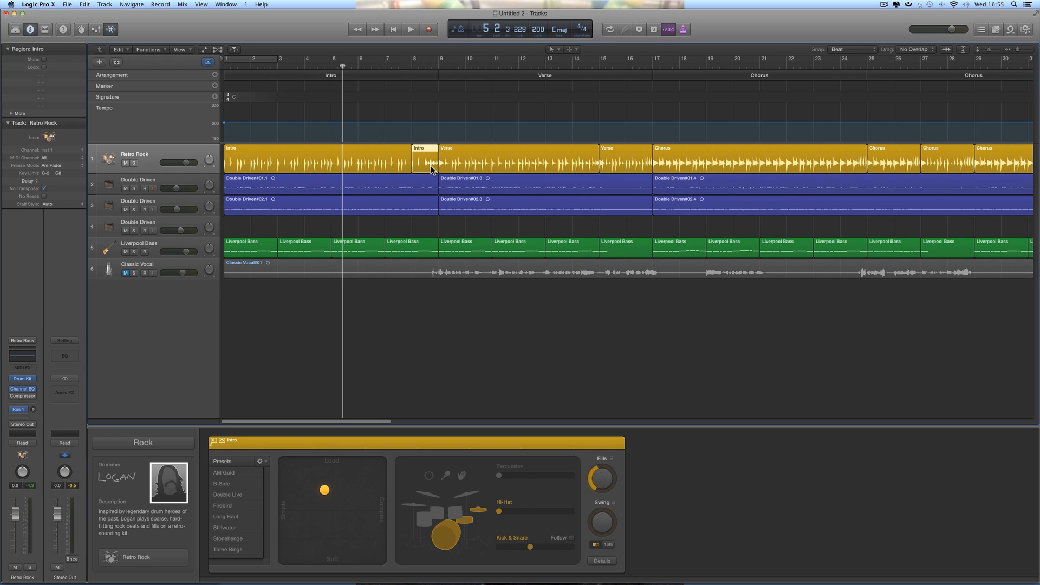
drag(603, 479, 603, 478)
key(space)
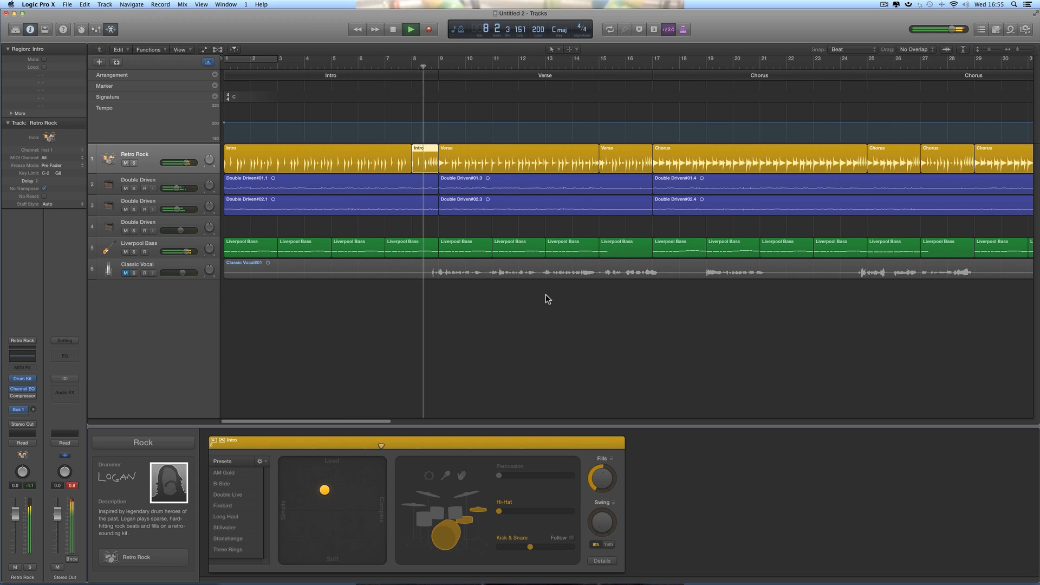
key(space)
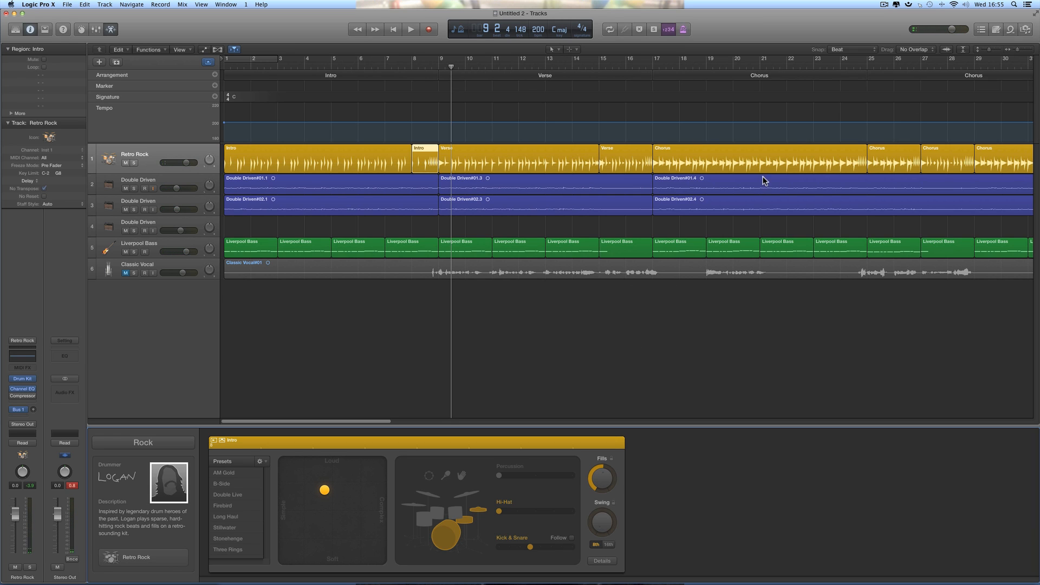
Step: Review the two-bar Verse drum region at bar 15 and both Outro drum regions, and briefly audition the song from bar 9
click(617, 158)
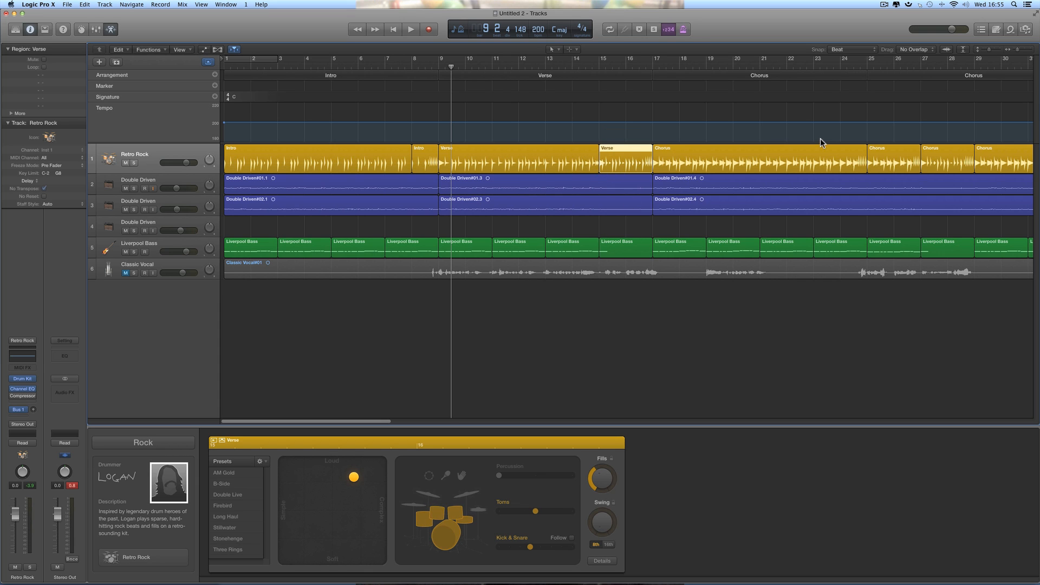
drag(1017, 53, 1010, 52)
click(907, 156)
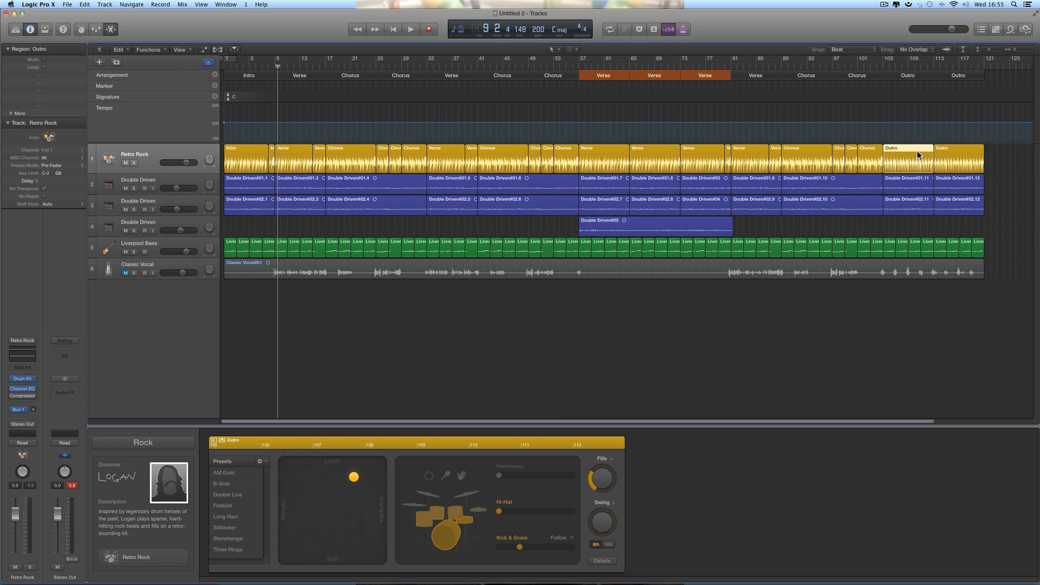
click(944, 157)
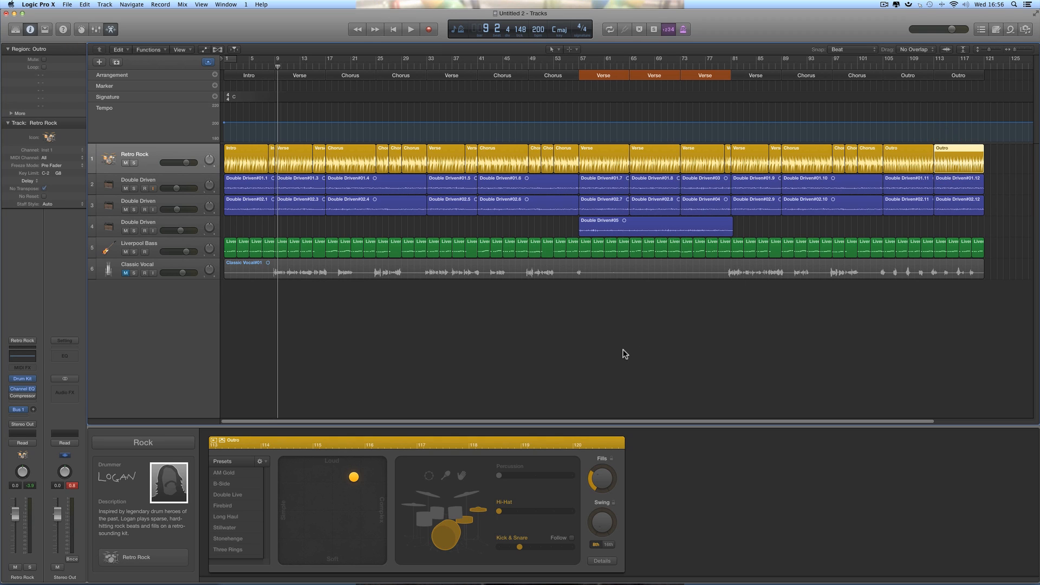
key(space)
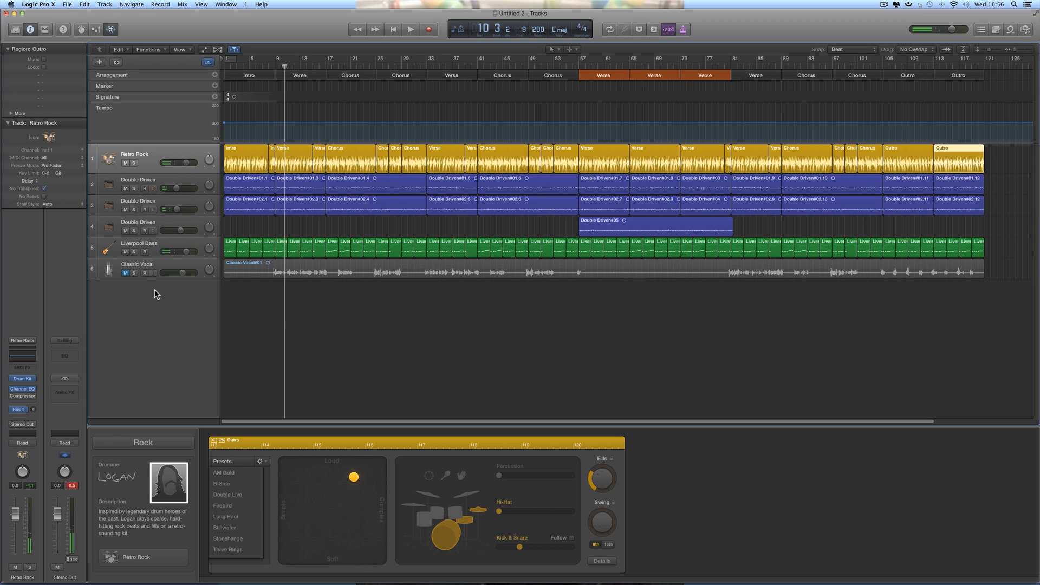
Step: Unmute the Classic Vocal track and reset the Retro Rock track's volume to 0.0 dB
click(110, 30)
click(125, 273)
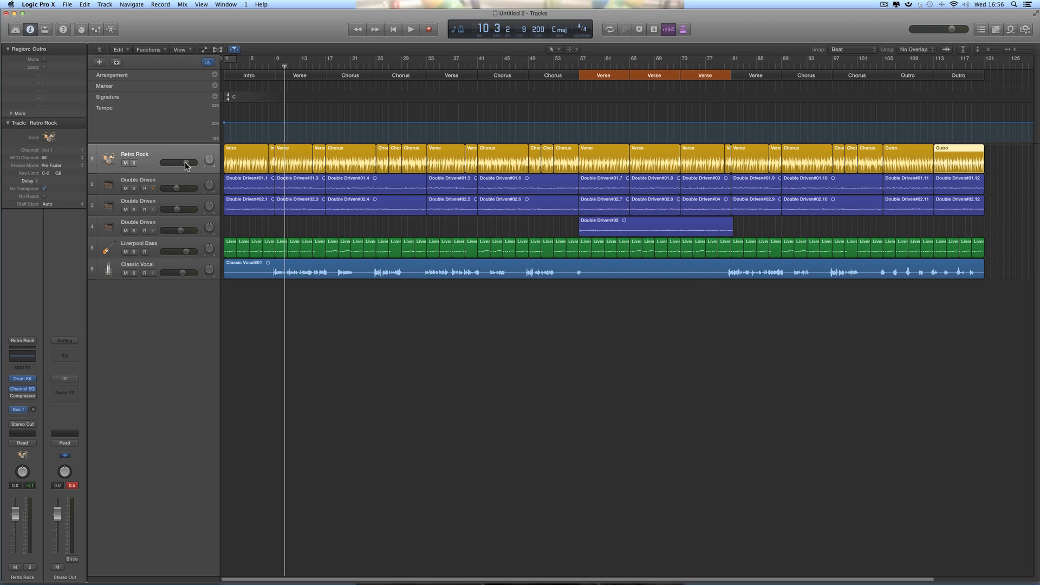
drag(186, 162, 186, 166)
alt+click(186, 165)
Step: Select the Retro Rock drum track with all its regions and show the Drum Kit patches in the Library
click(185, 156)
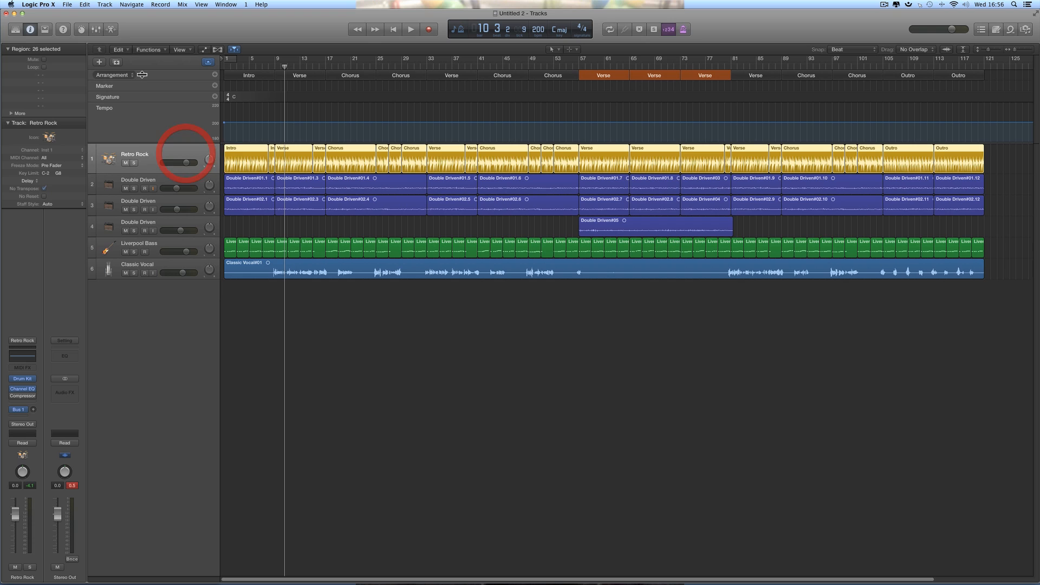
click(111, 29)
mouse_move(174, 490)
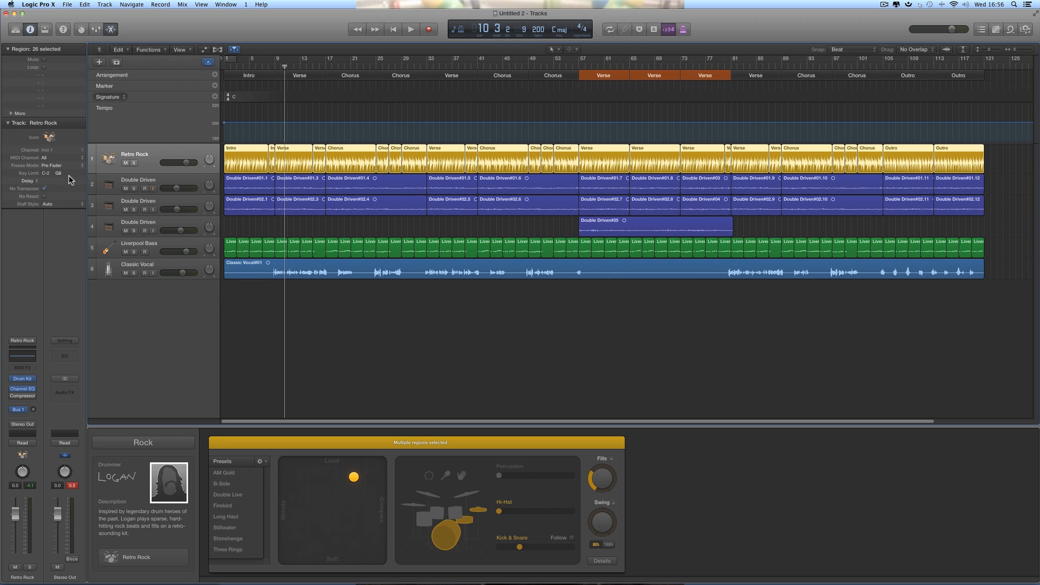
click(17, 30)
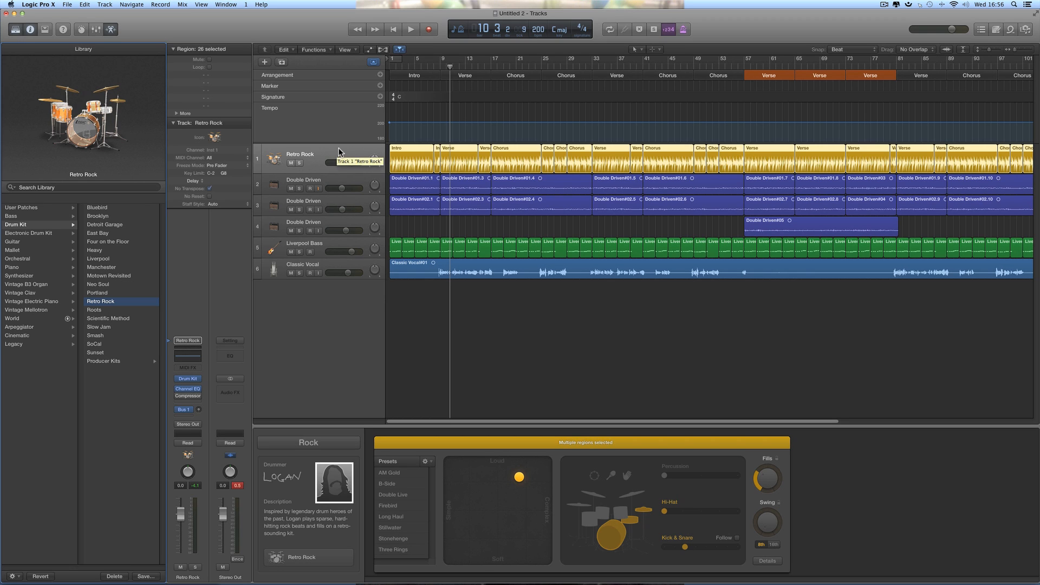
Step: Try the Portland kit on the drum track, auditioning it from bar 9, and mute the Classic Vocal track
drag(449, 66, 440, 66)
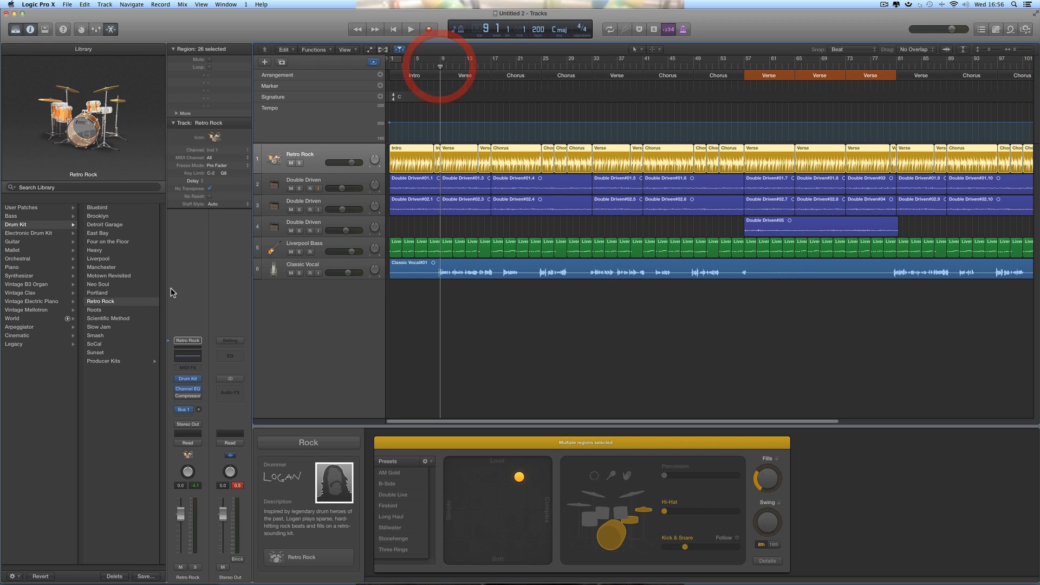
click(98, 293)
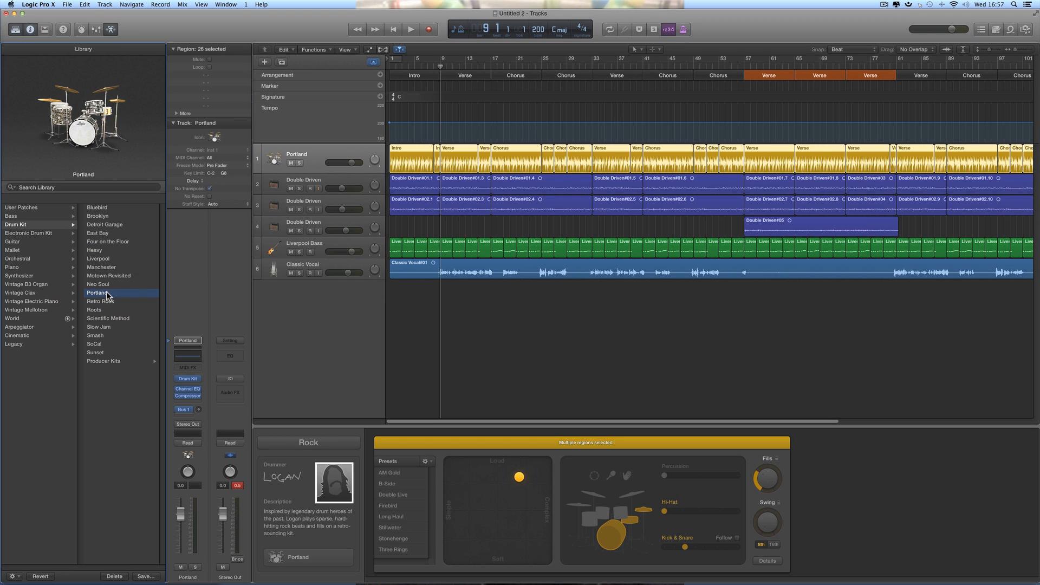
key(space)
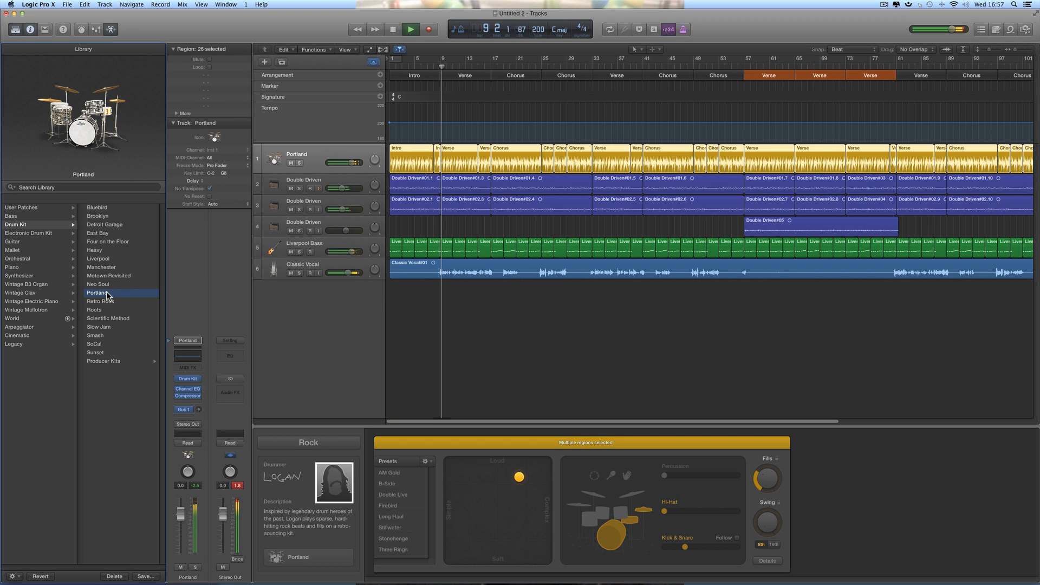
click(290, 273)
key(space)
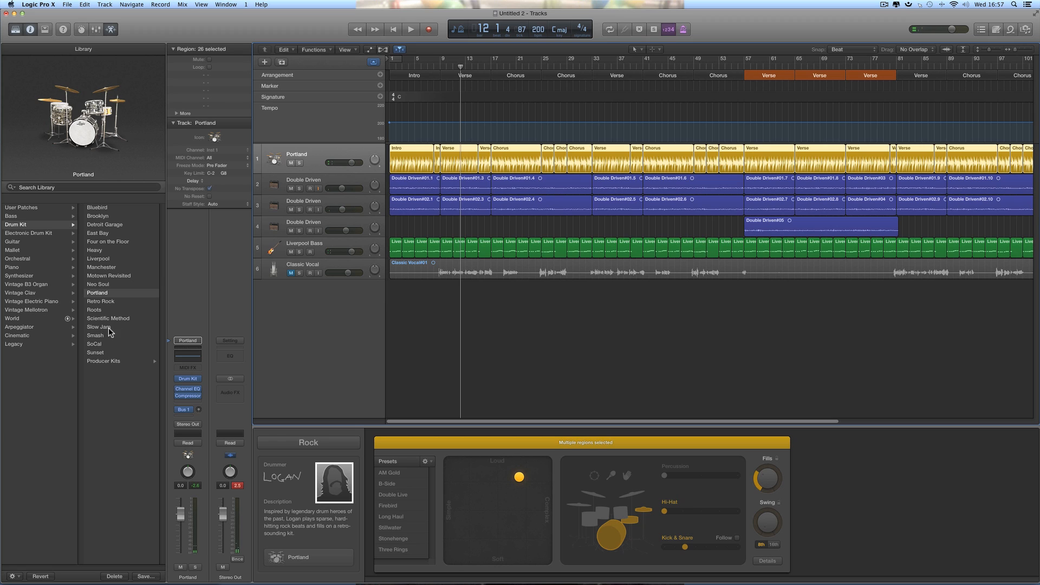
Step: Try the Heavy kit on the drum track and audition it from bar 9
click(98, 251)
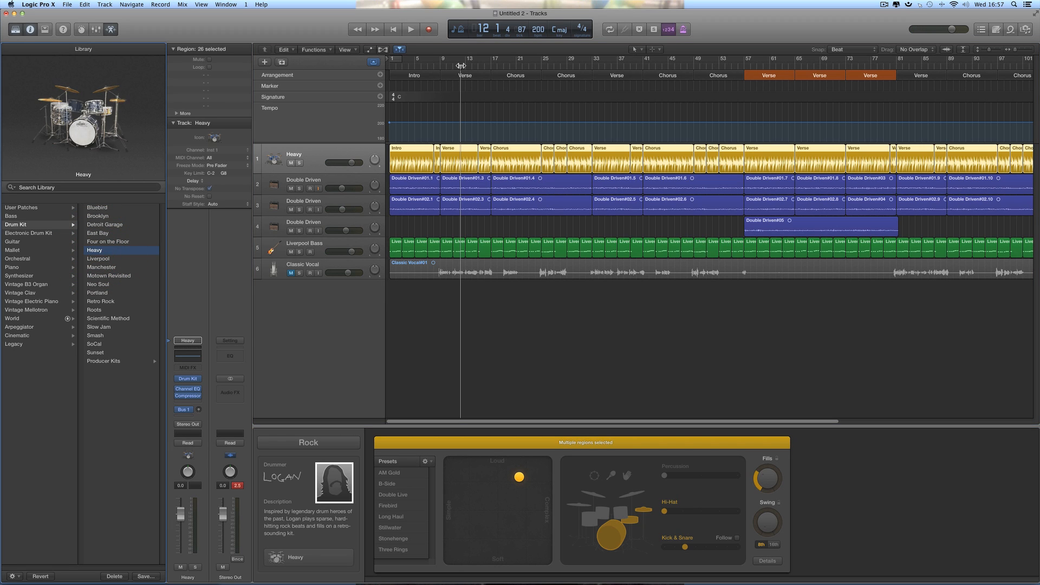
drag(460, 66, 439, 66)
key(space)
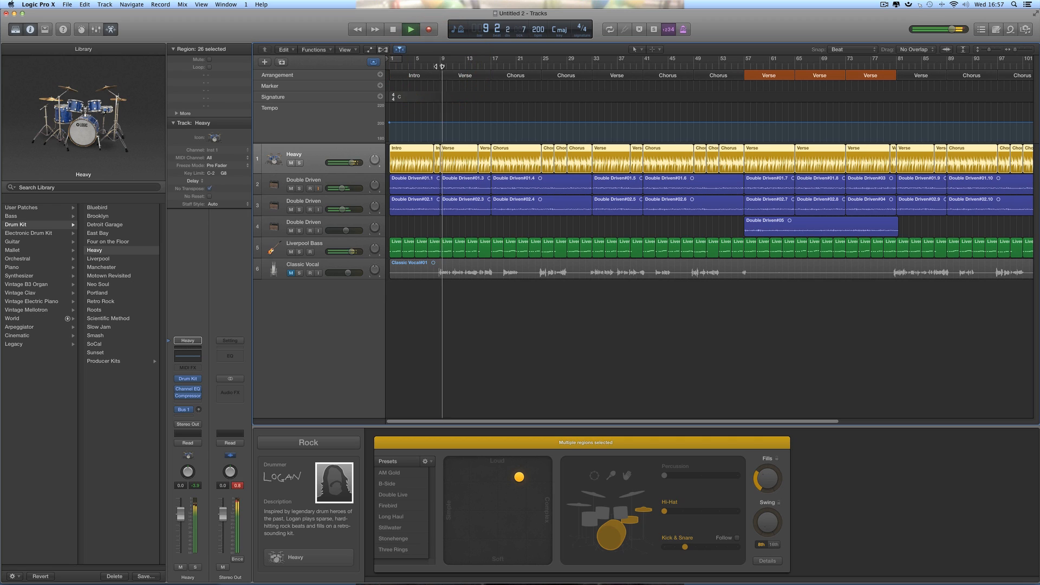
key(space)
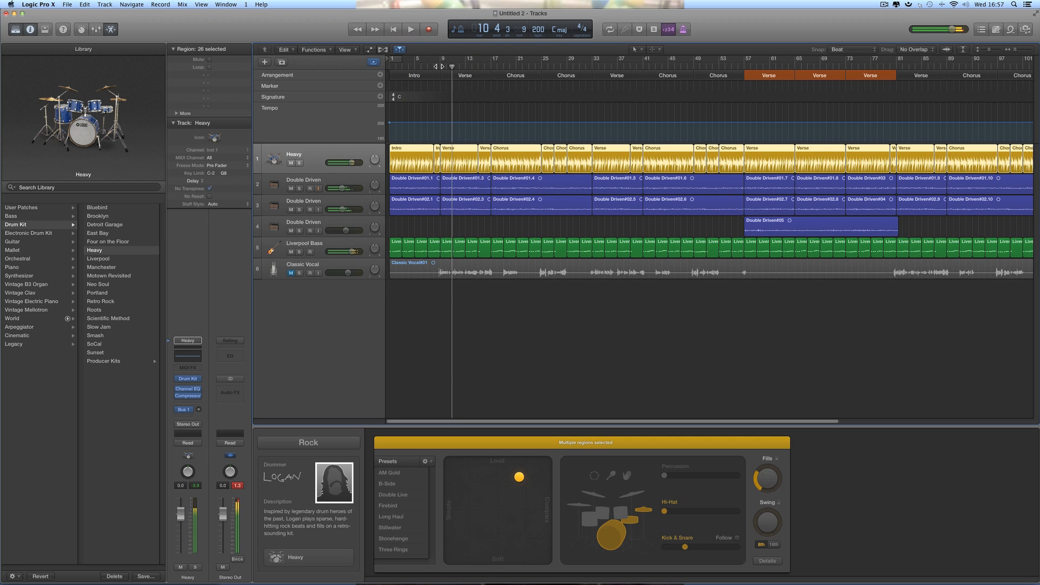
Step: Try the East Bay kit on the drum track and audition it from bar 9
click(440, 66)
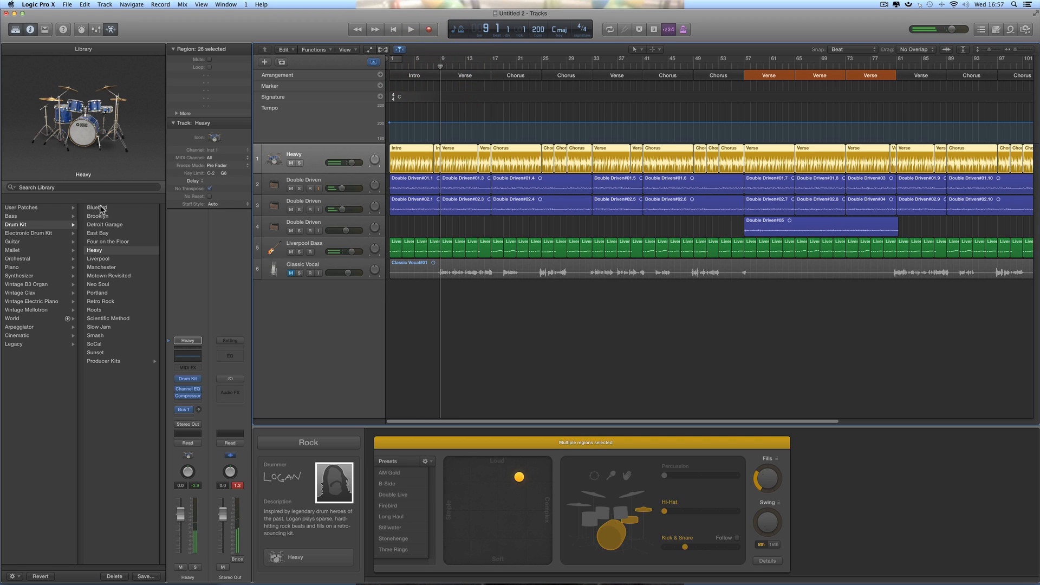
click(99, 234)
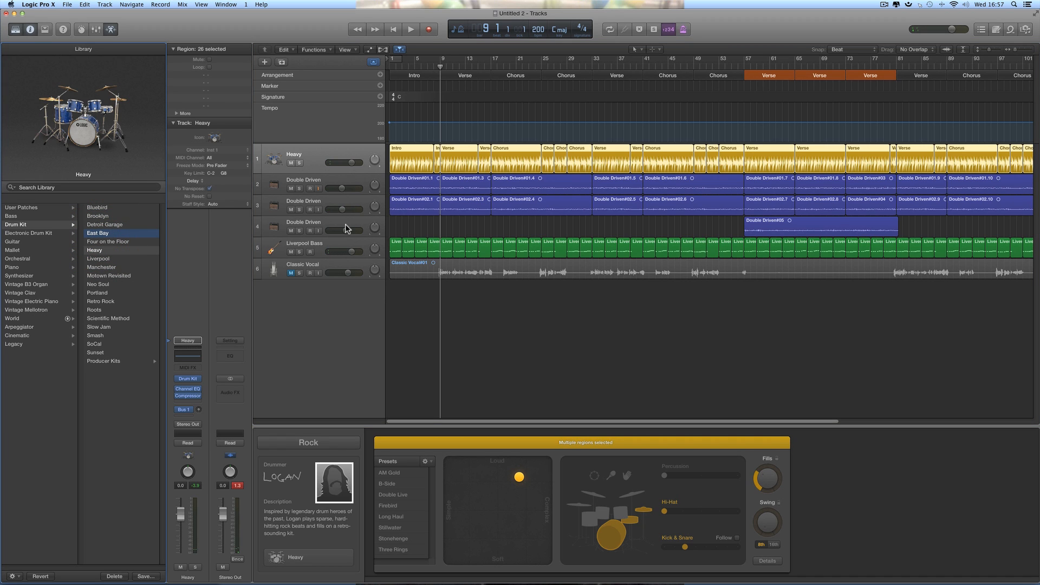
key(space)
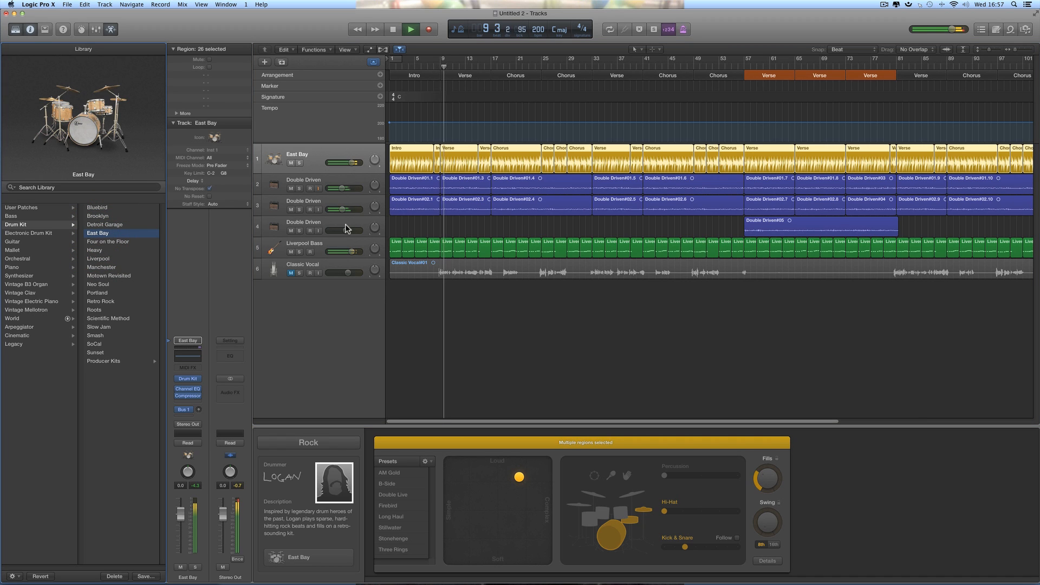
key(space)
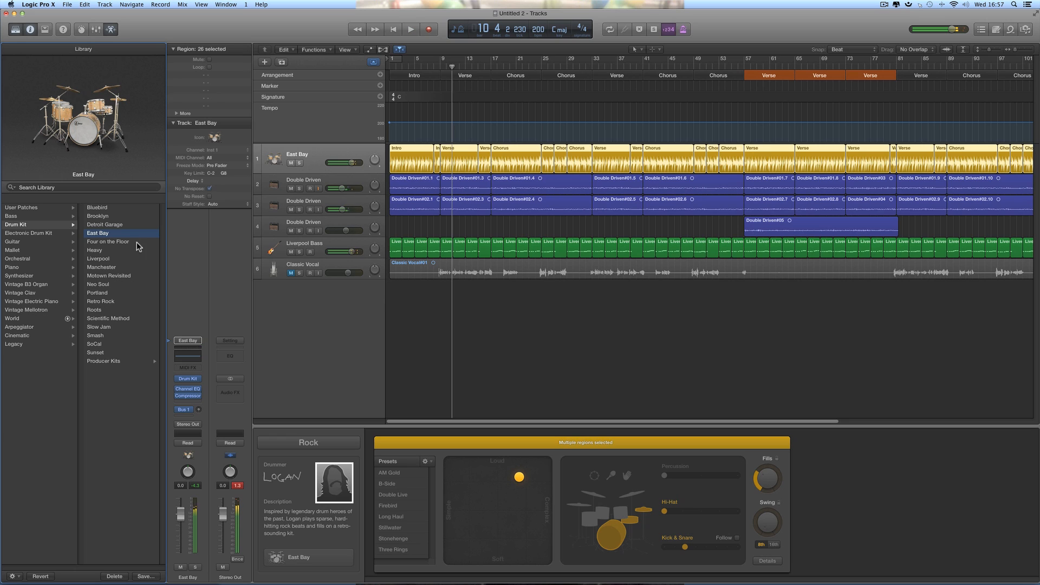
Step: Change the drum track's kit to Detroit Garage and audition it from bar 9
click(114, 225)
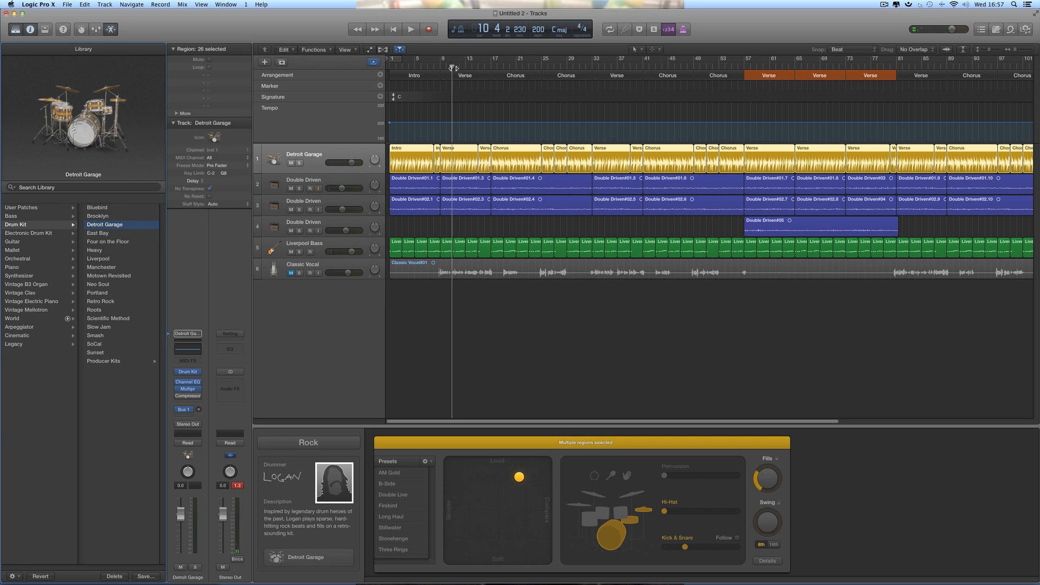
drag(454, 67, 440, 67)
key(space)
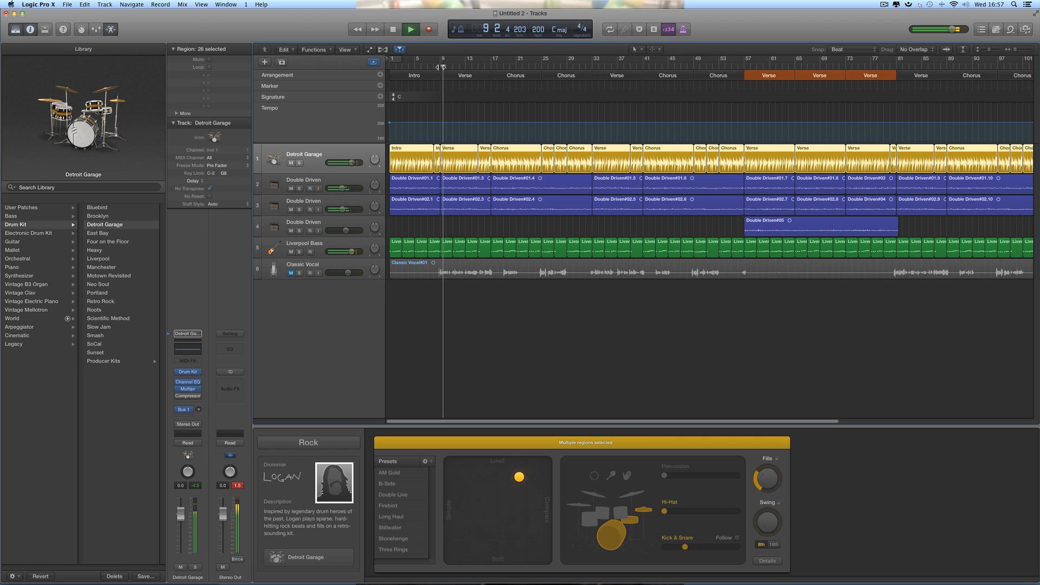
key(space)
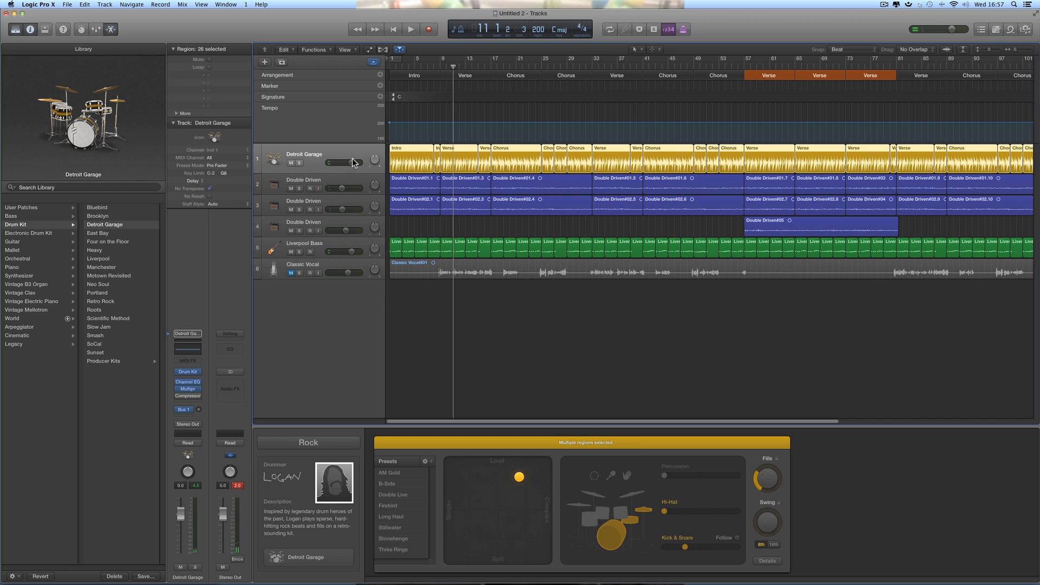
Step: Reset the Detroit Garage track's volume to 0.0 dB and show its Smart Controls, with the playhead at bar 9
drag(351, 161, 350, 163)
alt+click(351, 163)
click(82, 28)
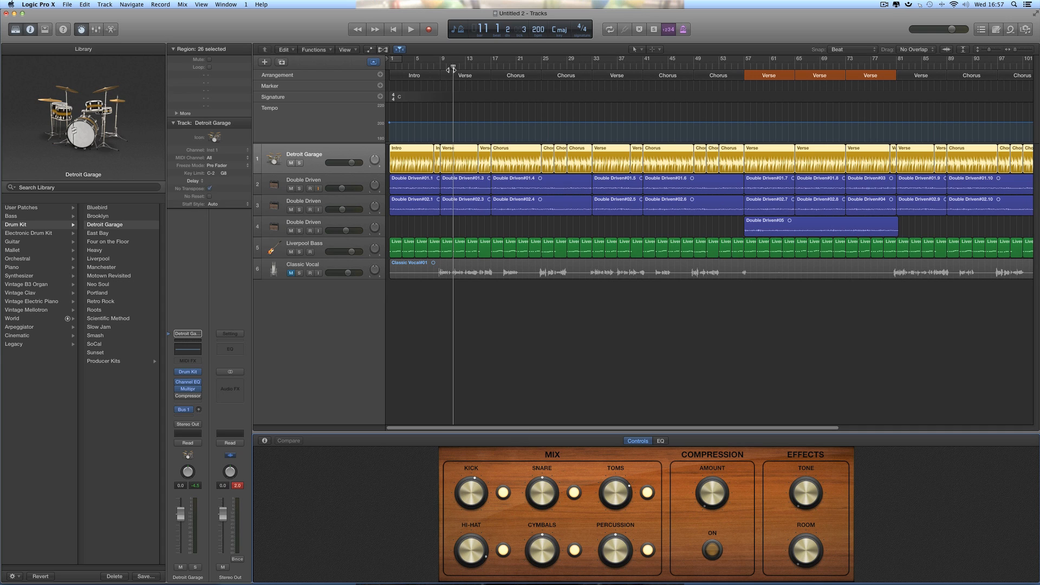
mouse_move(453, 69)
mouse_down()
mouse_move(395, 70)
mouse_move(440, 70)
mouse_up()
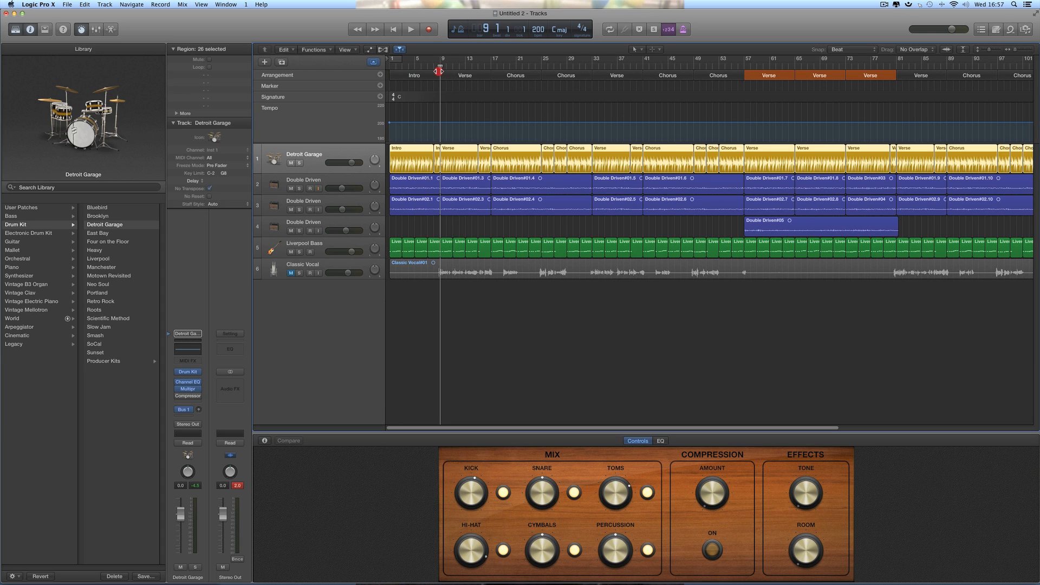
Step: Mute the Liverpool Bass track and select the first Double Driven guitar track
click(316, 157)
click(291, 253)
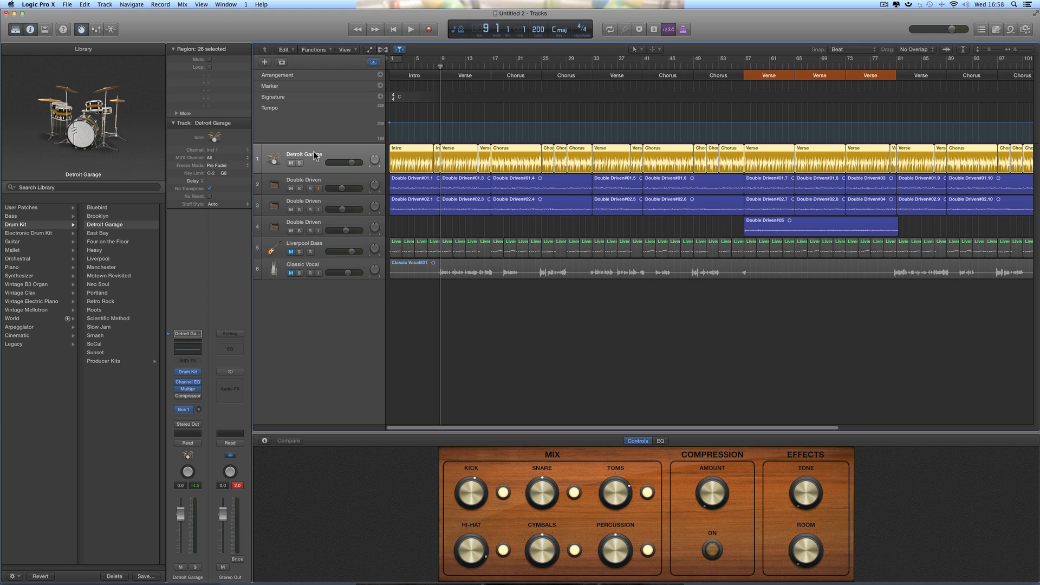
click(322, 181)
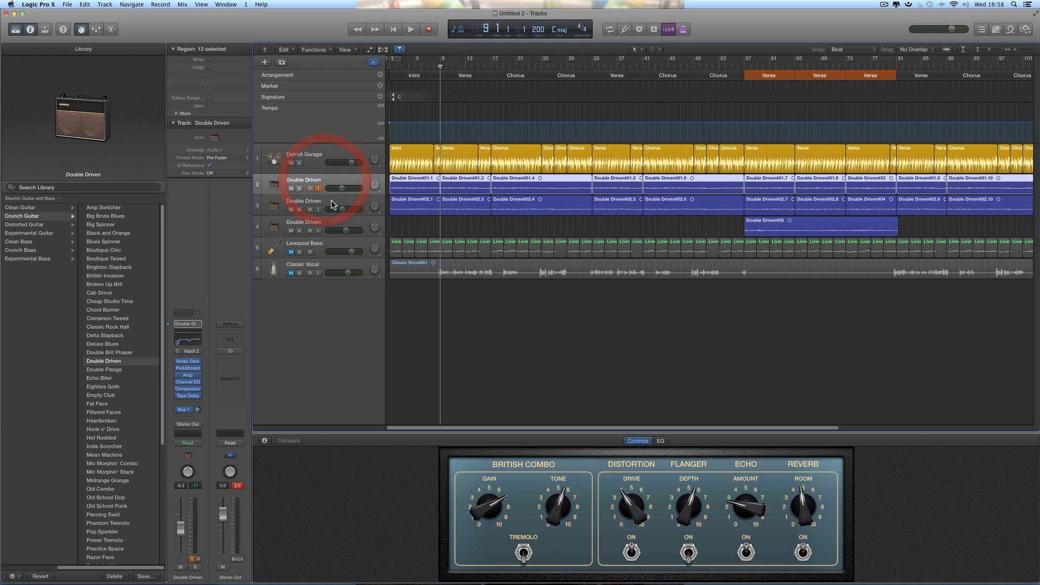
Step: Play the song from bar 9 and fine-tune the volume of the Double Driven guitar on track 2 to -6.4 dB
click(320, 157)
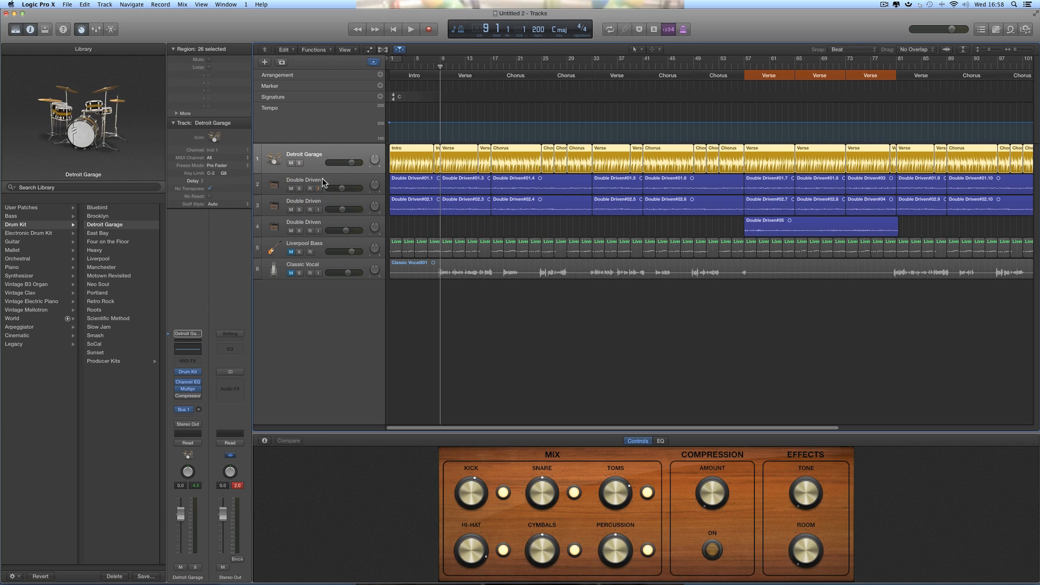
key(space)
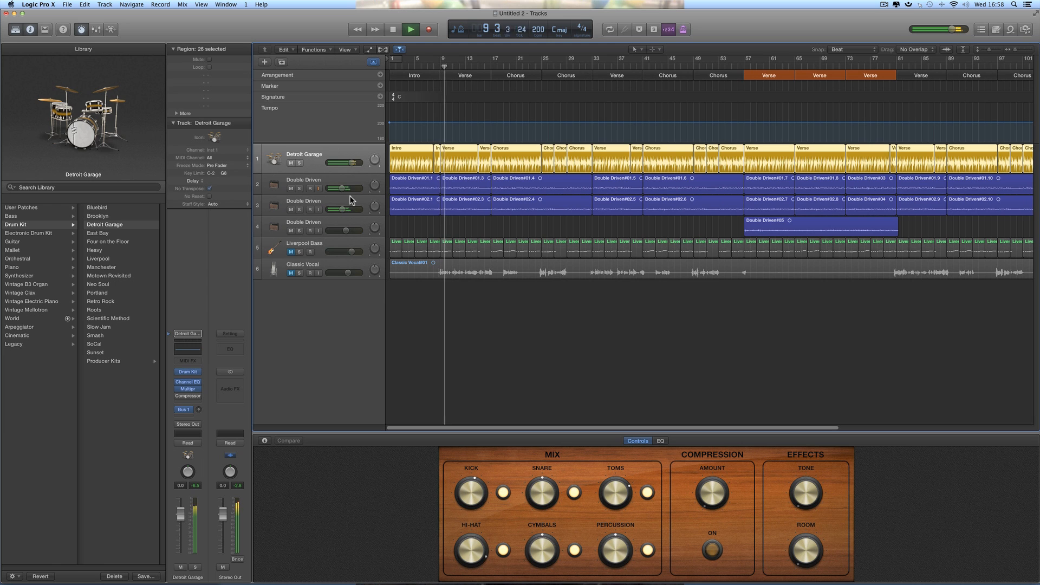
click(344, 189)
key(space)
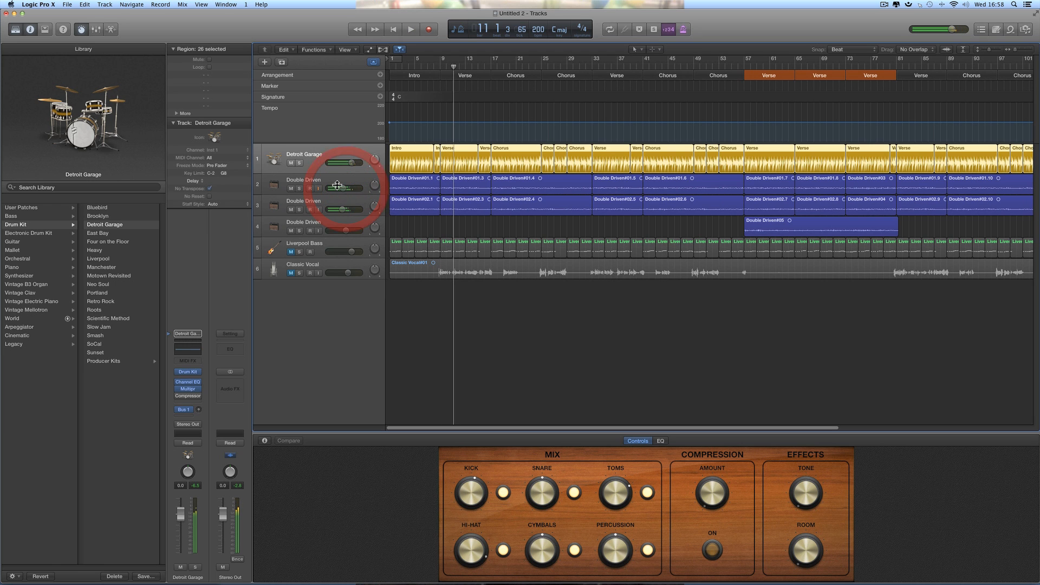
click(333, 178)
click(336, 213)
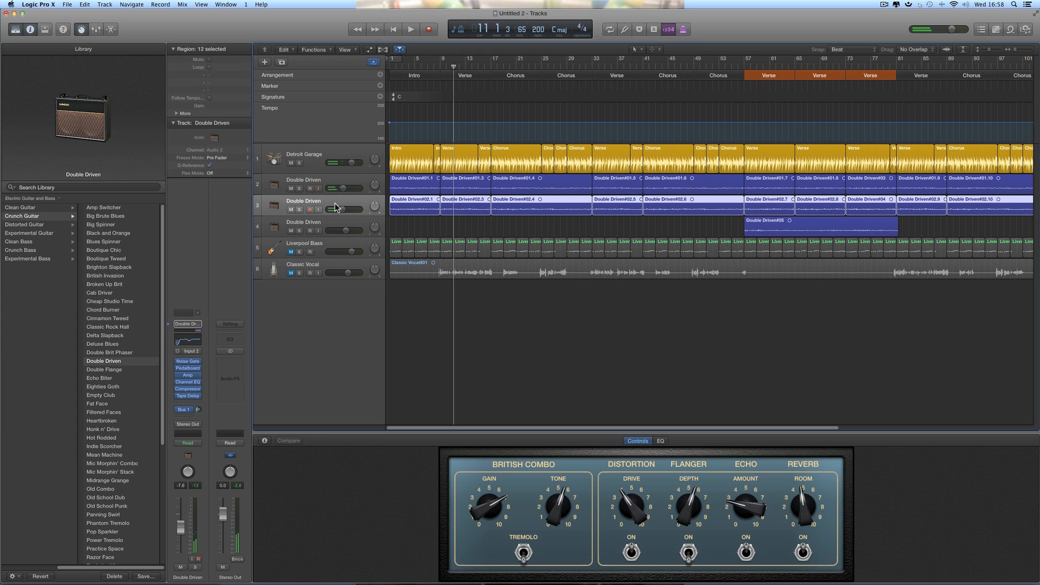
Step: Load the Old School Punk crunch guitar patch on track 2 and mute the Double Driven guitar on track 3
click(330, 181)
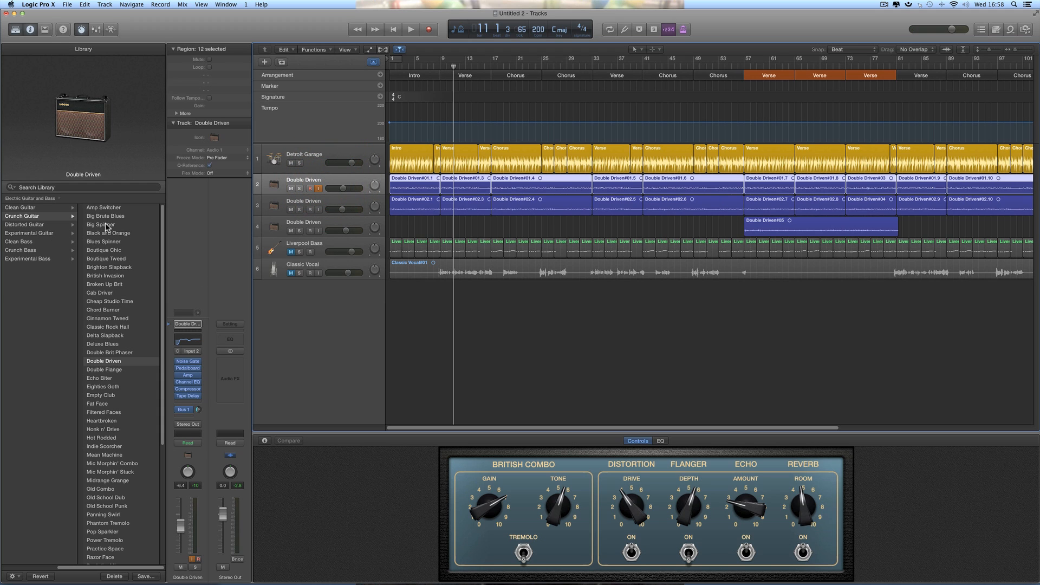
click(115, 506)
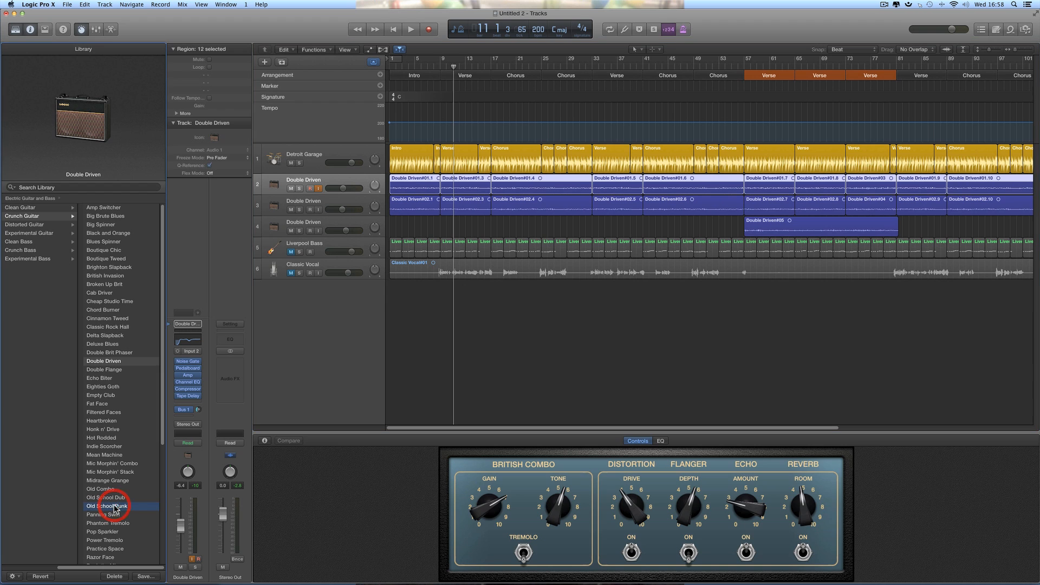
click(291, 210)
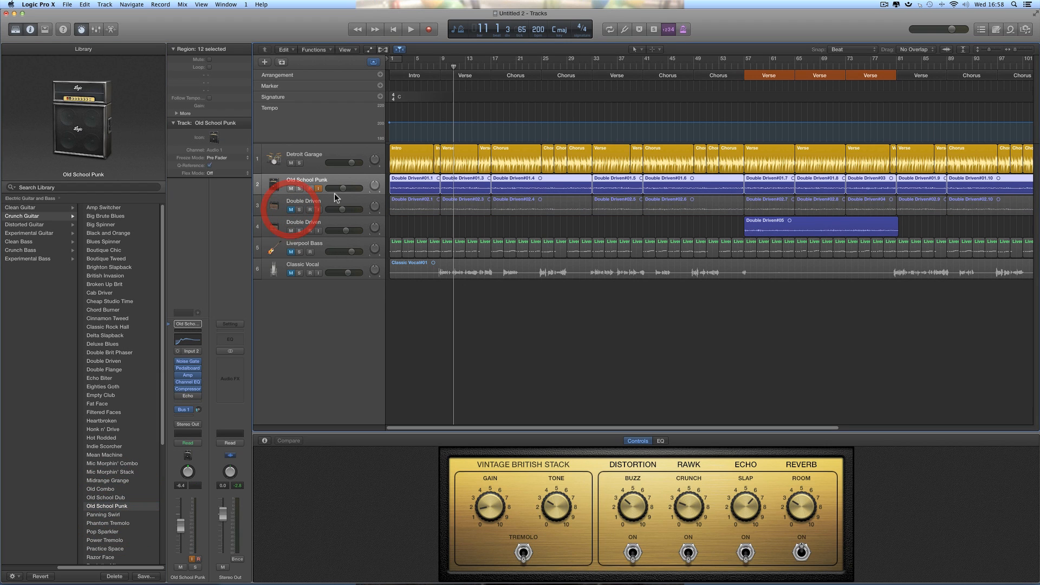
Step: Raise the Old School Punk track's volume to -4.9 dB and play the song from bar 9
drag(343, 188, 344, 188)
drag(454, 67, 440, 66)
key(space)
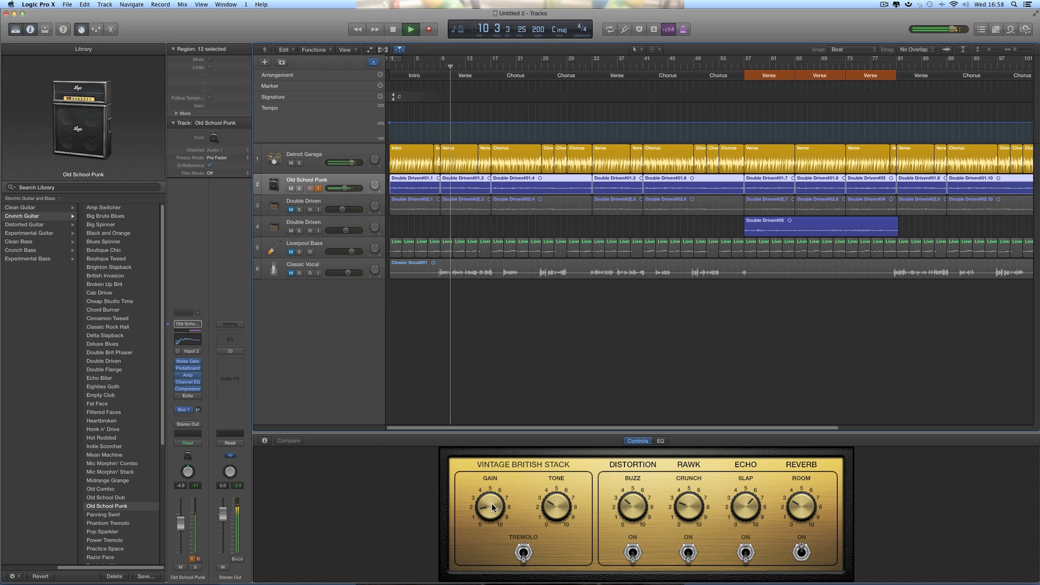
Step: Increase the Vintage British Stack's Gain and set its Tone to 0.5 dB while listening to the playback
key(space)
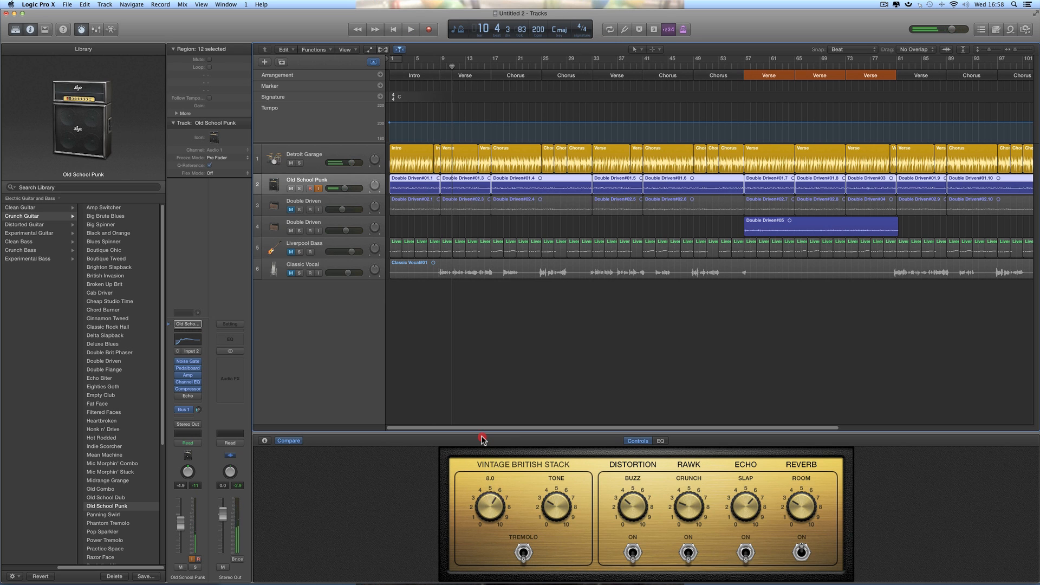
drag(482, 436, 482, 436)
key(space)
click(490, 503)
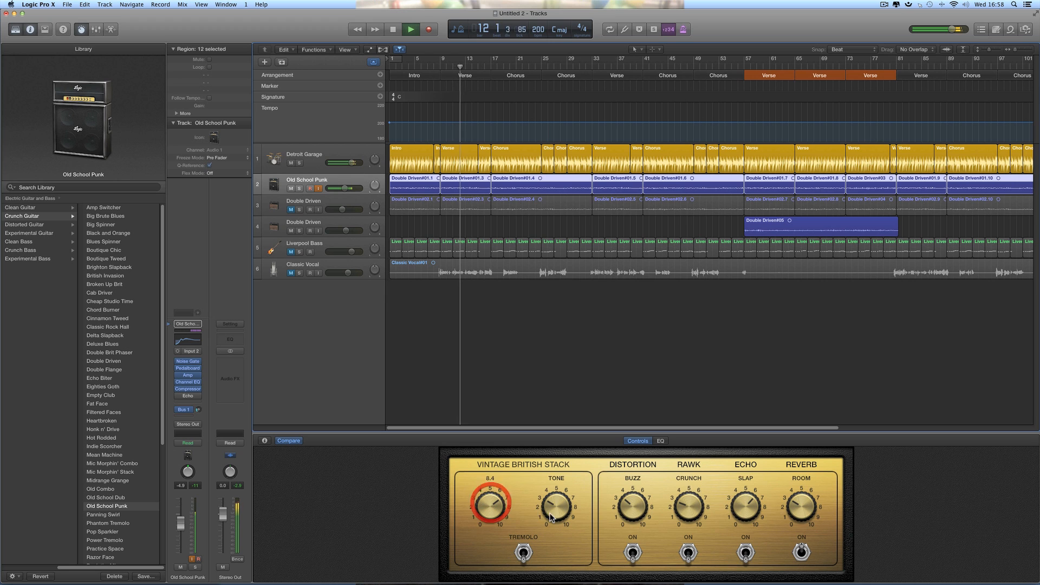
mouse_move(551, 510)
mouse_down()
mouse_move(551, 441)
mouse_move(560, 513)
mouse_up()
key(space)
key(space)
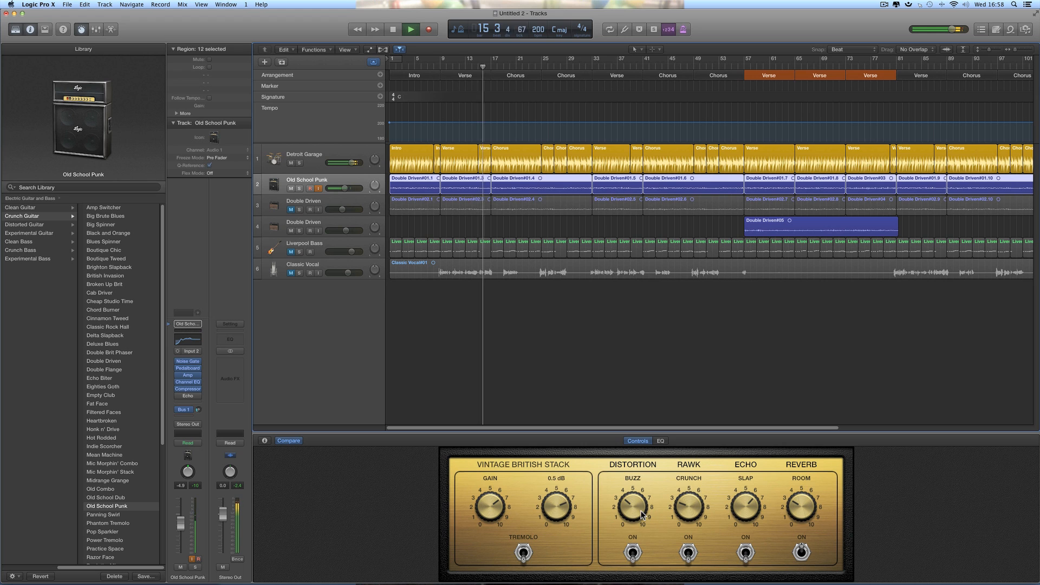
Step: Try the guitar amp's Distortion with a lower Buzz, and switch on Rawk with its Crunch turned down
click(632, 545)
mouse_move(636, 513)
mouse_down()
mouse_move(639, 522)
mouse_move(690, 515)
mouse_move(690, 467)
mouse_up()
click(631, 554)
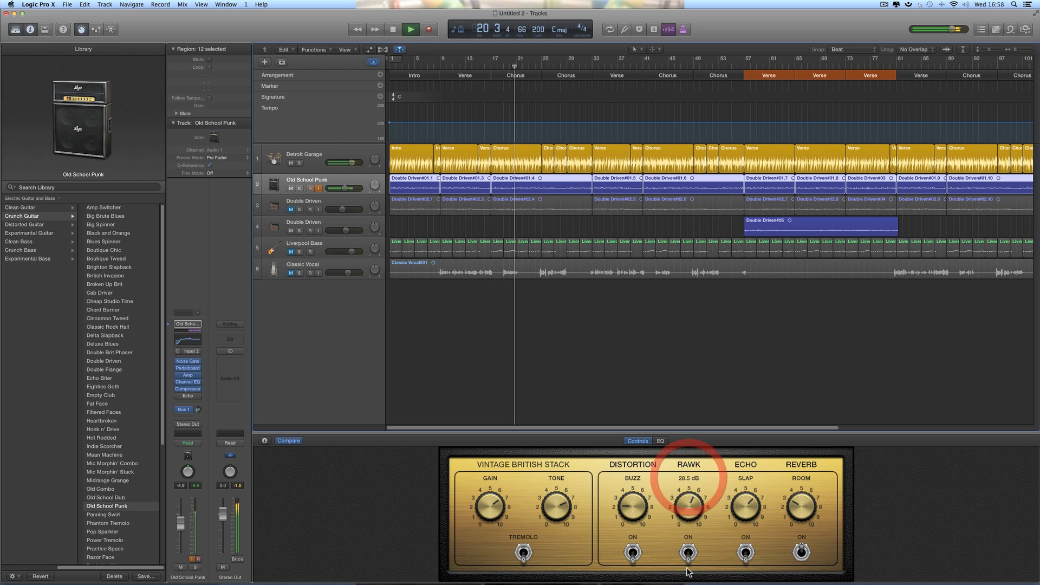
click(687, 552)
click(688, 517)
drag(688, 514, 708, 557)
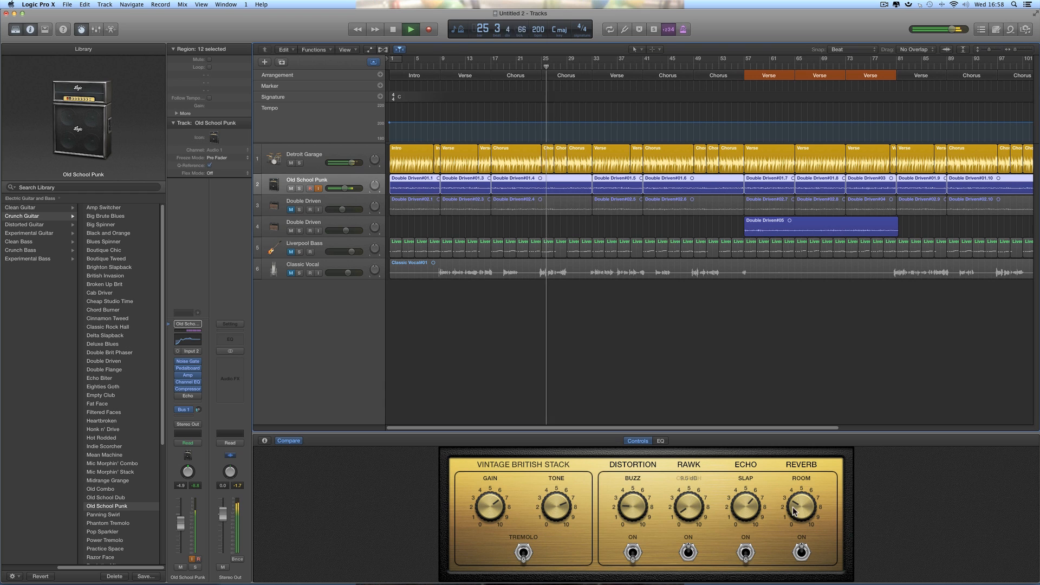
Step: Turn down the guitar amp's Room reverb, set its Tone to -1.0 dB and readjust its Gain
mouse_move(800, 509)
mouse_down()
mouse_move(792, 464)
mouse_move(796, 521)
mouse_up()
drag(556, 506, 571, 559)
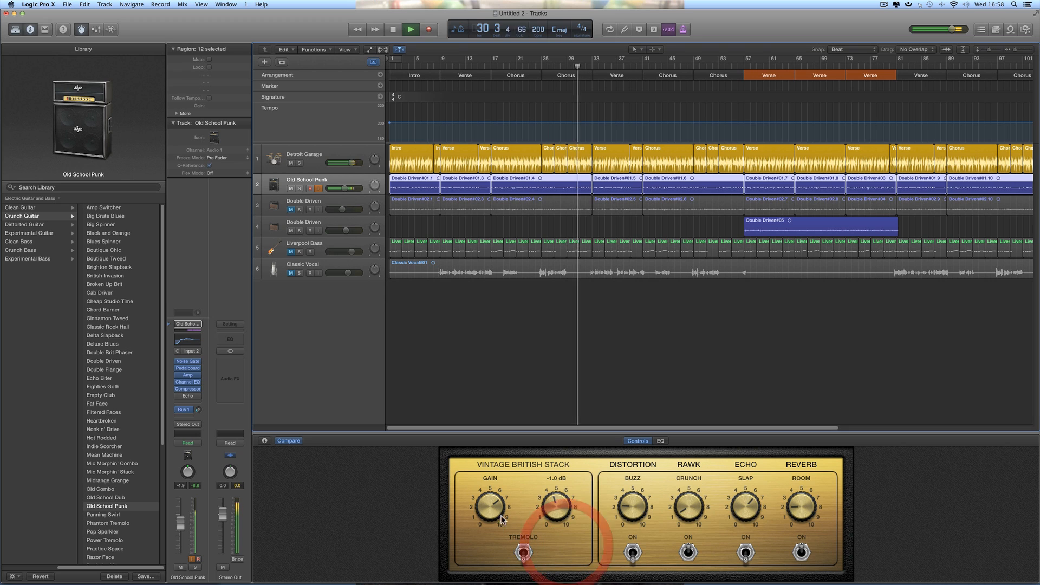
click(490, 508)
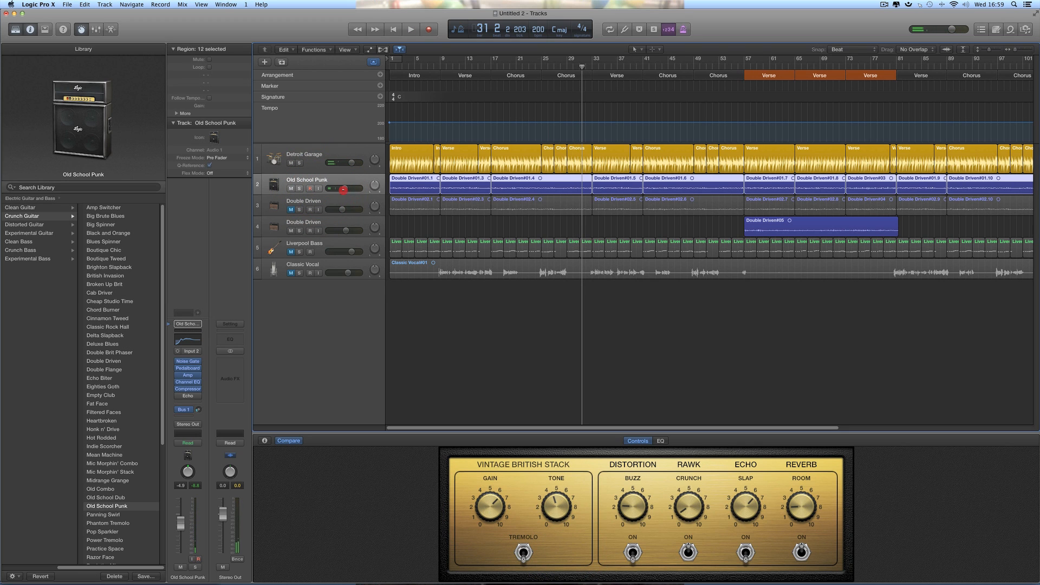
Step: Unmute the Double Driven guitar on track 3 and balance it during playback with its volume at -7.8 dB
click(291, 210)
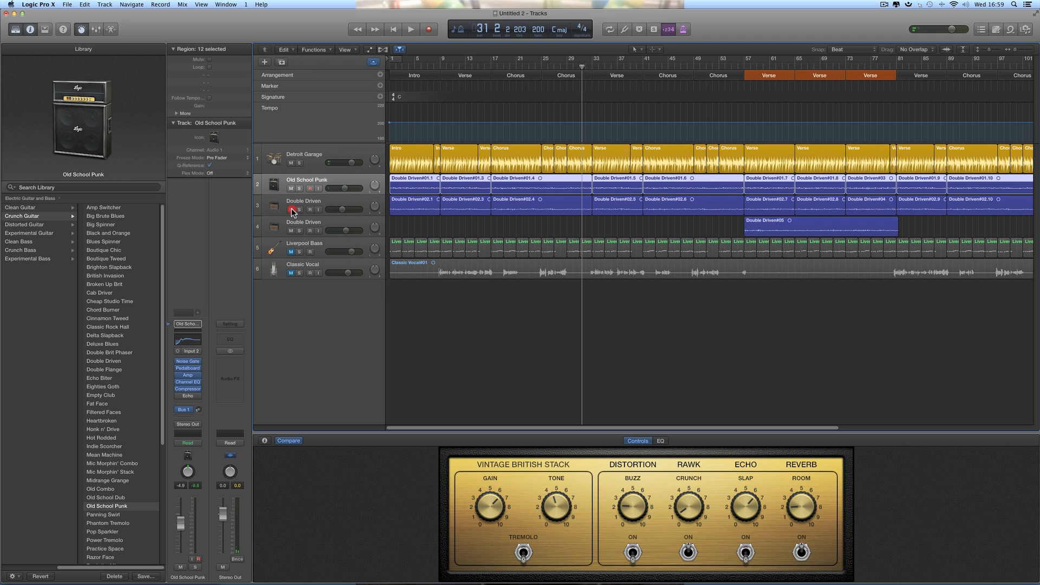
click(327, 202)
click(342, 210)
key(space)
drag(349, 210, 374, 191)
key(space)
drag(375, 209, 343, 209)
key(space)
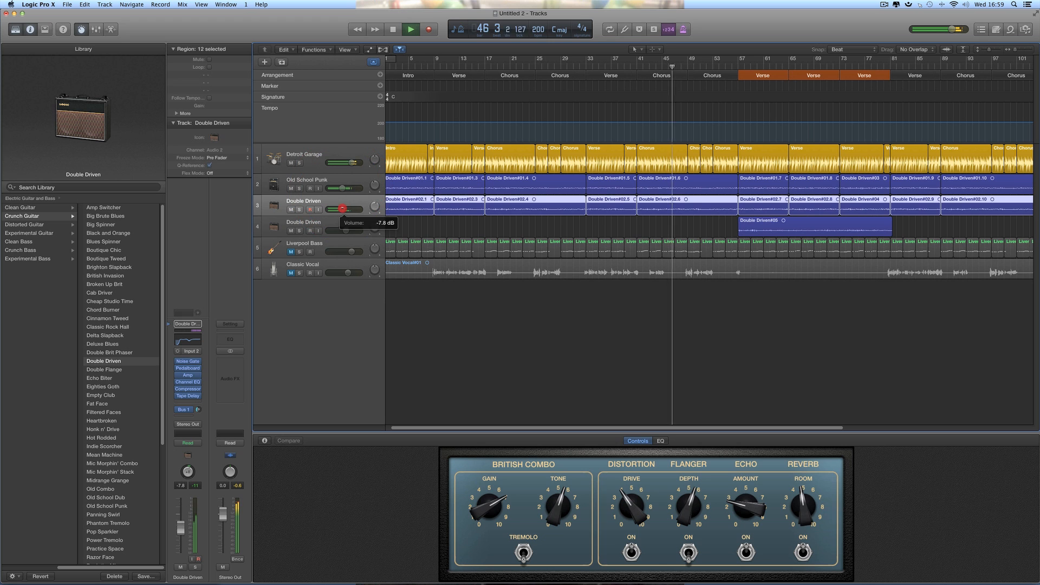
key(space)
Step: Unmute the Liverpool Bass track and open its Bass Amp Designer plug-in
click(321, 244)
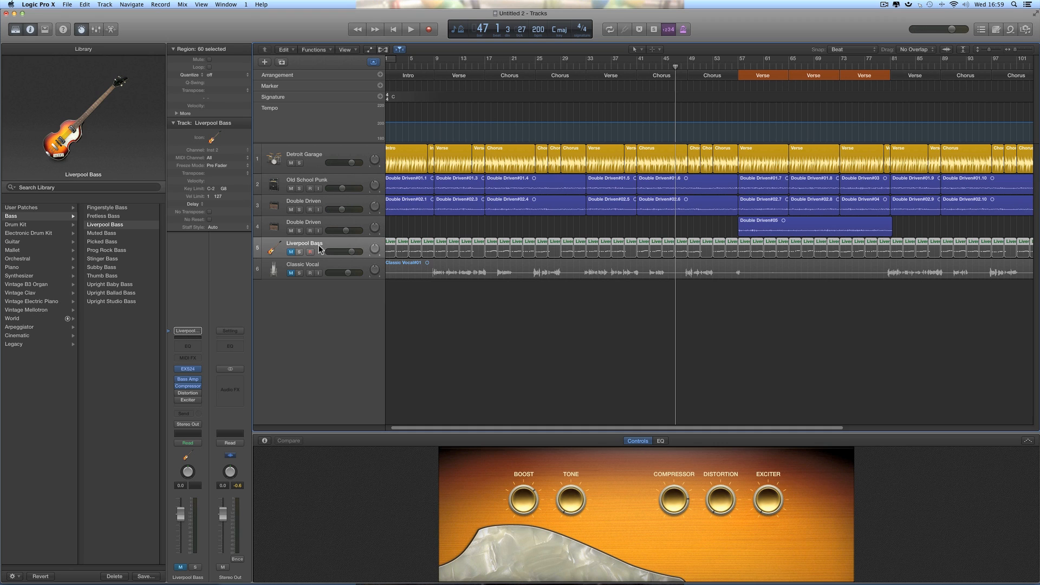
click(290, 251)
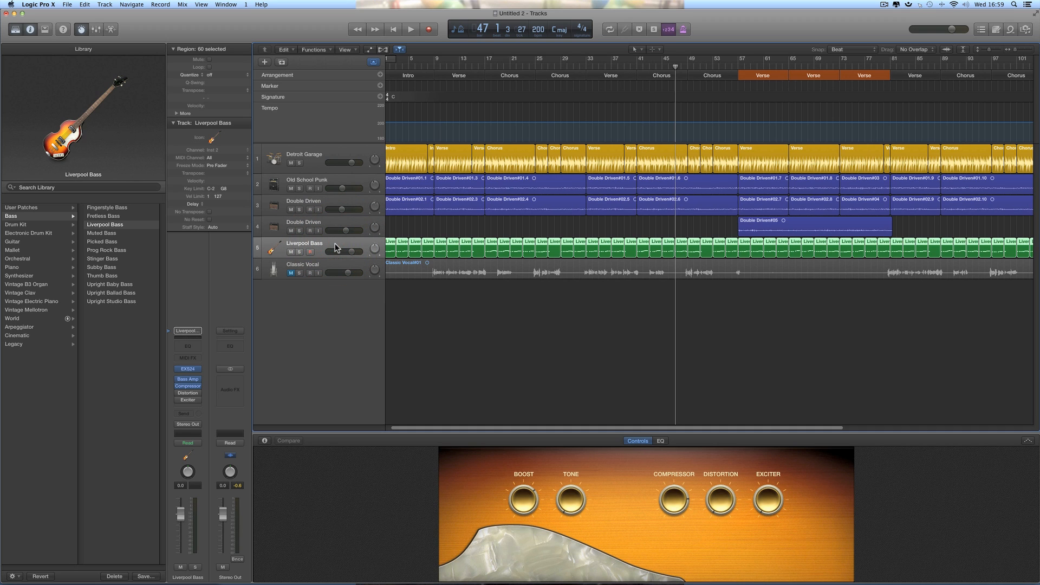
click(190, 379)
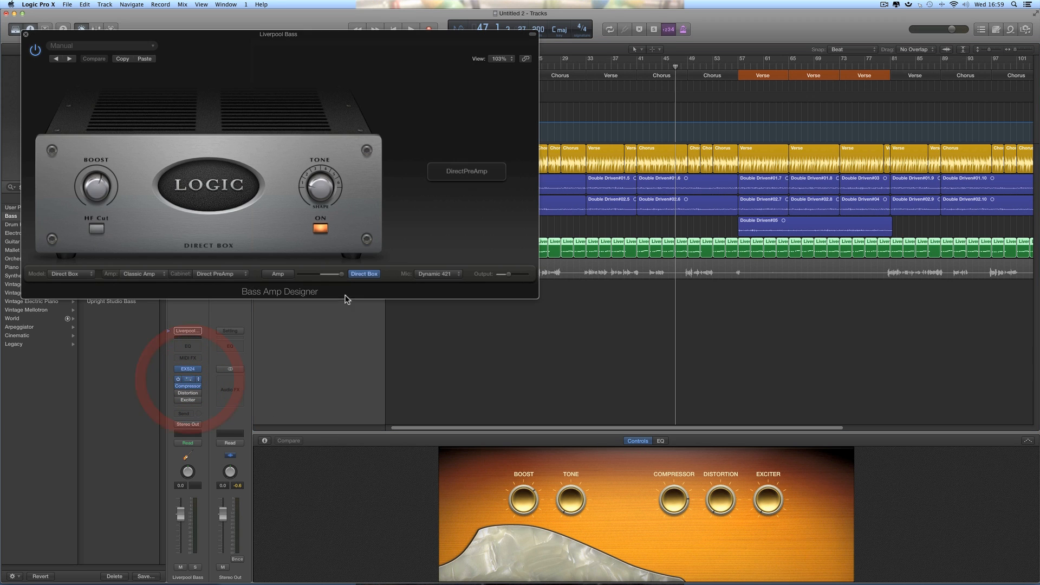
drag(276, 62, 527, 255)
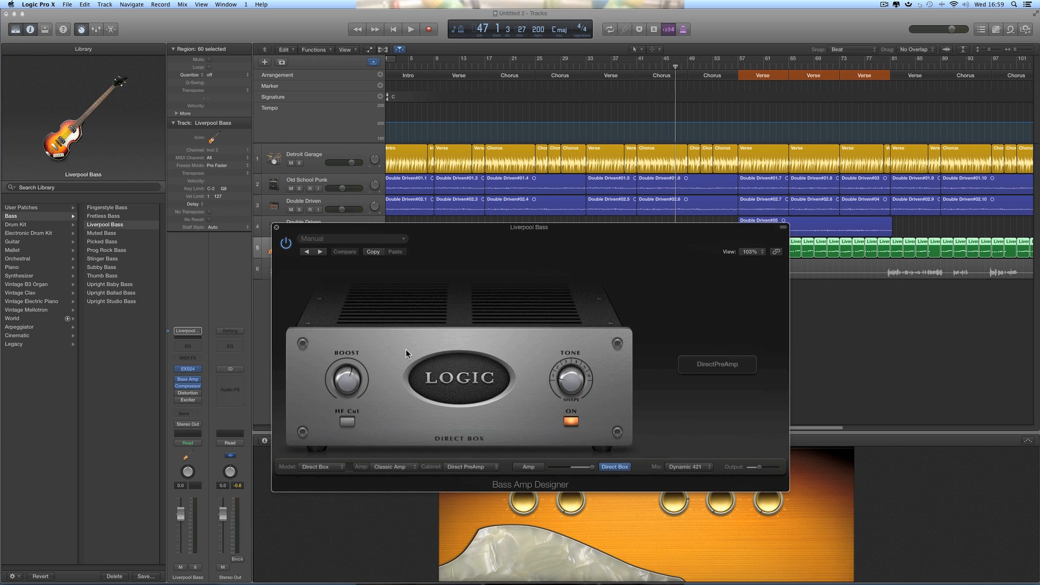
Step: Audition the Bass Amp Designer presets one after another during playback and settle on Crunch Cab
click(321, 251)
click(321, 251)
click(322, 251)
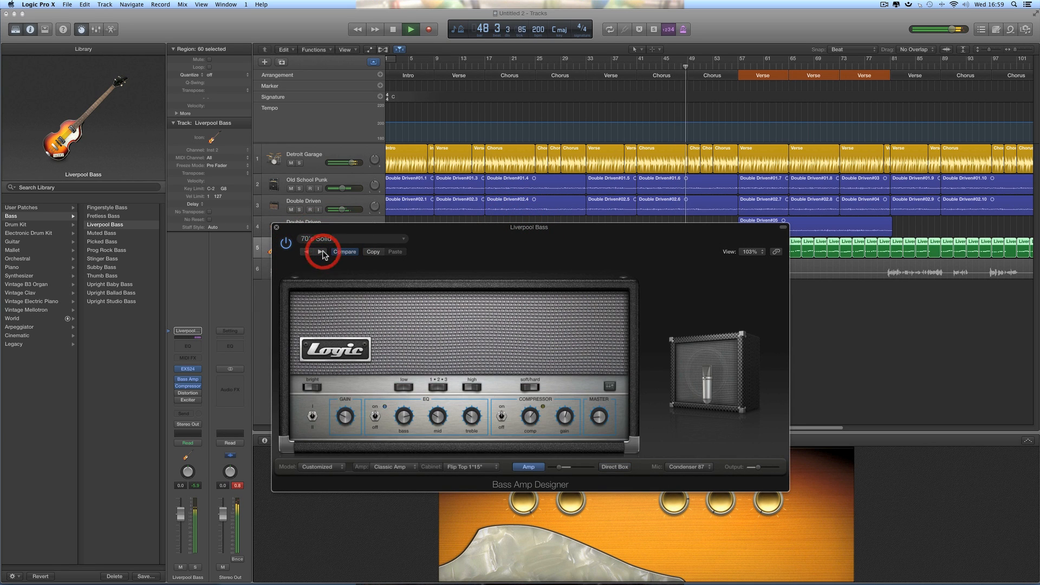
click(322, 251)
click(321, 252)
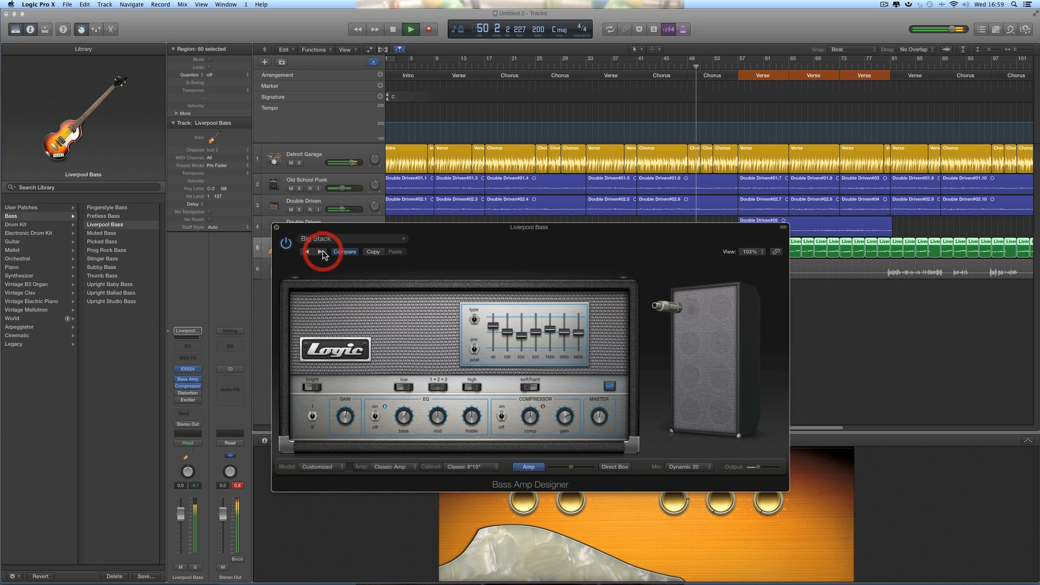
click(322, 251)
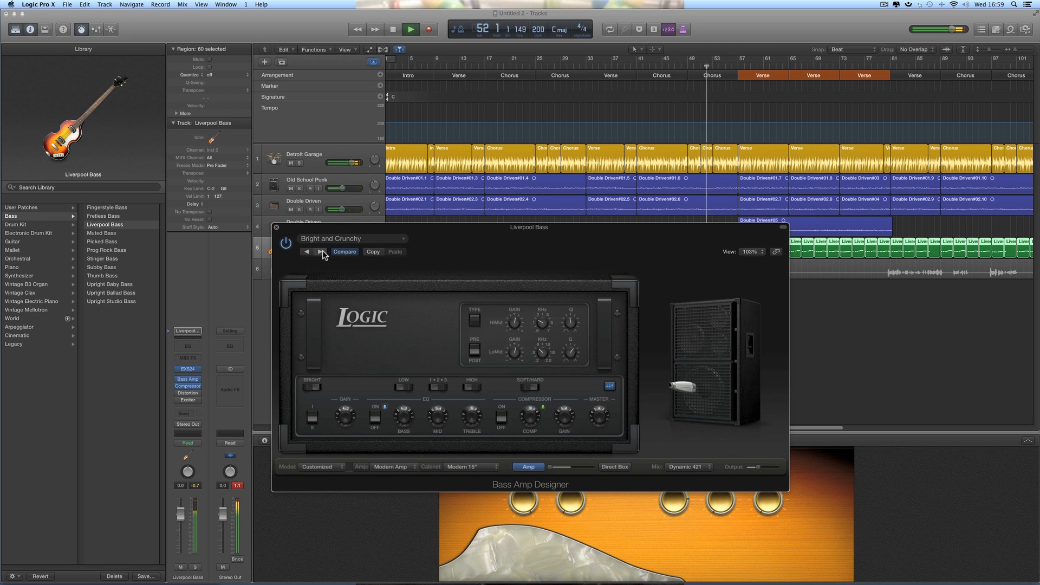
click(321, 252)
click(322, 251)
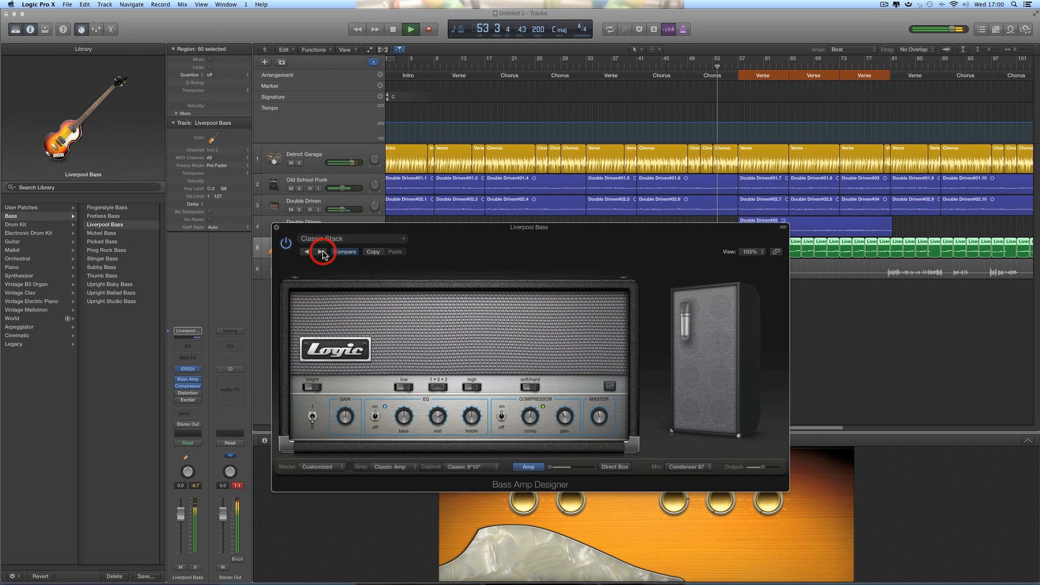
click(322, 251)
click(322, 251)
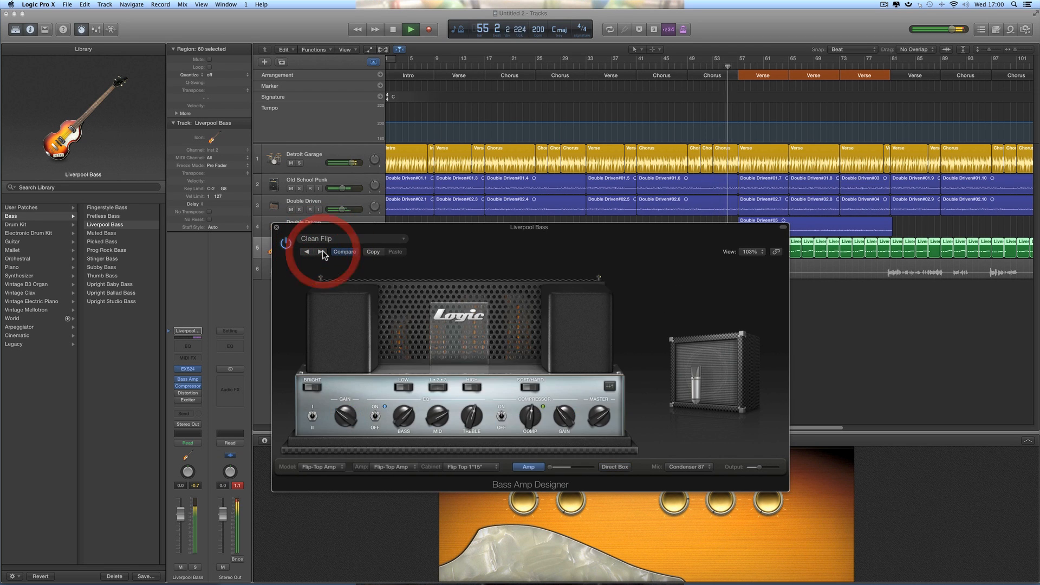
click(322, 251)
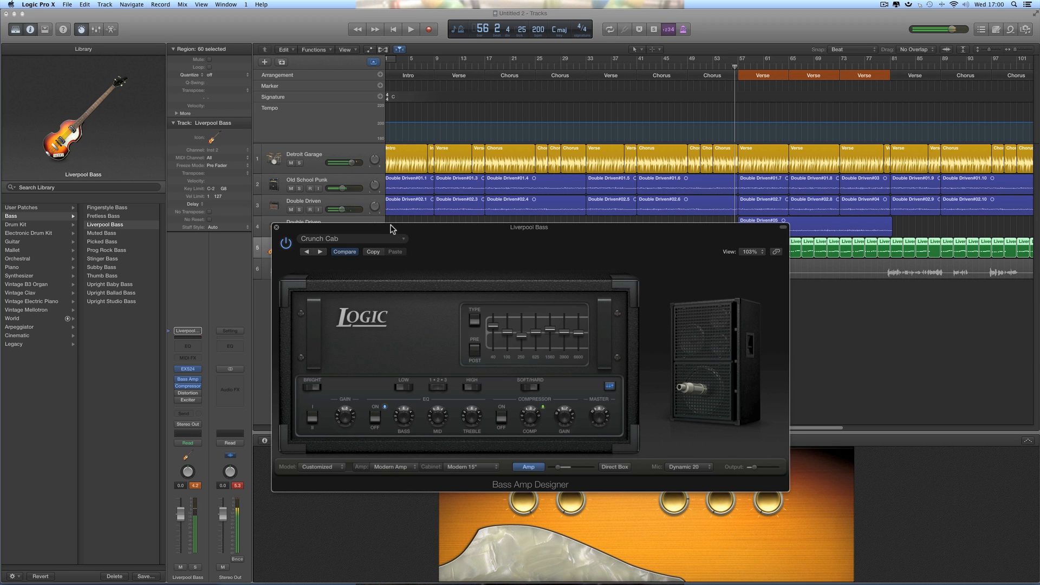
Step: Lower the lowest band and slightly raise the 100 Hz band of the bass amp's graphic EQ, checking with short playback
drag(391, 227, 451, 247)
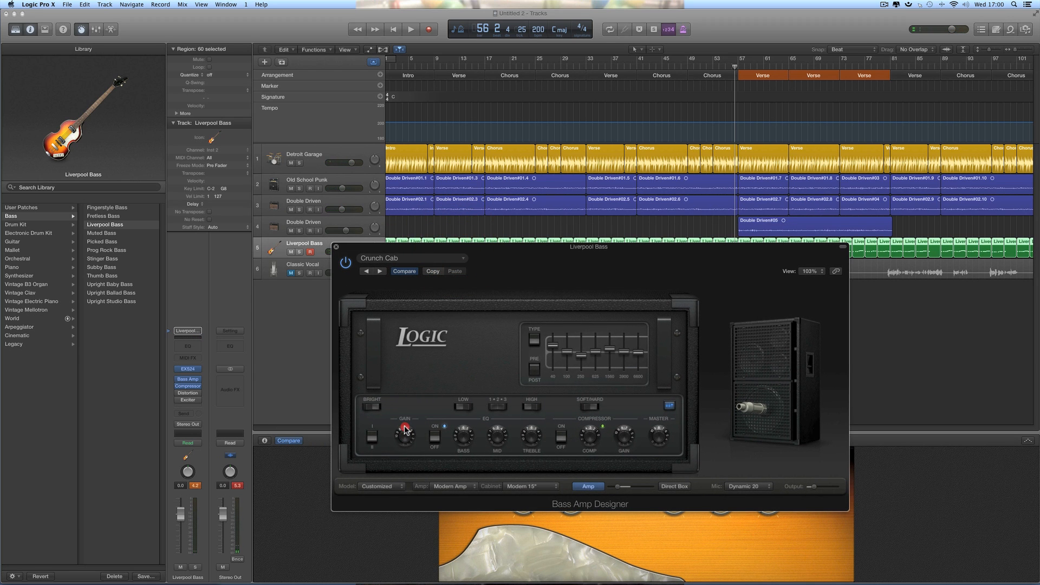
key(space)
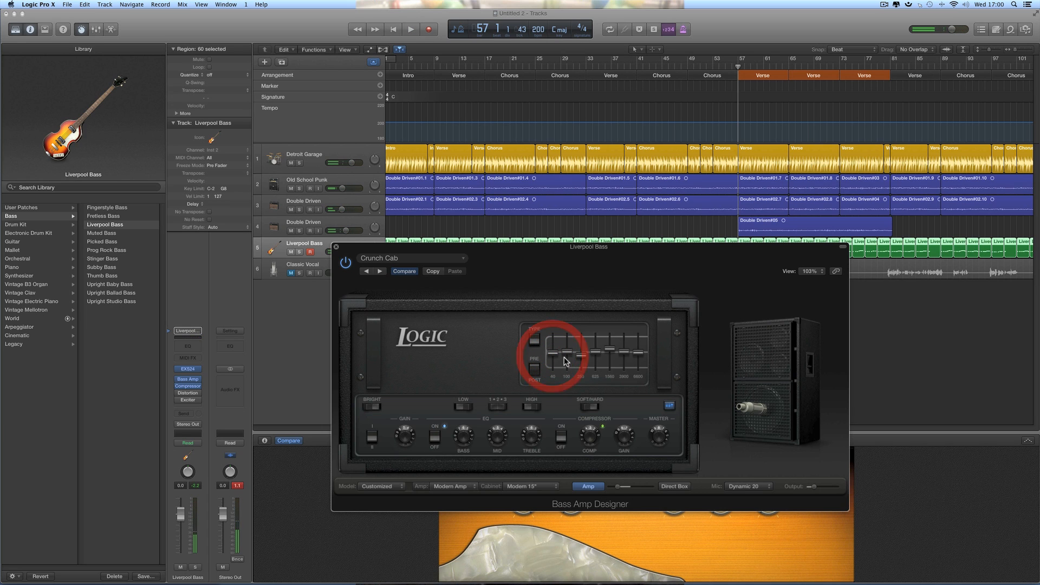
key(space)
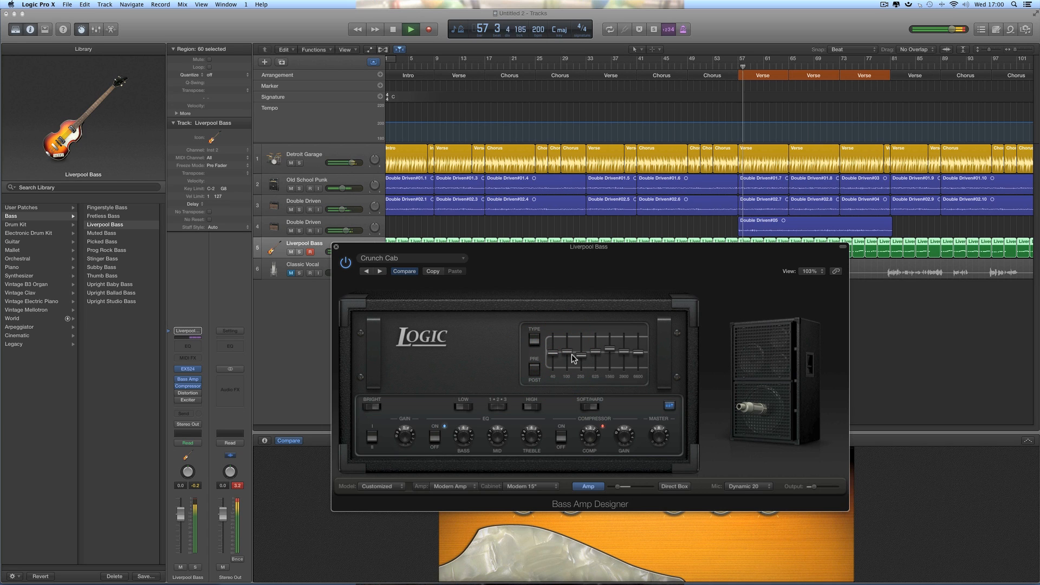
key(space)
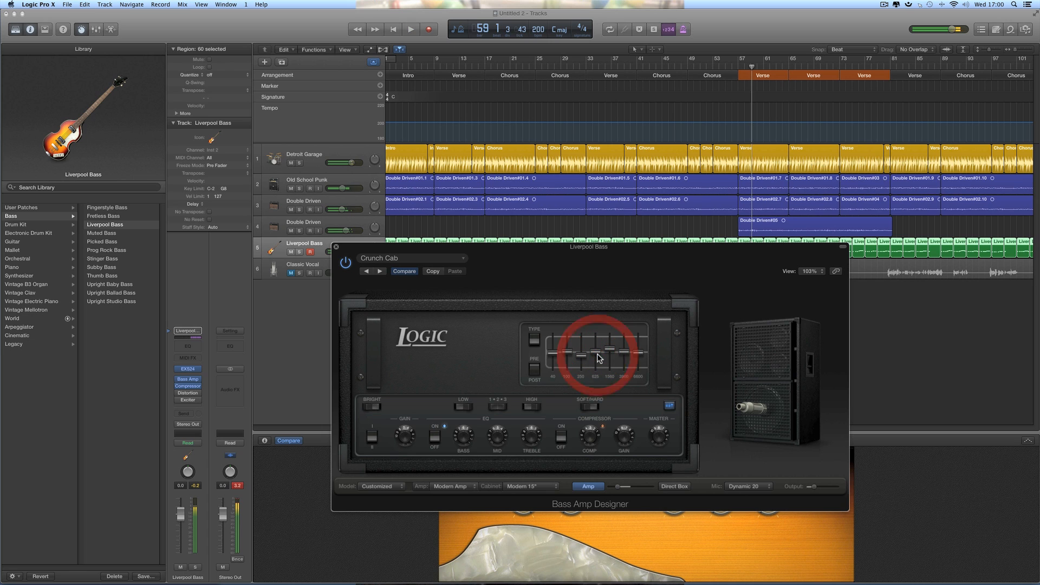
click(570, 354)
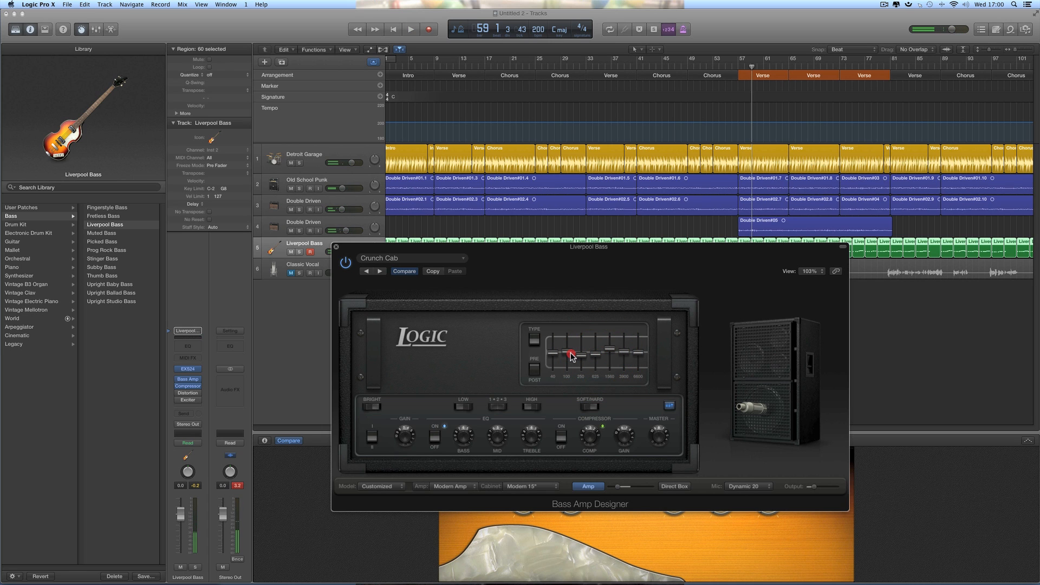
key(space)
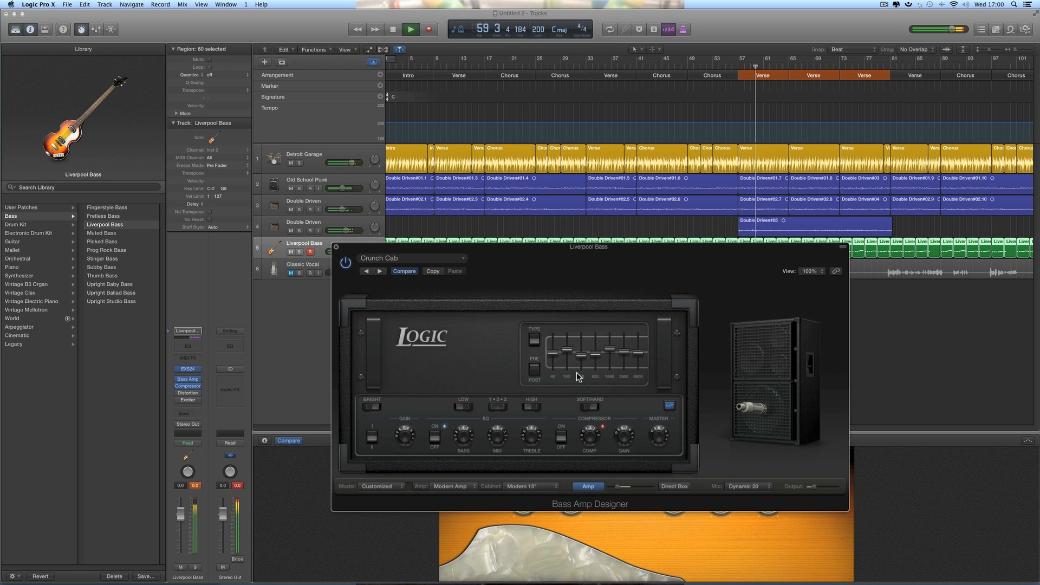
Step: Lower the fourth and 1000 Hz bands of the graphic EQ during playback and close the Bass Amp Designer
click(609, 351)
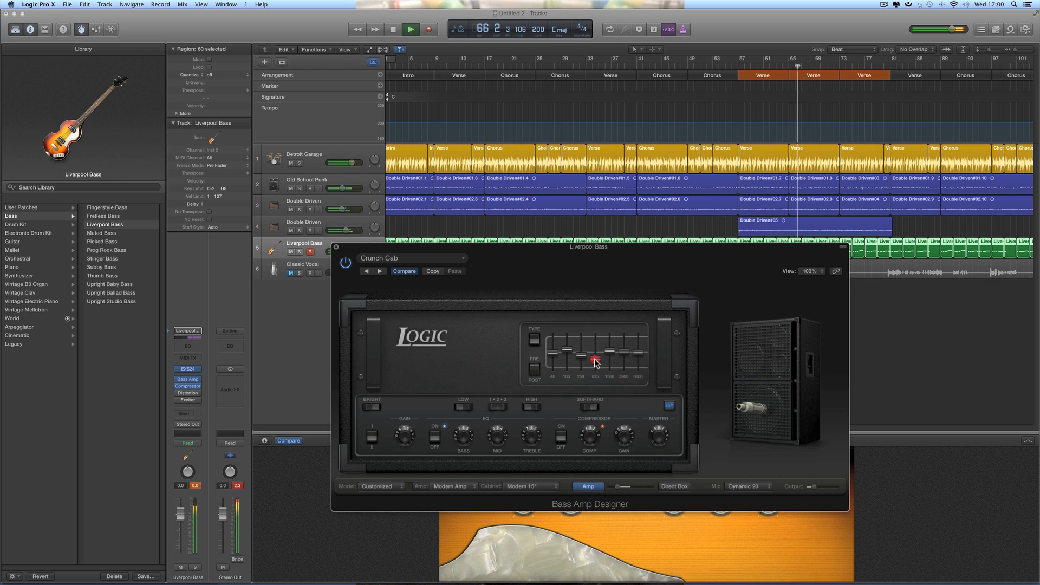
click(609, 353)
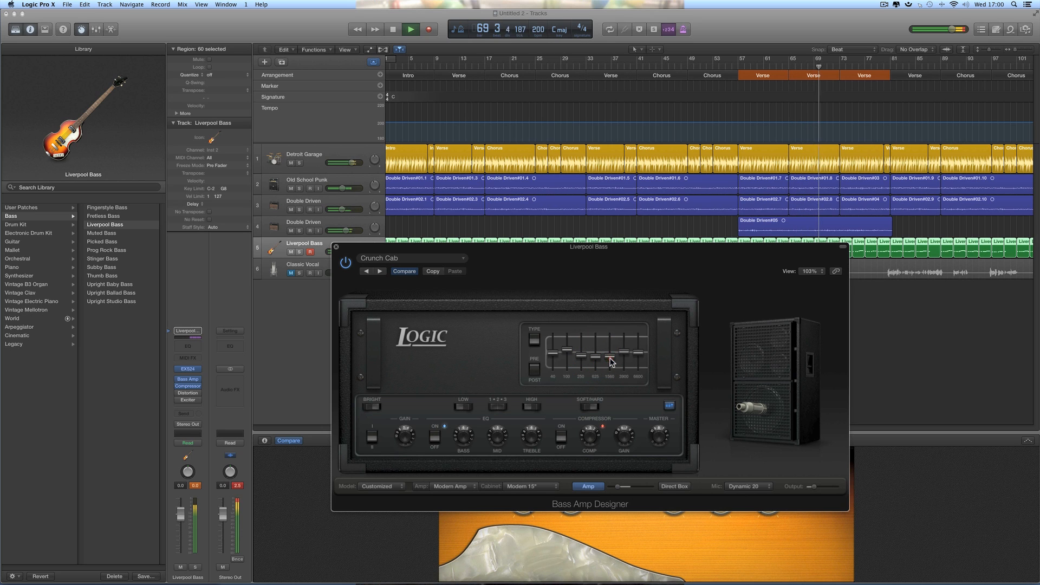
key(space)
click(337, 248)
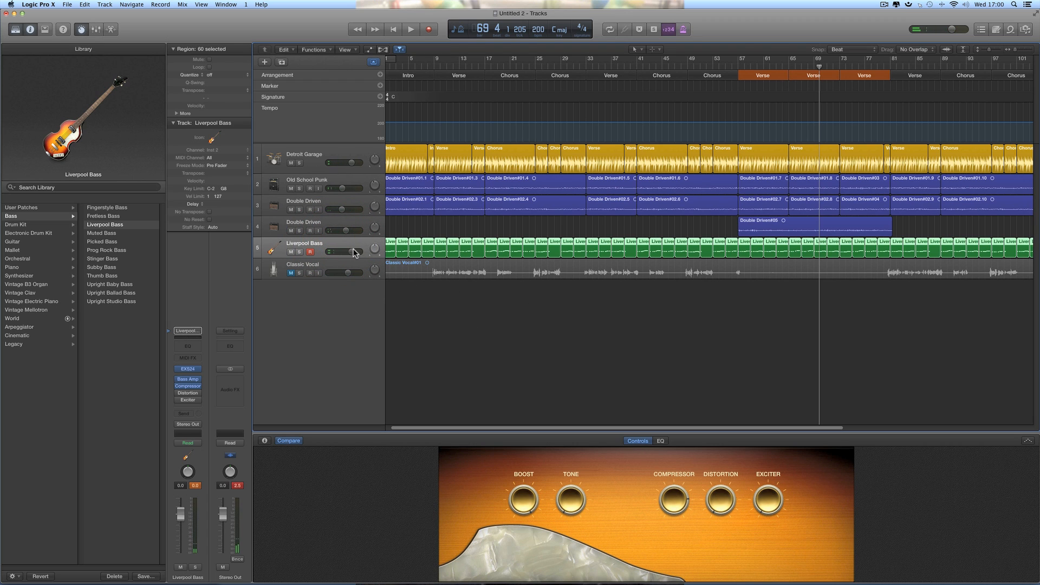
Step: Lower the Liverpool Bass volume to -4.3 dB during playback, comparing with it muted, and set the track 3 Double Driven guitar to -8.4 dB
drag(354, 252, 344, 252)
key(space)
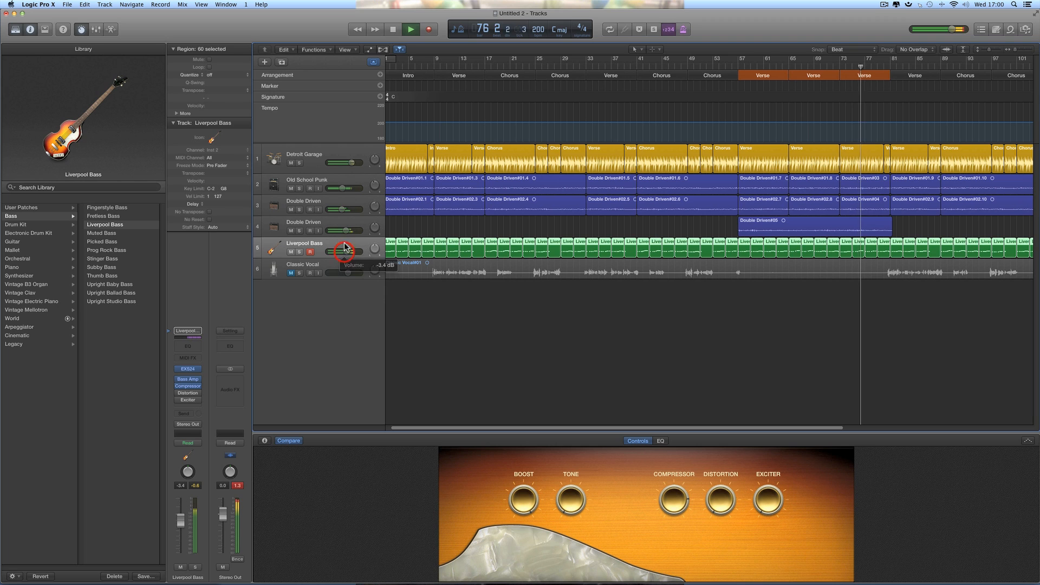
click(290, 252)
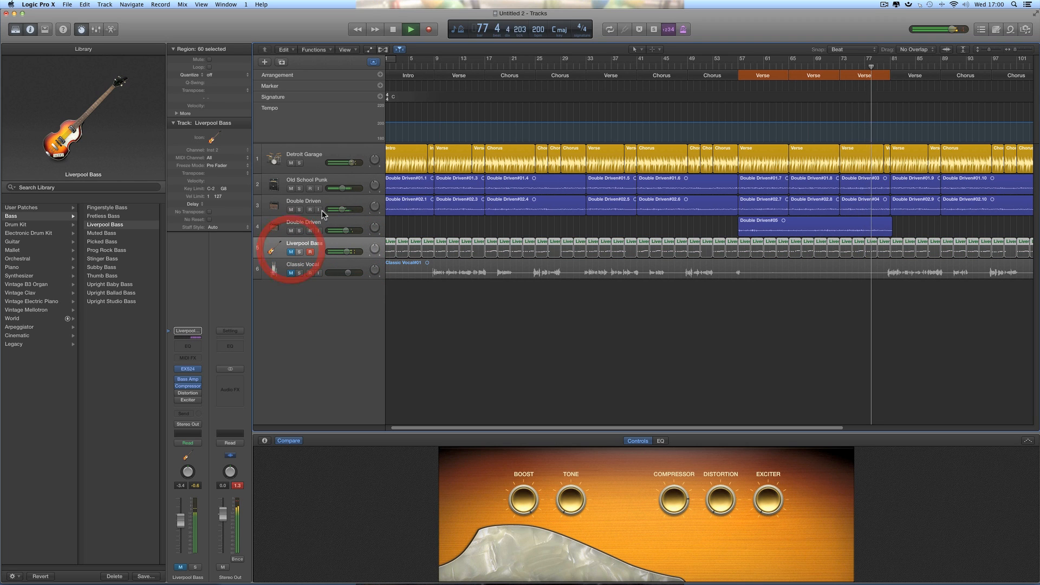
click(341, 209)
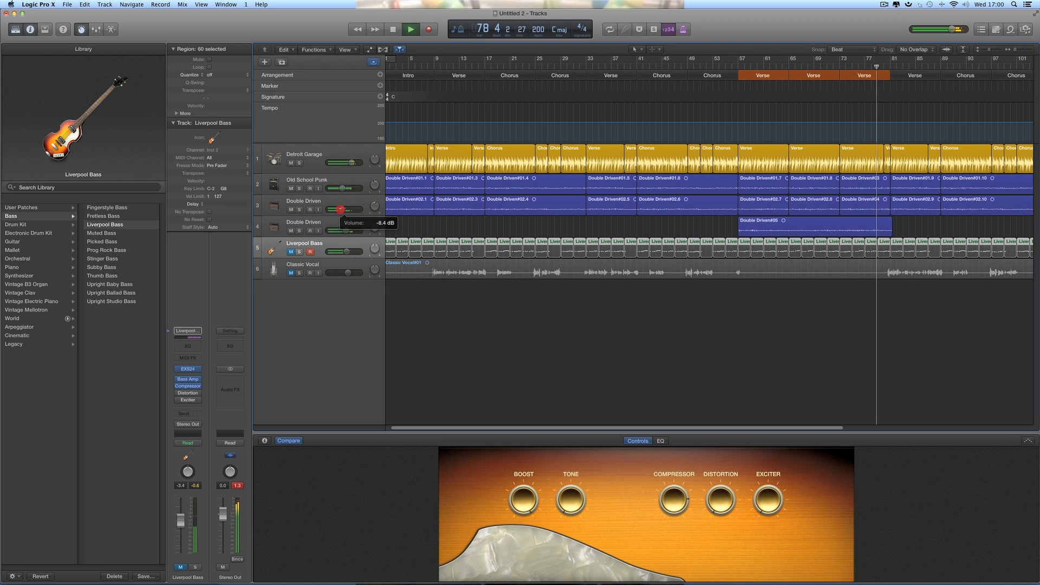
click(291, 252)
drag(344, 251, 341, 253)
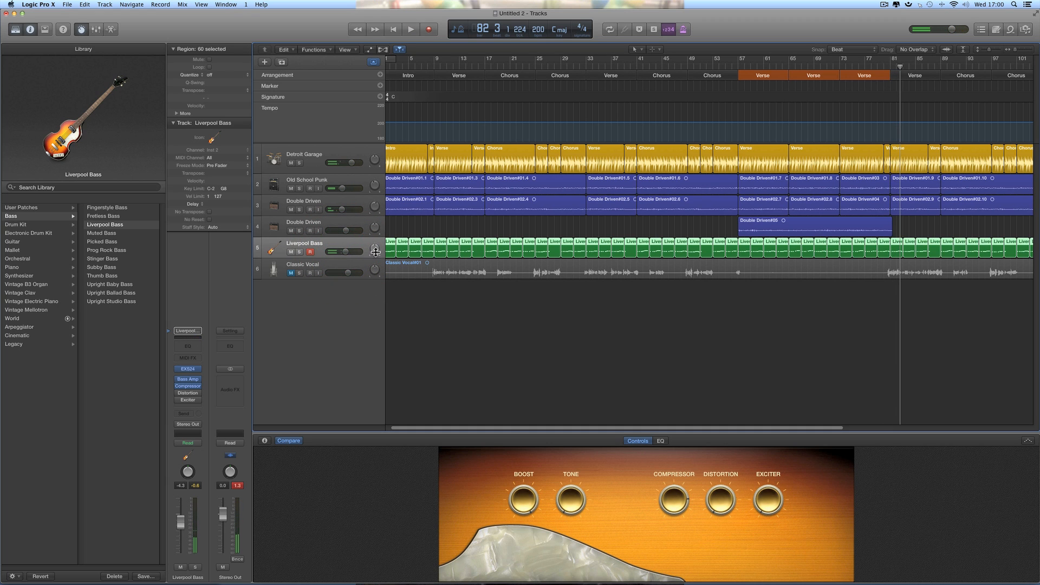
Step: Hide the Library, select the Detroit Garage drum track and raise its Kick and Toms levels
click(15, 29)
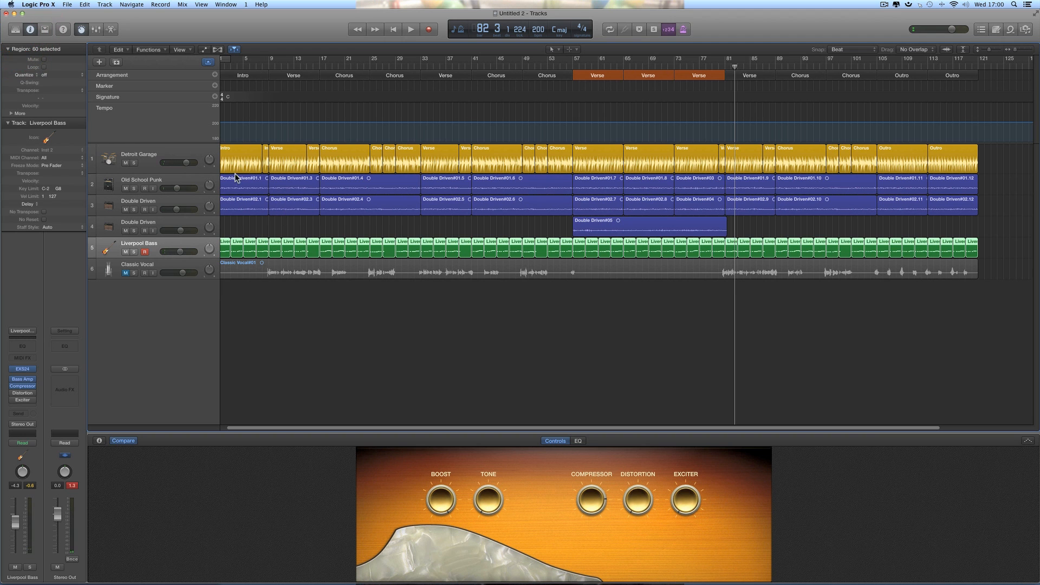
click(195, 151)
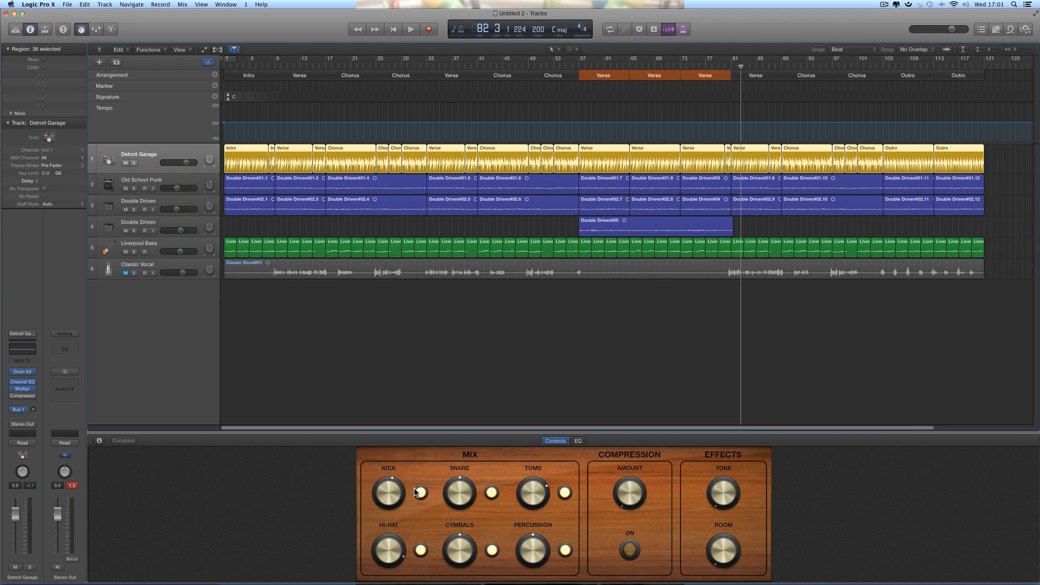
key(space)
drag(392, 495, 392, 490)
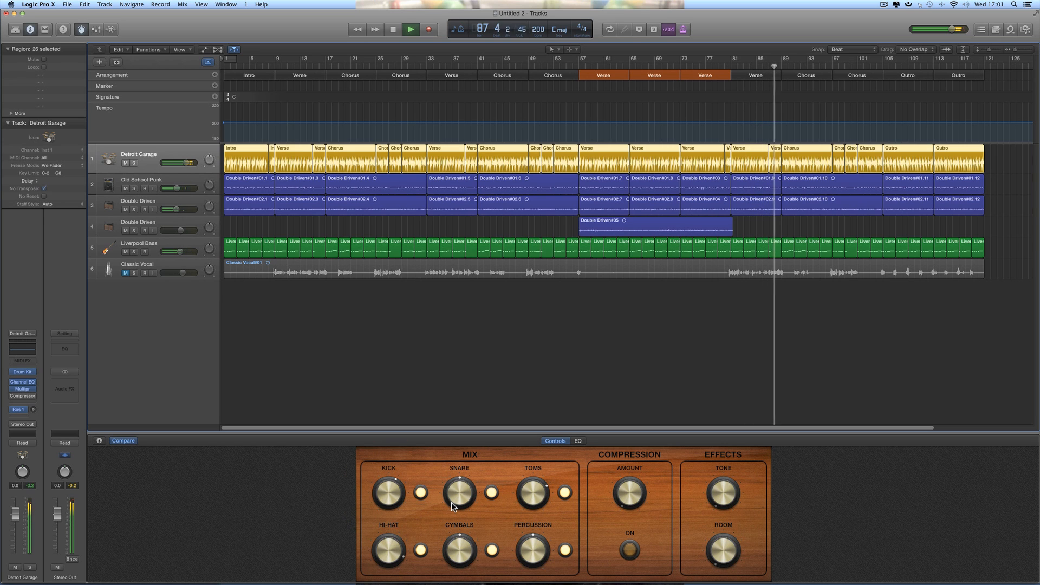
key(space)
click(540, 502)
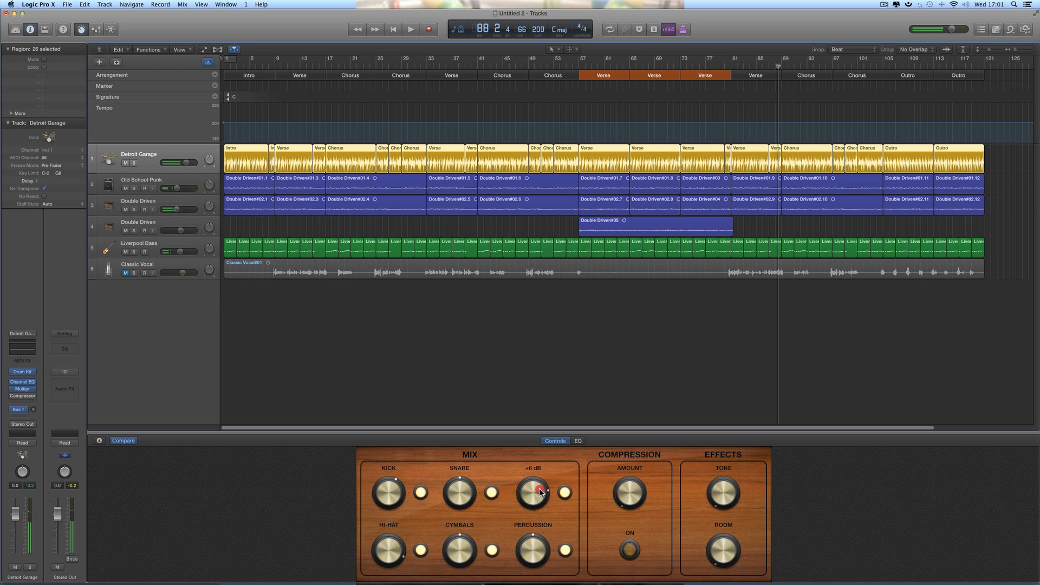
Step: Play the song from bar 37 and slightly lower the drum mix's Cymbals level
click(450, 67)
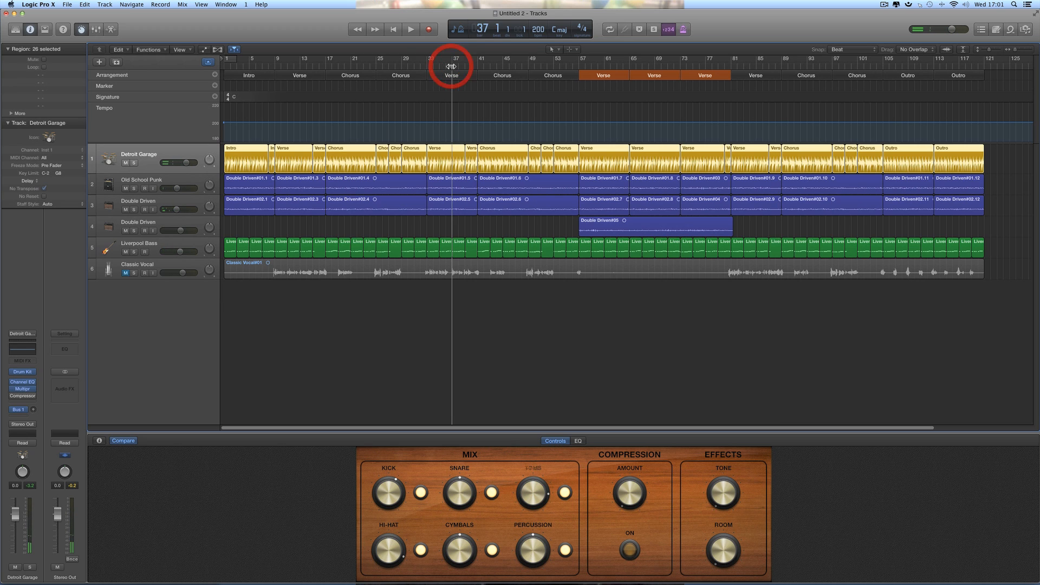
key(space)
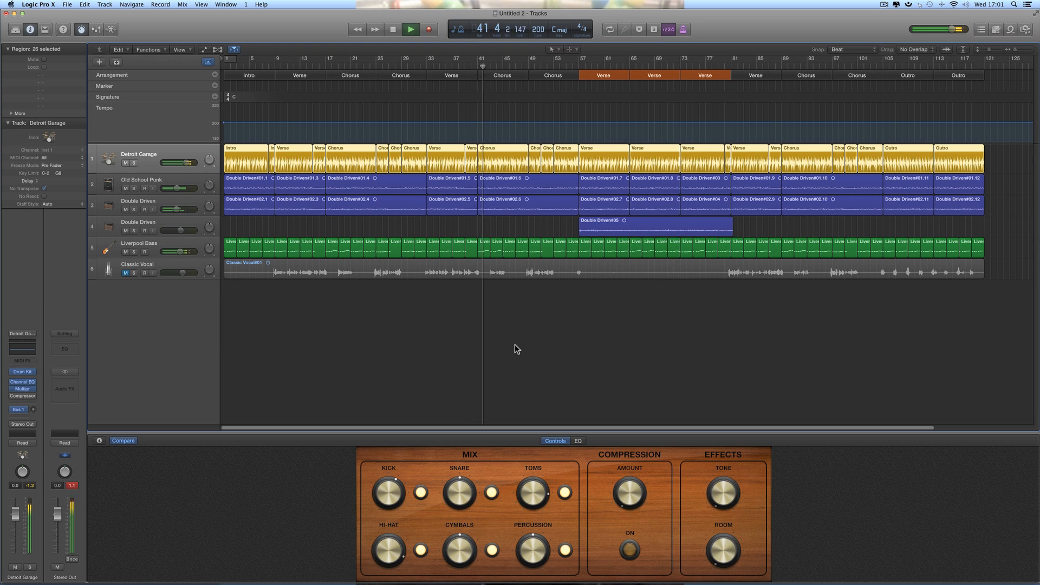
key(space)
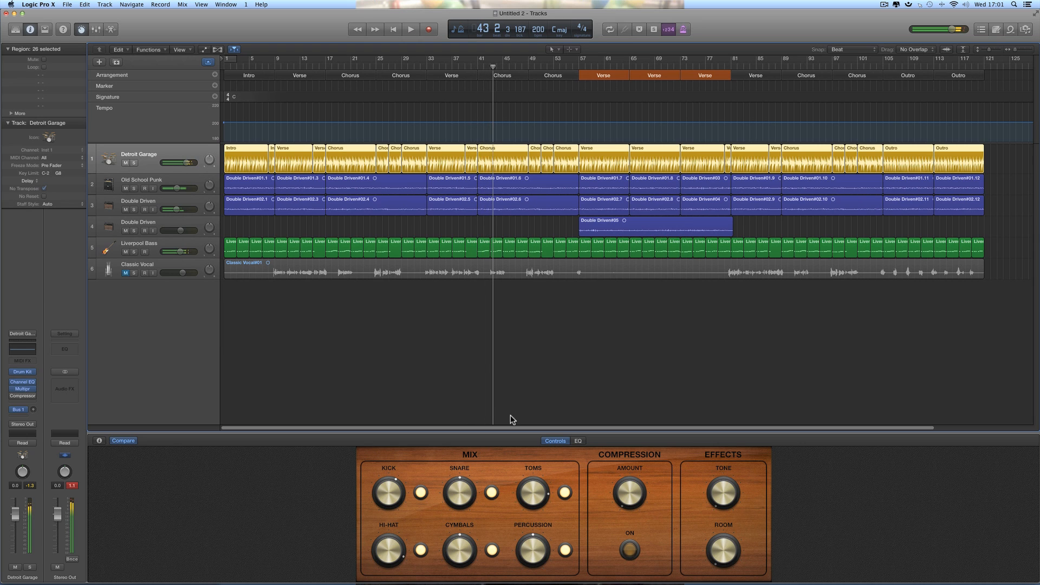
key(space)
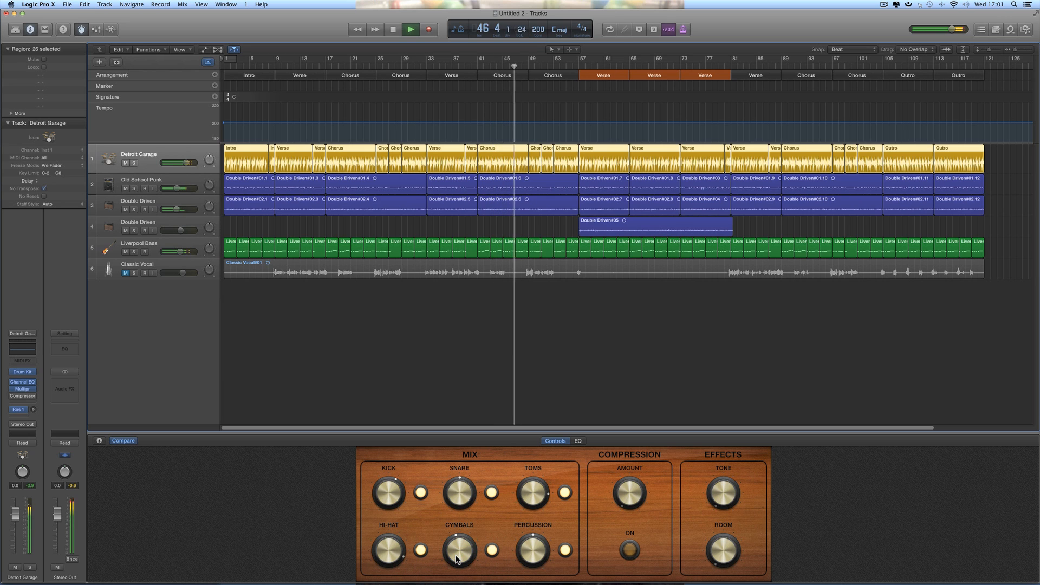
key(space)
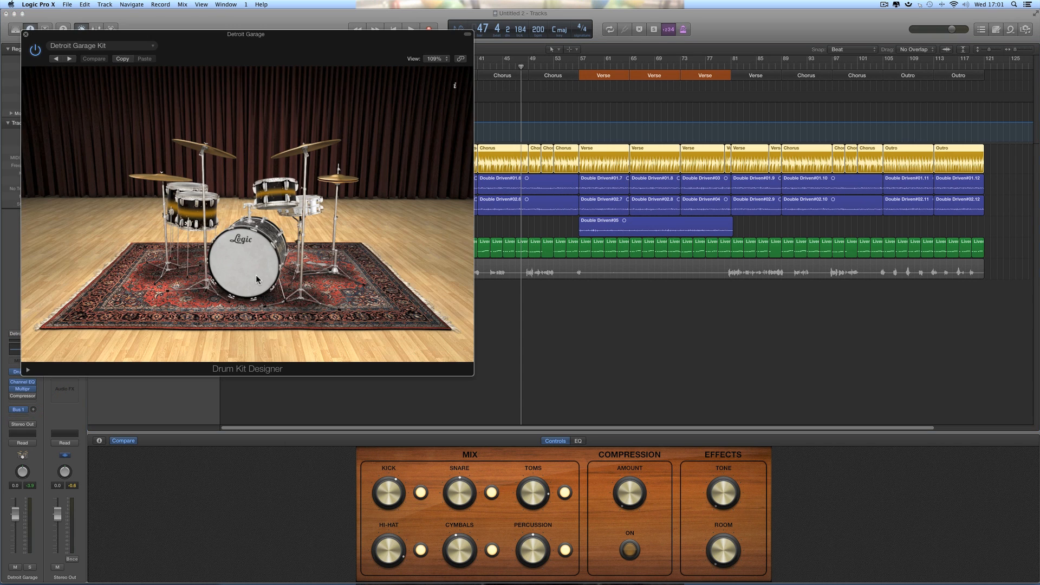
Step: Open the snare's settings in Drum Kit Designer, raise its Tune and Dampen and audition it with the song
drag(239, 36, 332, 129)
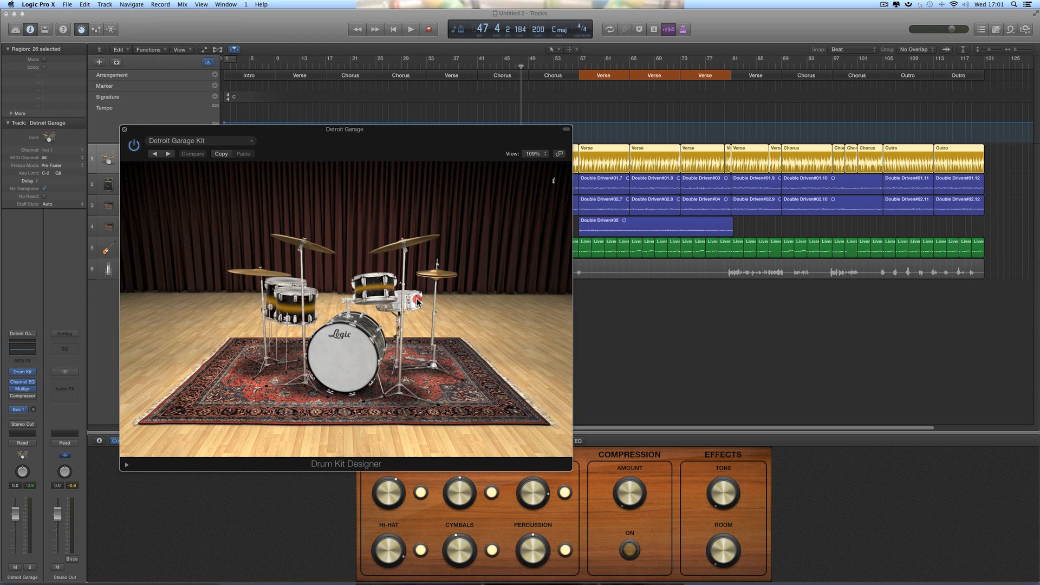
click(414, 305)
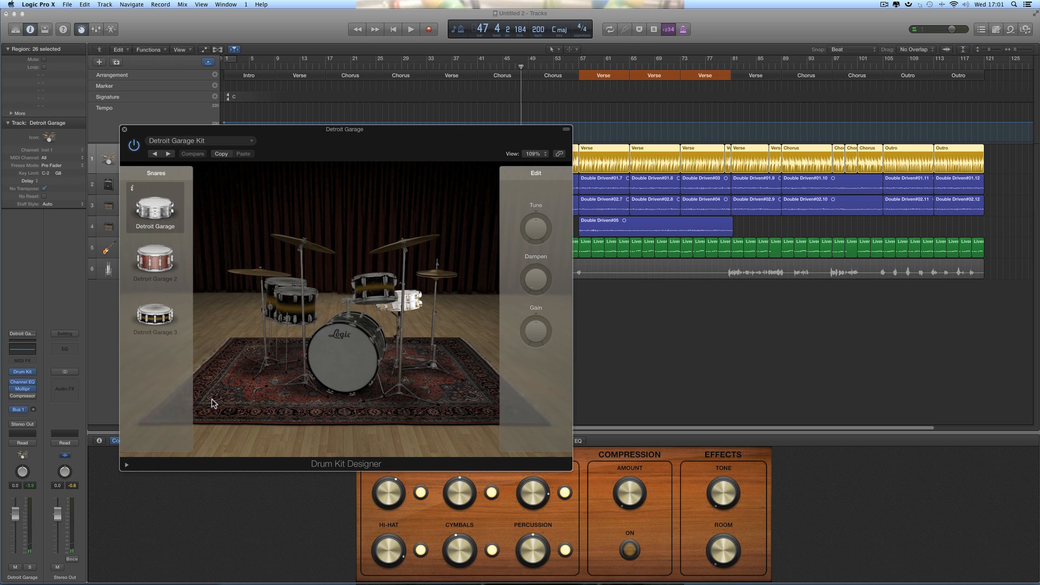
click(412, 304)
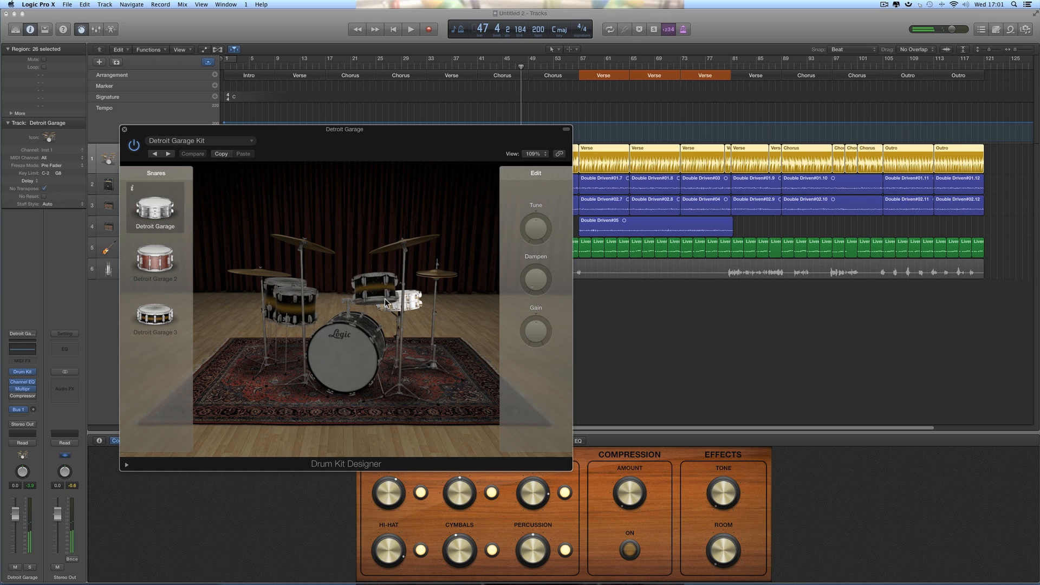
drag(533, 287, 528, 208)
click(414, 301)
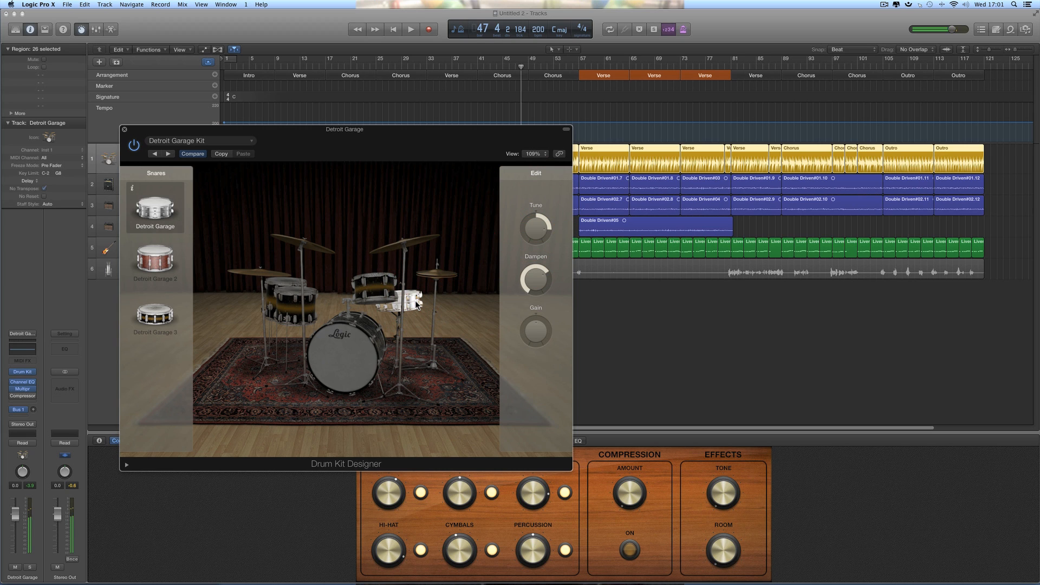
key(space)
drag(529, 339, 529, 335)
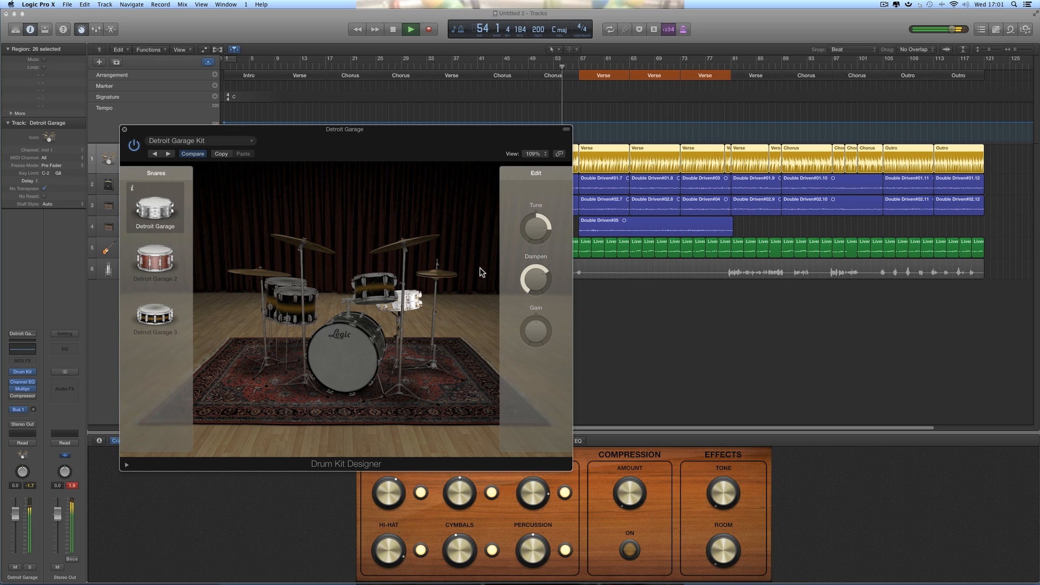
drag(542, 282, 397, 341)
Step: Check the kick and tom settings in Drum Kit Designer and close the plug-in
click(397, 341)
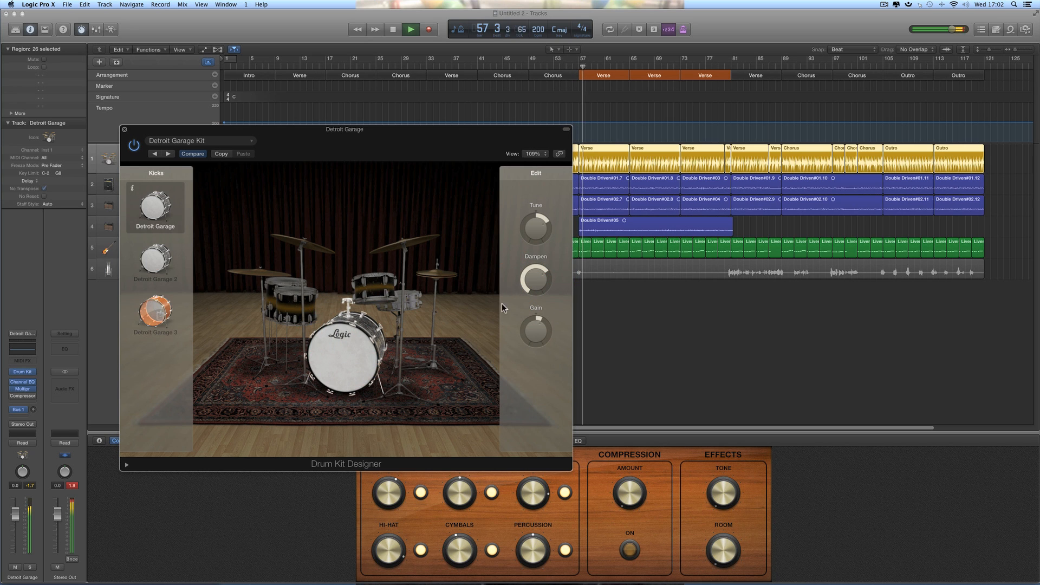
click(533, 280)
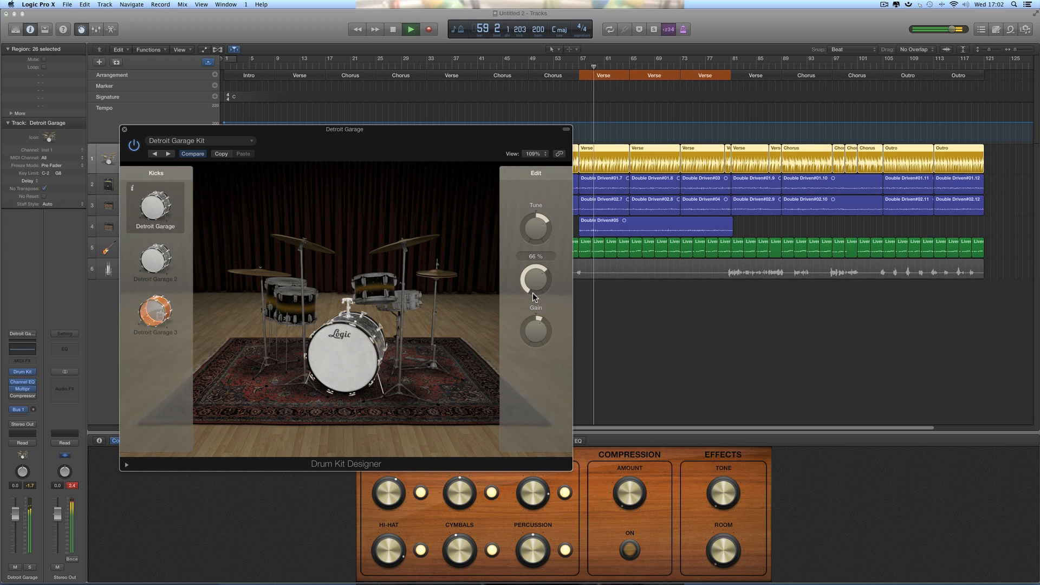
key(space)
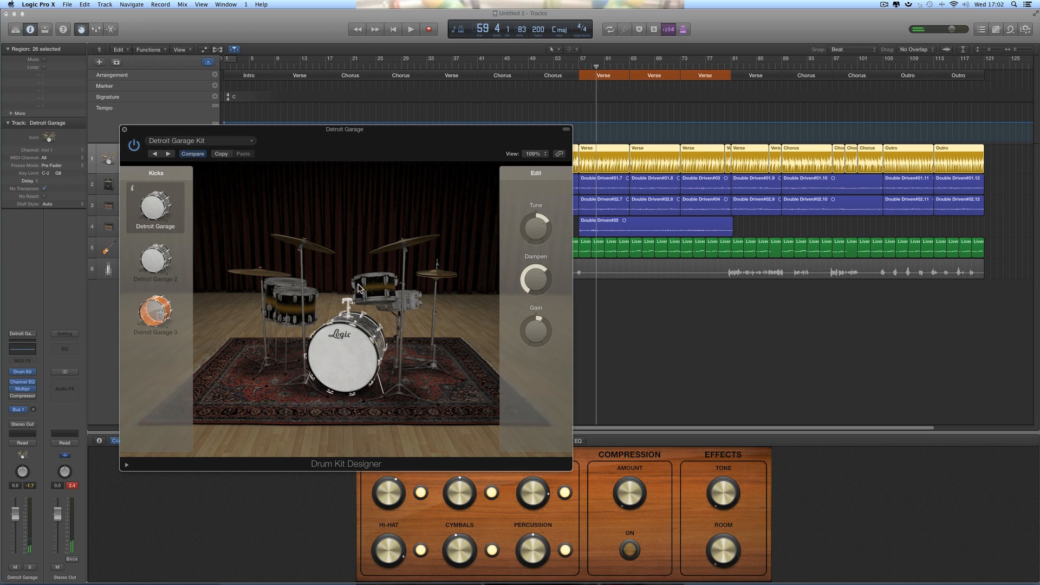
click(359, 288)
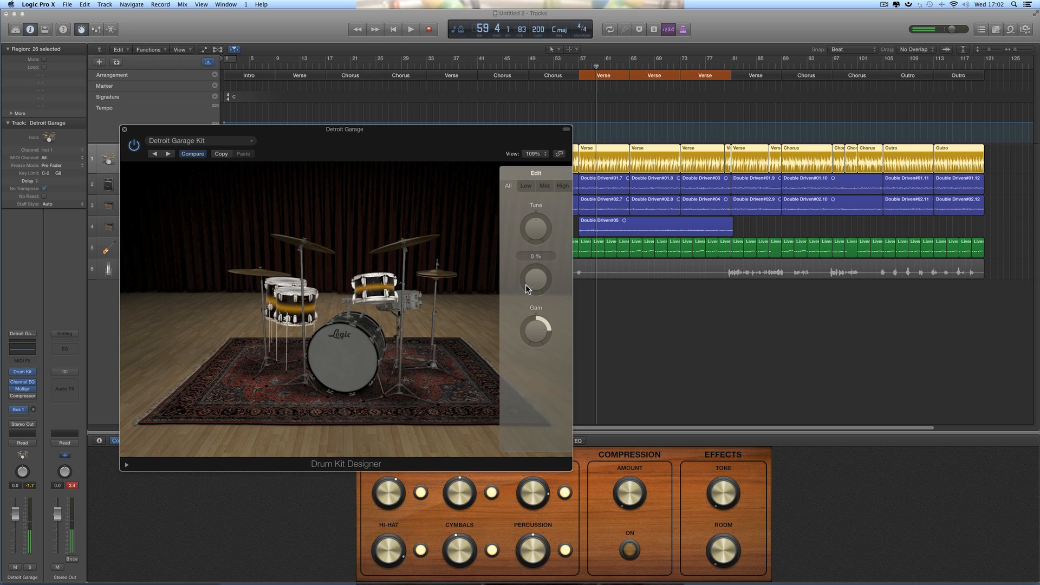
click(124, 130)
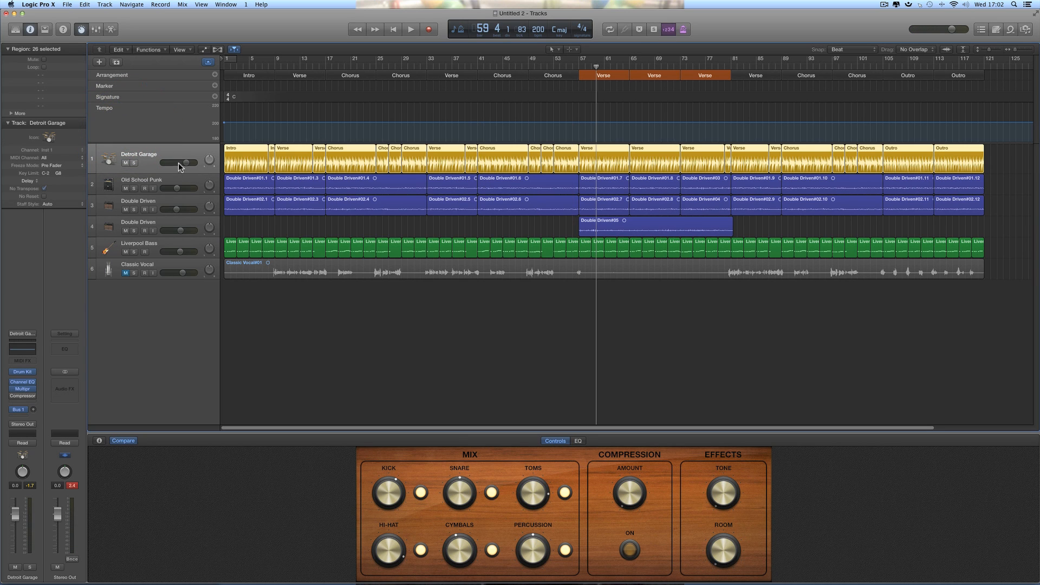
Step: Return to the start of the song and play the opening bars
click(393, 29)
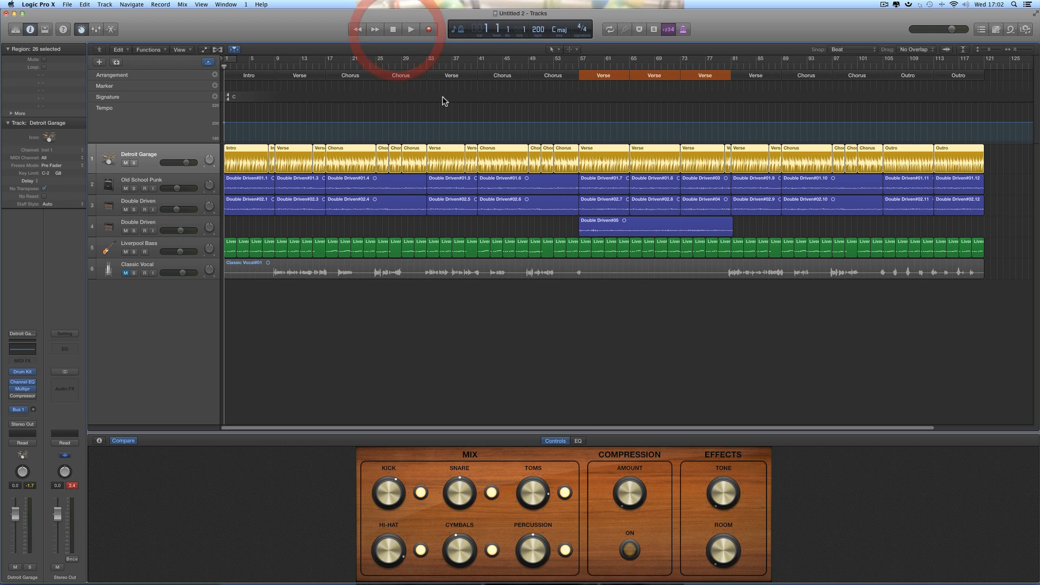
key(space)
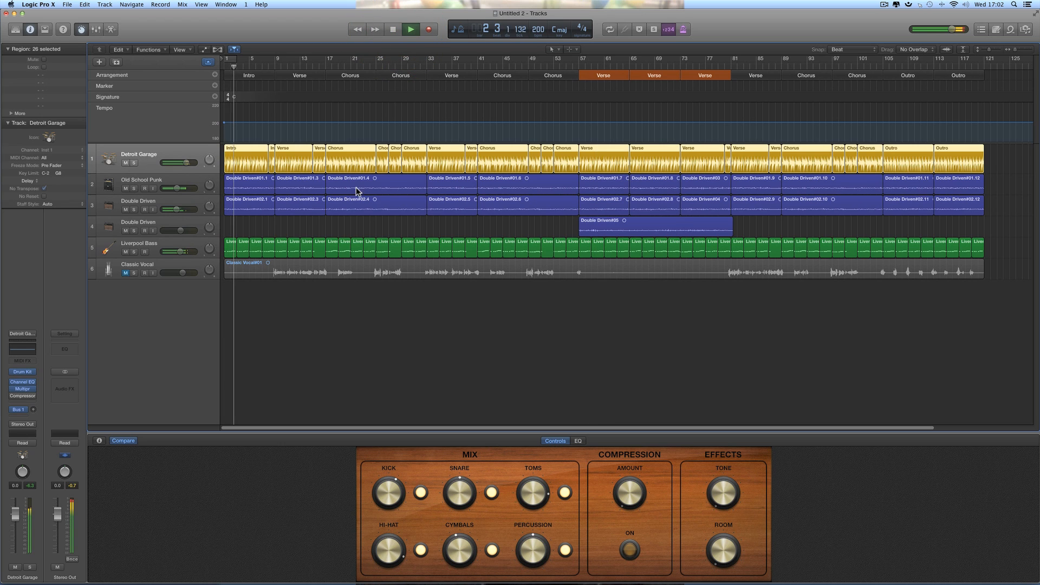
key(space)
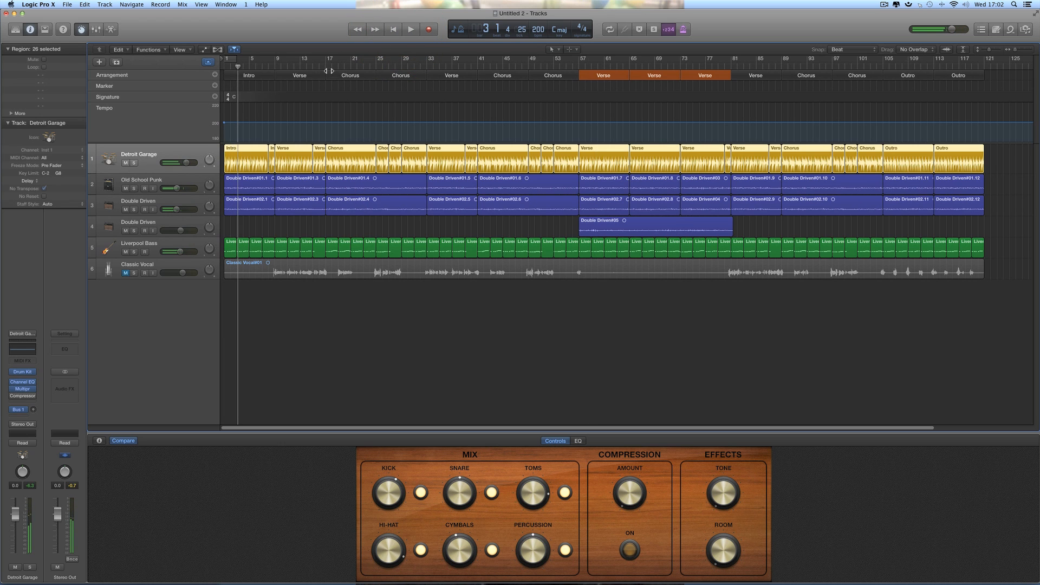
Step: Open the first Chorus drum region in the Drummer editor and move the playhead to bar 17
click(383, 294)
click(346, 154)
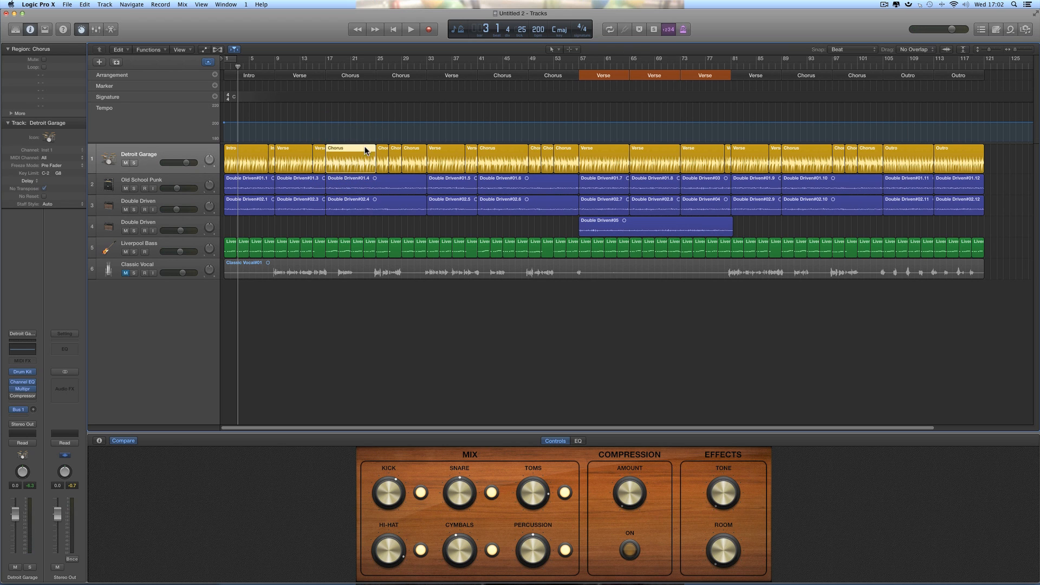
double_click(358, 150)
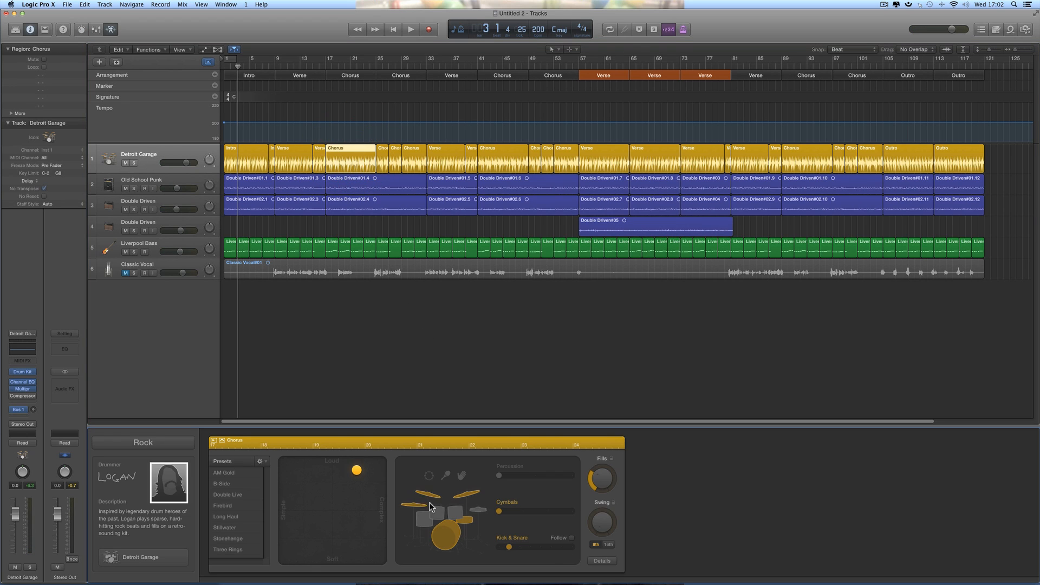
click(325, 67)
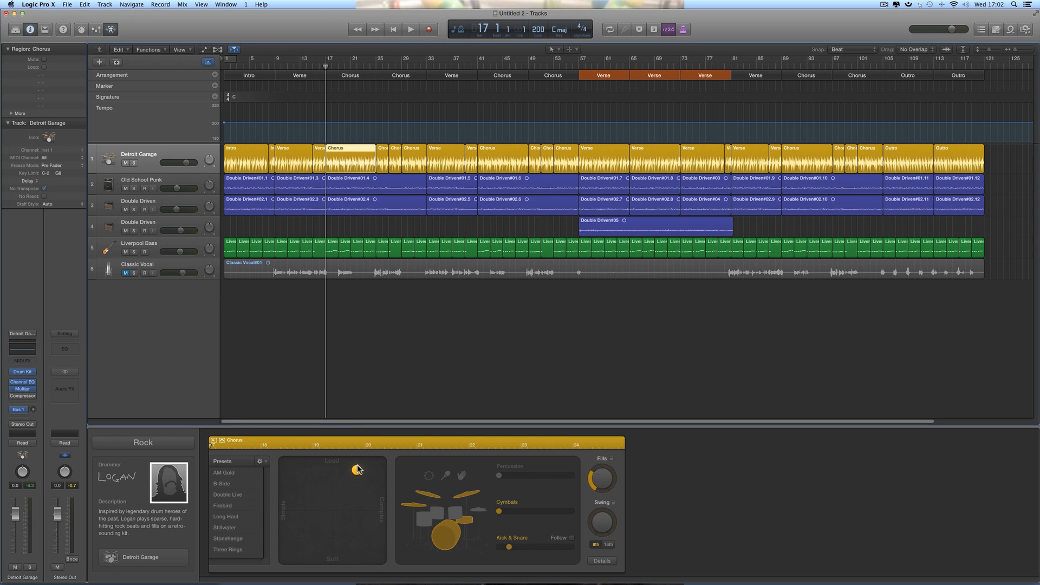
Step: Make the first Verse drum region slightly louder on the Drummer XY pad while auditioning it from bar 9
click(298, 167)
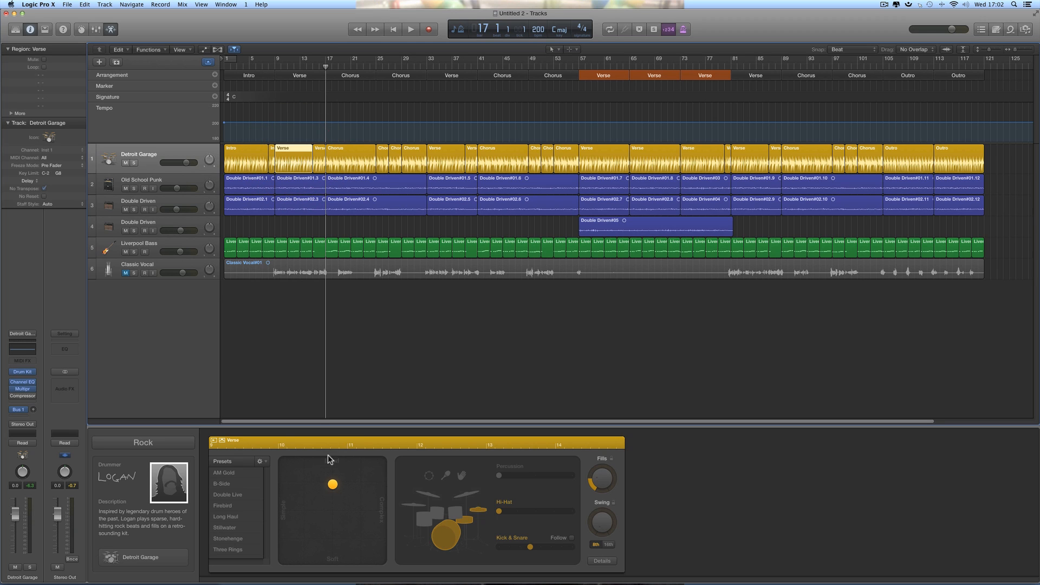
click(275, 67)
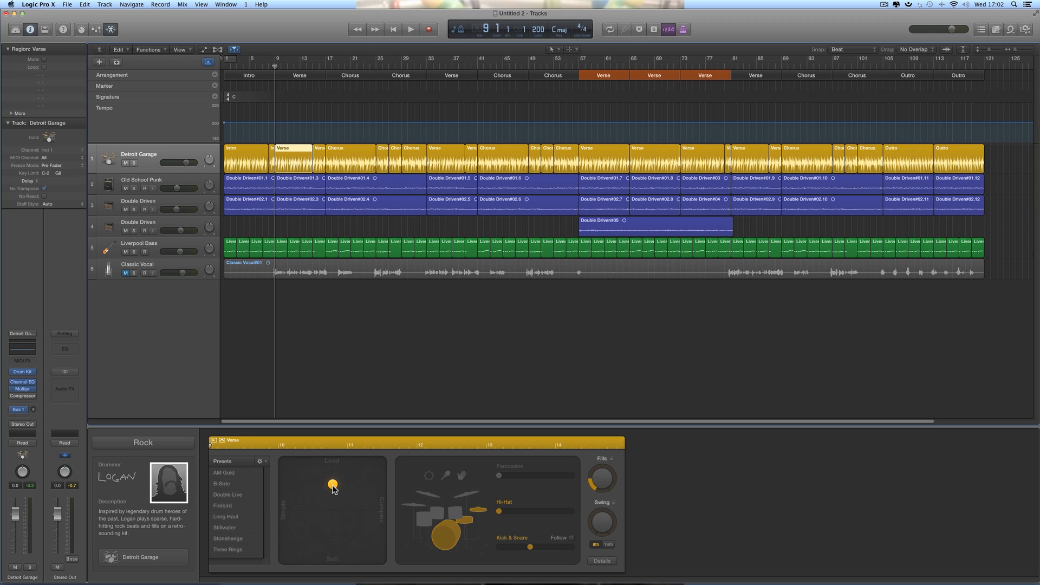
key(space)
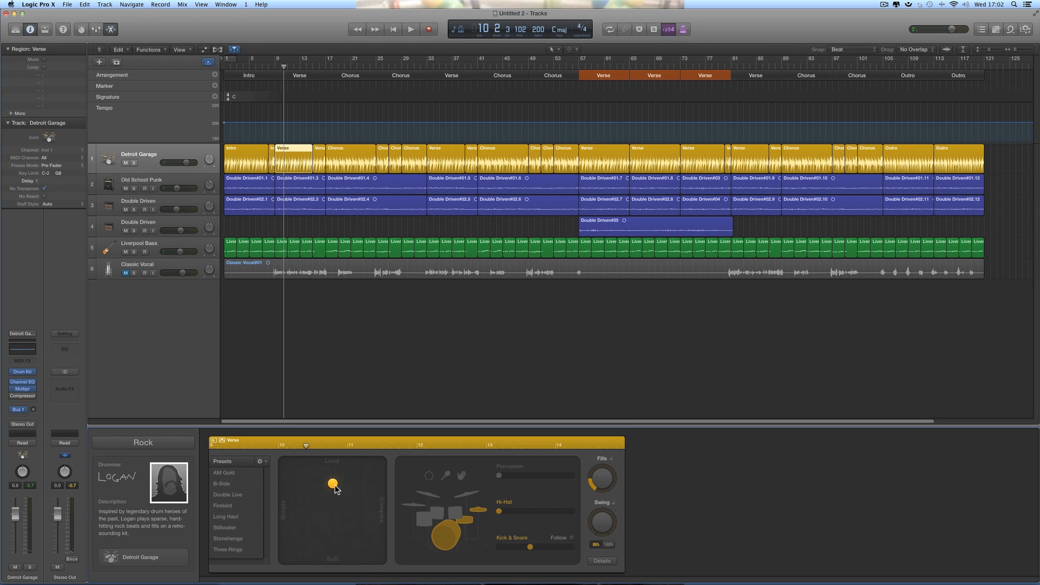
click(335, 486)
click(333, 485)
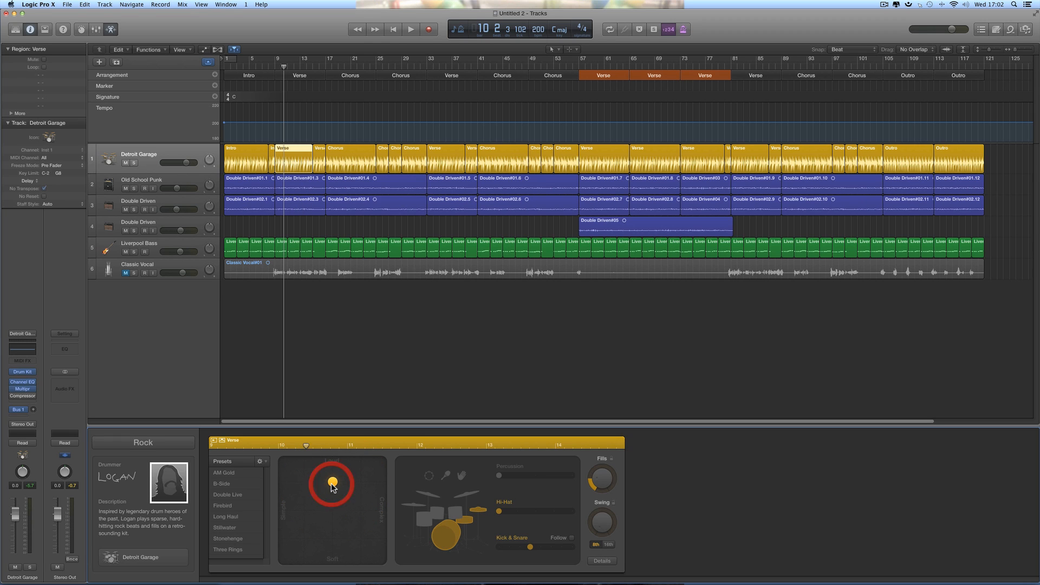
click(333, 484)
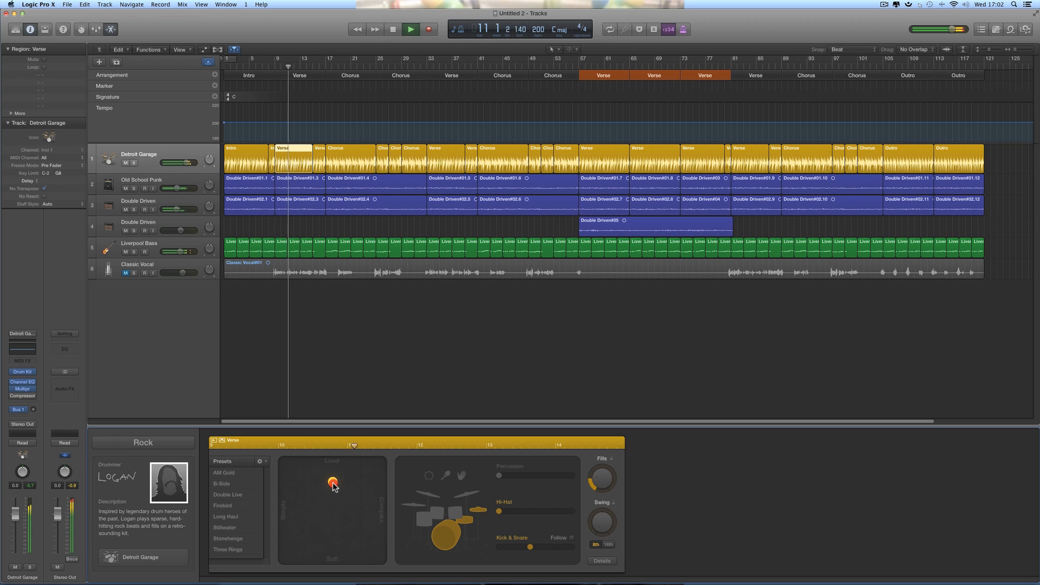
click(333, 484)
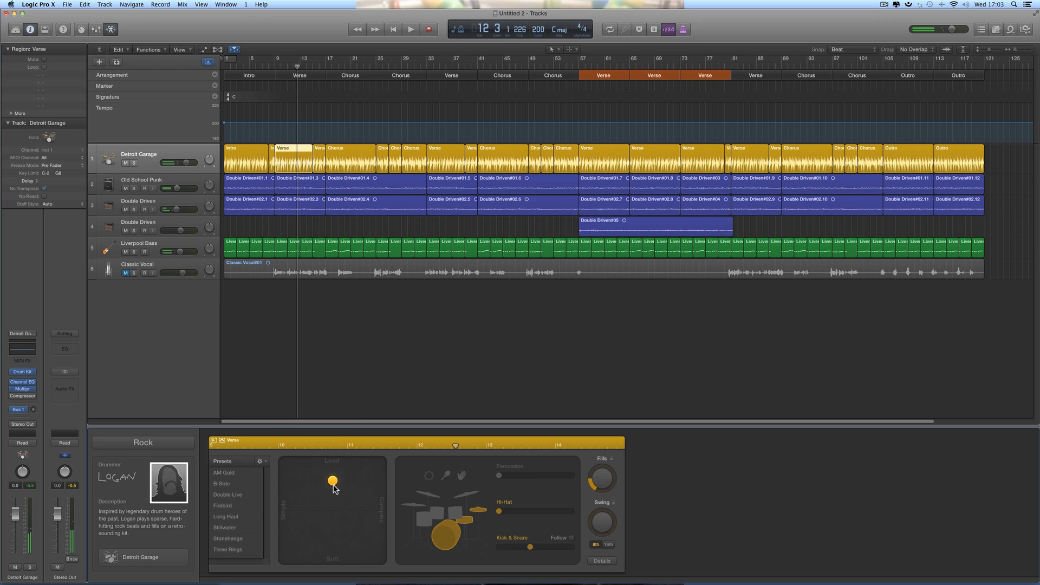
Step: Raise the loudness of the Verse drum region at bar 33 slightly on the XY pad and audition it
click(437, 156)
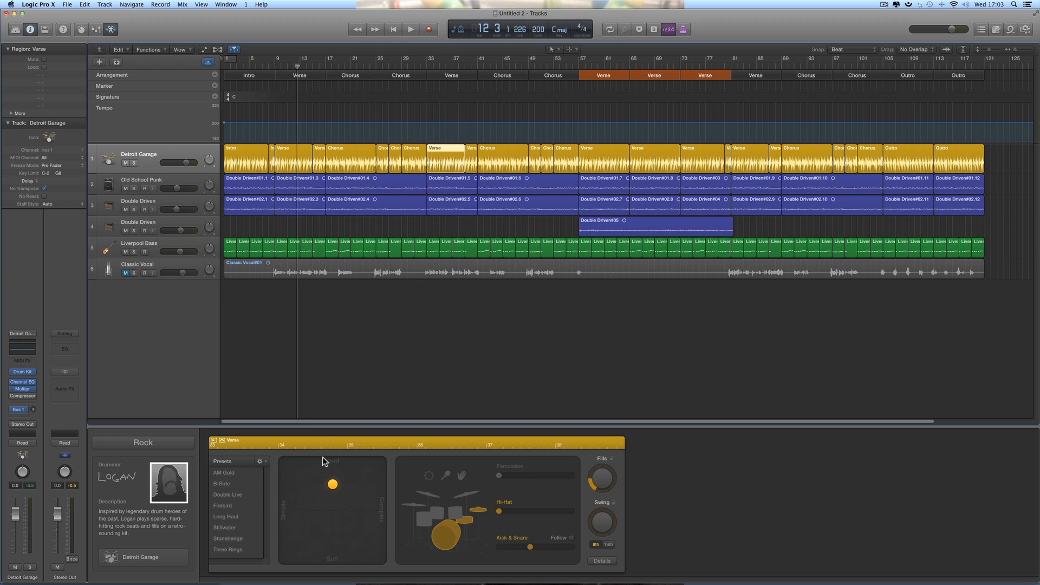
click(332, 484)
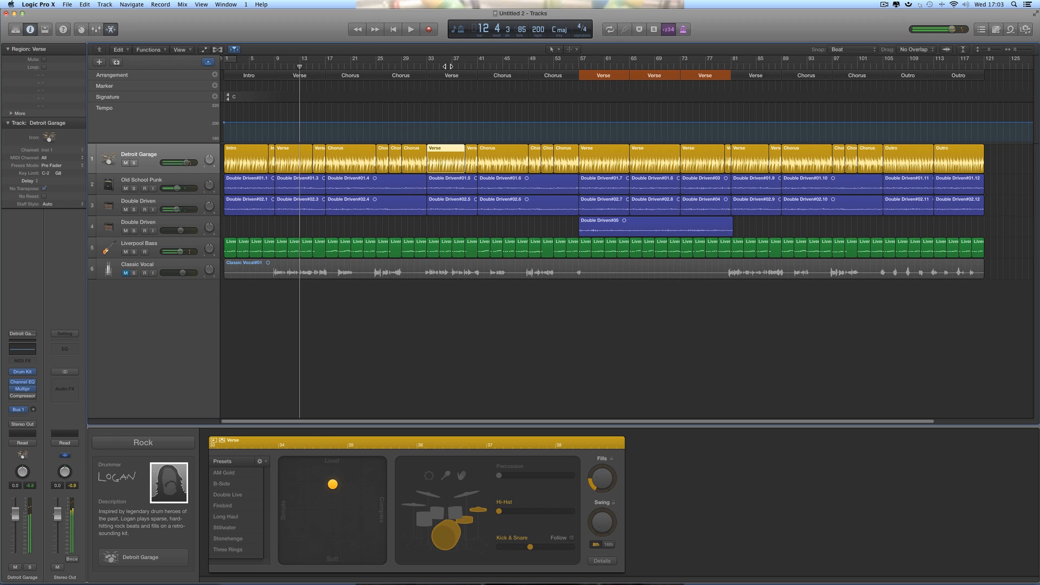
click(427, 65)
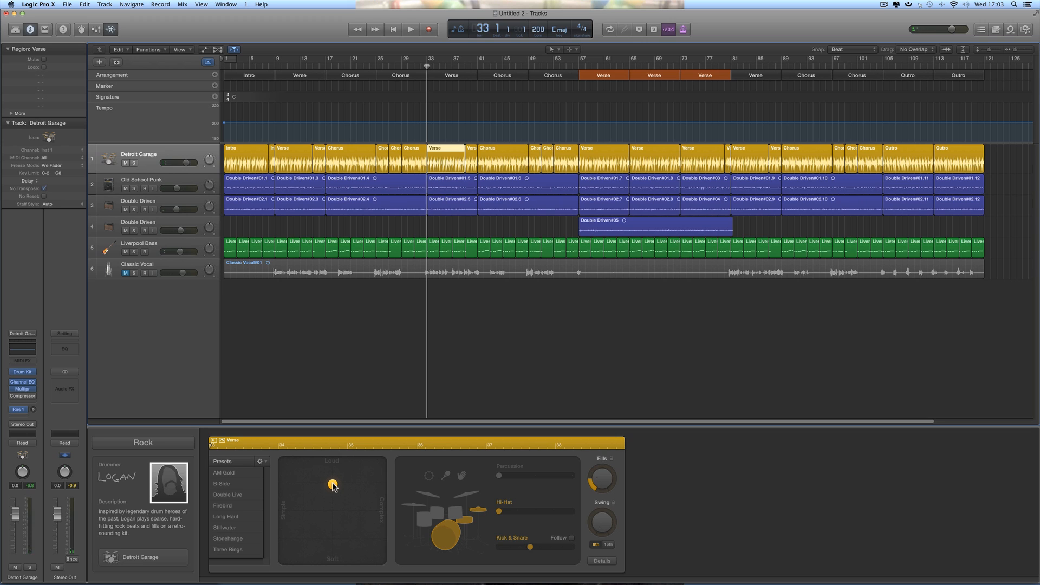
click(332, 484)
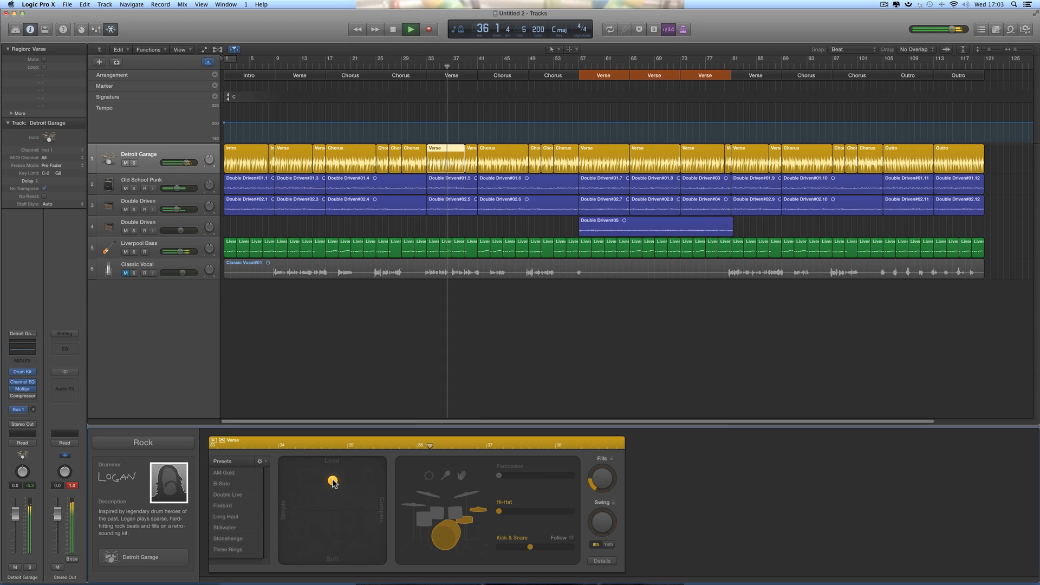
click(333, 481)
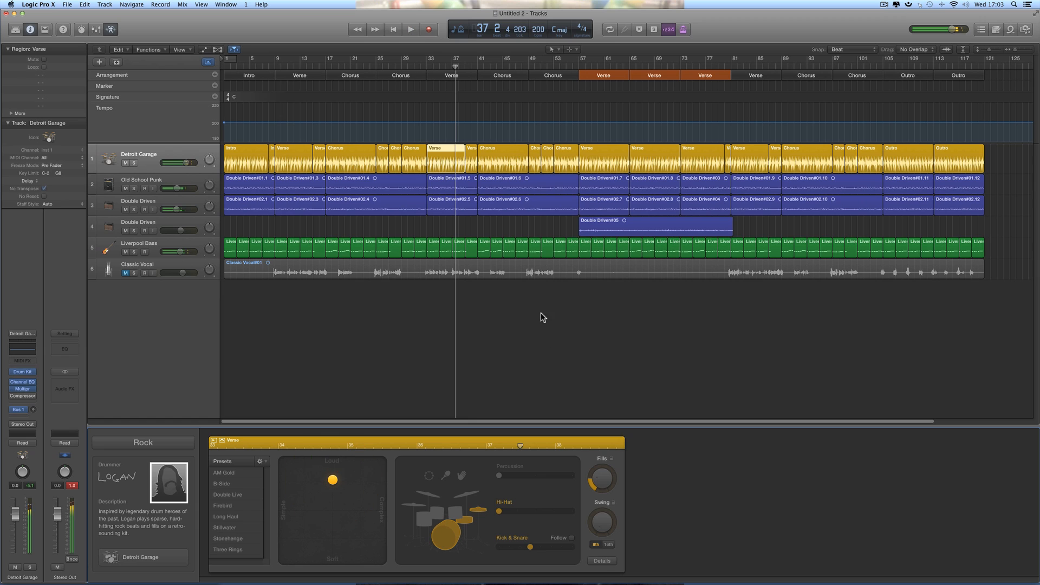
Step: Select the three consecutive Verse drum regions from bar 57 together and nudge their XY pad setting towards Loud while playing them
click(604, 158)
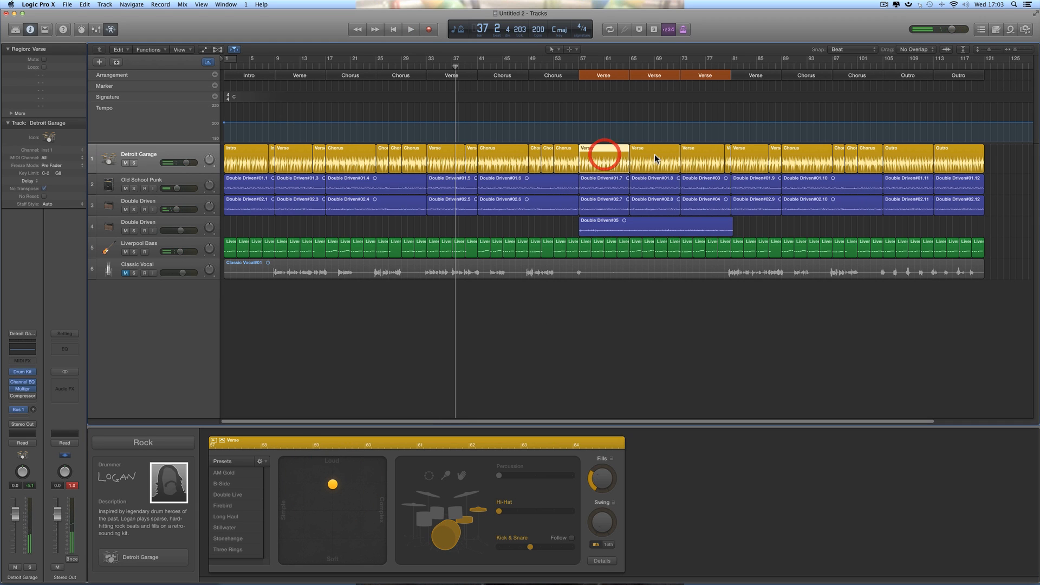
shift+click(654, 154)
shift+click(704, 155)
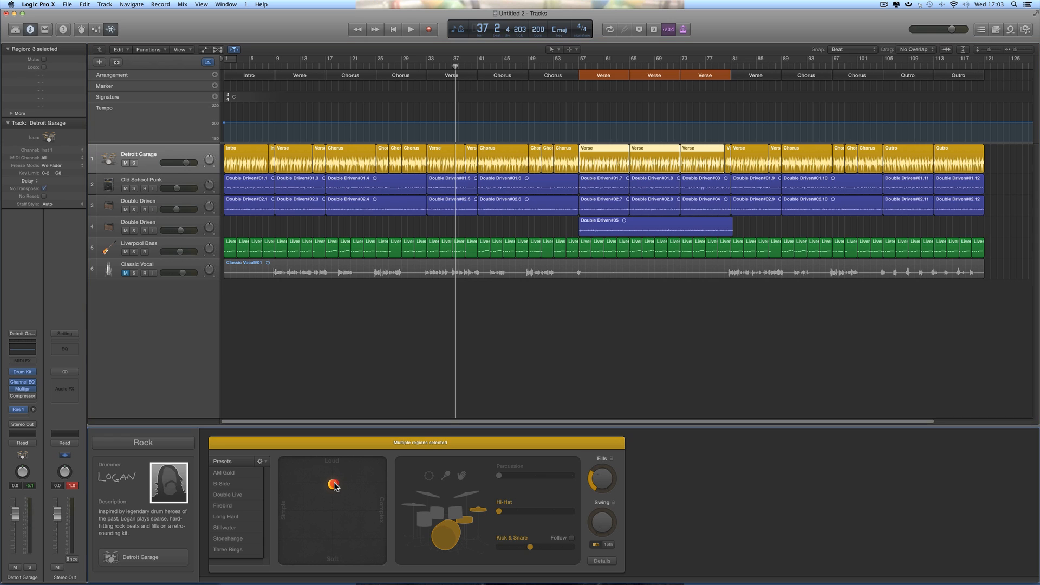
click(334, 482)
click(580, 66)
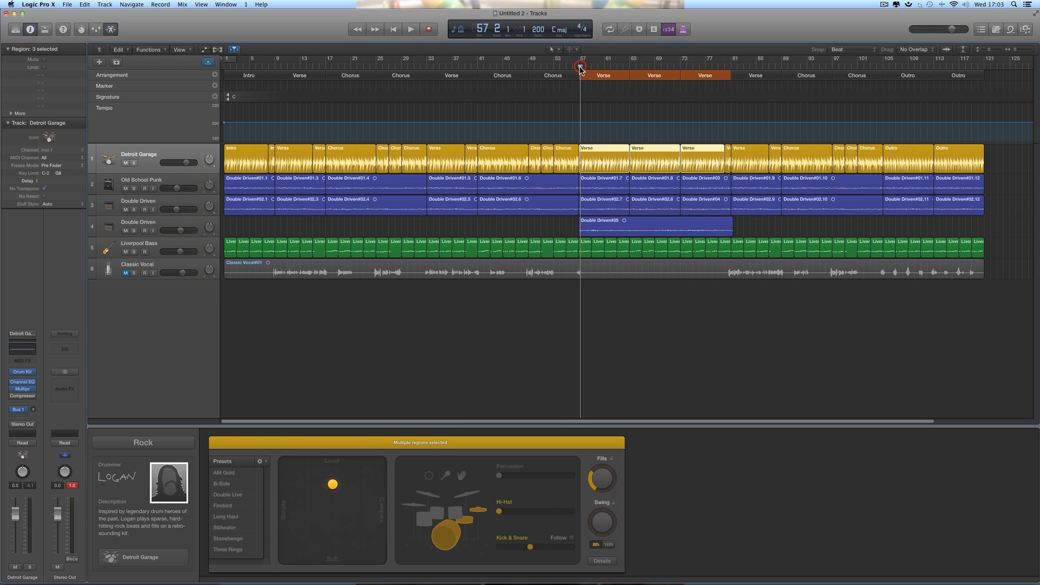
key(space)
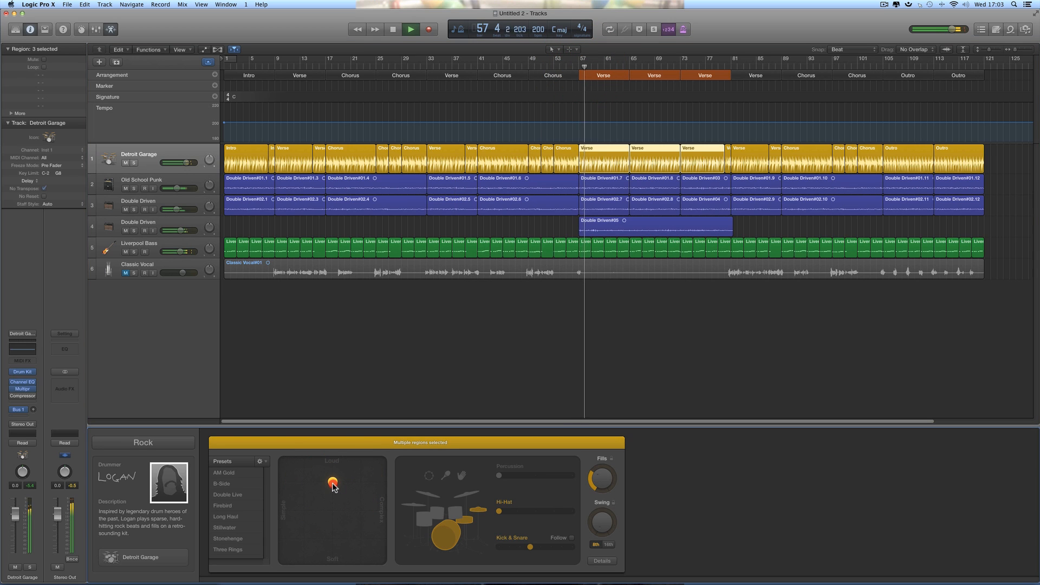
click(333, 482)
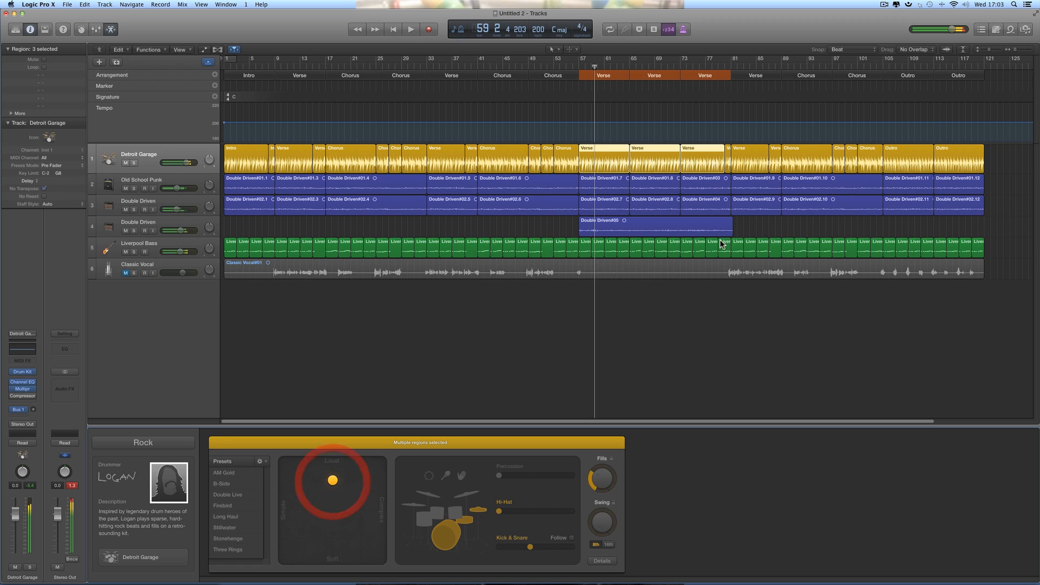
Step: Move the Verse drum region at bar 81 slightly towards Loud on the XY pad during playback from there
click(753, 154)
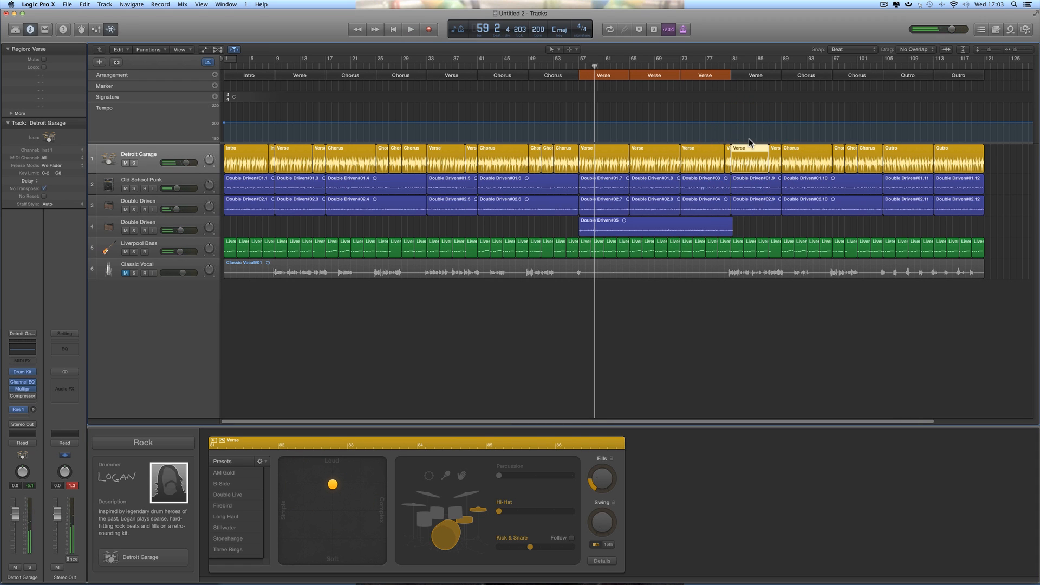
click(731, 65)
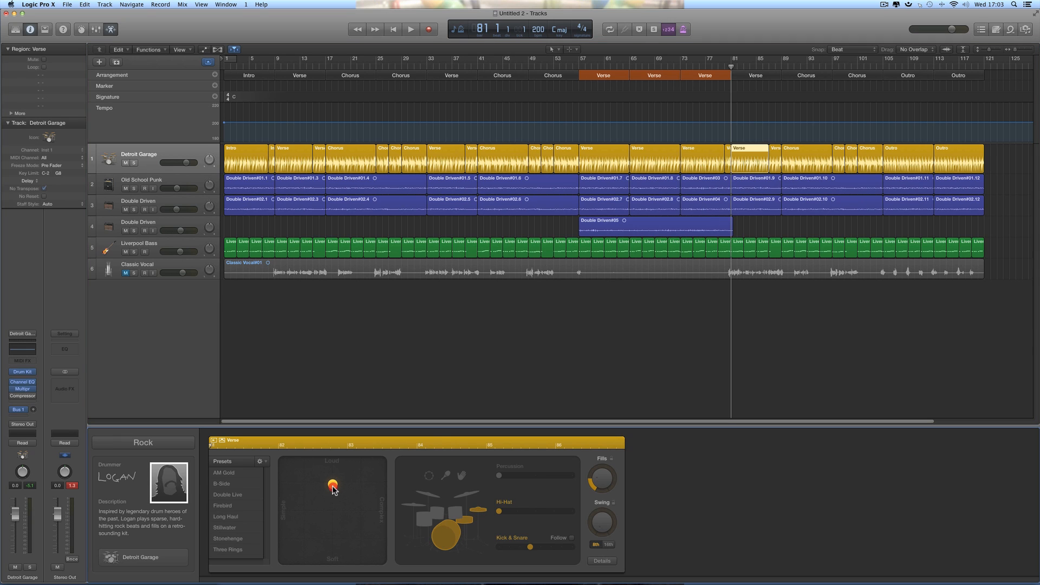
click(332, 488)
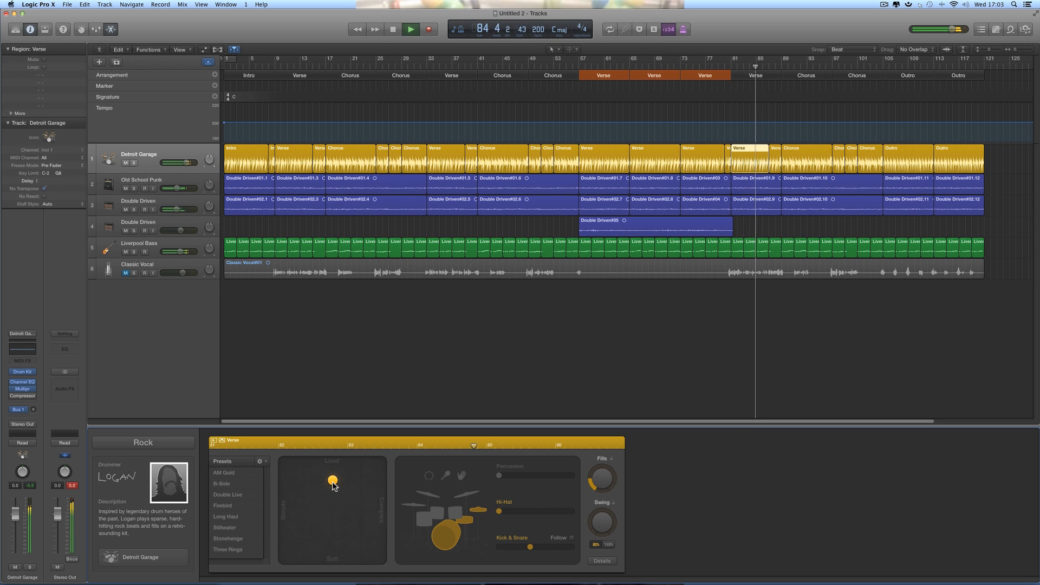
click(333, 481)
Step: Play the song from the start and raise the Intro drum region's loudness on the XY pad
click(262, 165)
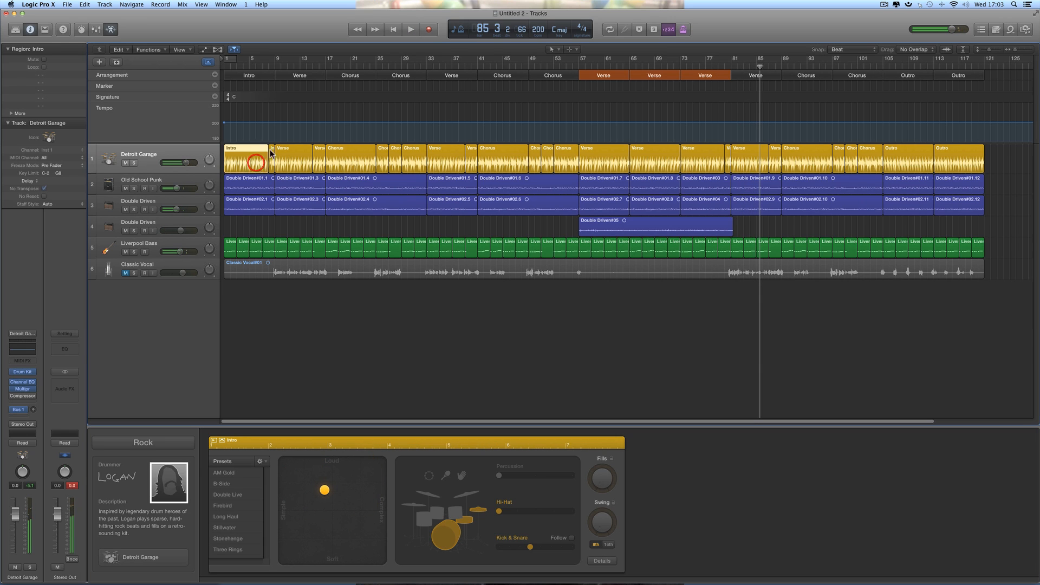
click(393, 30)
key(space)
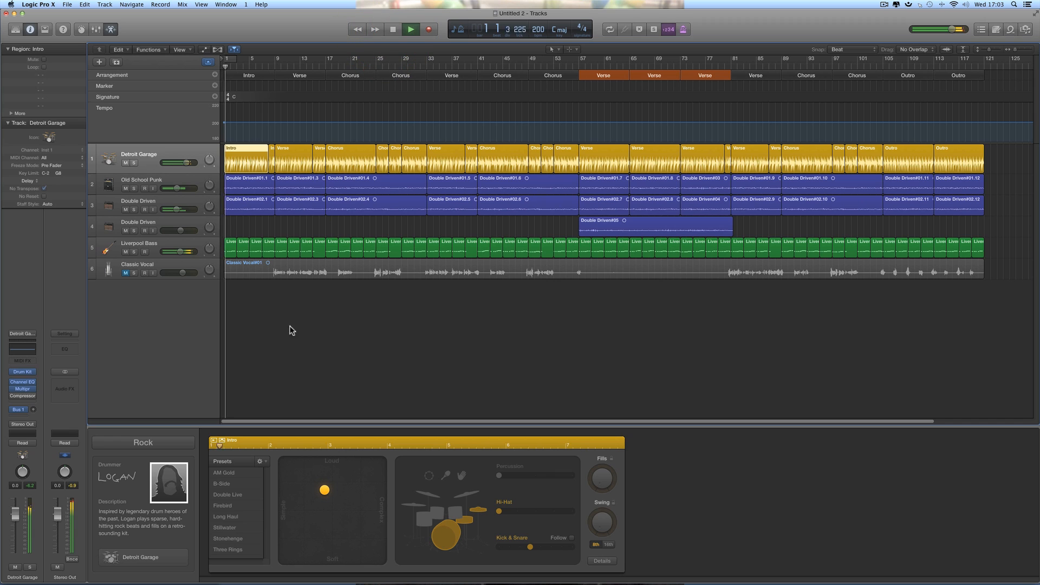
click(327, 491)
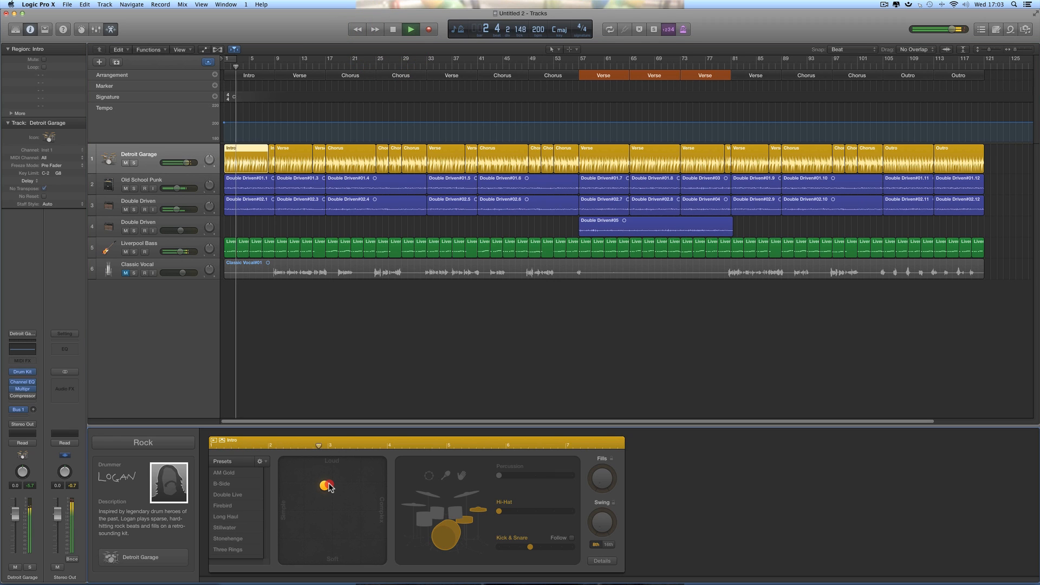
drag(329, 489, 329, 479)
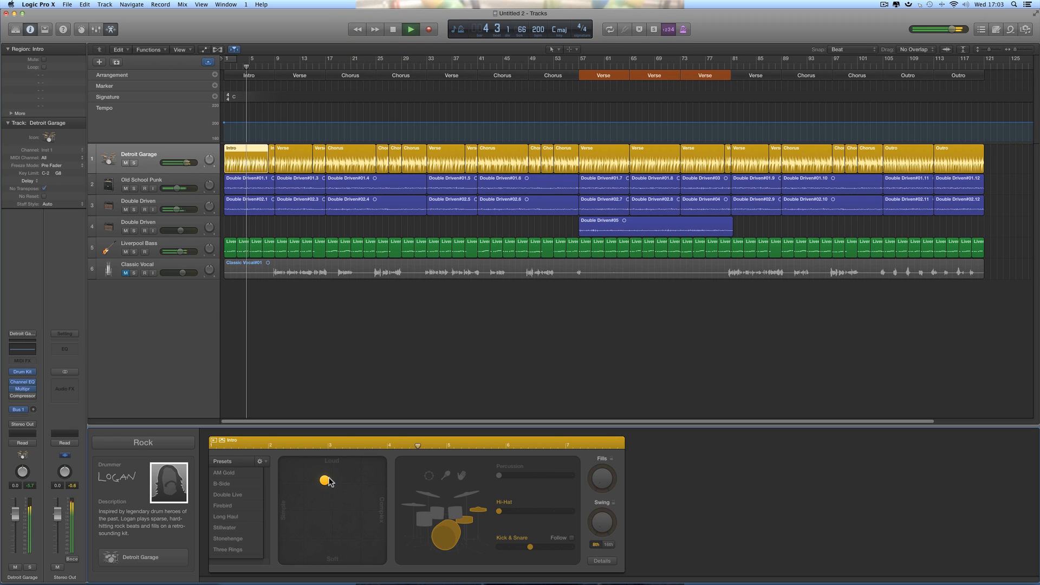
click(326, 479)
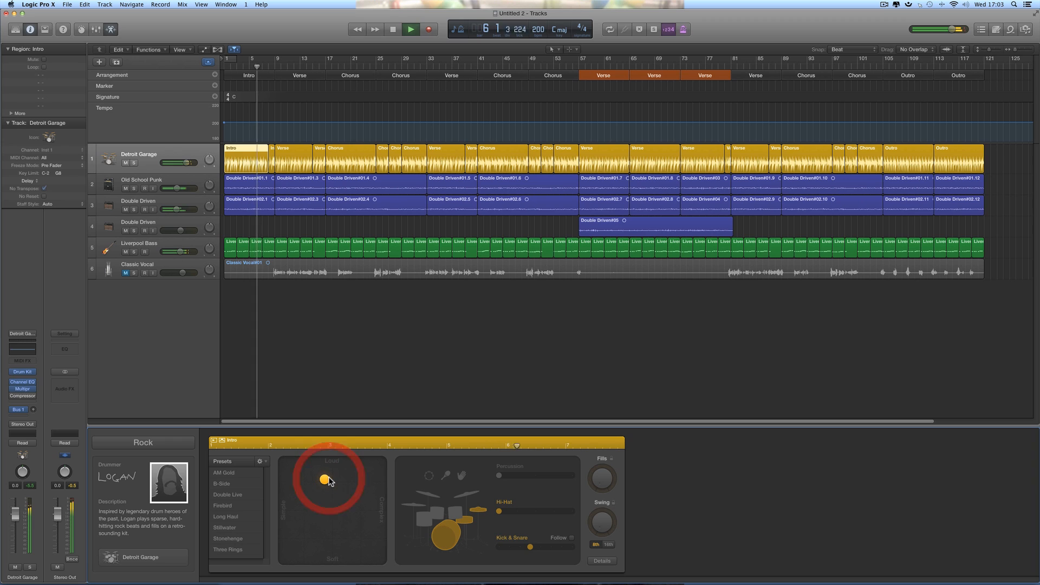
key(space)
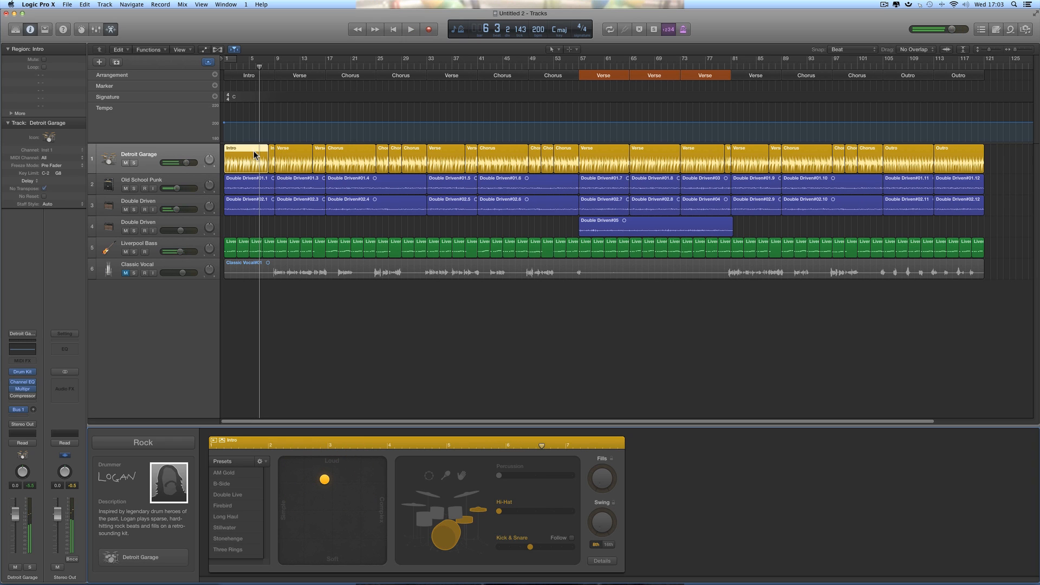
Step: Check the Drummer settings of the first two Verse drum regions and the three Verse regions from bar 57
click(286, 155)
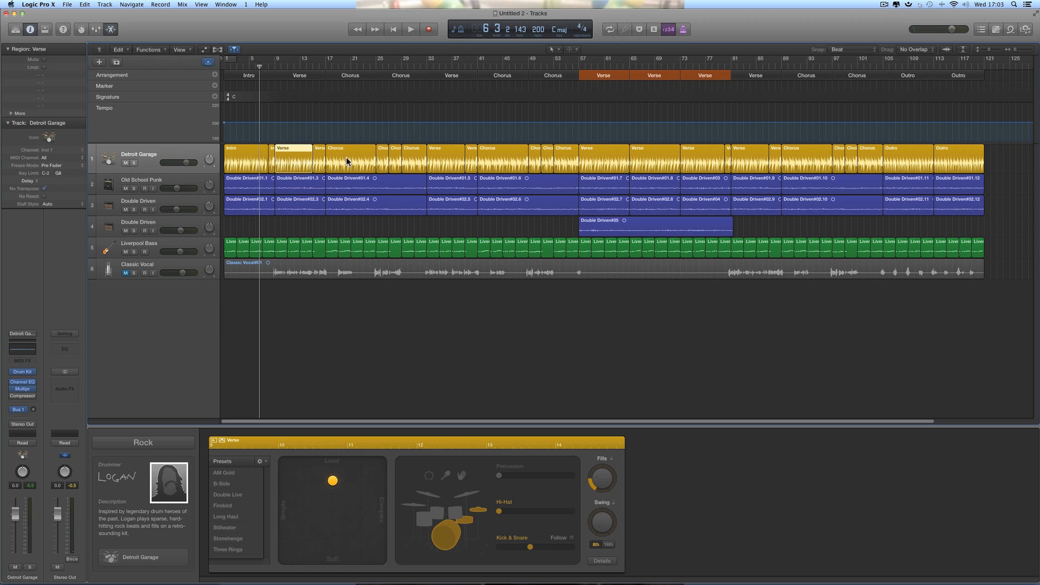
click(317, 161)
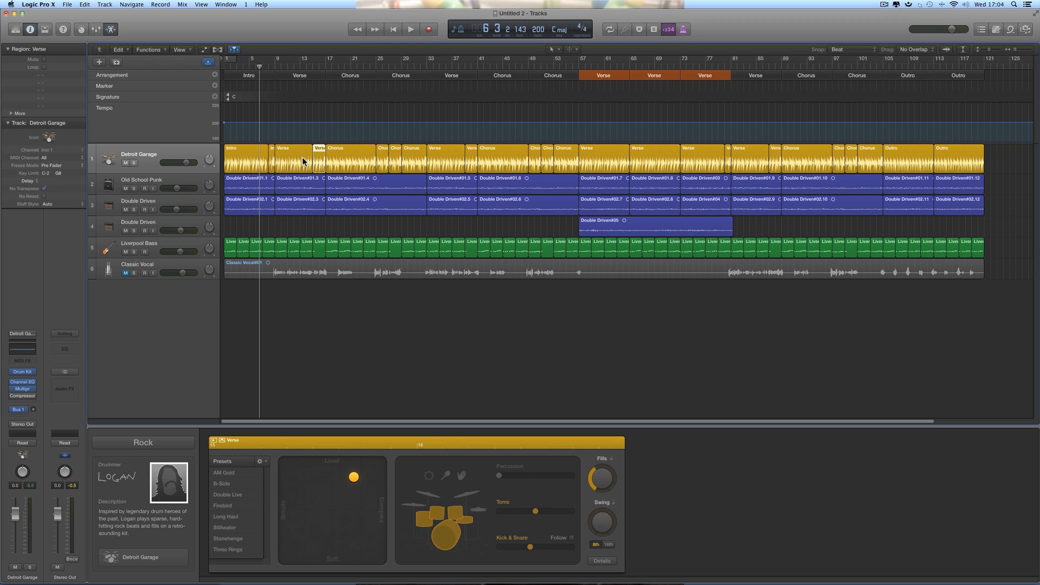
click(295, 161)
click(316, 159)
click(593, 162)
shift+click(656, 162)
shift+click(690, 166)
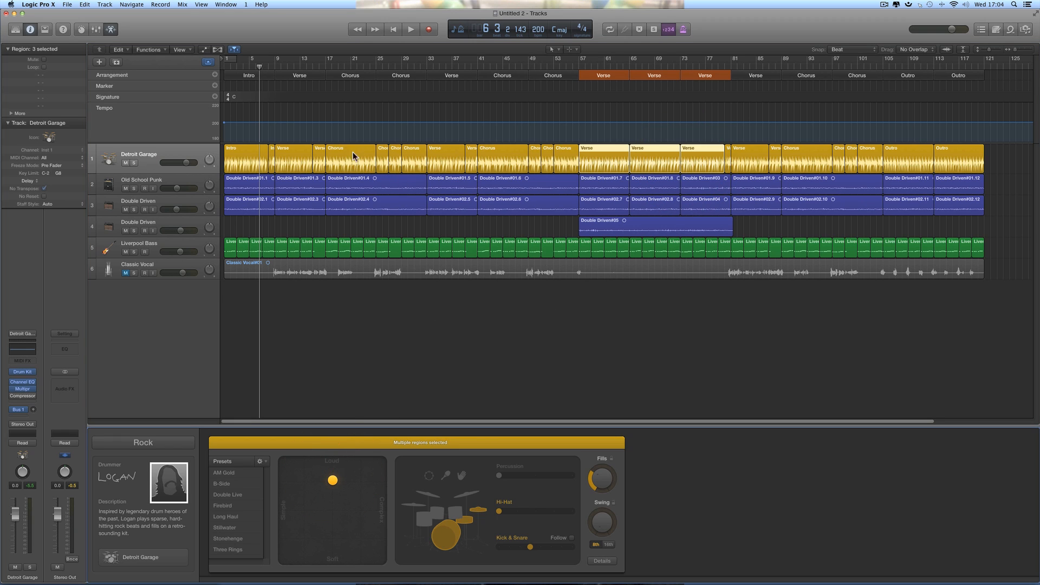
Step: Select the first Chorus drum region and play it from bar 17 to judge its loudness
click(327, 67)
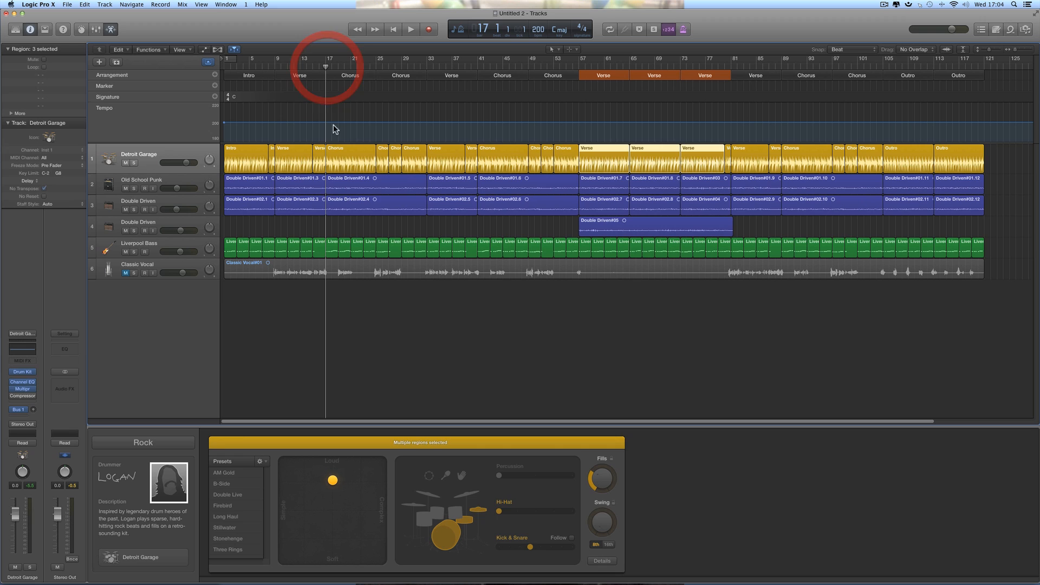
click(337, 152)
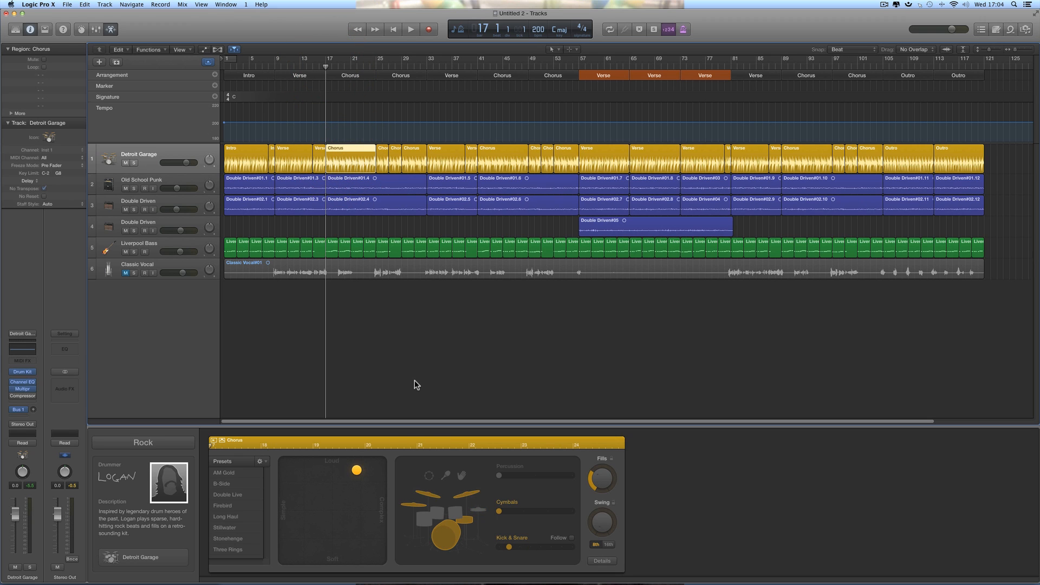
key(space)
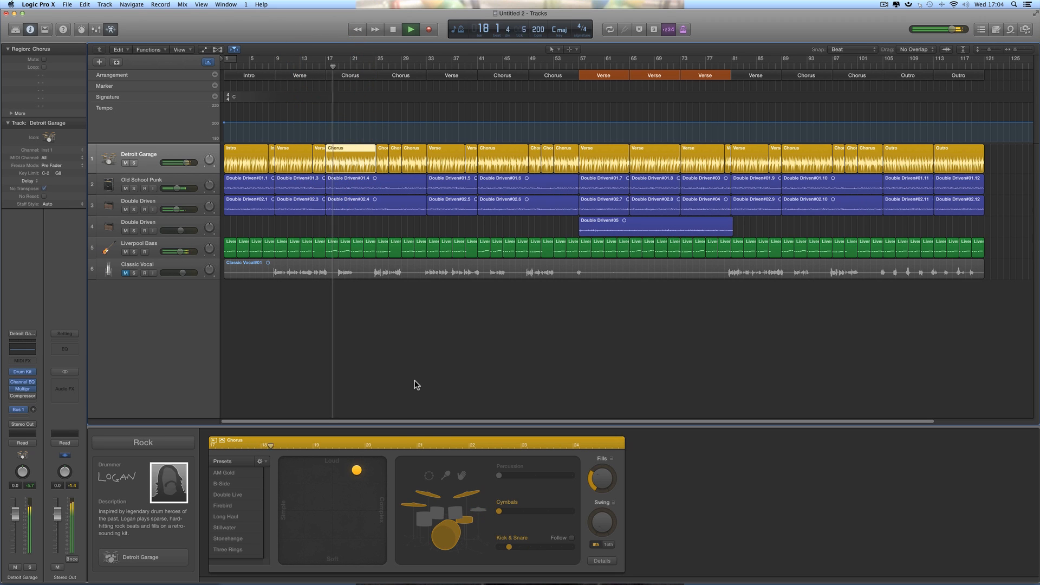
key(space)
key(space)
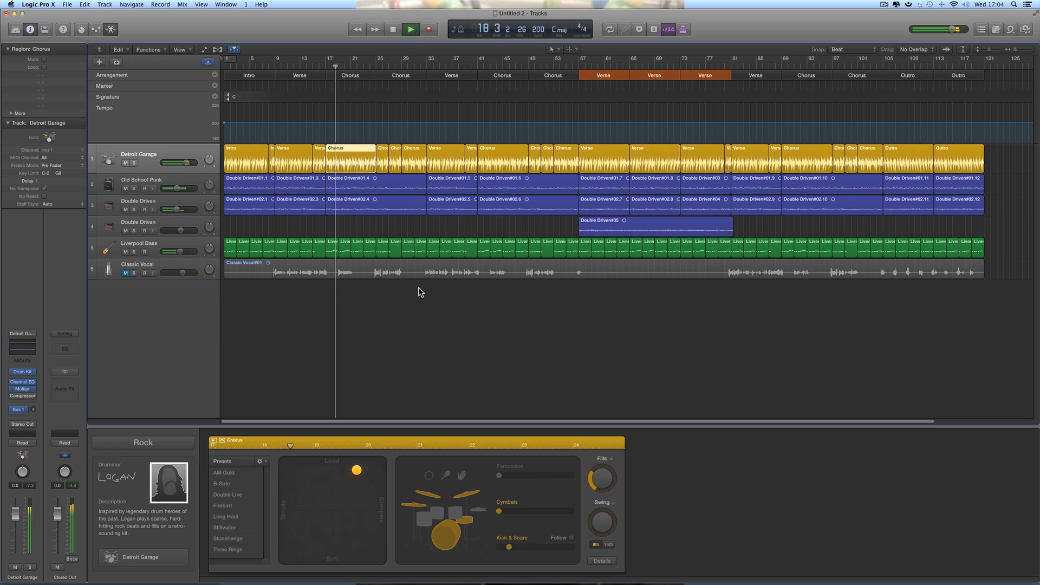
Step: Select the first Verse drum region and play it from bar 9 to compare its loudness with the Chorus
key(space)
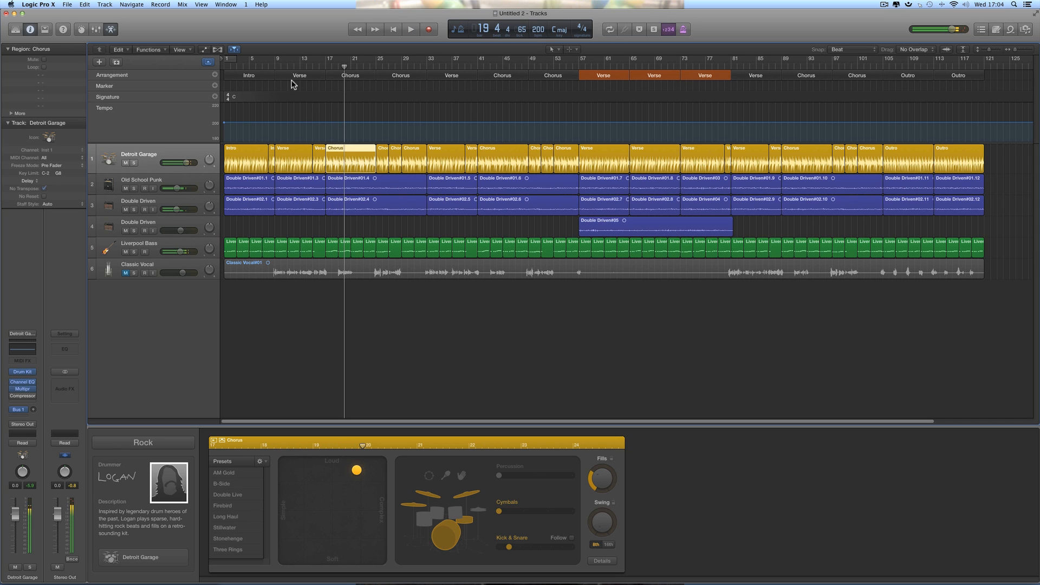
click(277, 63)
click(283, 158)
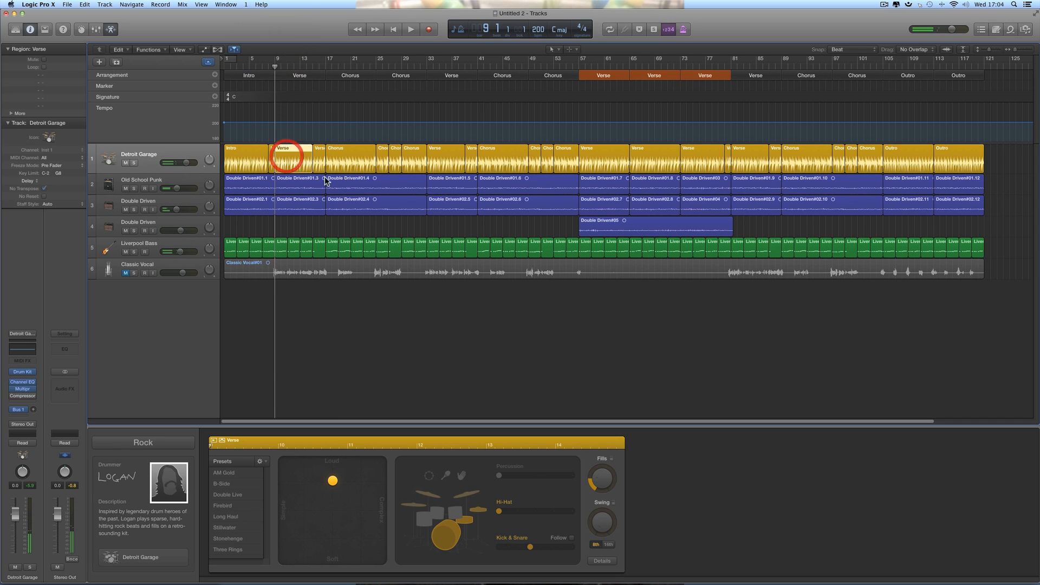
key(space)
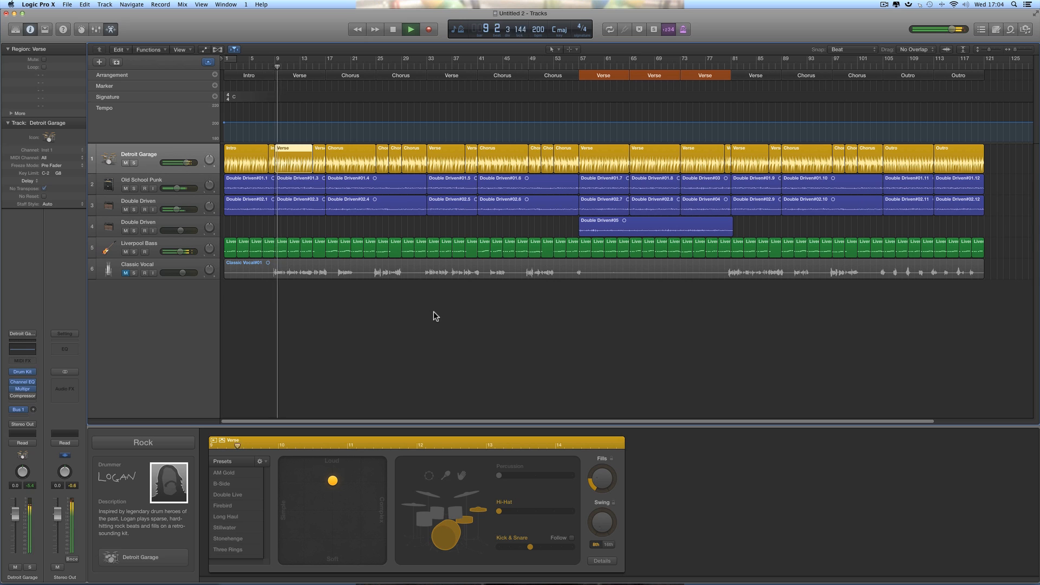
key(space)
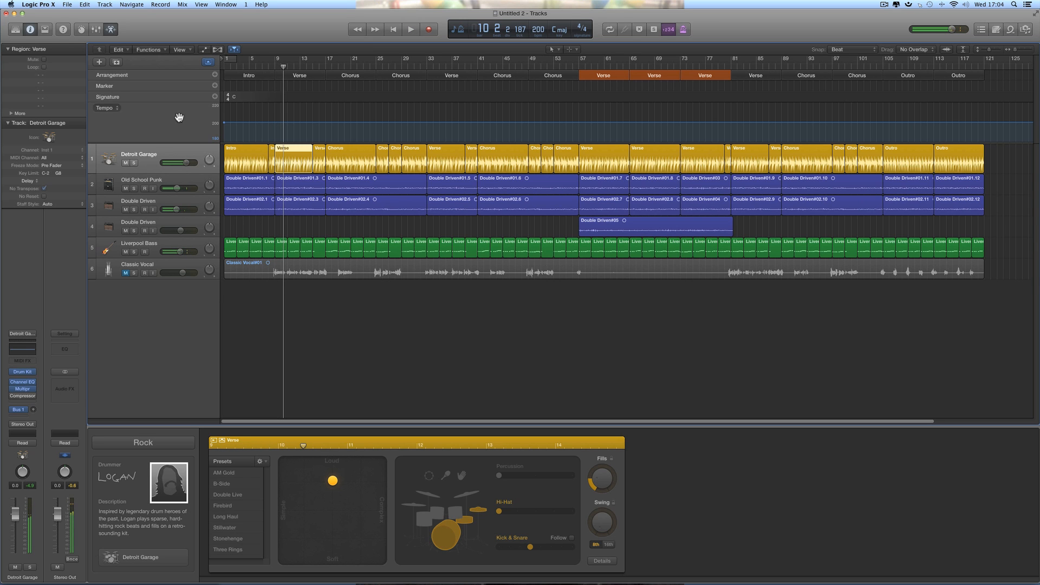
Step: Show the drum kit's mix controls and fine-tune the Snare level while the first Verse and Chorus play
click(85, 32)
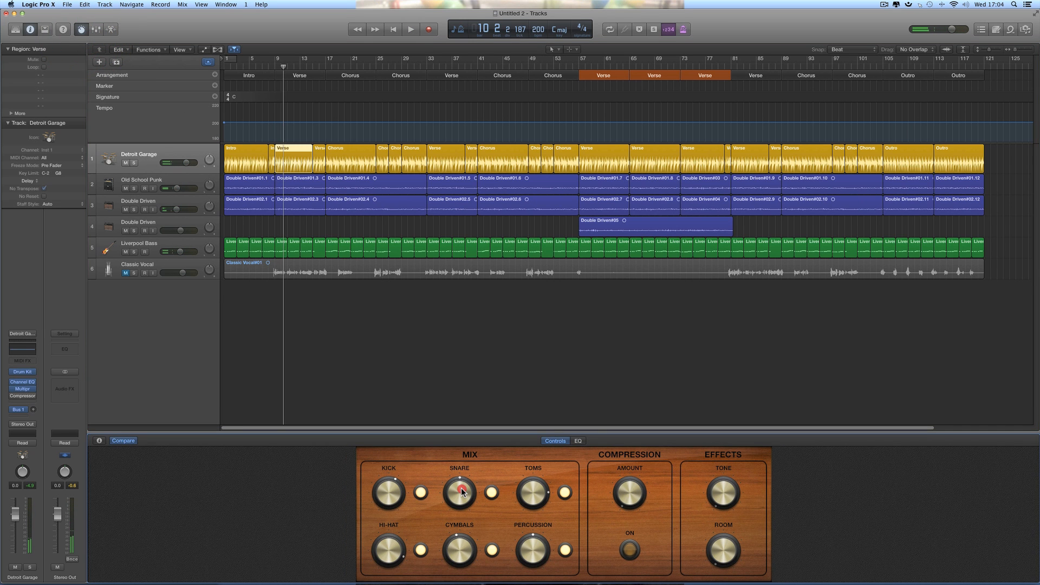
drag(461, 492, 460, 494)
key(space)
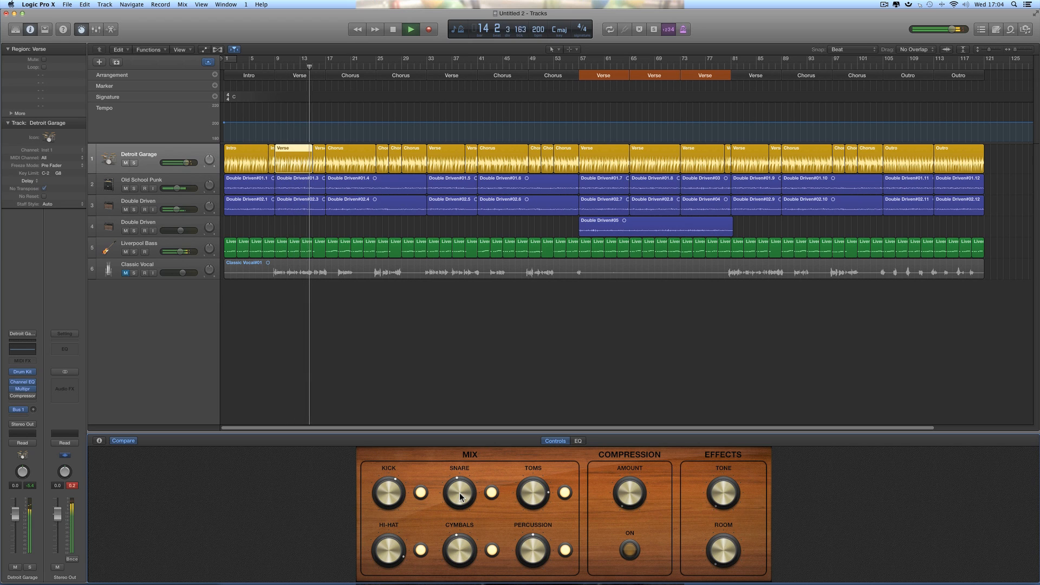
click(460, 494)
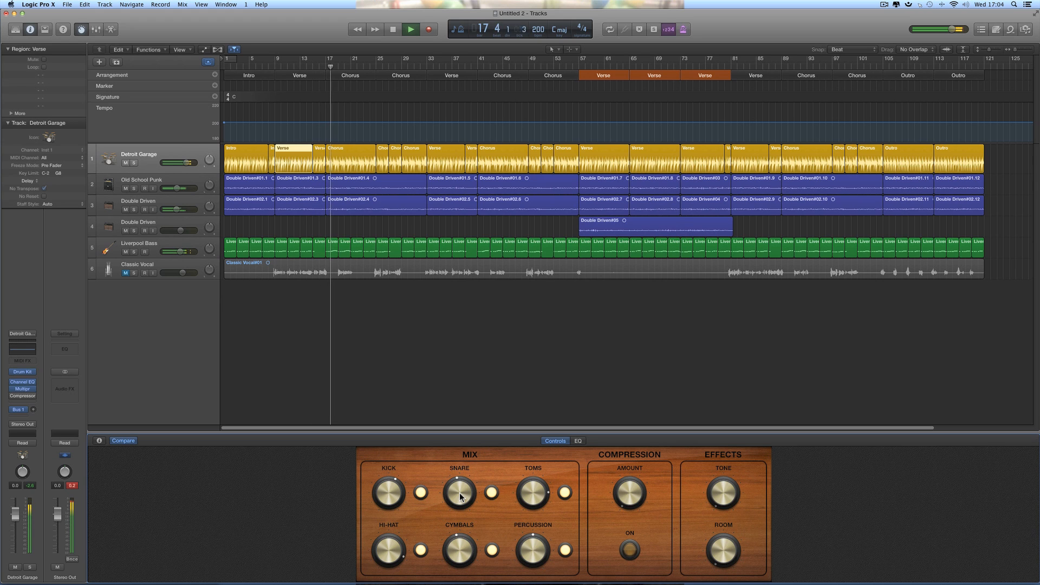
click(460, 494)
click(459, 493)
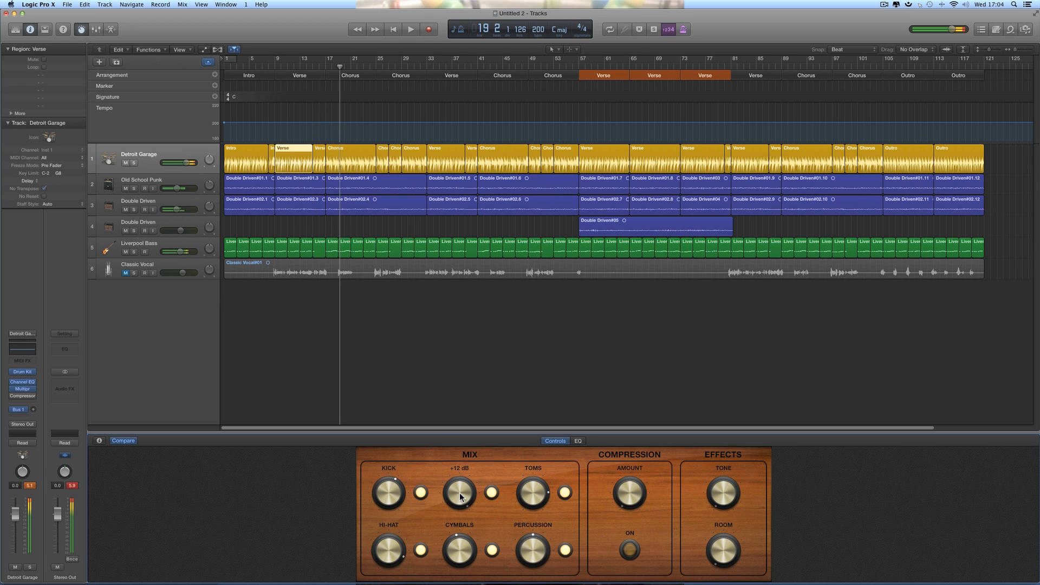
drag(459, 494, 473, 551)
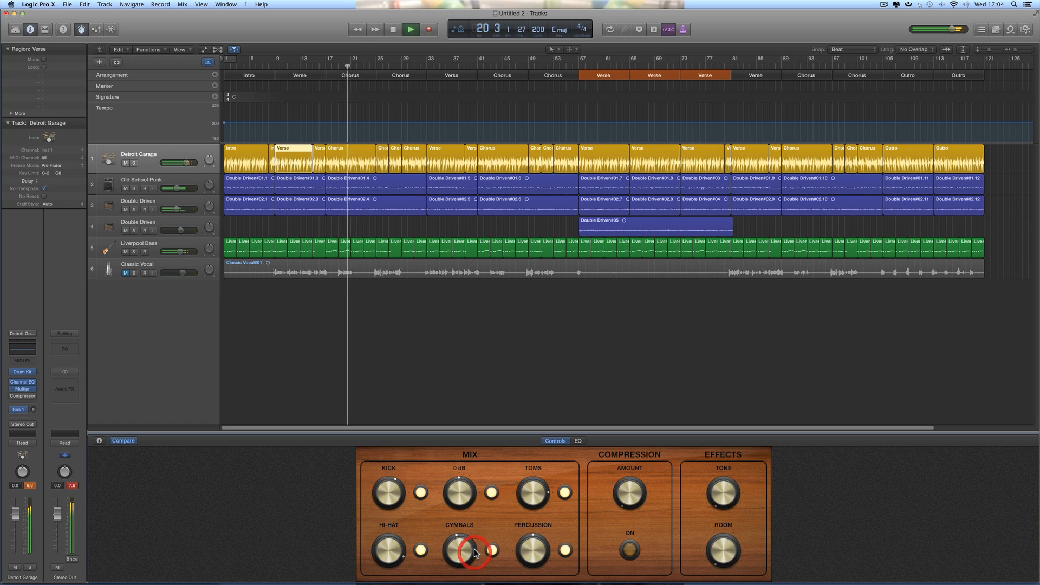
drag(461, 499, 459, 499)
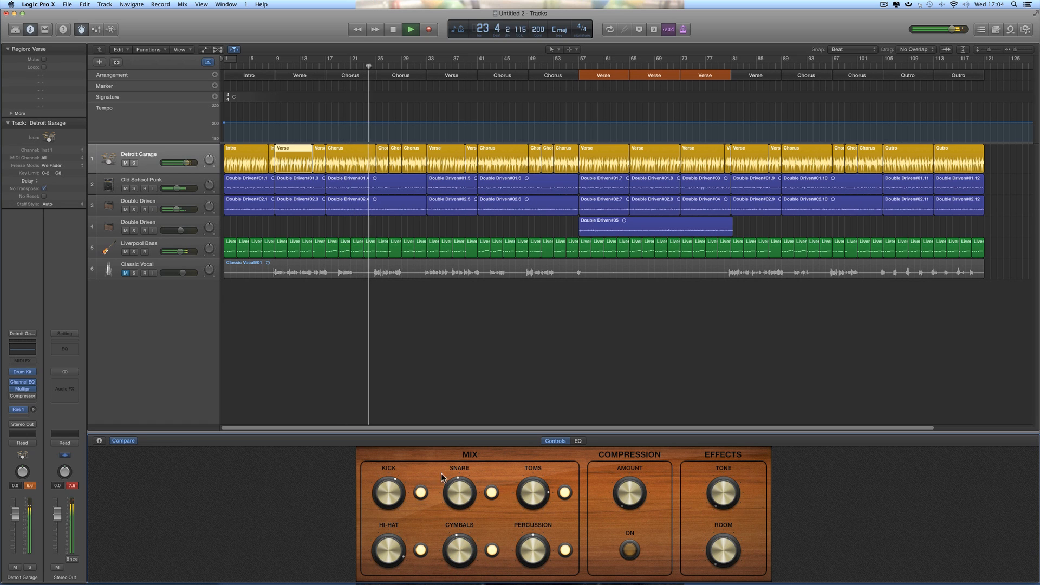
Step: Lower the Liverpool Bass volume slightly and briefly mute the Double Driven guitar on track 3 to compare the mix
drag(179, 251, 176, 251)
click(125, 209)
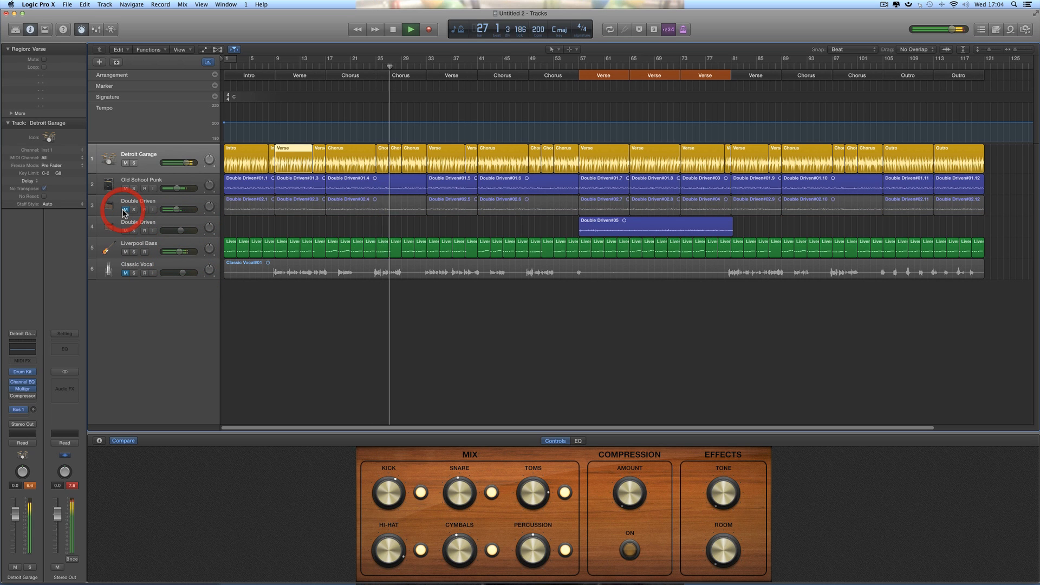
click(125, 209)
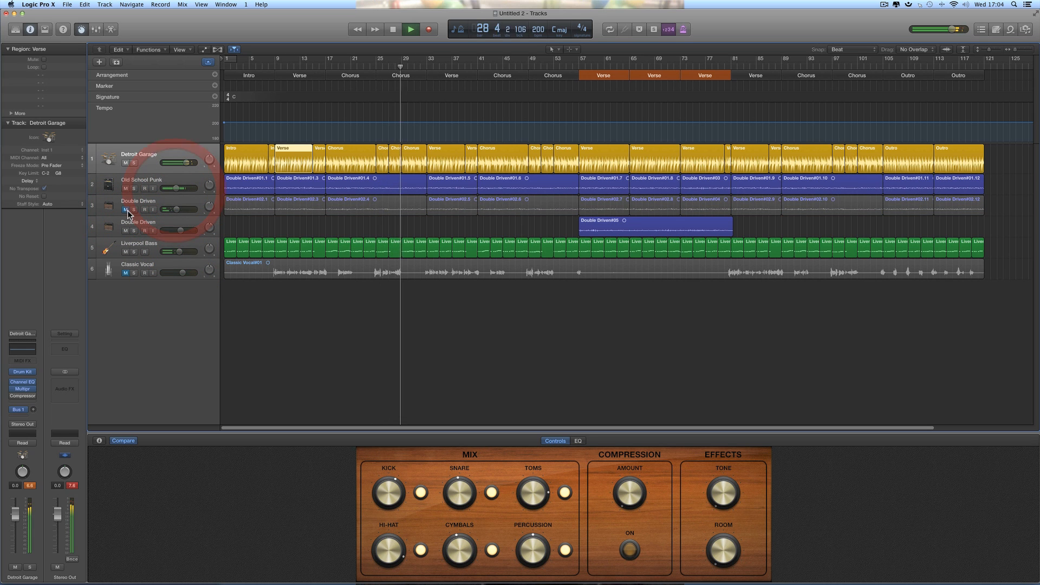
Step: Balance the Old School Punk and track 3 Double Driven volumes during playback and check the bass level
drag(177, 190, 188, 211)
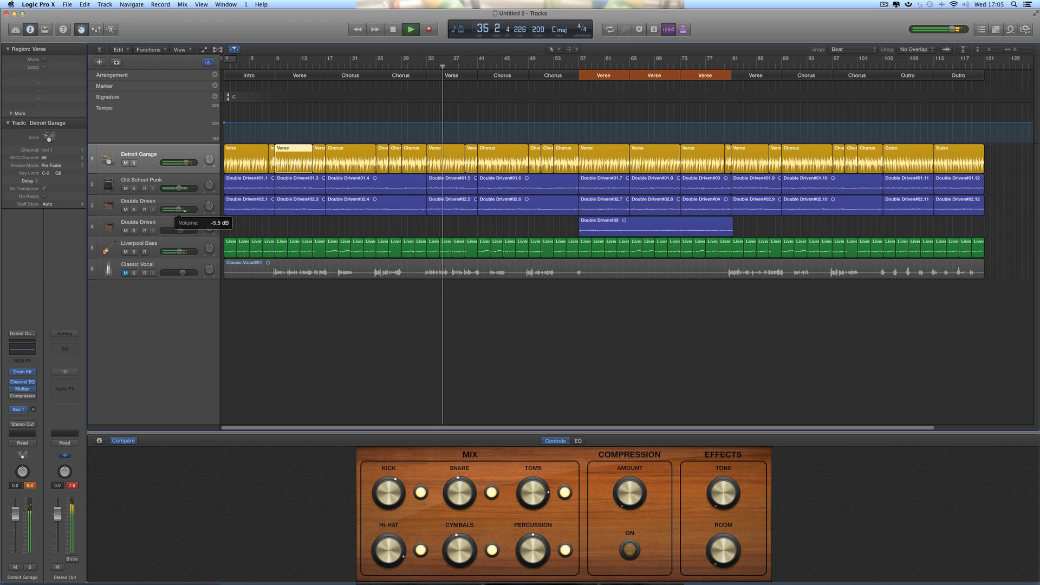
drag(179, 189, 177, 207)
key(space)
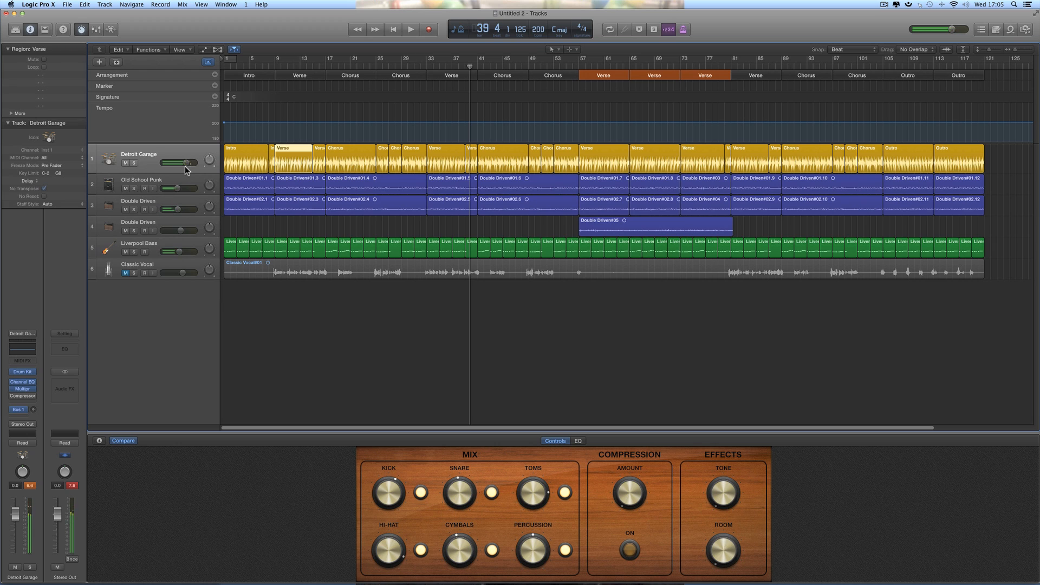
click(179, 252)
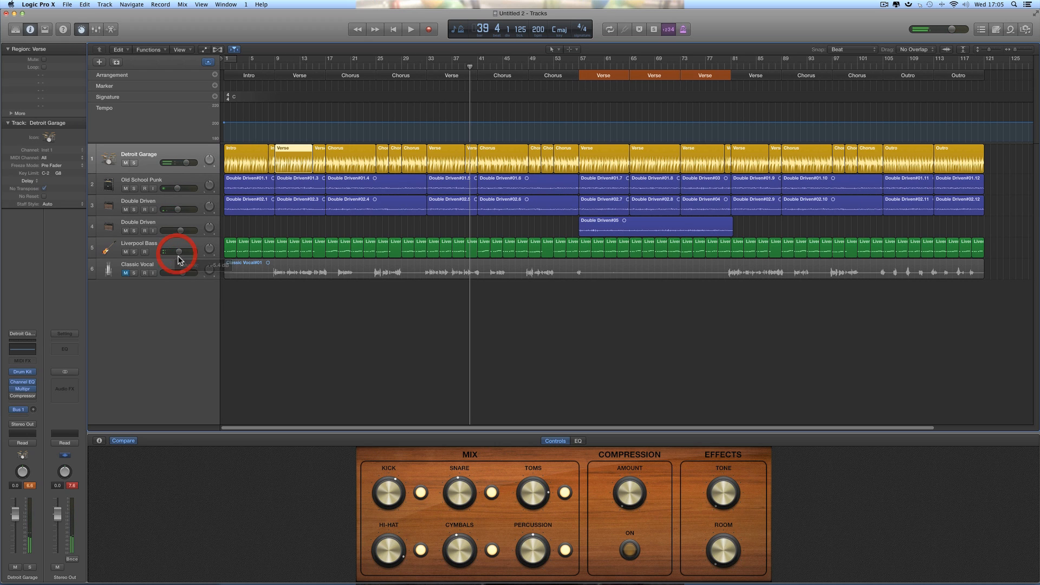
key(space)
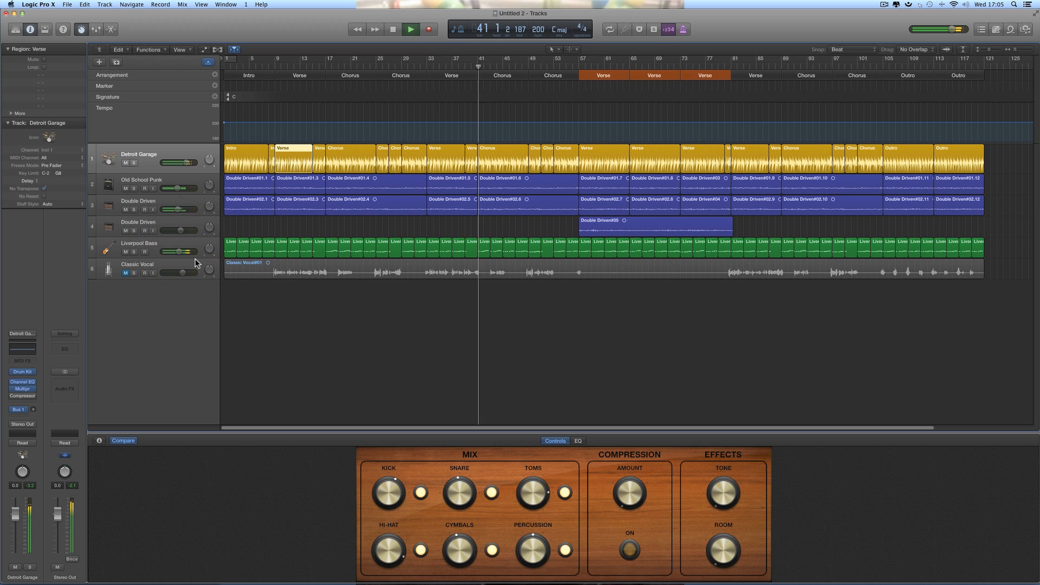
key(space)
Step: Unmute the Classic Vocal track and fine-tune its volume while playing from bar 9
click(276, 65)
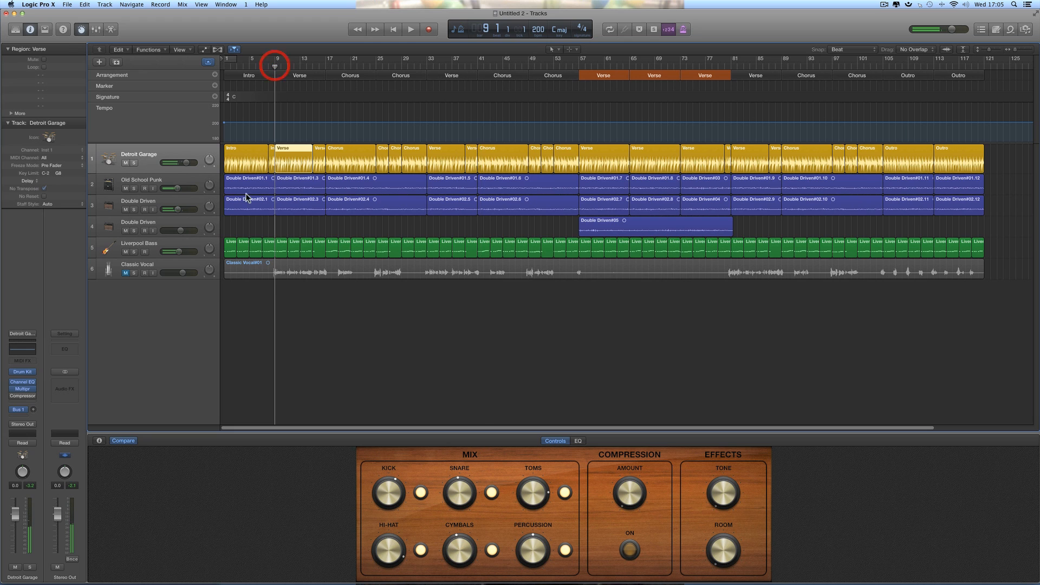
click(178, 267)
click(126, 273)
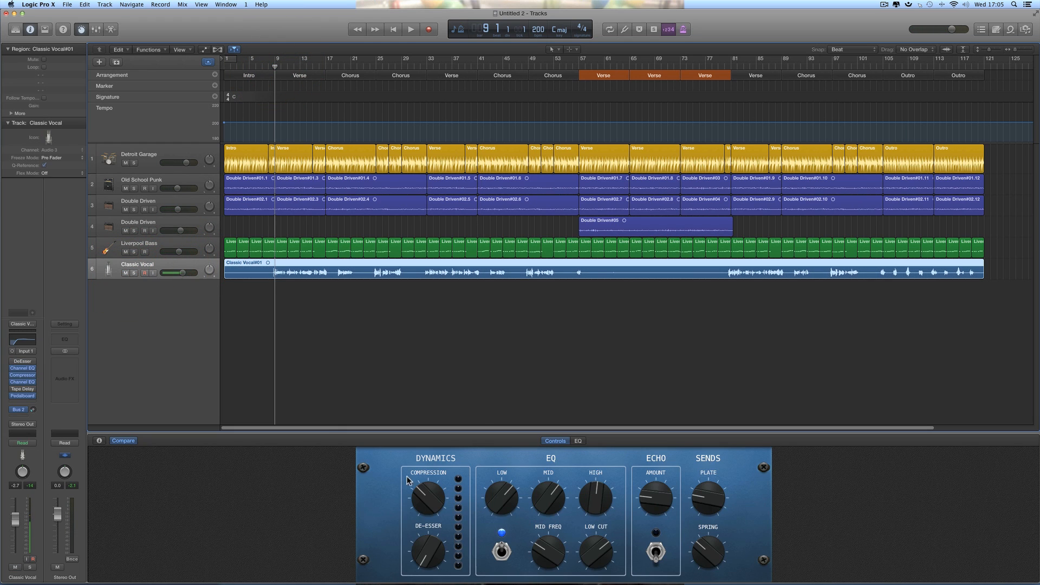
key(space)
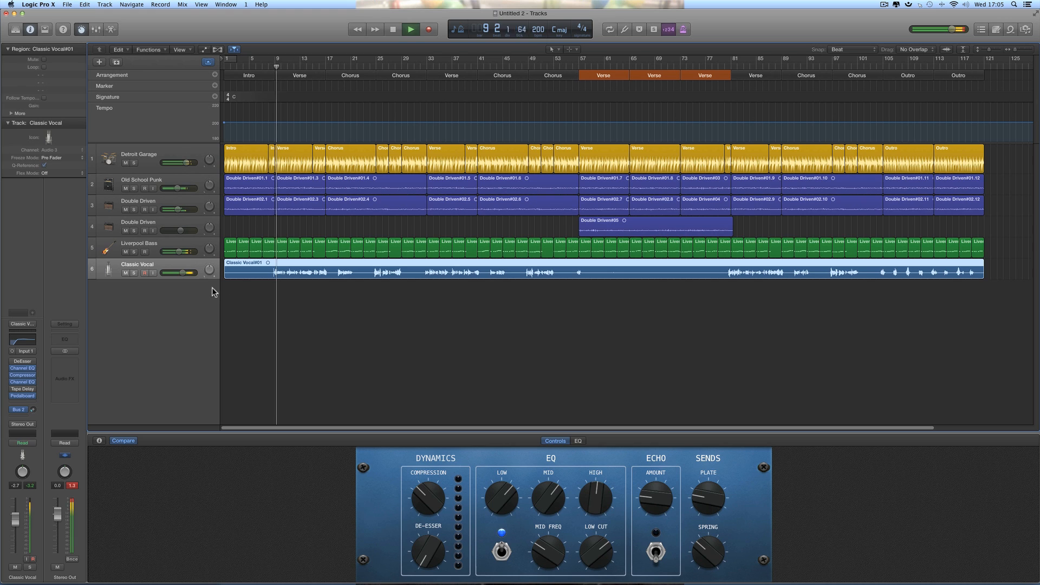
drag(183, 273, 188, 276)
key(space)
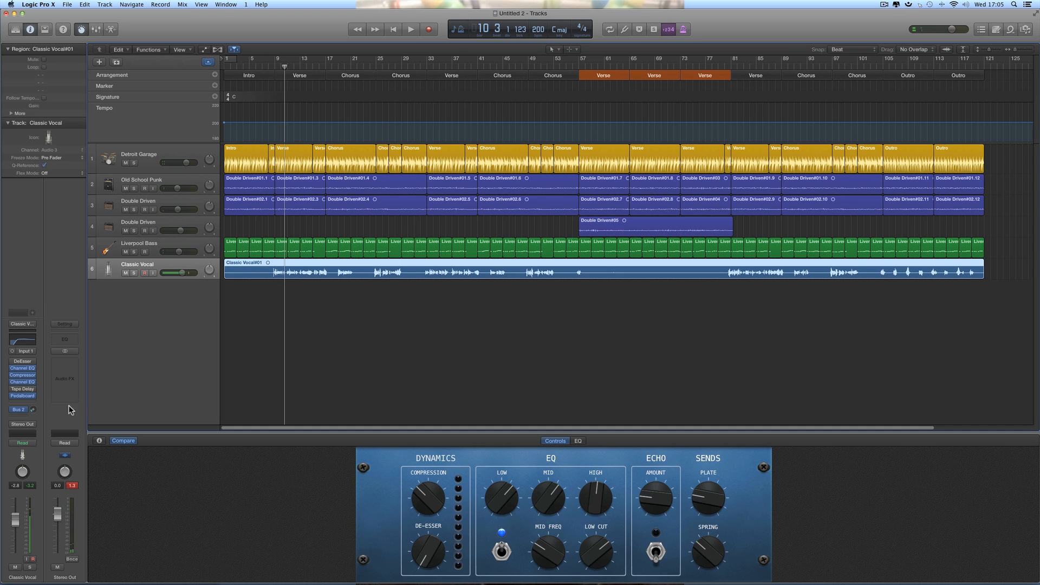
Step: Insert the mono Softube Saturation Knob on the Classic Vocal channel and place its window below the tracks
click(24, 402)
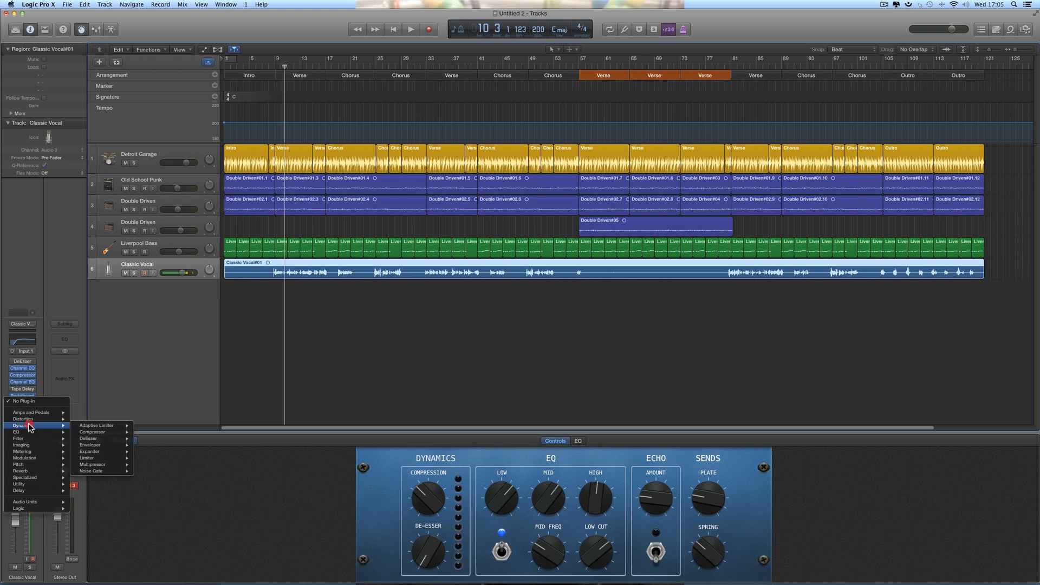
mouse_move(30, 423)
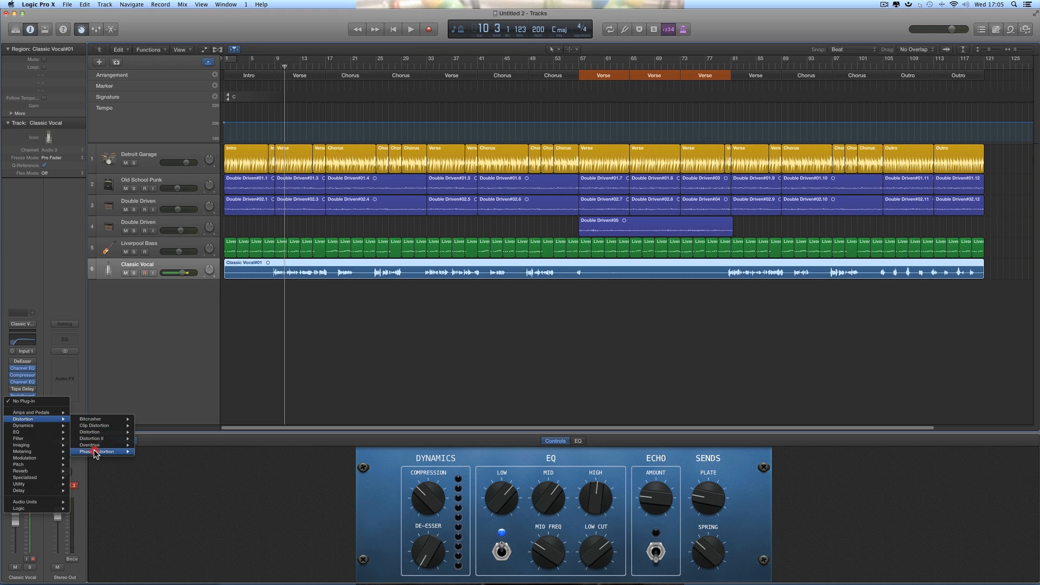
mouse_move(96, 425)
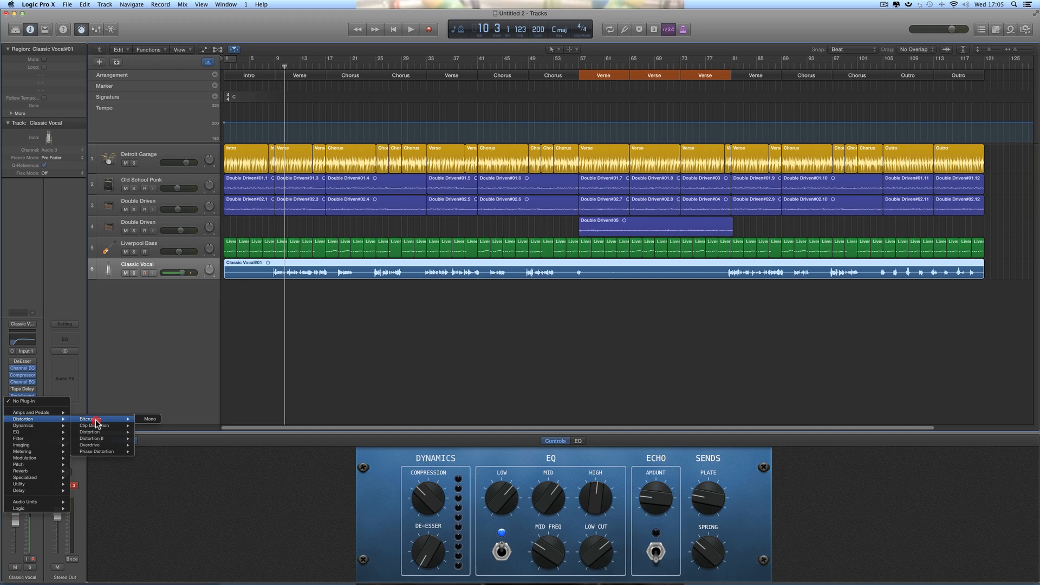
mouse_move(37, 501)
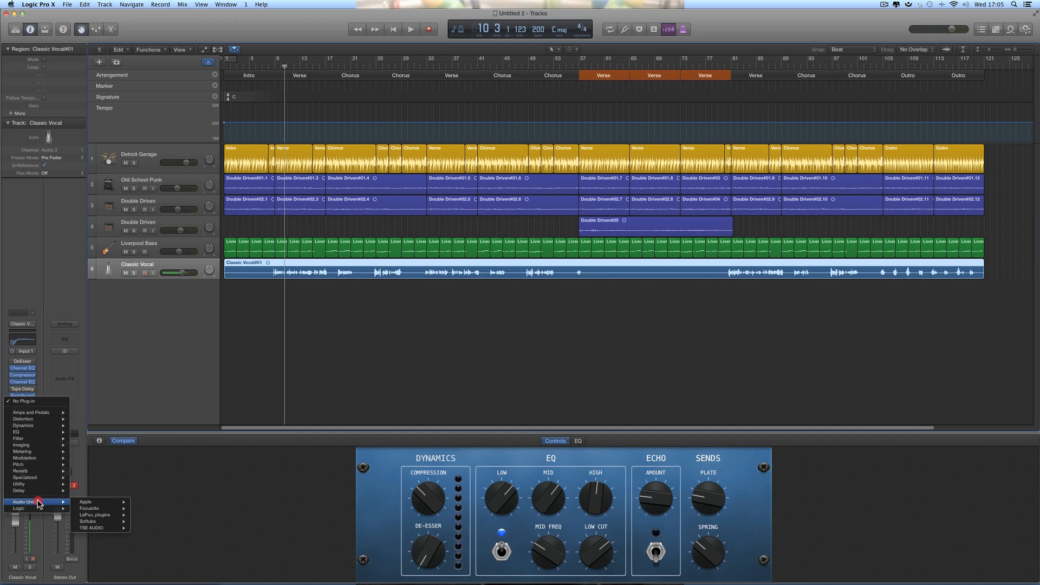
mouse_move(88, 521)
mouse_move(152, 528)
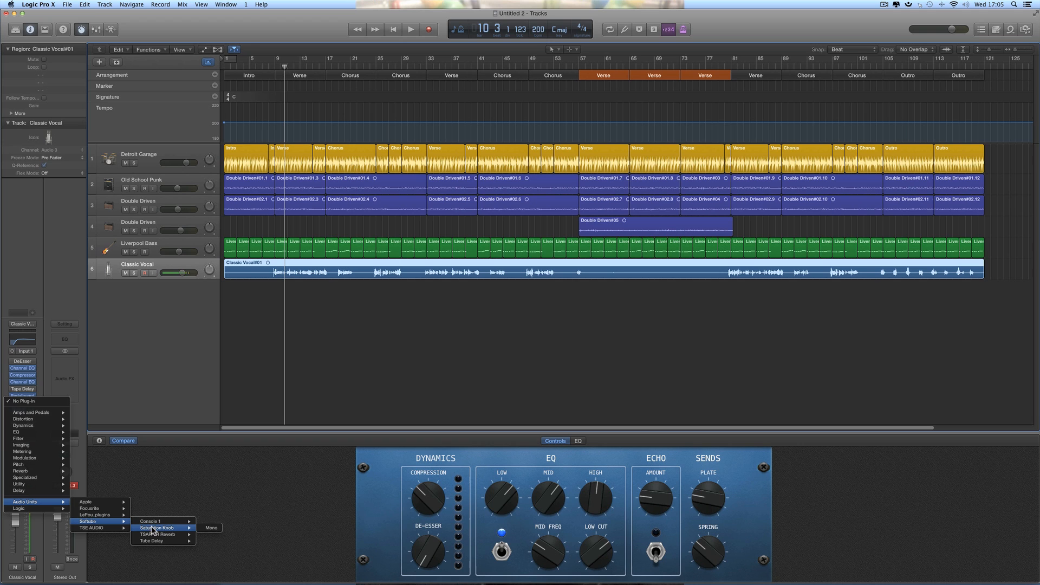
click(212, 528)
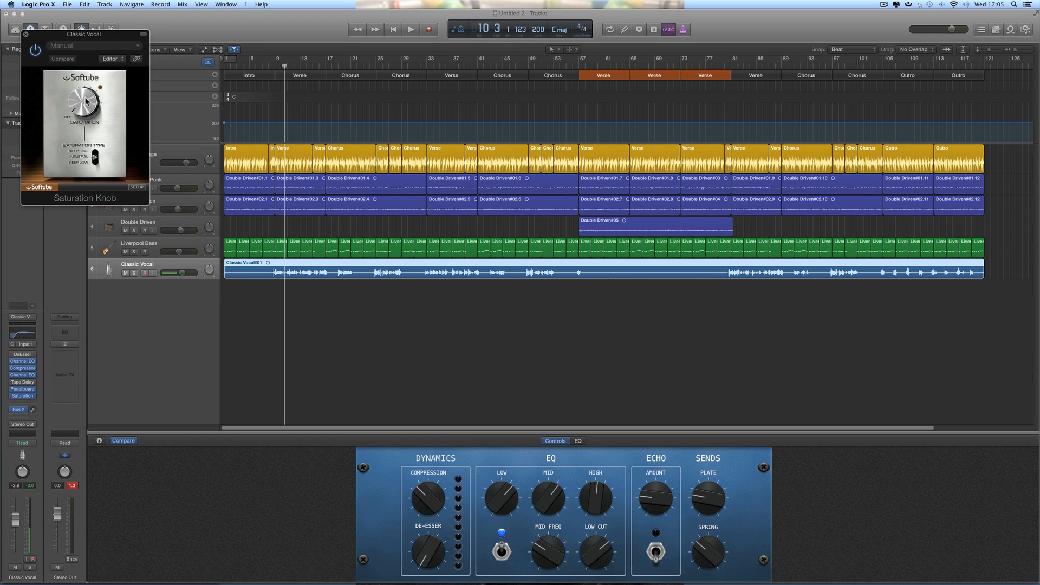
drag(74, 37, 197, 341)
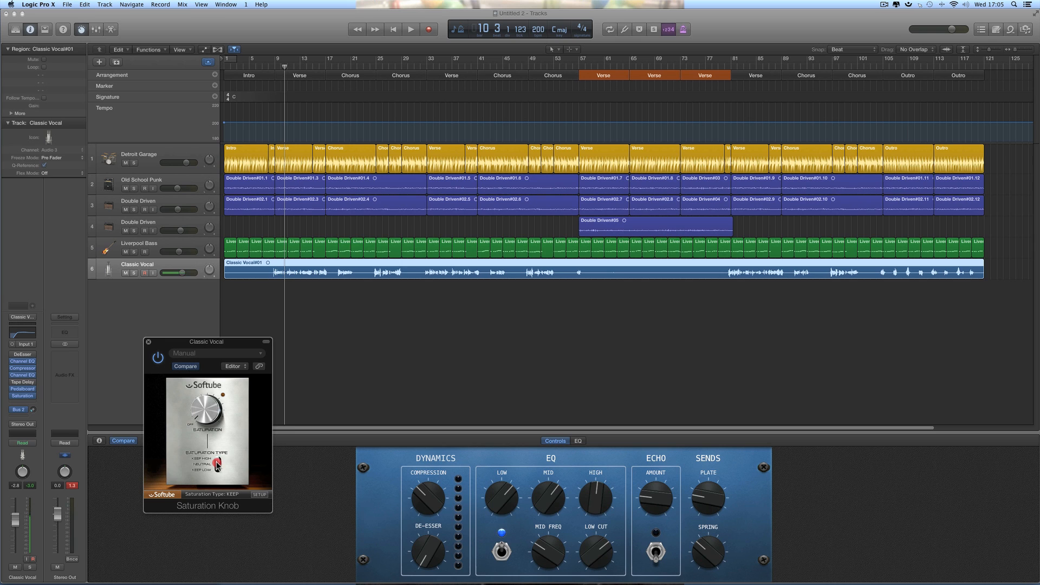
Step: Set the vocal's saturation to about 1.6 and lower the Classic Vocal volume to -5.3 dB during playback
click(203, 412)
key(space)
drag(205, 411, 202, 403)
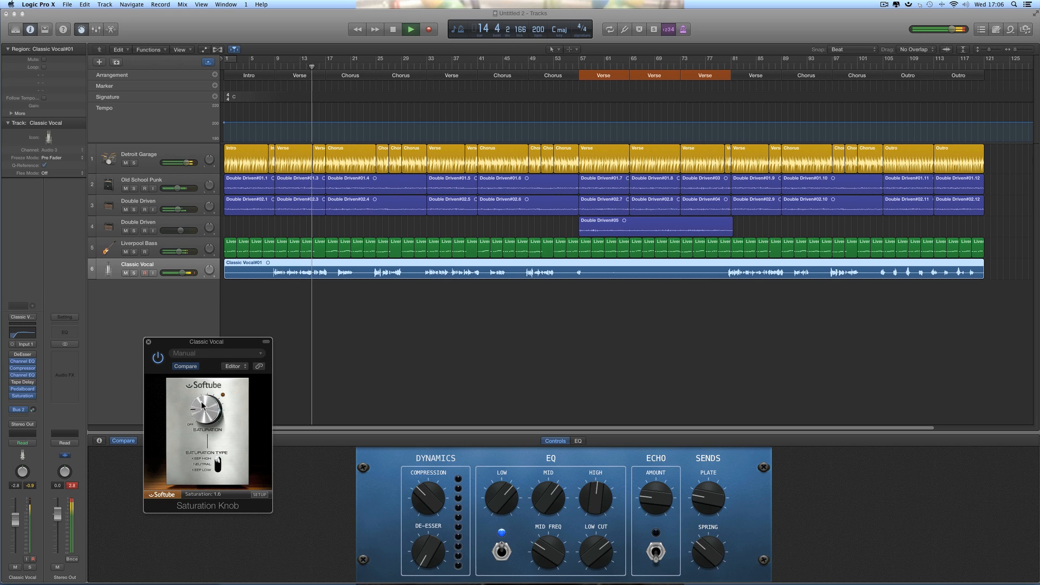
click(202, 405)
drag(181, 272, 171, 273)
key(space)
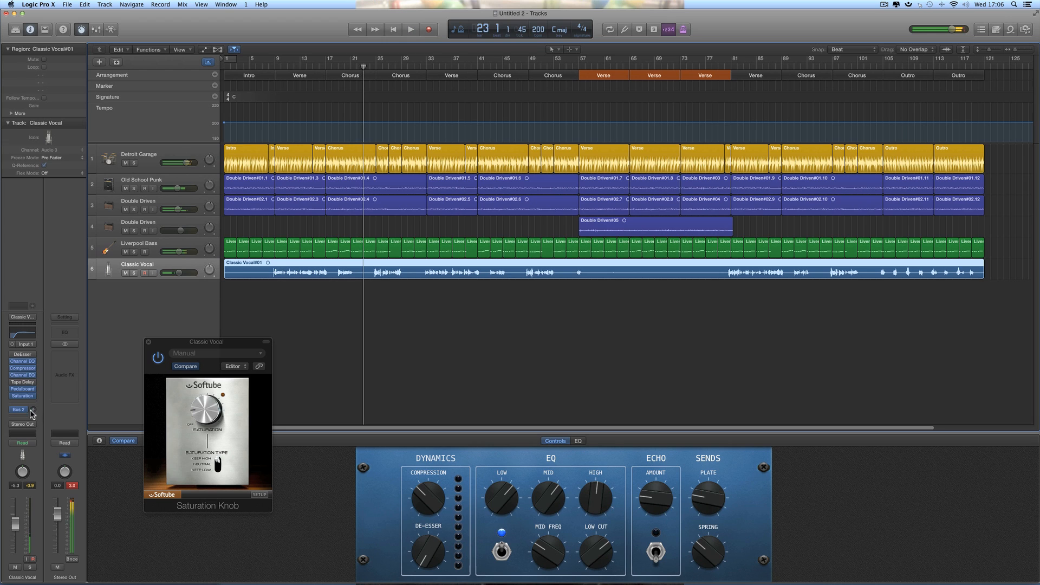
Step: Adjust the Classic Vocal's Bus 2 send and turn its Spring send all the way down
drag(33, 414, 33, 413)
key(space)
key(space)
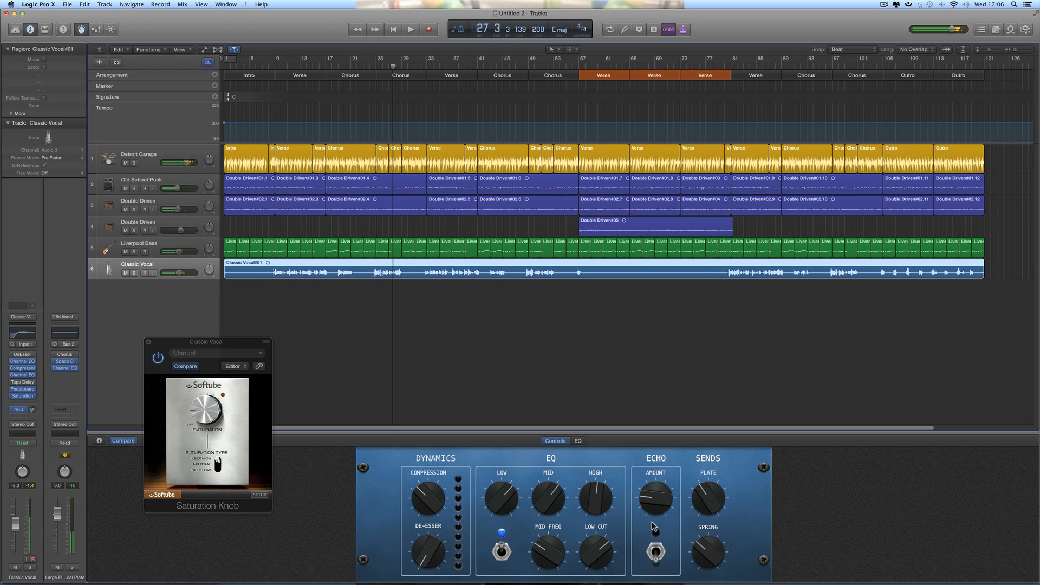
drag(705, 553, 705, 579)
key(space)
Step: Set the Classic Vocal's Plate send to about 28%, auditioning the reverb from bar 27
drag(711, 495, 699, 499)
key(space)
key(space)
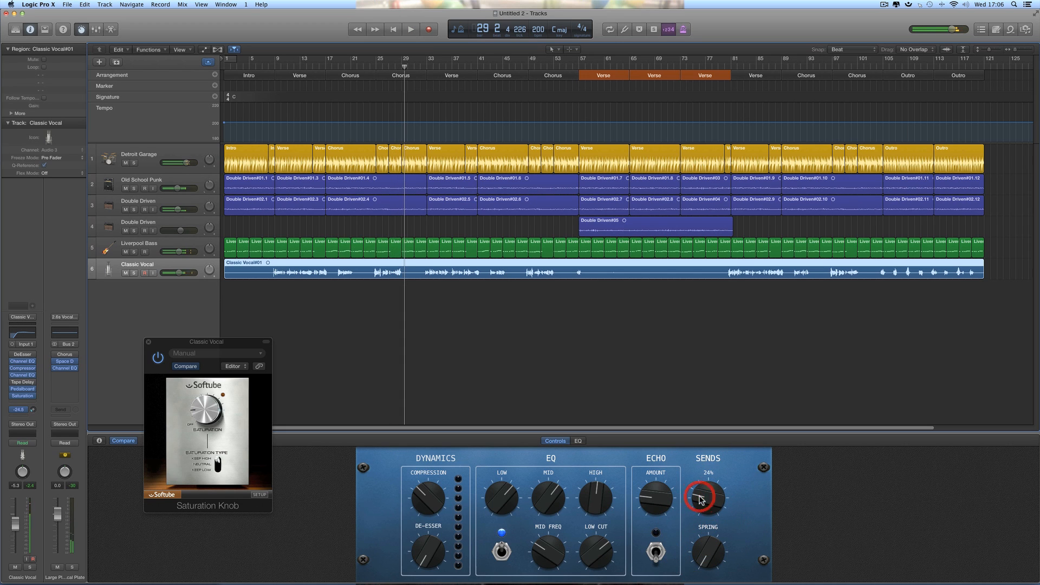
click(391, 68)
key(space)
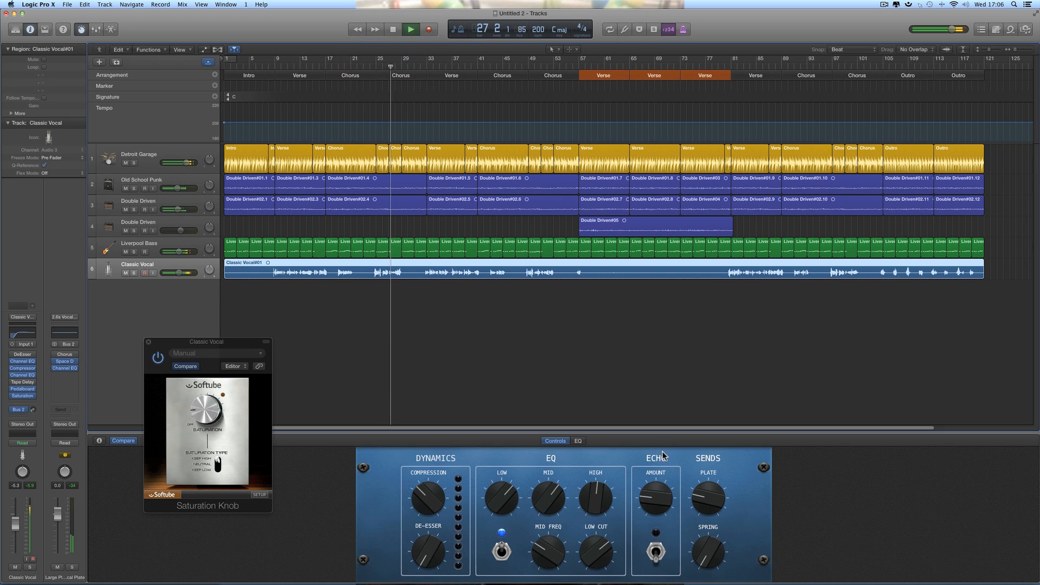
drag(704, 498, 704, 499)
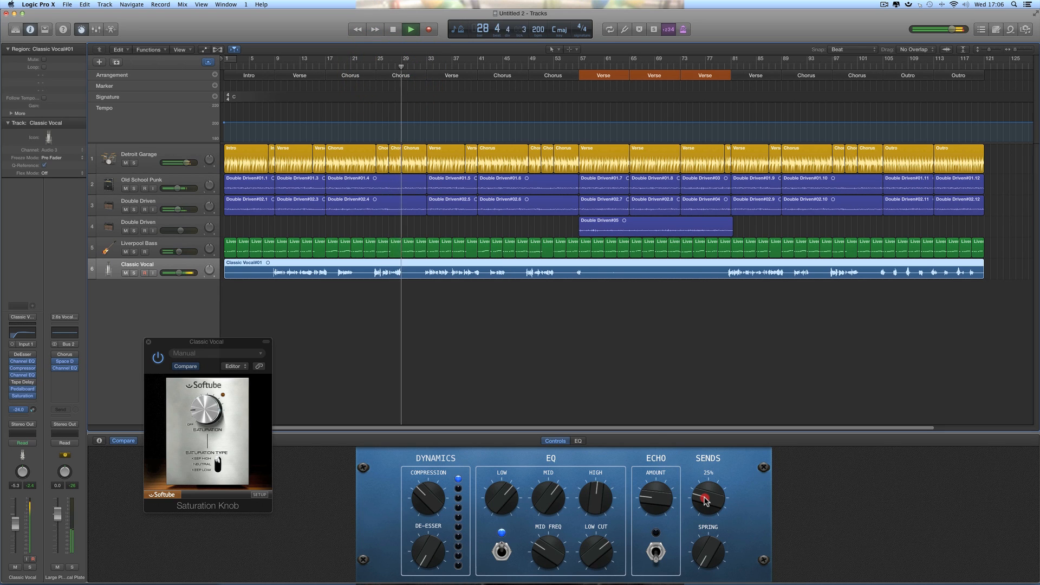
key(space)
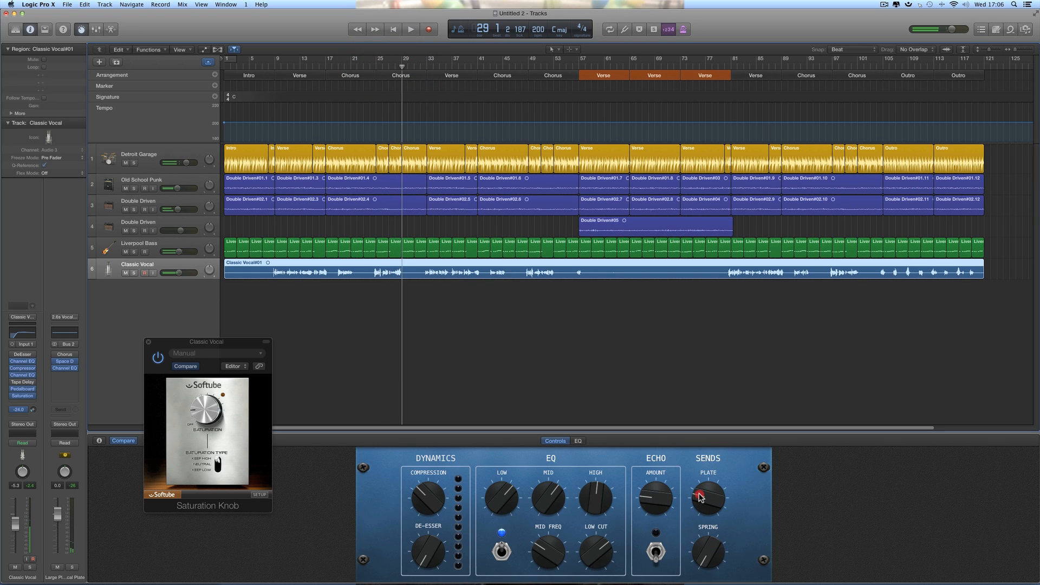
drag(699, 494, 700, 492)
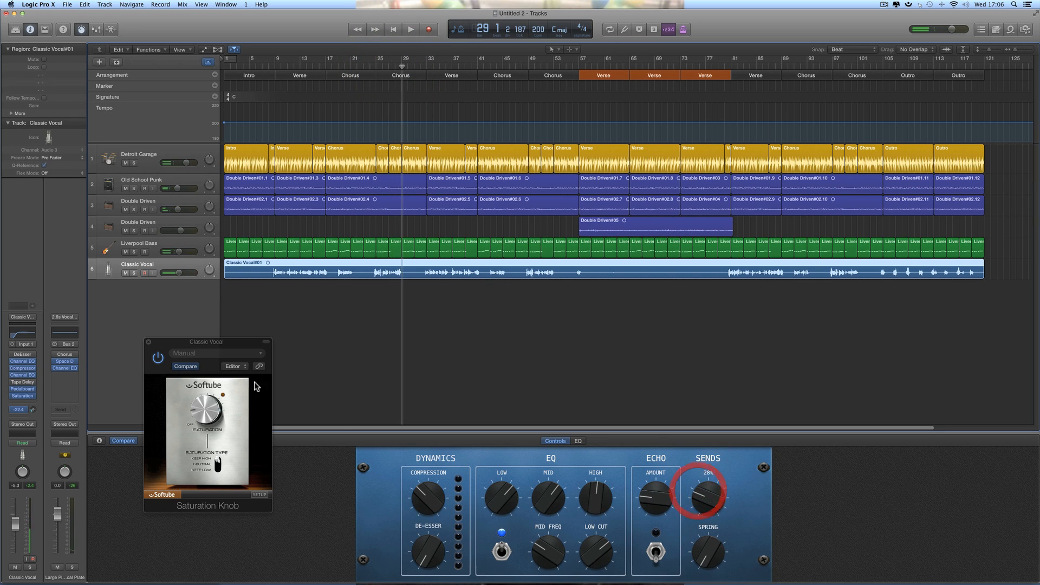
Step: Close the Saturation Knob window and set the Classic Vocal volume to -4.7 dB while playing from bar 32
click(148, 342)
click(424, 65)
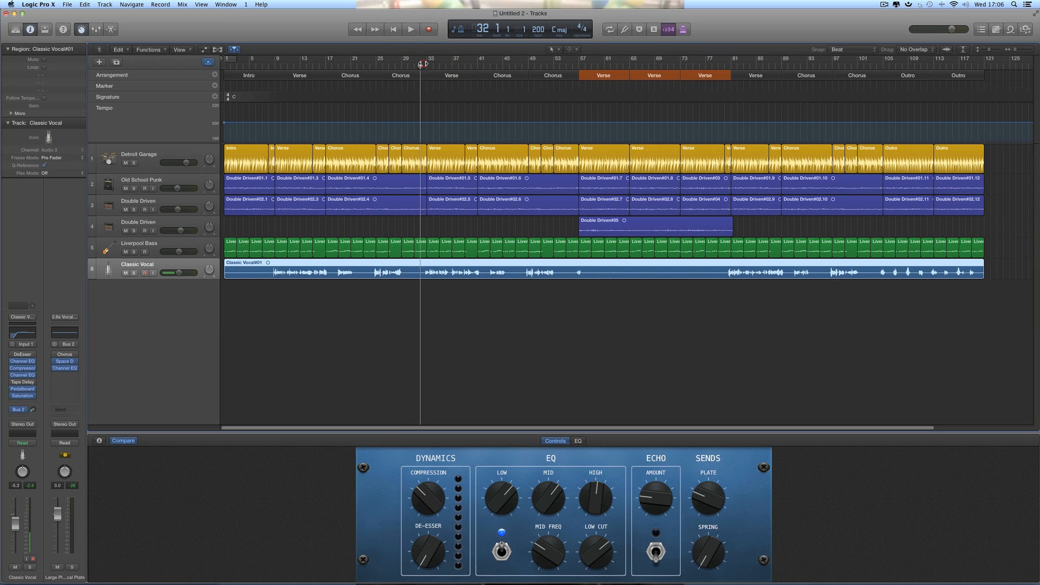
key(space)
drag(179, 273, 181, 273)
Step: Set the Classic Vocal's Low EQ to +6.0 dB and its Compression to -24.0 dB during playback
drag(504, 501, 504, 501)
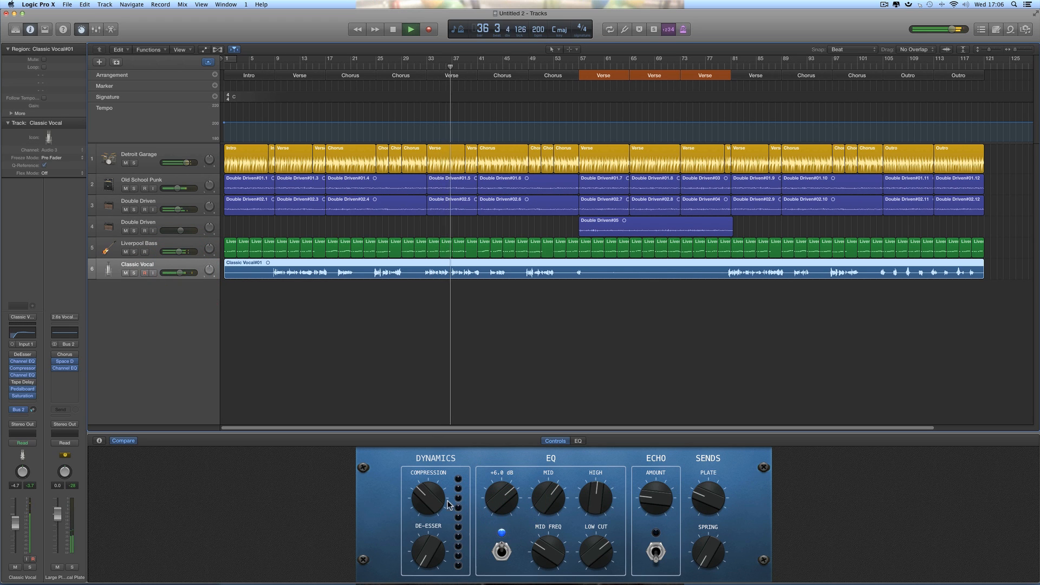
mouse_move(430, 499)
mouse_down()
mouse_move(420, 463)
mouse_move(426, 497)
mouse_up()
key(space)
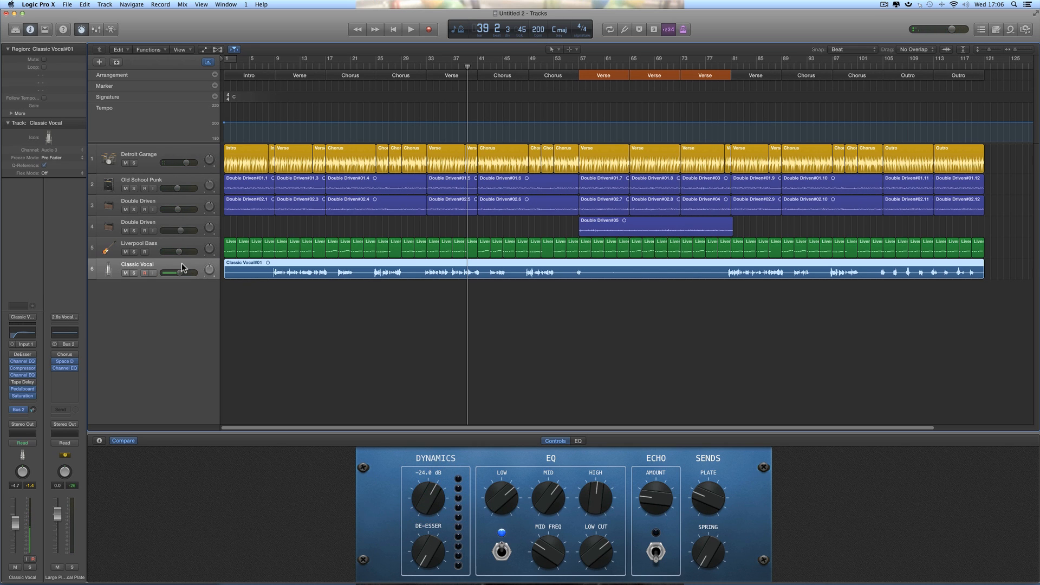
key(space)
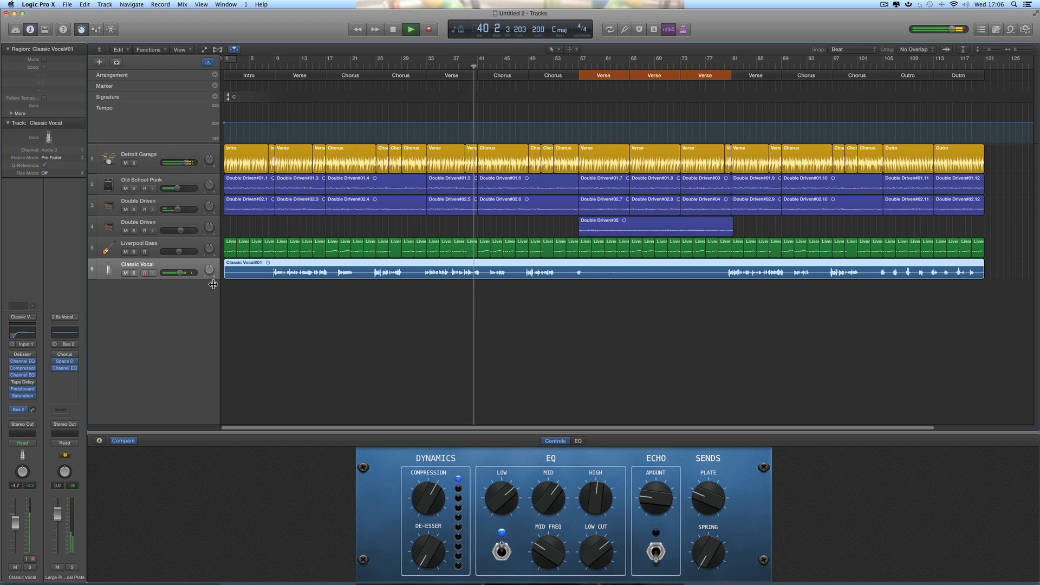
Step: Raise the Classic Vocal's Plate send so Bus 2 is about -19.3 dB and set the track volume to -5.3 dB
drag(180, 276, 179, 277)
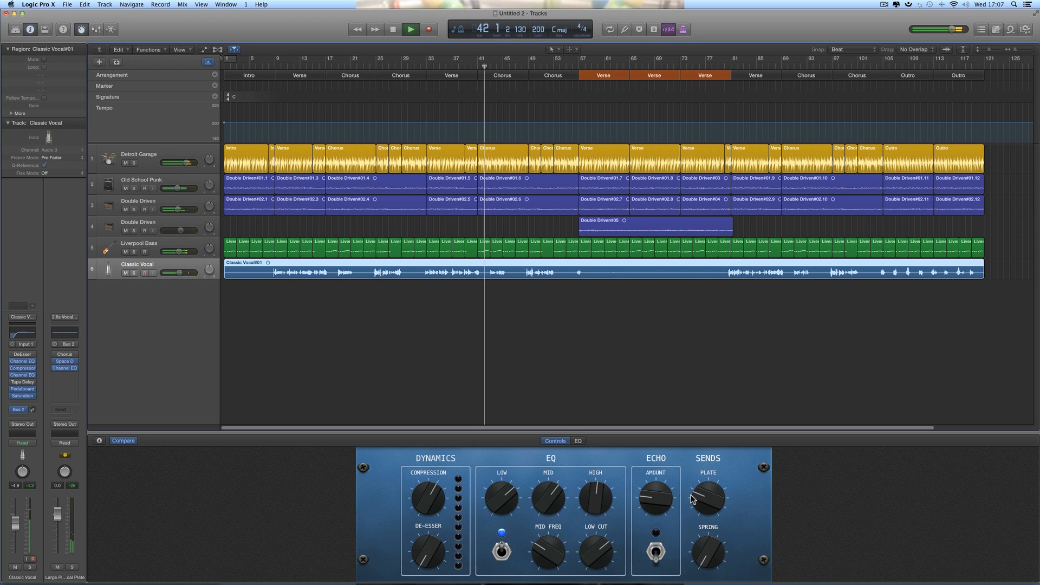
drag(702, 498, 702, 491)
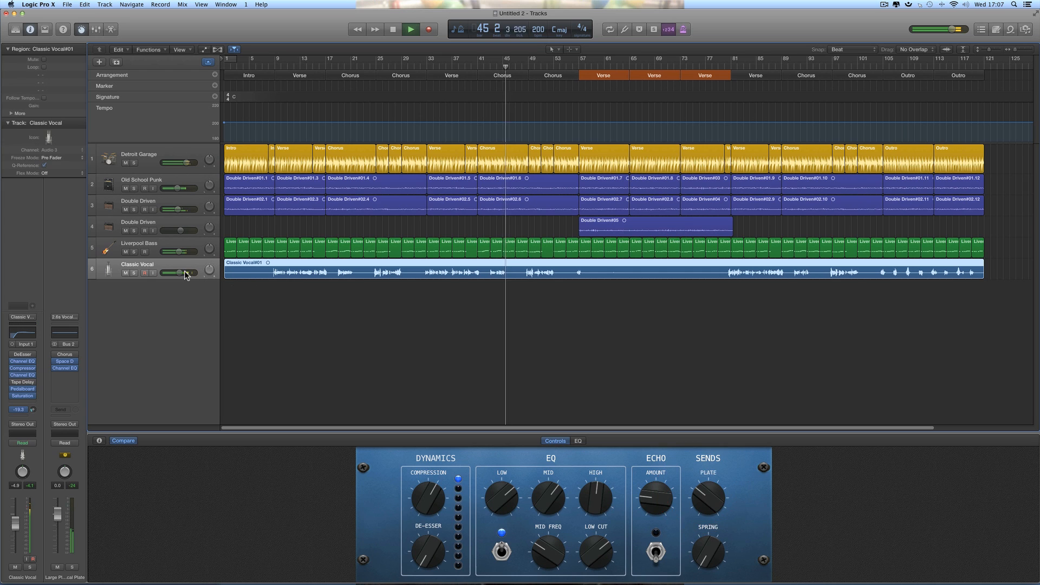
drag(181, 273, 178, 273)
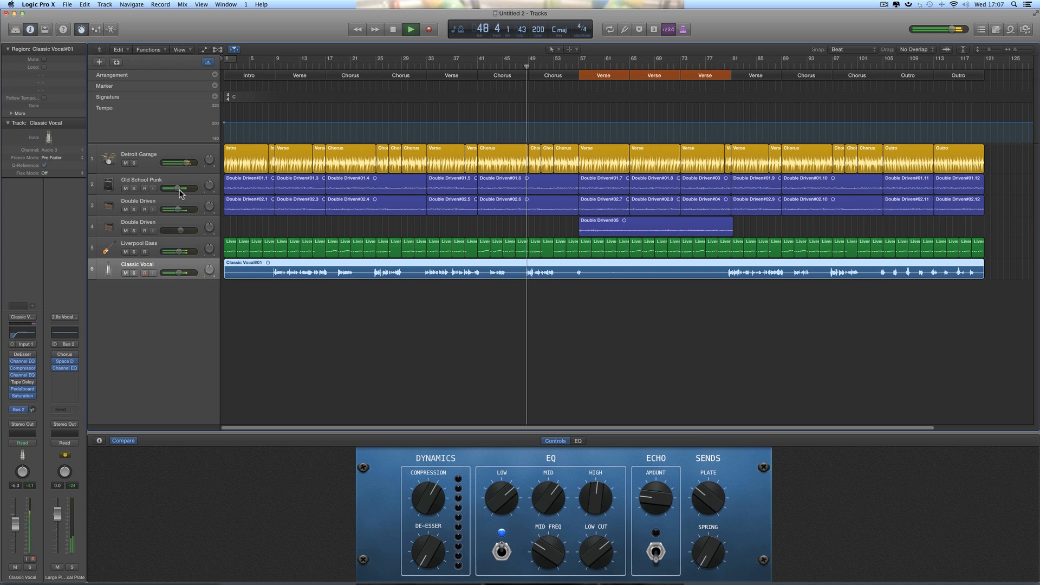
Step: Fine-tune the Old School Punk, upper Double Driven and Liverpool Bass volumes, setting Old School Punk to -5.9 dB, and stop playback
drag(177, 188, 178, 208)
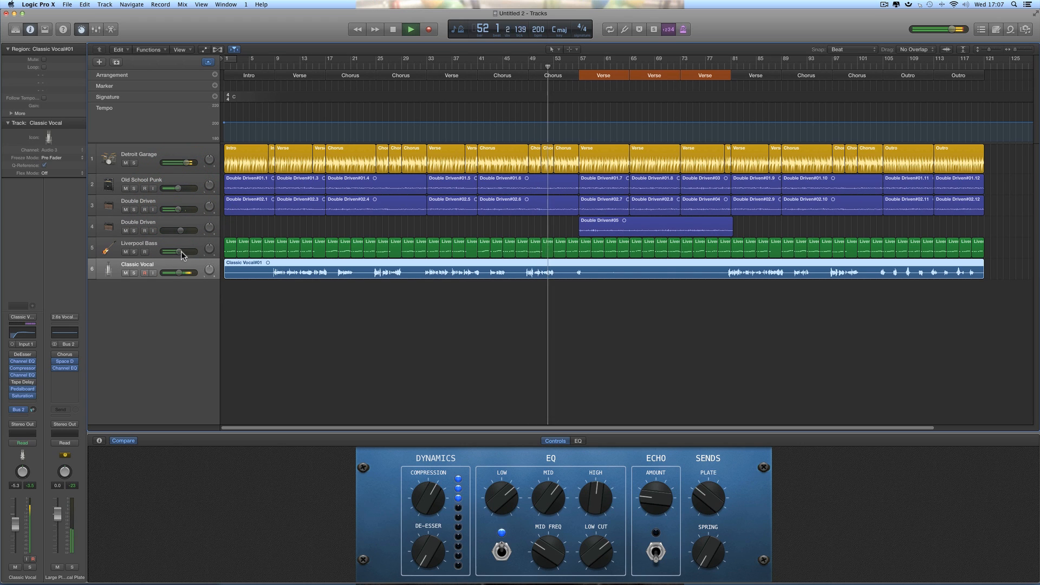
drag(183, 252, 182, 252)
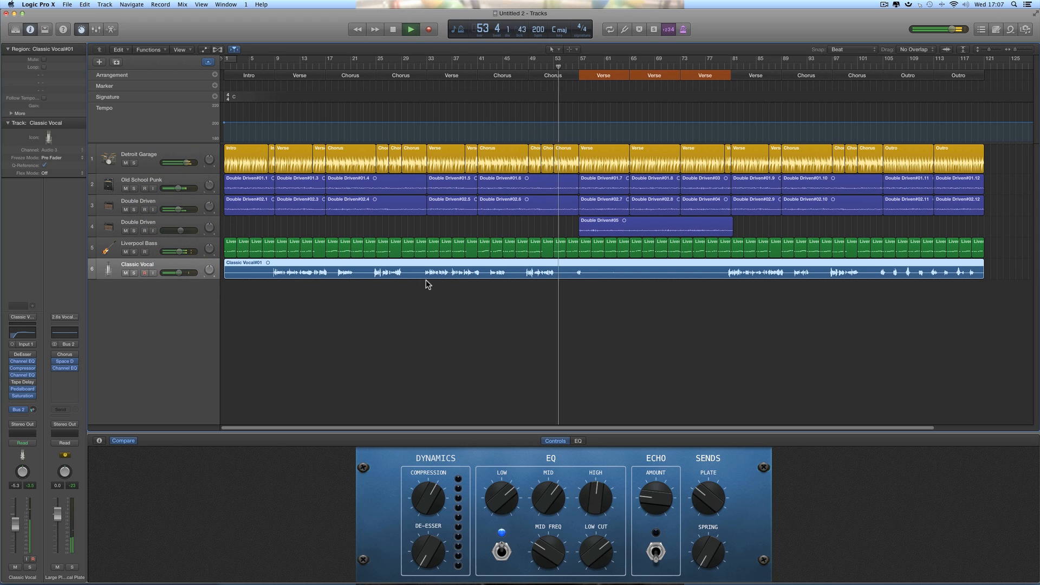
key(space)
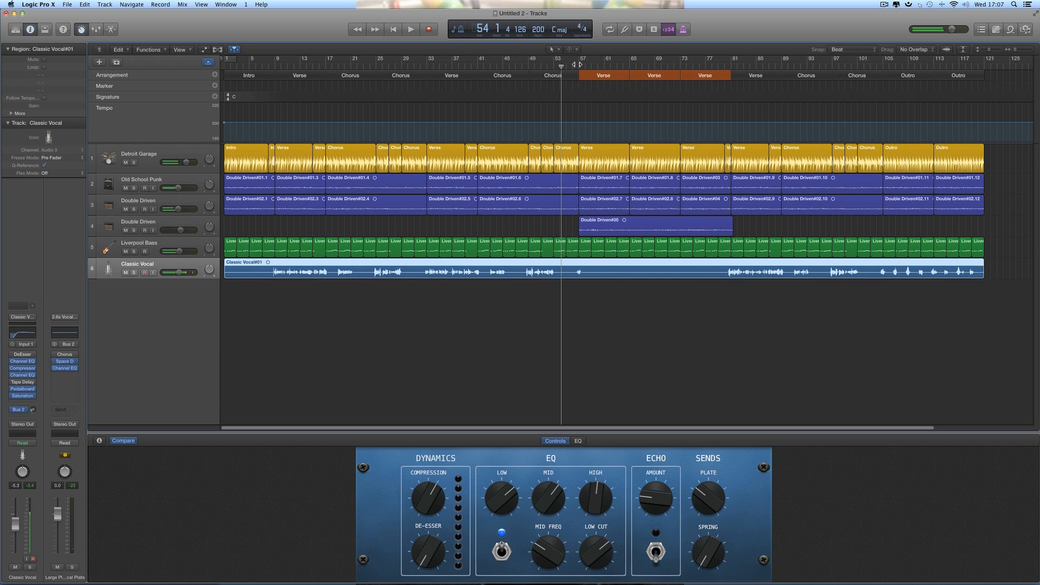
Step: Play from bar 57 and set the lower Double Driven track's volume to -3.5 dB
click(579, 65)
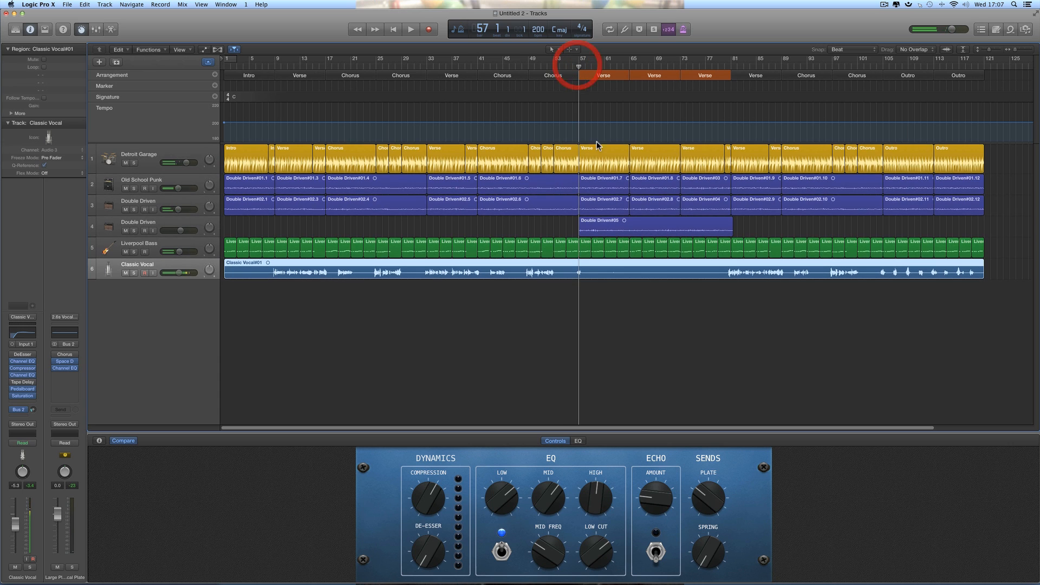
click(190, 227)
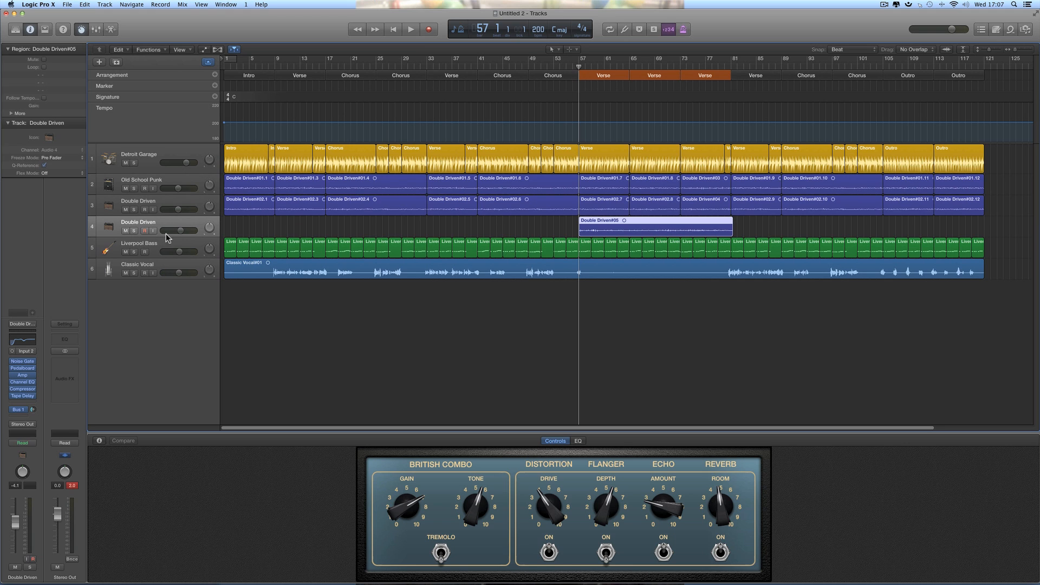
key(space)
drag(181, 231, 183, 230)
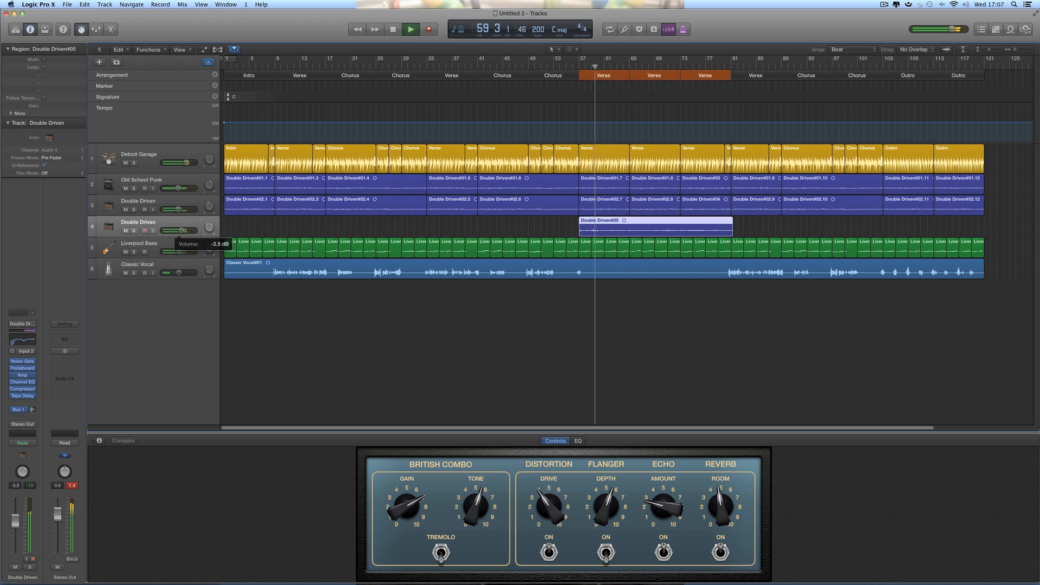
Step: Compare the section with the Liverpool Bass muted and unmuted, and set the lower Double Driven volume to -3.0 dB
click(126, 252)
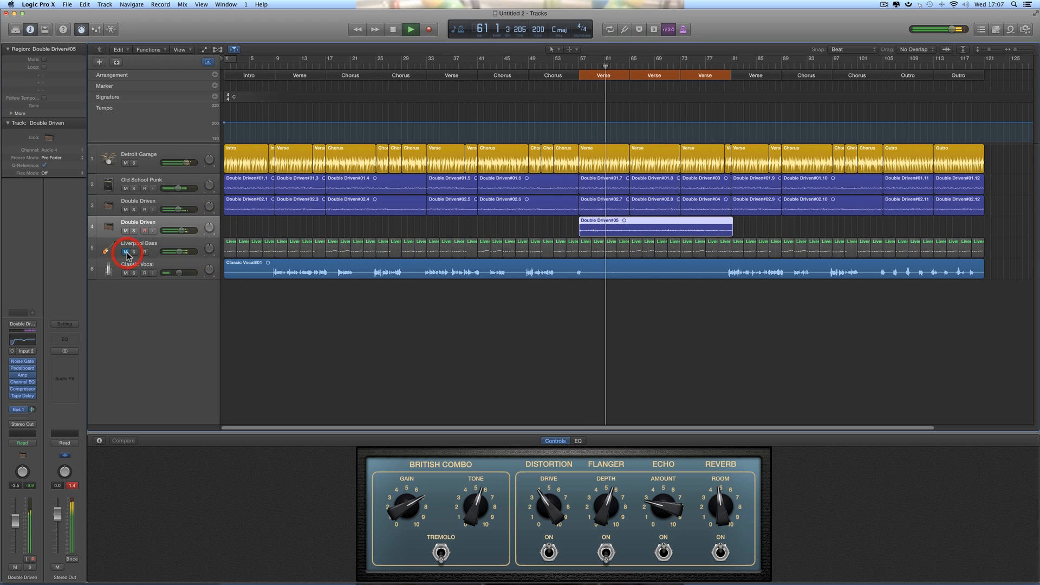
click(126, 252)
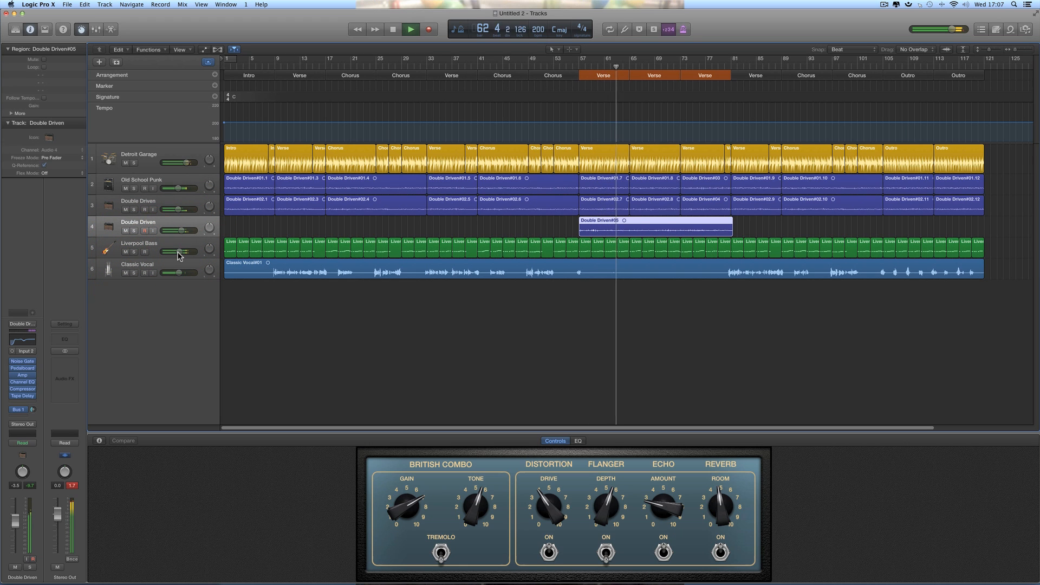
click(179, 252)
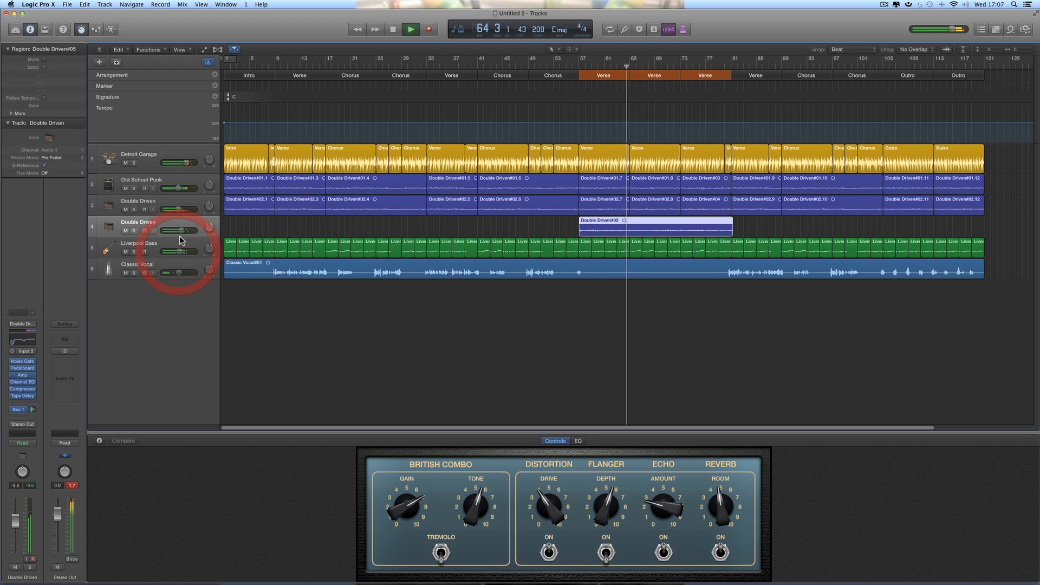
click(181, 231)
drag(181, 233, 183, 234)
Step: Play from about bar 80 and set Classic Vocal to -4.9 dB, Liverpool Bass to -5.2 dB and the upper Double Driven to -6.6 dB
click(700, 65)
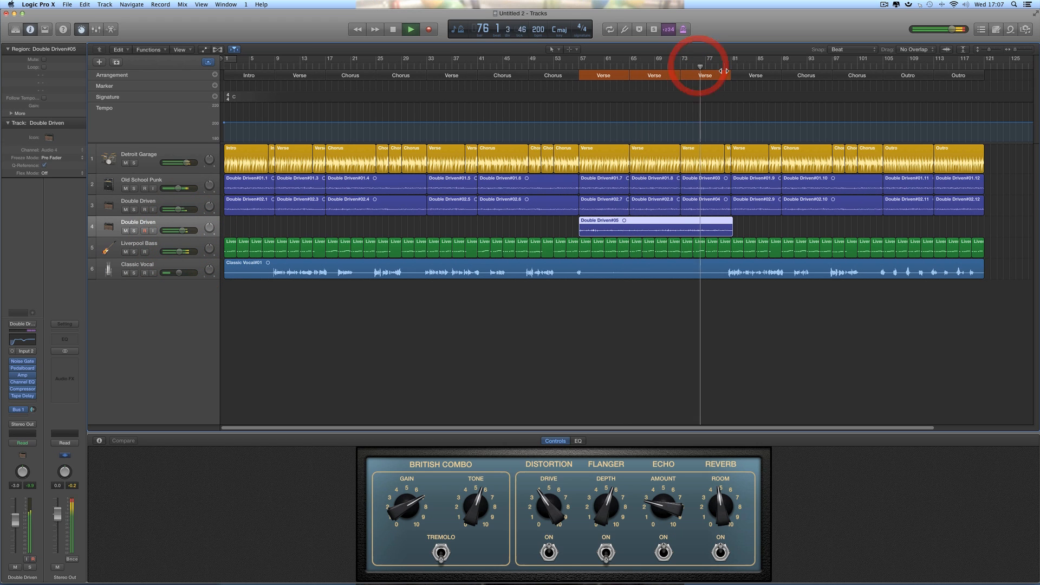
click(723, 65)
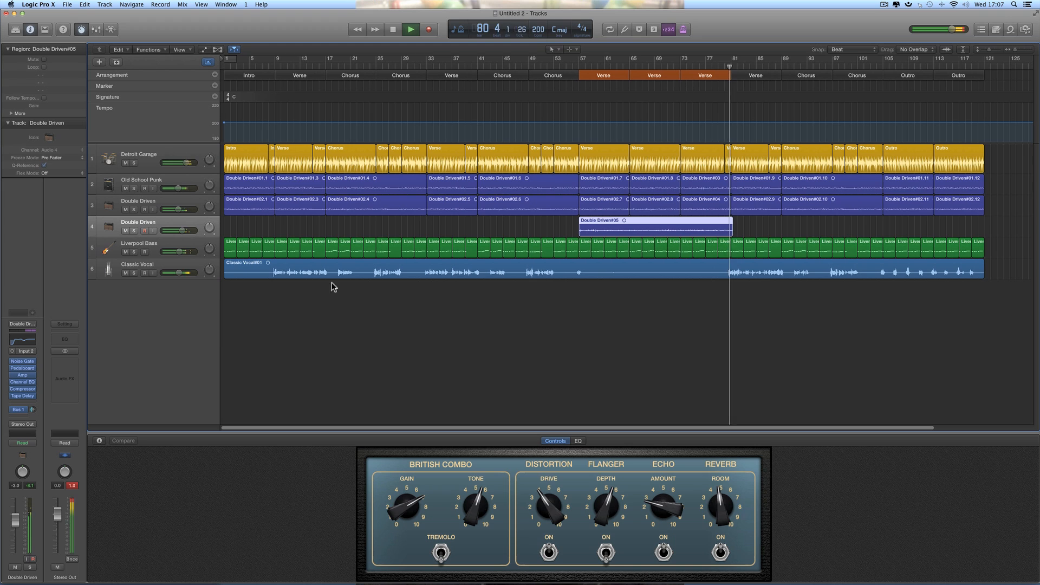
drag(182, 275, 177, 252)
drag(178, 209, 177, 210)
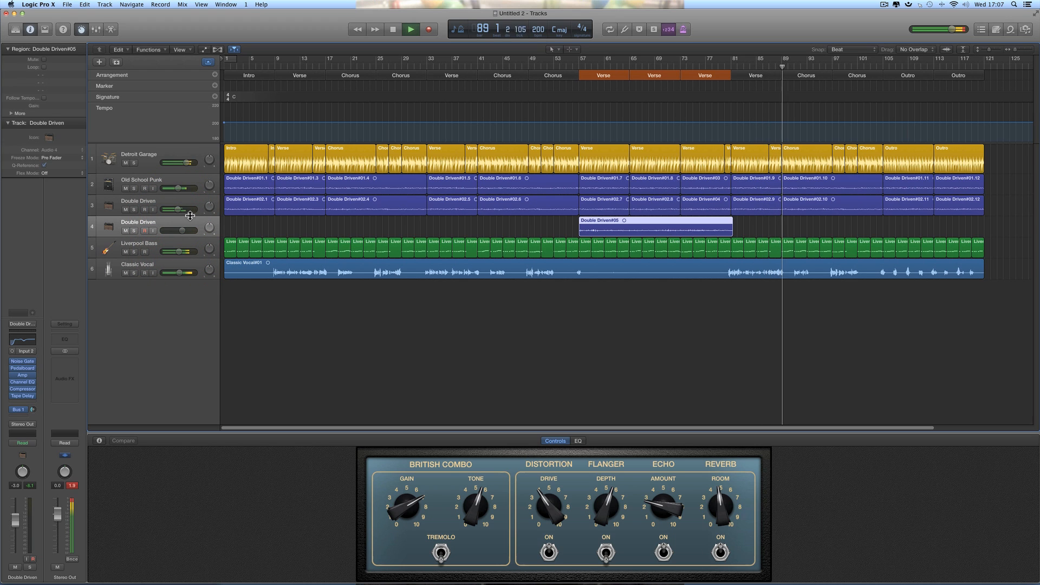
key(space)
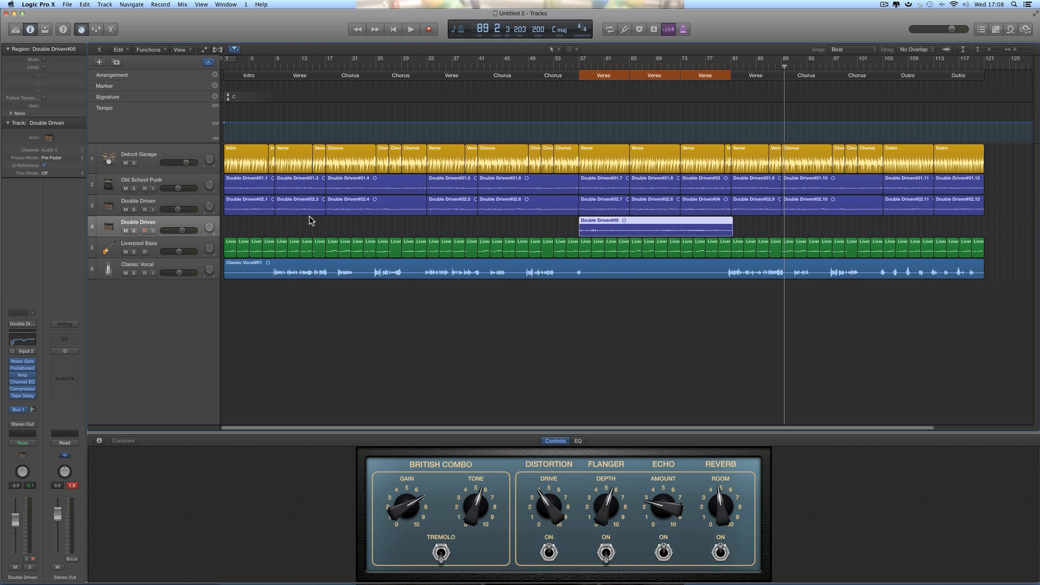
Step: With the Smart Controls hidden, show the Stereo Out track below the Classic Vocal and increase its height
click(81, 30)
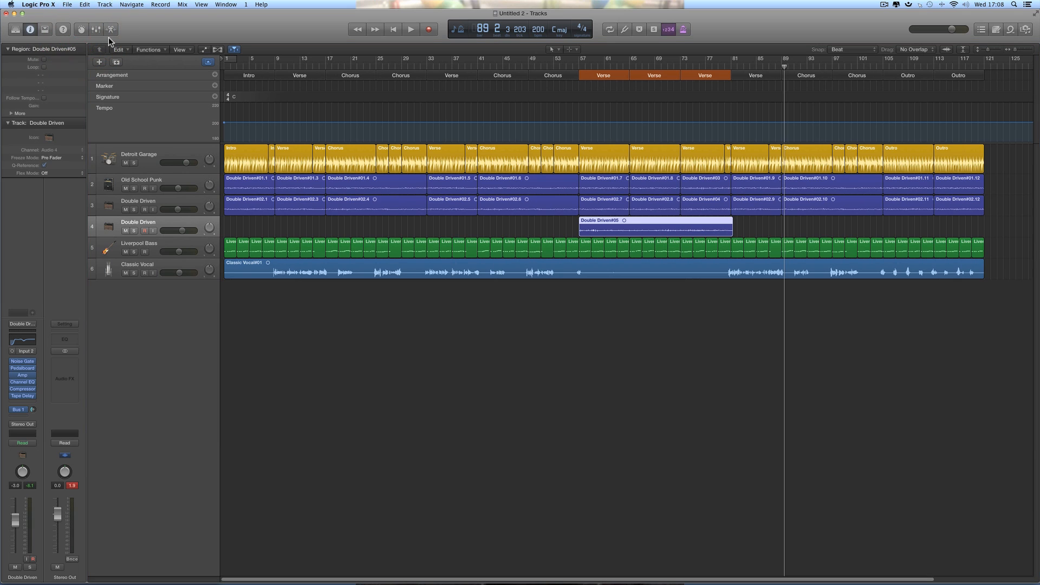
click(105, 4)
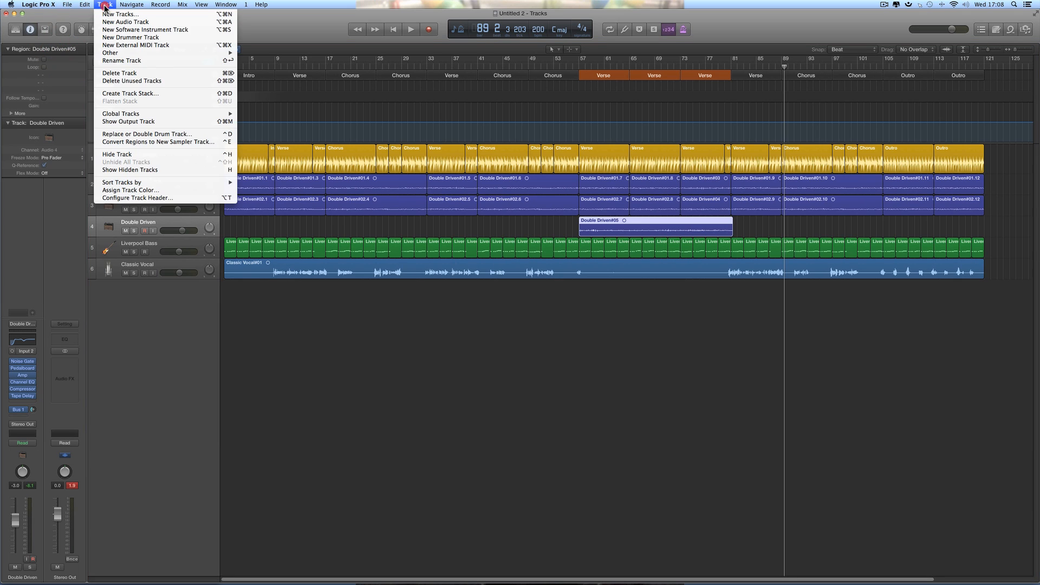
click(131, 122)
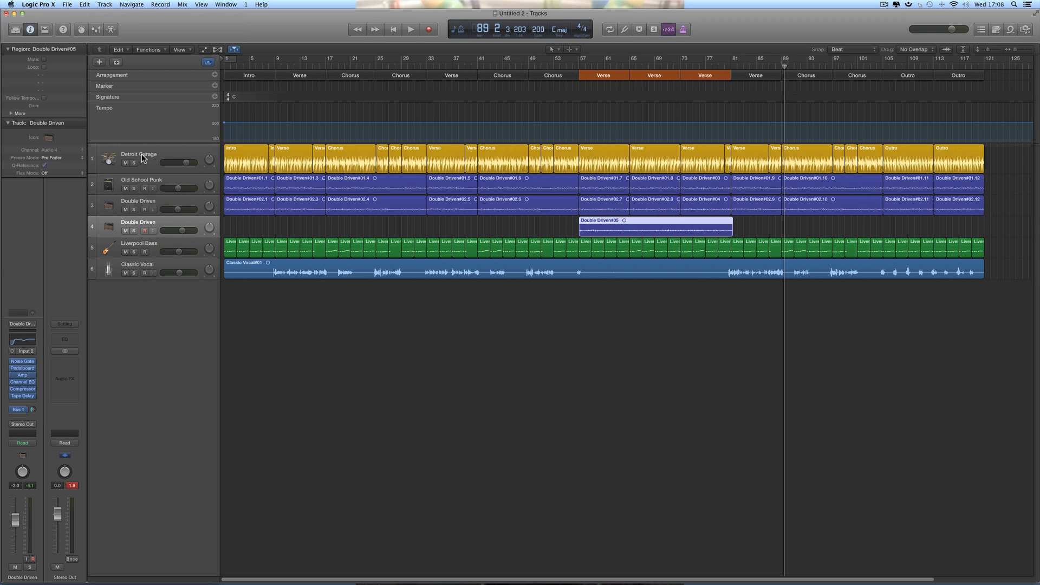
click(106, 5)
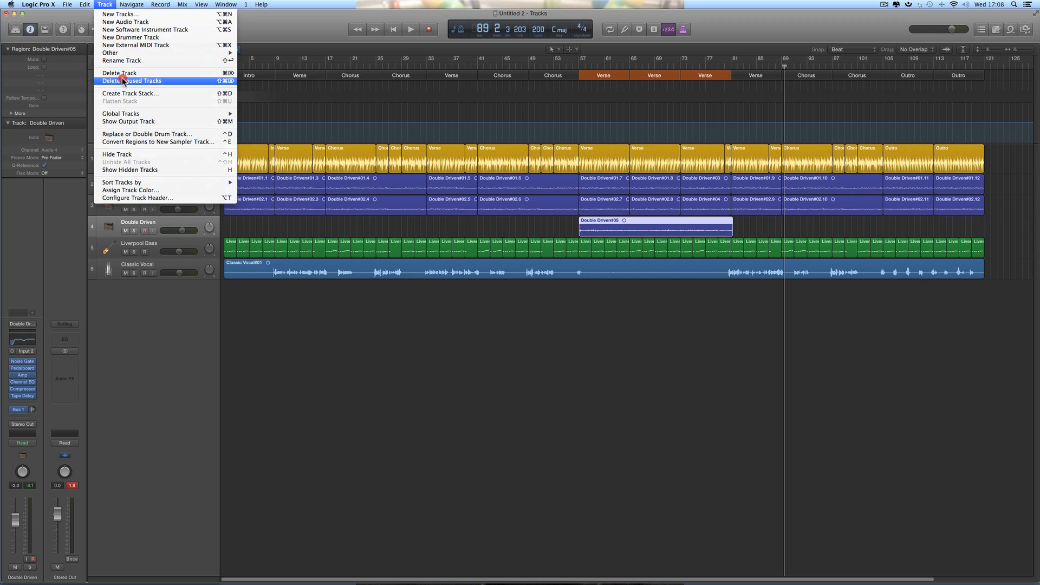
click(128, 121)
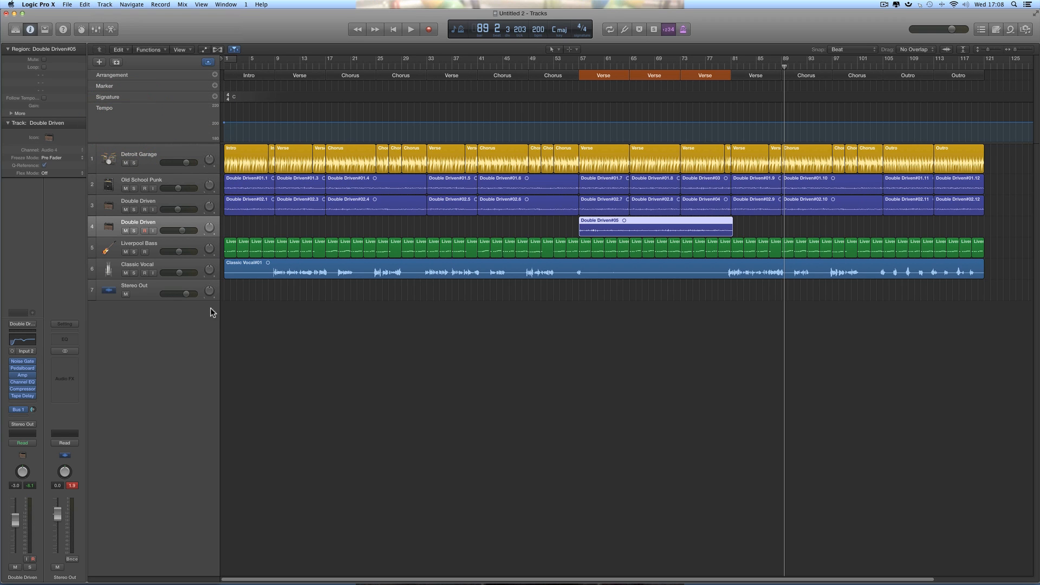
click(153, 292)
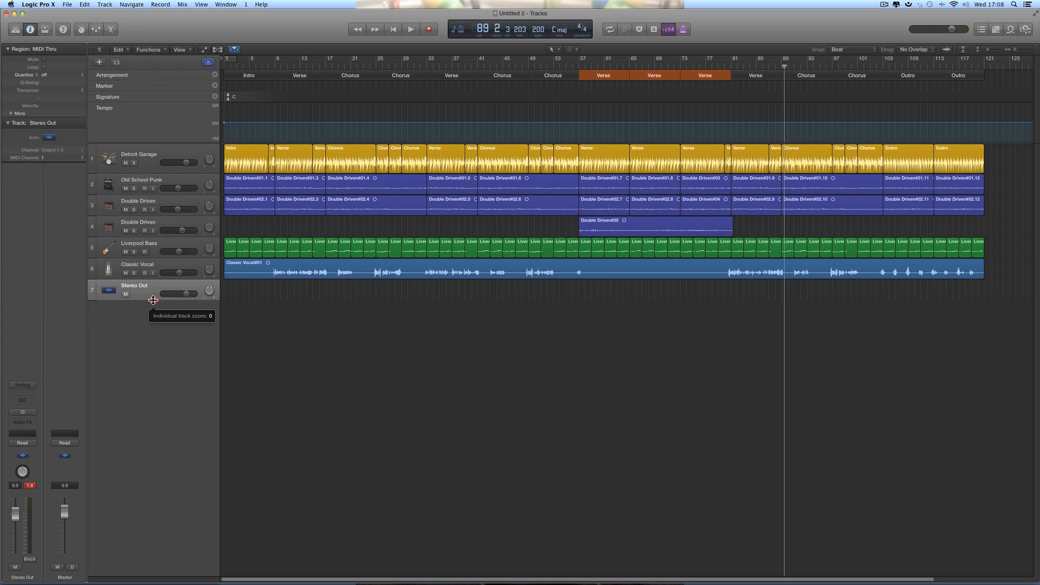
drag(154, 301, 153, 323)
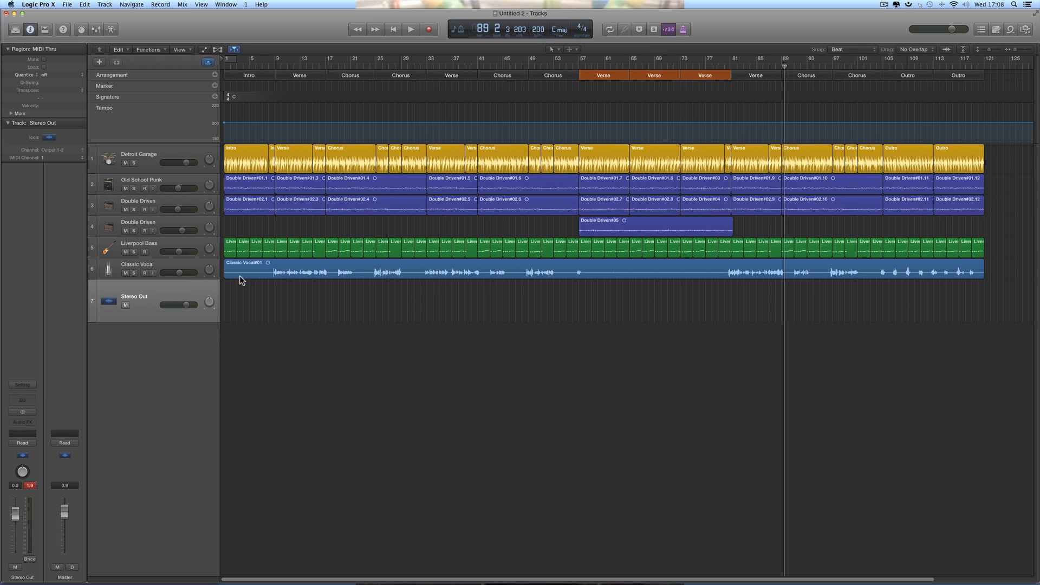
Step: Lower the Stereo Out volume to hear its effect in a short playback and reset it to 0.0 dB
mouse_move(182, 310)
mouse_down()
mouse_move(124, 305)
mouse_move(177, 304)
mouse_up()
key(space)
key(space)
alt+click(177, 304)
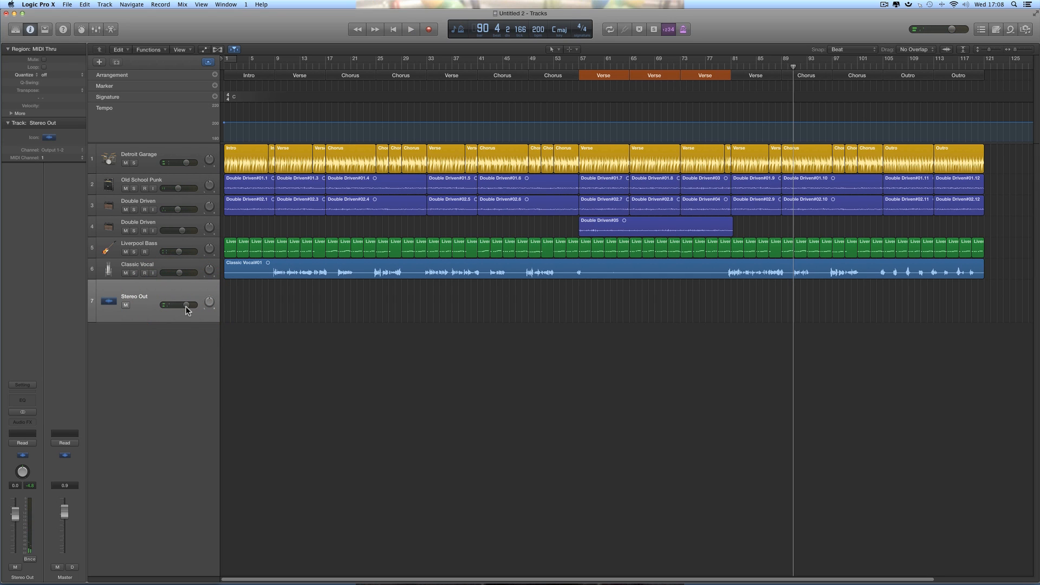
Step: Show track automation and set the Stereo Out track's automation parameter to Volume
click(205, 49)
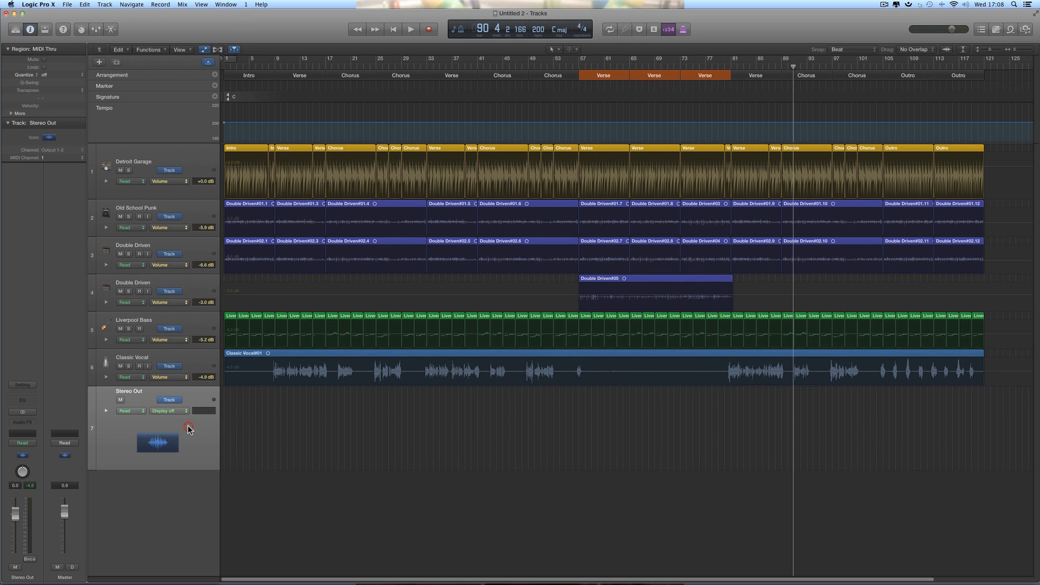
click(181, 414)
click(178, 421)
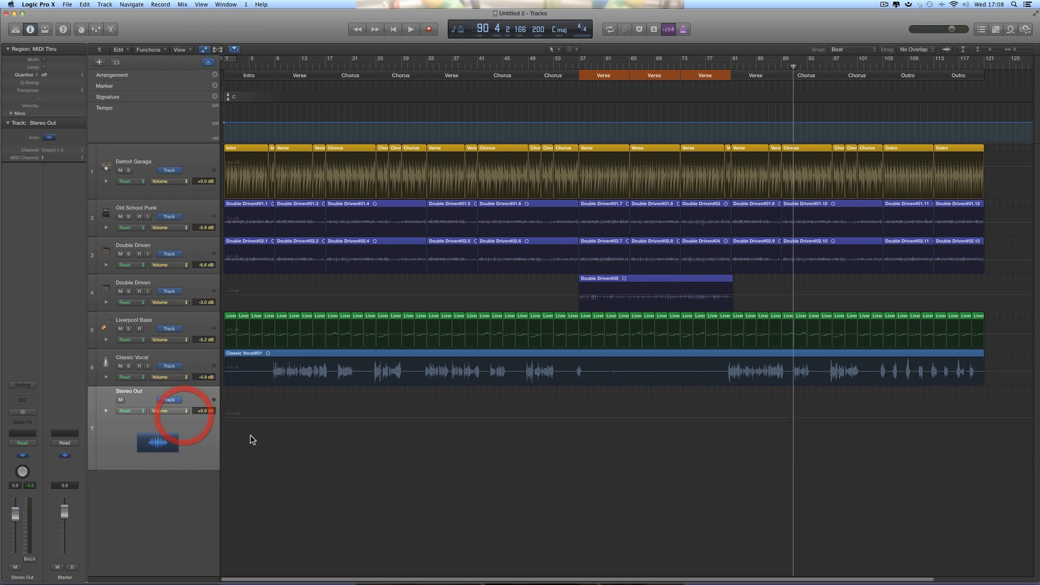
click(204, 411)
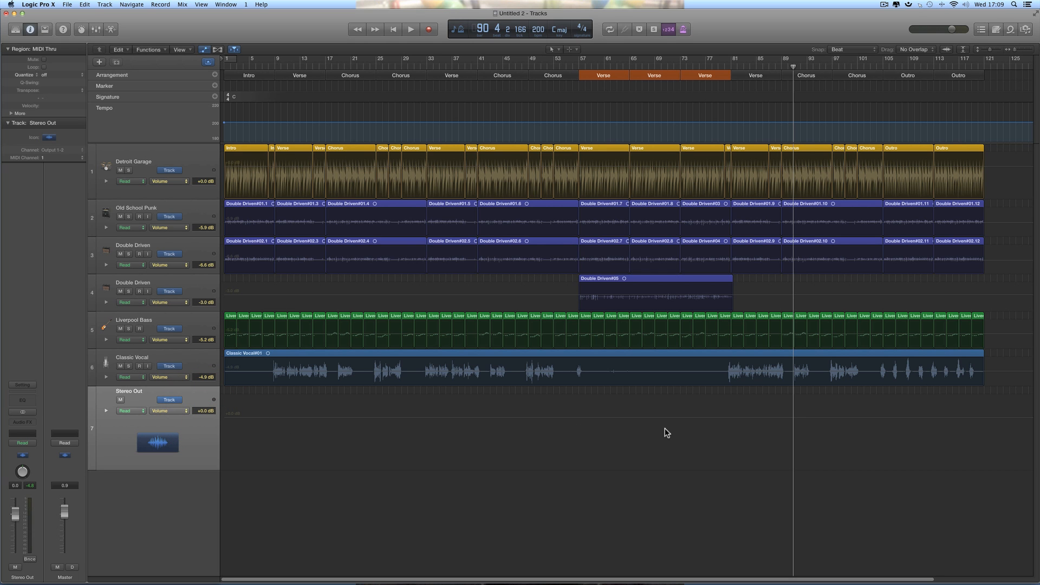
Step: Create a volume fade-out on the Stereo Out track from 0.0 dB at bar 113 to -∞ dB at the end of the song
scroll(918, 158, right, 2)
click(1028, 50)
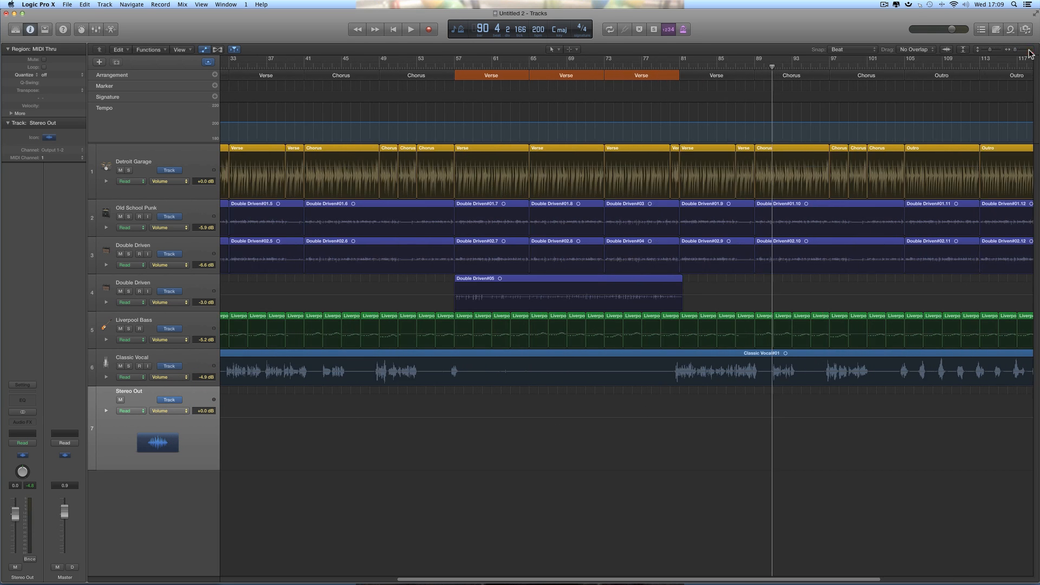
click(1028, 50)
scroll(995, 149, right, 10)
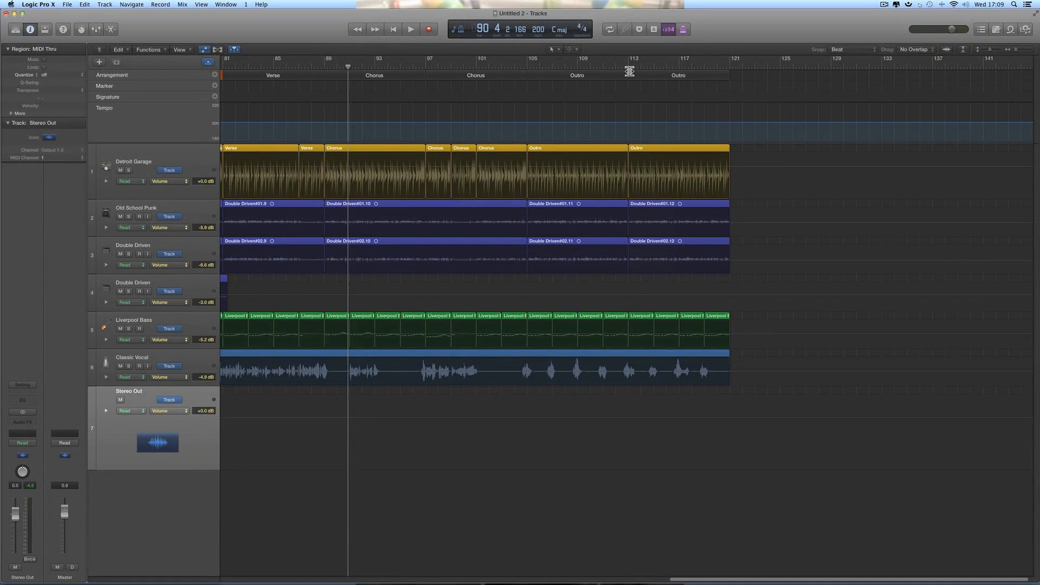
click(629, 64)
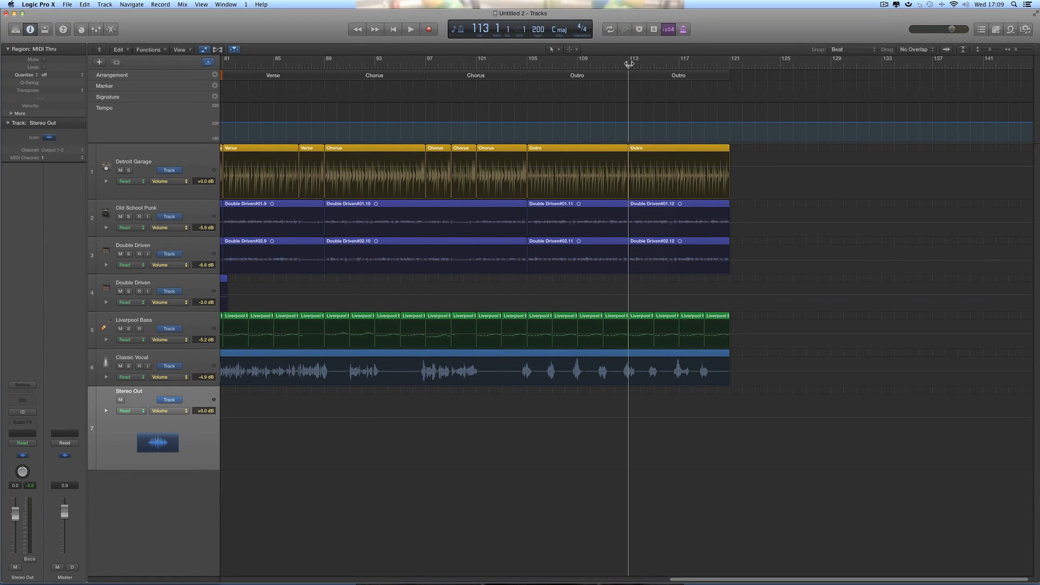
click(572, 66)
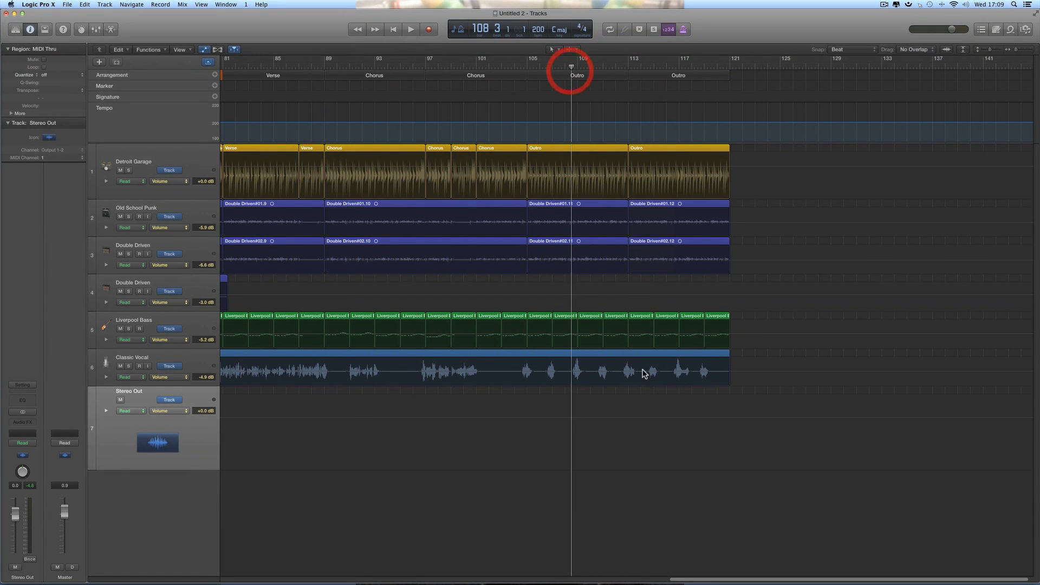
click(628, 420)
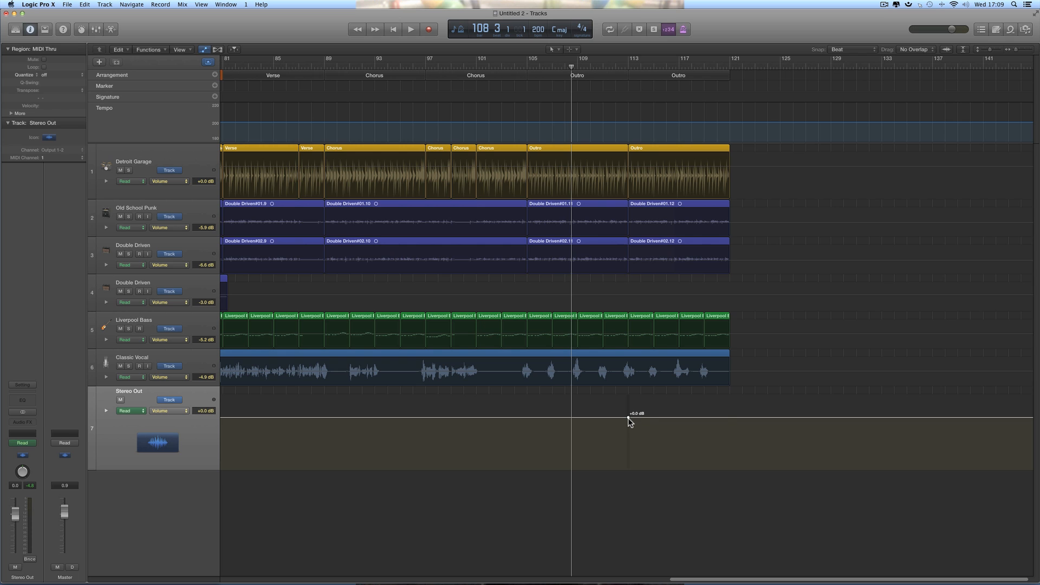
click(723, 417)
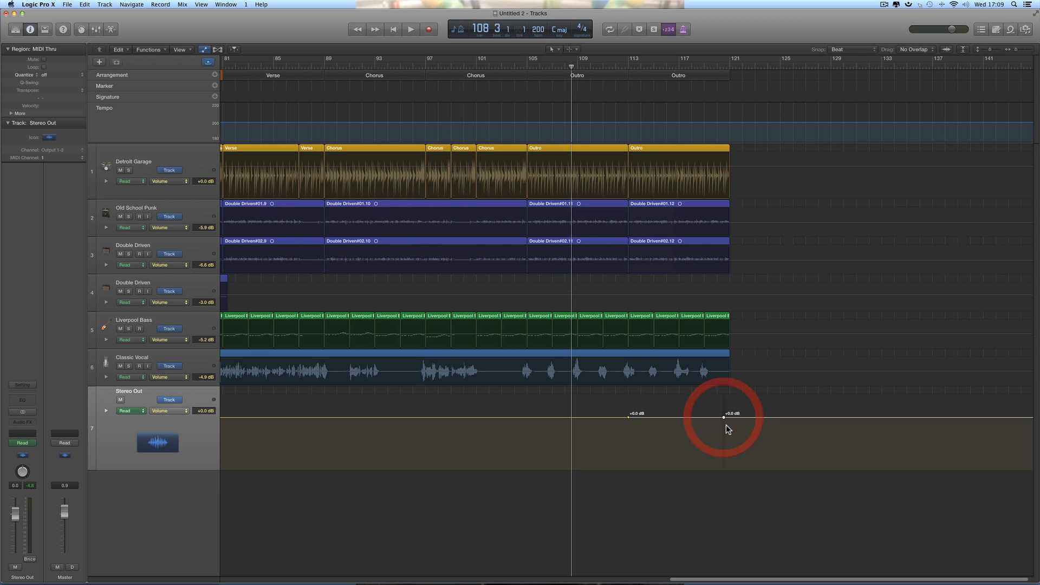
drag(724, 417, 728, 468)
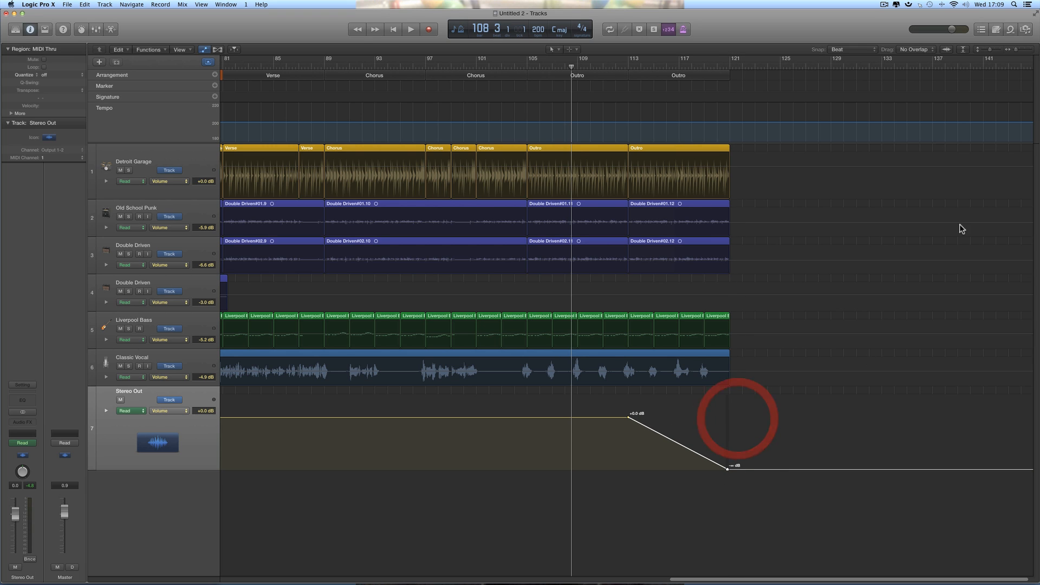
Step: Bend the Stereo Out fade into a gradual downward curve with two extra automation points at about bars 116 and 118.5
click(1026, 49)
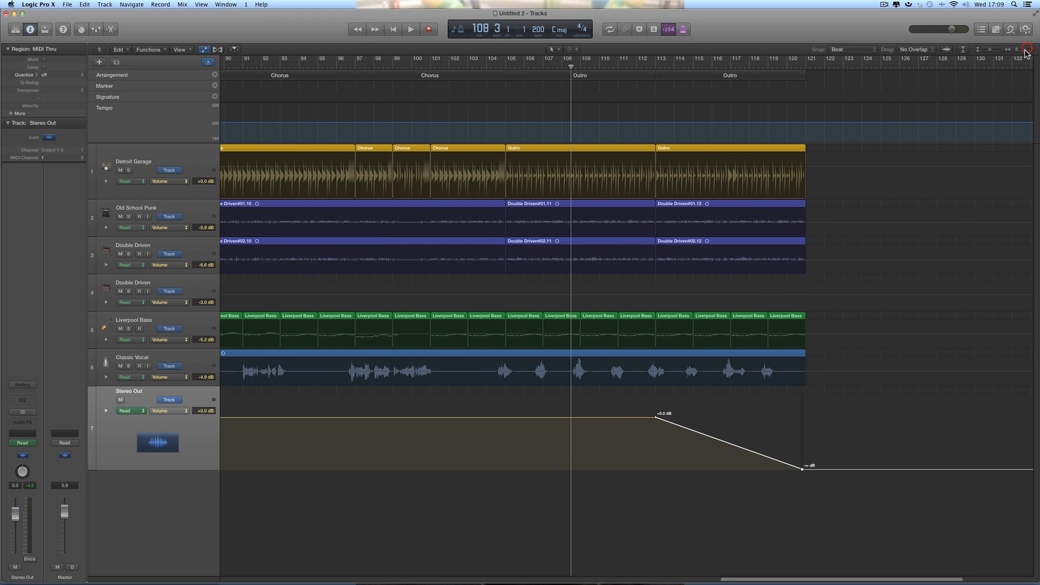
click(696, 433)
mouse_move(697, 434)
mouse_down()
mouse_move(748, 442)
mouse_move(695, 423)
mouse_up()
drag(749, 444, 760, 444)
drag(696, 424, 711, 424)
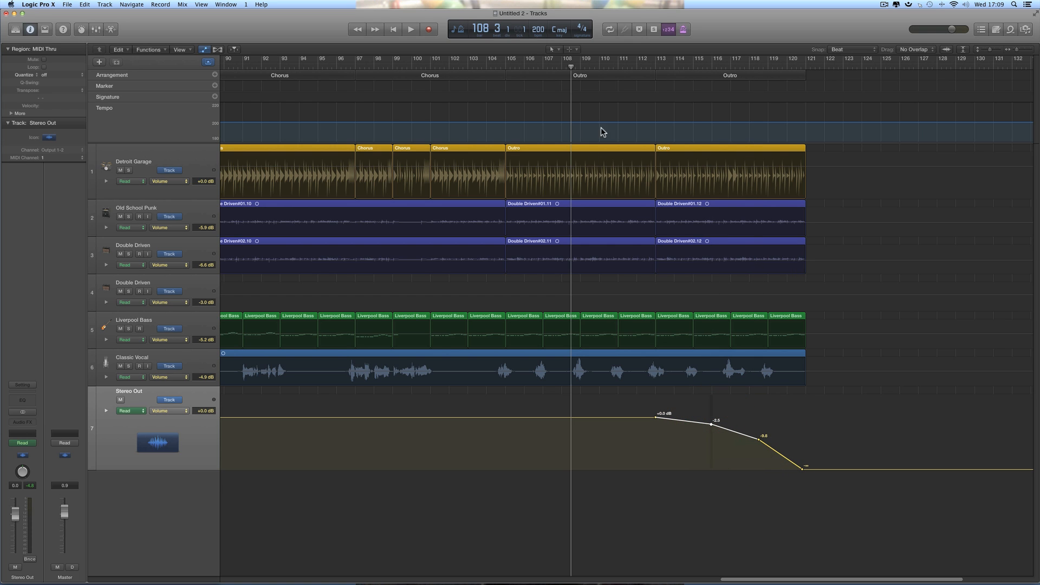
Step: Play the fade-out from about bar 112 to the end of the song and hide the track automation
click(643, 63)
key(space)
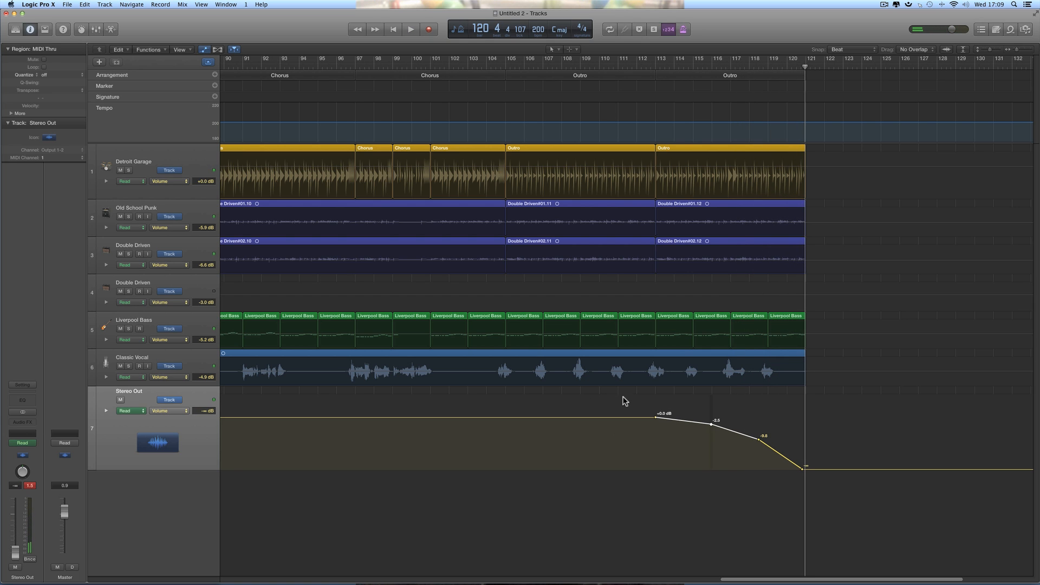
click(203, 50)
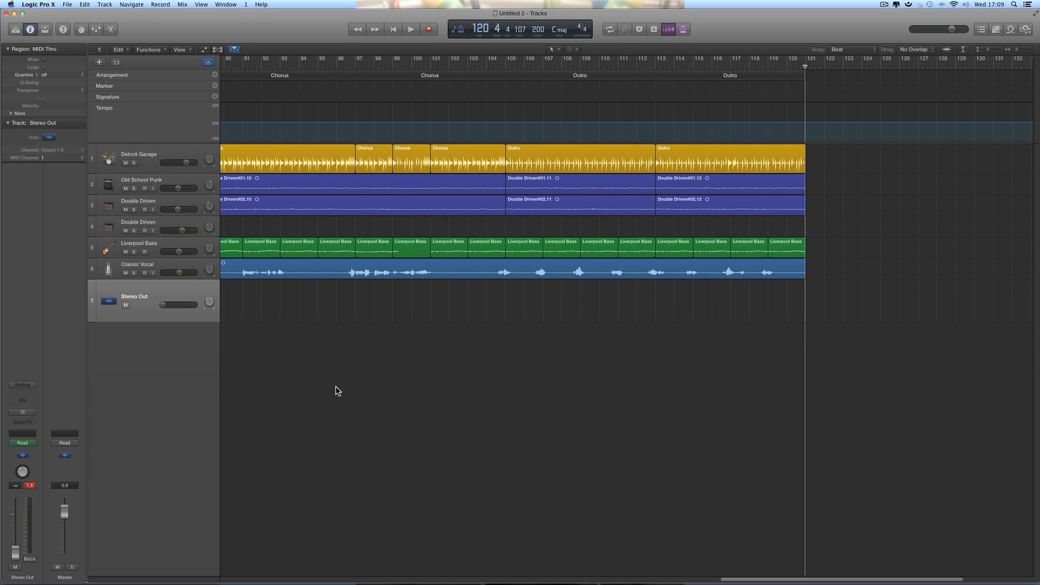
Step: Return the playhead to the start of the song and show the Library's Factory presets for the Stereo Out track
click(393, 30)
click(163, 297)
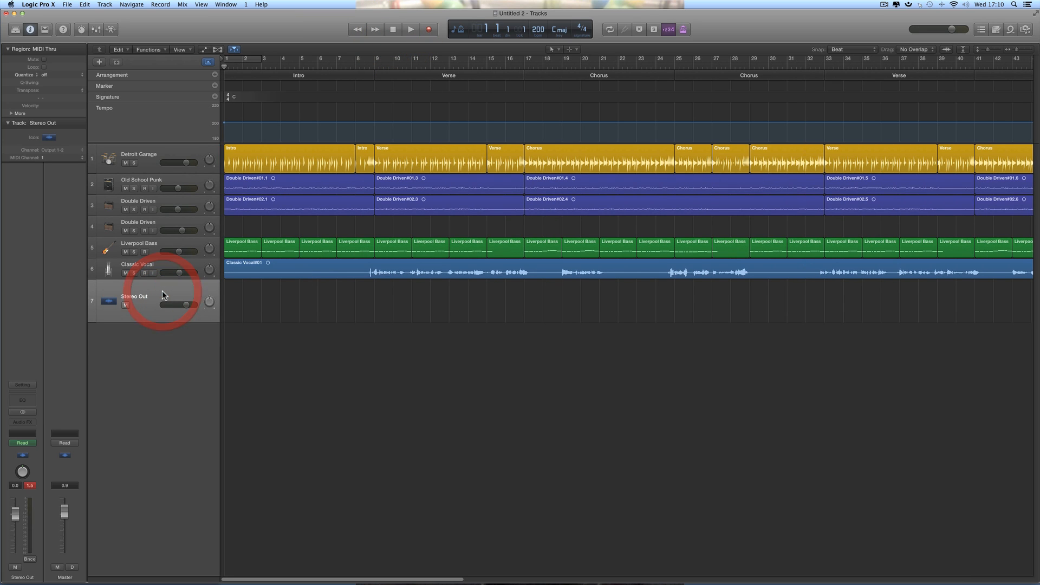
click(15, 29)
click(27, 208)
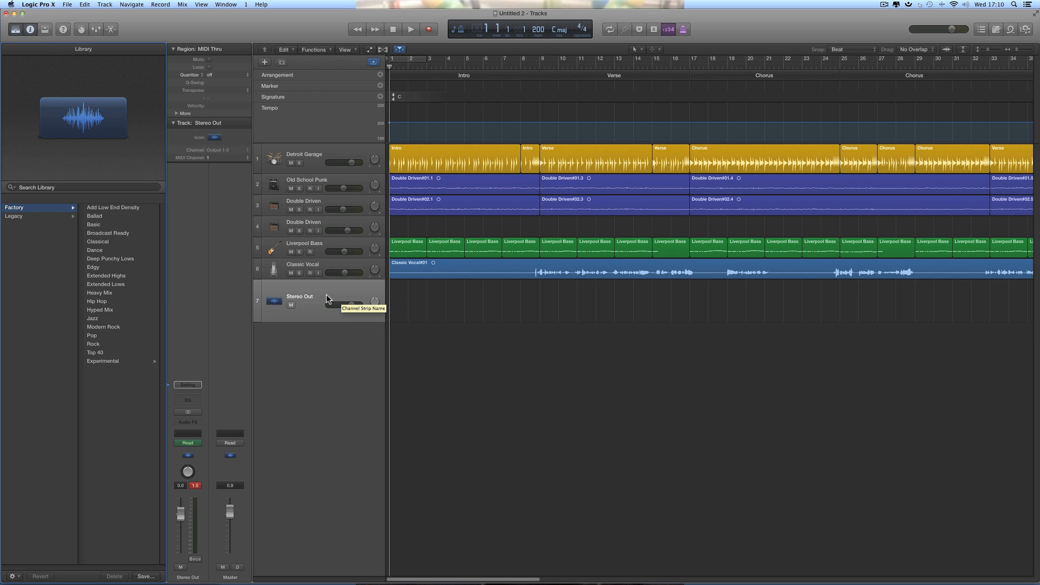
Step: Audition the Deep Punchy Lows, Extended Lows and Heavy Mix presets on the output track in short playbacks
click(114, 260)
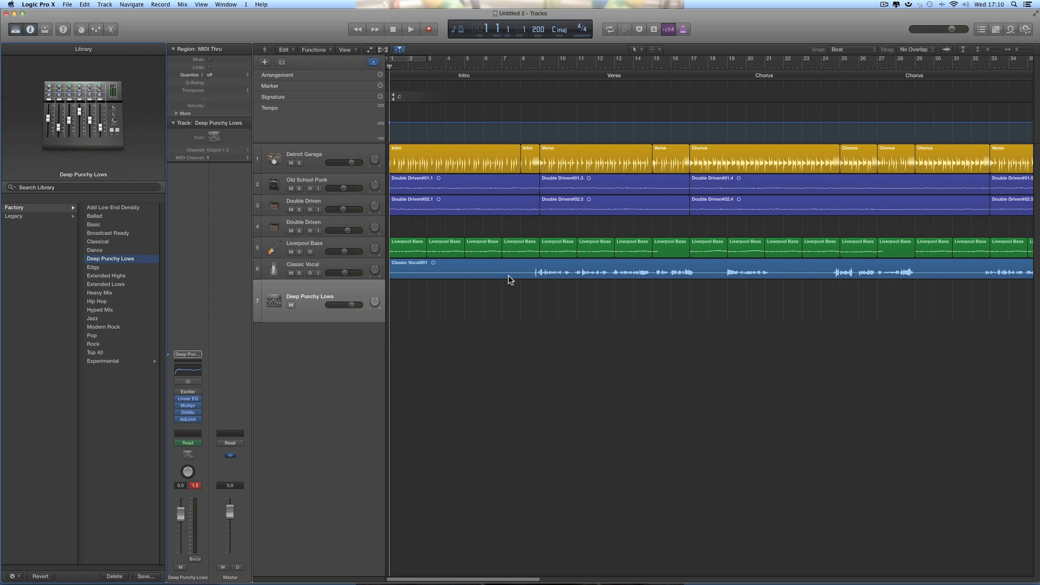
key(space)
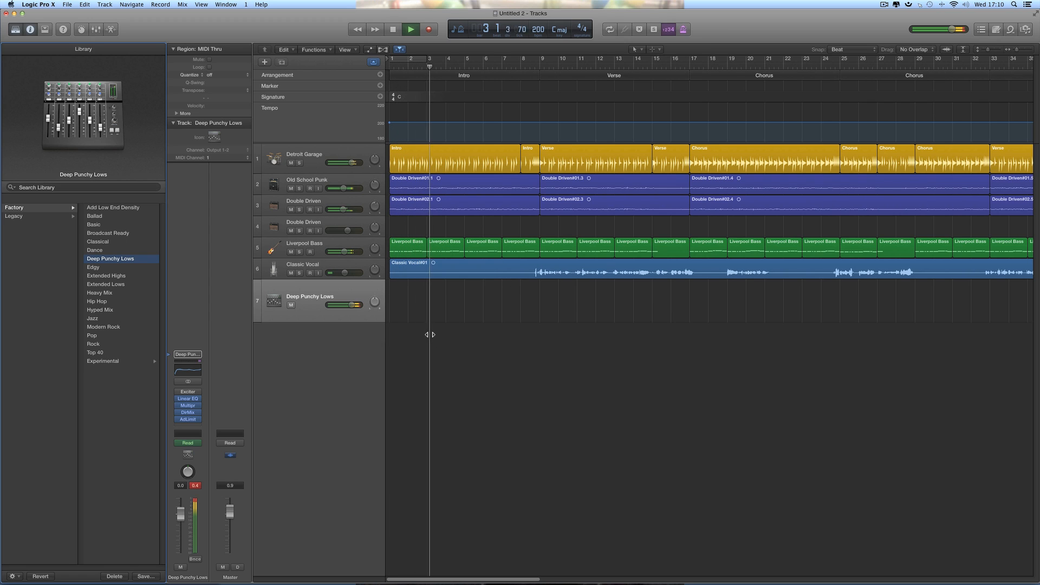
key(space)
click(133, 285)
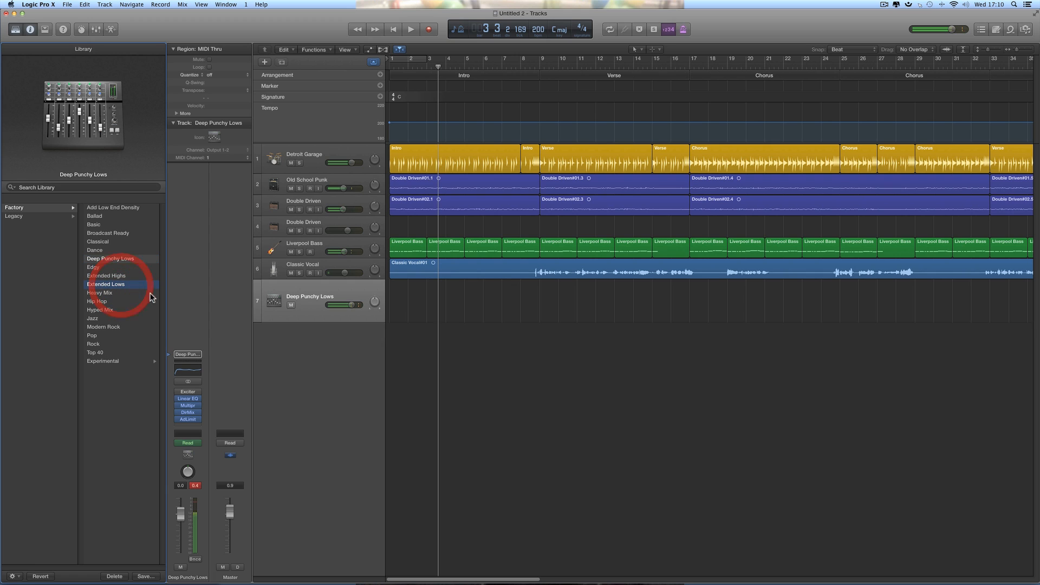
key(space)
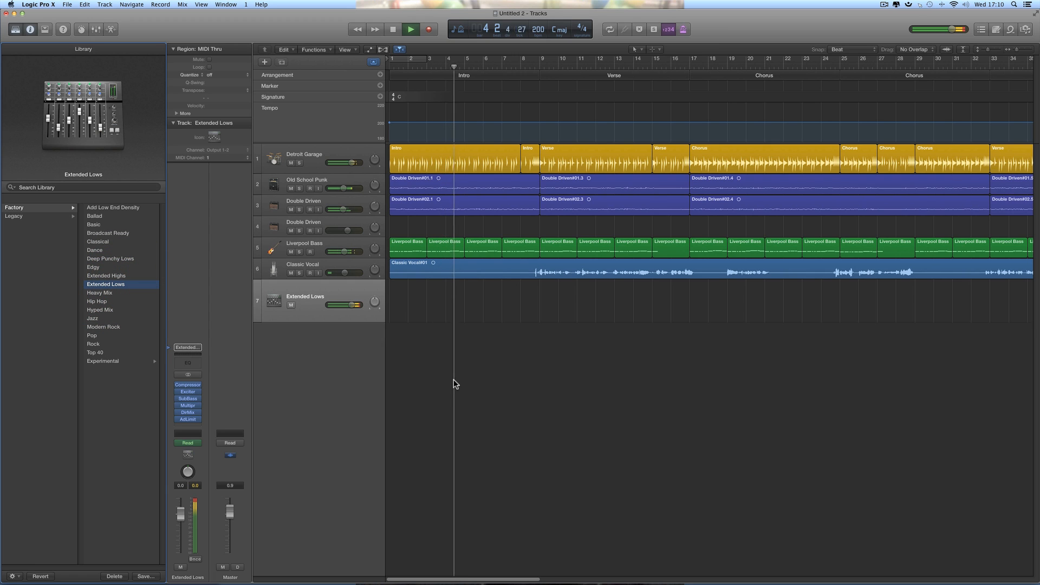
key(space)
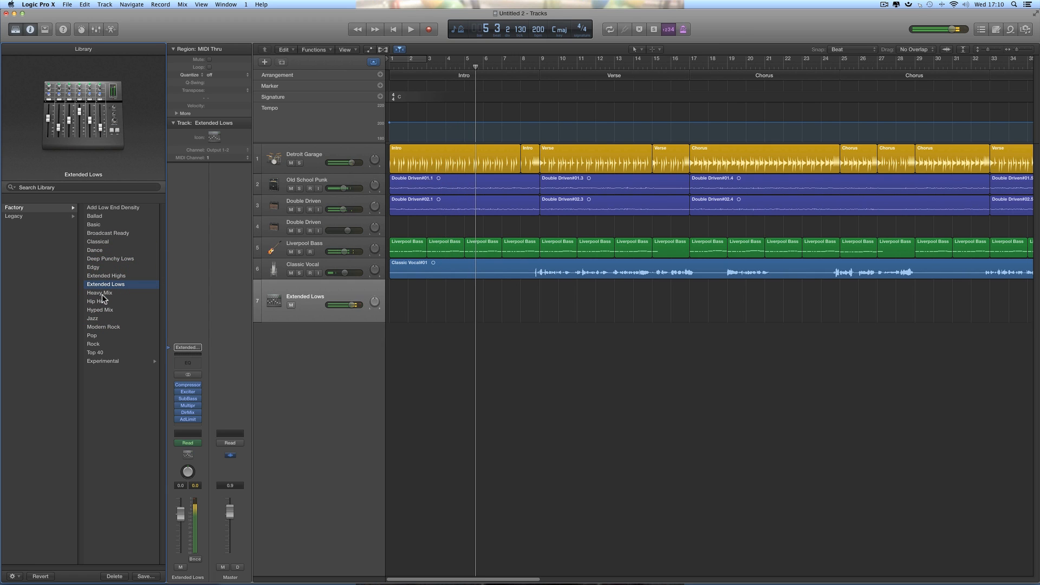
click(102, 294)
key(space)
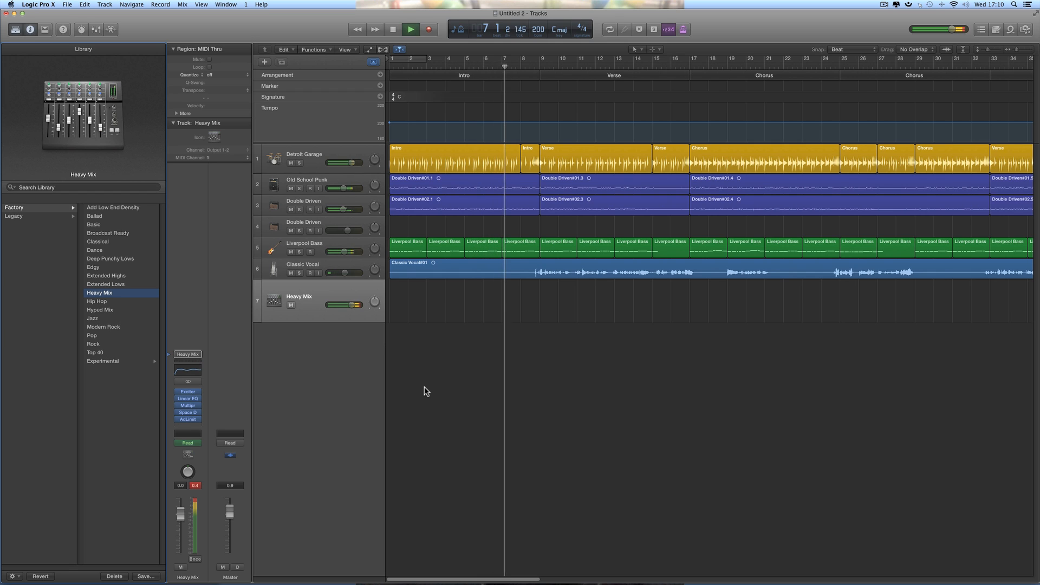
key(space)
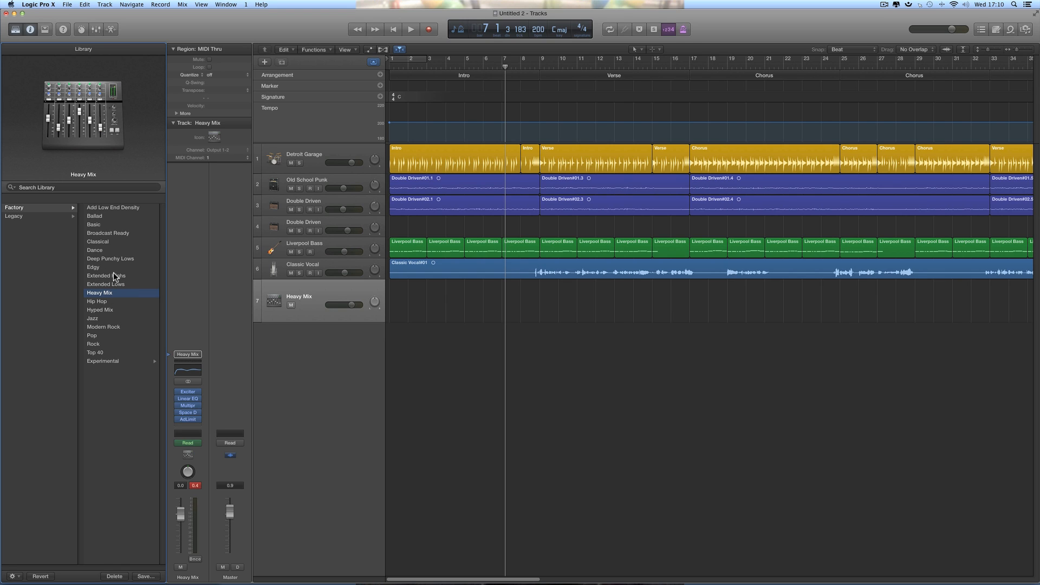
Step: Apply the Broadcast Ready preset to the output track and play the song from the start to hear it
click(107, 233)
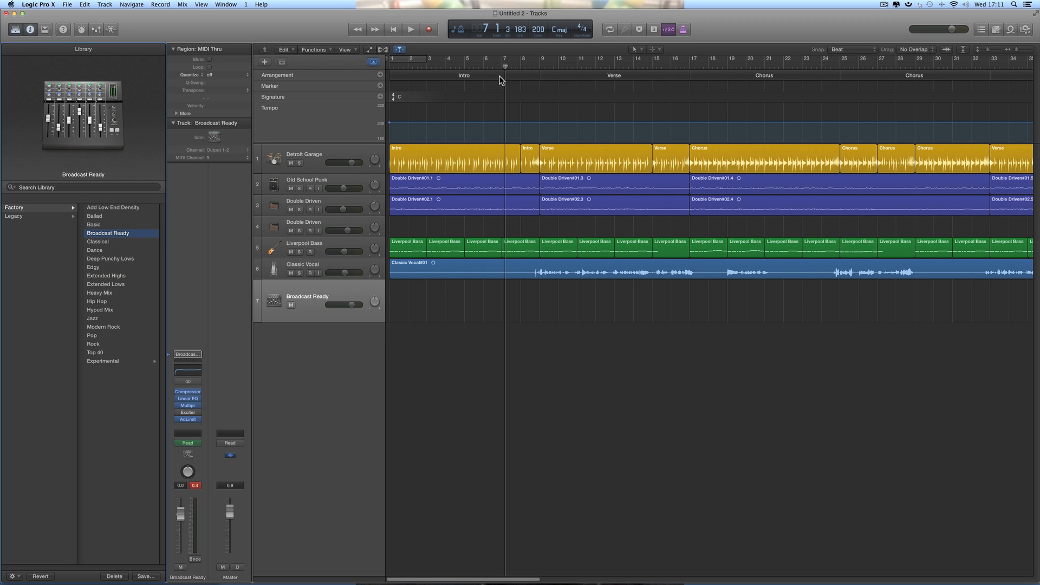
drag(504, 68, 389, 67)
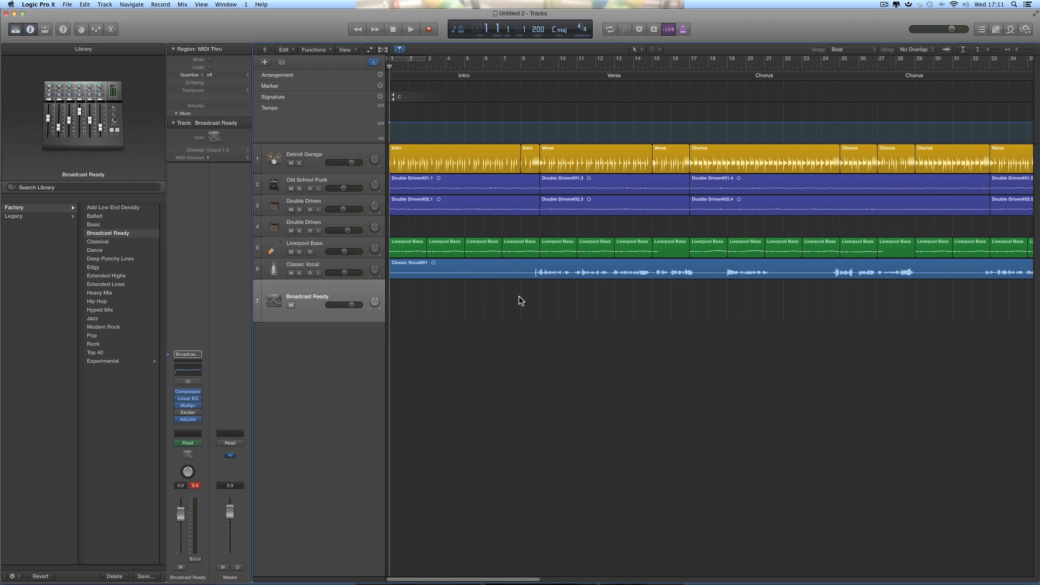
key(space)
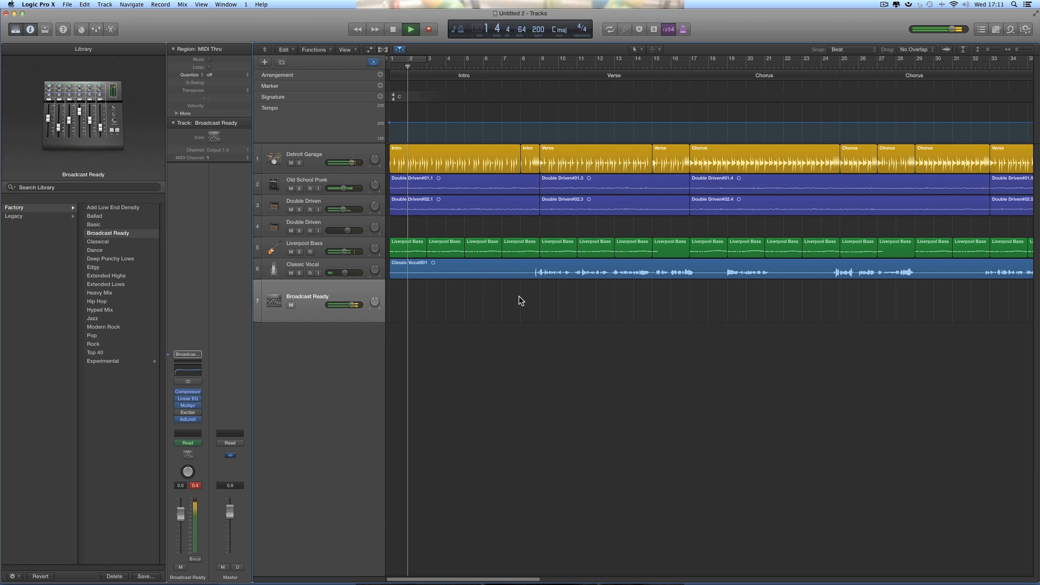
Step: Show the Smart Controls and bring up those of the Broadcast Ready output track
click(343, 152)
key(b)
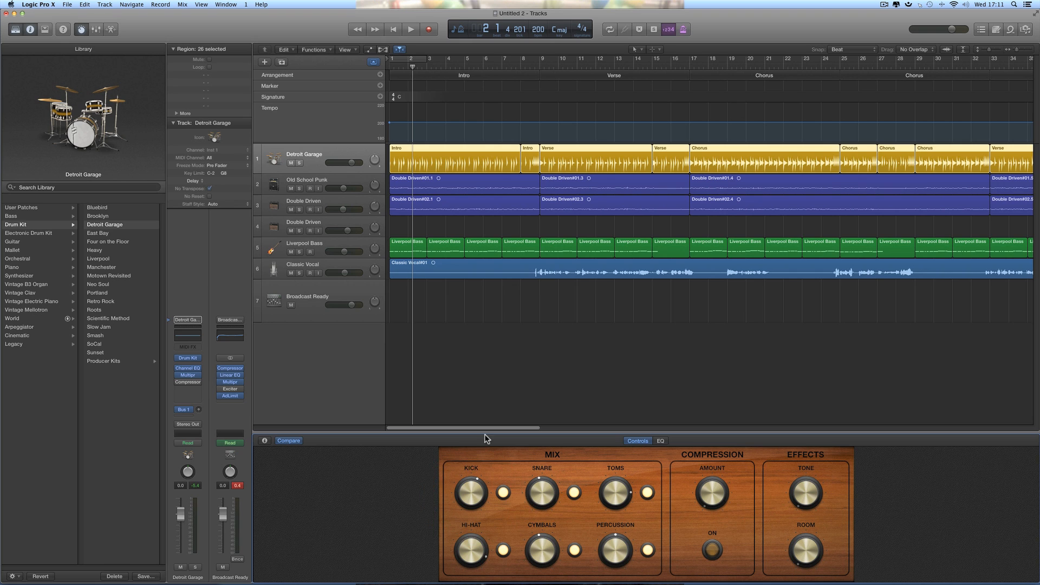
click(323, 301)
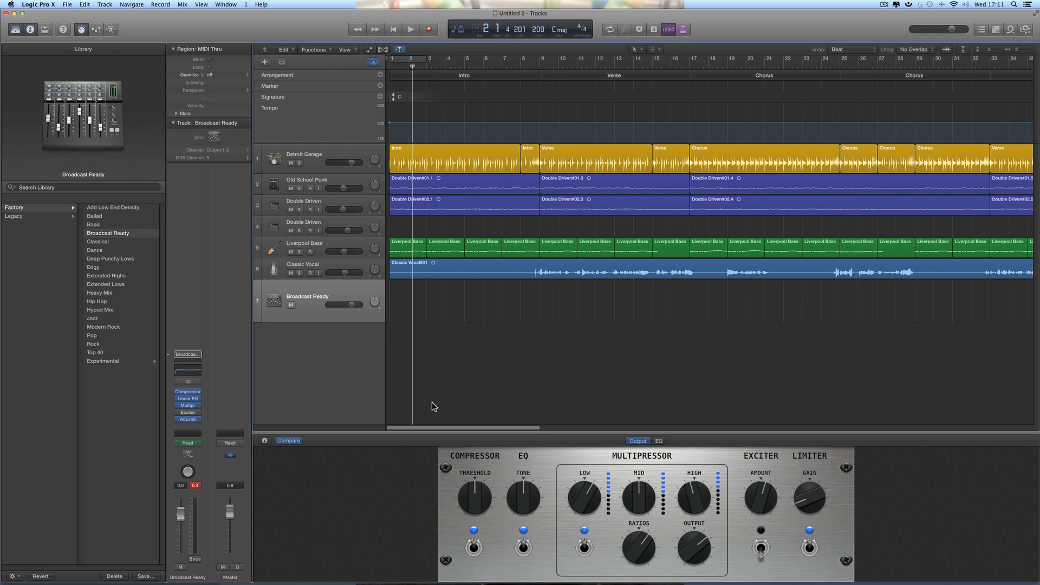
Step: Play the song with the Detroit Garage track selected and check its kick and snare levels in the drum mix
click(335, 154)
key(space)
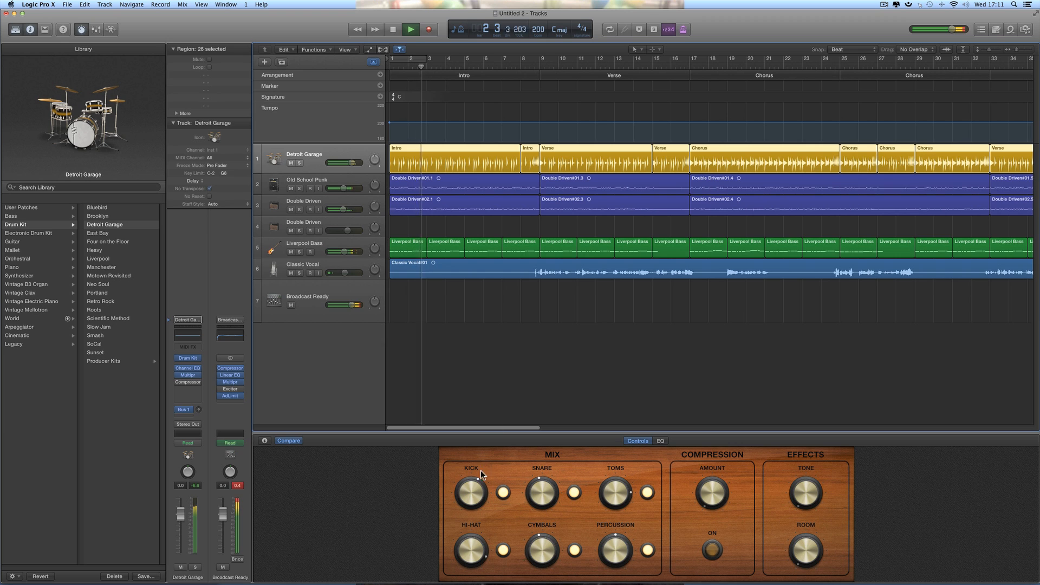
click(473, 489)
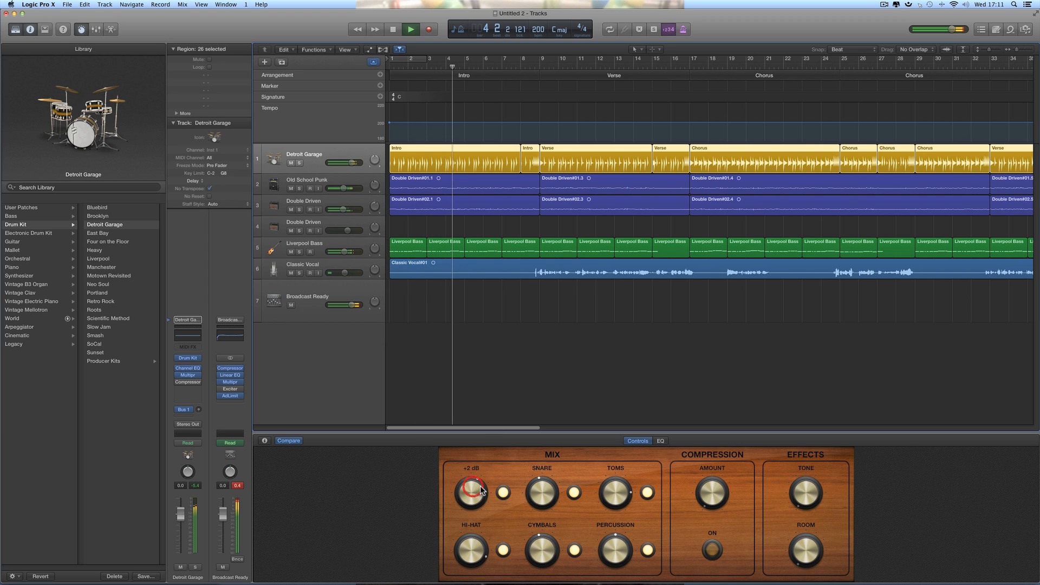
drag(473, 489, 532, 492)
click(532, 492)
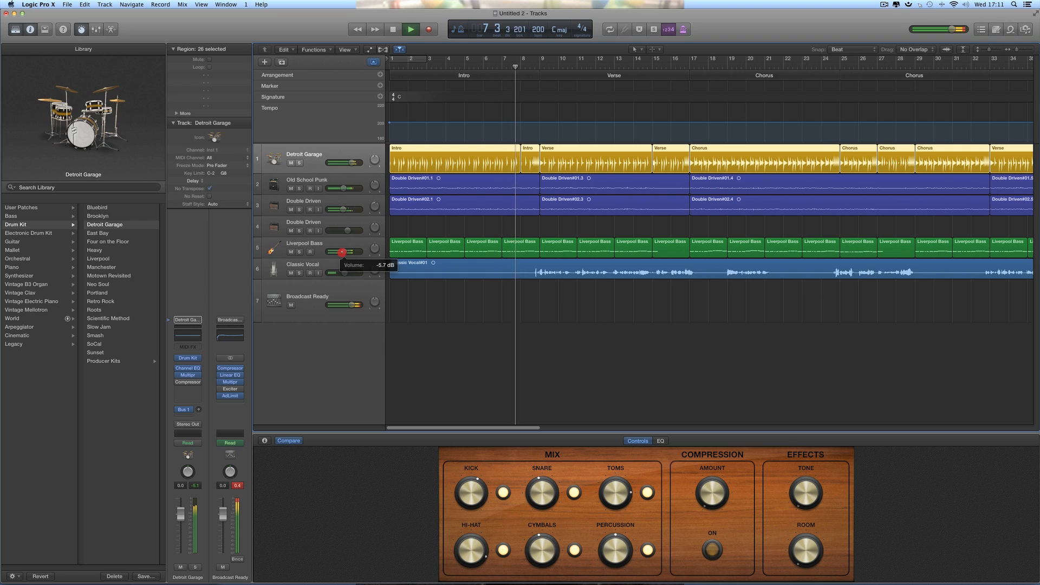
Step: Set the Liverpool Bass volume to -5.7 dB during playback, select the Detroit Garage track again and stop
click(337, 253)
click(331, 246)
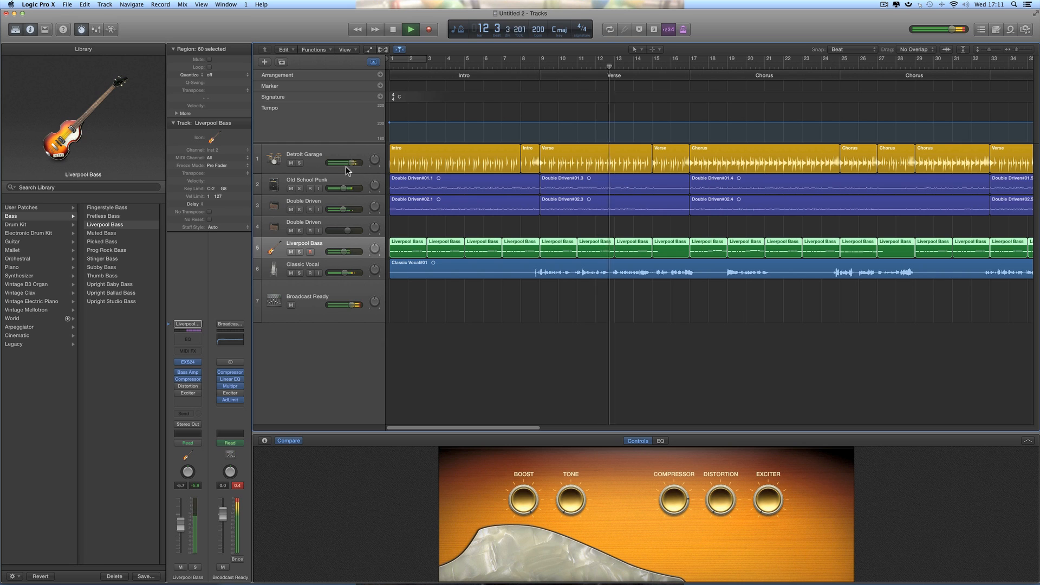
click(326, 153)
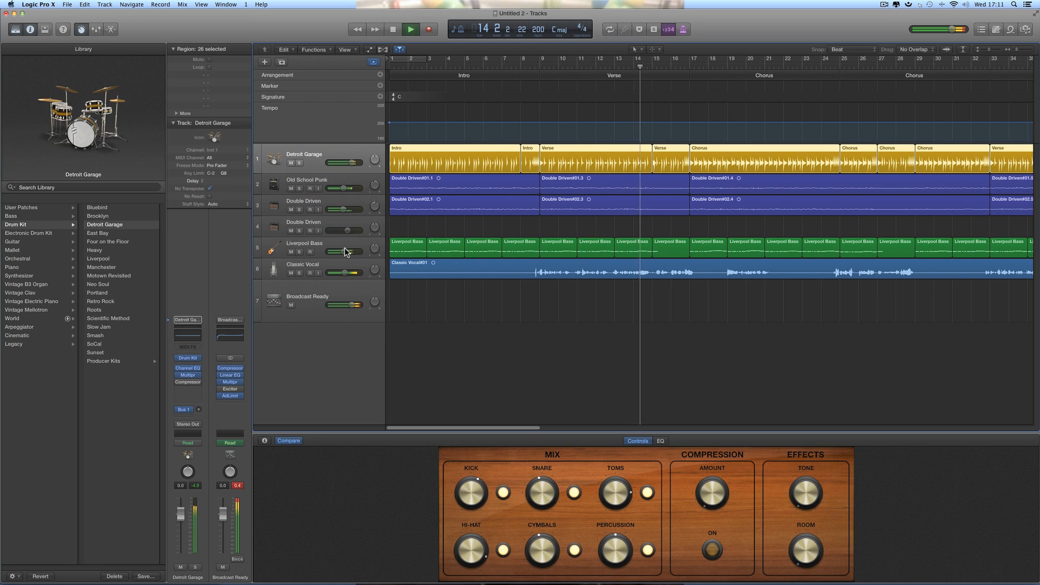
key(space)
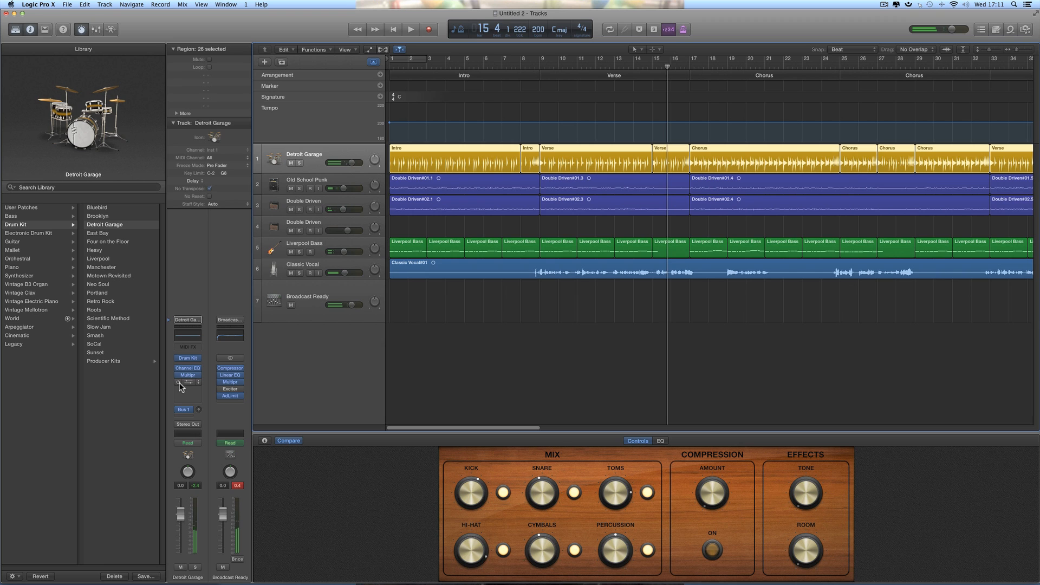
Step: Enable the Compressor on the Detroit Garage channel and listen to its effect in a short playback
click(178, 382)
key(space)
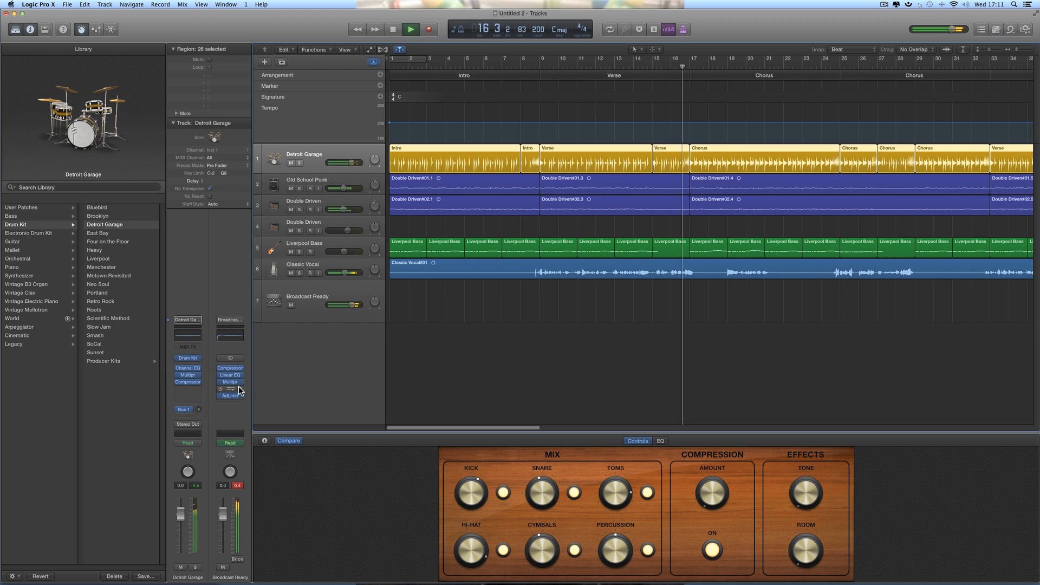
key(space)
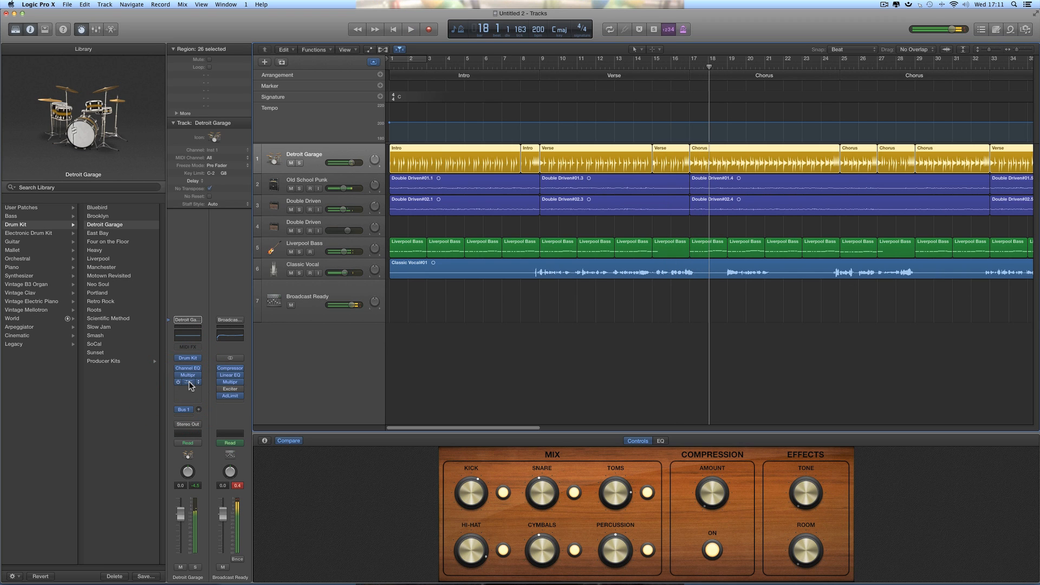
Step: Raise the ratio of the Detroit Garage Compressor and set its release to 68 ms during playback, close it and stop
click(188, 382)
drag(281, 34, 559, 125)
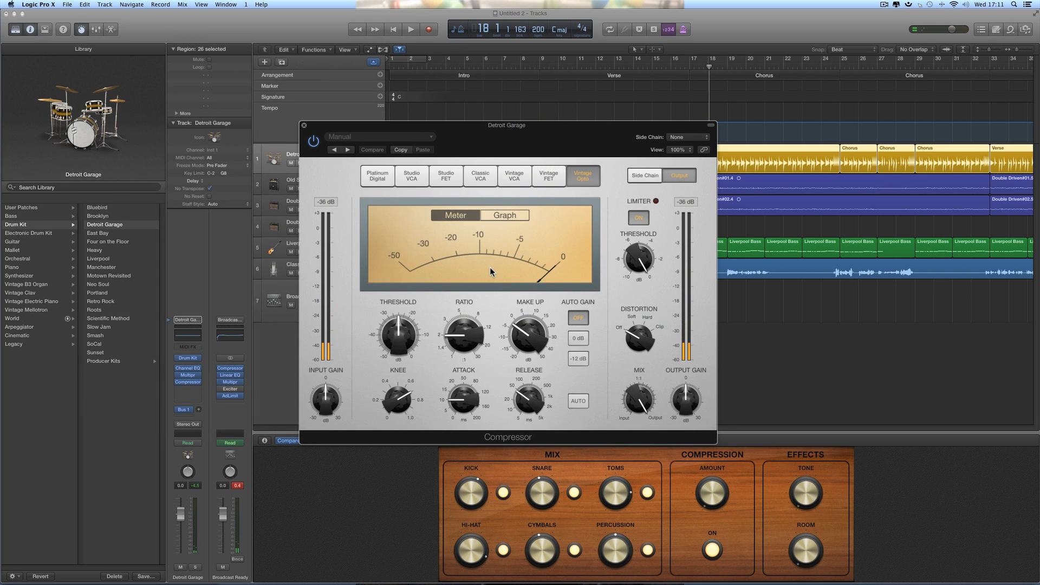
key(space)
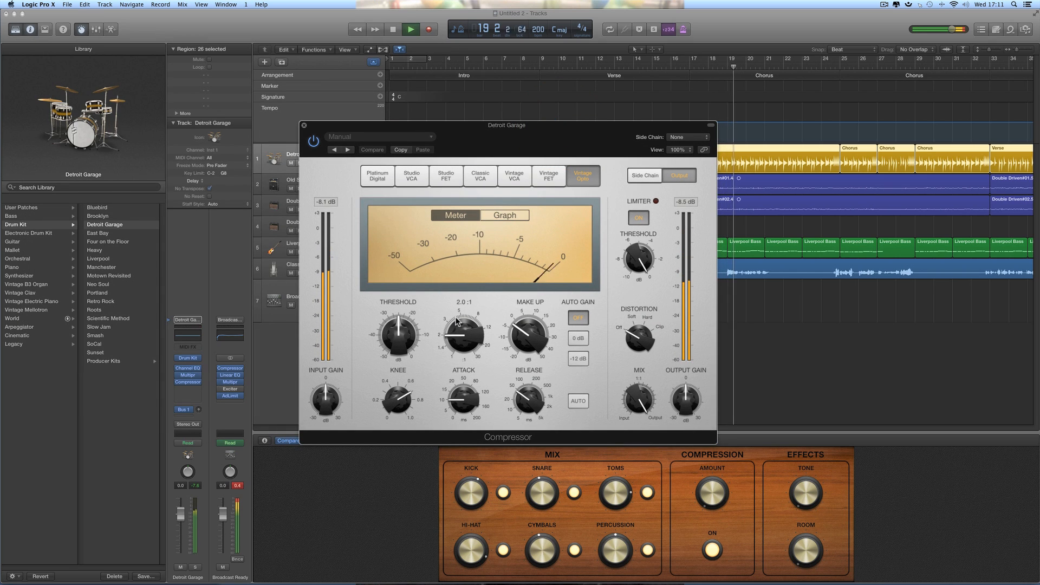
drag(456, 321, 457, 321)
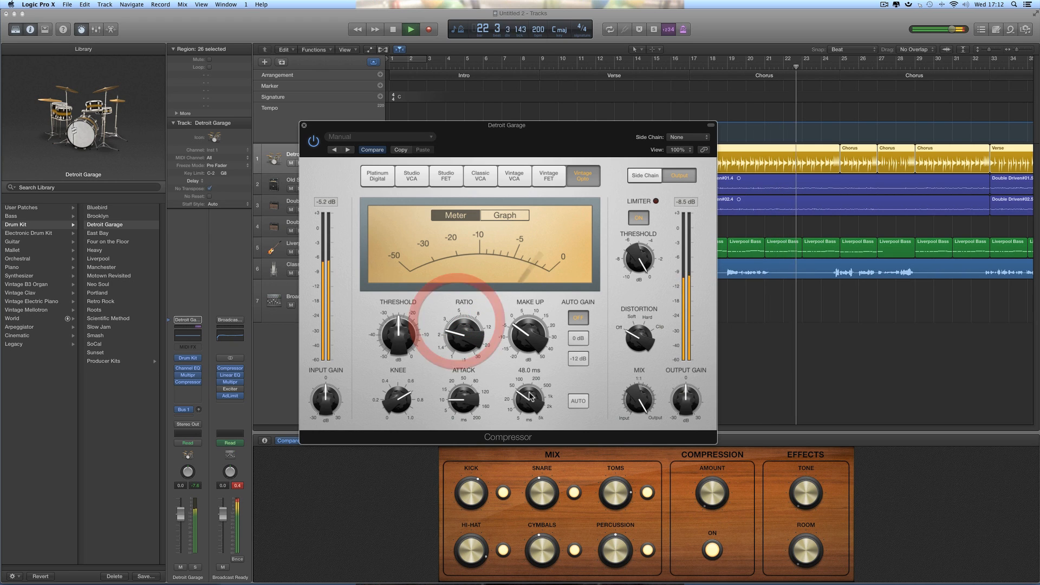
drag(530, 396, 530, 391)
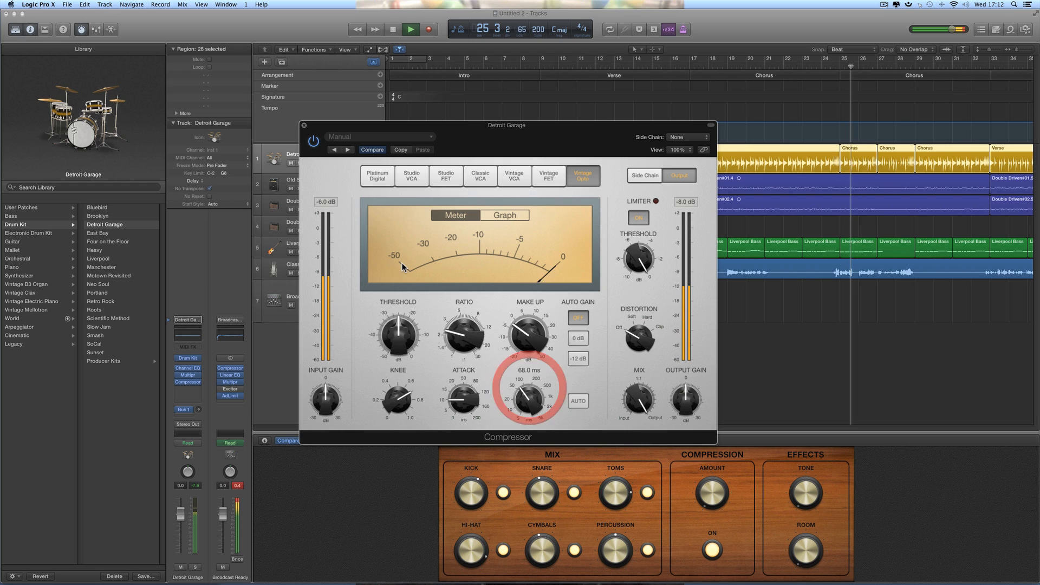
click(304, 125)
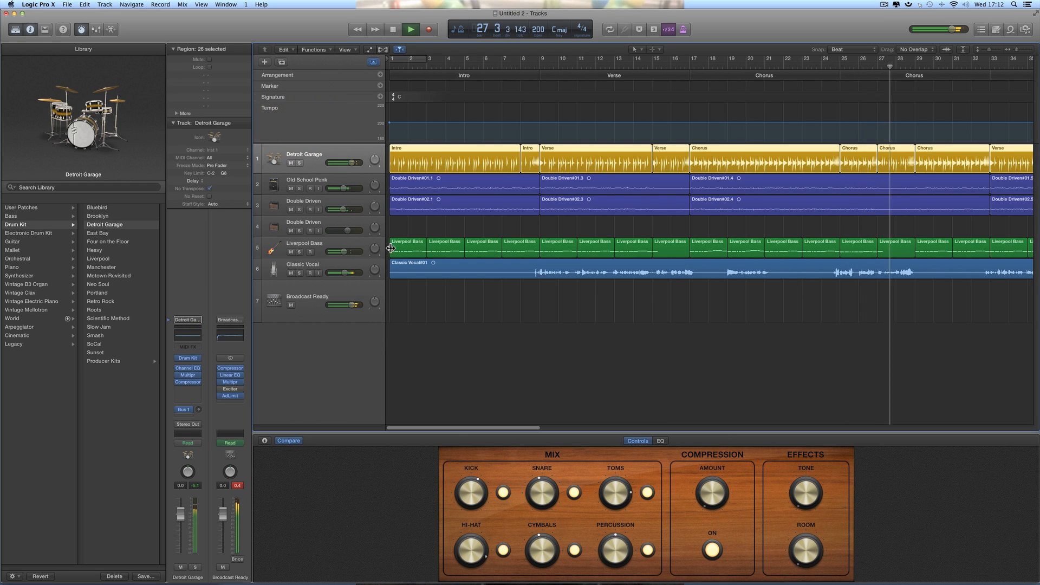
key(space)
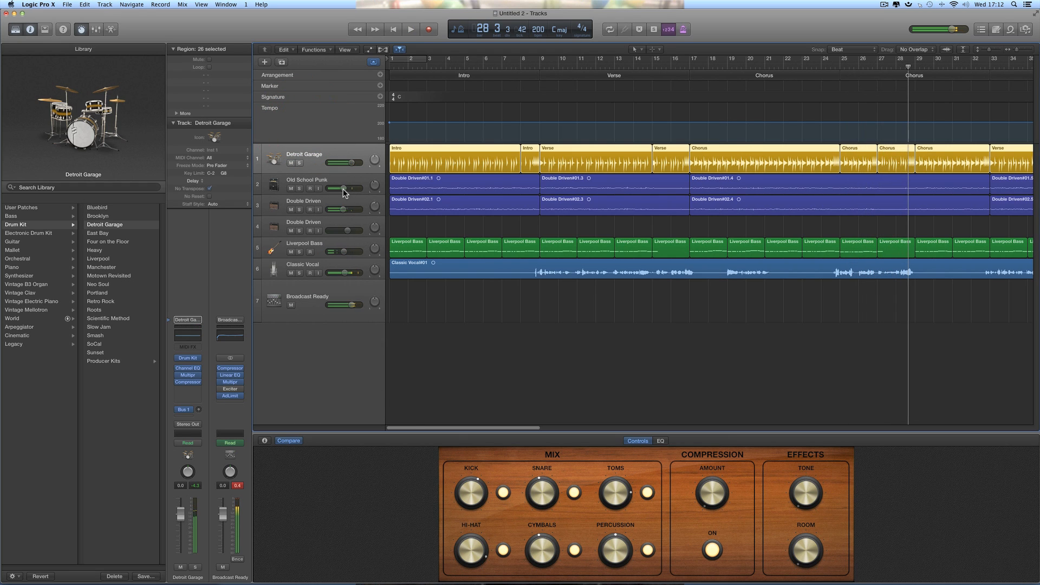
Step: Lower the Old School Punk, first Double Driven, Liverpool Bass and Classic Vocal volumes slightly while checking the balance in playback
drag(343, 189, 342, 210)
key(space)
drag(345, 273, 340, 250)
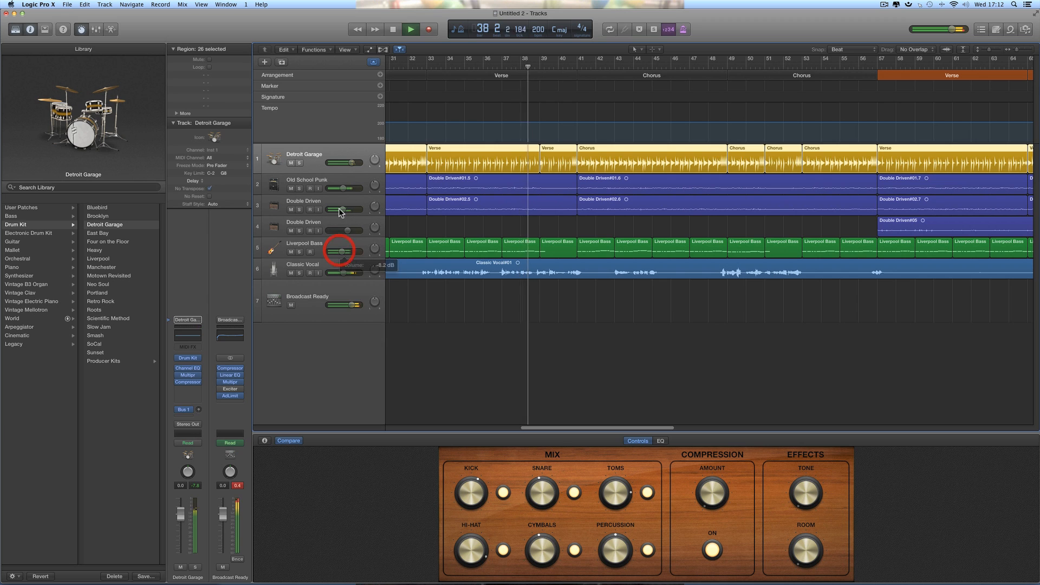
mouse_move(340, 210)
mouse_down()
mouse_move(343, 193)
mouse_move(340, 208)
mouse_up()
drag(342, 251, 342, 272)
key(space)
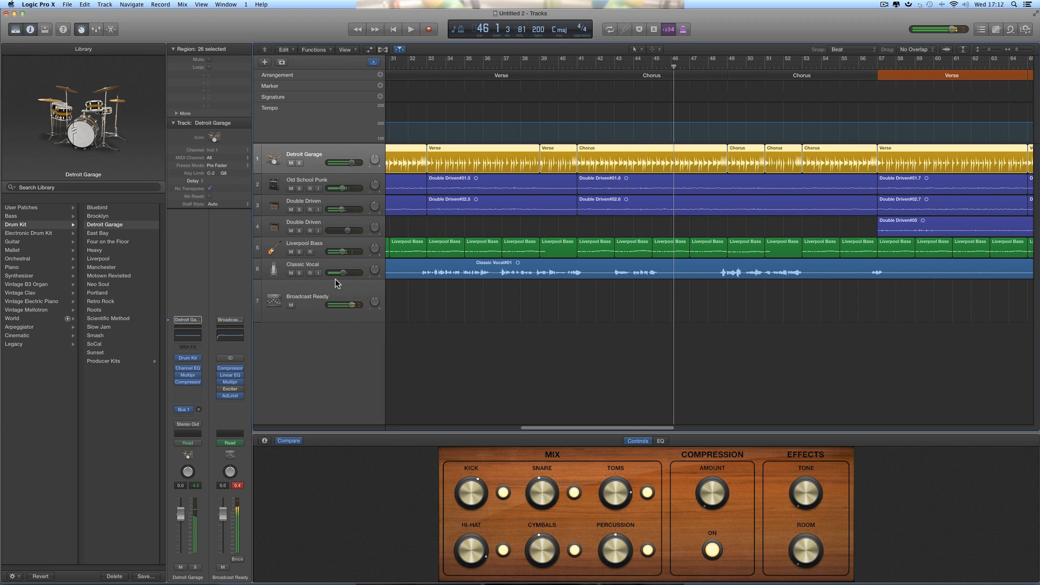
Step: Play from bar 56 and balance the volumes of the two Double Driven guitar tracks
double_click(868, 64)
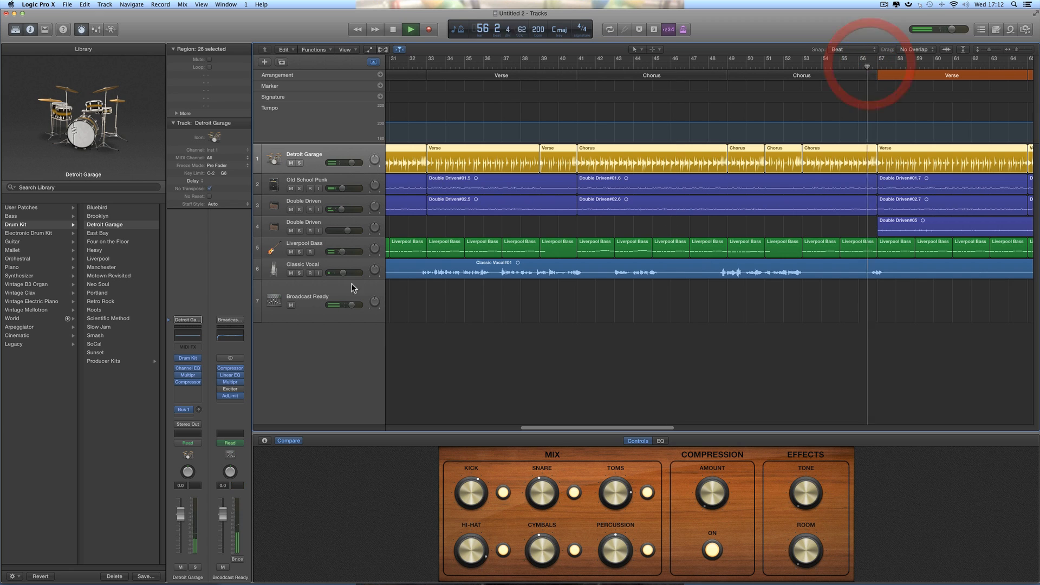
drag(350, 235, 344, 210)
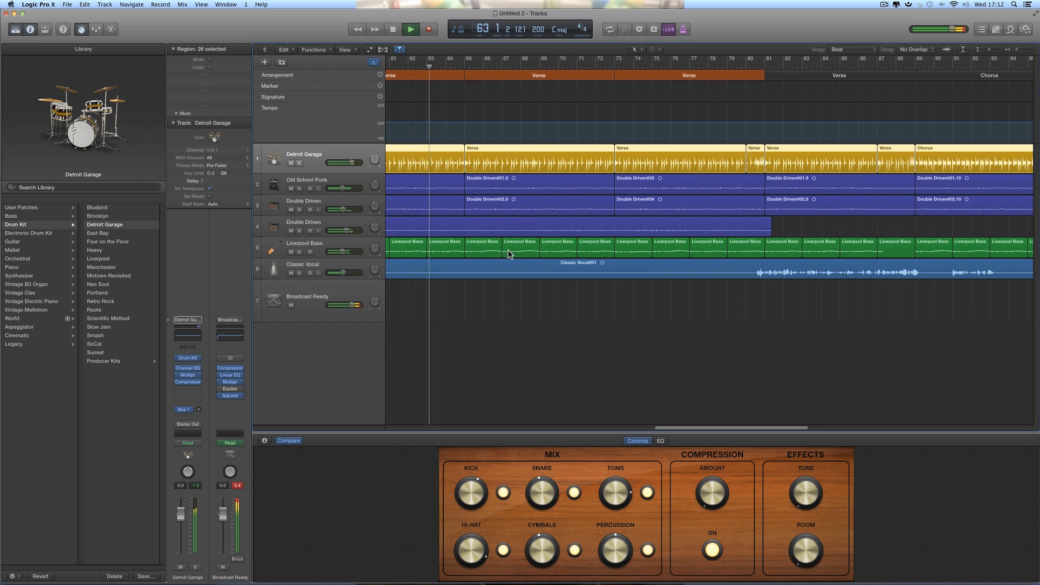
key(space)
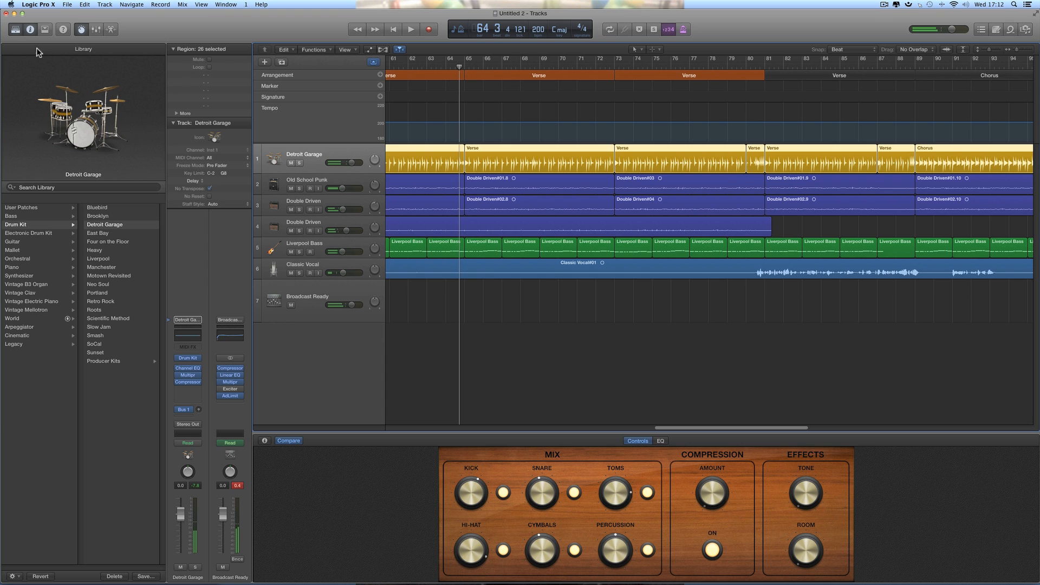
Step: Hide the Library and Smart Controls and fit the whole song in the Tracks area
click(15, 29)
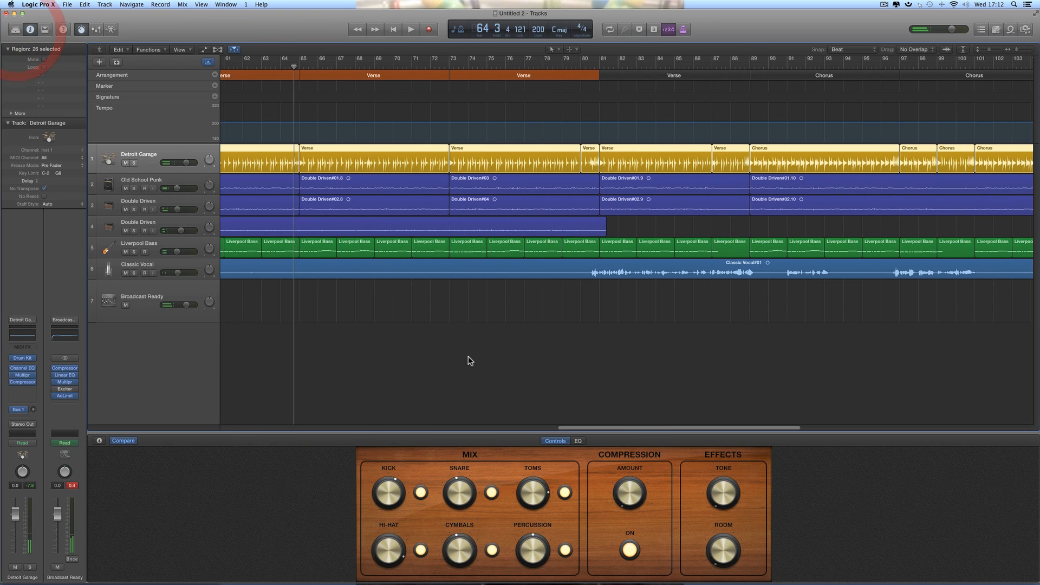
click(83, 29)
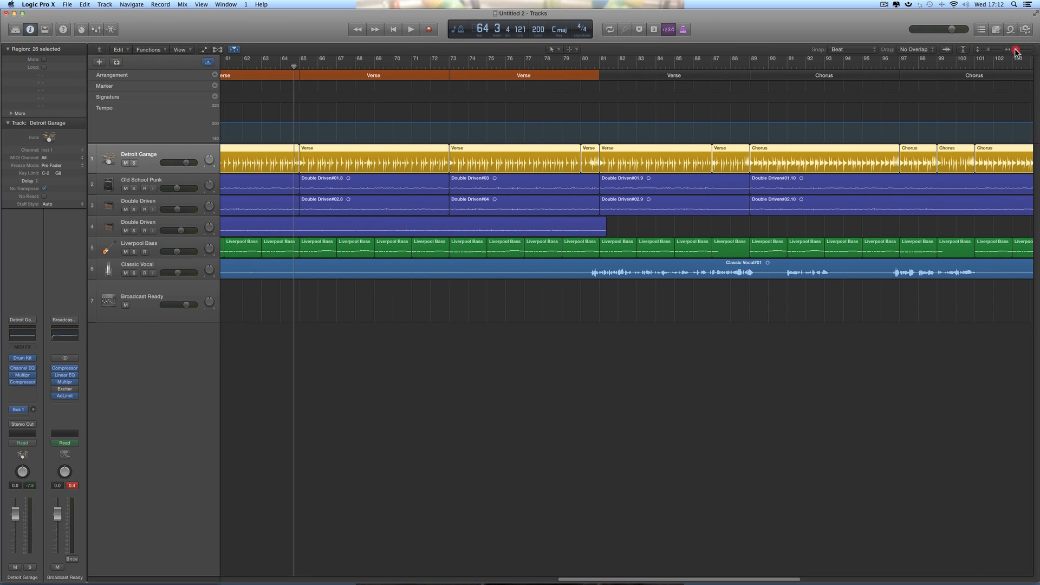
drag(1015, 50, 1009, 50)
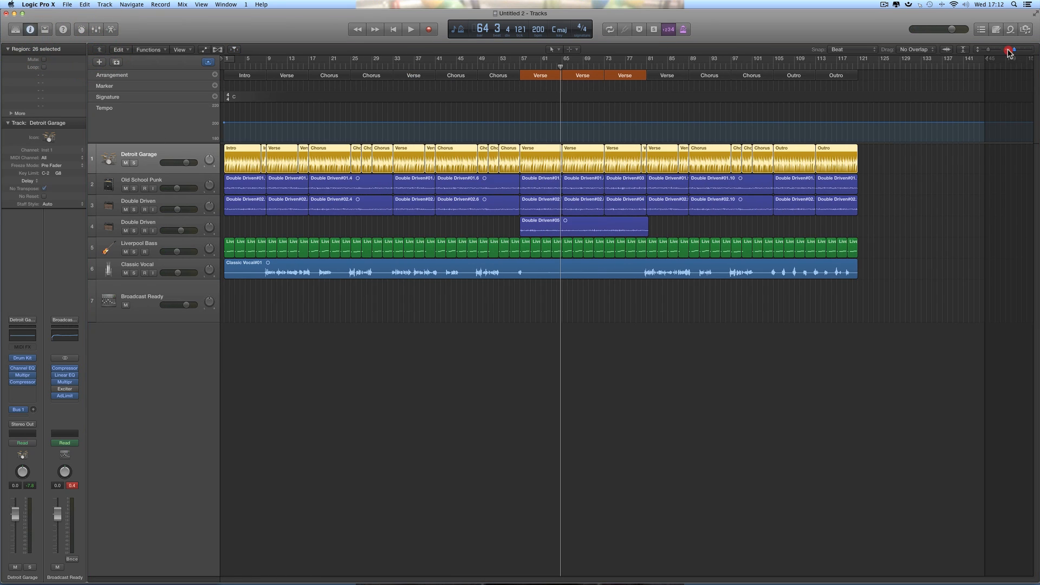
Step: Open the bounce settings for the Broadcast Ready output and review PCM's file format, resolution and sample rate options with MP3 disabled
click(183, 294)
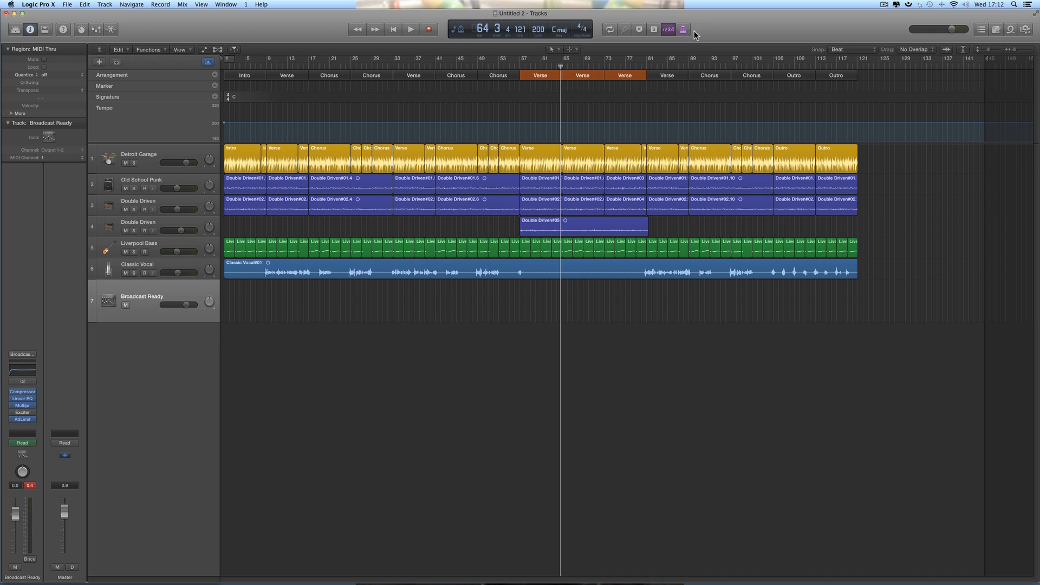
click(31, 560)
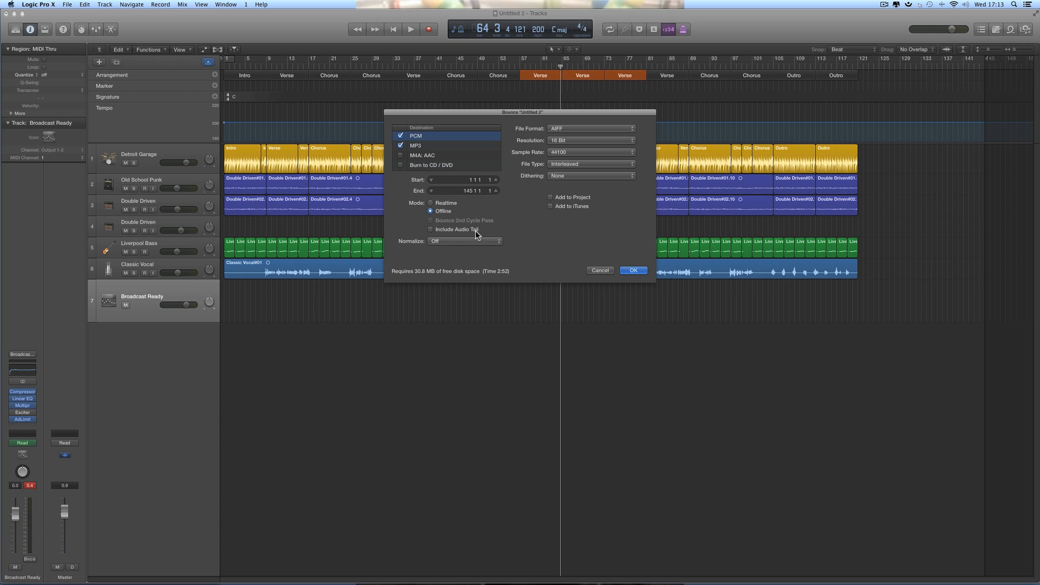
drag(447, 113, 442, 282)
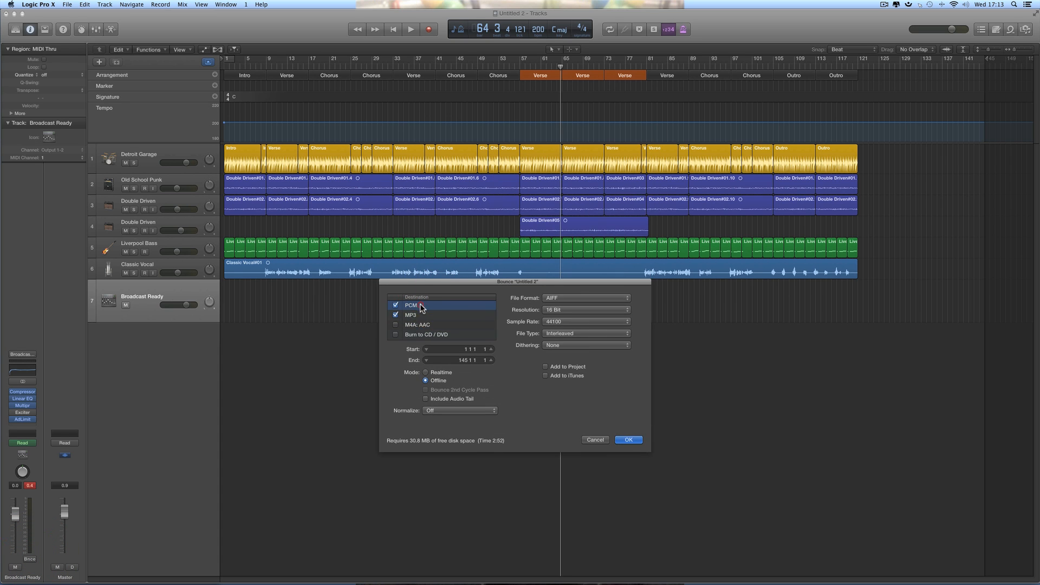
click(395, 314)
click(413, 305)
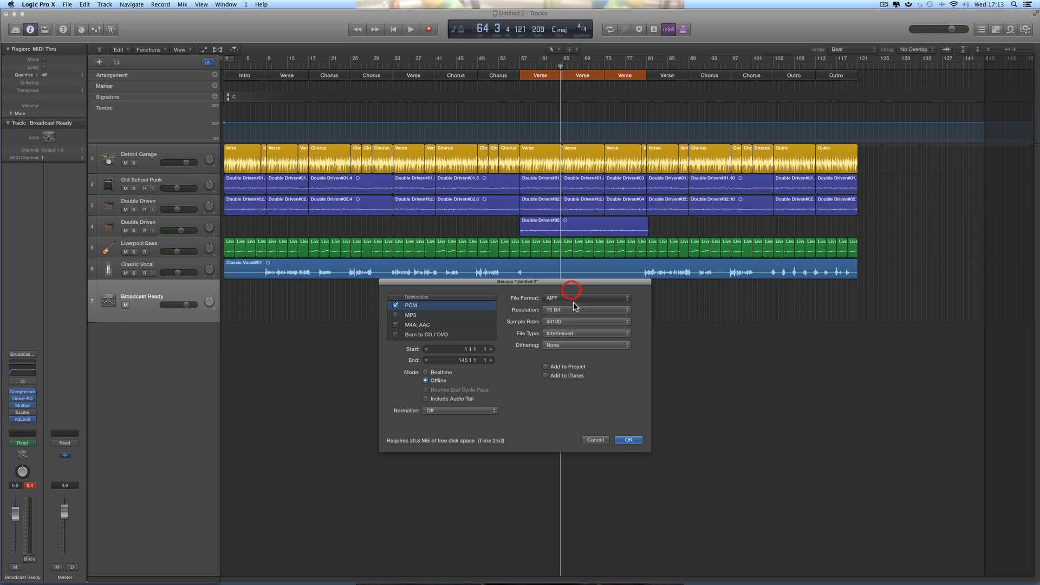
click(570, 310)
click(573, 292)
click(567, 322)
click(663, 306)
Step: Make MP3 the only bounce destination to check its settings, and enable PCM alongside it again
click(395, 304)
click(395, 315)
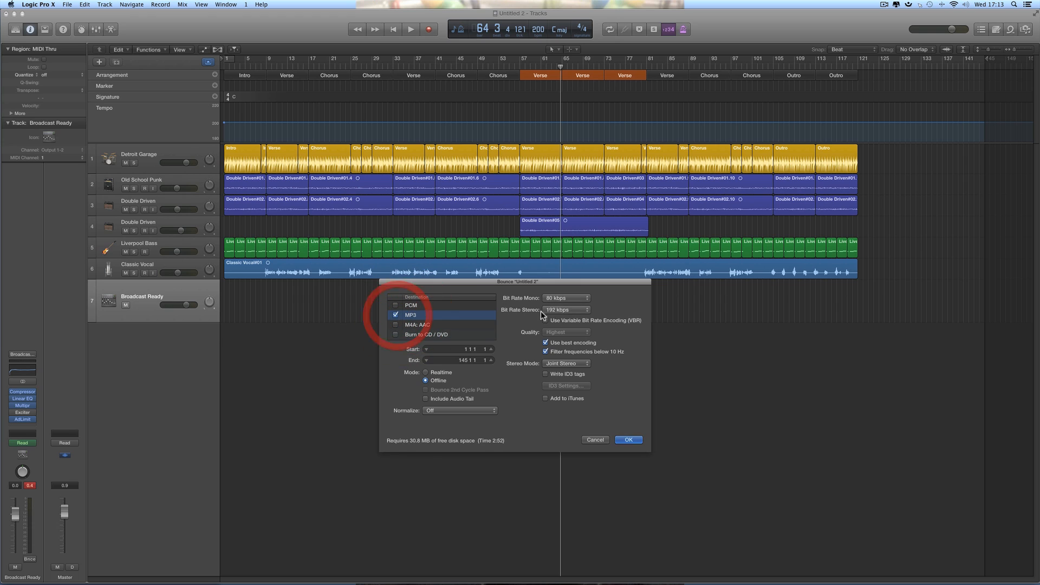
click(396, 305)
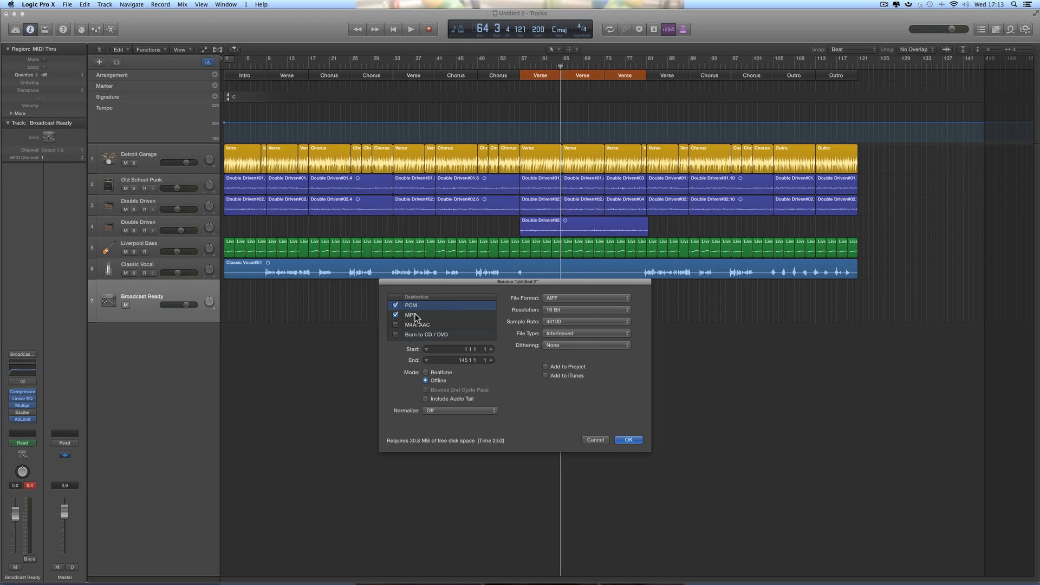
click(417, 315)
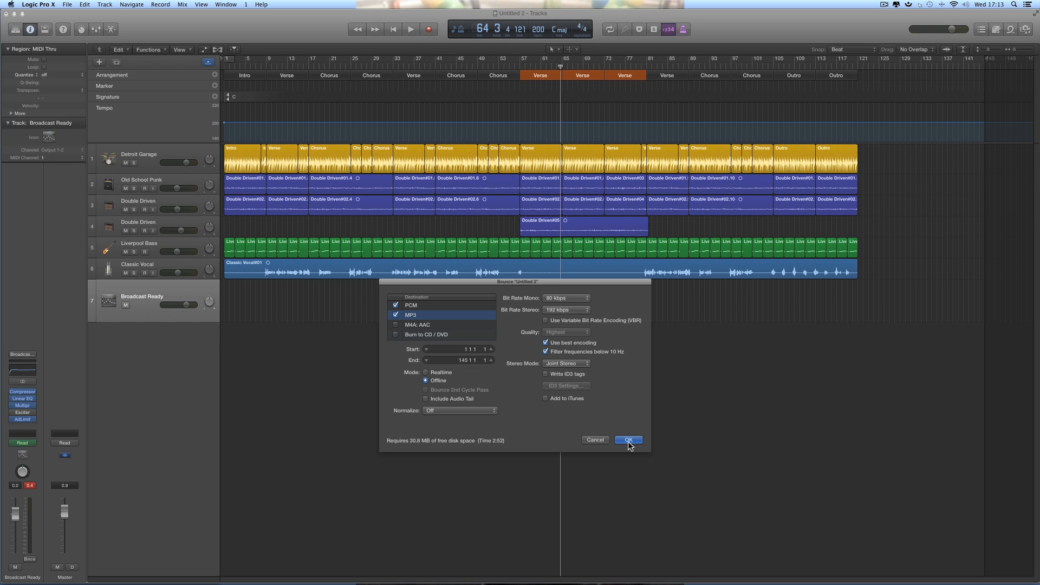
Step: Compare the PCM and MP3 bounce settings and close the bounce dialog without bouncing
click(418, 305)
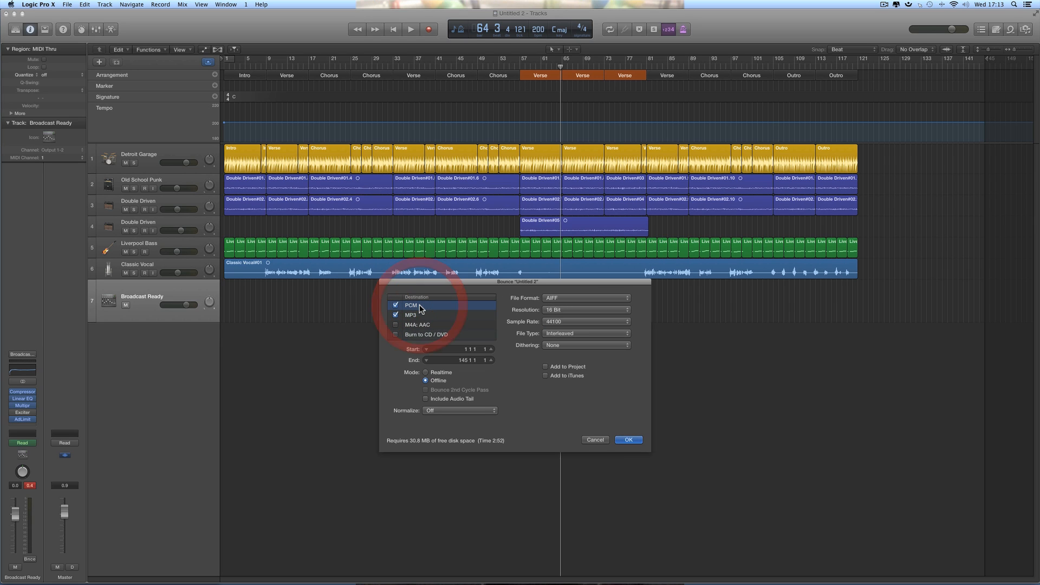
click(419, 316)
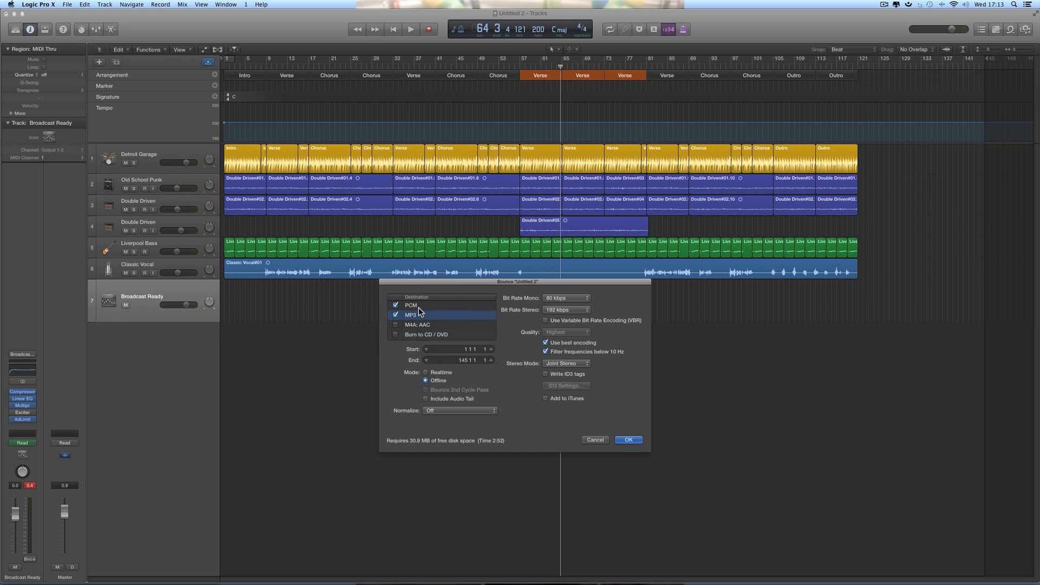
click(418, 306)
click(418, 314)
click(419, 306)
click(419, 314)
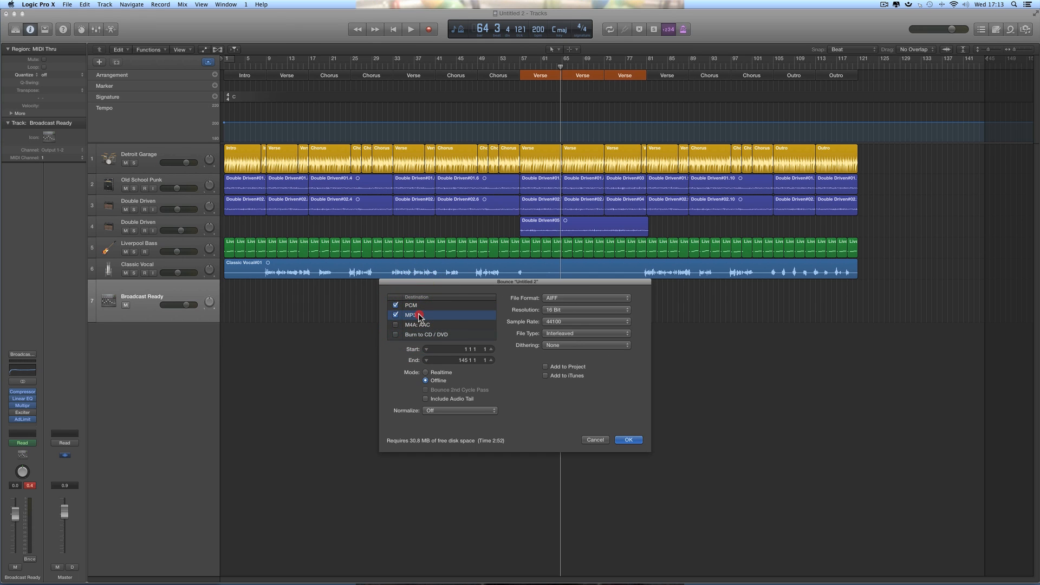
click(418, 306)
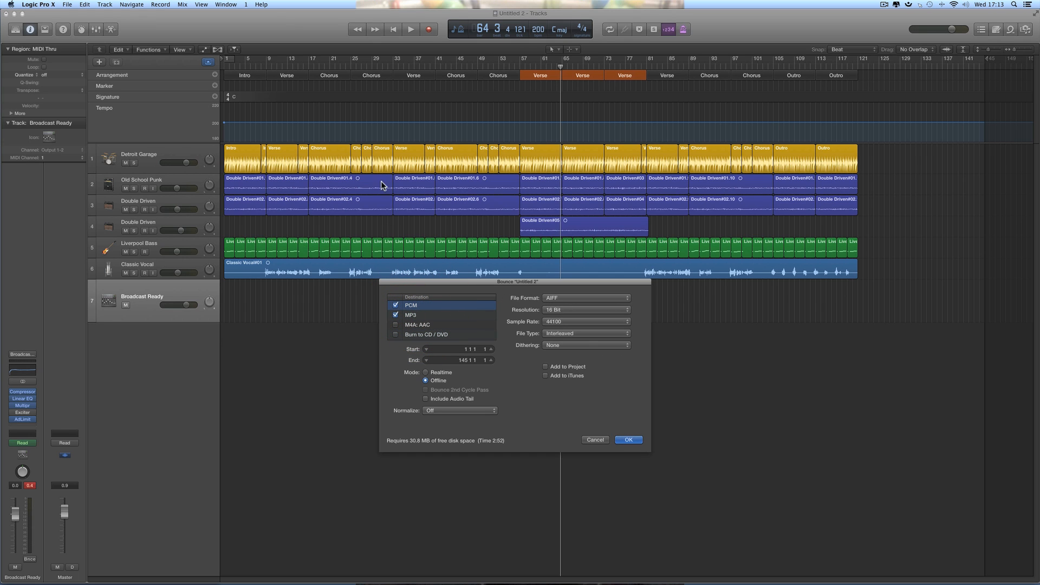
drag(464, 279, 477, 308)
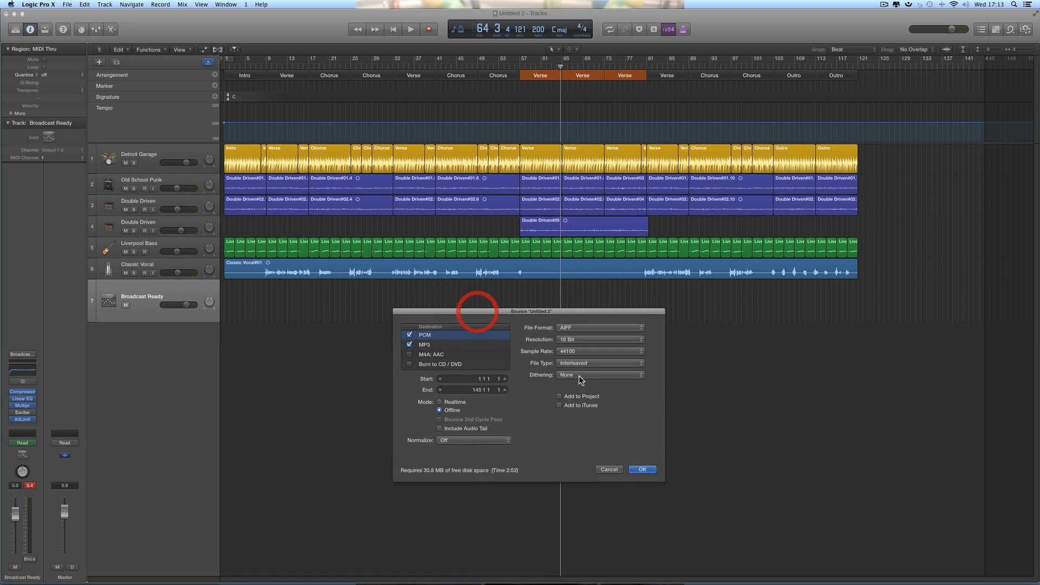
click(618, 470)
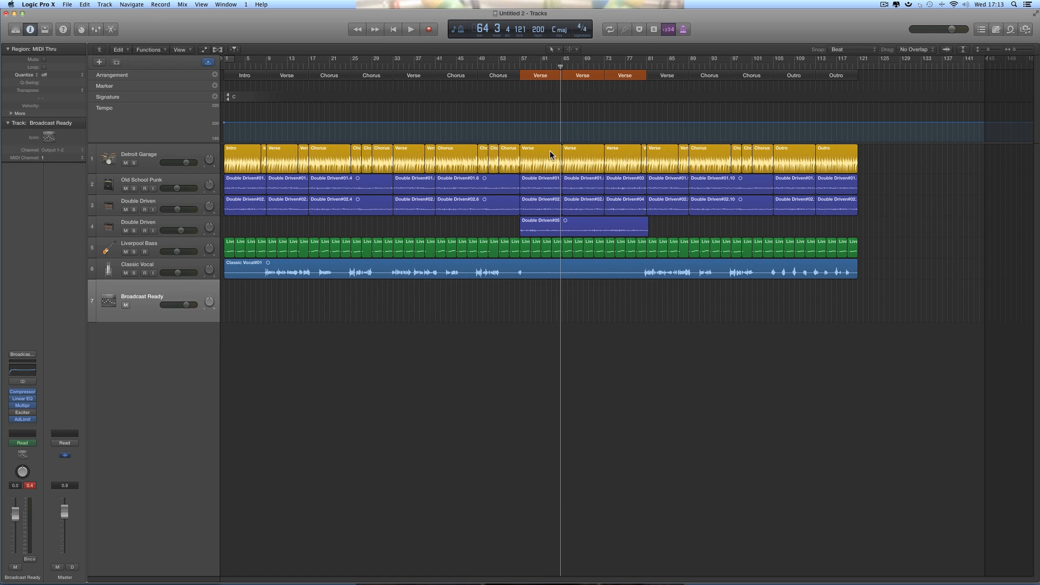
Step: Return the playhead to bar 1, collapse the Region inspector and show the Smart Controls of the Detroit Garage track
drag(561, 71, 223, 70)
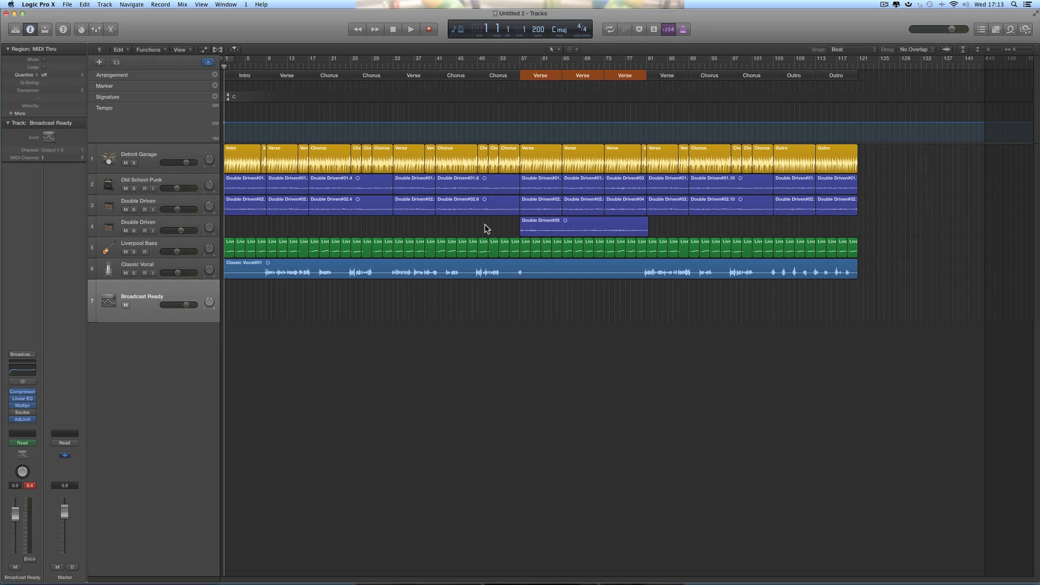
click(7, 49)
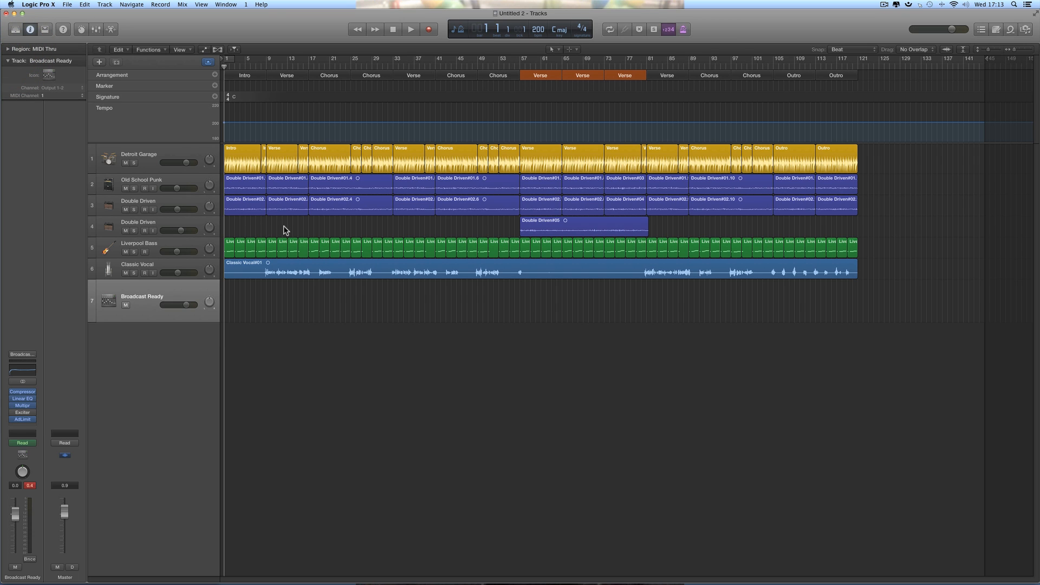
click(189, 154)
click(81, 30)
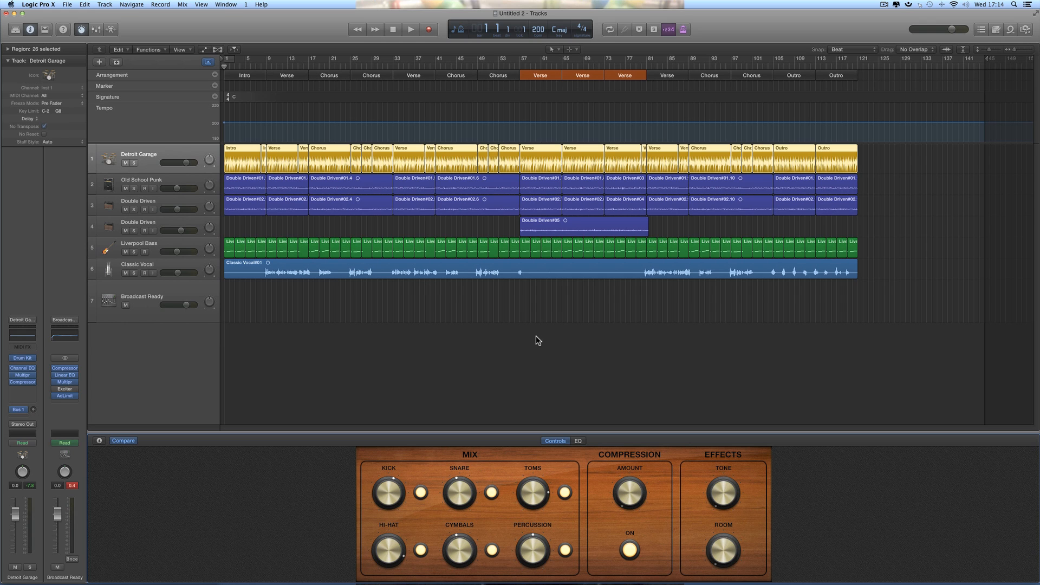
Step: Play from the start and refine Classic Vocal, adjusting its volume and mid EQ and setting the Plate send to 35%
key(space)
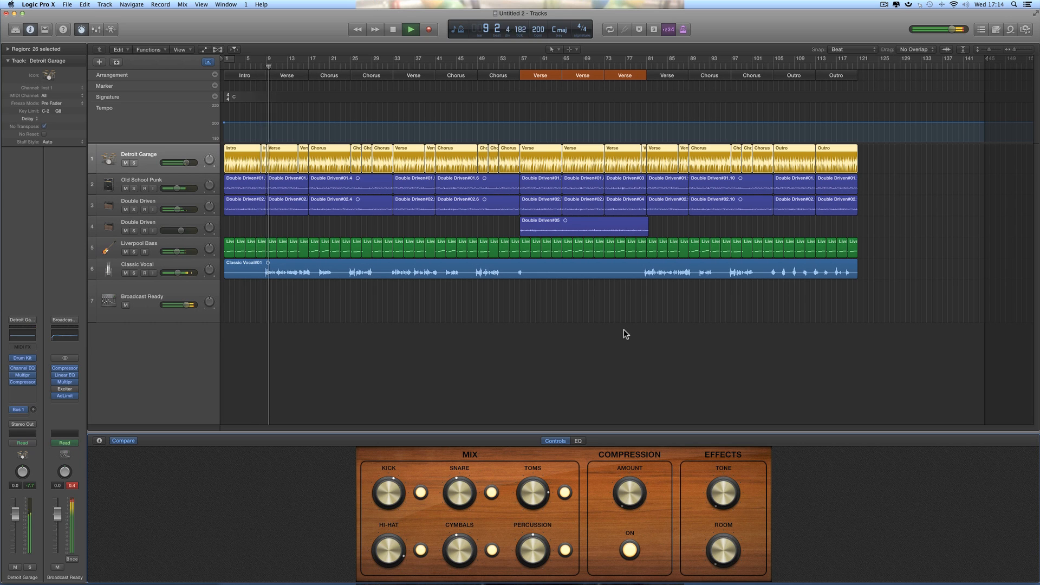
drag(177, 272, 183, 267)
click(183, 267)
drag(547, 497, 546, 497)
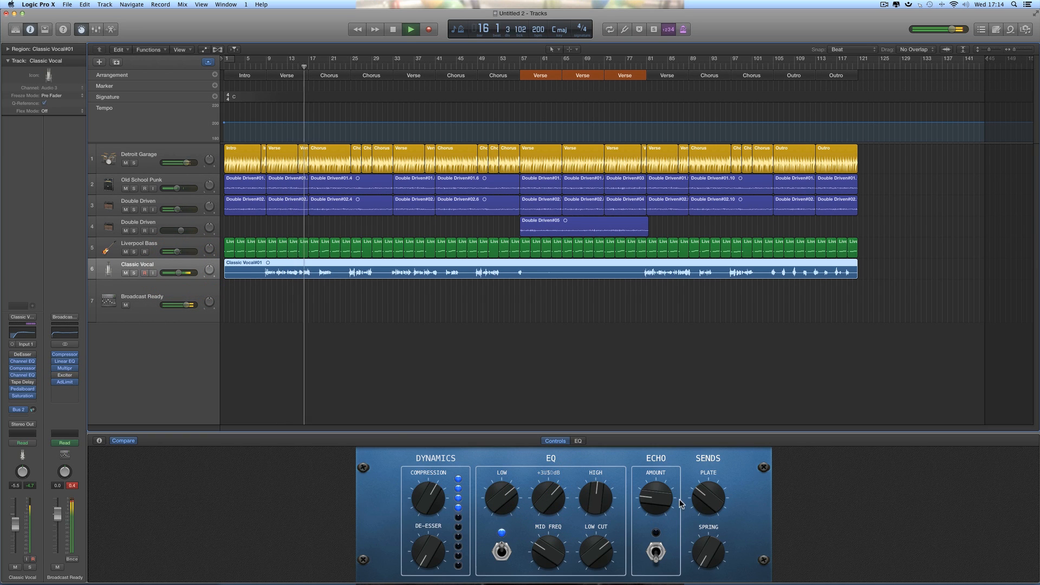
drag(695, 498, 696, 495)
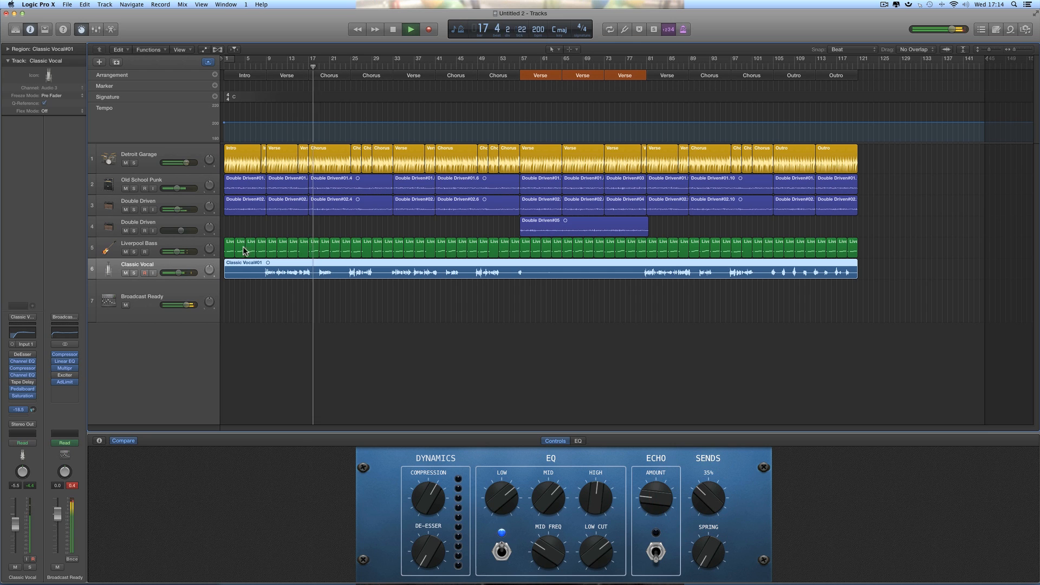
Step: Set the amp tone of the Old School Punk guitar track to -1.0 dB during playback
click(162, 183)
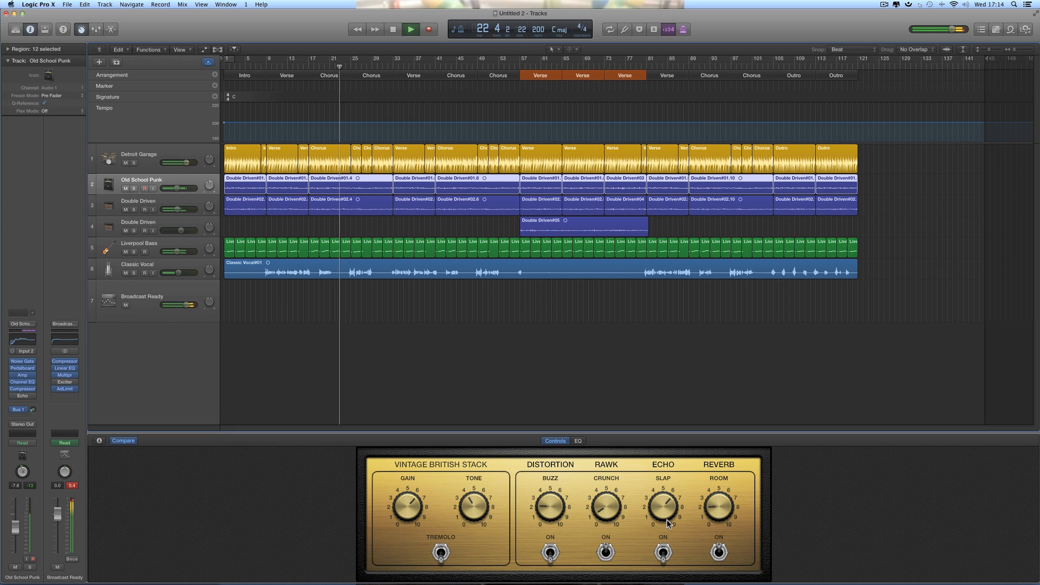
drag(475, 507, 476, 501)
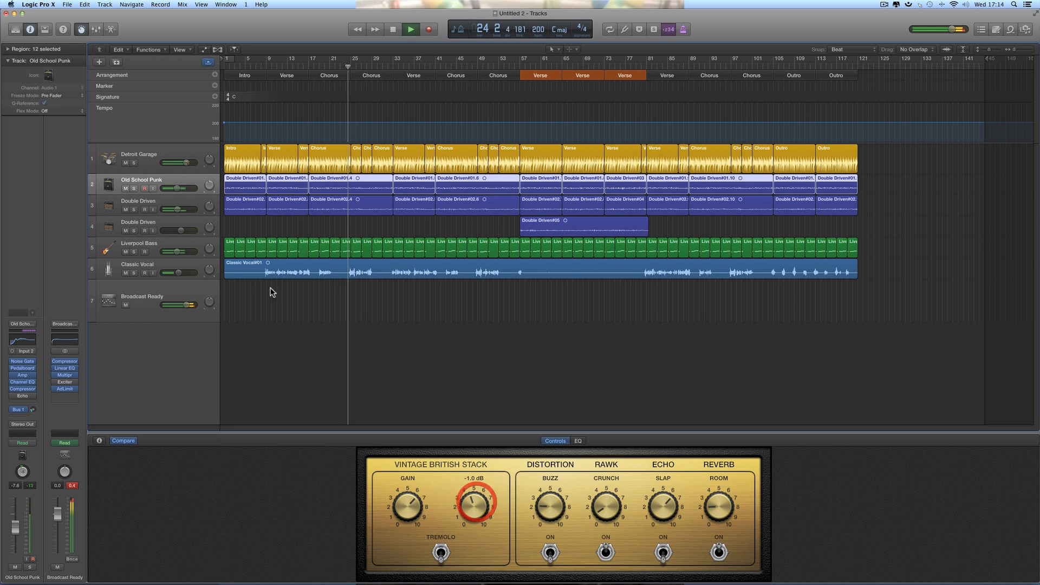
Step: During playback, set the amp gain to 9.2 and tone to -5.0 dB on the upper Double Driven track and adjust its pan
click(163, 201)
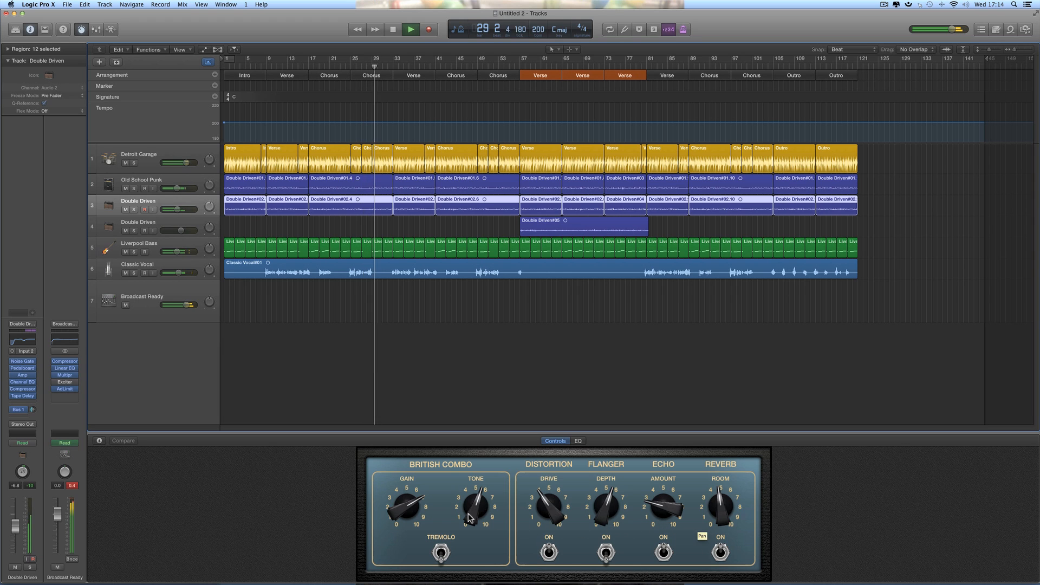
drag(393, 509, 392, 503)
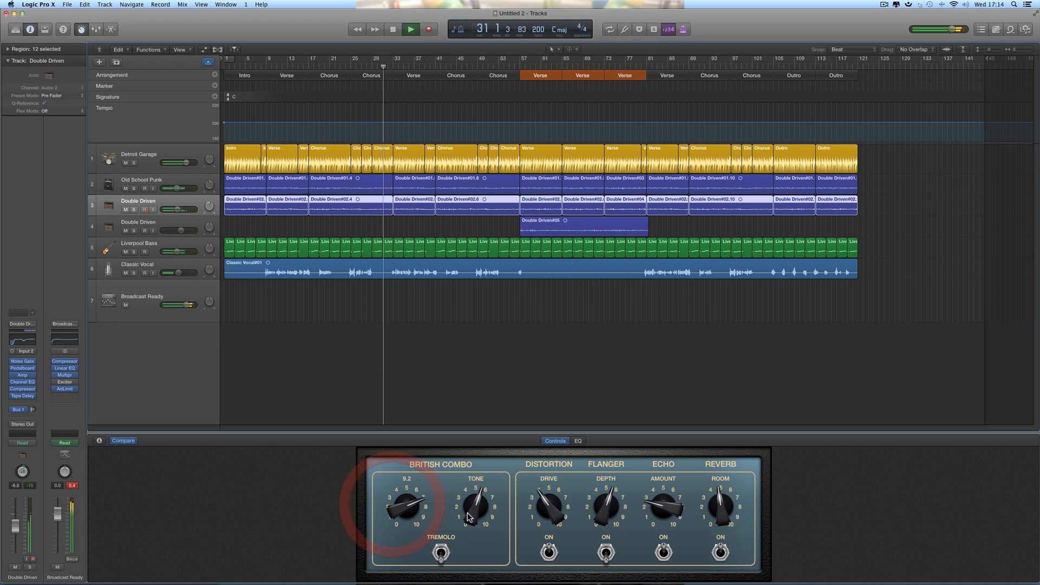
drag(463, 506, 463, 510)
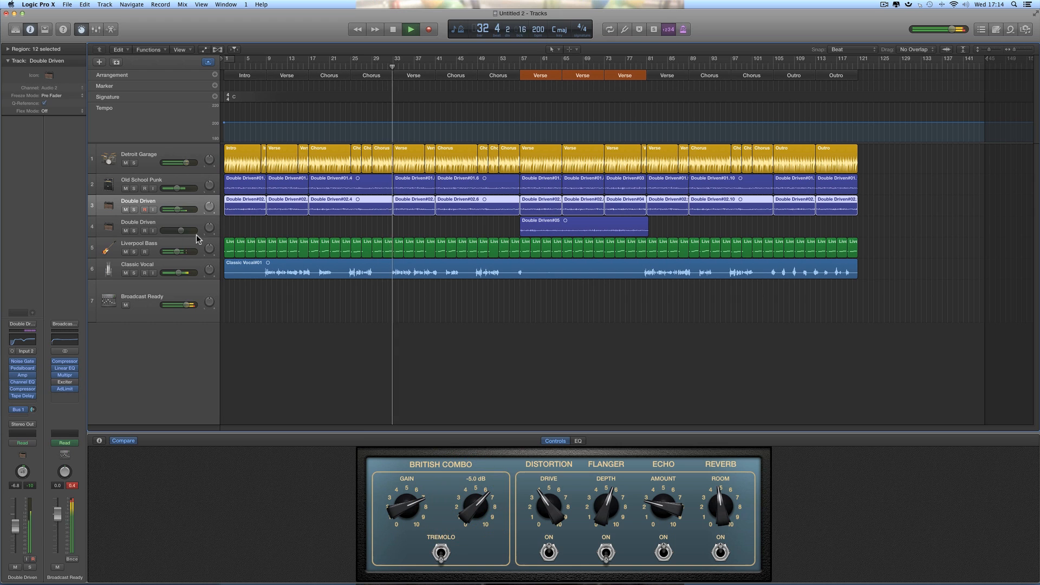
click(206, 189)
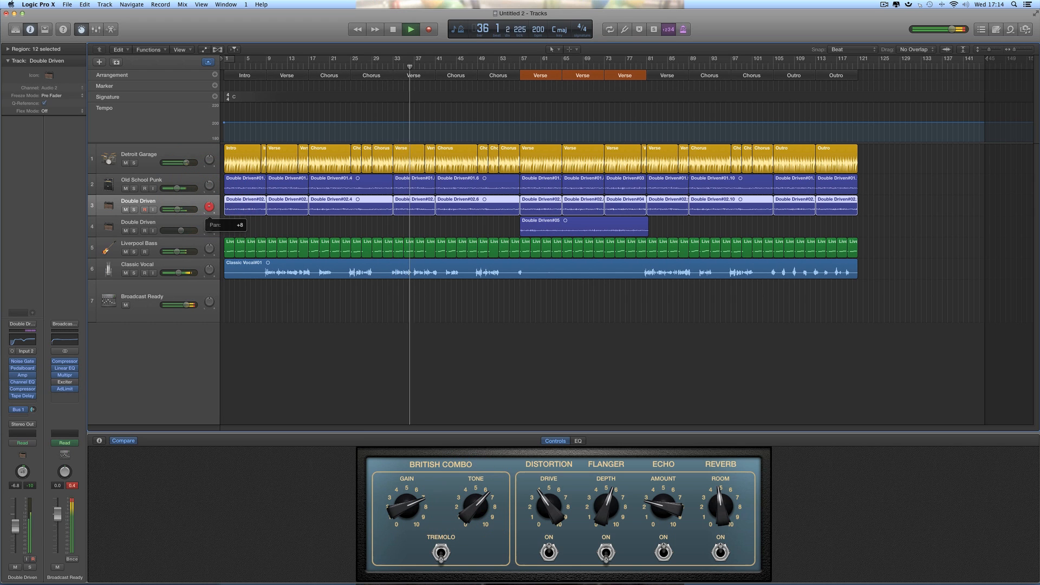
click(209, 206)
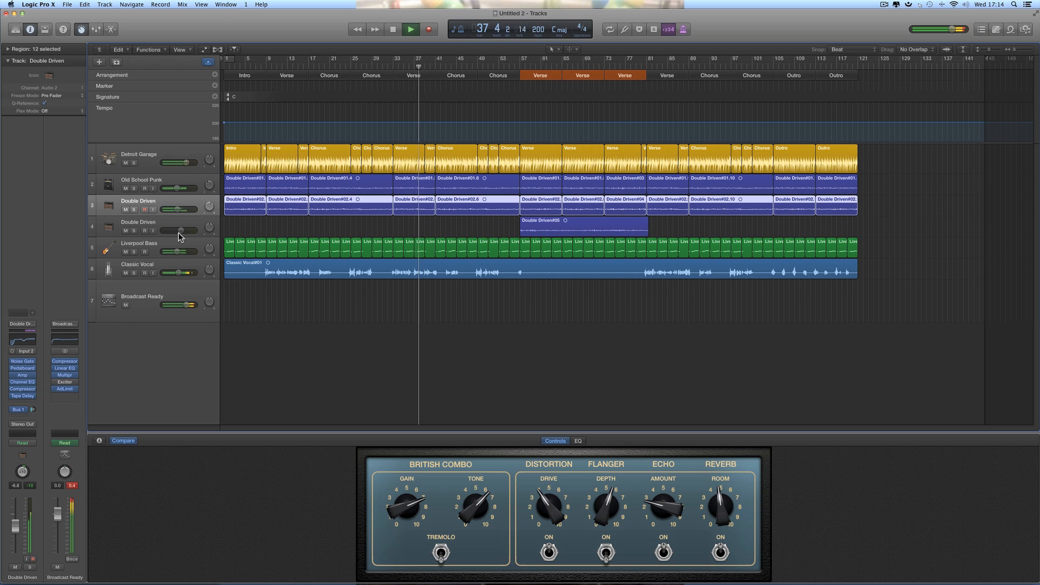
Step: Lower the Liverpool Bass volume and set Old School Punk to -8.2 dB and the upper Double Driven track to -8.4 dB
click(176, 252)
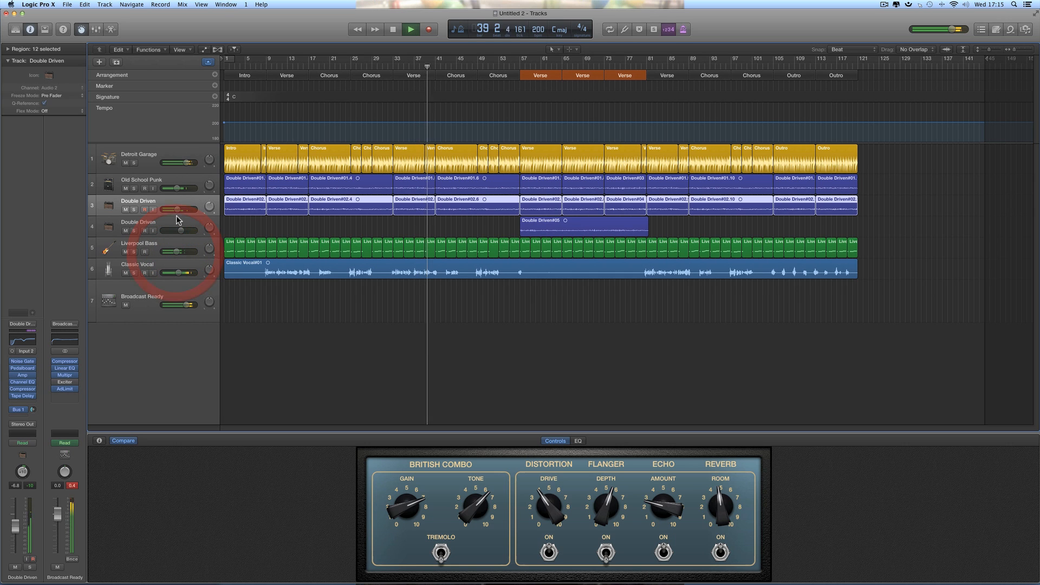
drag(177, 209, 175, 210)
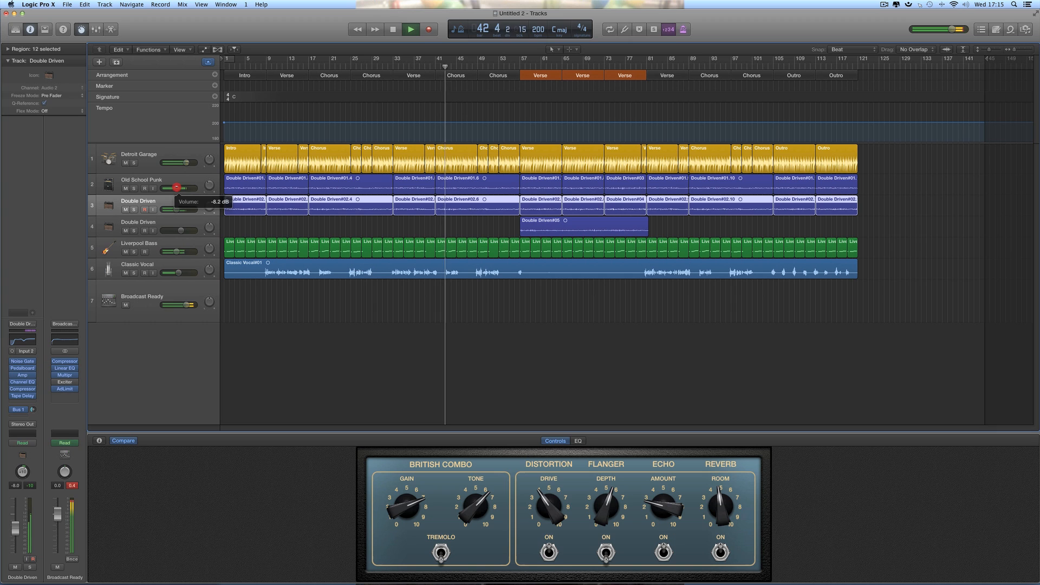
drag(177, 187, 176, 209)
Step: Set the Classic Vocal volume to -8.0 dB and slightly lower the Liverpool Bass and the lower Double Driven track
drag(179, 272, 184, 275)
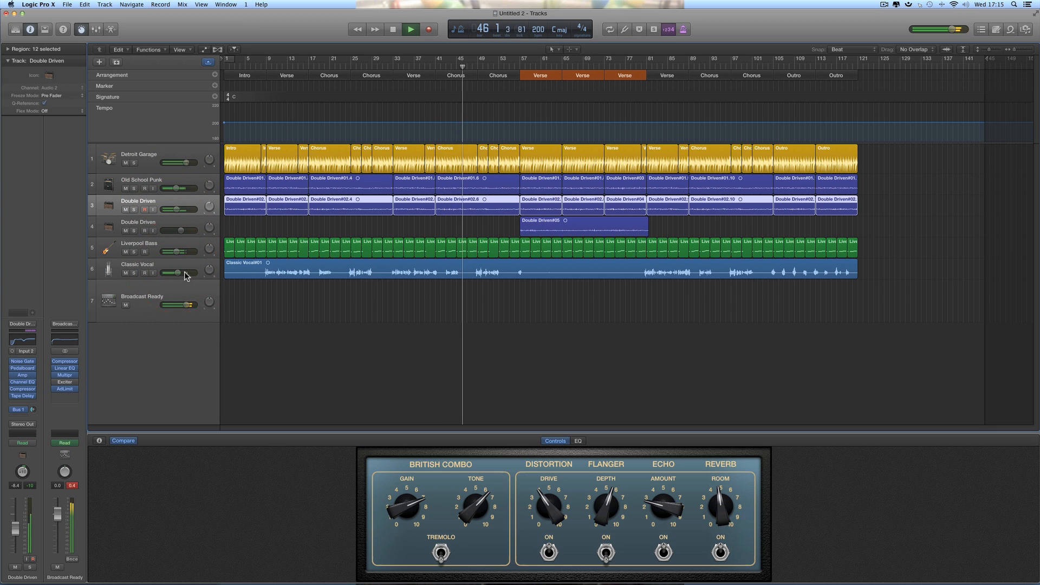
click(181, 273)
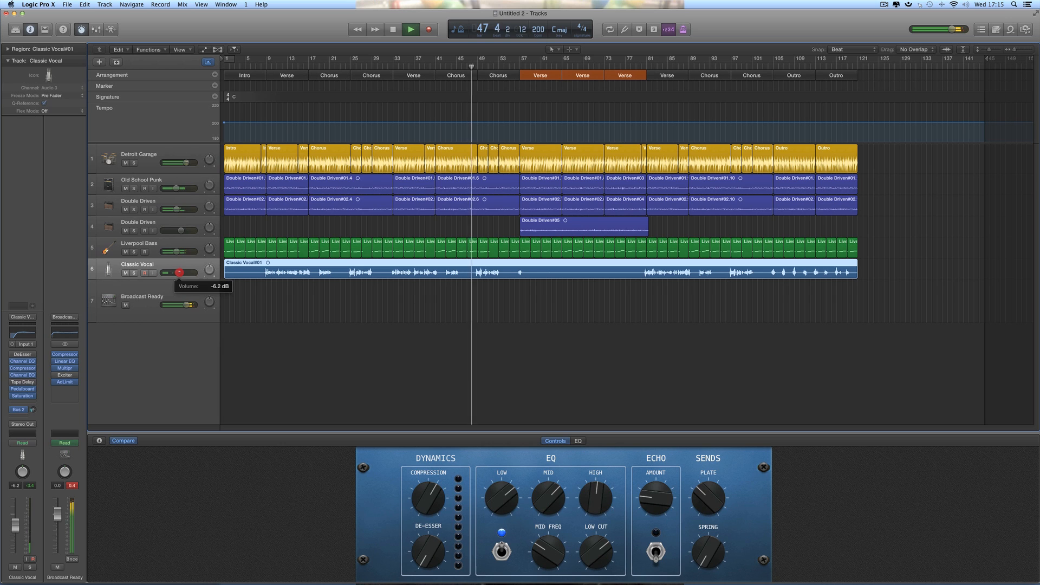
drag(180, 272, 180, 272)
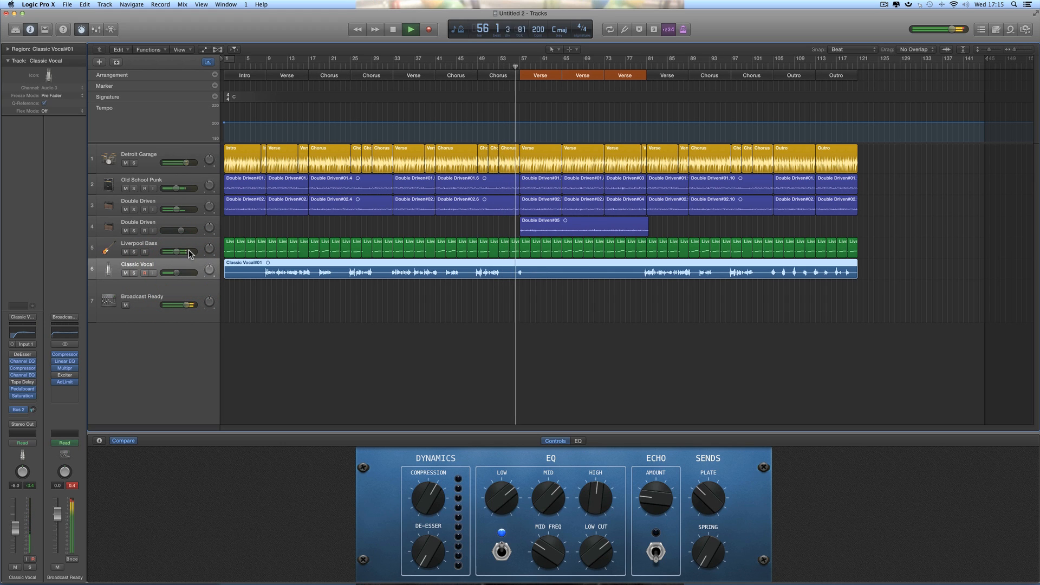
drag(176, 251, 174, 251)
drag(175, 230, 178, 253)
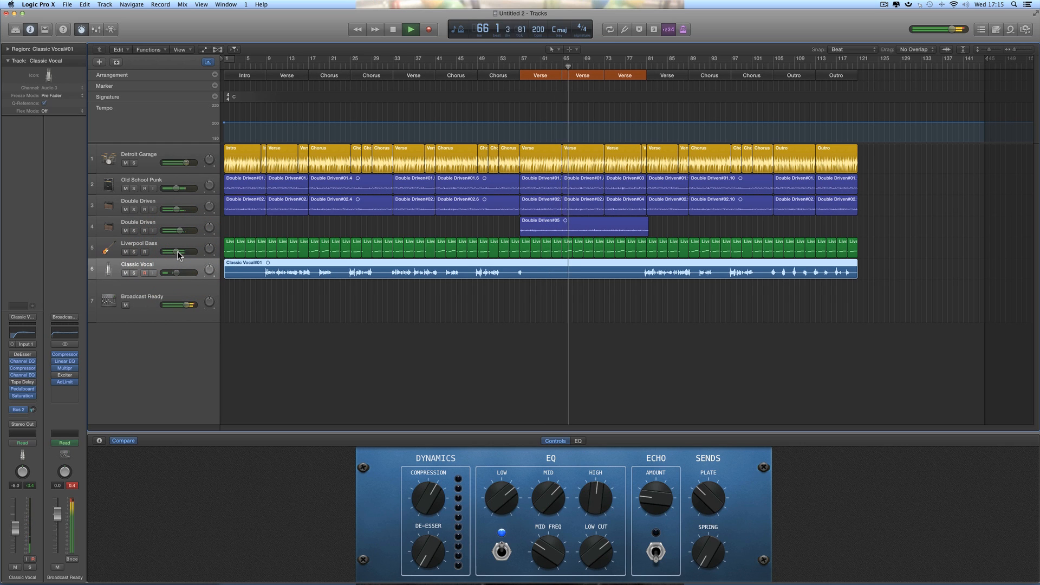
Step: Adjust the EQ tone of the Broadcast Ready output and set its compressor threshold to -15.5 dB
click(186, 291)
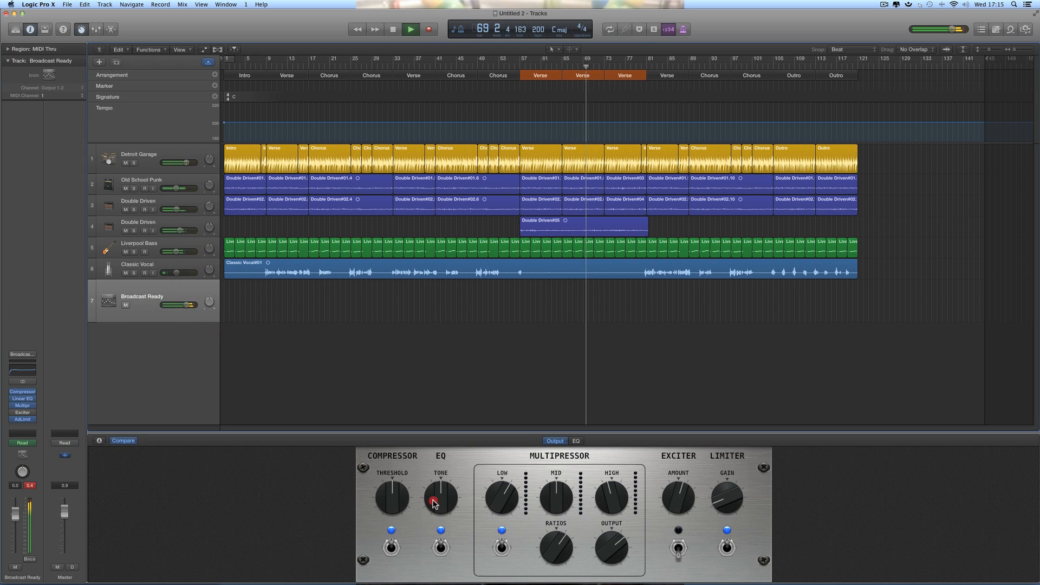
mouse_move(439, 494)
mouse_down()
mouse_move(434, 467)
mouse_move(448, 532)
mouse_move(447, 517)
mouse_up()
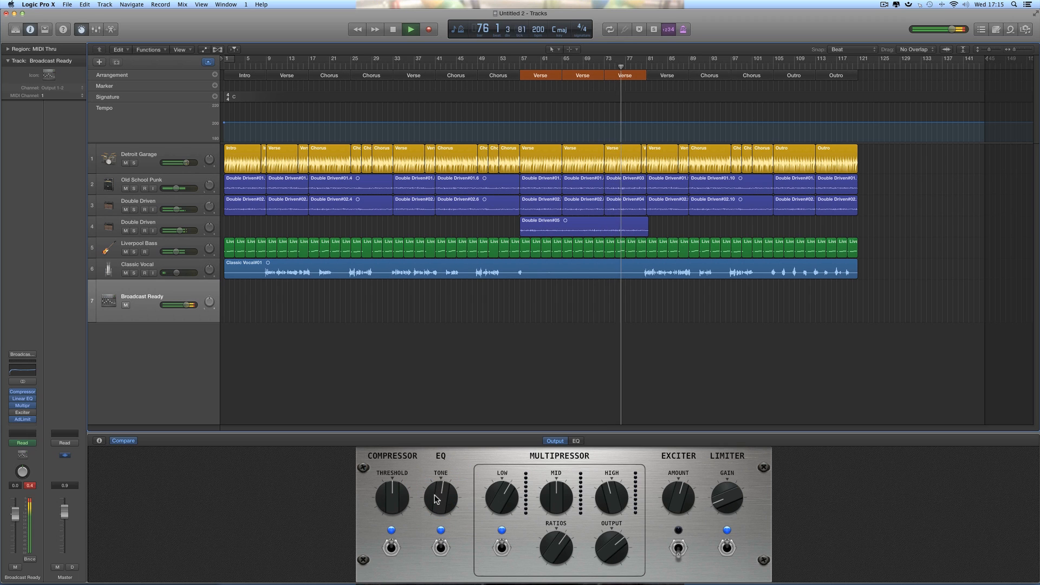
mouse_move(403, 504)
mouse_down()
mouse_move(402, 479)
mouse_move(402, 503)
mouse_up()
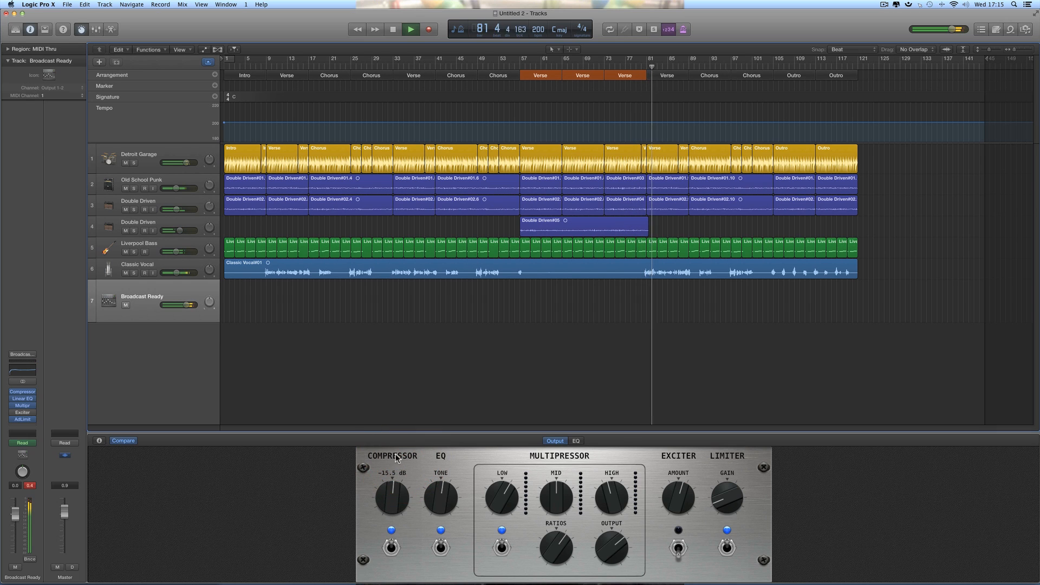
Step: Raise the Classic Vocal volume slightly above -8.0 dB while the song plays
click(178, 273)
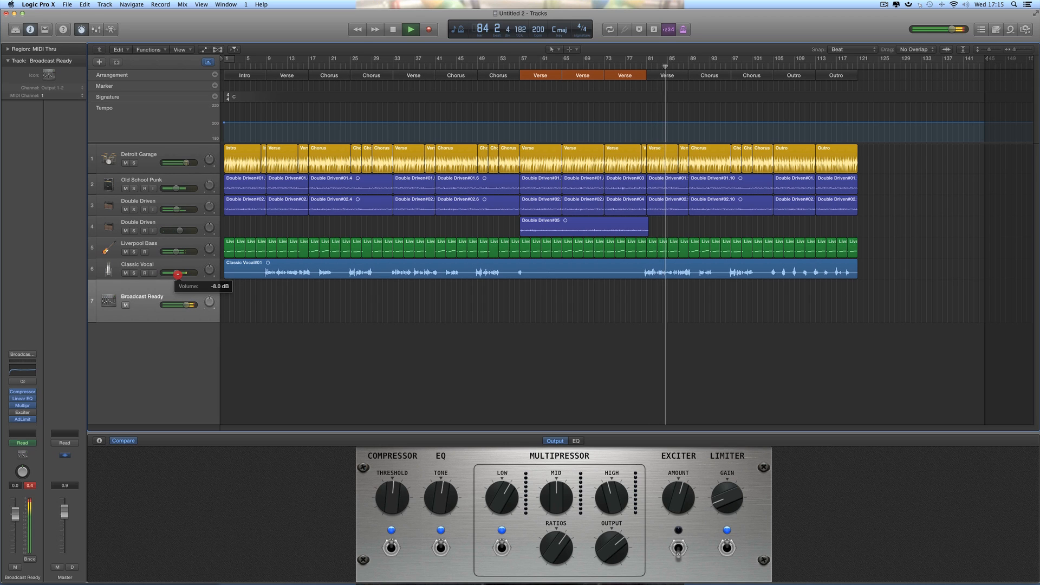
drag(178, 273, 179, 273)
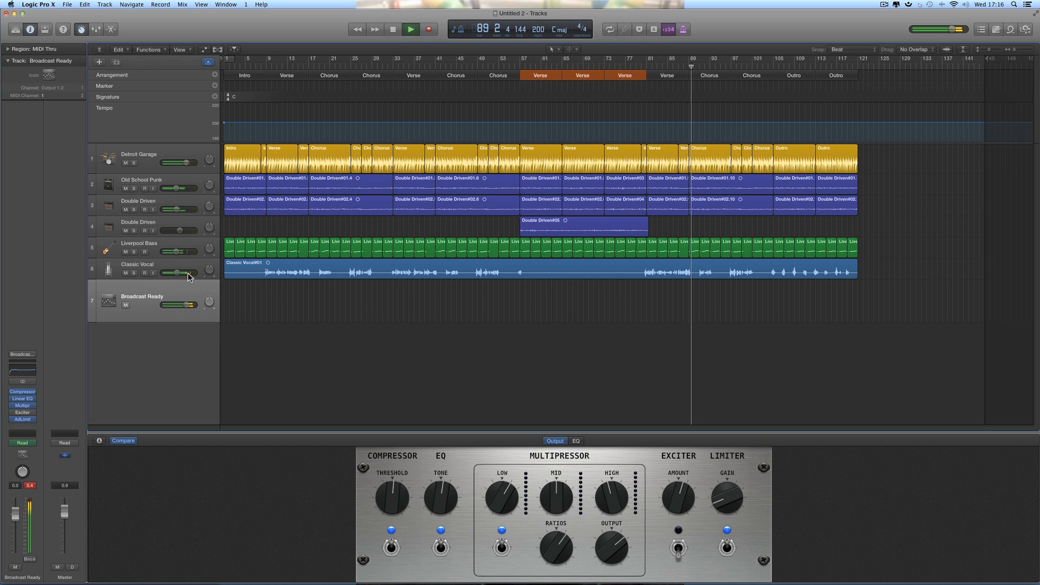
Step: Rebalance the Detroit Garage drum kit, setting the snare to -1 dB and fine-tuning the cymbals and toms
click(183, 154)
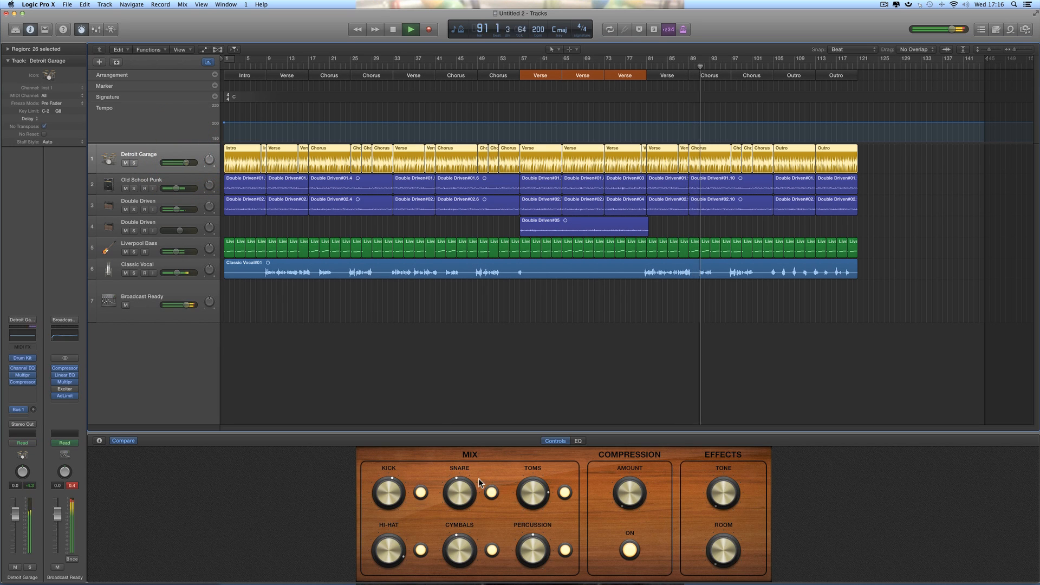
drag(454, 548, 455, 548)
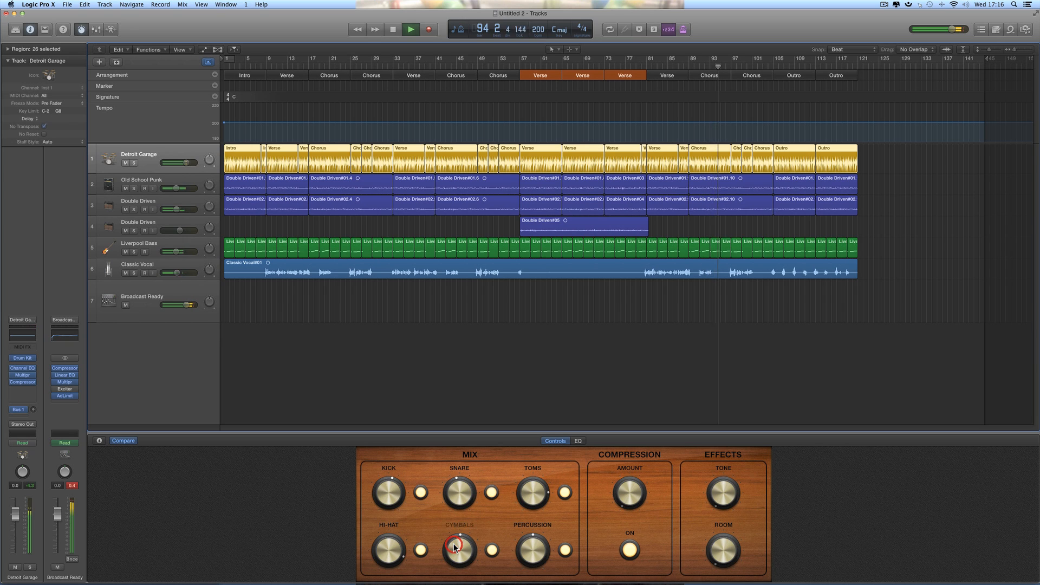
drag(453, 499, 452, 496)
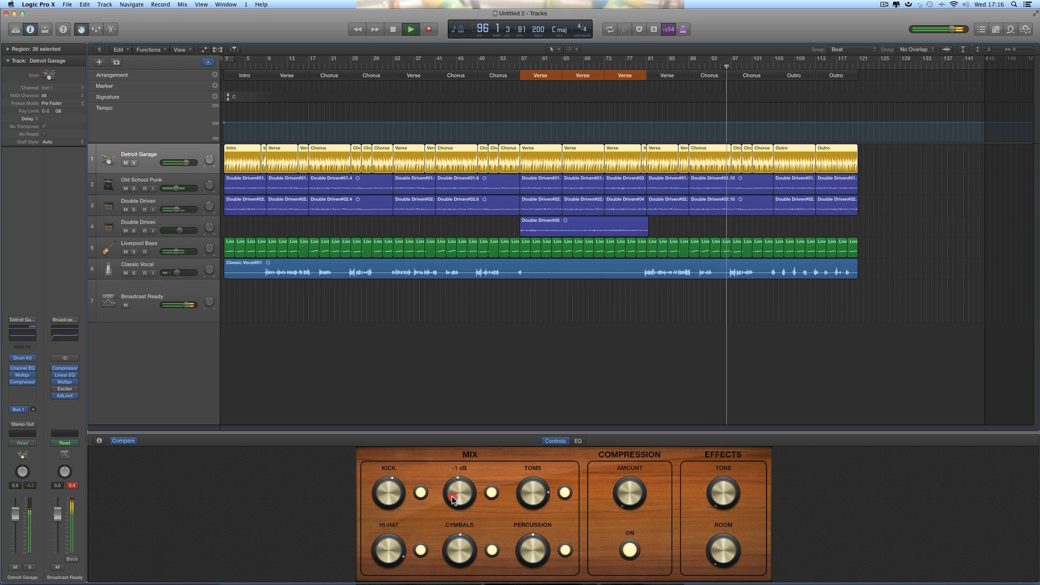
drag(523, 498, 524, 497)
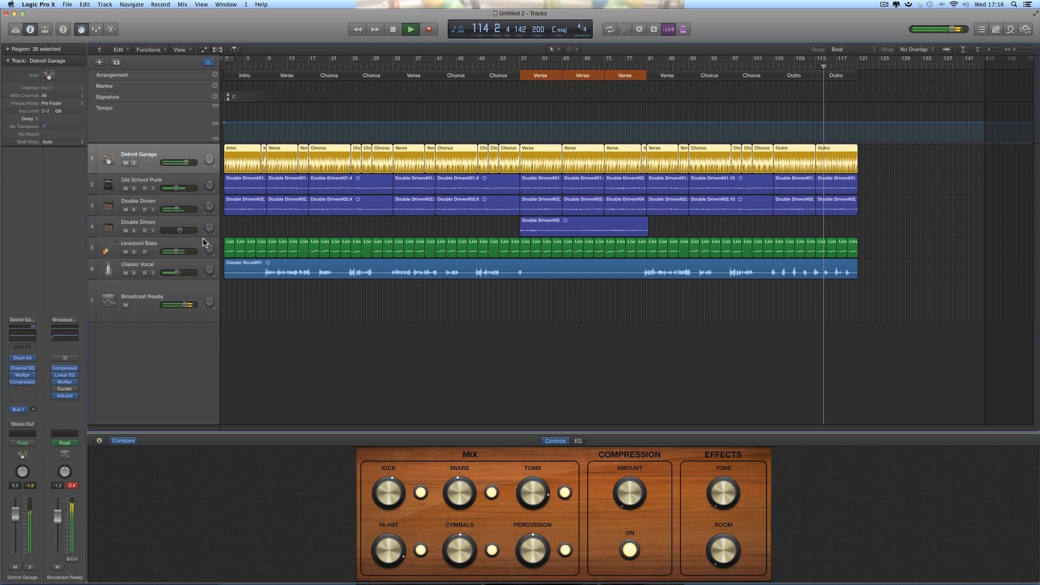
Step: Set the upper Double Driven volume to -8.8 dB, fine-tune the Old School Punk volume and stop playback at the song's end
drag(177, 209, 176, 210)
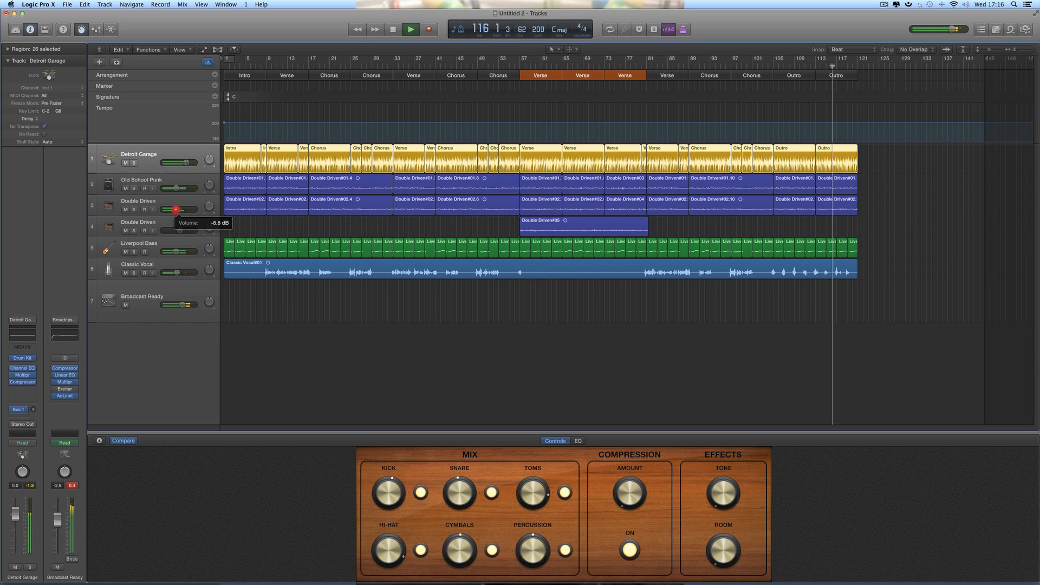
click(177, 189)
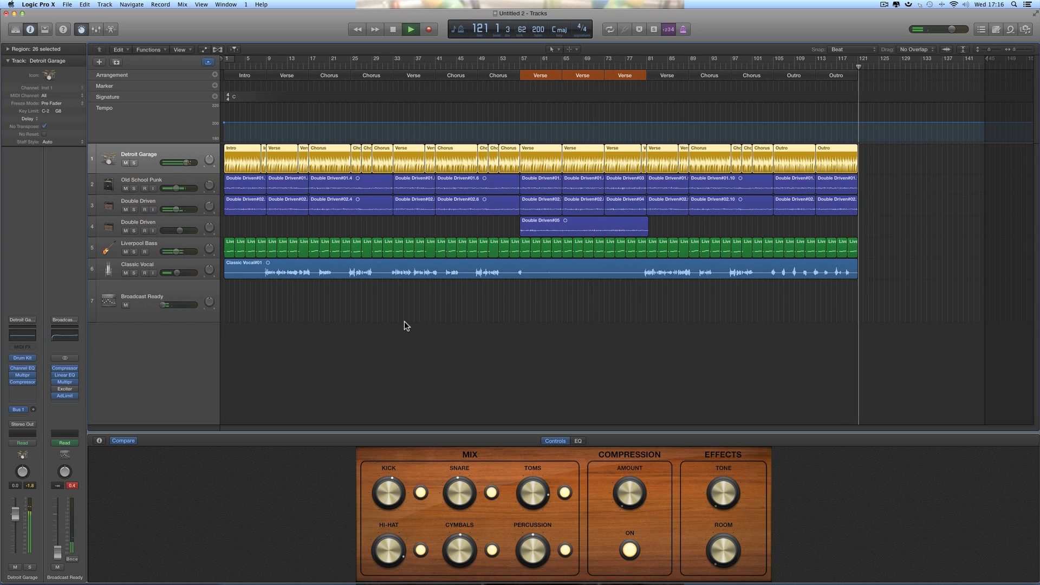
key(space)
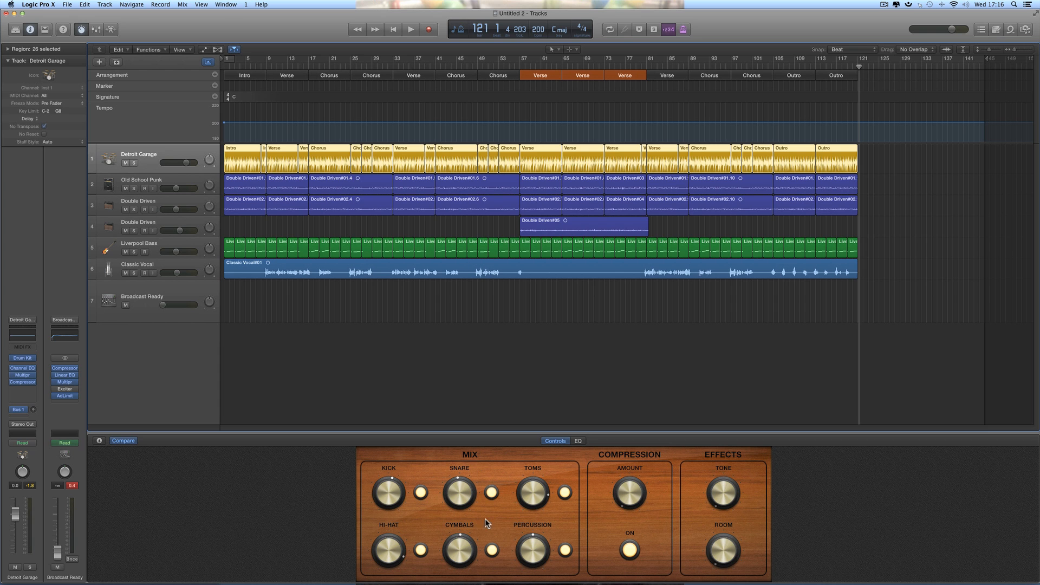
Step: With the playhead at bar 33, boost the Detroit Garage EQ at 134 Hz by 3.5 dB with a Q of 0.35
click(167, 186)
click(164, 159)
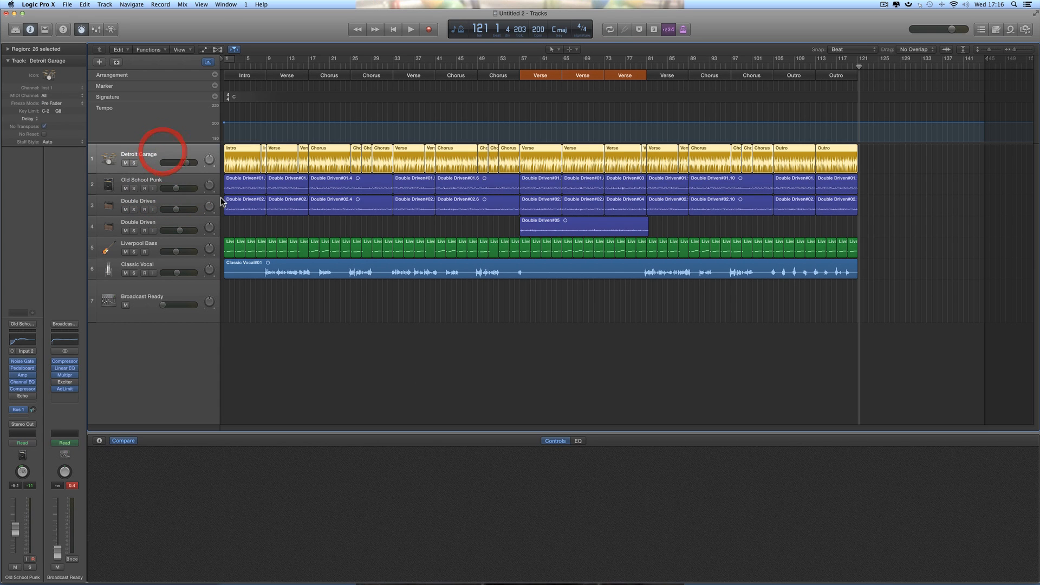
click(578, 441)
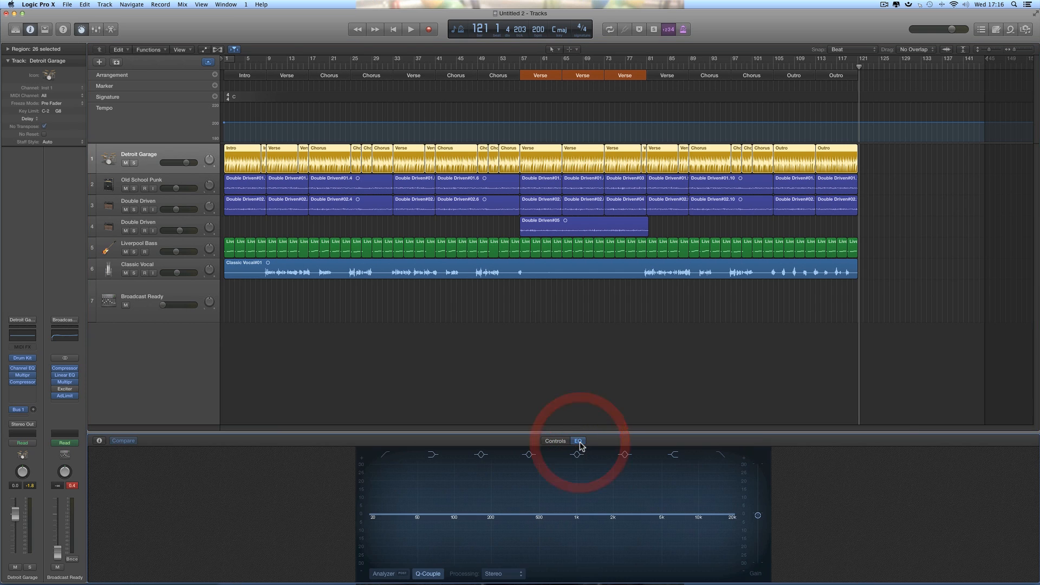
click(394, 63)
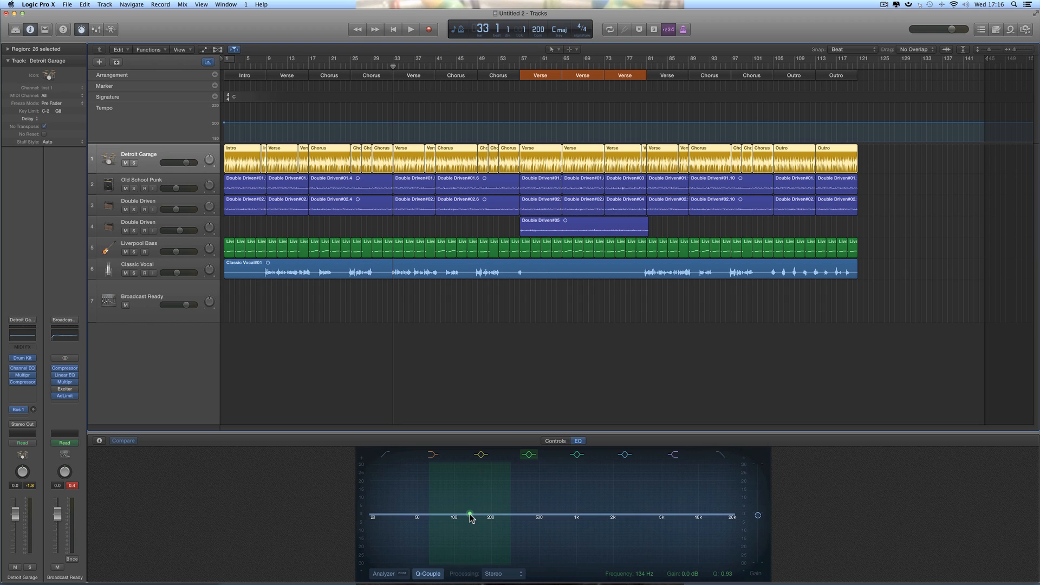
drag(470, 515, 470, 514)
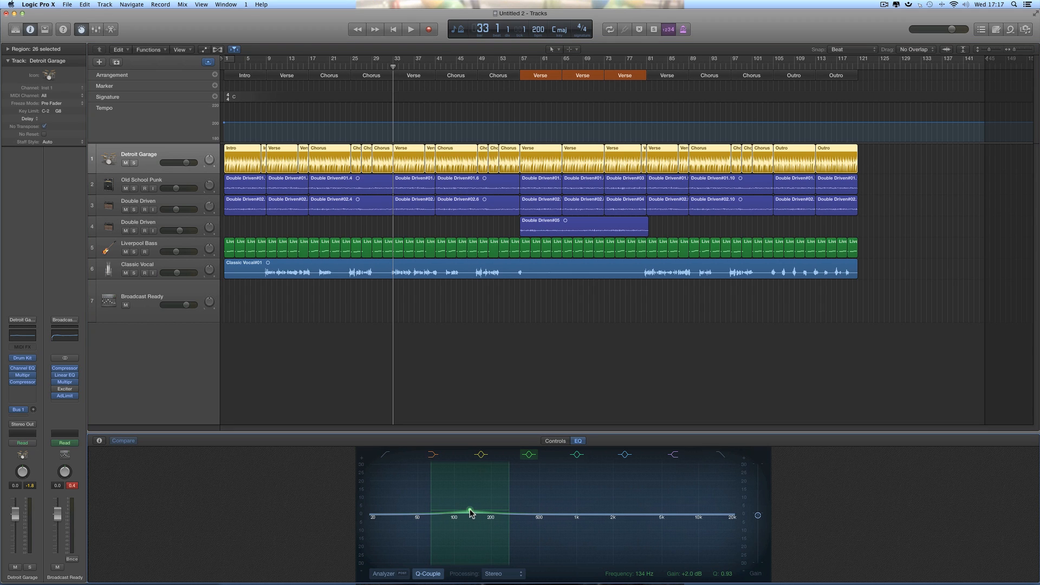
click(728, 573)
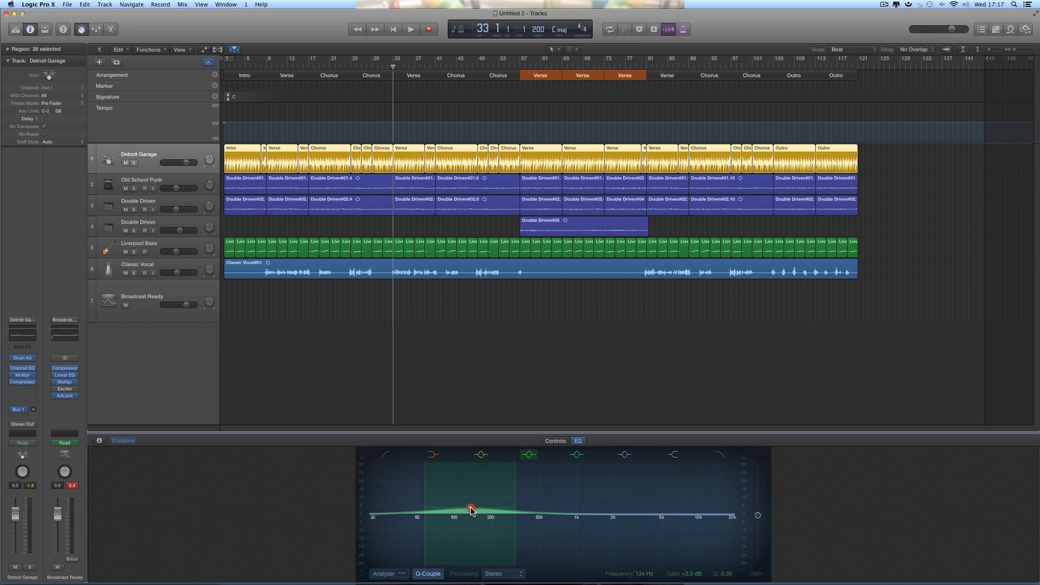
Step: Audition the drum EQ from bar 33, narrow the 134 Hz band to a Q of 0.39 and resume playback
key(space)
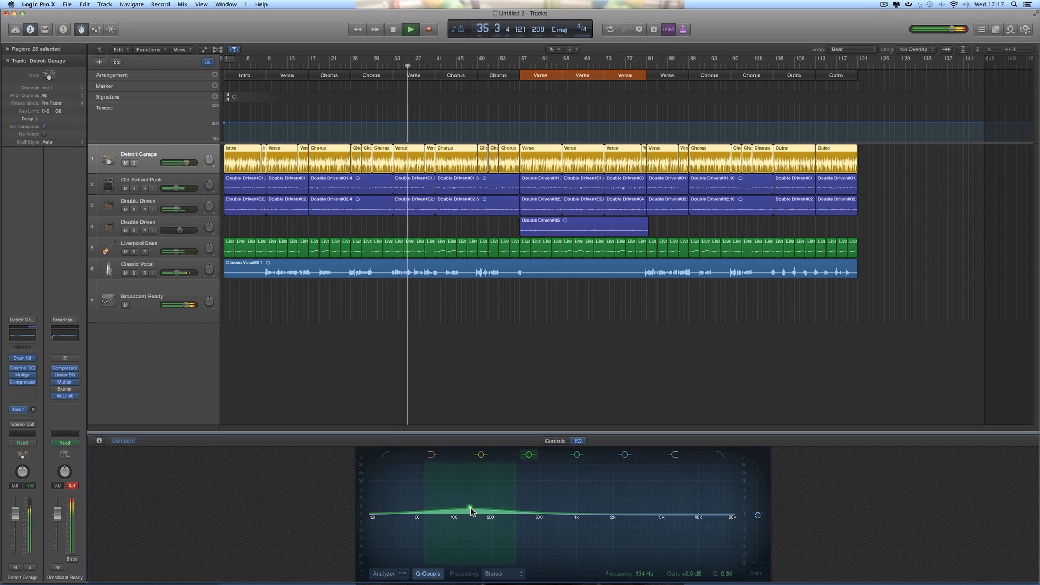
key(space)
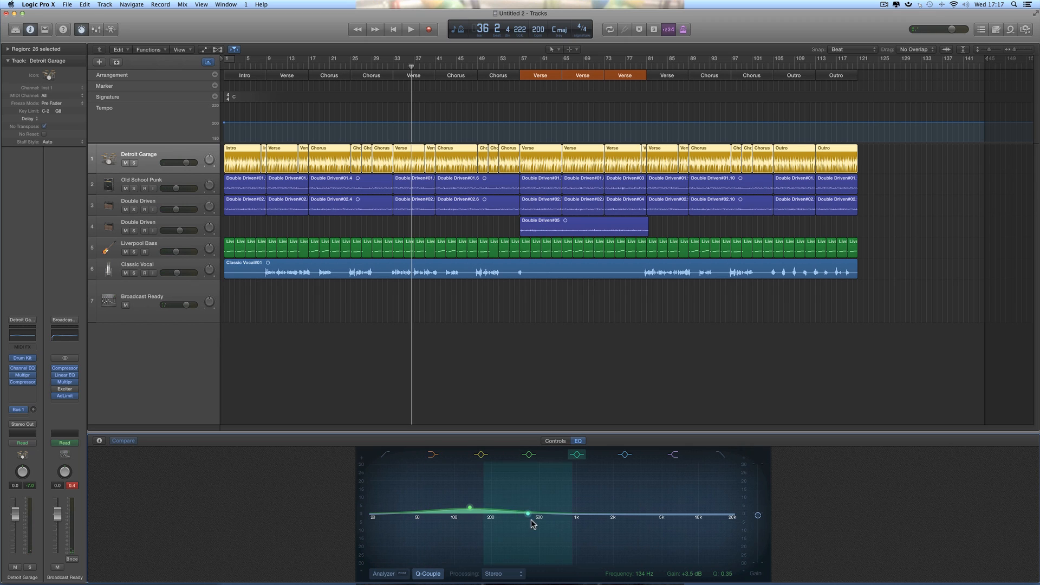
click(727, 573)
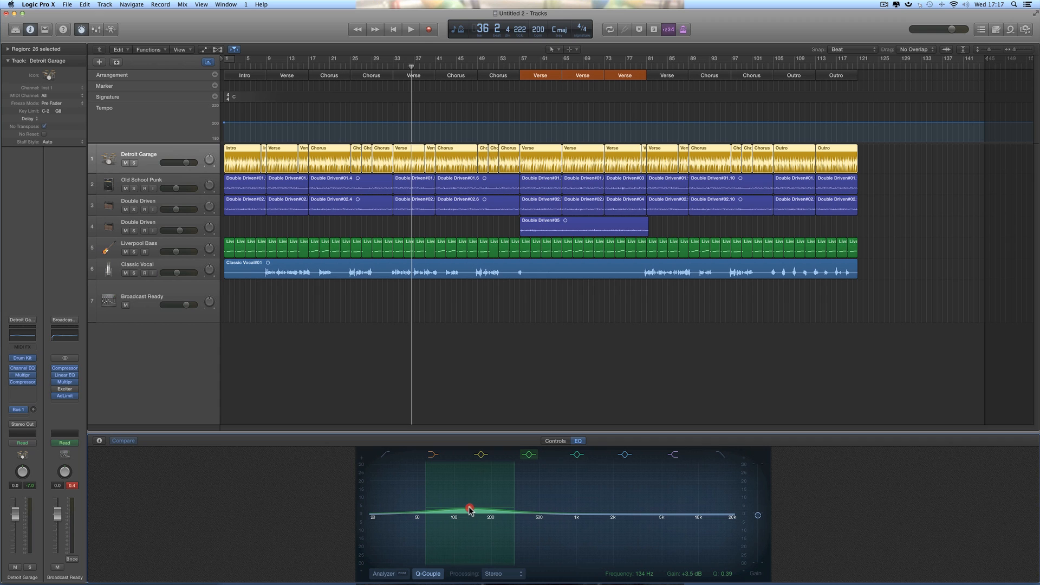
key(space)
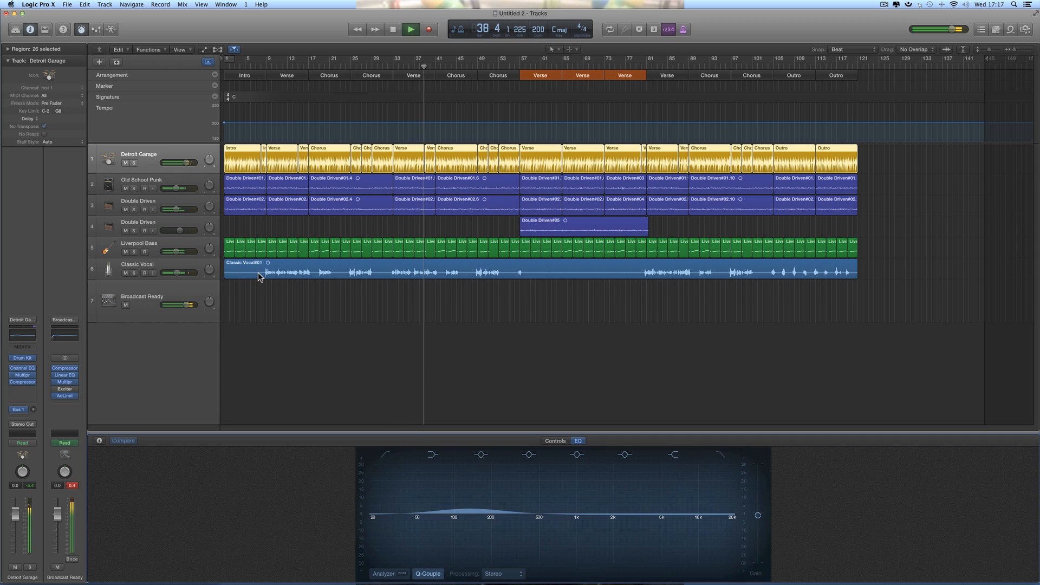
Step: Fine-tune the Classic Vocal and Old School Punk volumes during playback and show the Old School Punk amp controls
click(178, 273)
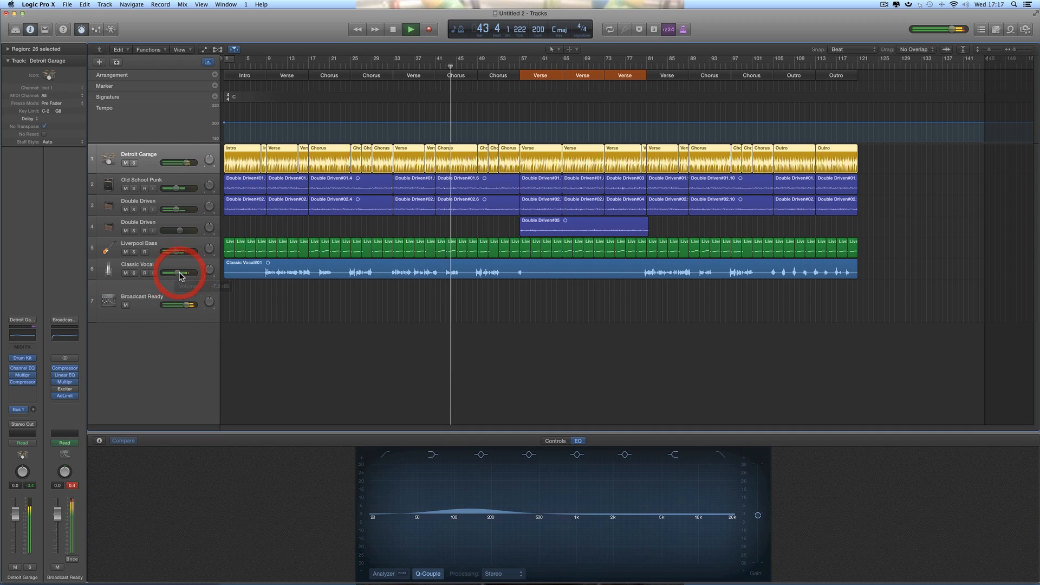
click(176, 188)
drag(177, 188, 179, 187)
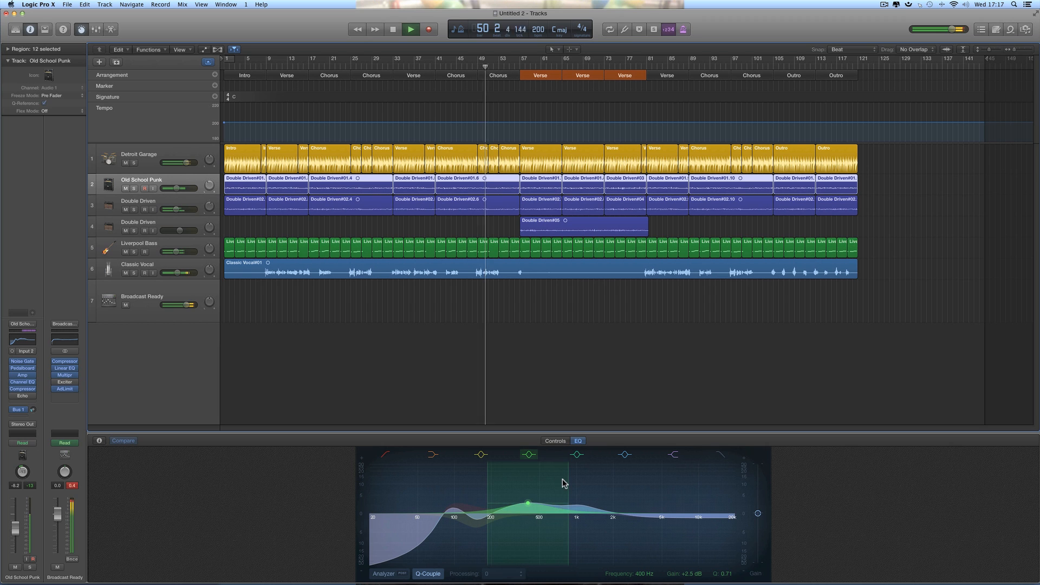
click(556, 441)
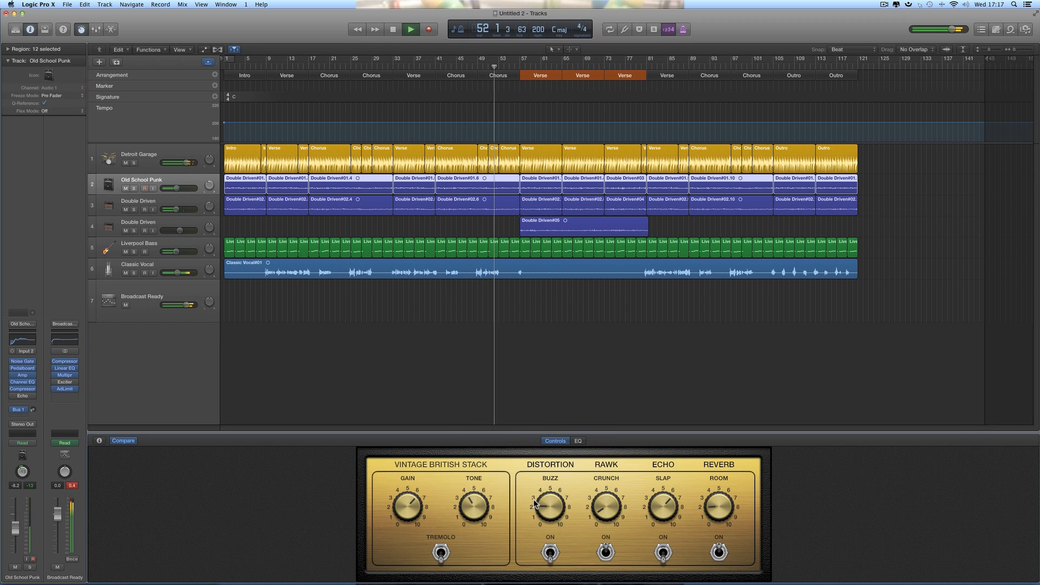
Step: Raise the Old School Punk amp's tone slightly and set its room reverb to -17.0 dB during playback
click(477, 494)
drag(476, 494, 476, 484)
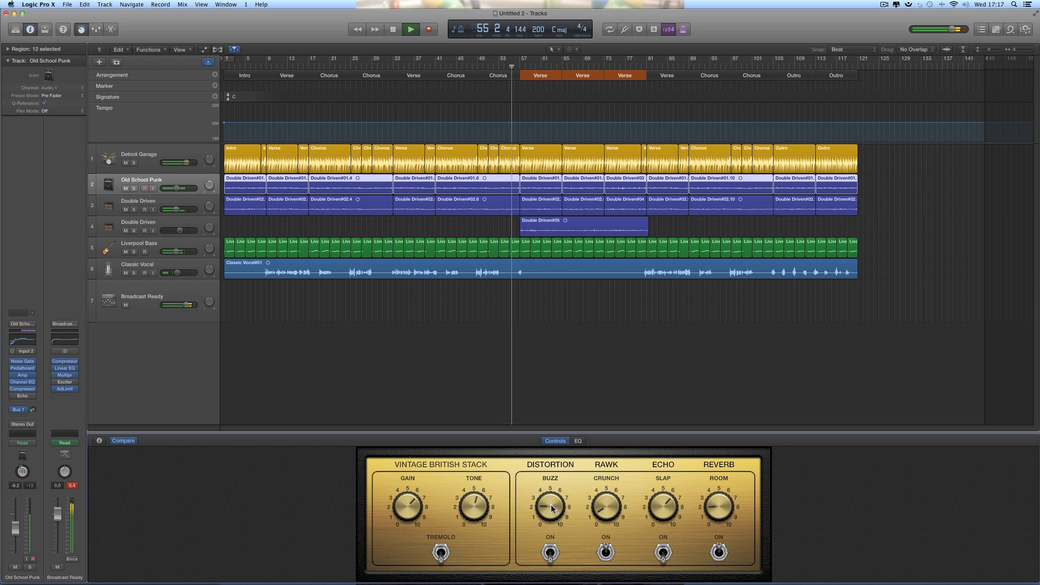
mouse_move(729, 505)
mouse_down()
mouse_move(720, 450)
mouse_move(719, 505)
mouse_up()
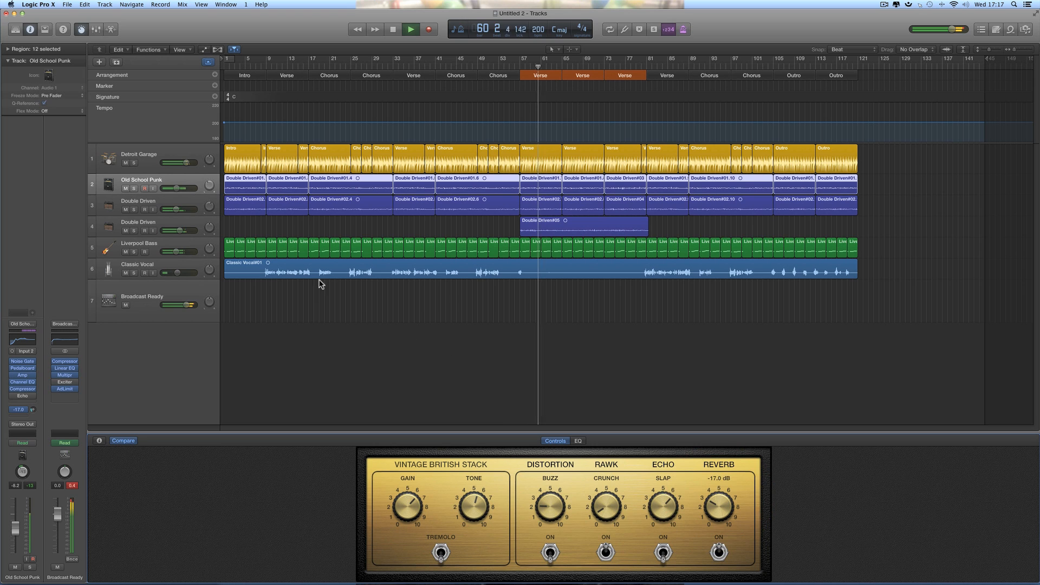
Step: On the lower Double Driven track, set the room reverb to -9.7 dB, echo amount to 9% and volume to -5.1 dB
click(190, 225)
click(716, 494)
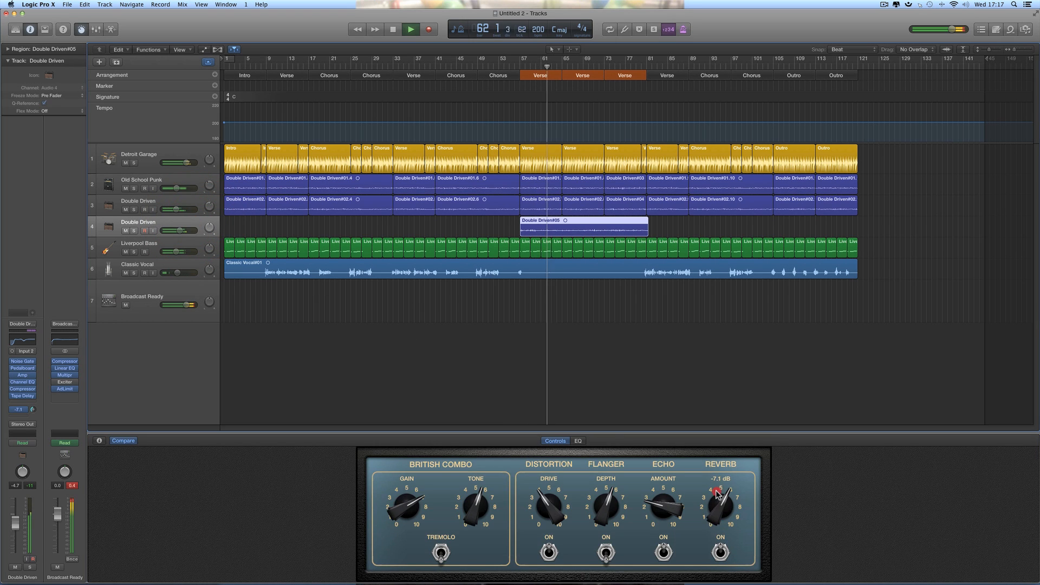
mouse_move(716, 494)
mouse_down()
mouse_move(666, 501)
mouse_move(657, 474)
mouse_move(671, 539)
mouse_up()
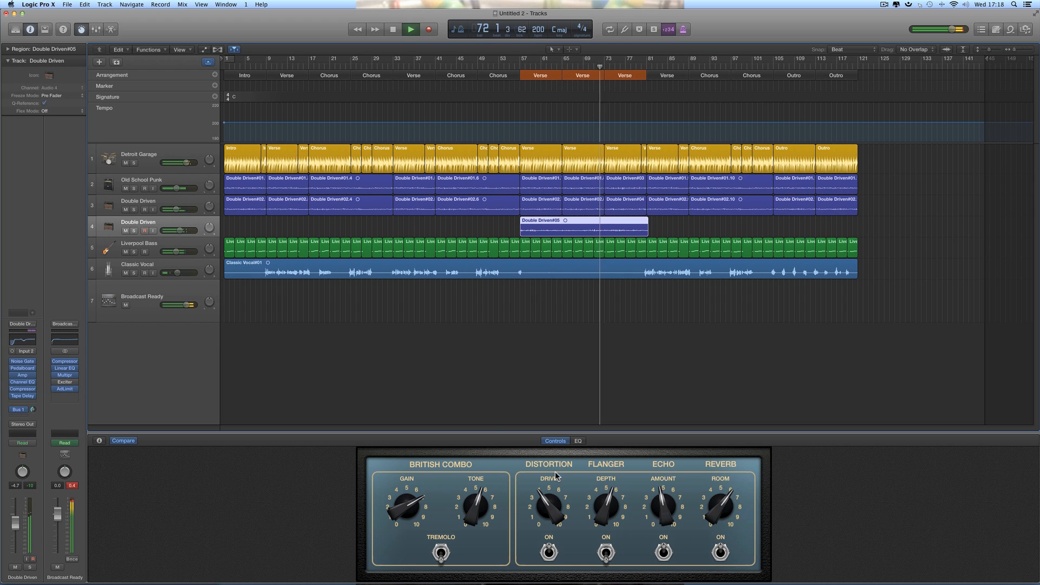
drag(717, 513, 666, 527)
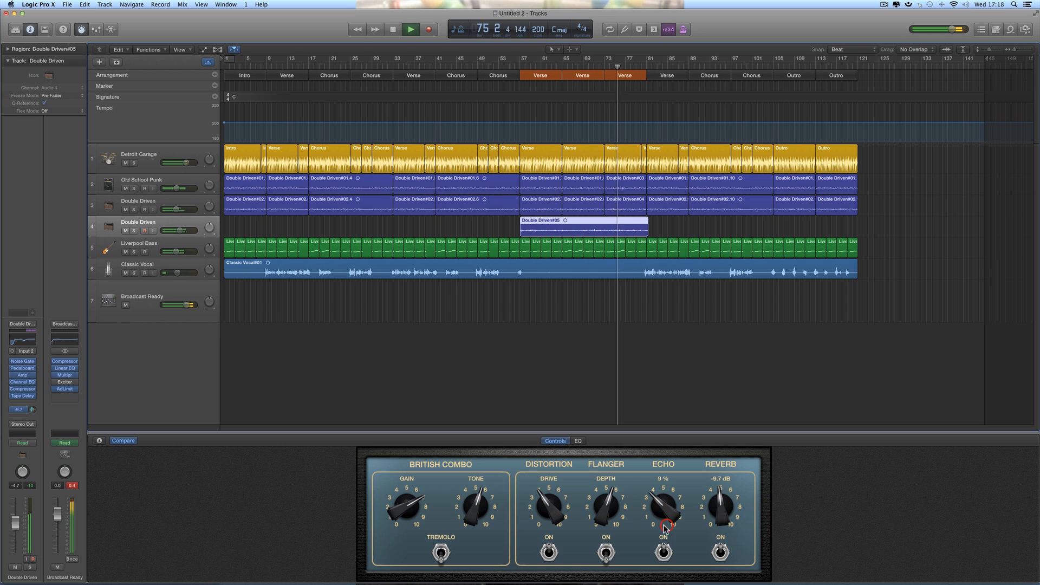
click(181, 231)
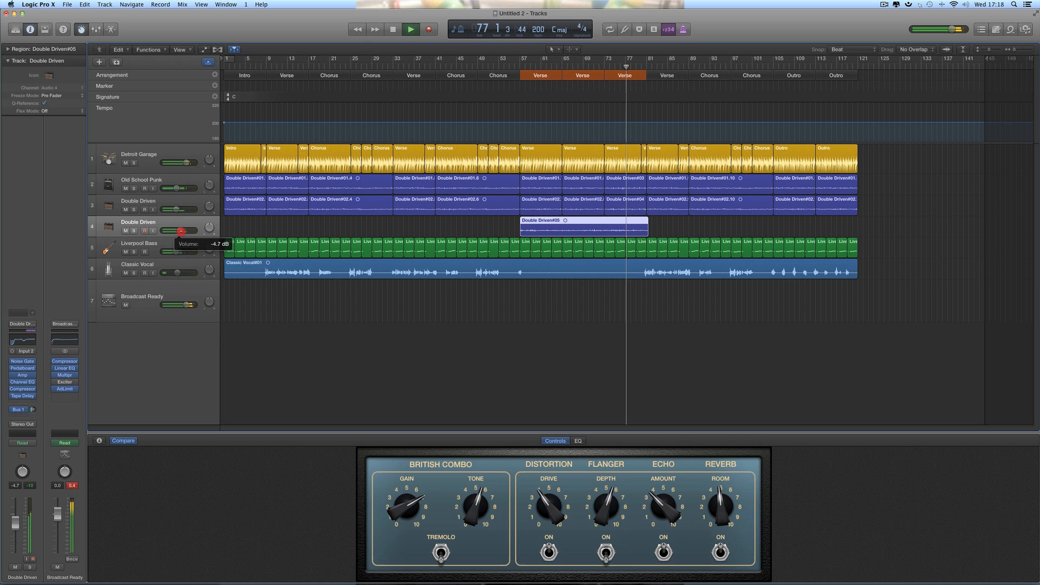
drag(181, 231, 179, 231)
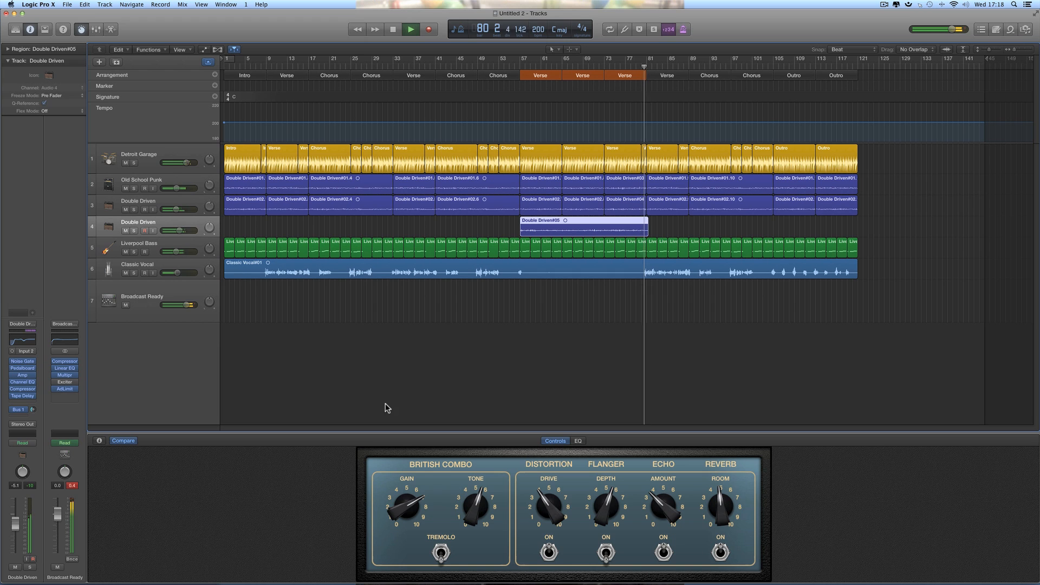
Step: Try the Classic Vocal echo at 24% during playback and switch the echo back off
click(179, 267)
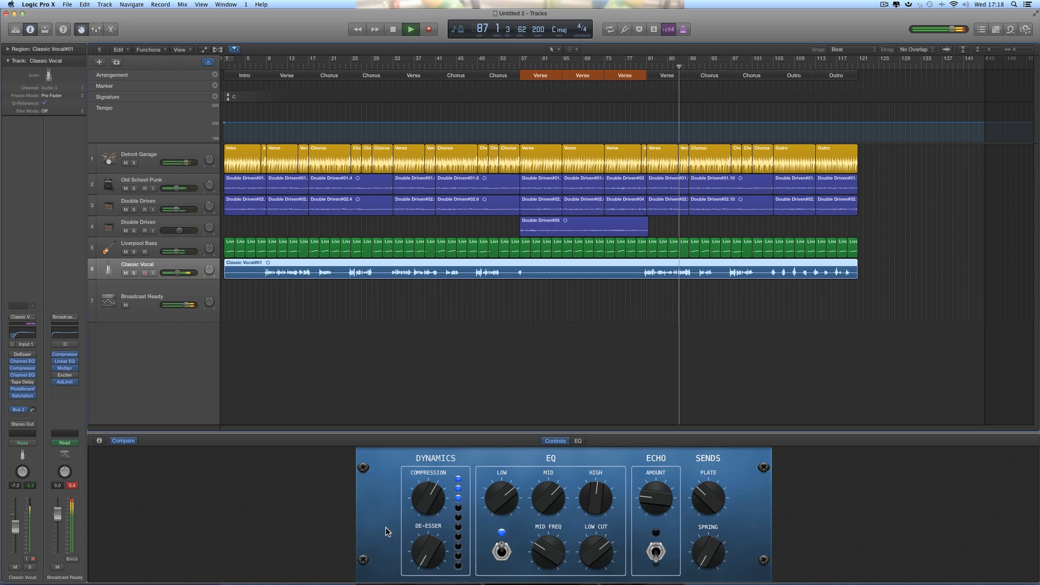
click(581, 500)
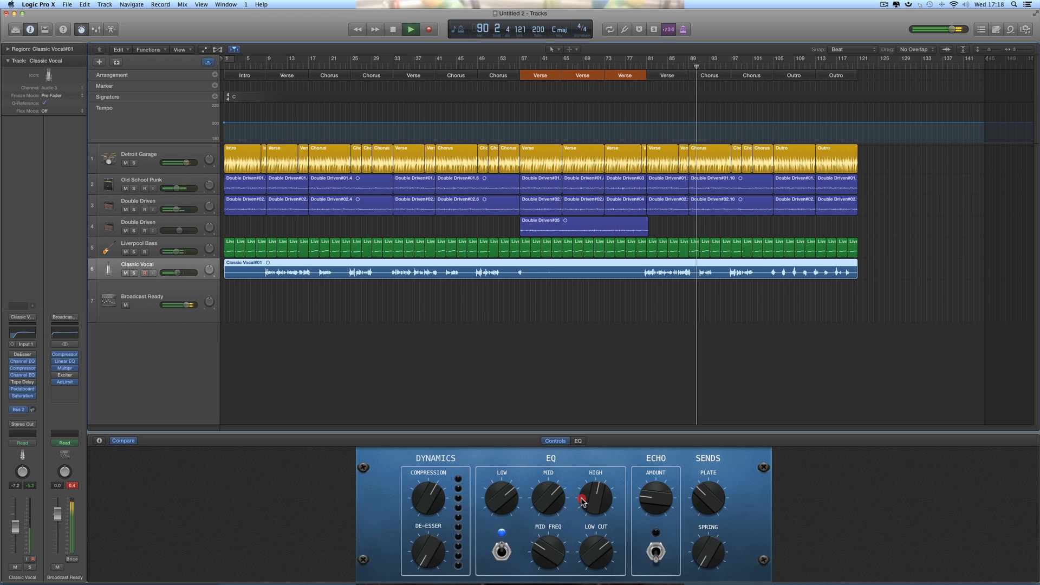
click(653, 550)
click(653, 503)
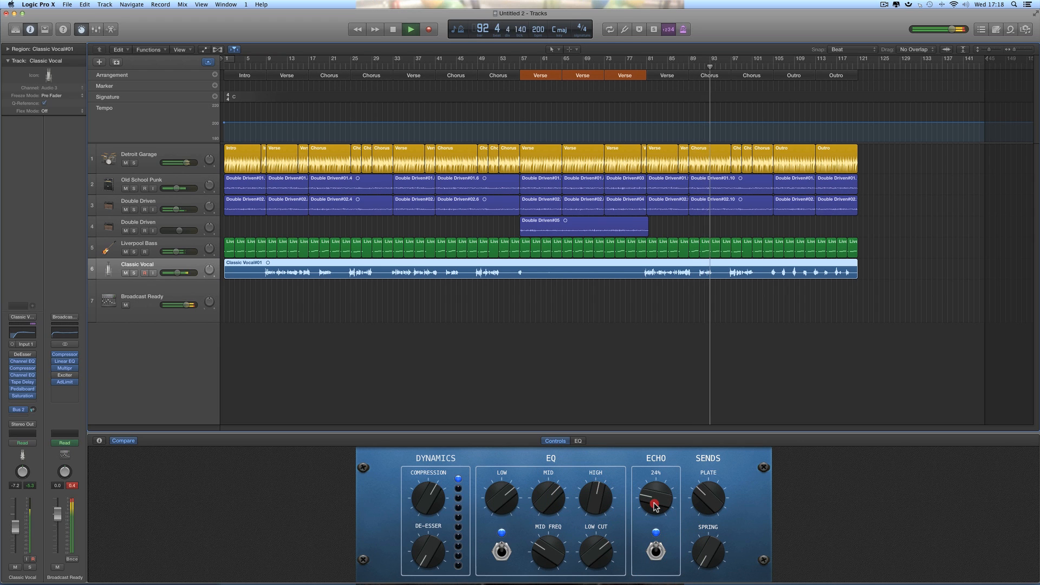
click(655, 550)
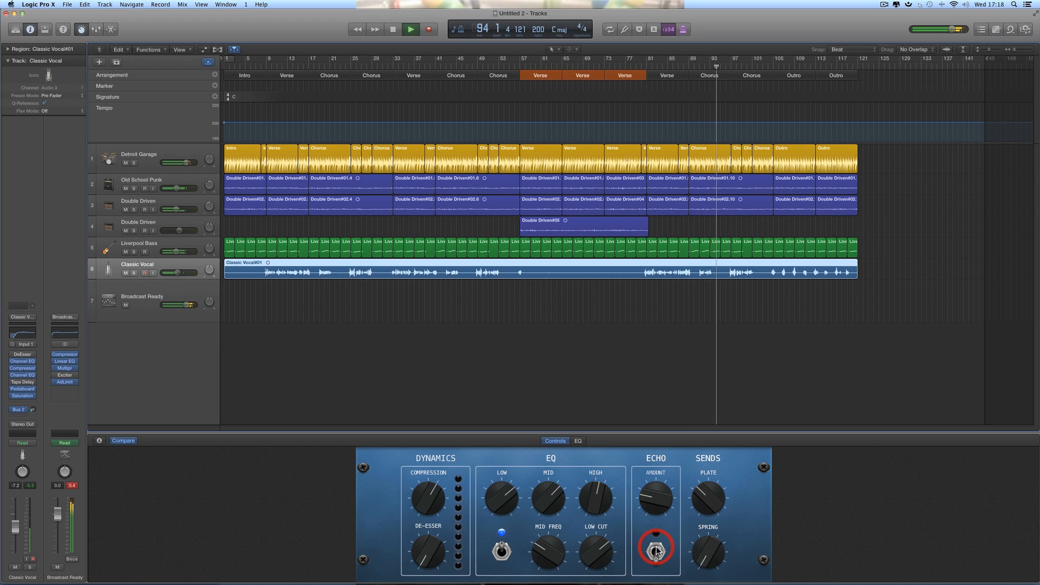
click(698, 503)
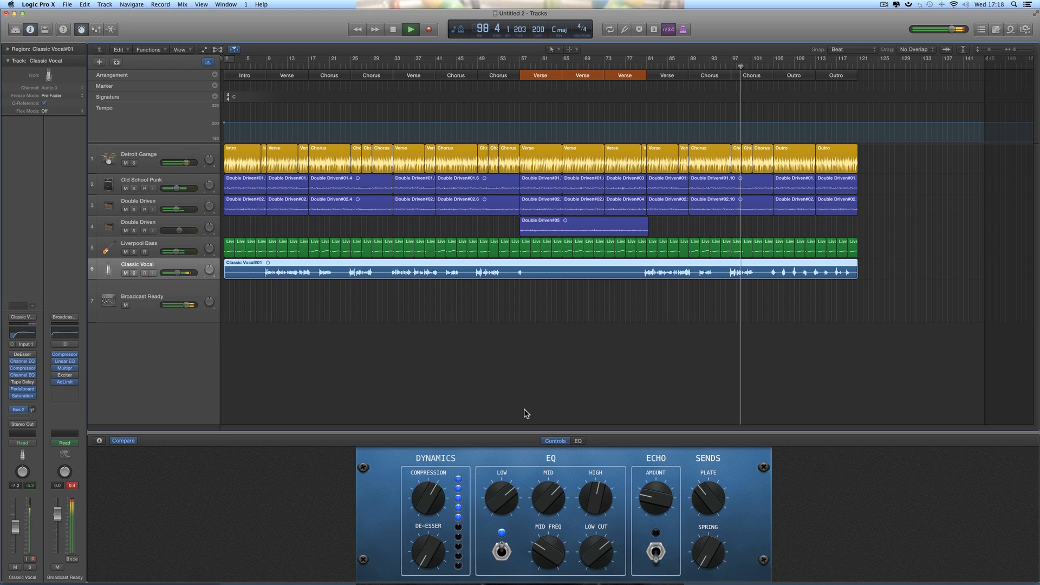
Step: Raise the Detroit Garage kick level slightly, stop playback and return the playhead to bar 1
click(157, 149)
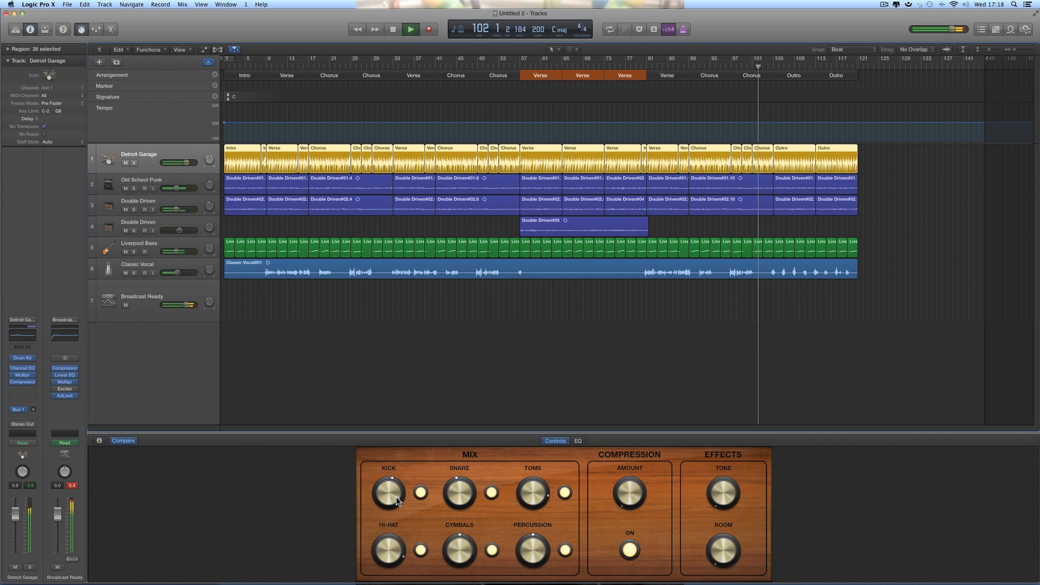
drag(395, 497, 396, 496)
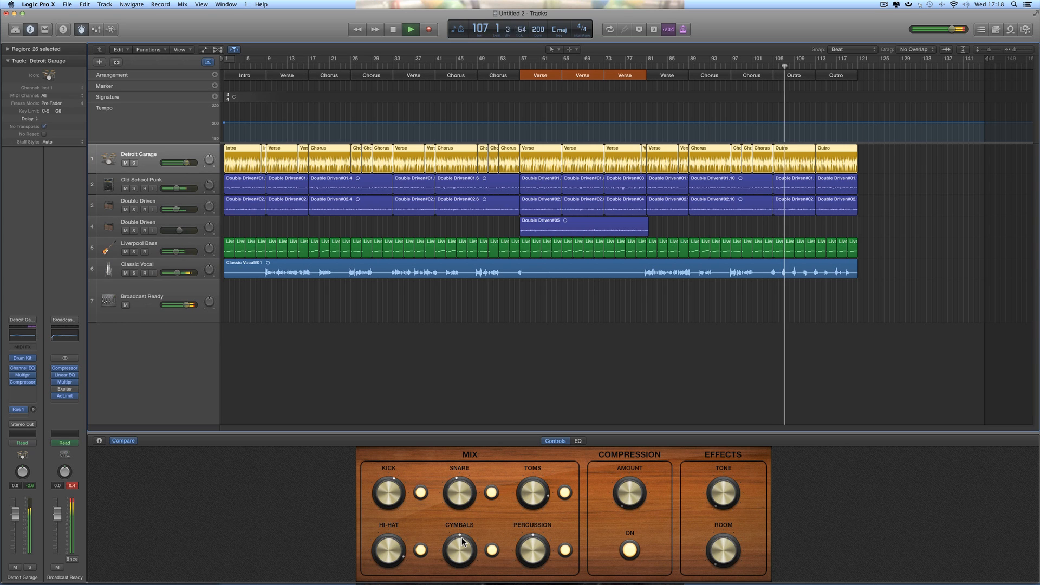
key(space)
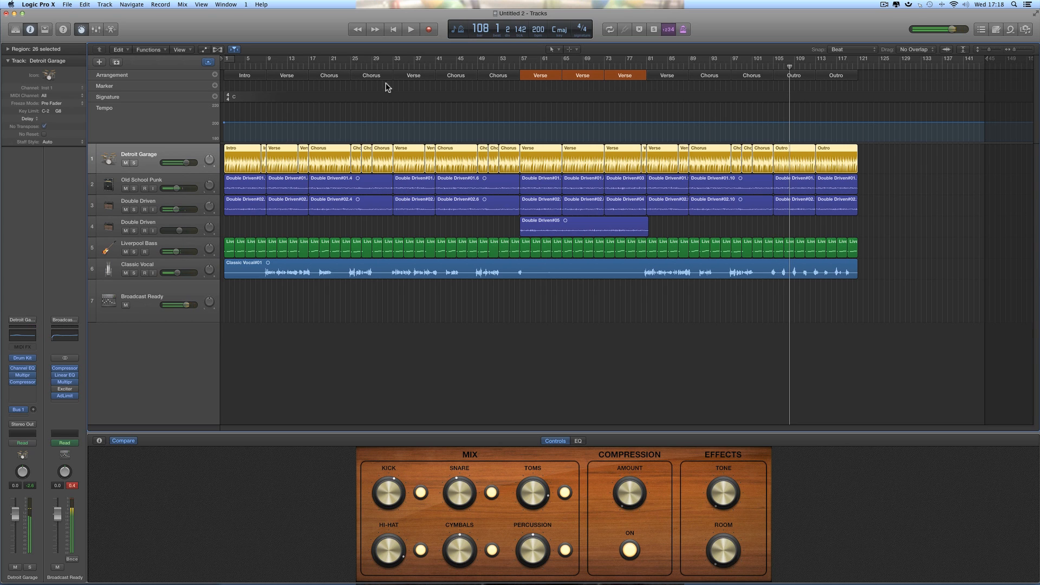
click(394, 29)
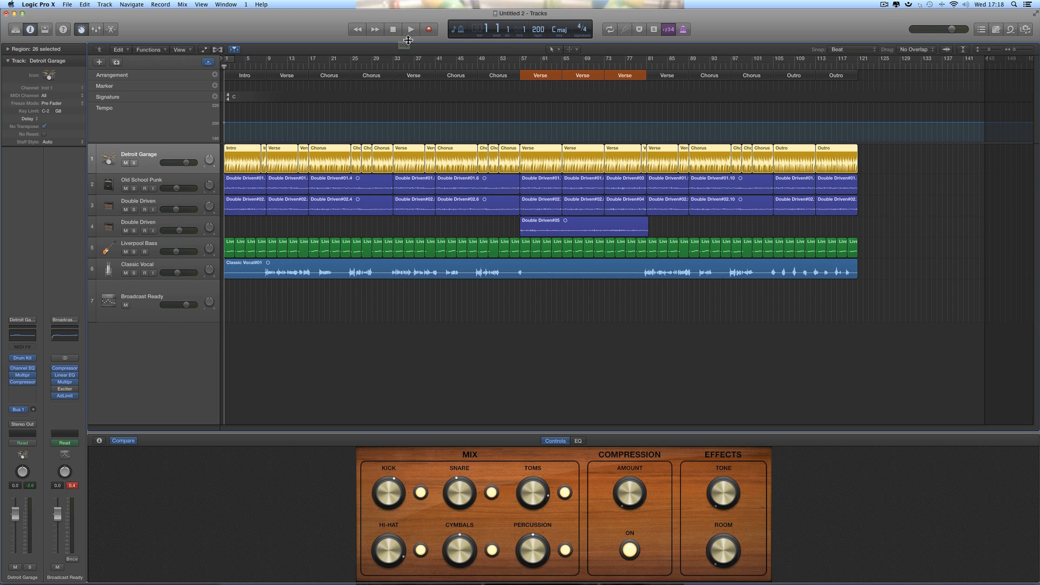
Step: Hide the Smart Controls, collapse the track inspector, and briefly audition the song's opening from bar 1
click(81, 30)
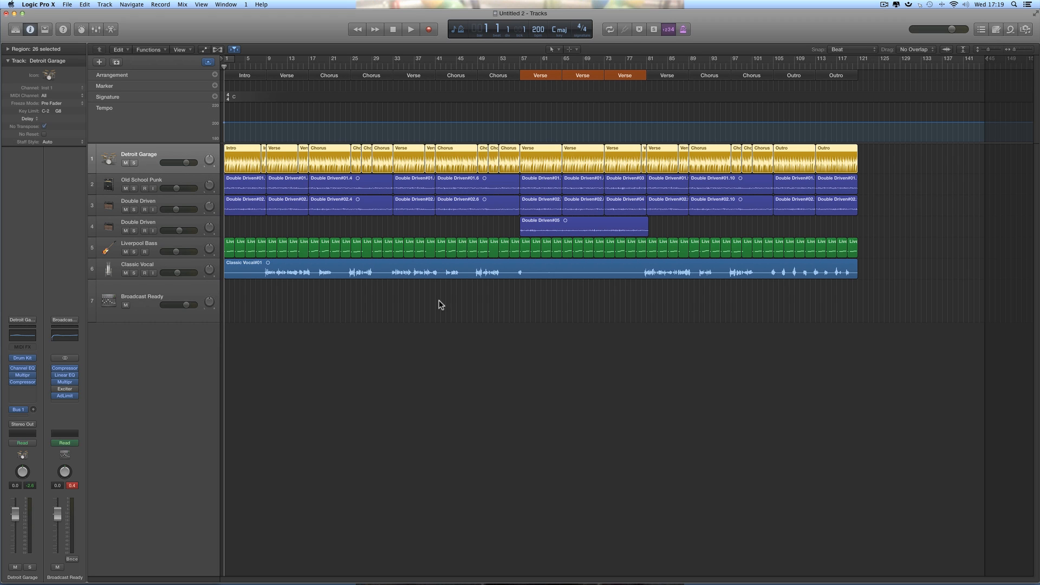
click(7, 60)
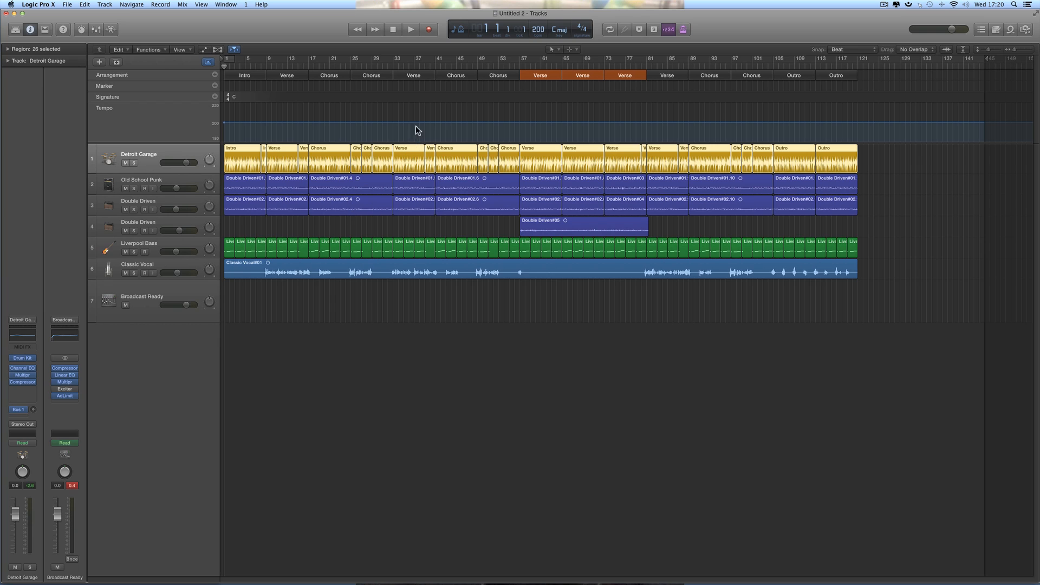
click(411, 30)
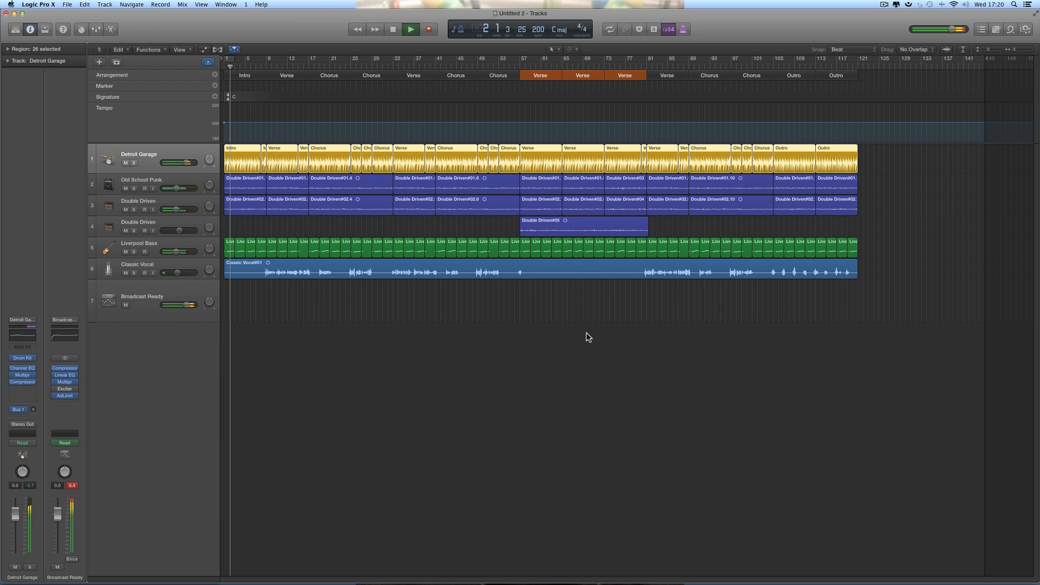
click(393, 29)
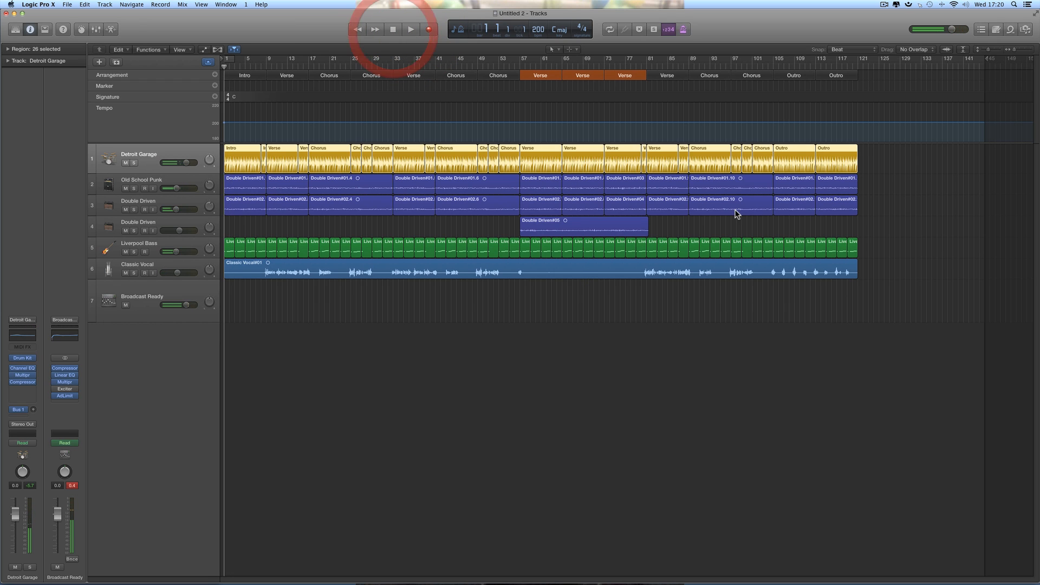
Step: Add an arrangement marker after the final Outro at bar 121 and shorten it to about one bar
click(1029, 49)
scroll(990, 99, right, 15)
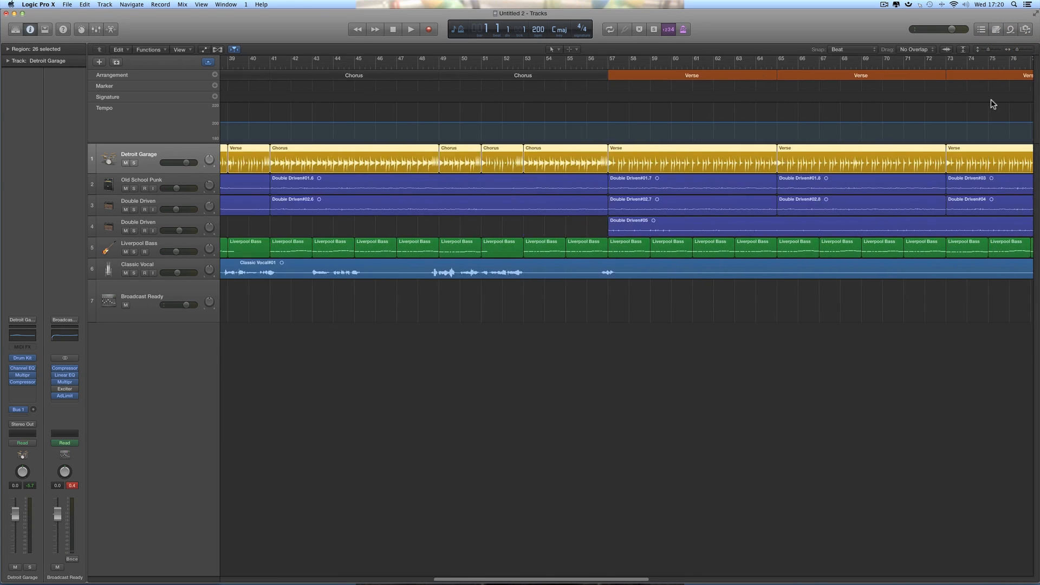
scroll(988, 99, right, 20)
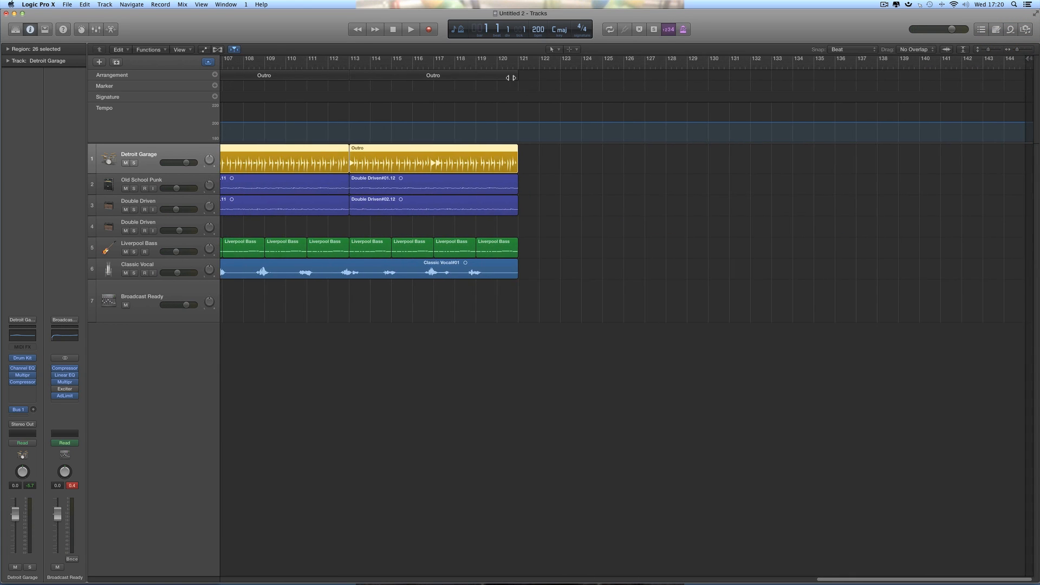
click(507, 77)
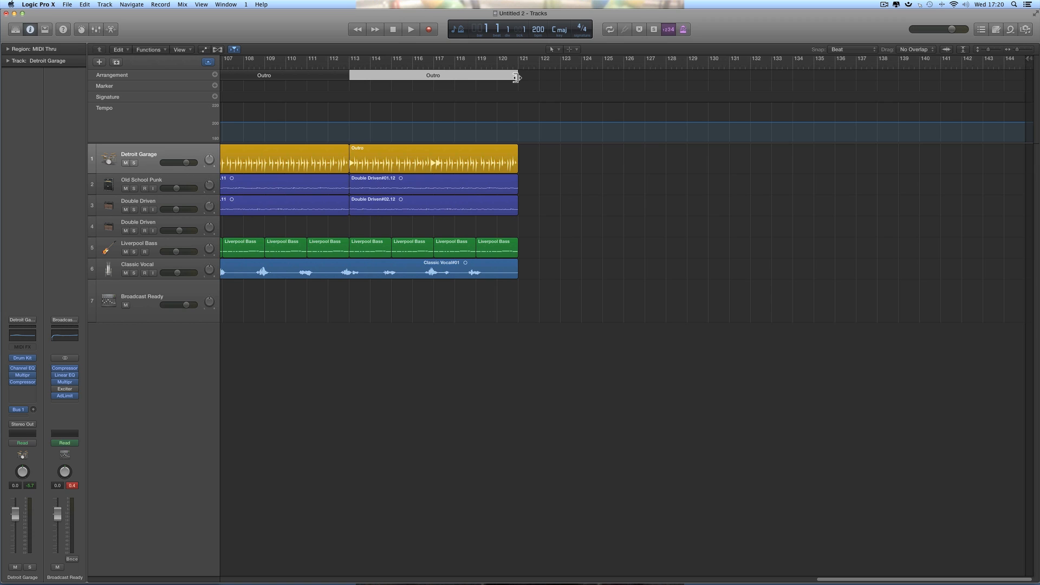
mouse_move(517, 77)
mouse_down()
mouse_move(538, 77)
mouse_move(497, 79)
mouse_move(538, 82)
mouse_move(519, 81)
mouse_up()
click(214, 74)
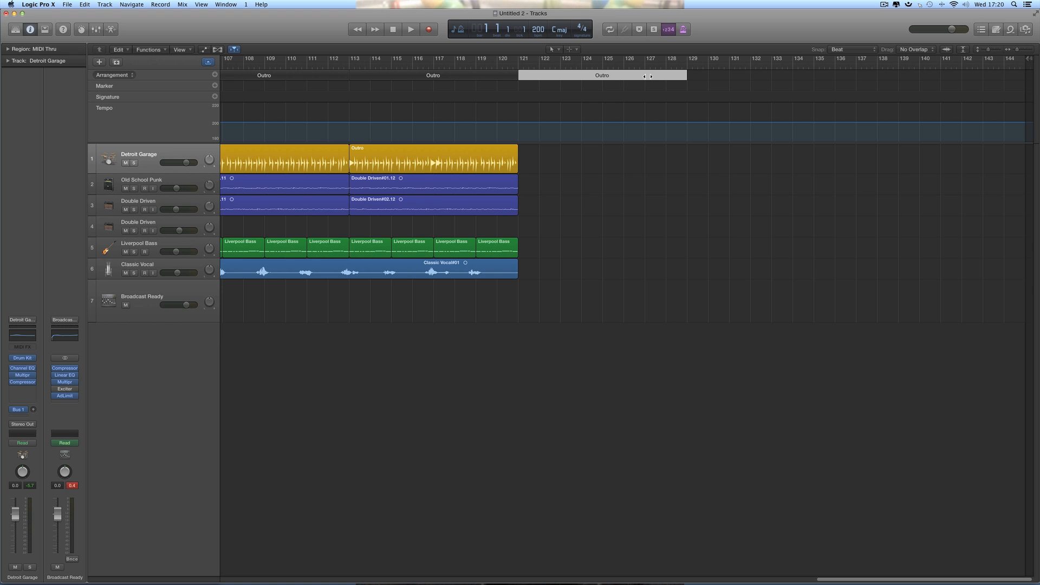
drag(685, 77, 539, 83)
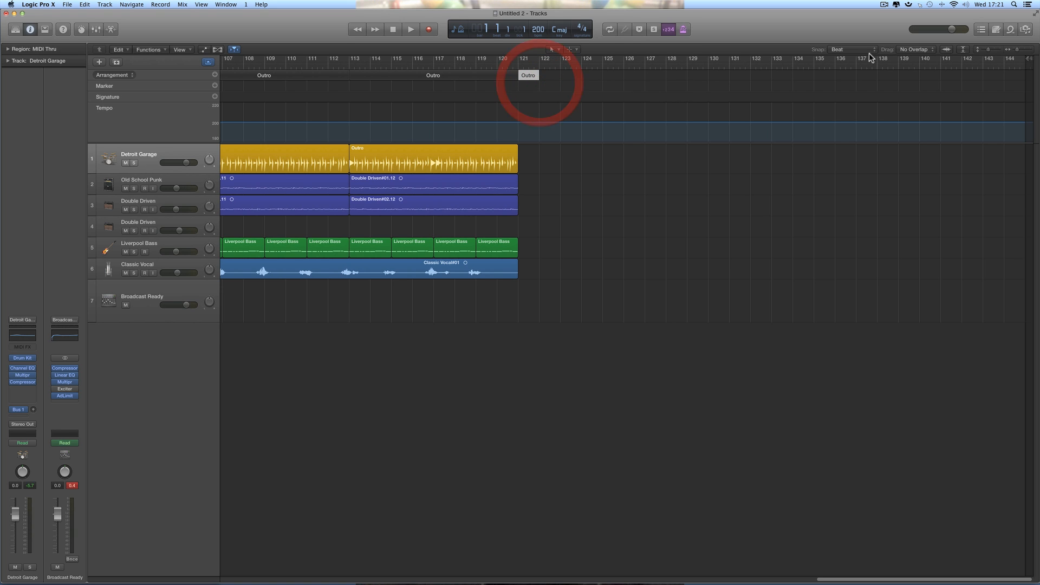
Step: Rename the new arrangement marker at bar 121 as count
click(1018, 50)
click(629, 76)
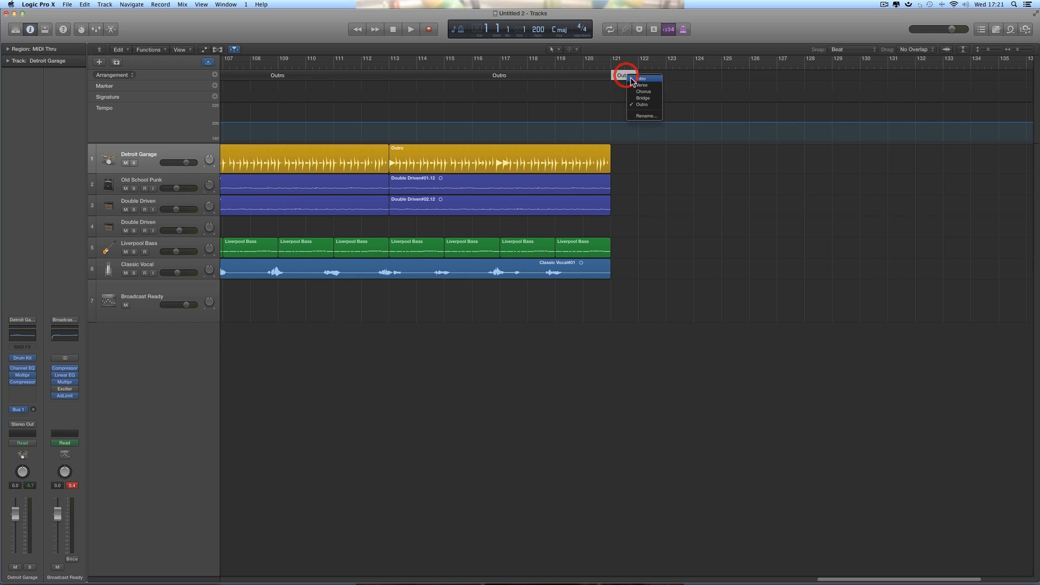
click(644, 116)
text(cou)
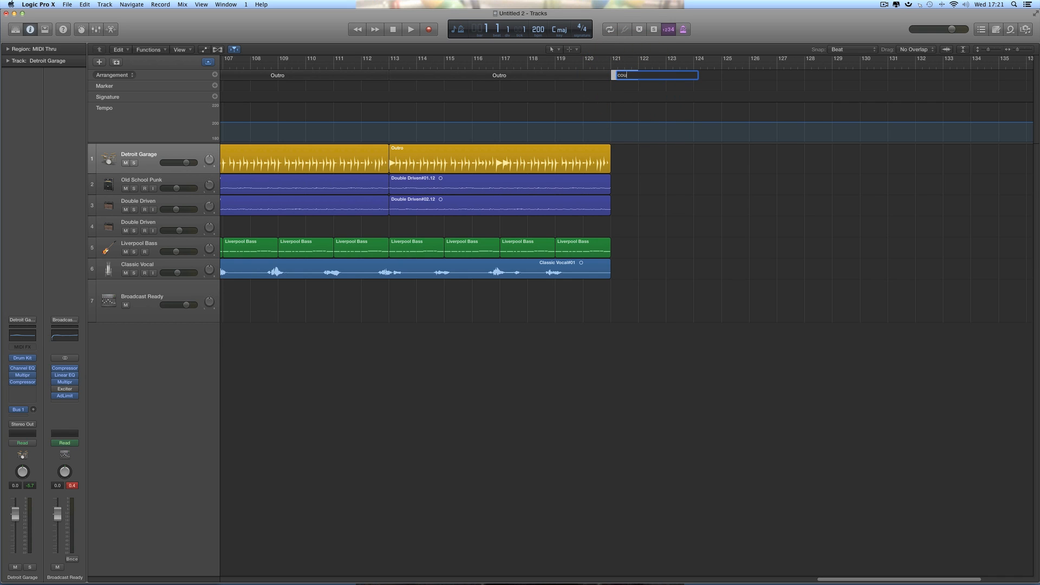
text(nt)
key(Return)
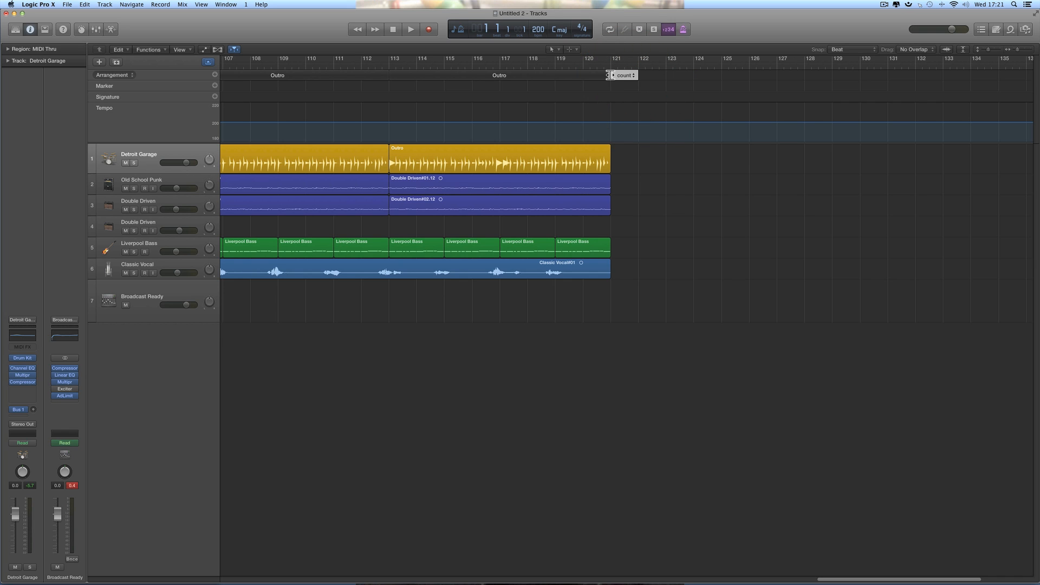
Step: Move the count marker to bar 1 ahead of the Intro and select it
drag(613, 72, 615, 72)
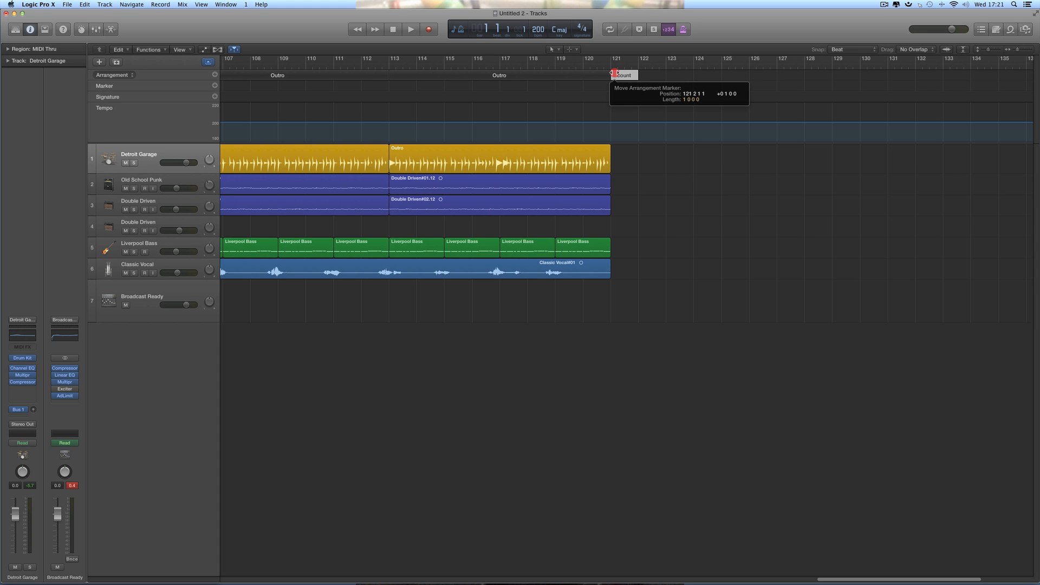
mouse_move(615, 73)
mouse_down()
mouse_move(188, 84)
mouse_move(234, 83)
mouse_up()
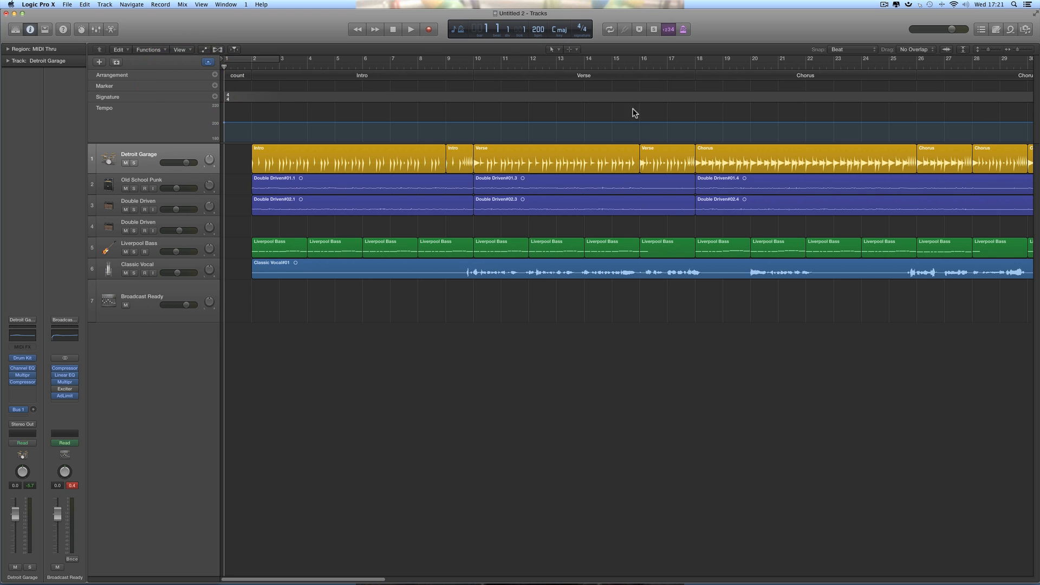
drag(1020, 51, 1023, 51)
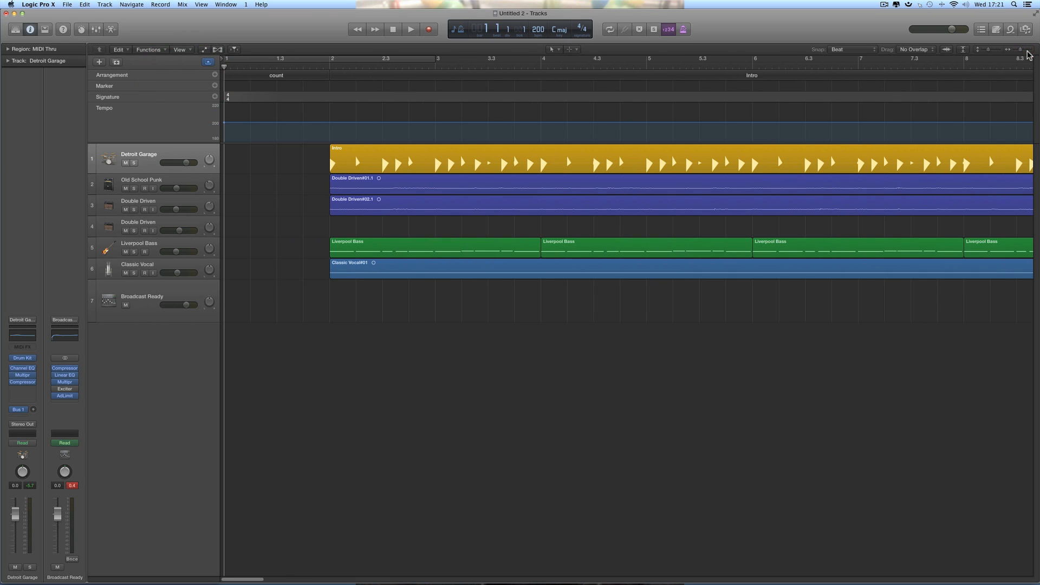
click(245, 79)
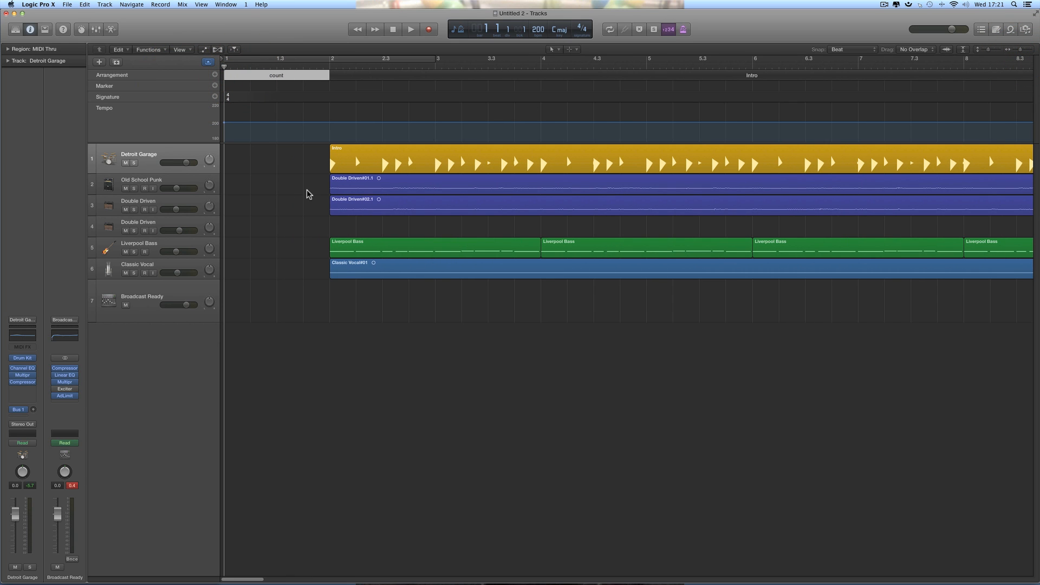
Step: Briefly audition the Intro from bar 2, and draw a one-bar MIDI region at bar 1 on the Liverpool Bass track with the Pencil Tool
click(329, 64)
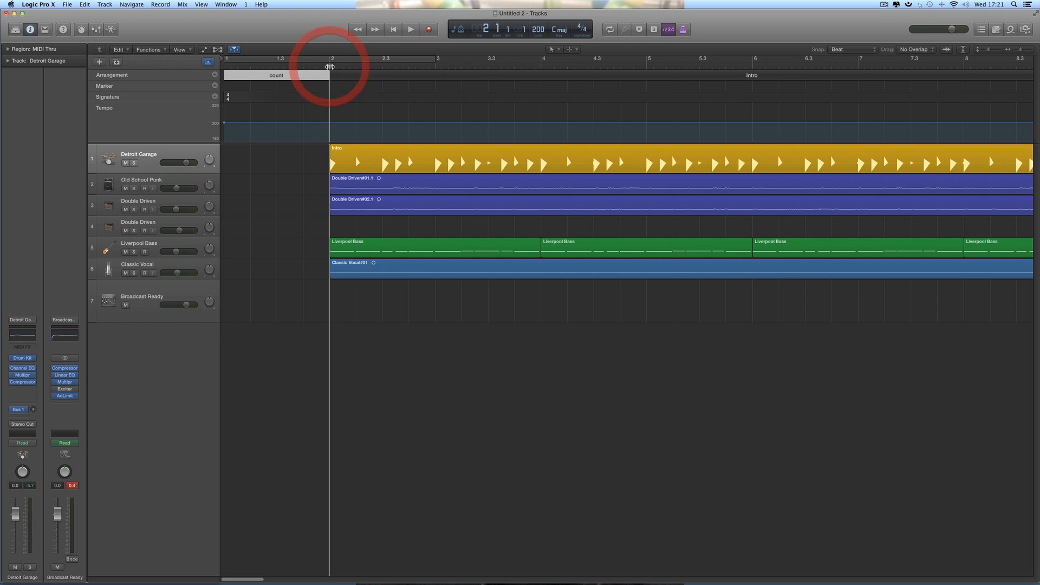
key(space)
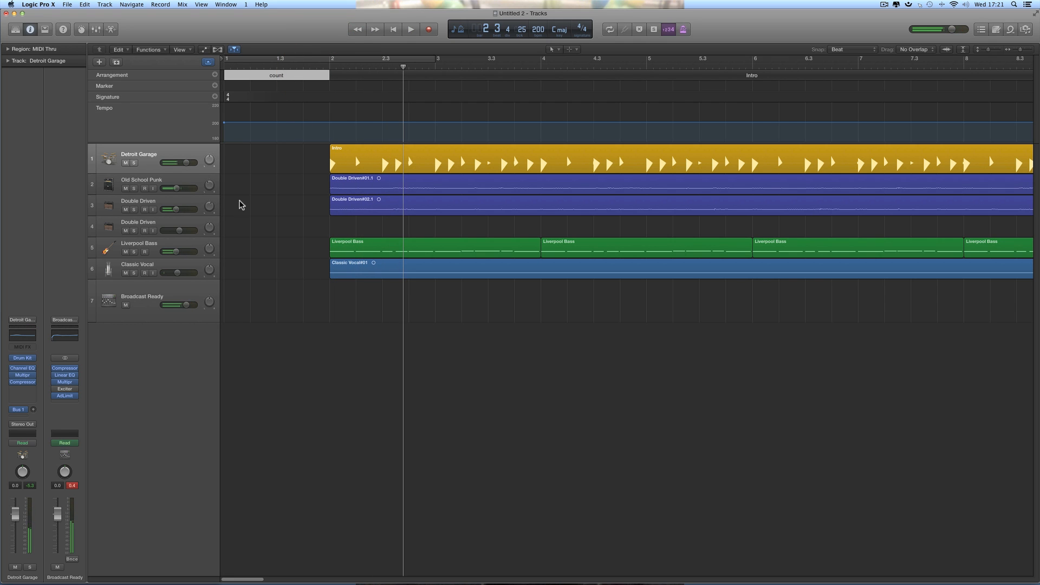
click(552, 49)
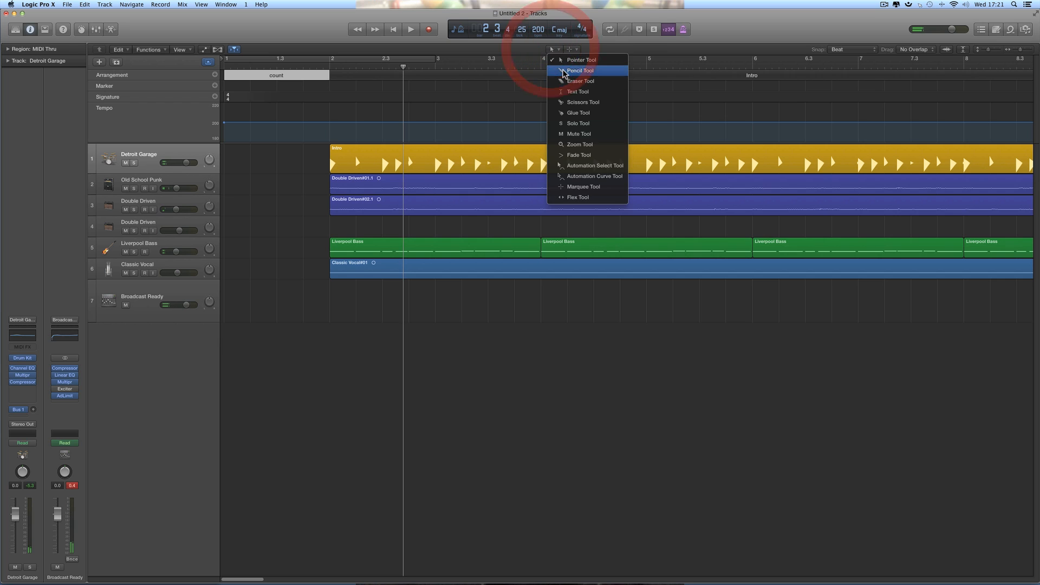
click(560, 73)
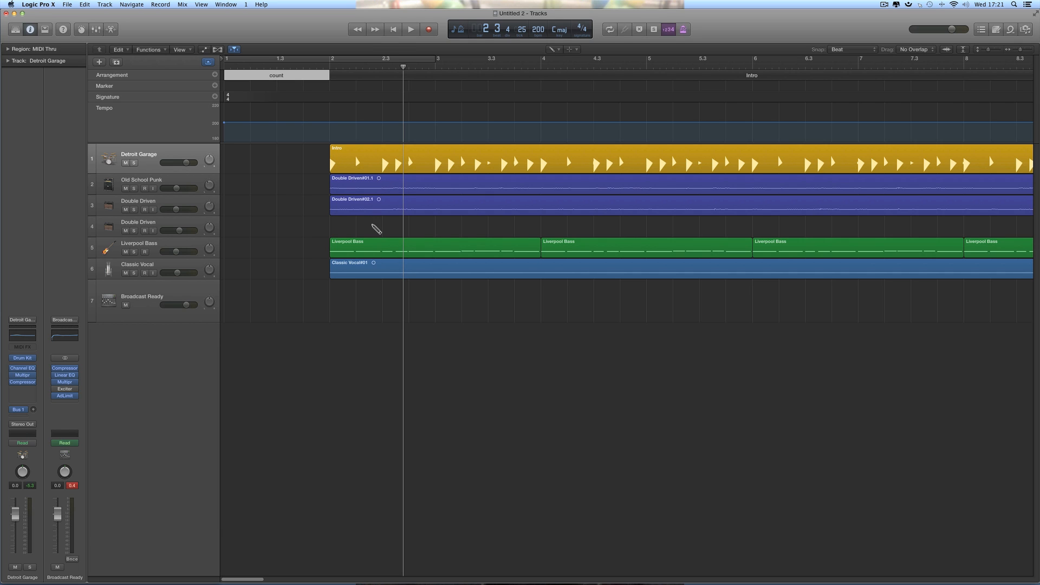
click(232, 247)
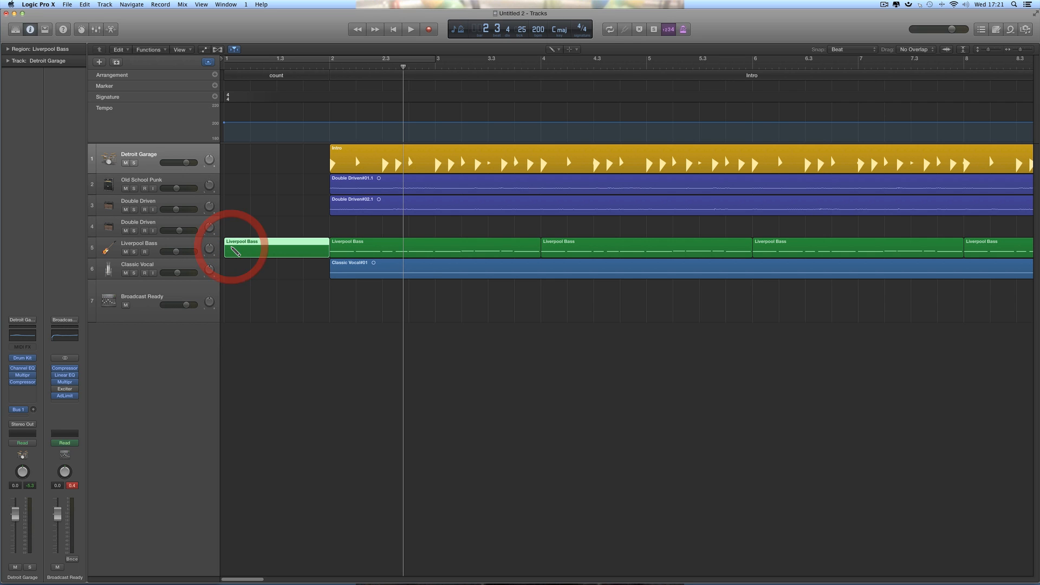
Step: Move the new bar 1 region up to the Detroit Garage track with the Pointer Tool
click(553, 49)
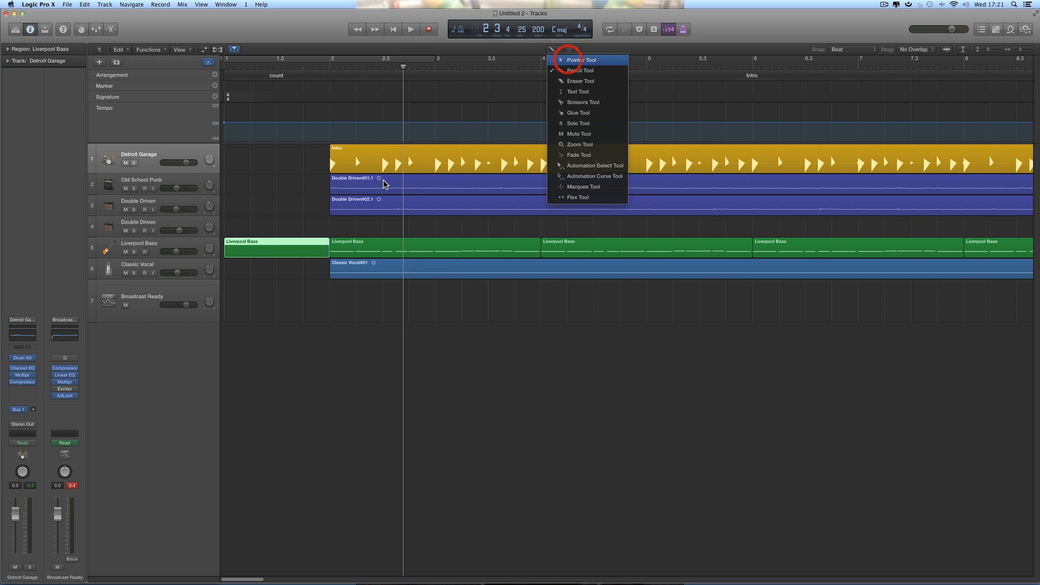
click(563, 59)
drag(271, 241, 271, 160)
click(257, 78)
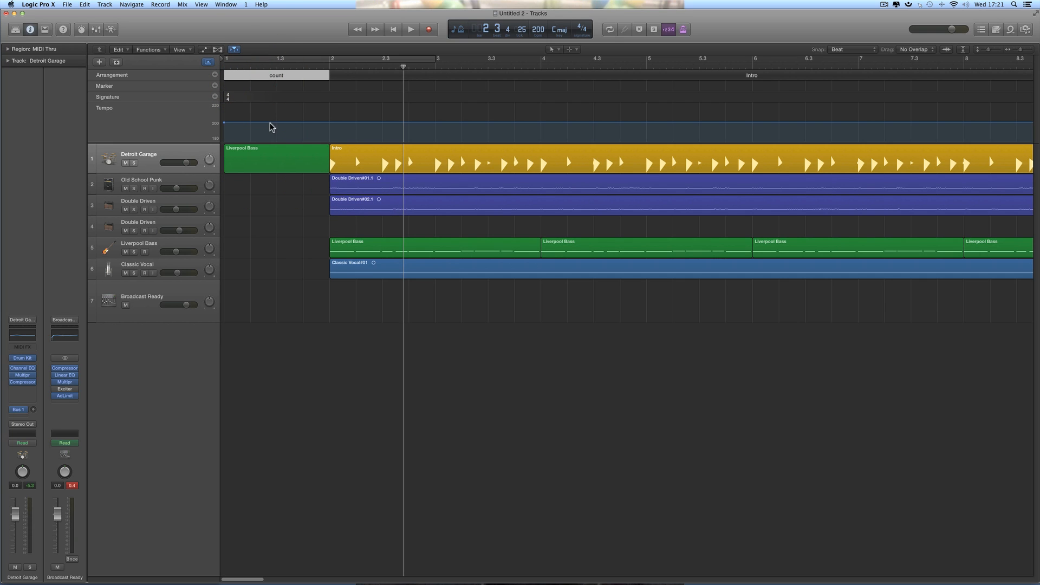
Step: Open the Detroit Garage track's bar 1 region in the Piano Roll, display drum names, and preview the Count-In/Clave sound
click(265, 157)
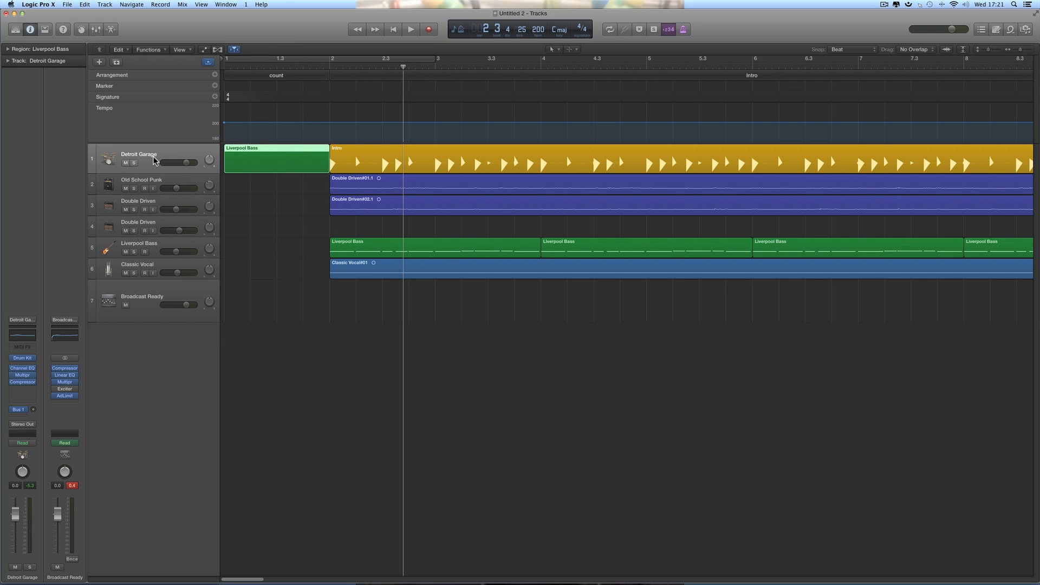
click(361, 158)
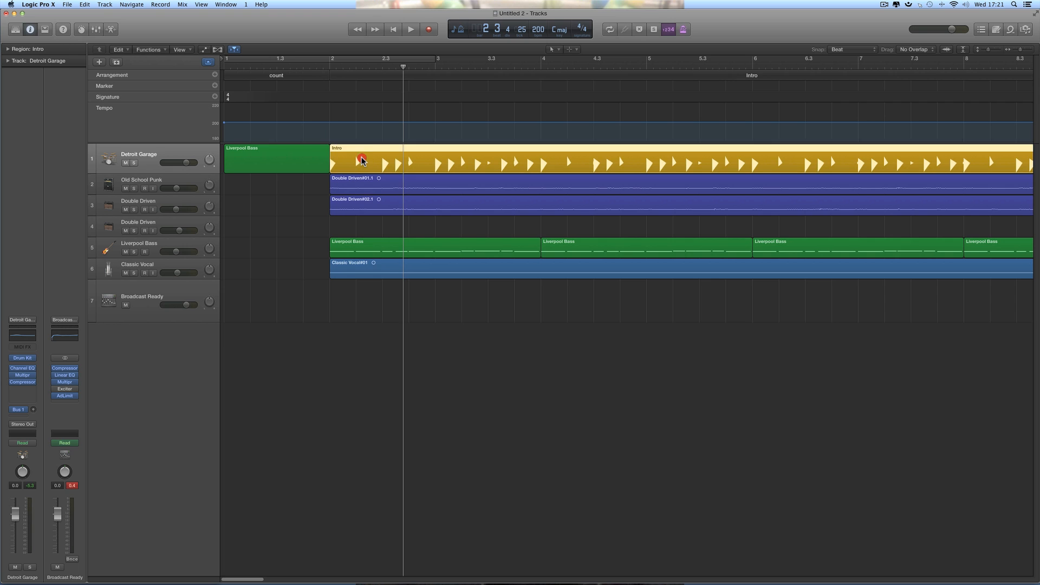
click(367, 153)
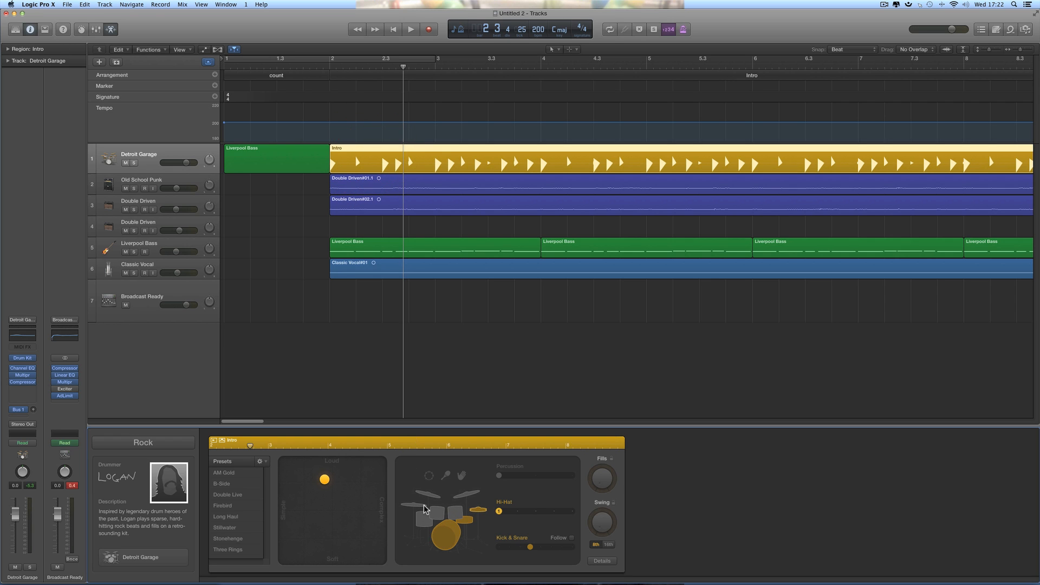
click(278, 160)
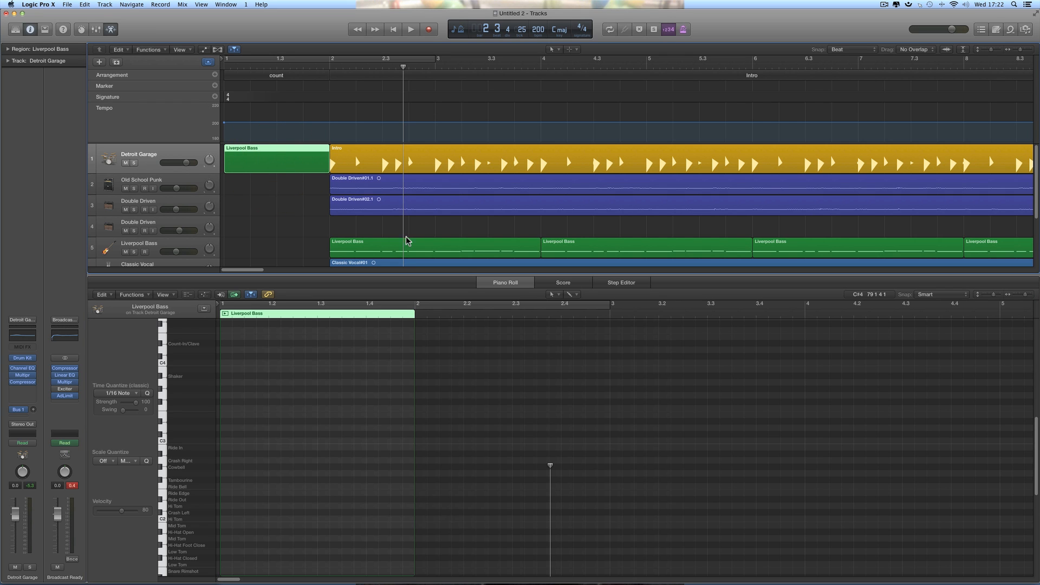
click(170, 295)
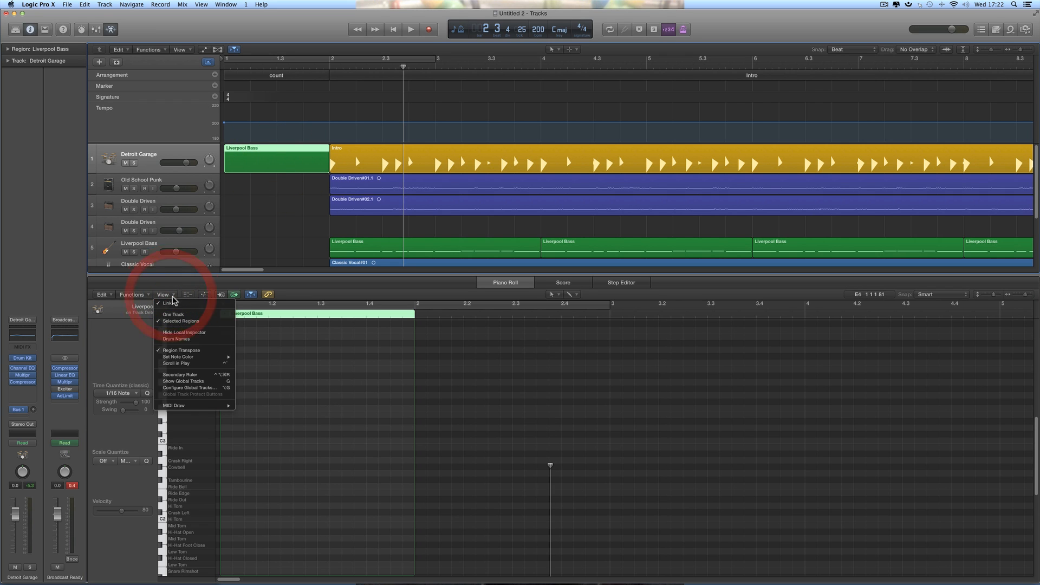
click(189, 342)
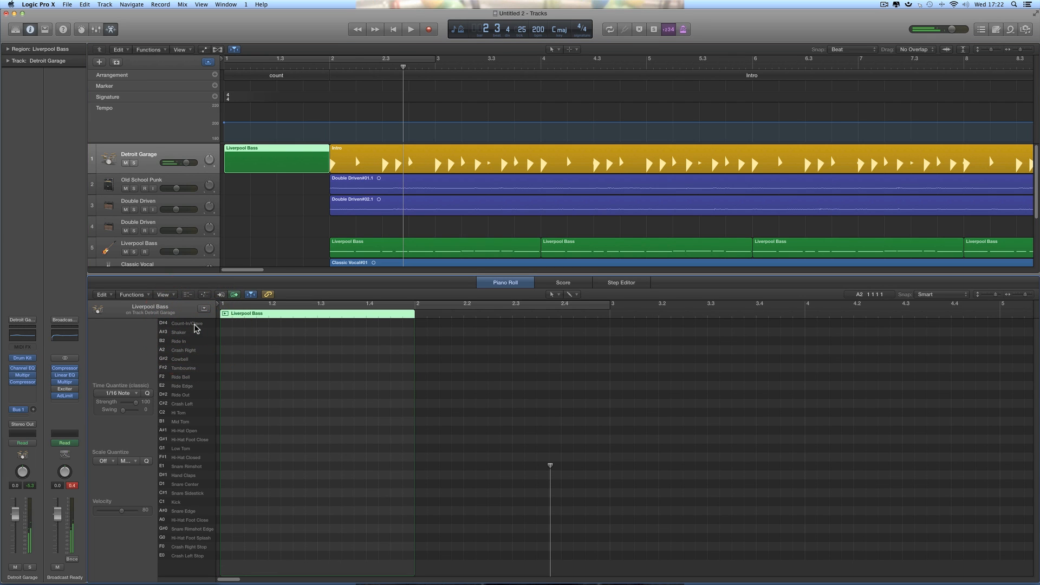
click(195, 326)
Step: Draw four short Count-In/Clave notes in the bar 1 region, one on each beat, with the Pencil Tool
click(554, 295)
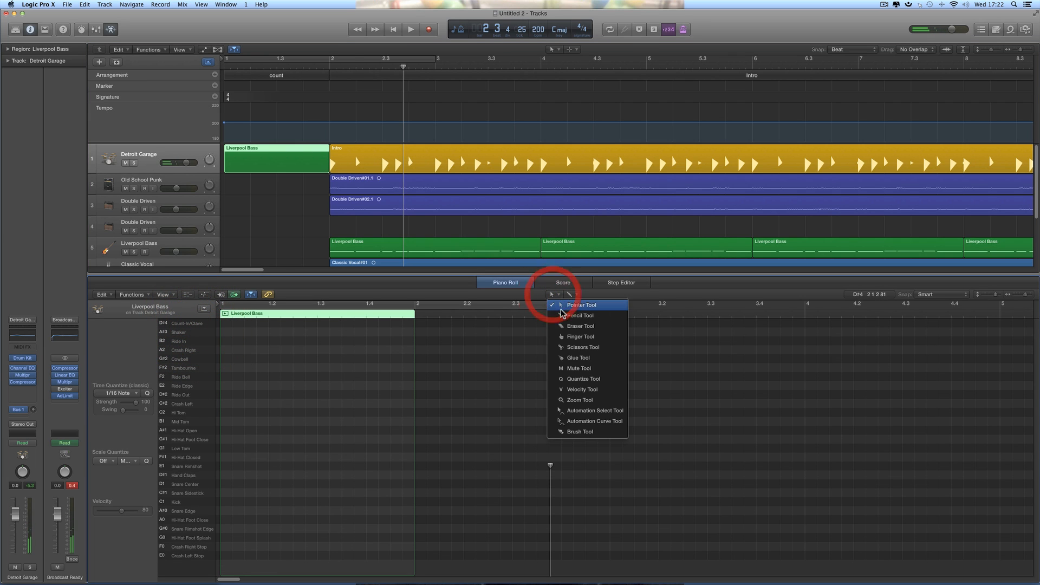
click(558, 313)
click(224, 323)
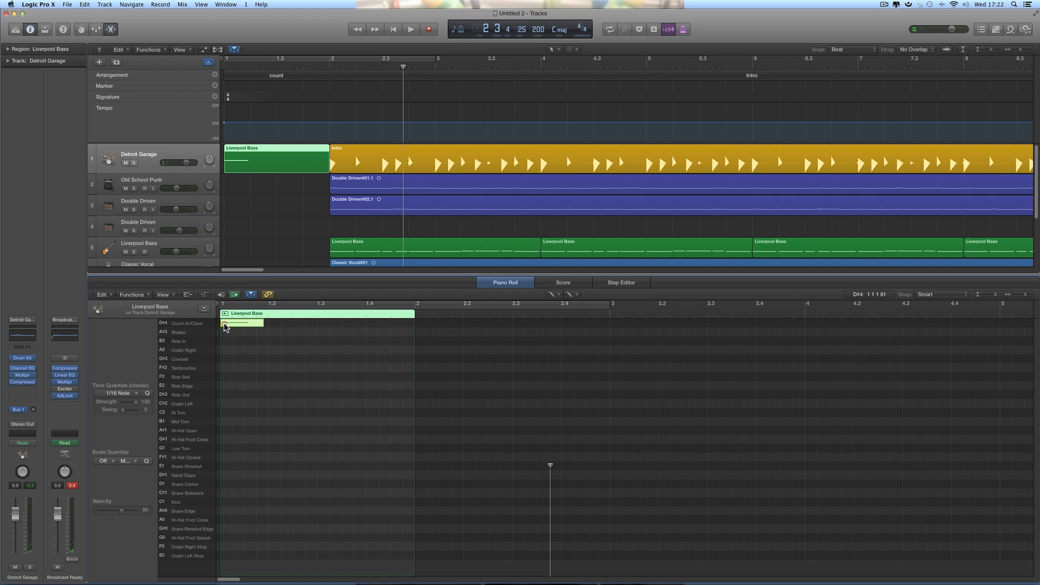
click(265, 327)
drag(265, 326, 247, 325)
click(272, 324)
click(319, 323)
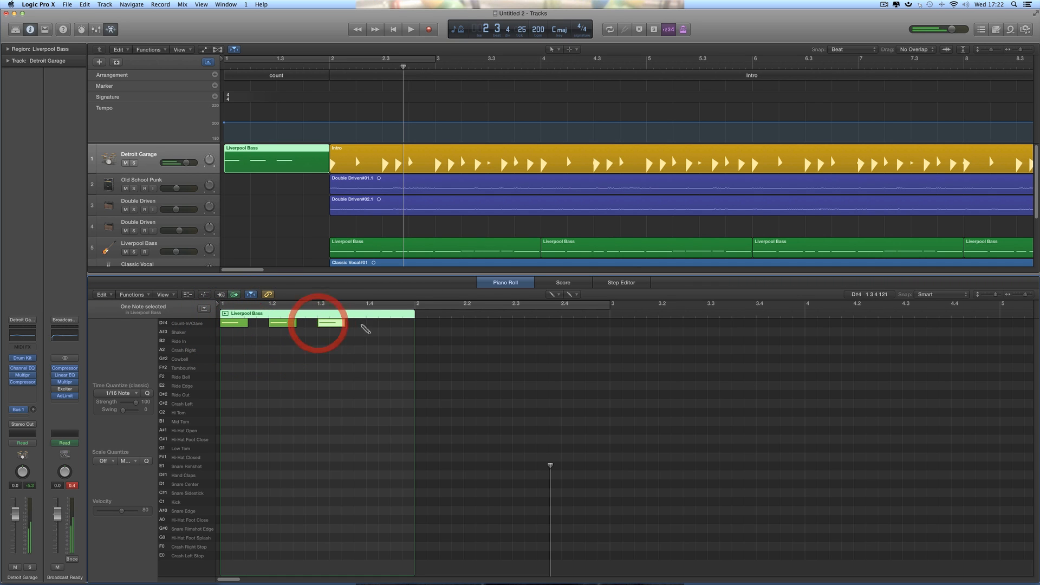
click(370, 324)
Step: Select all four Count-In/Clave notes, try a higher velocity, and play the count-in from bar 1
click(199, 324)
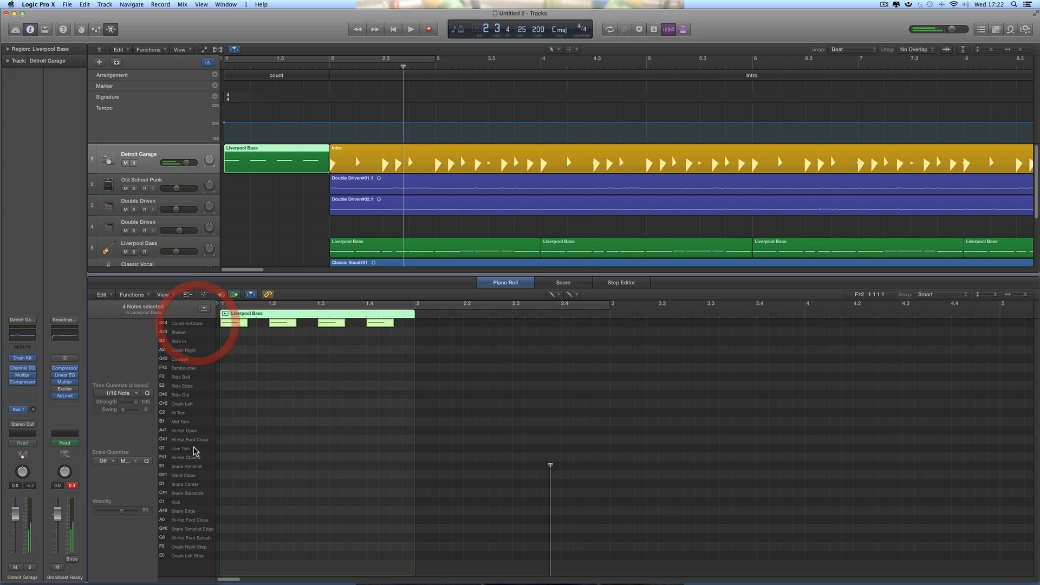
drag(123, 510, 132, 510)
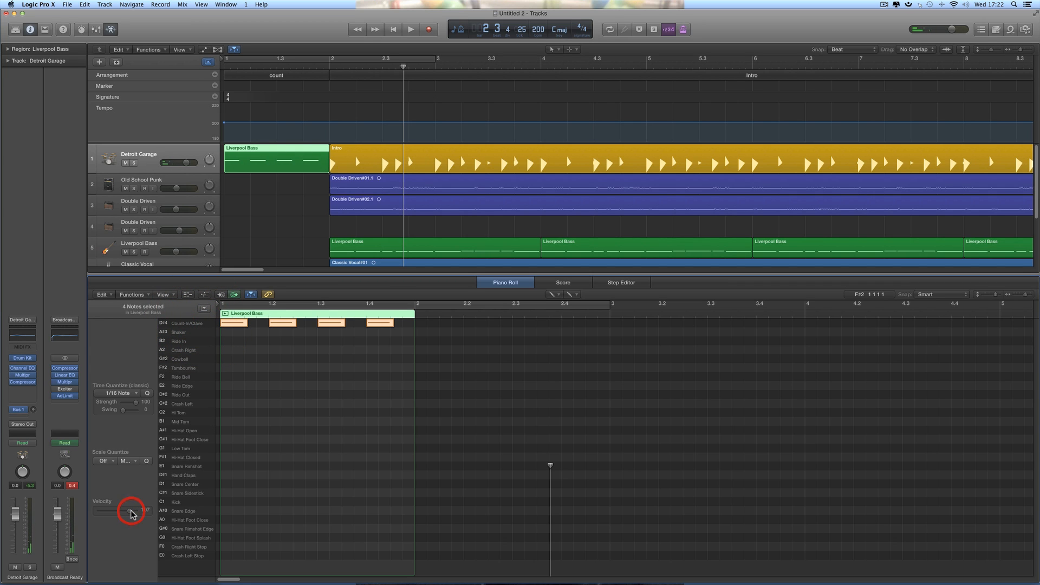
click(393, 30)
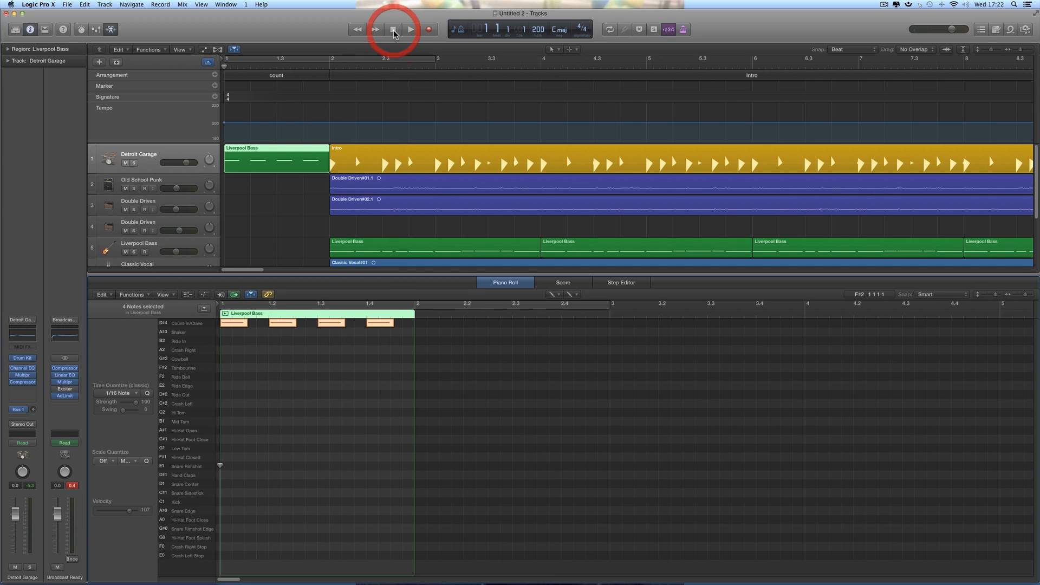
click(410, 30)
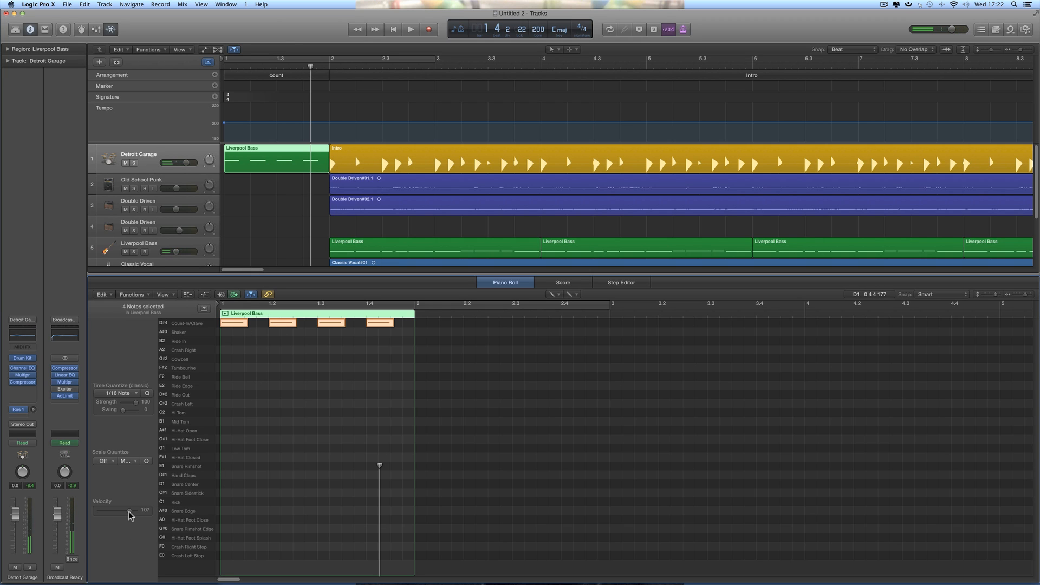
Step: Try velocity 37 on the four Count-In/Clave notes, replay the count-in, and set their velocity to 80
drag(132, 514, 109, 512)
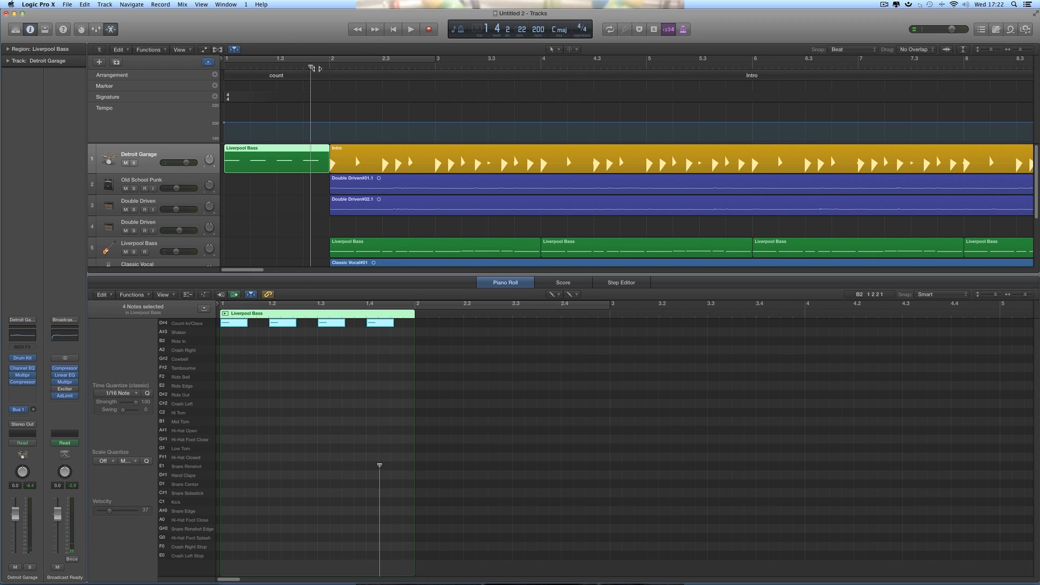
click(392, 30)
key(space)
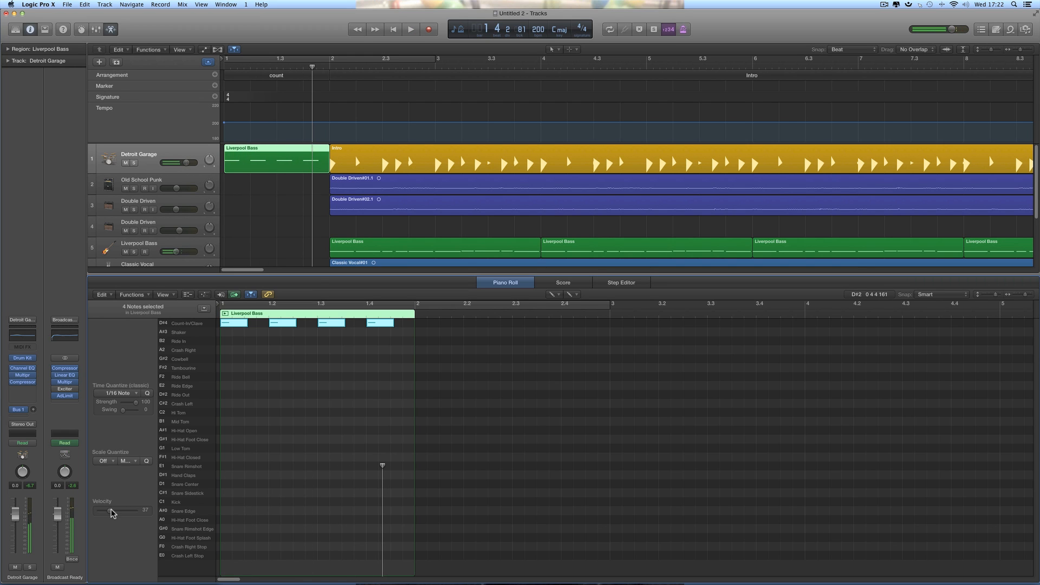
drag(111, 511, 124, 511)
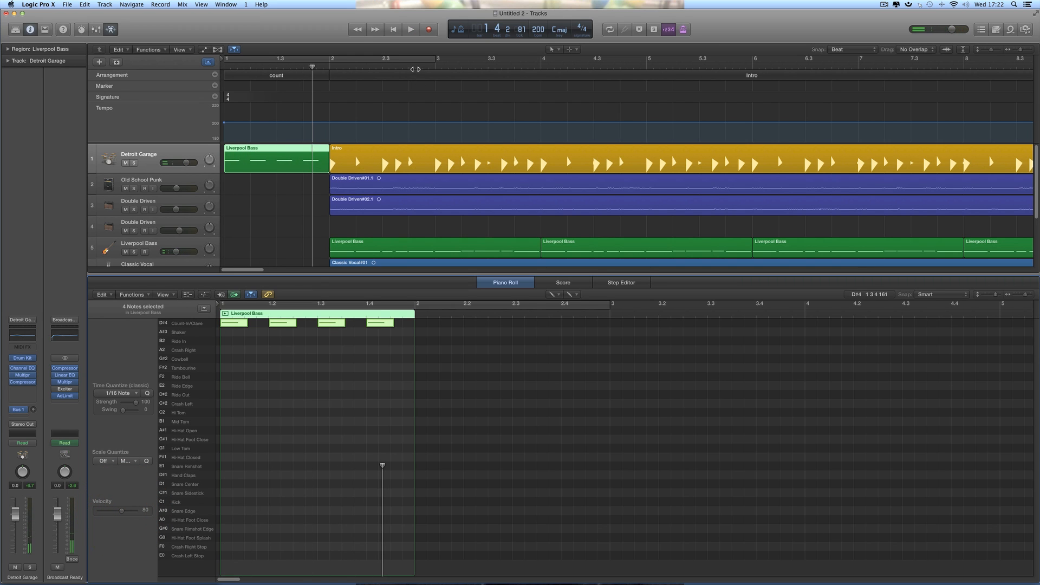
Step: Close the Piano Roll and play the song from the count-in through the Intro into the first Verse
click(109, 30)
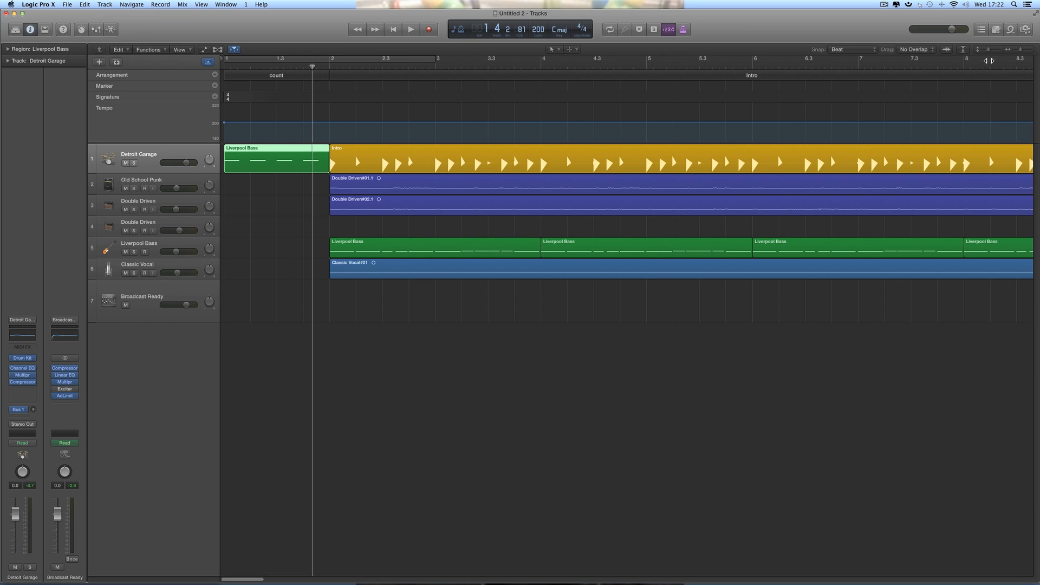
click(1011, 52)
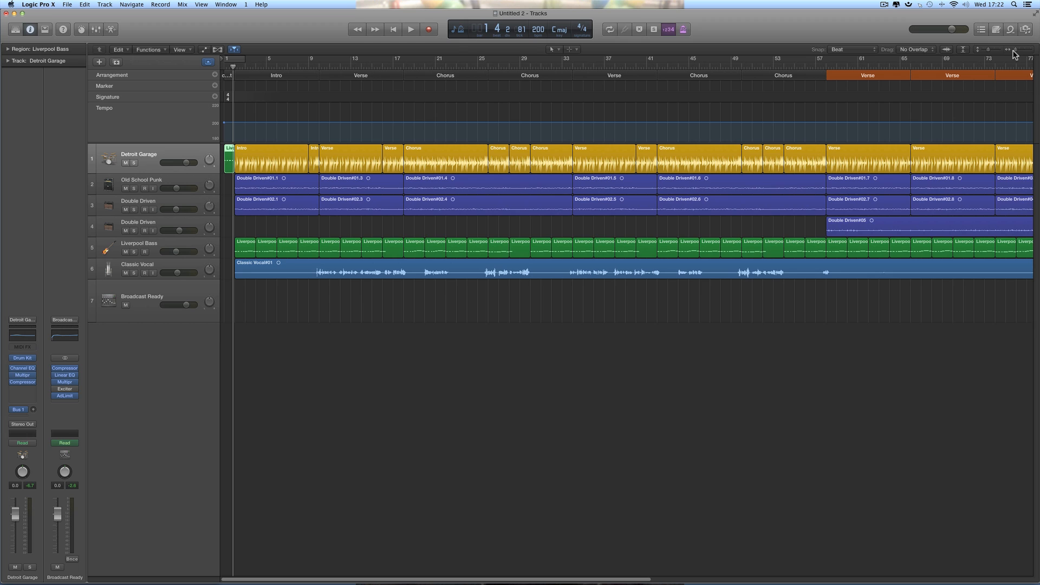
click(408, 30)
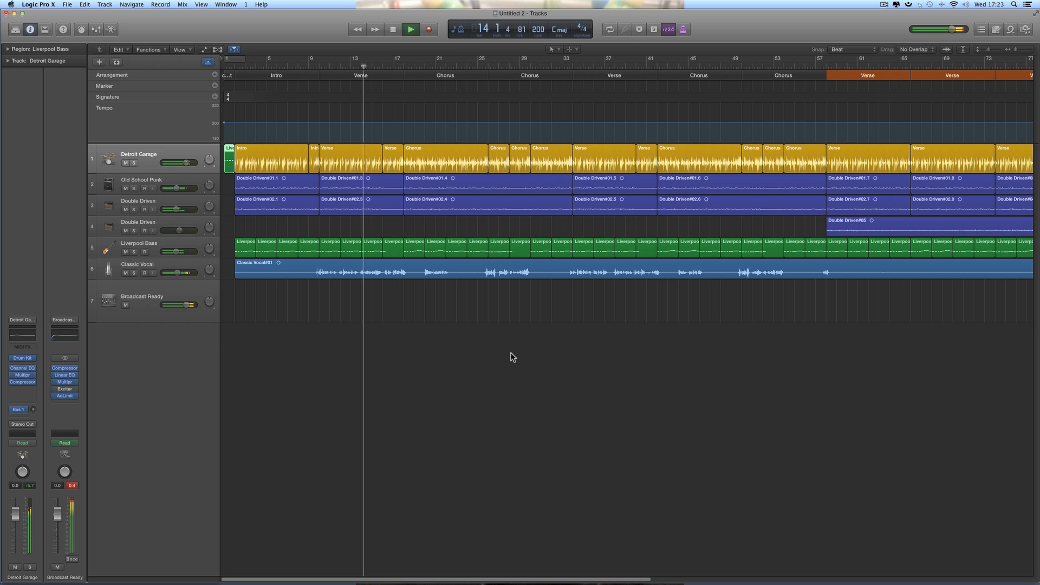
Step: Raise the Classic Vocal track's volume slightly during playback, stop the song, and display the full arrangement
click(177, 274)
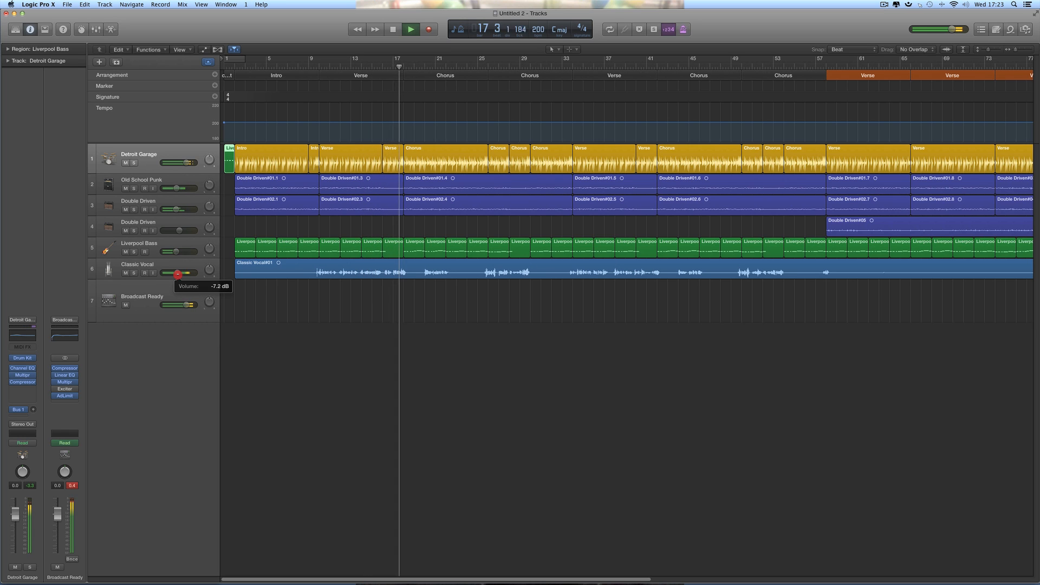
drag(177, 274, 179, 272)
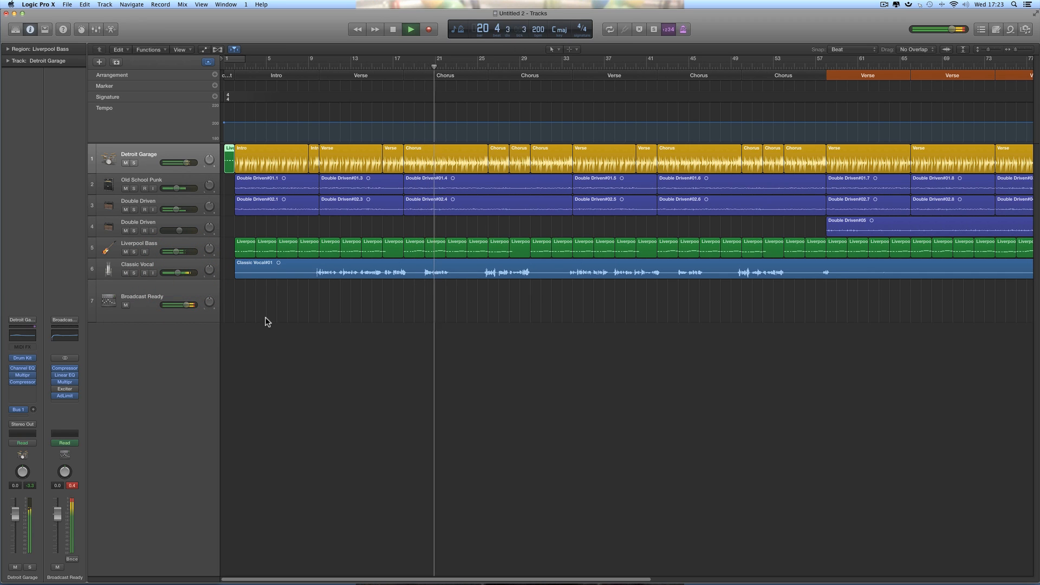
key(space)
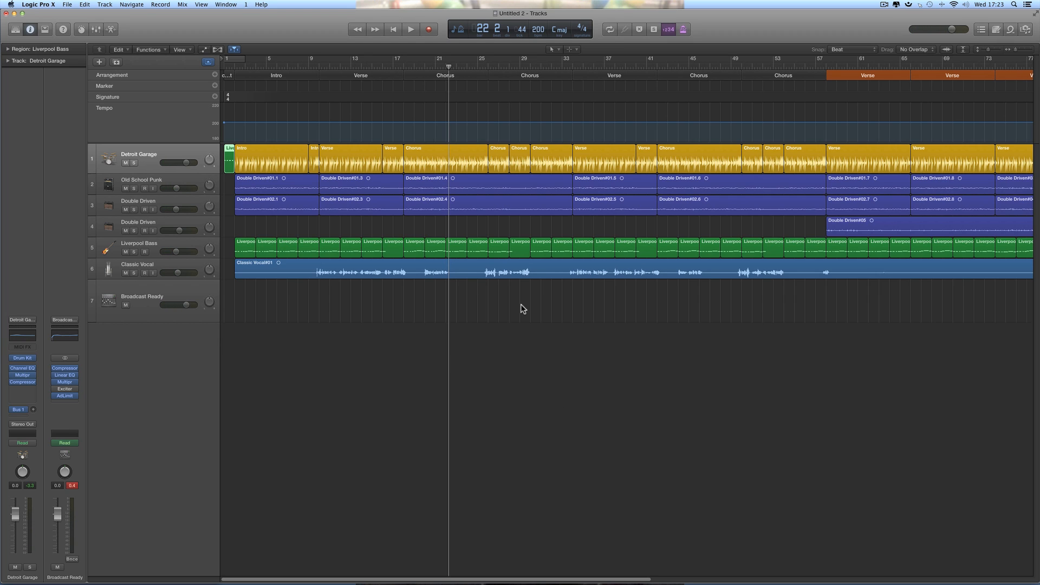
drag(1016, 50, 1012, 50)
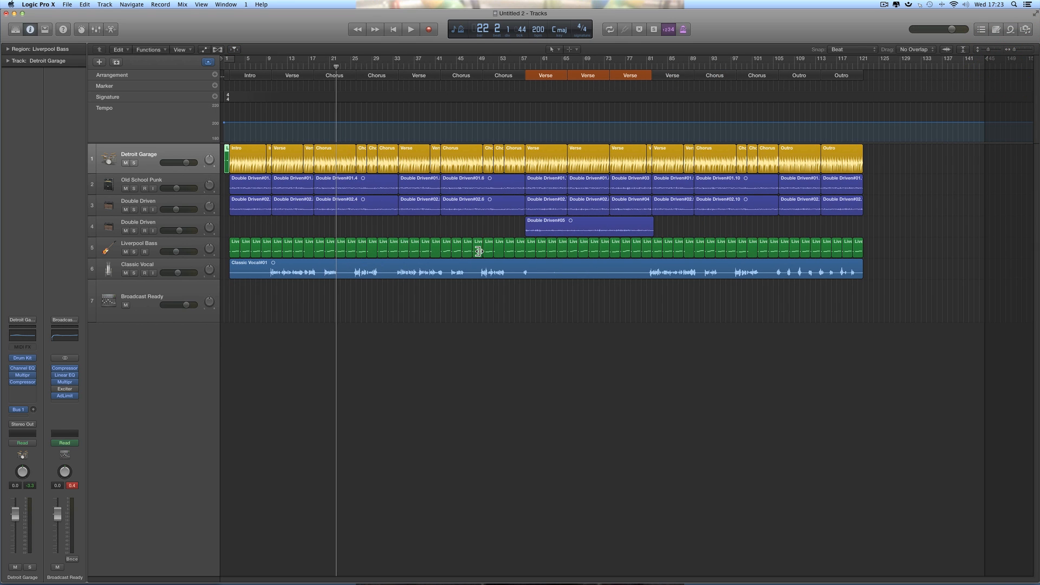